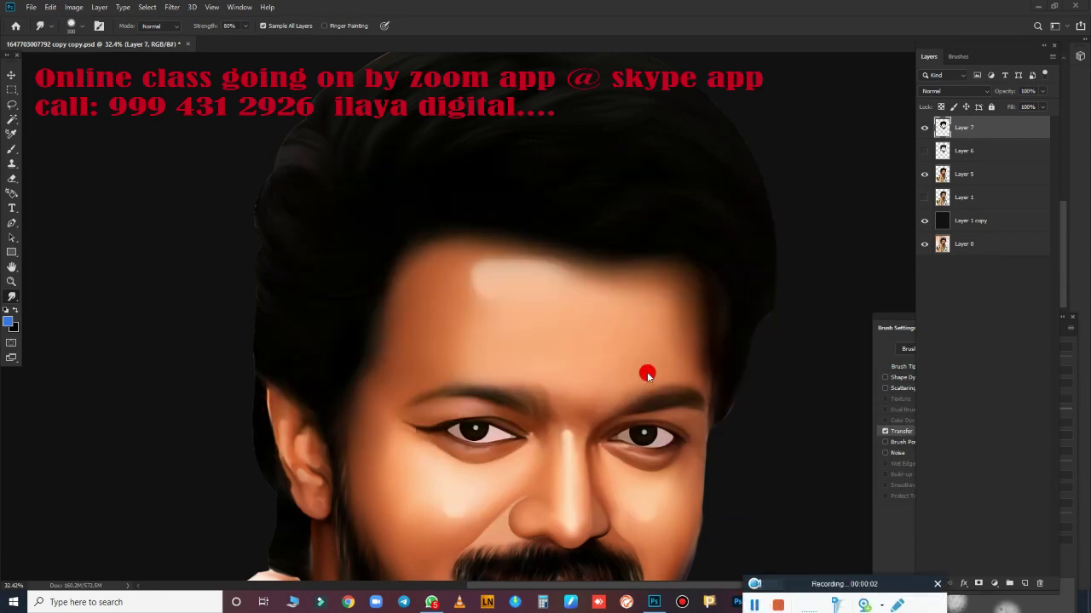
- Select Layer 5 and toggle Layer 7's curly hair on and off to compare
ctrl+click(636, 334)
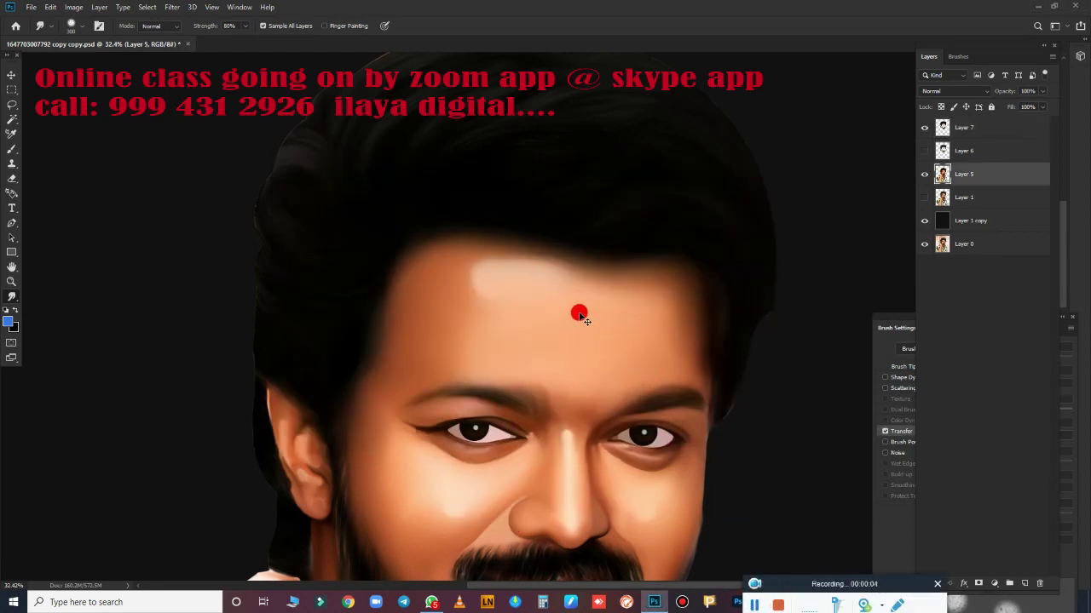
scroll(626, 307, down, 5)
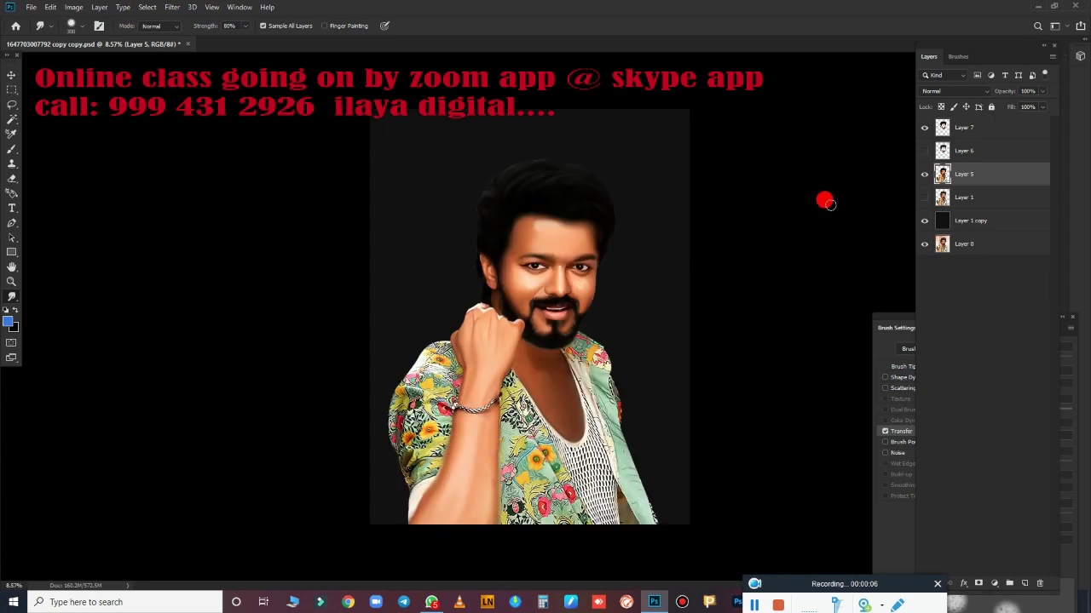
click(925, 127)
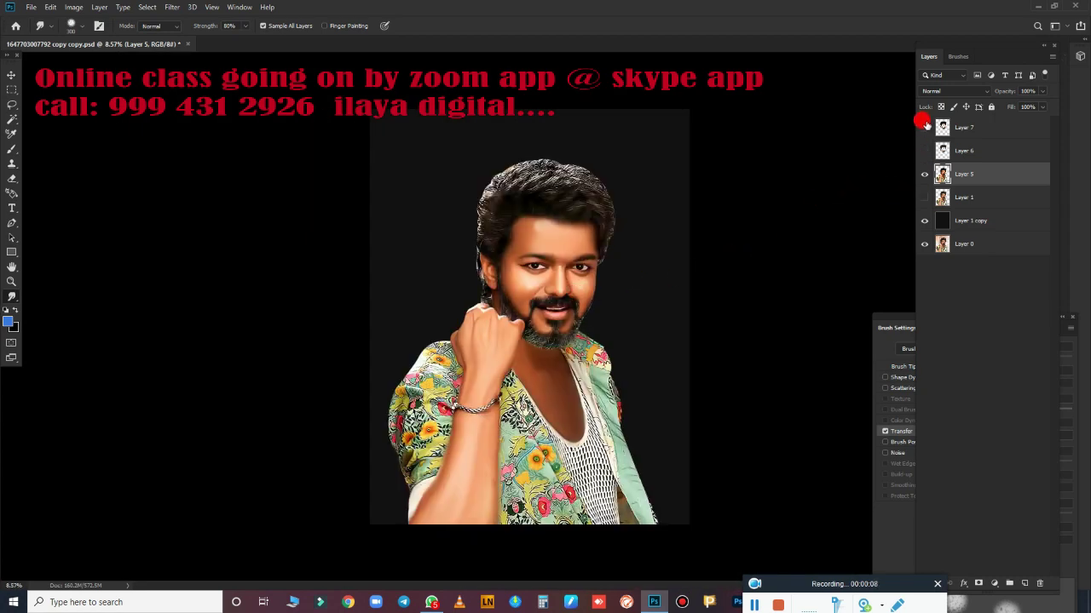
click(925, 127)
click(924, 127)
- Zoom into the face and hair with Layer 7 hidden
mouse_move(657, 205)
mouse_down()
mouse_move(713, 219)
mouse_move(913, 146)
mouse_up()
click(925, 127)
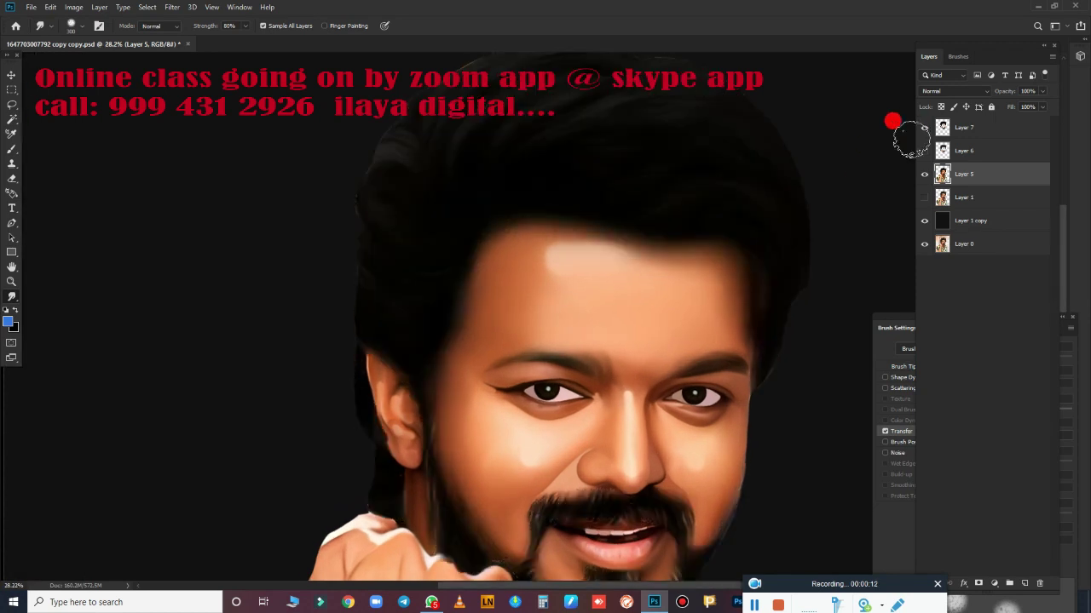
mouse_move(626, 312)
mouse_down()
mouse_move(577, 312)
mouse_move(538, 503)
mouse_move(556, 401)
mouse_move(596, 384)
mouse_up()
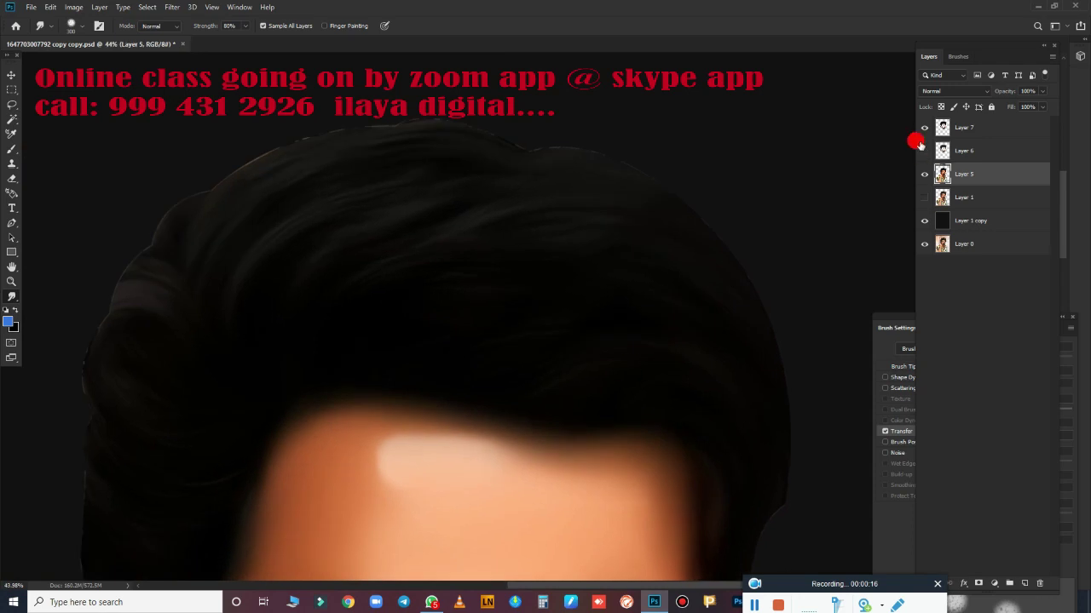
- Compare Layer 7 on and off, then make Layer 6's smooth painted hair visible
click(925, 128)
click(920, 131)
click(920, 135)
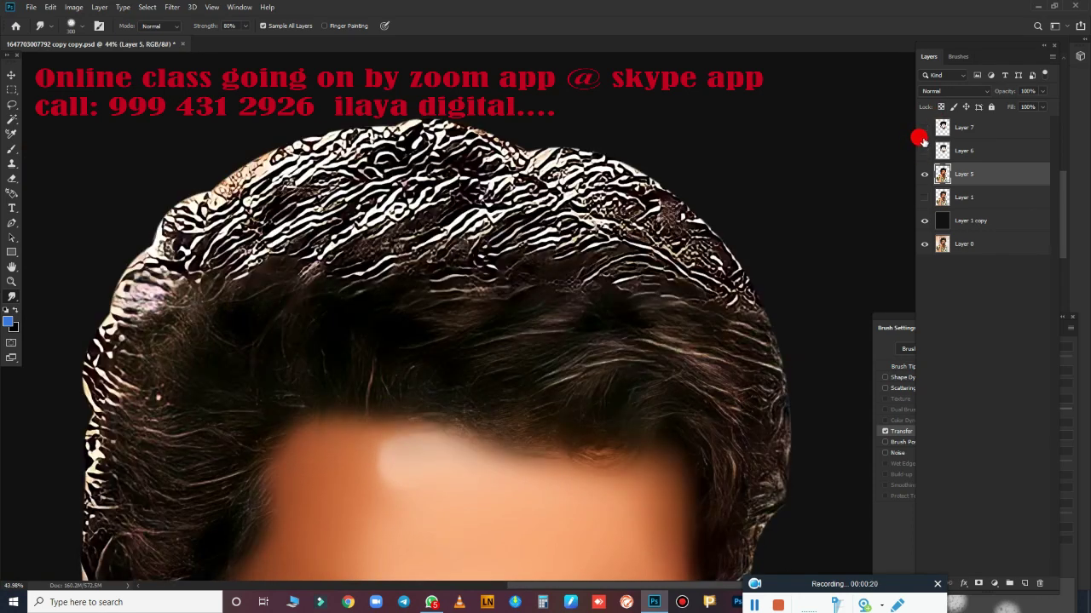
click(923, 148)
scroll(400, 332, up, 2)
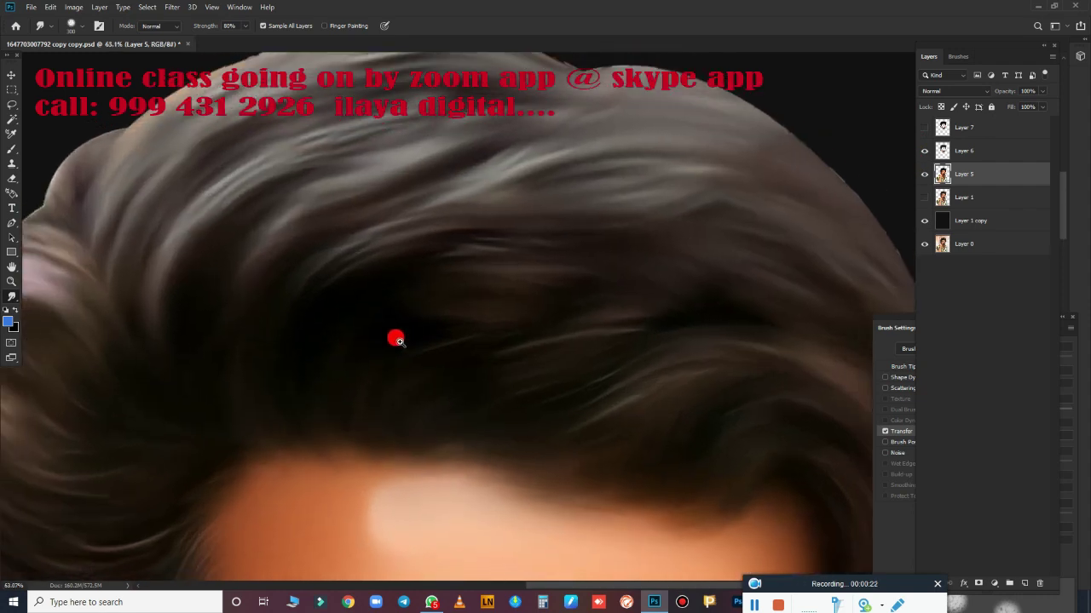
scroll(462, 292, up, 1)
scroll(477, 296, up, 1)
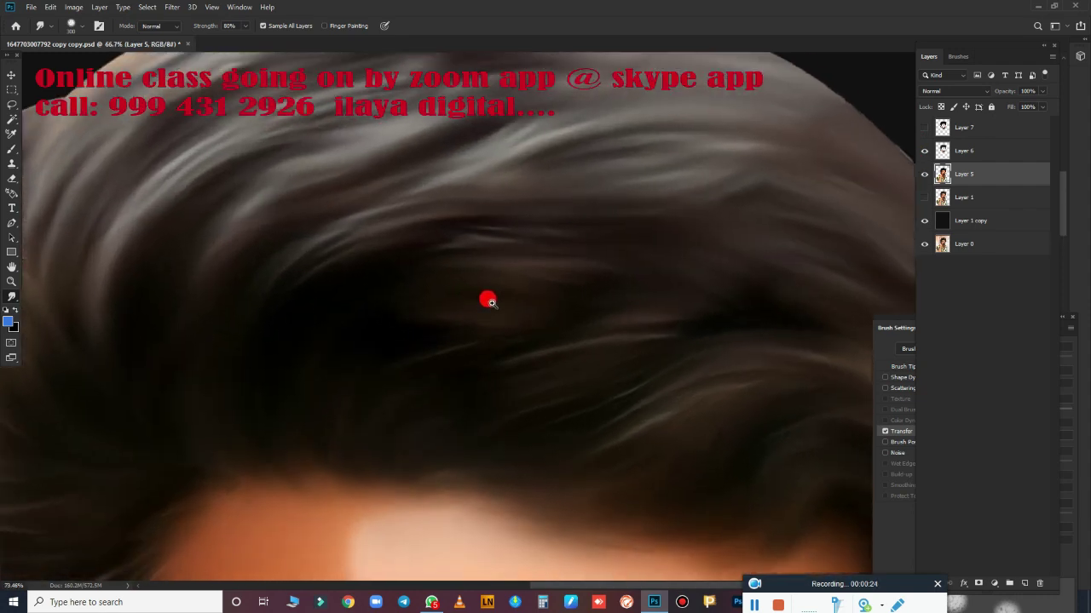
scroll(486, 300, up, 1)
- Switch to the Brush tool with a 30 px brush and hide Brush Settings
key(b)
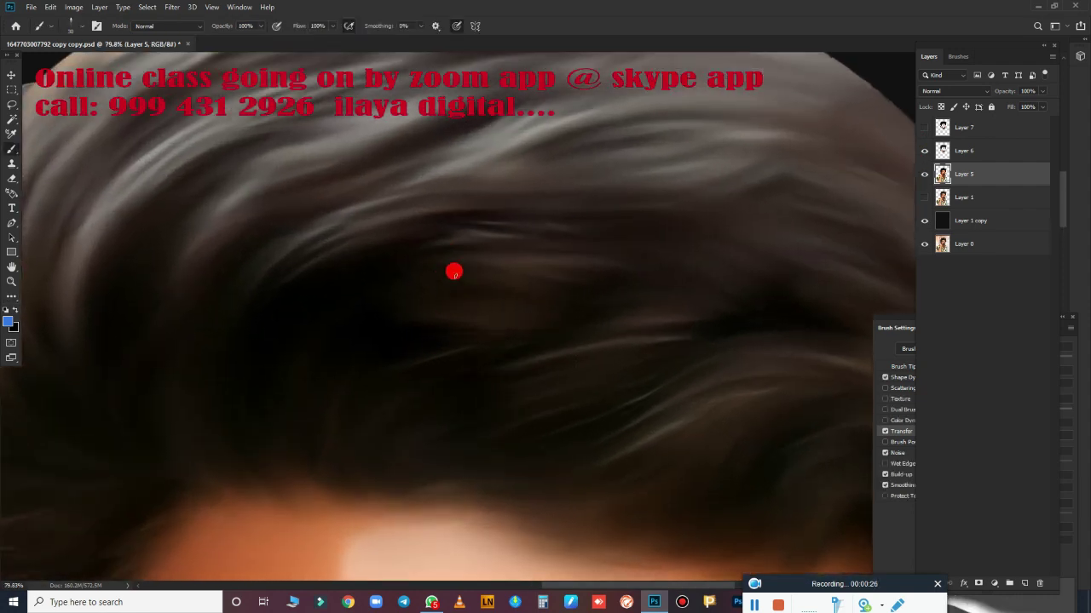
right_click(453, 271)
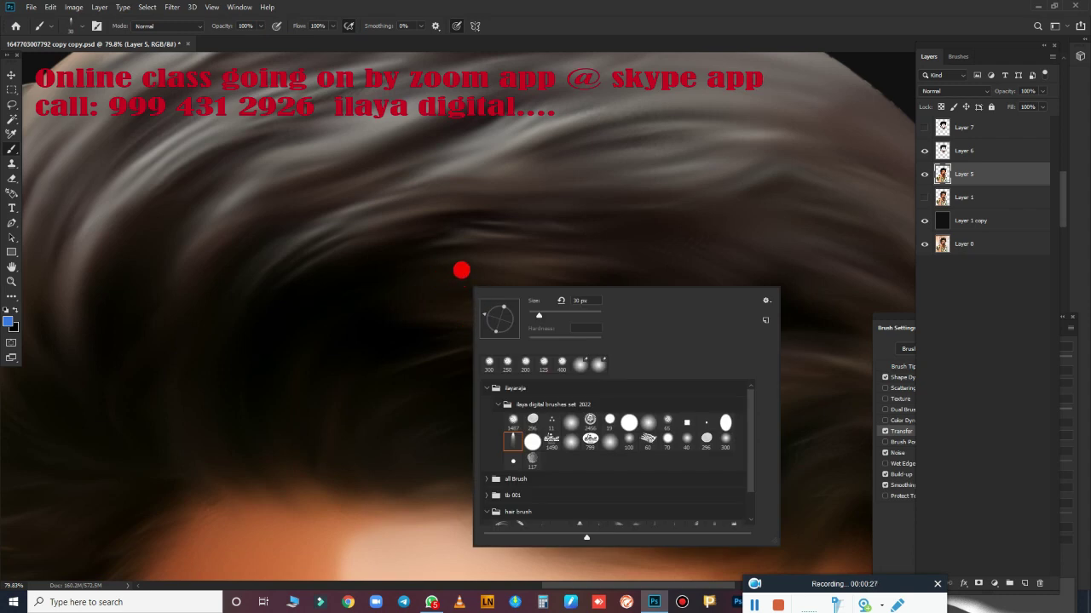
click(636, 27)
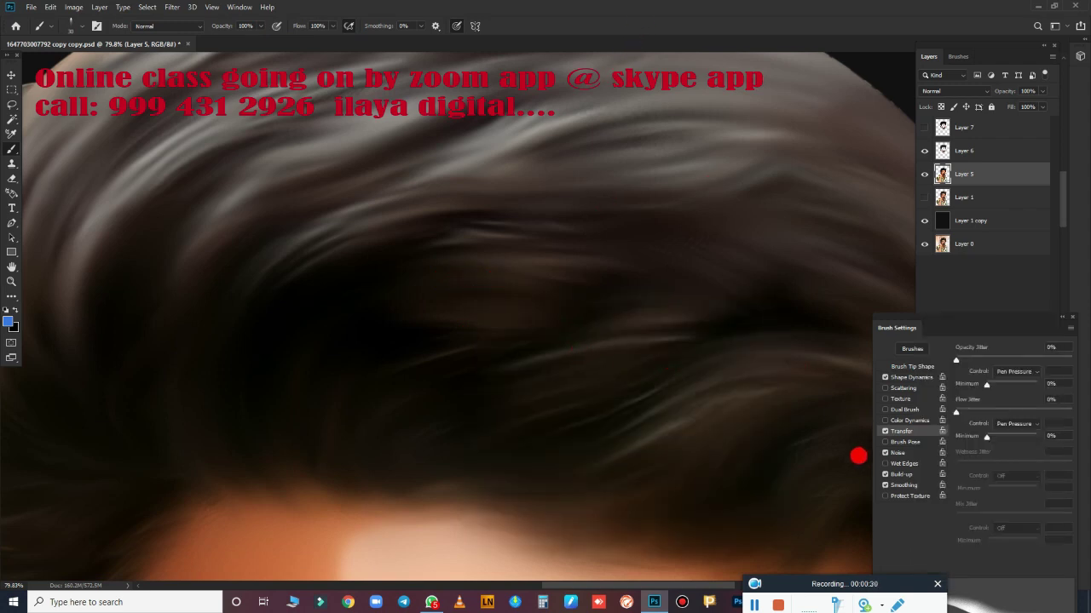
key(F5)
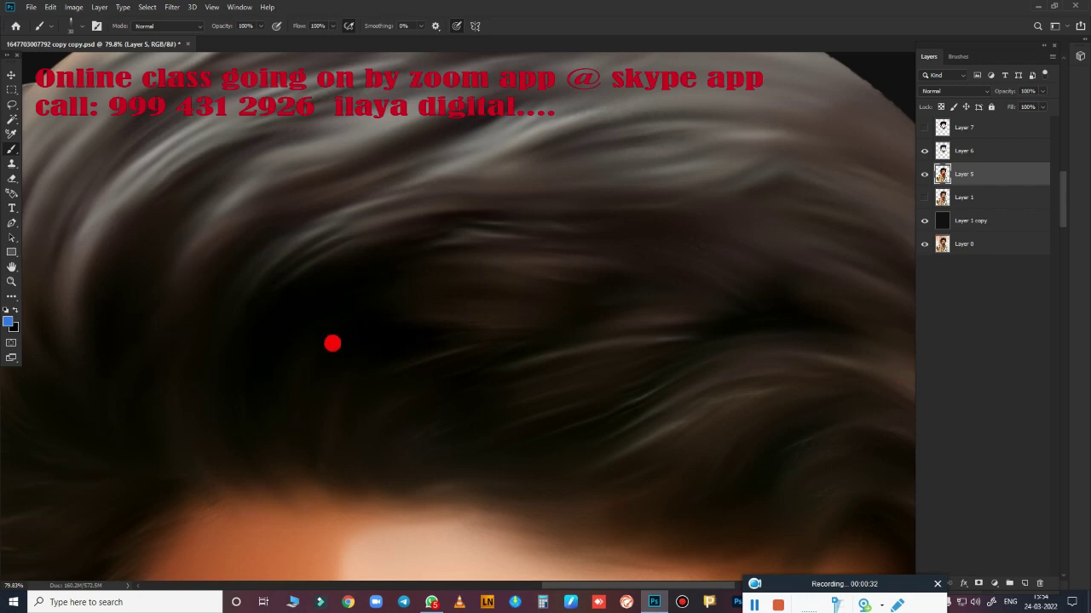
scroll(400, 371, down, 3)
mouse_move(353, 358)
mouse_down()
mouse_move(406, 349)
mouse_move(485, 440)
mouse_up()
scroll(407, 349, up, 3)
scroll(435, 350, up, 2)
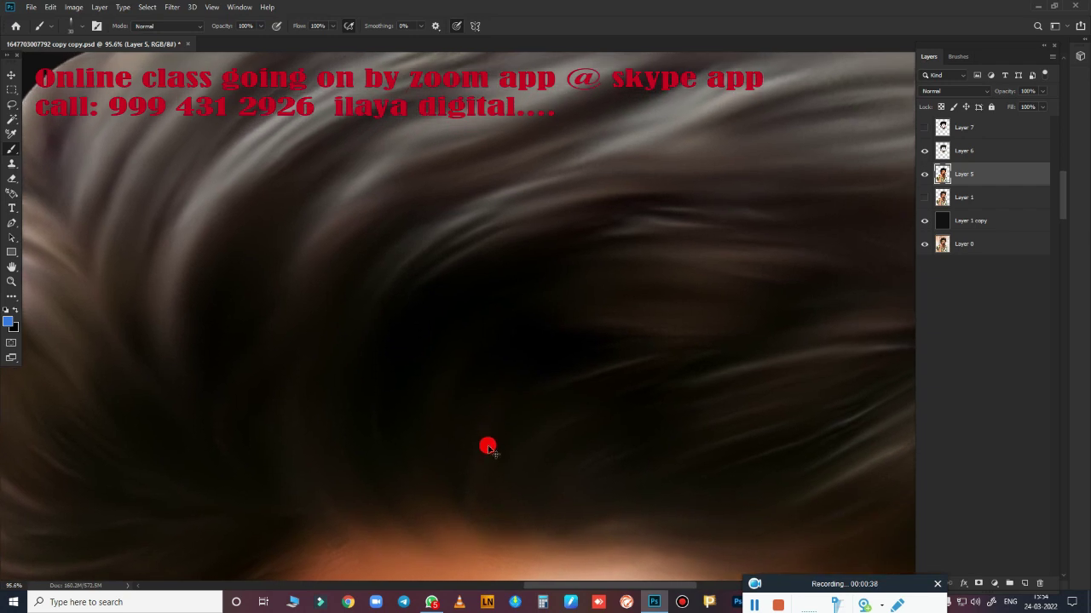
key(Caps_Lock)
scroll(474, 414, down, 3)
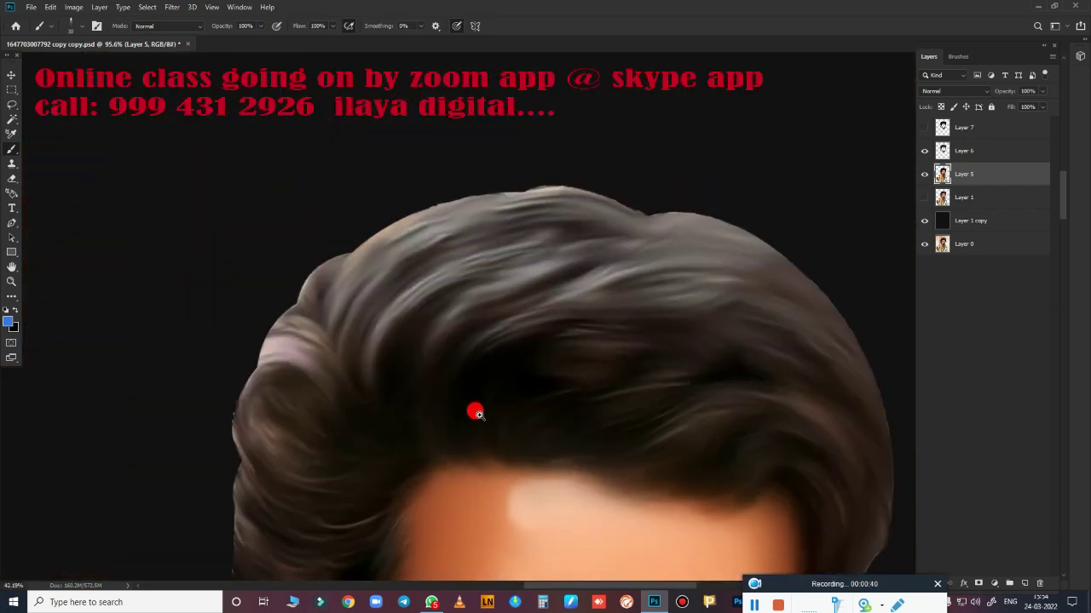
scroll(489, 421, up, 1)
scroll(518, 404, up, 1)
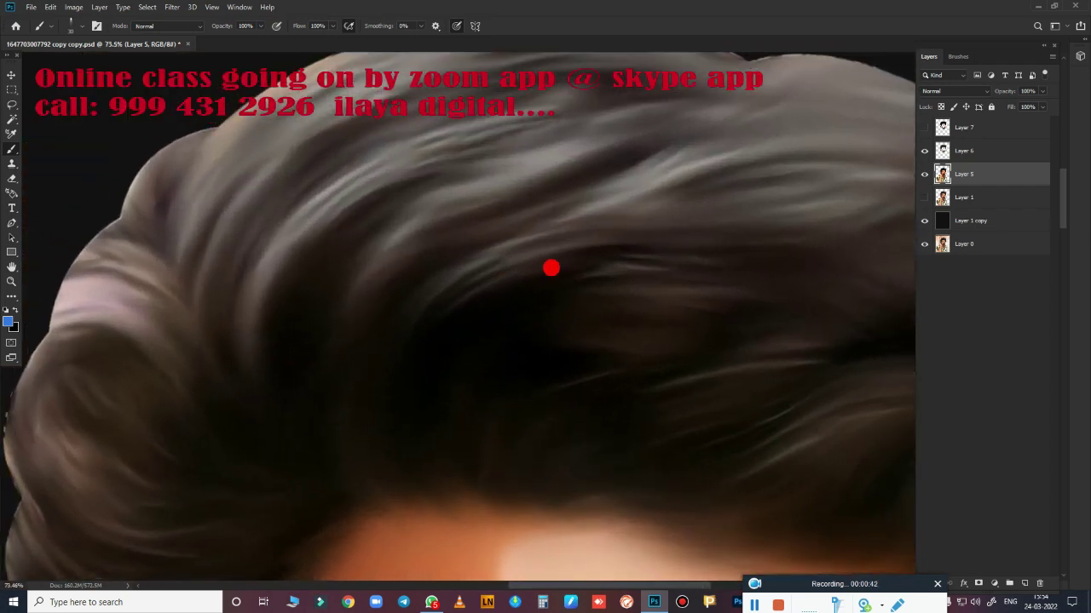
scroll(471, 337, up, 3)
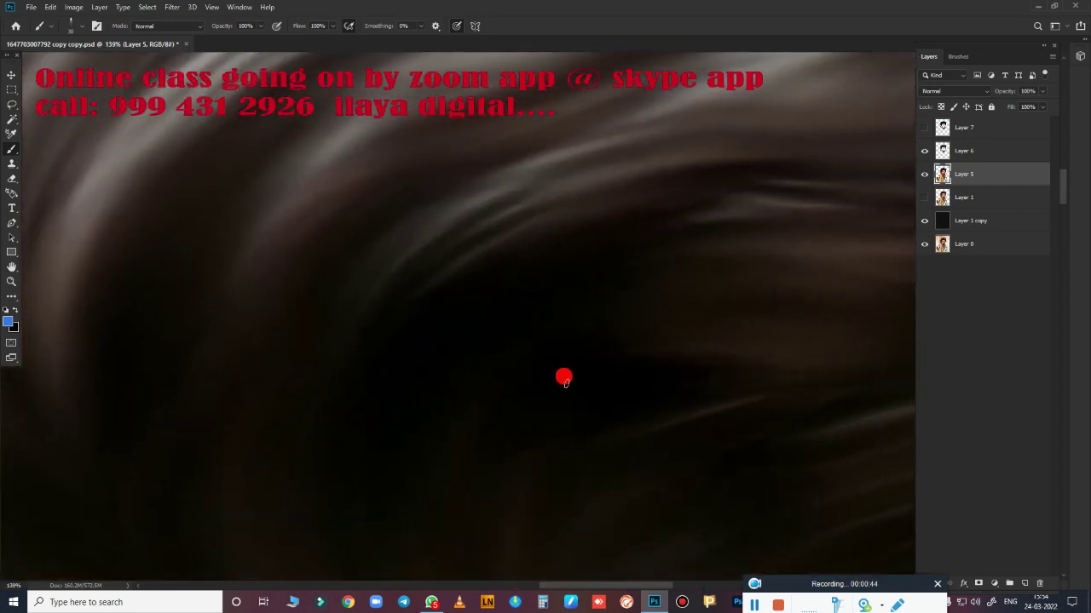
- Rotate the canvas view to follow the hair and make Layer 6 active
key(r)
drag(536, 389, 383, 358)
key(alt+bracketright)
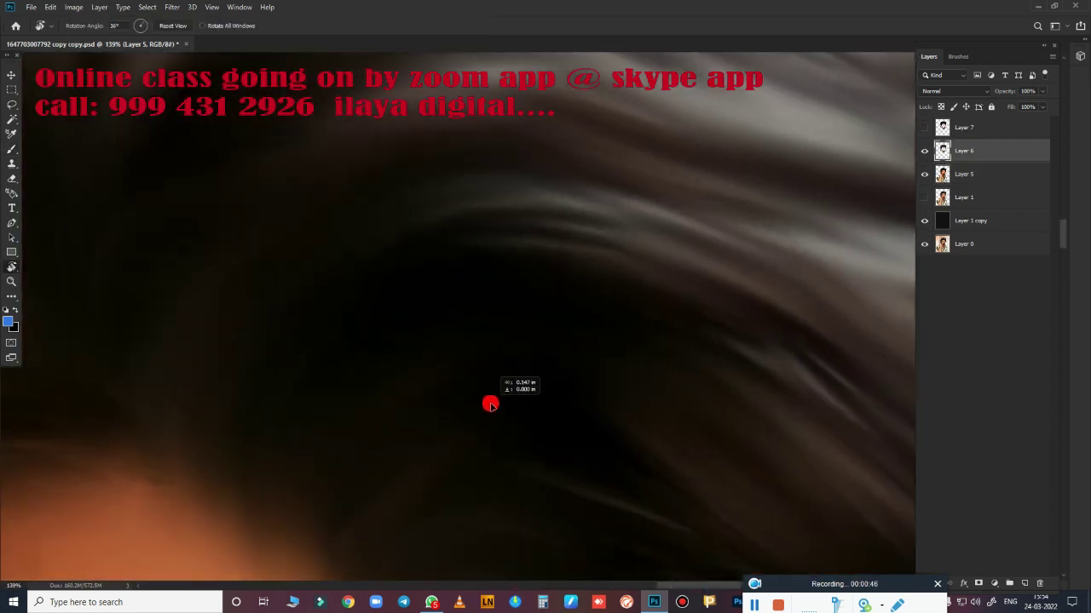
drag(511, 383, 509, 397)
scroll(508, 396, down, 5)
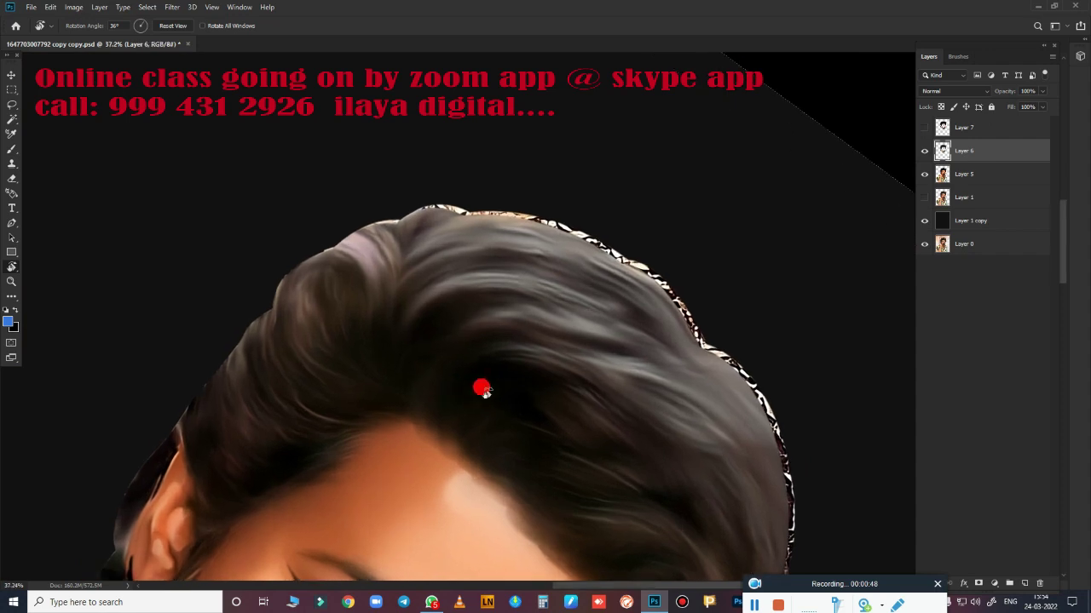
scroll(562, 394, up, 2)
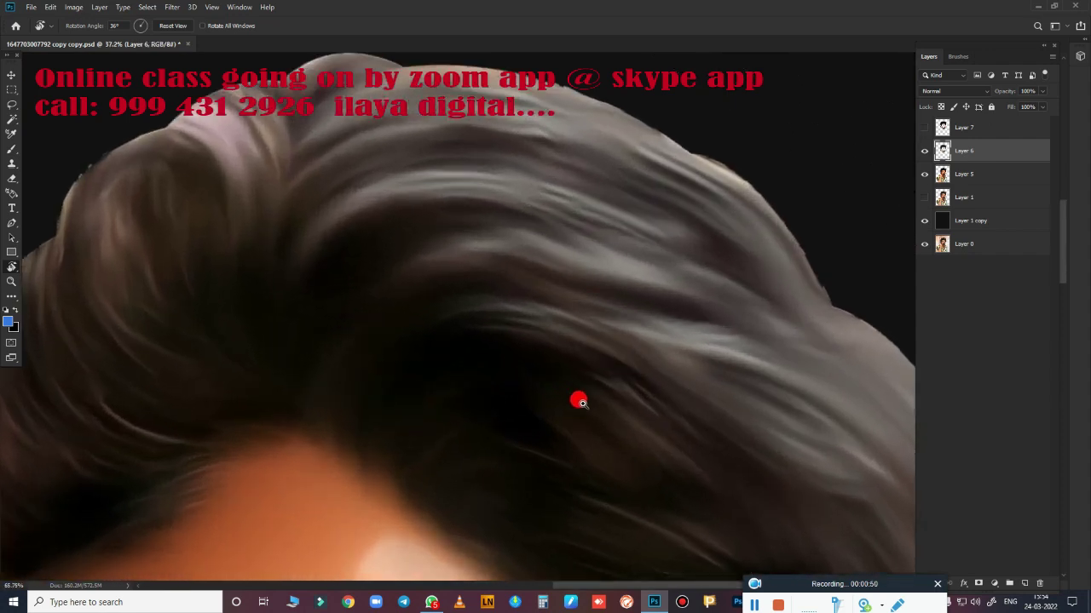
scroll(588, 404, up, 1)
scroll(605, 422, up, 1)
scroll(588, 413, up, 1)
scroll(381, 417, down, 1)
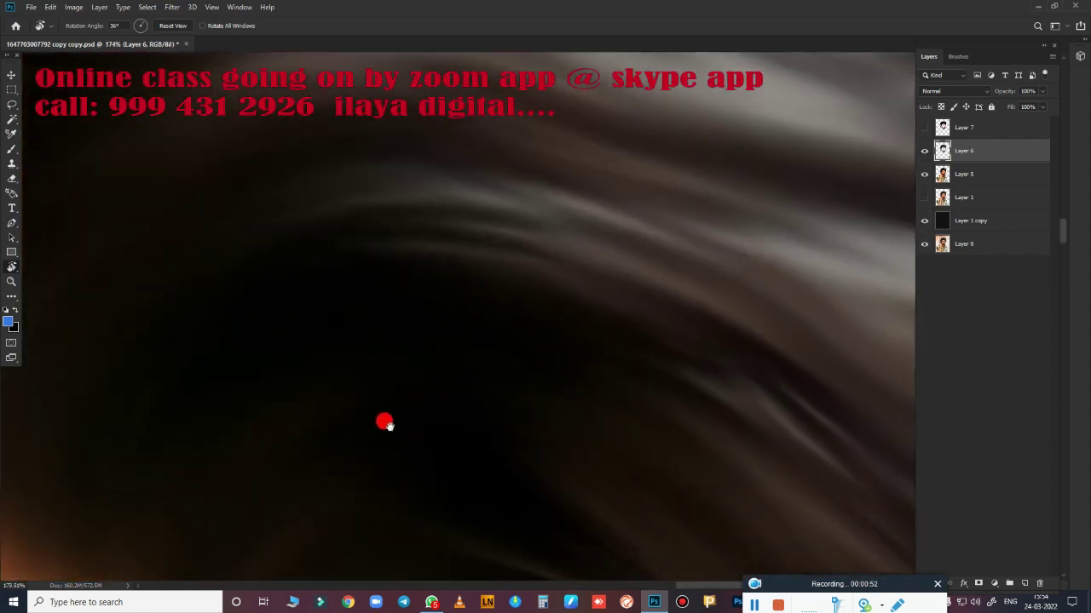
- Paint several blue test strands across the hair on Layer 6
key(b)
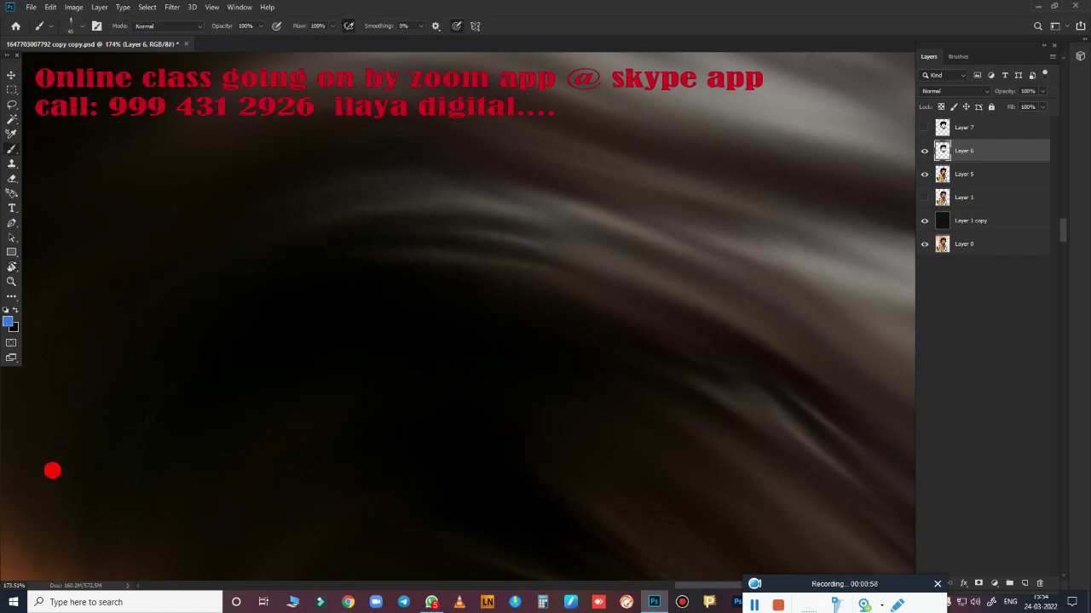
drag(64, 443, 630, 286)
key(ctrl+z)
key(ctrl+shift+z)
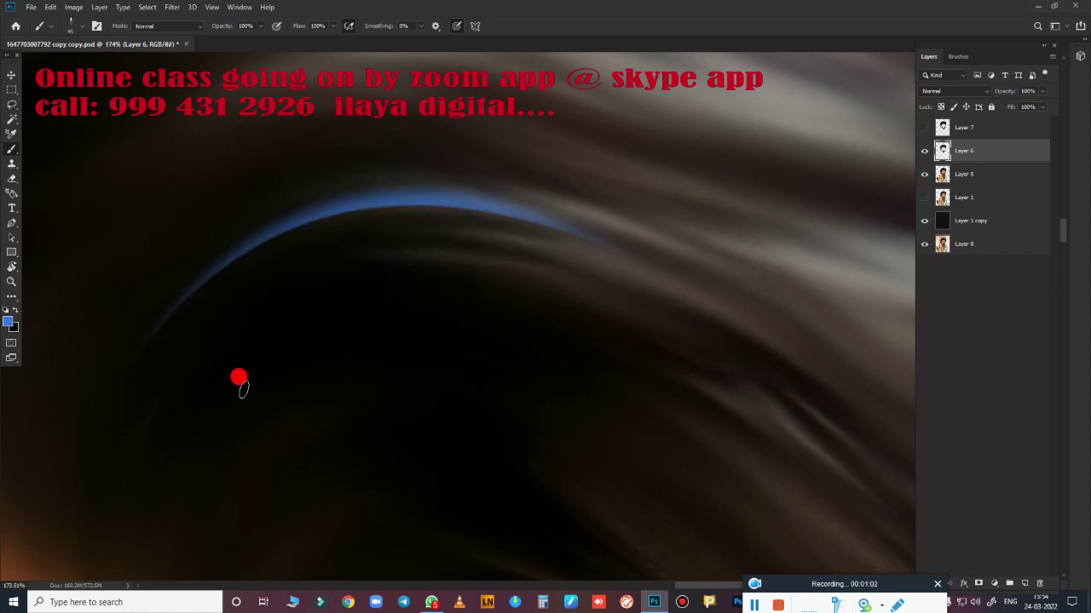
key(ctrl+z)
key(ctrl+shift+z)
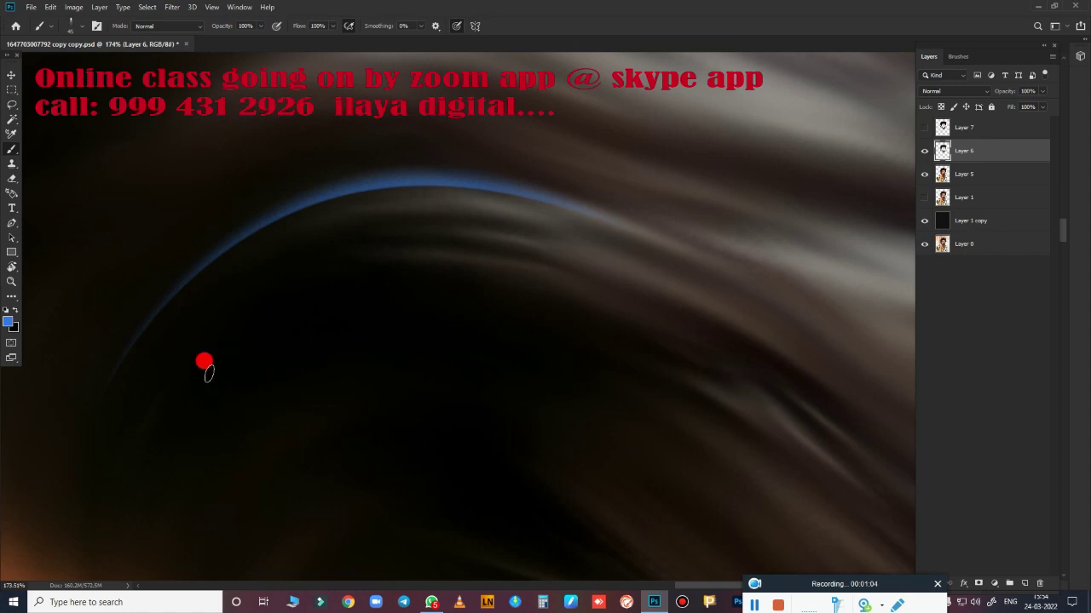
mouse_move(642, 255)
mouse_down()
mouse_move(311, 241)
mouse_move(270, 259)
mouse_up()
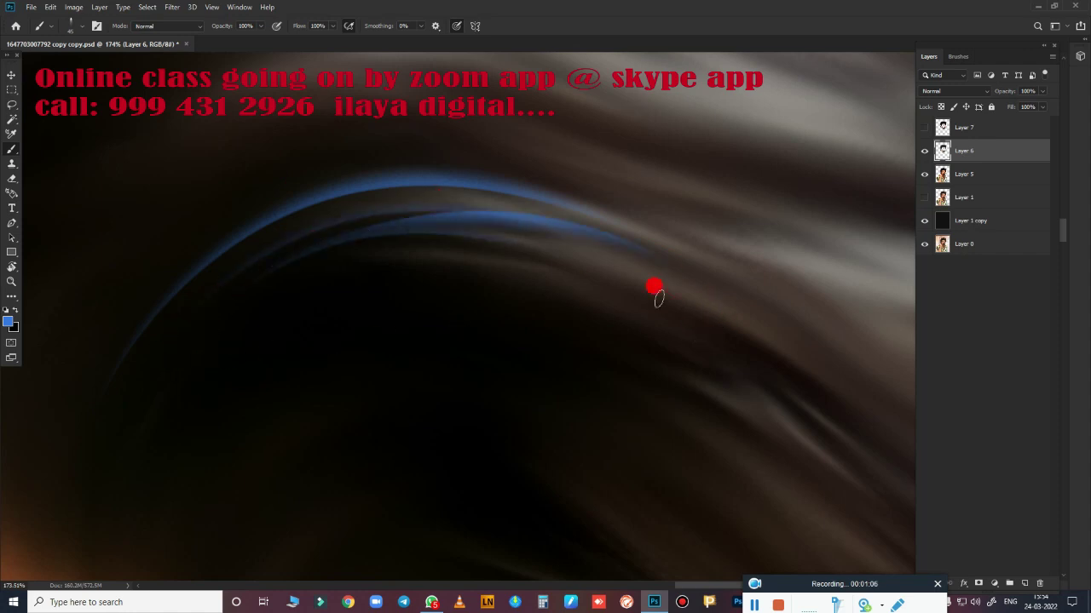
drag(637, 263, 176, 370)
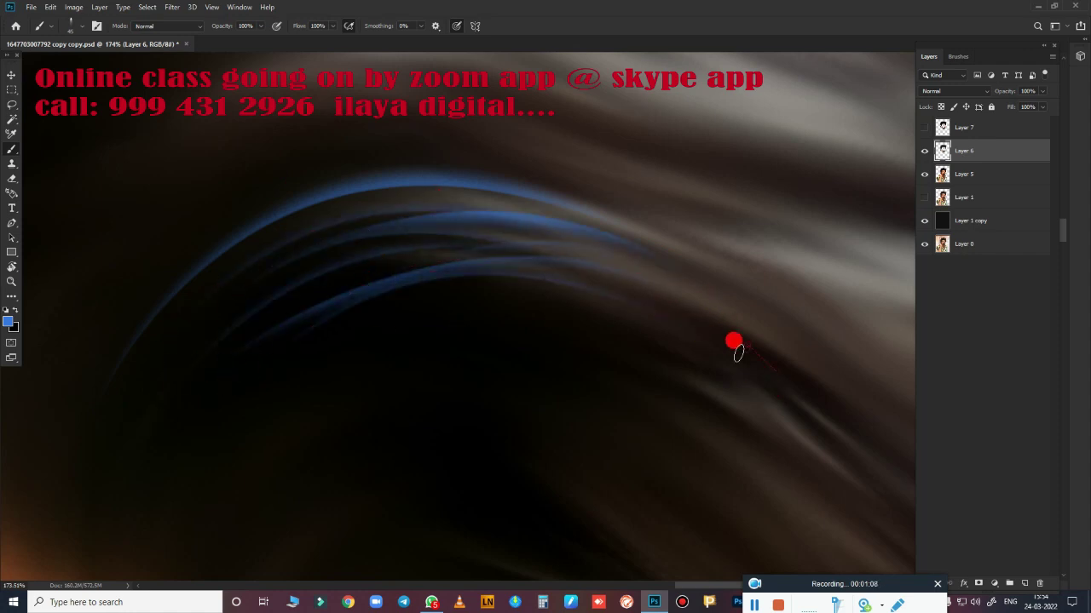
drag(735, 340, 230, 405)
- Undo all the blue test strands on Layer 6
key(ctrl+z)
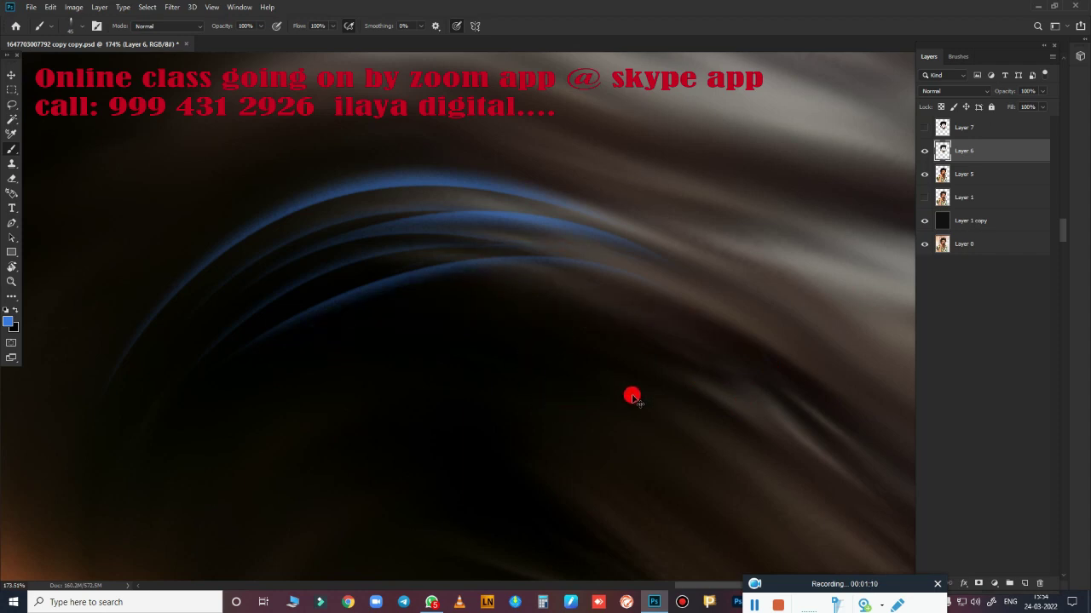
key(F5)
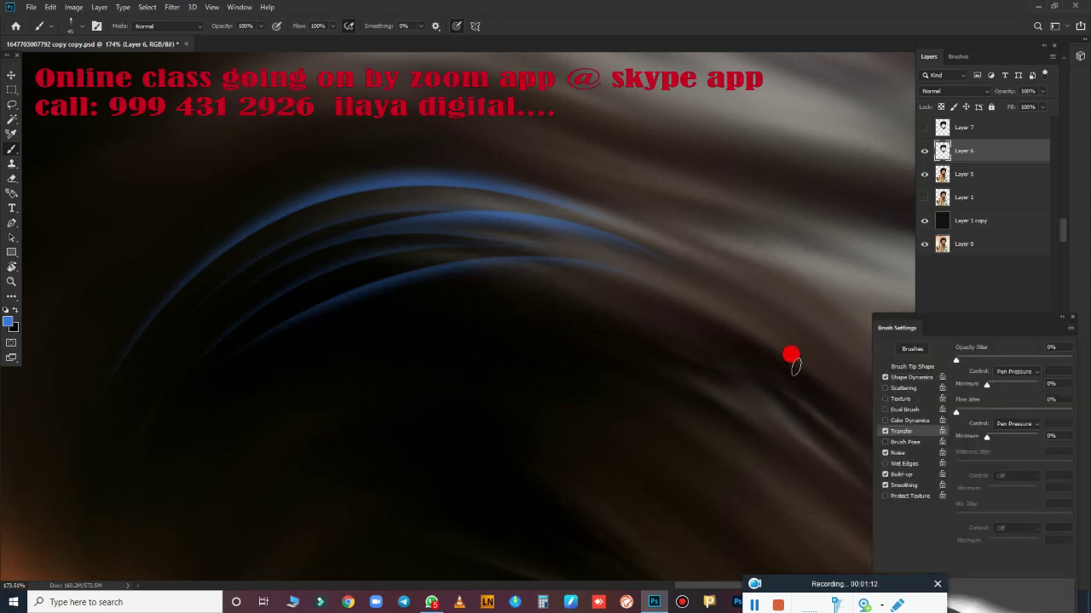
key(ctrl+alt+z)
key(ctrl+alt+z)
key(ctrl+alt+z)
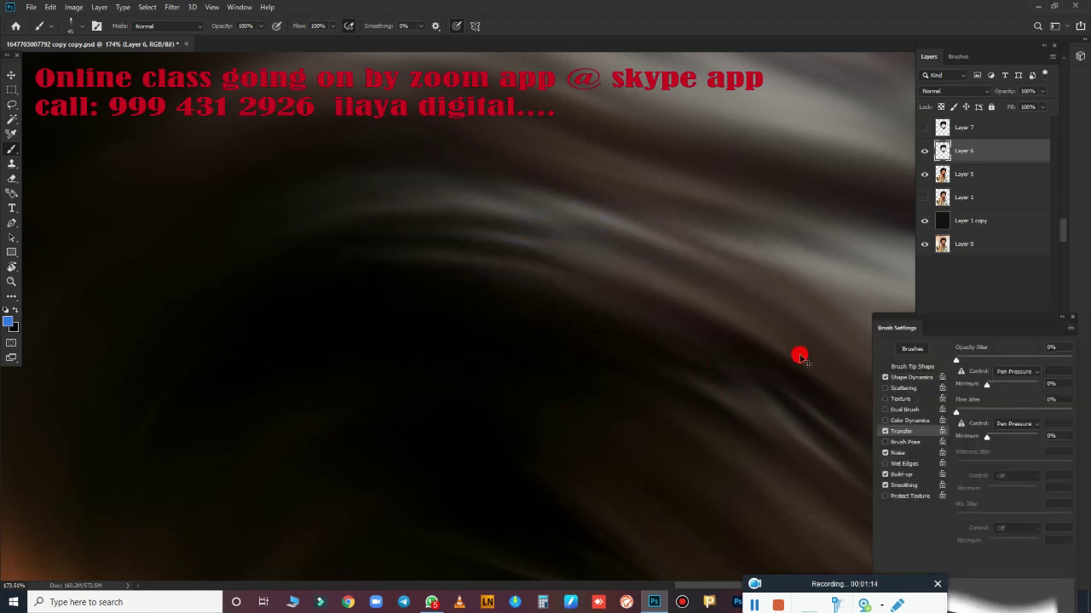
key(ctrl+comma)
scroll(465, 396, down, 10)
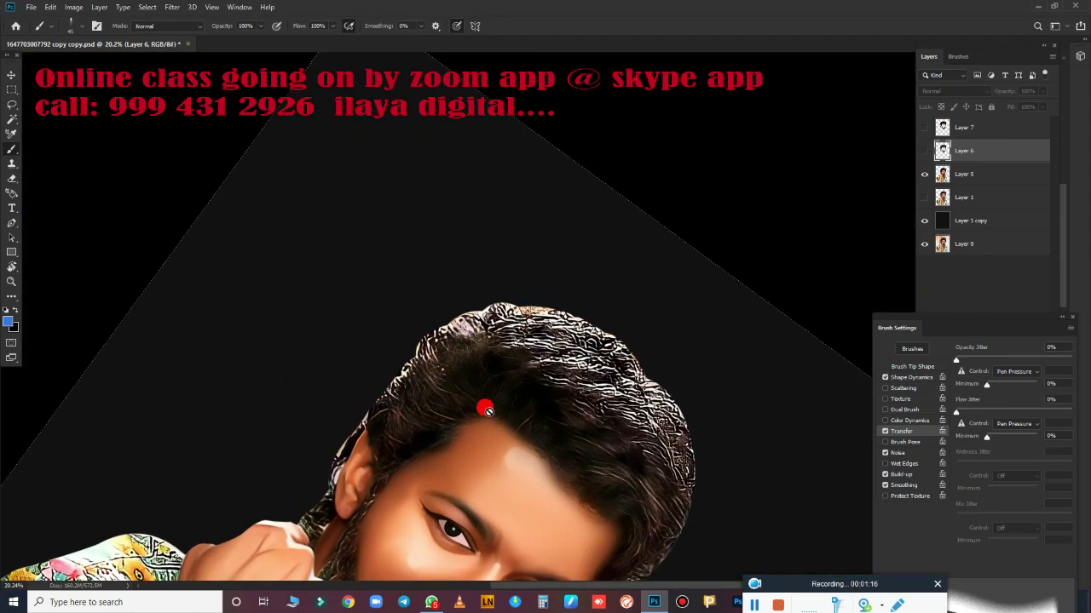
- Zoom into the forehead and make Layer 7 visible and active
scroll(671, 399, up, 2)
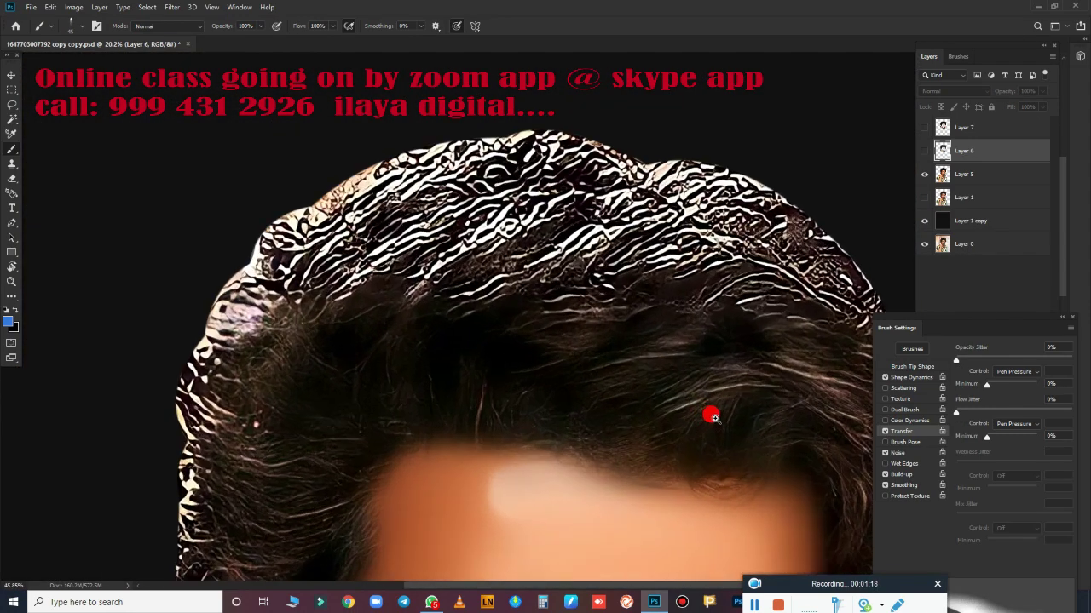
scroll(710, 415, up, 1)
scroll(706, 431, up, 1)
scroll(633, 304, up, 1)
scroll(662, 360, up, 1)
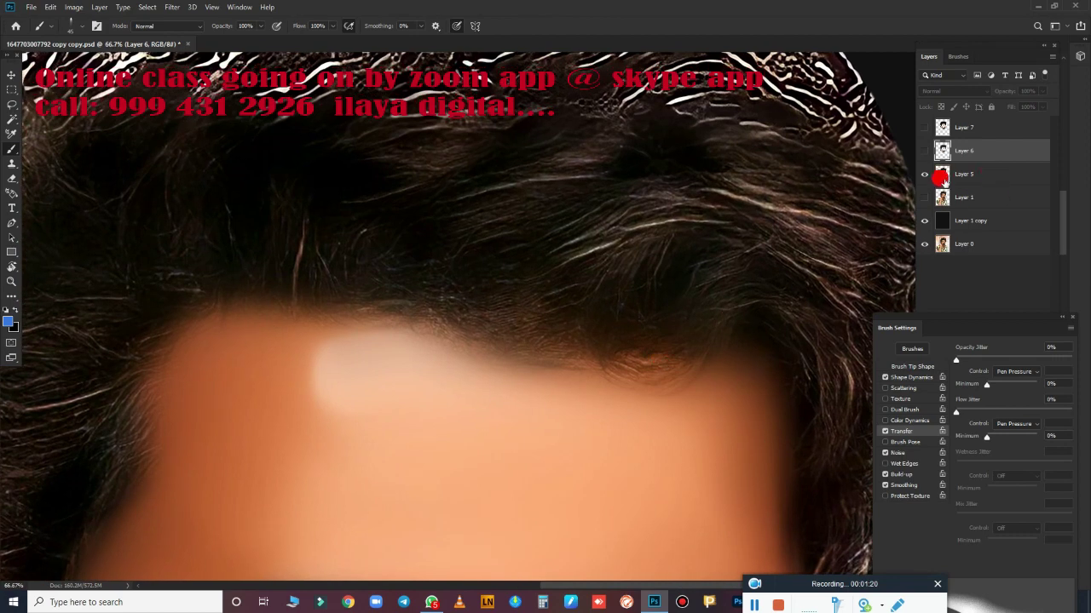
click(925, 127)
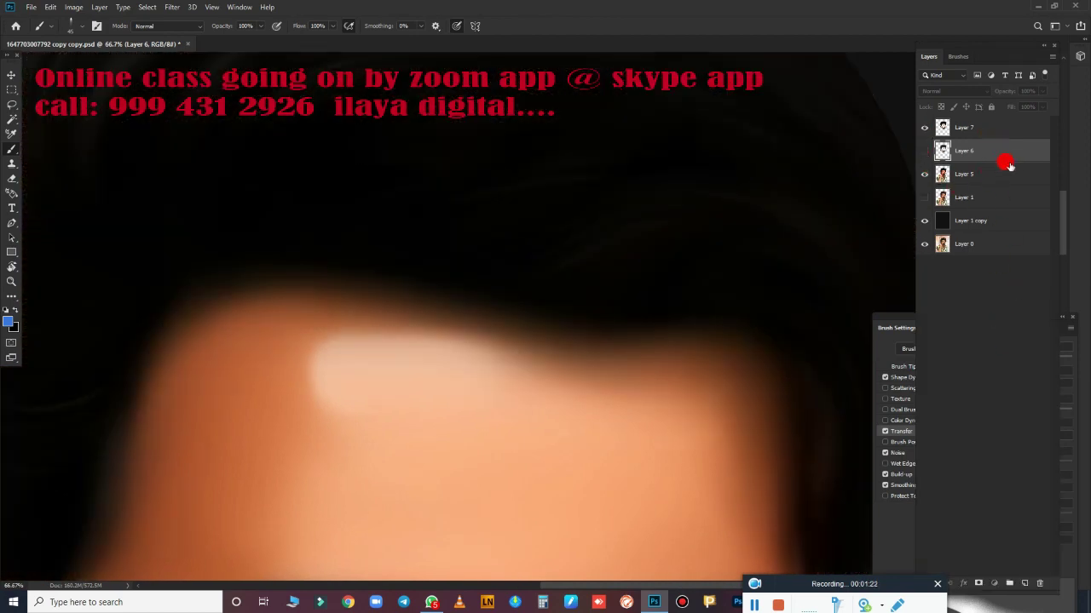
click(991, 129)
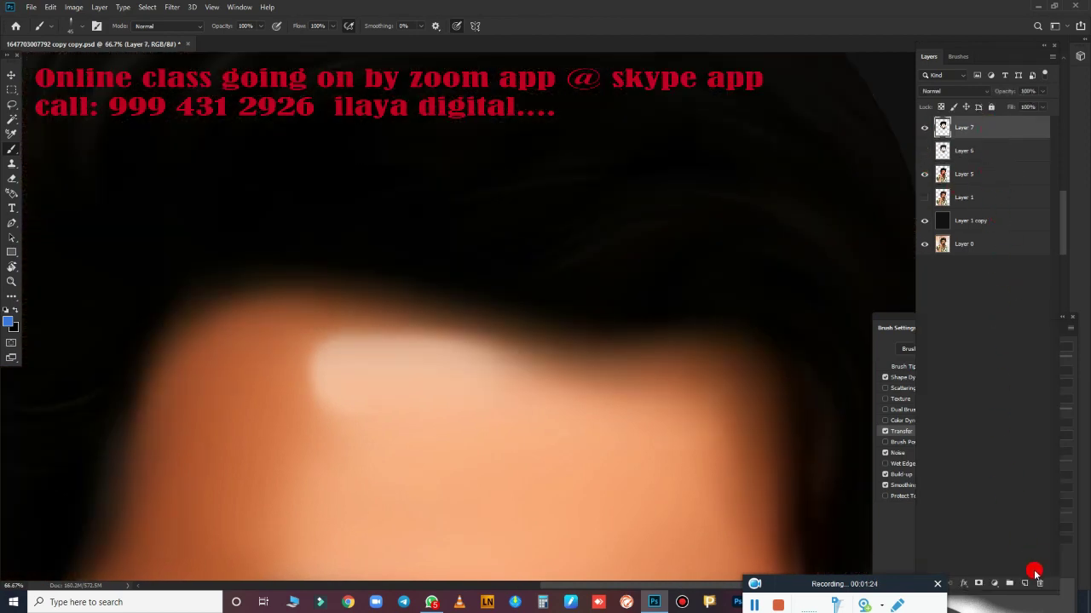
- Clear the layer selection and pan to show more of the dark hair
click(991, 458)
scroll(586, 358, down, 1)
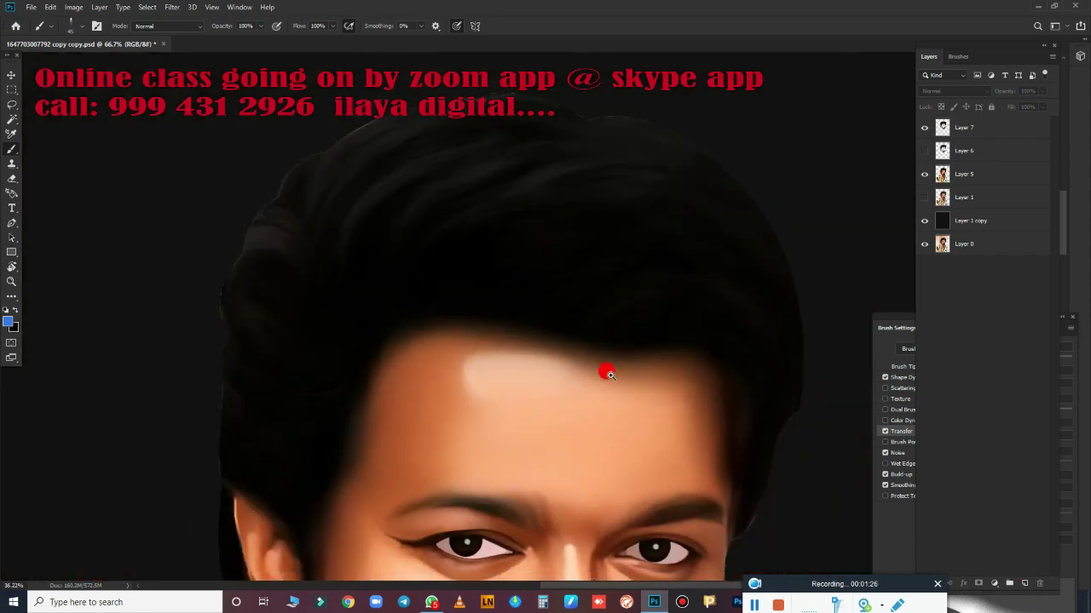
scroll(441, 317, up, 1)
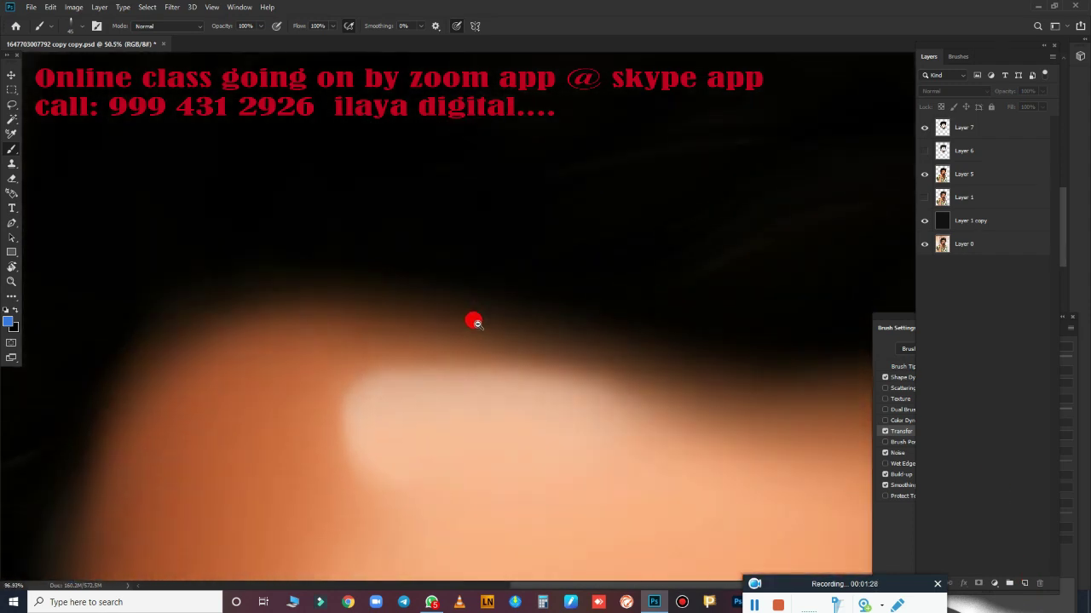
scroll(470, 319, down, 2)
scroll(529, 345, up, 1)
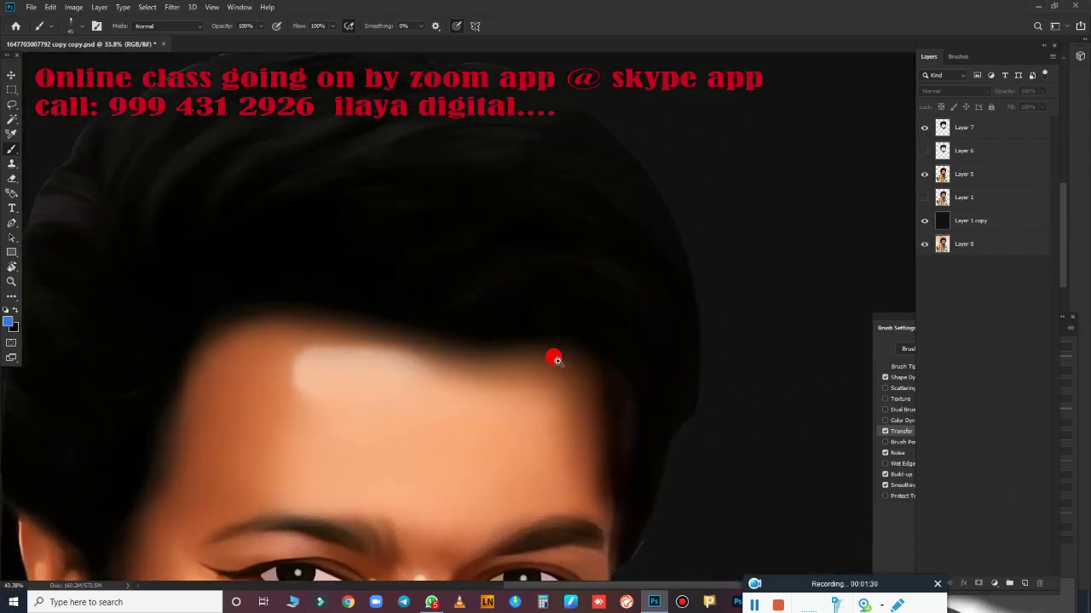
scroll(584, 377, up, 3)
scroll(623, 383, up, 1)
drag(629, 364, 508, 365)
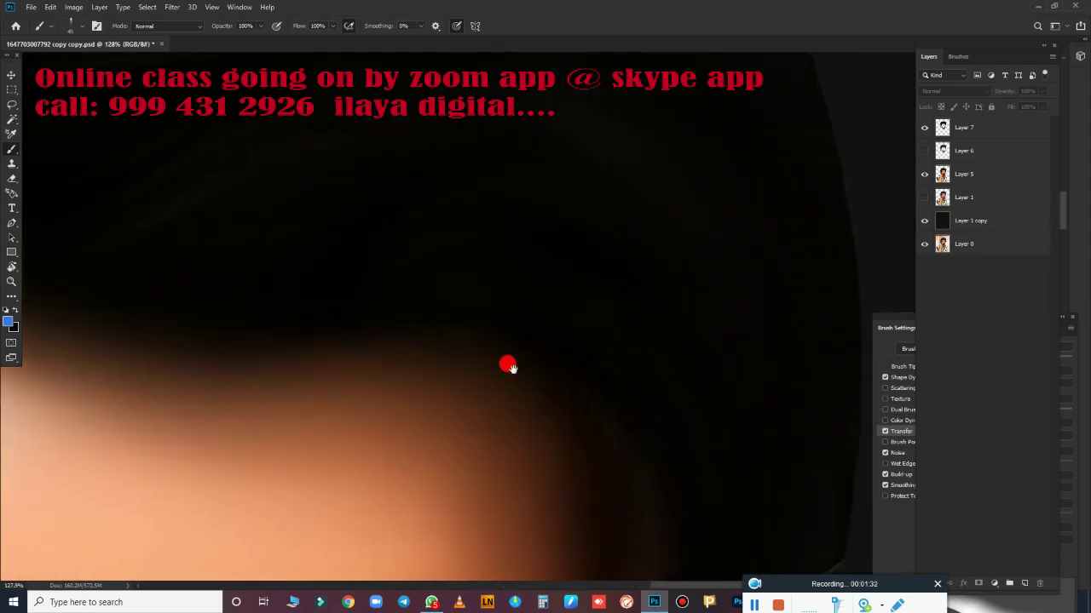
- Add new Layer 8 above Layer 7, test a blue strand, and undo it
click(980, 124)
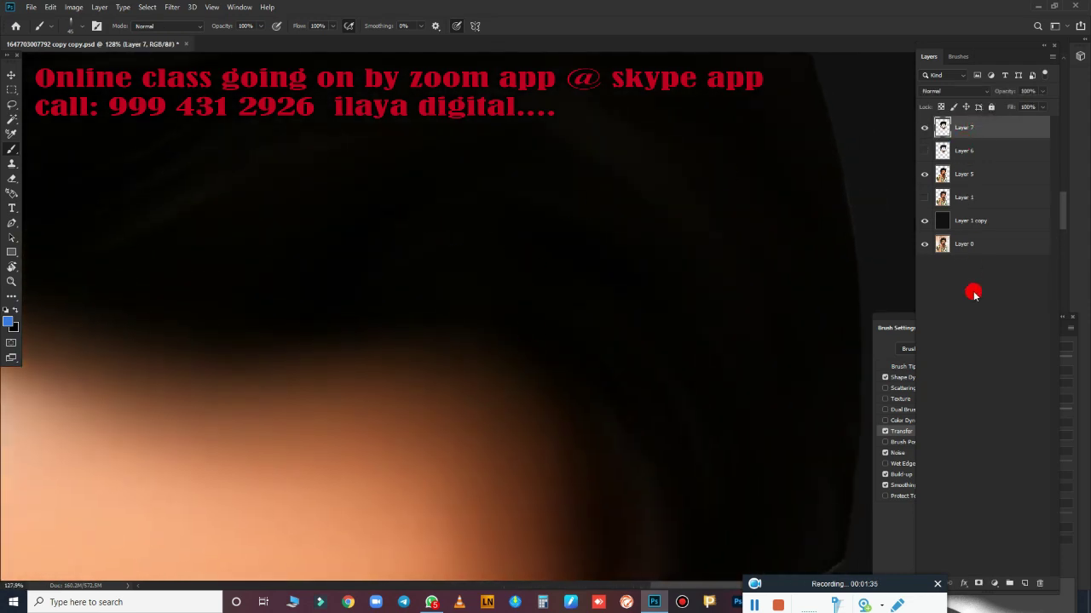
click(1024, 582)
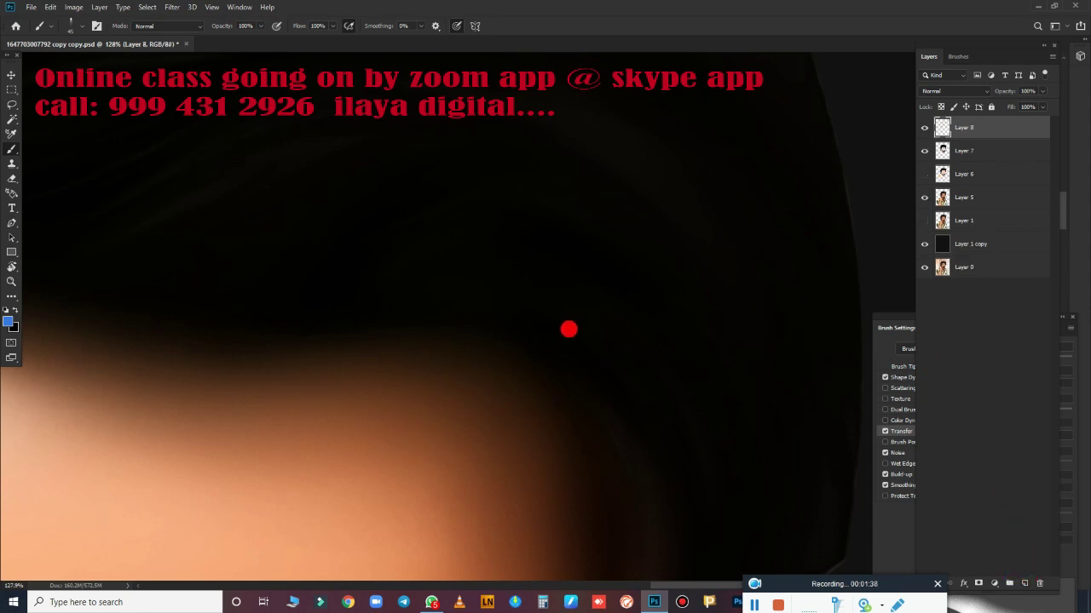
drag(511, 218, 652, 341)
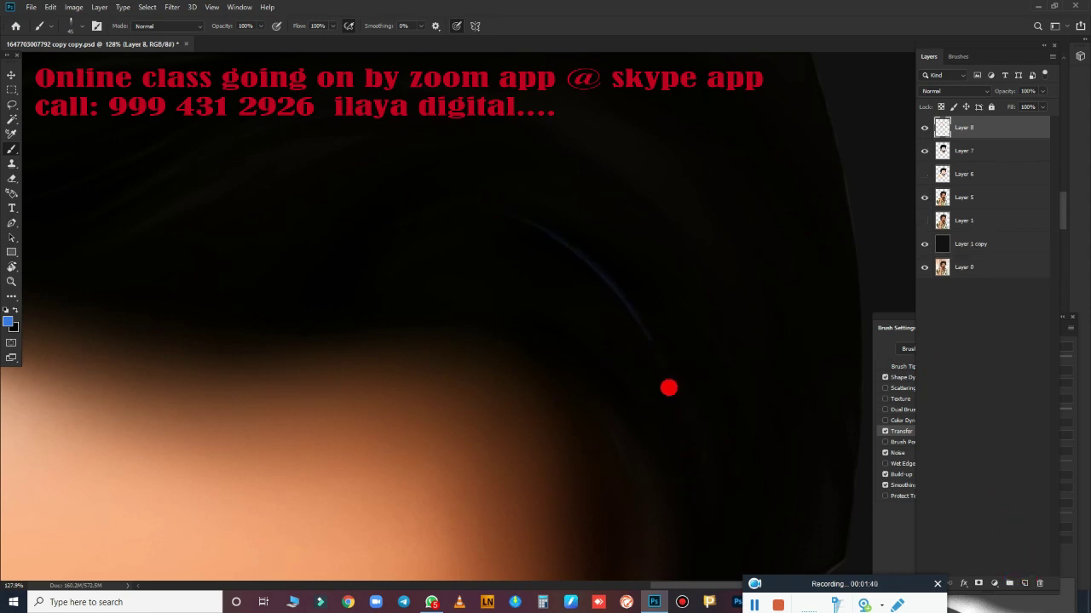
drag(498, 221, 738, 481)
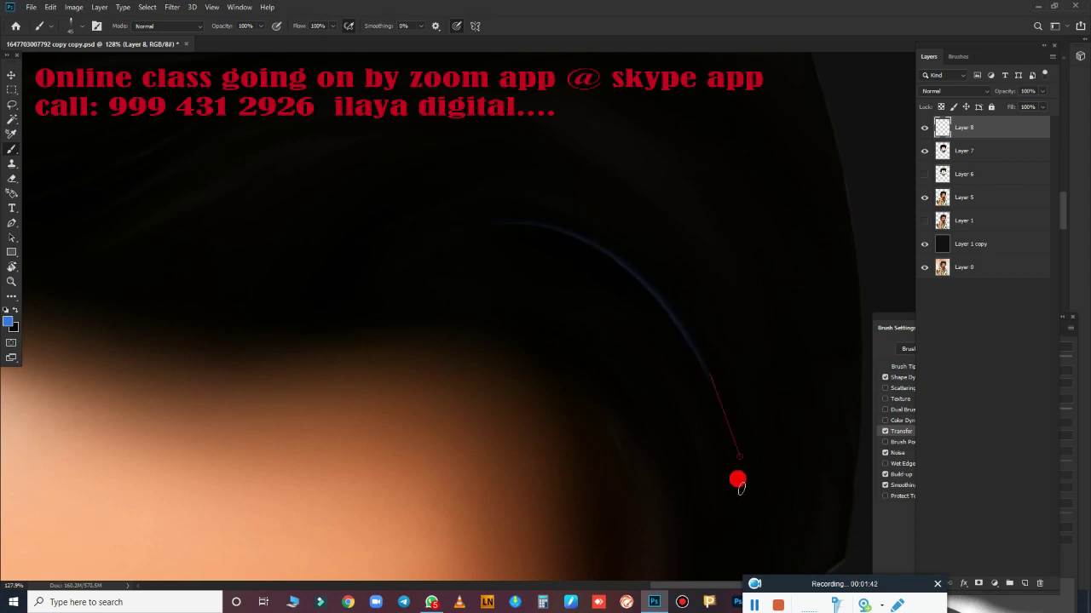
key(ctrl+z)
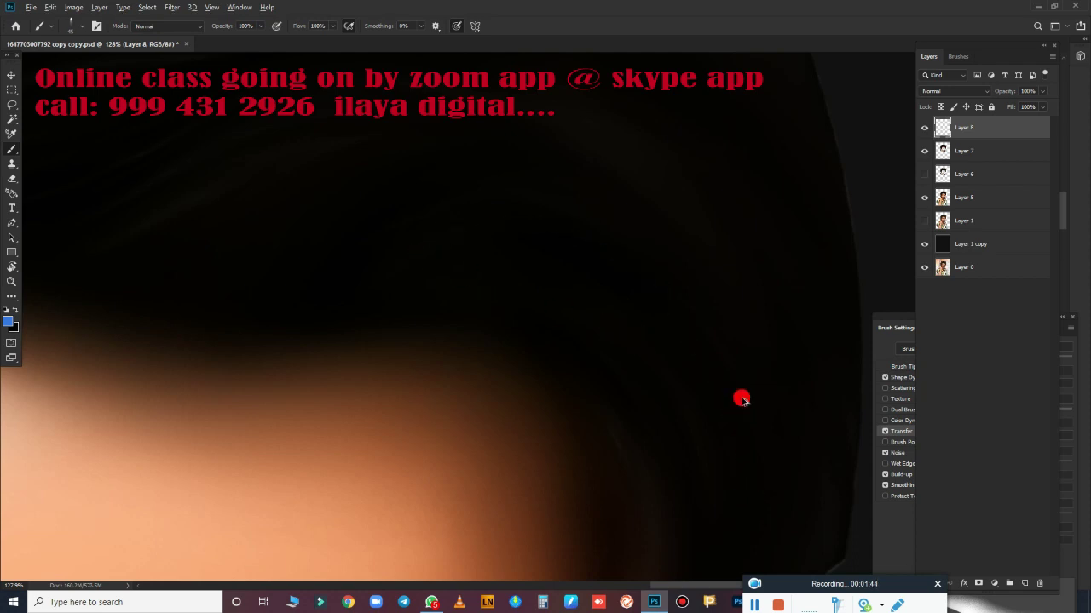
key(ctrl+alt+i)
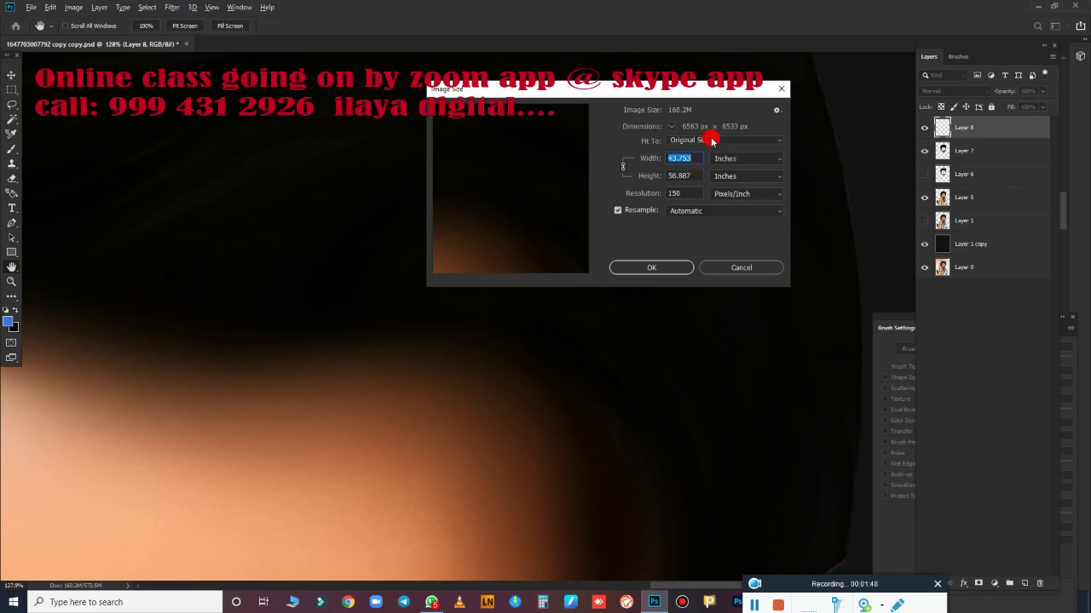
- Resize the image to 25 inches wide at 150 ppi, about 3750 × 4876 px
text(25)
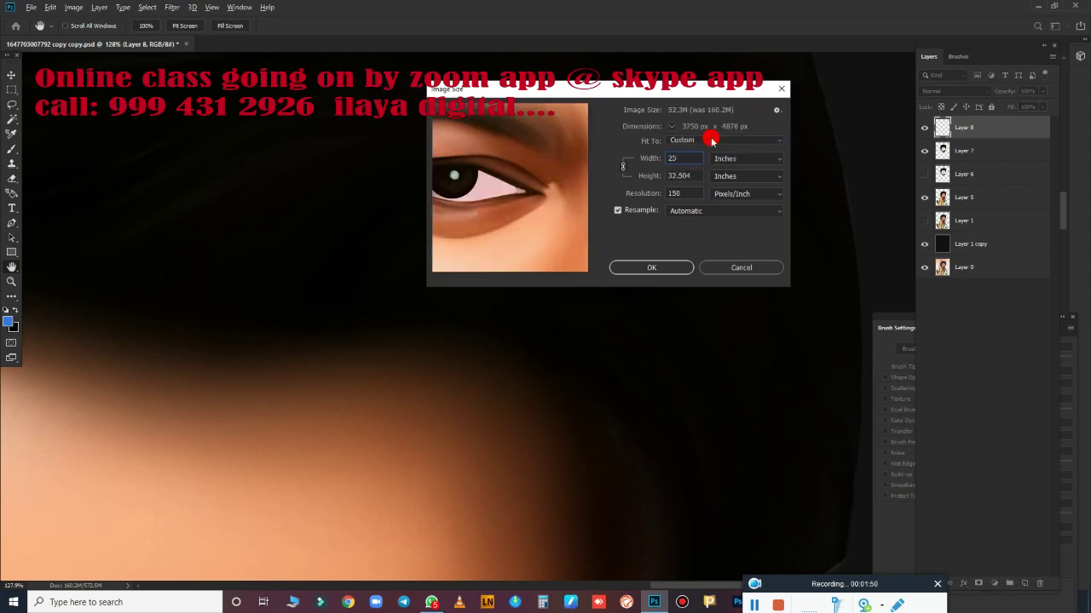
key(Escape)
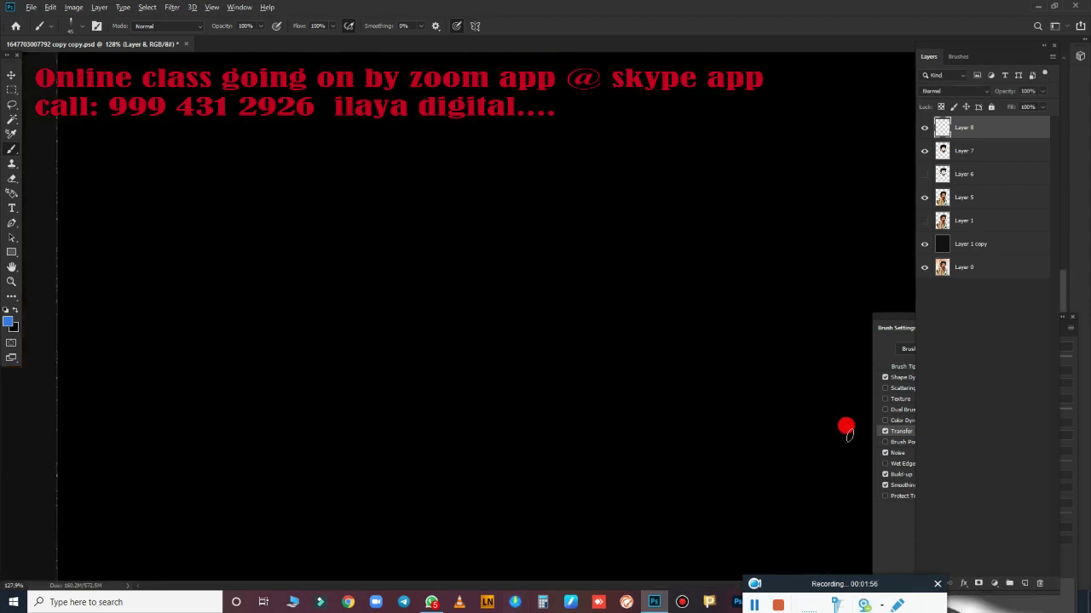
- Zoom in on the forehead hairline and rotate the canvas to a tilted angle
mouse_move(668, 329)
mouse_down()
mouse_move(597, 309)
mouse_move(500, 389)
mouse_move(530, 361)
mouse_move(589, 409)
mouse_up()
drag(591, 367, 443, 414)
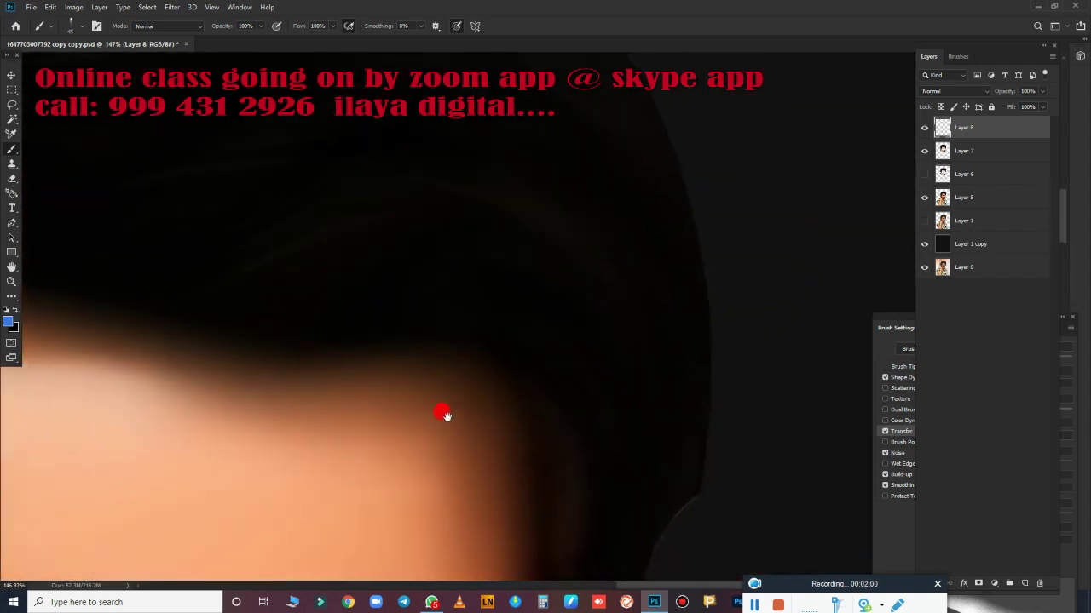
scroll(508, 363, up, 1)
scroll(434, 349, up, 1)
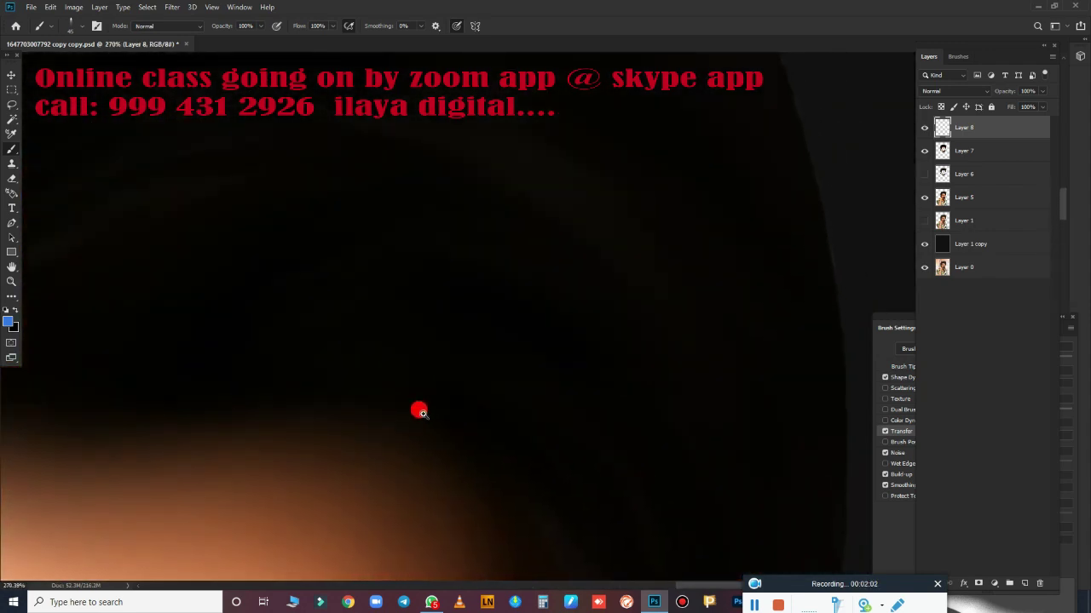
scroll(416, 405, up, 2)
scroll(414, 403, down, 1)
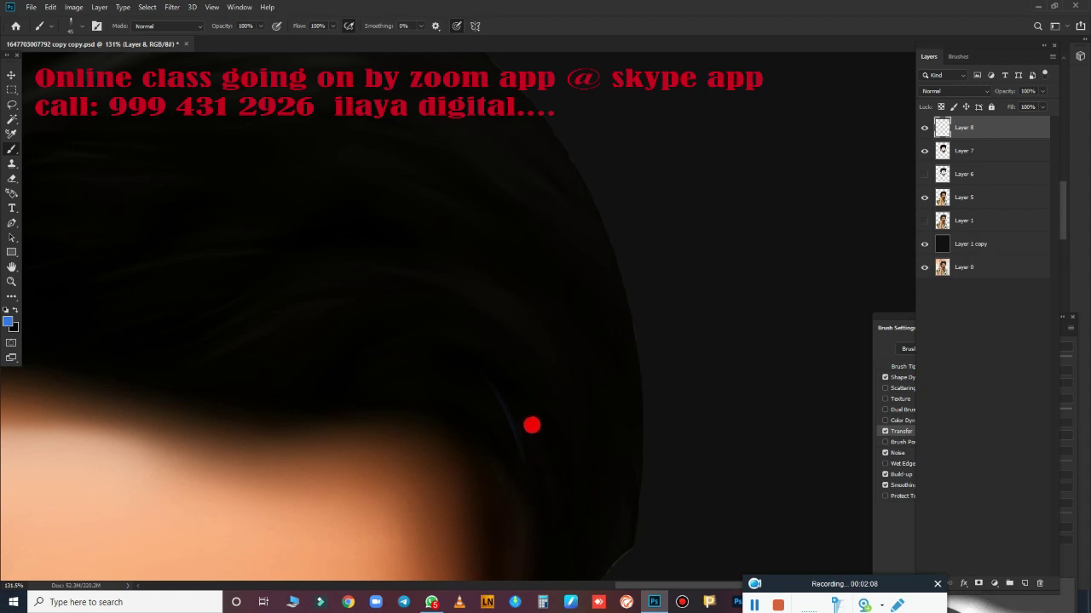
key(r)
mouse_move(585, 383)
mouse_down()
mouse_move(506, 272)
mouse_move(565, 261)
mouse_move(610, 293)
mouse_move(628, 343)
mouse_move(654, 158)
mouse_up()
scroll(639, 349, up, 5)
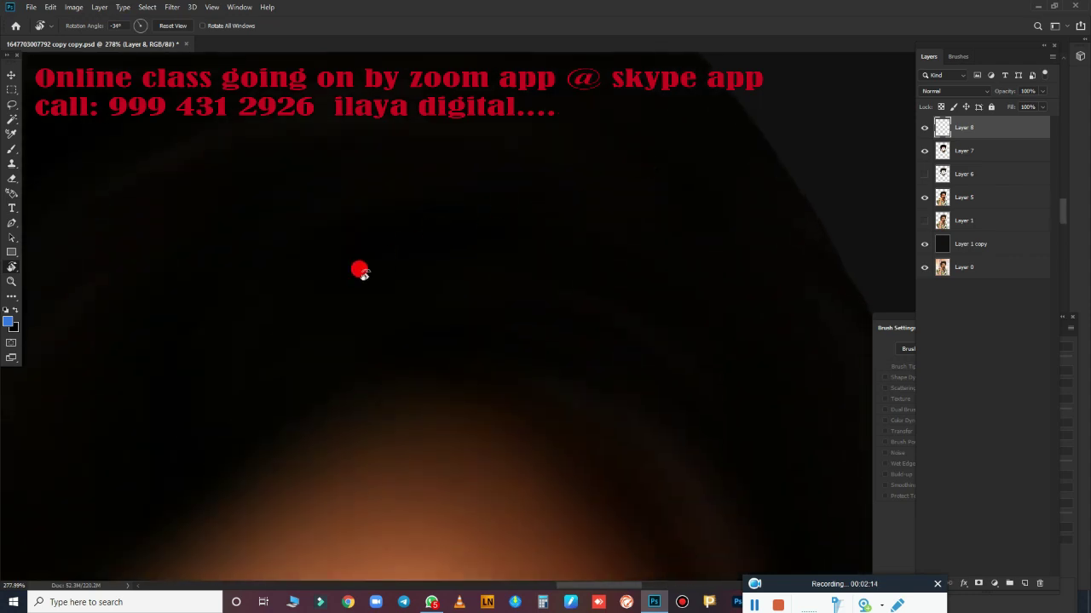
drag(282, 290, 360, 221)
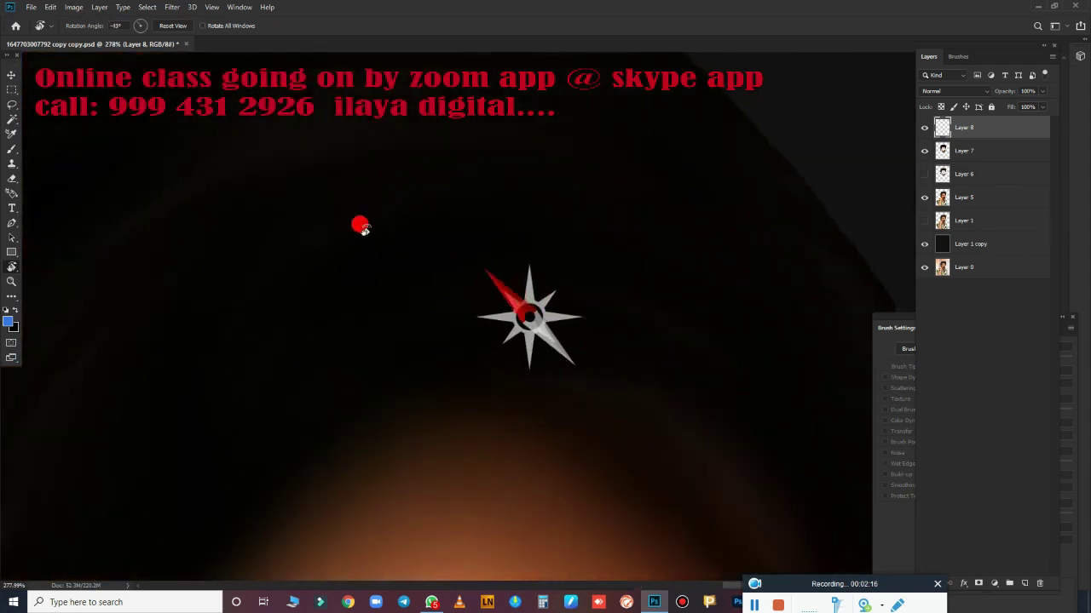
key(b)
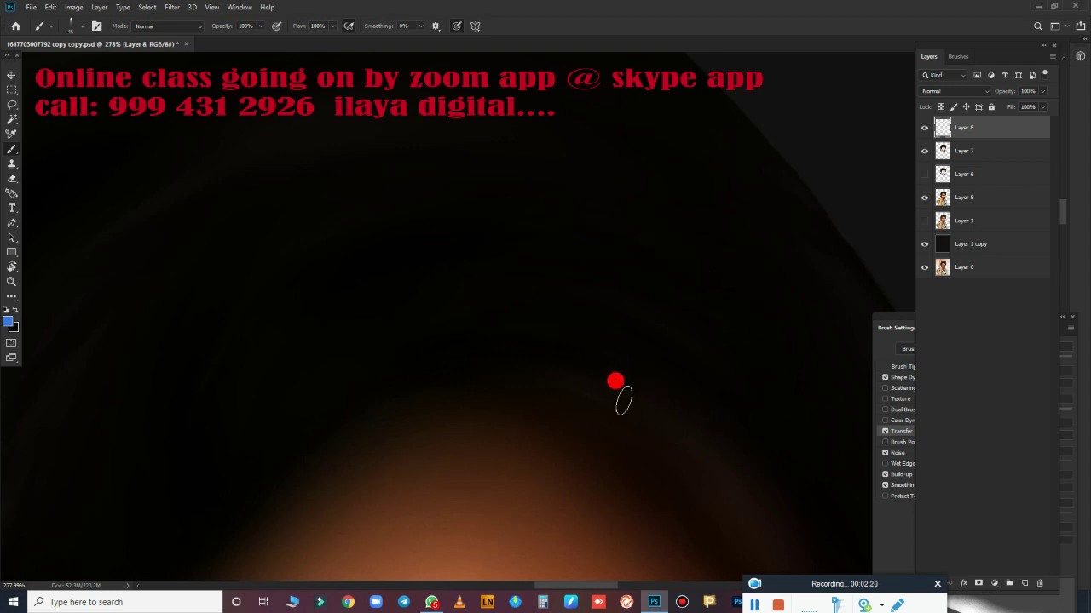
- Paint faint blue curved strands across the dark crown on Layer 8, panning between strokes
drag(515, 272, 750, 383)
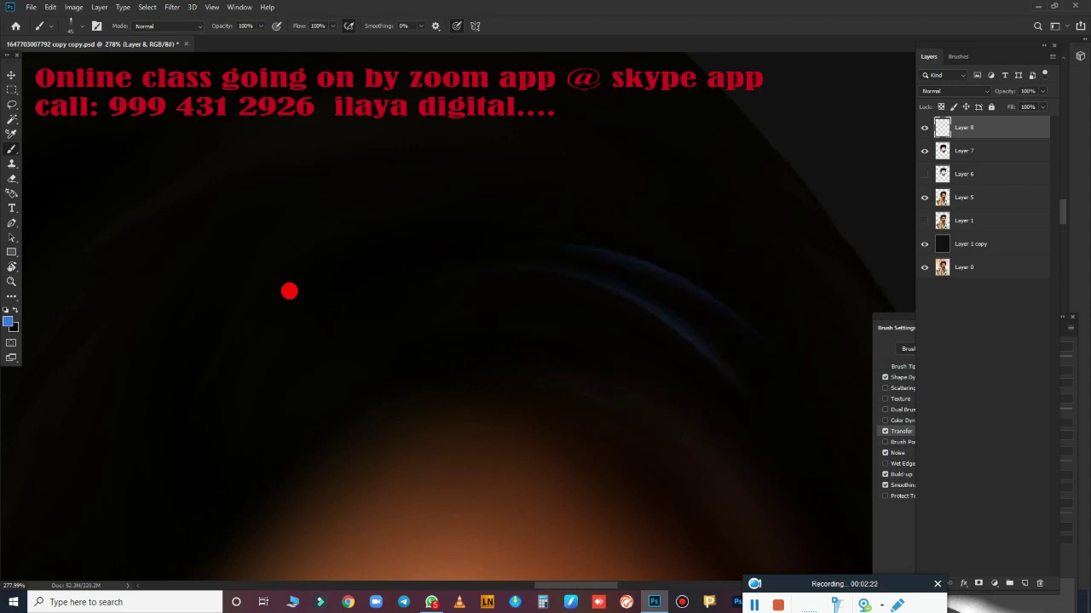
drag(750, 261, 338, 163)
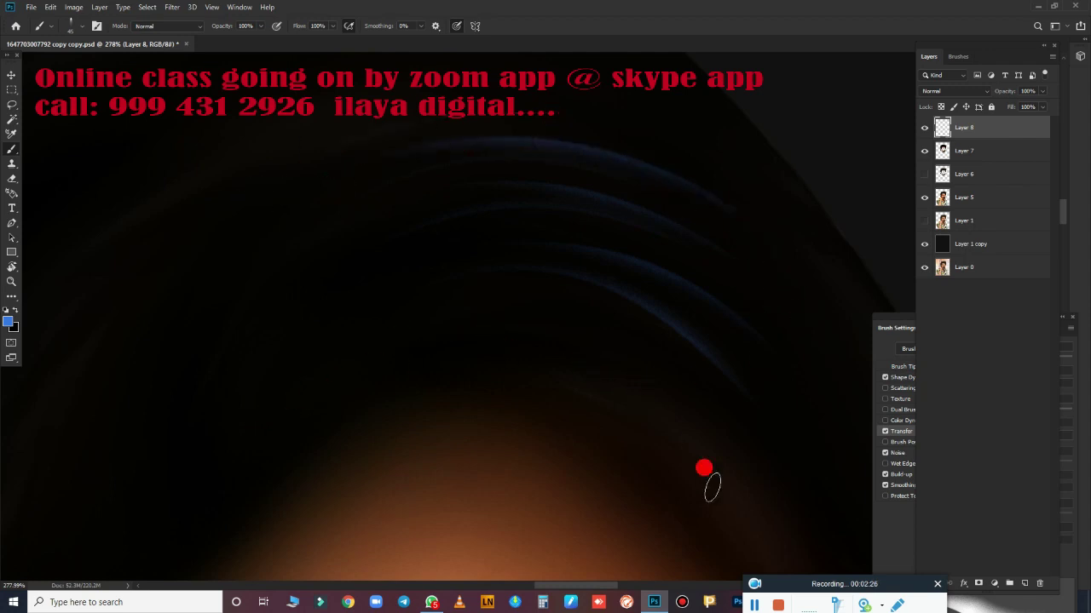
drag(635, 385, 405, 383)
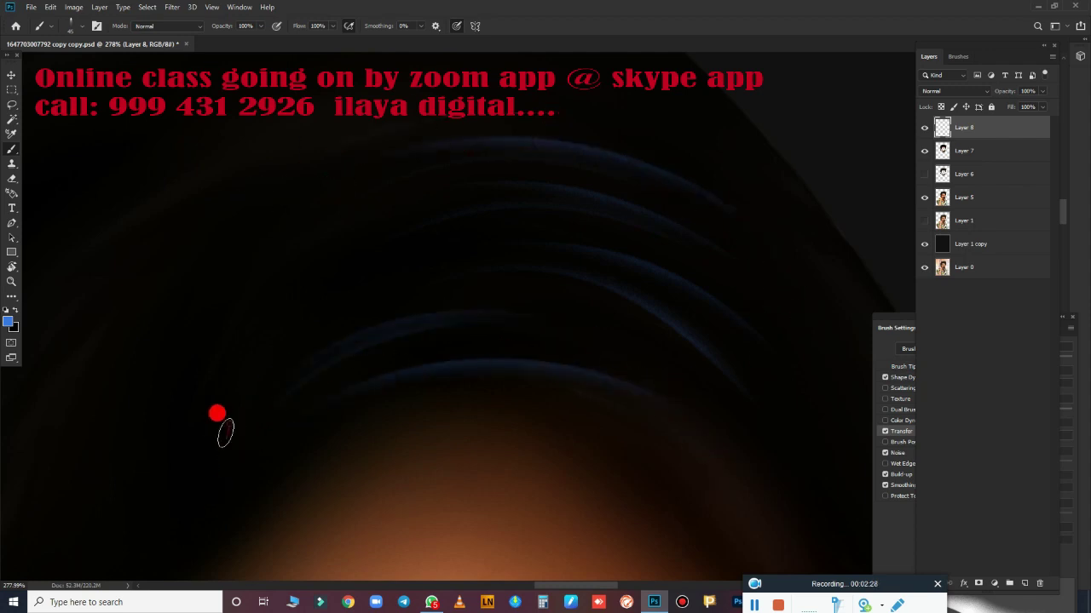
drag(494, 304, 253, 319)
drag(436, 282, 247, 313)
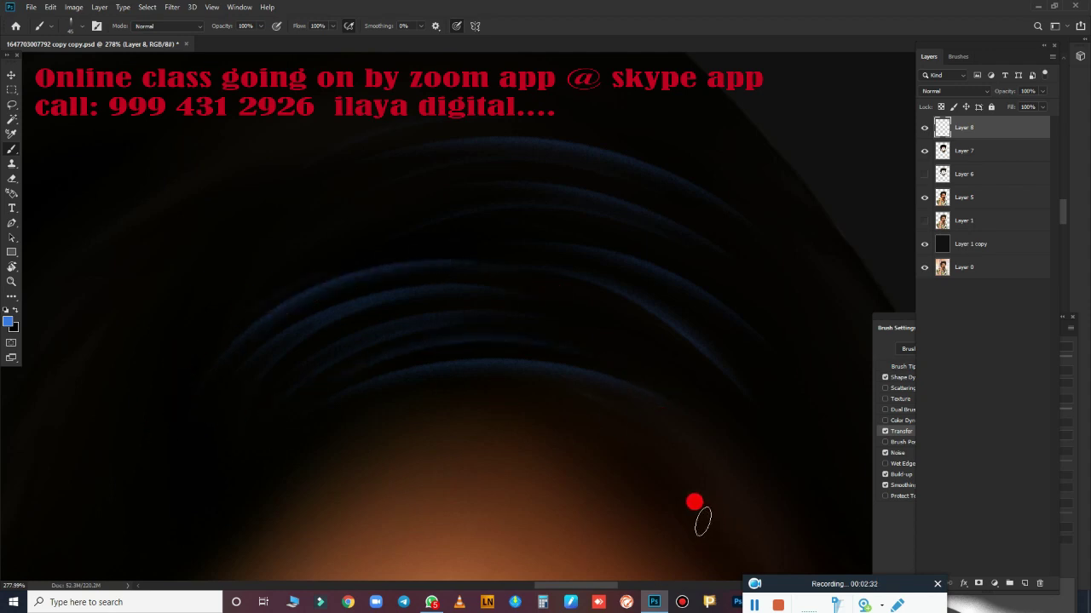
drag(697, 502, 264, 310)
drag(339, 241, 618, 350)
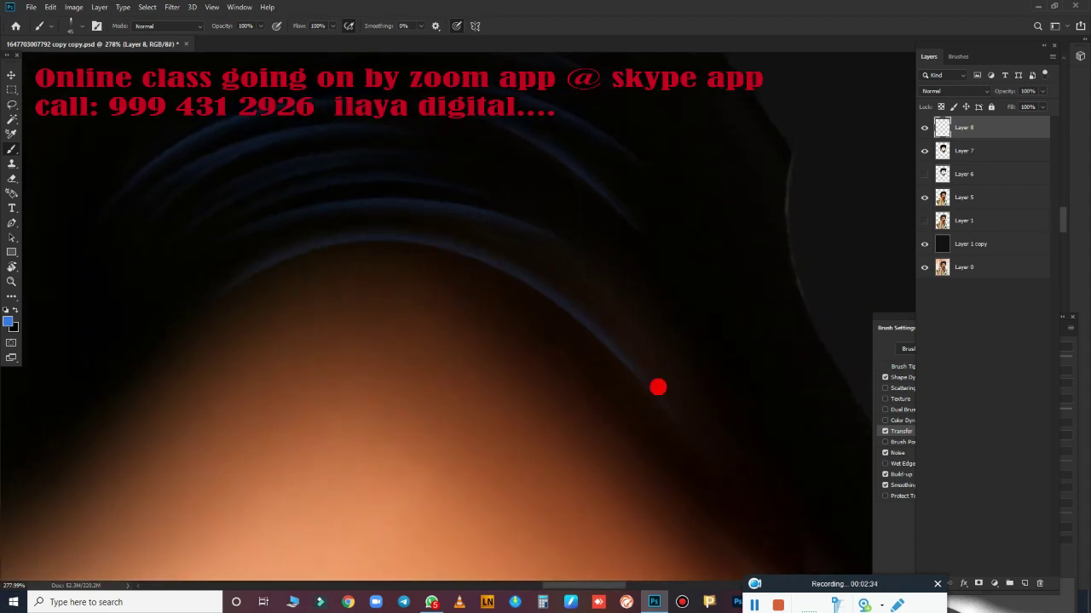
drag(600, 307, 635, 558)
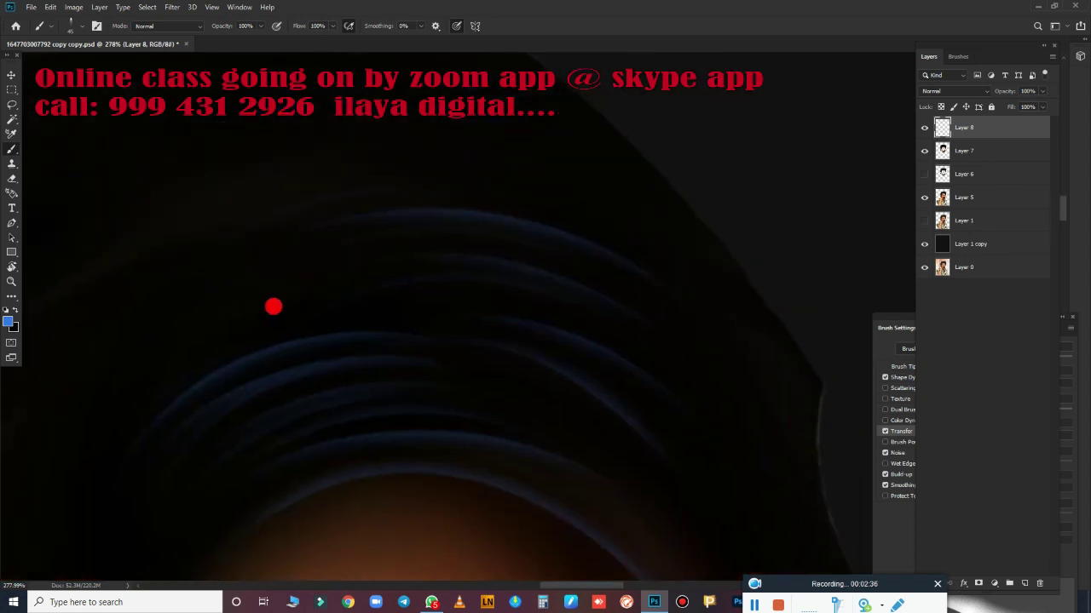
drag(244, 343, 632, 386)
mouse_move(302, 319)
mouse_down()
mouse_move(347, 305)
mouse_move(604, 377)
mouse_move(438, 294)
mouse_move(561, 347)
mouse_move(609, 331)
mouse_move(487, 327)
mouse_move(716, 382)
mouse_move(489, 424)
mouse_move(528, 370)
mouse_move(738, 468)
mouse_move(602, 227)
mouse_move(503, 393)
mouse_up()
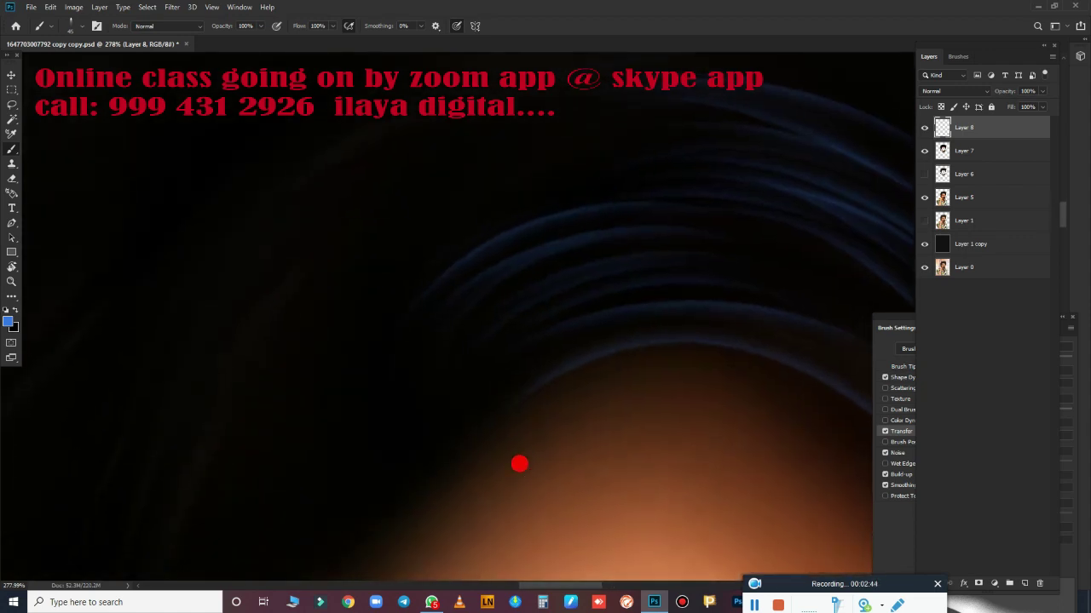
mouse_move(519, 463)
mouse_down()
mouse_move(551, 465)
mouse_move(531, 438)
mouse_move(577, 441)
mouse_move(538, 336)
mouse_move(633, 418)
mouse_move(633, 592)
mouse_move(724, 605)
mouse_move(567, 567)
mouse_move(579, 522)
mouse_up()
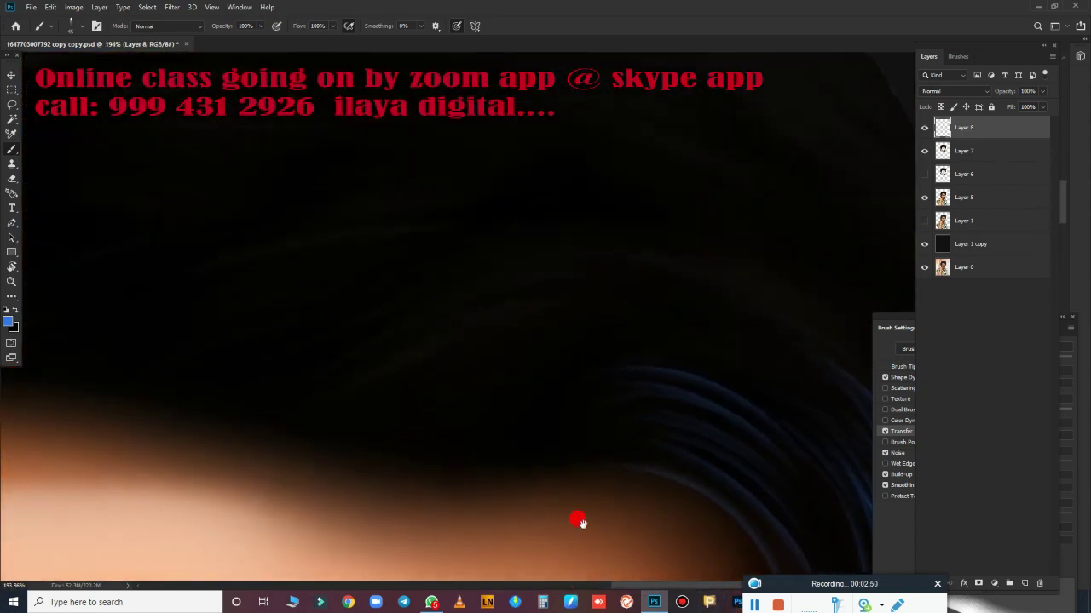
- Build up blue strands along the upper hair arcs, undoing one extra lower strand
drag(454, 433, 307, 439)
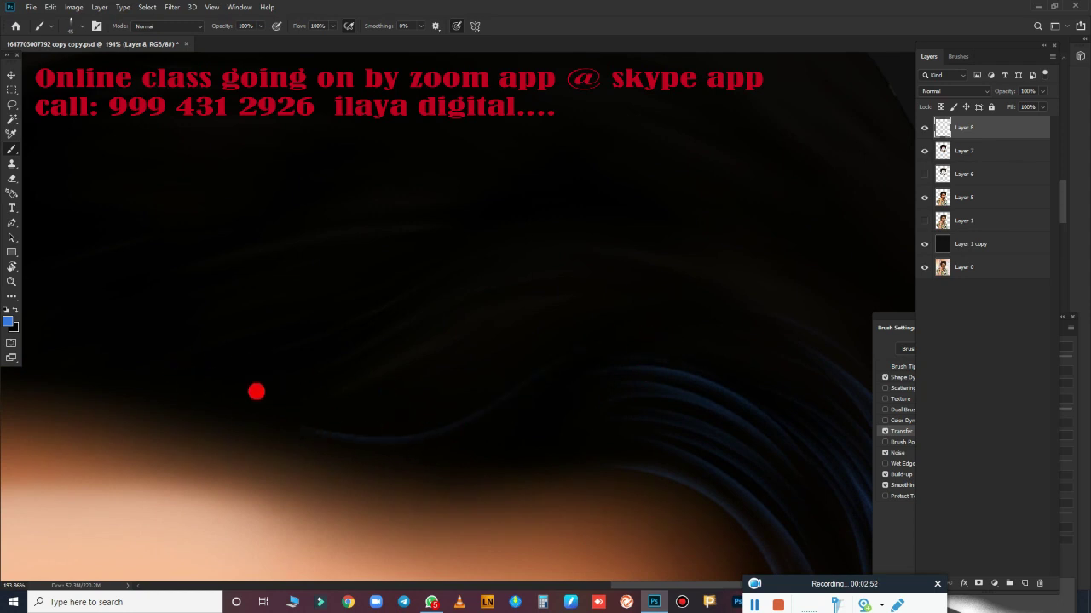
drag(514, 419, 585, 444)
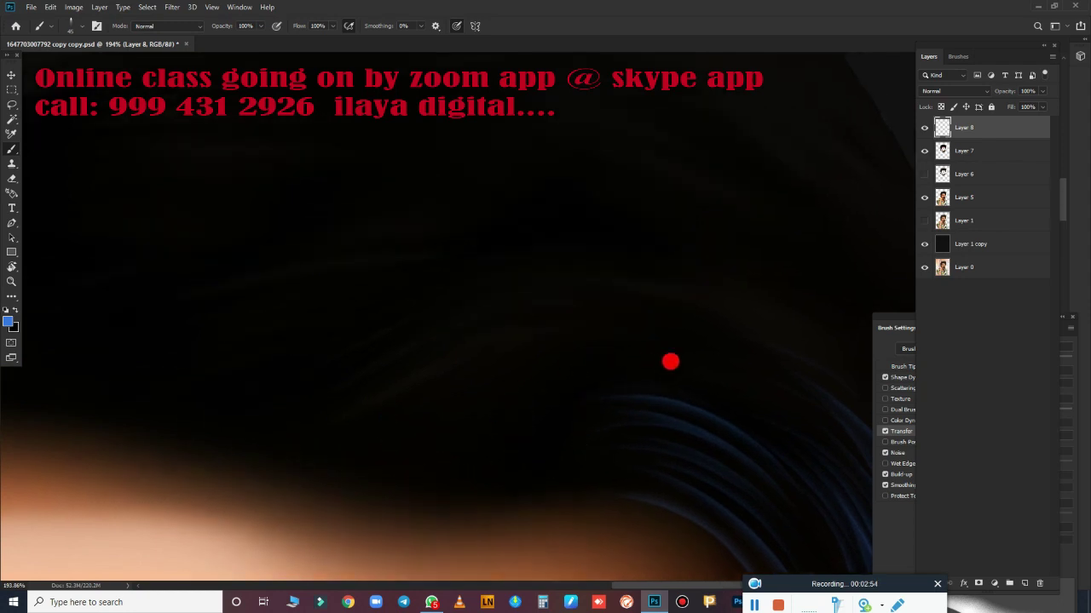
drag(479, 324, 775, 364)
drag(496, 328, 747, 369)
mouse_move(688, 349)
mouse_down()
mouse_move(762, 365)
mouse_move(577, 333)
mouse_move(835, 443)
mouse_up()
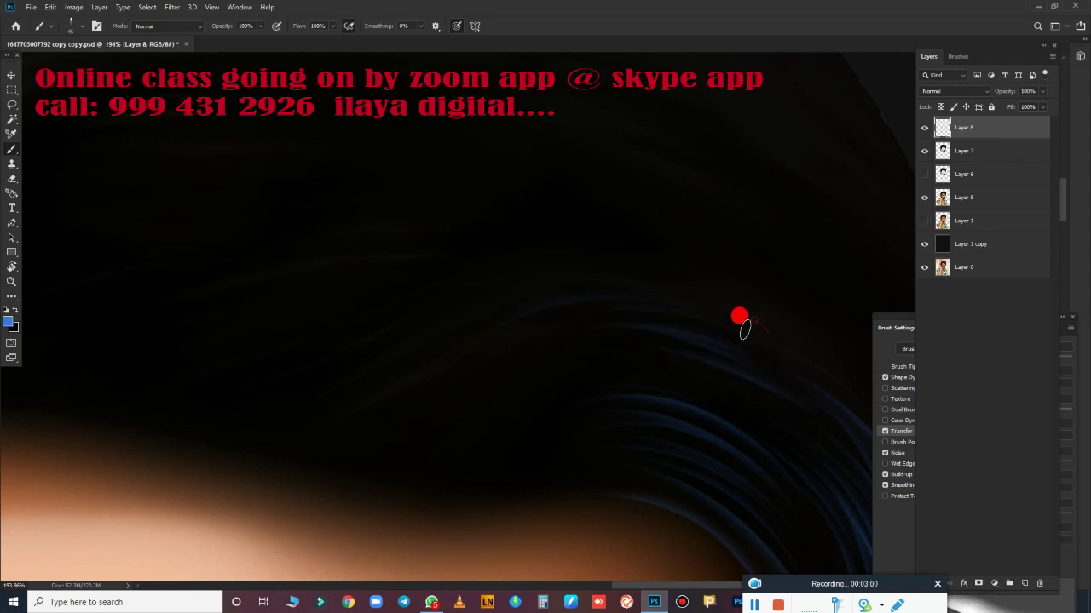
mouse_move(743, 328)
mouse_down()
mouse_move(423, 363)
mouse_move(670, 307)
mouse_move(447, 340)
mouse_up()
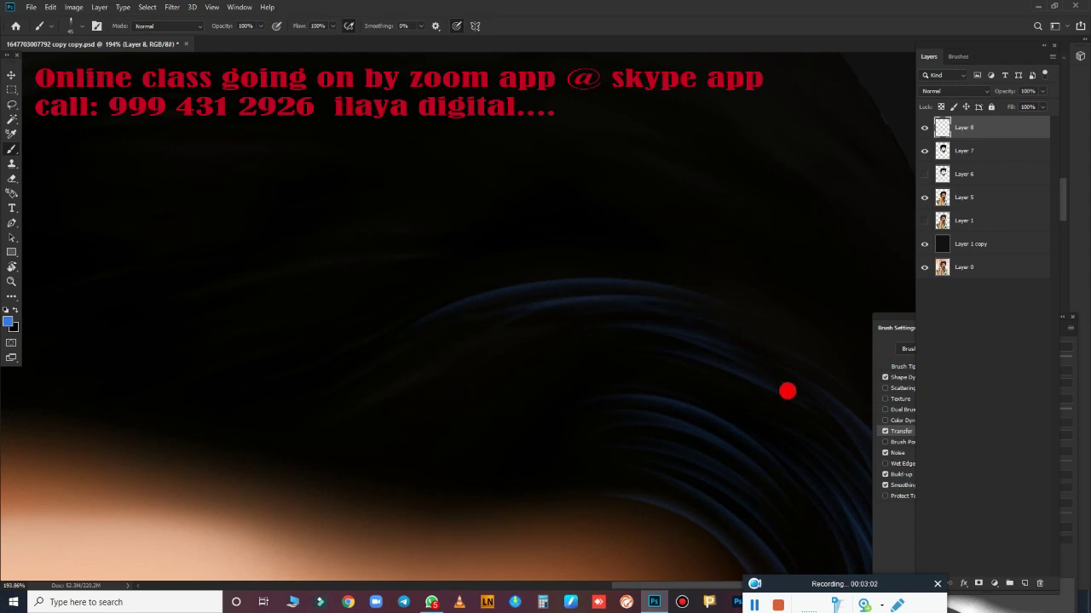
mouse_move(787, 391)
mouse_down()
mouse_move(457, 367)
mouse_move(792, 397)
mouse_move(465, 350)
mouse_move(787, 399)
mouse_move(562, 349)
mouse_move(791, 409)
mouse_up()
mouse_move(637, 383)
mouse_down()
mouse_move(261, 397)
mouse_move(185, 418)
mouse_up()
key(ctrl+z)
- Add denser blue strands and a second blue band along the lower hair arc
drag(329, 440, 540, 449)
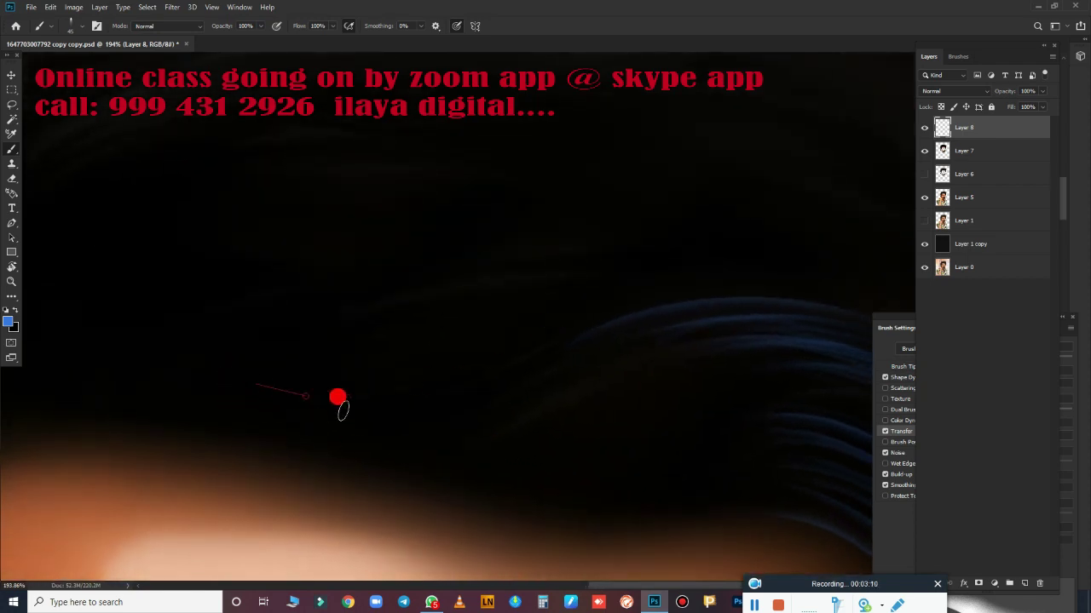
drag(250, 377, 537, 320)
mouse_move(267, 399)
mouse_down()
mouse_move(371, 399)
mouse_move(299, 395)
mouse_move(491, 380)
mouse_up()
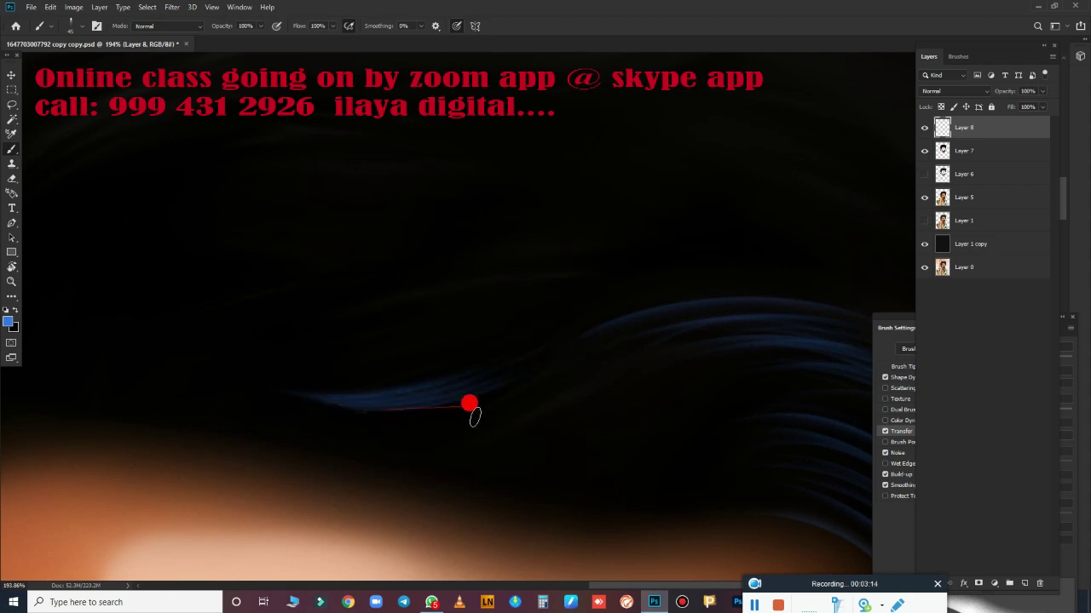
mouse_move(475, 415)
mouse_down()
mouse_move(311, 426)
mouse_move(599, 349)
mouse_up()
drag(375, 437, 643, 338)
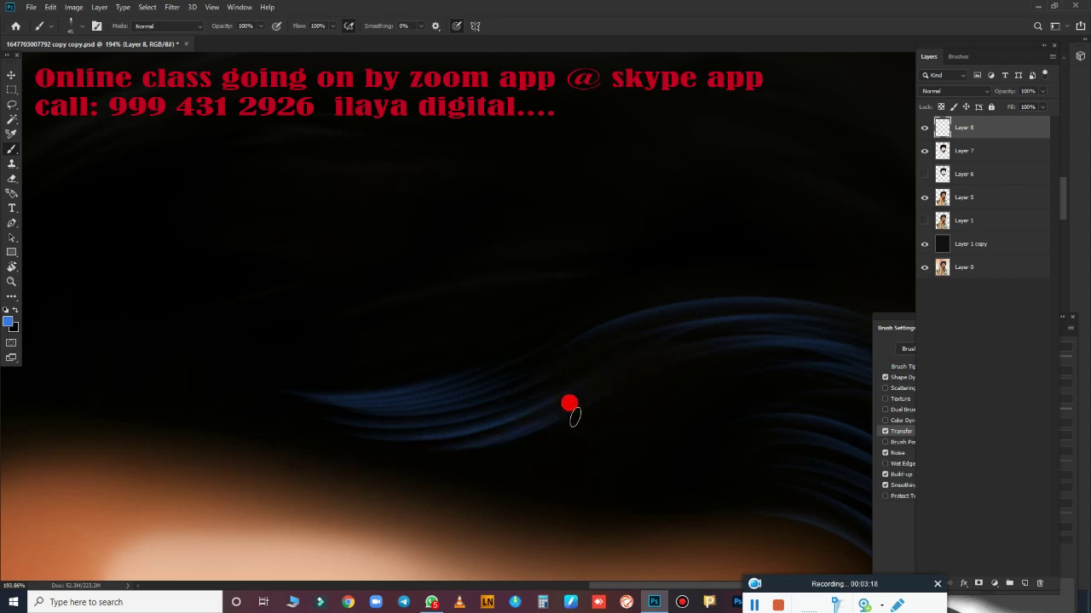
mouse_move(557, 435)
mouse_down()
mouse_move(404, 453)
mouse_move(256, 445)
mouse_up()
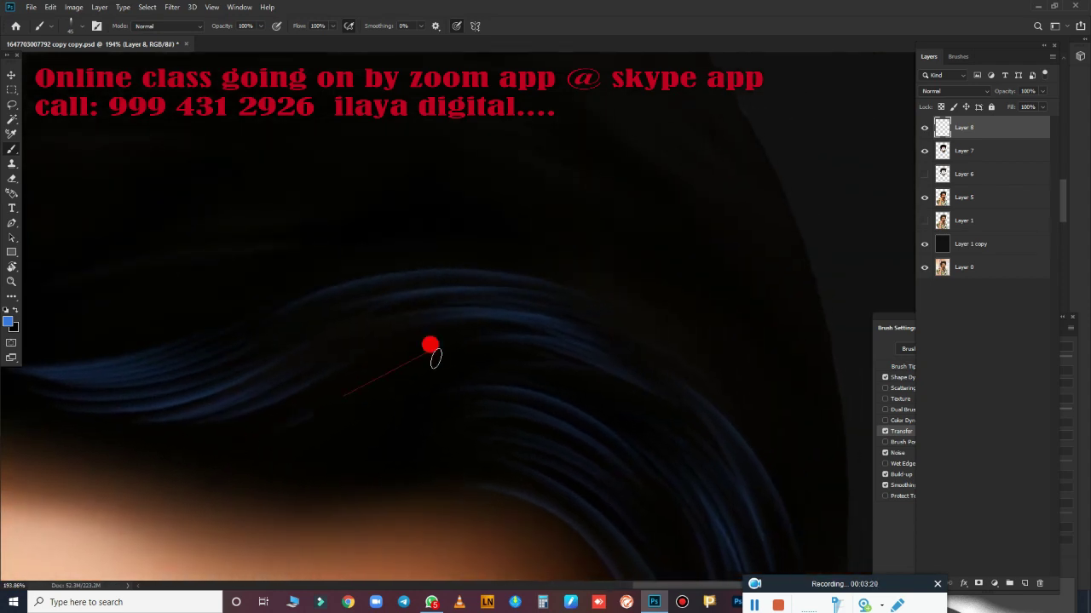
key(ctrl+z)
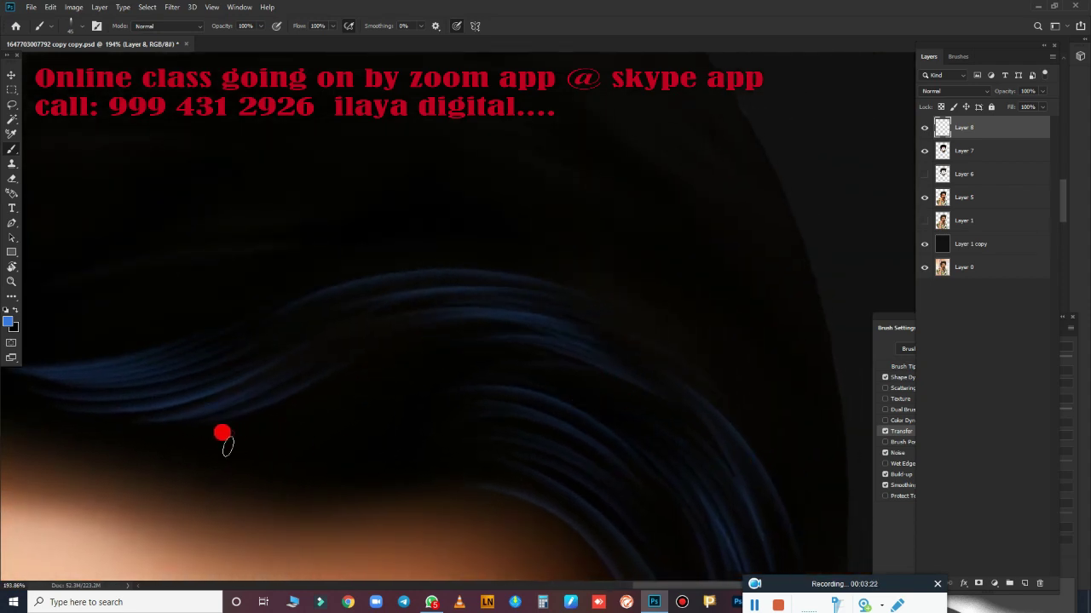
key(ctrl+shift+z)
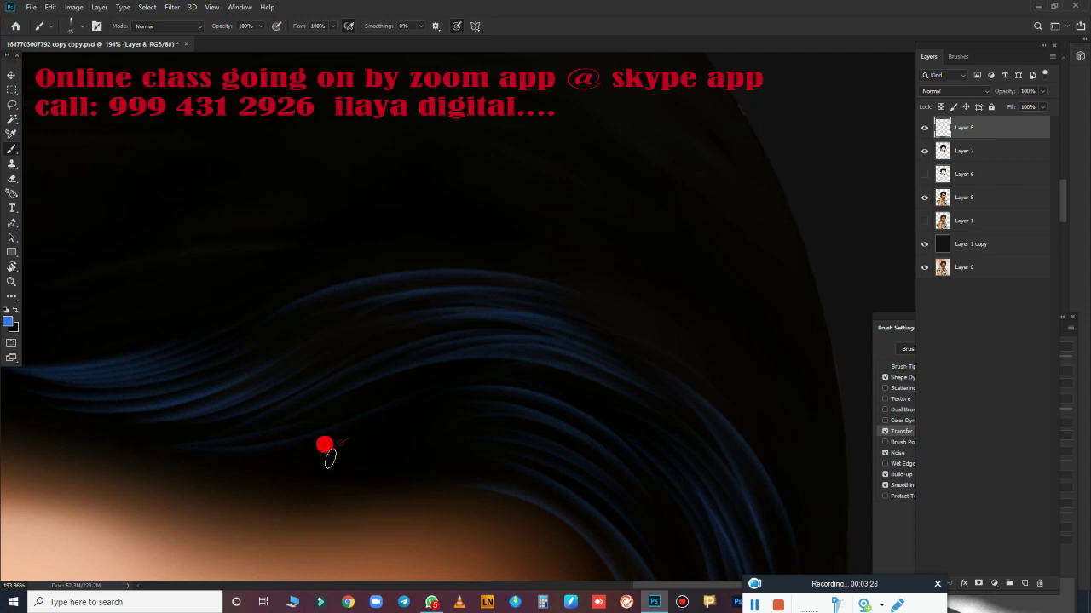
mouse_move(130, 456)
mouse_down()
mouse_move(450, 469)
mouse_move(815, 438)
mouse_move(645, 517)
mouse_move(472, 146)
mouse_up()
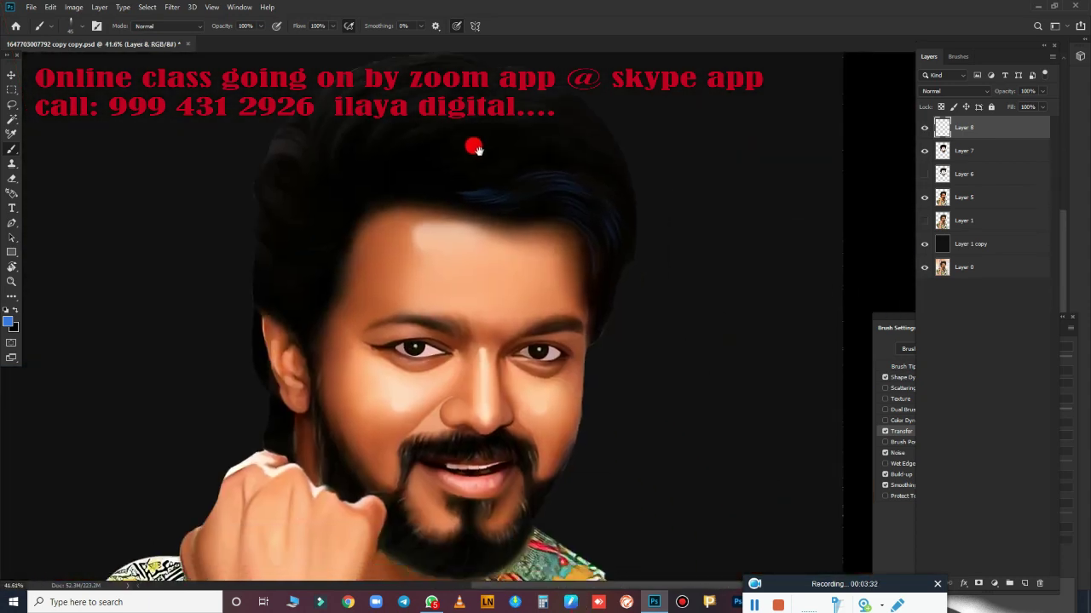
- Paint a thin blue strand across the forehead hairline, undoing its leftward extension
mouse_move(526, 377)
mouse_down()
mouse_move(565, 409)
mouse_move(557, 392)
mouse_move(545, 514)
mouse_move(588, 495)
mouse_move(713, 491)
mouse_move(577, 450)
mouse_move(605, 460)
mouse_move(614, 518)
mouse_move(680, 452)
mouse_up()
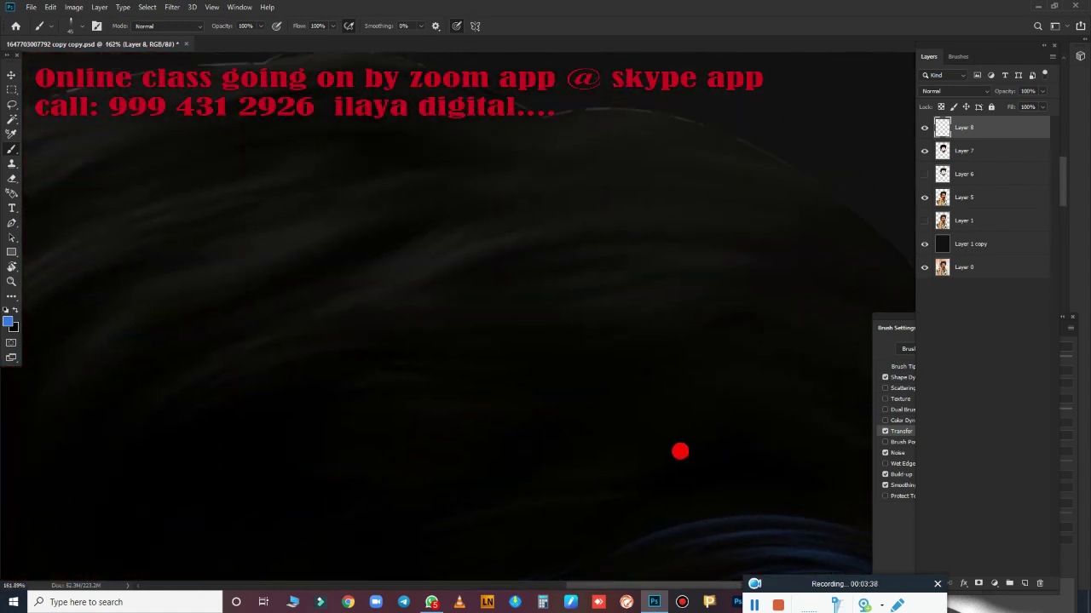
mouse_move(756, 290)
mouse_down()
mouse_move(372, 338)
mouse_move(755, 310)
mouse_up()
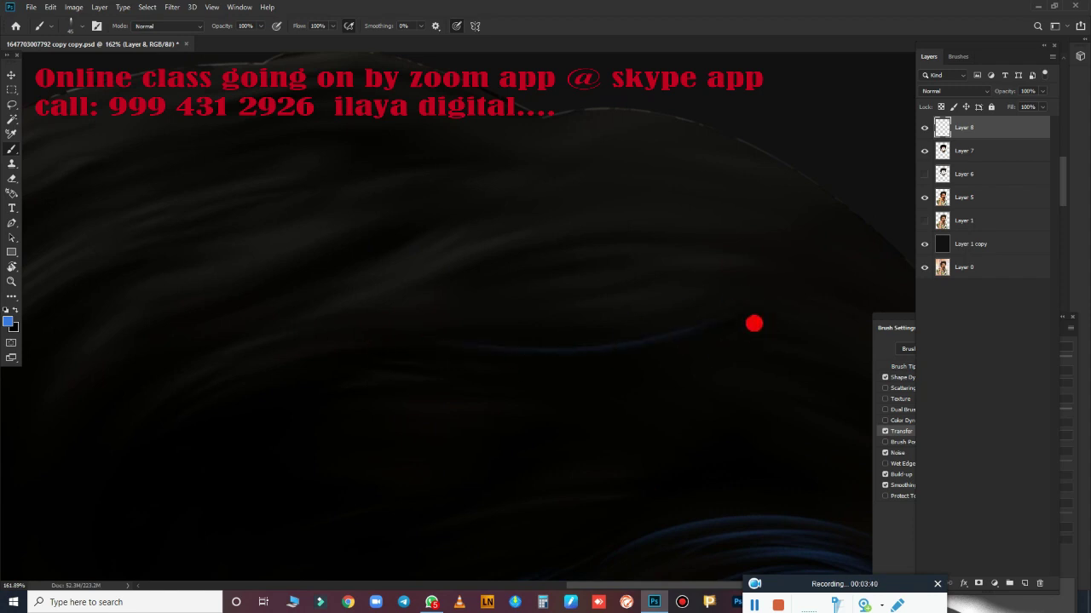
mouse_move(675, 344)
mouse_down()
mouse_move(457, 370)
mouse_move(628, 367)
mouse_move(478, 365)
mouse_up()
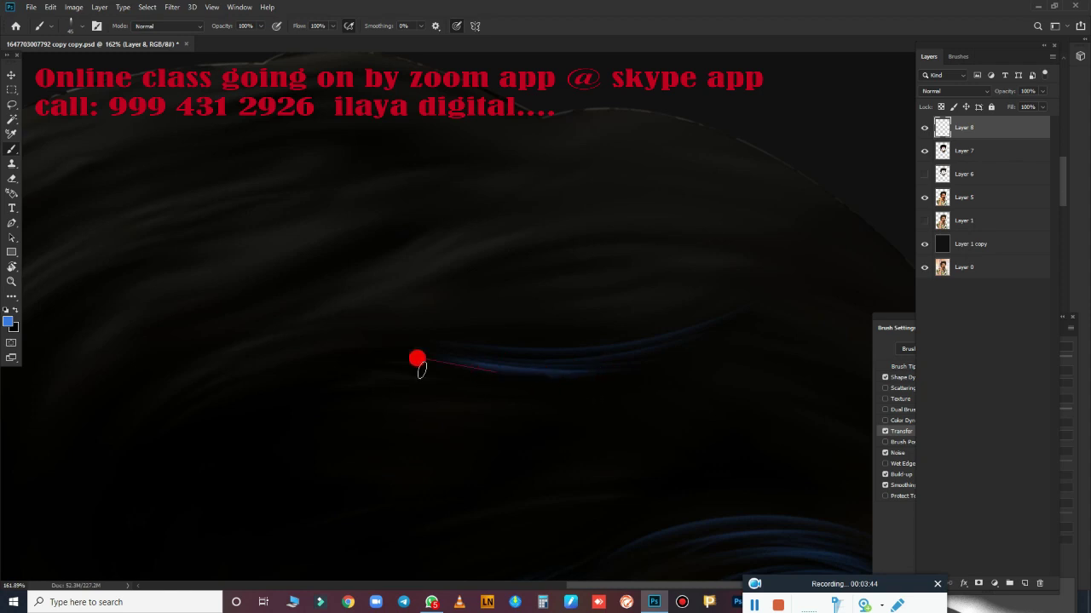
scroll(588, 356, down, 2)
key(ctrl+z)
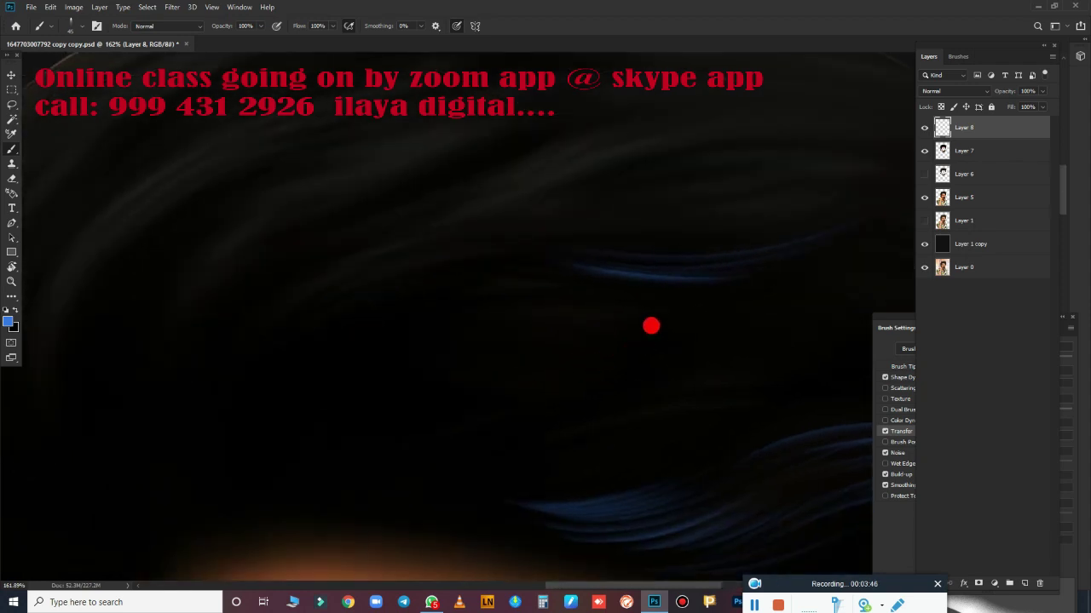
- Paint curved blue strands rising up-right on the hair, undo one, and brighten the curve
drag(244, 365, 366, 294)
mouse_move(239, 392)
mouse_down()
mouse_move(428, 275)
mouse_move(279, 410)
mouse_move(562, 281)
mouse_up()
key(ctrl+z)
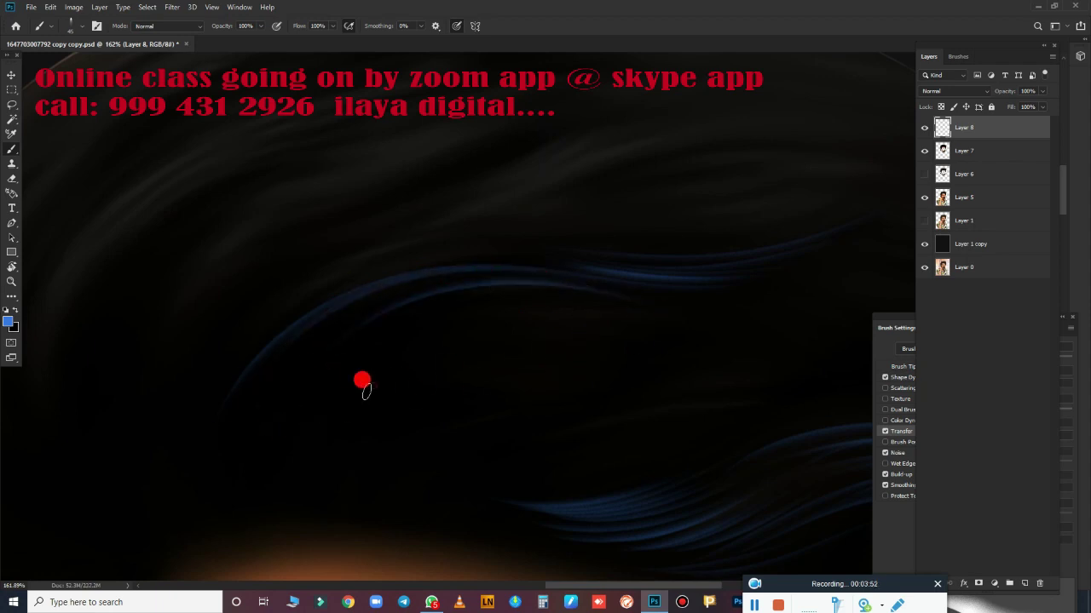
mouse_move(384, 370)
mouse_down()
mouse_move(553, 302)
mouse_move(250, 395)
mouse_up()
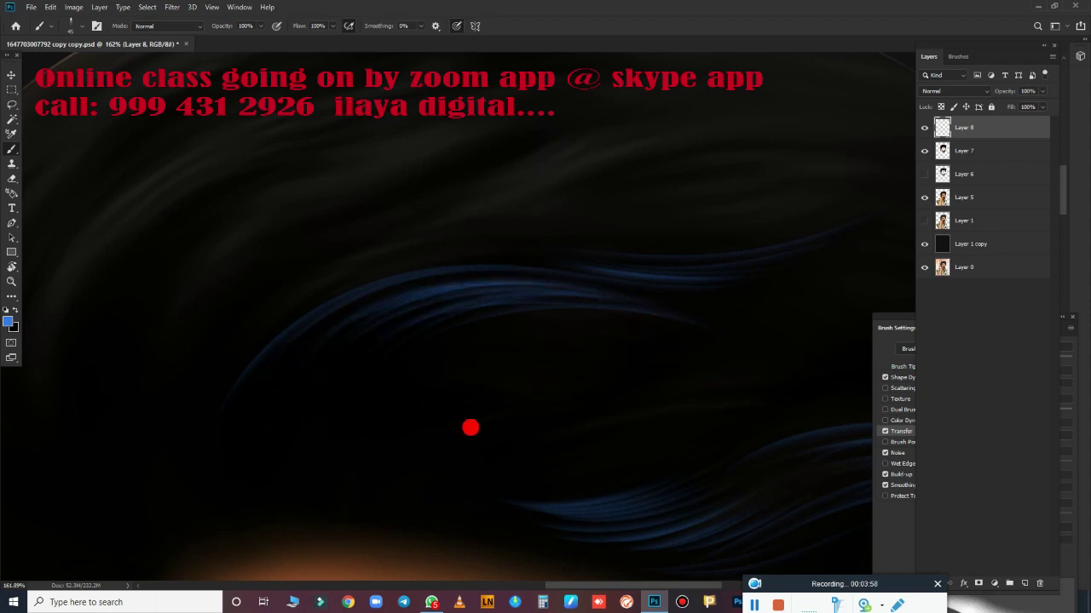
- Paint a long curved blue hair strand, redoing it until it extends further right
drag(470, 428, 509, 546)
drag(197, 439, 554, 275)
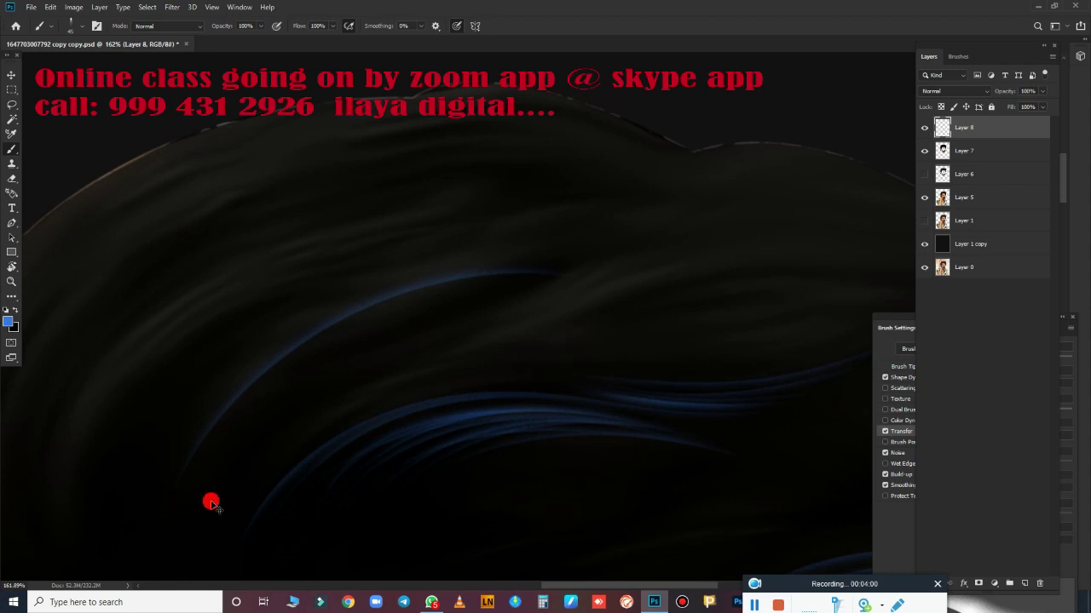
key(ctrl+z)
drag(222, 391, 506, 319)
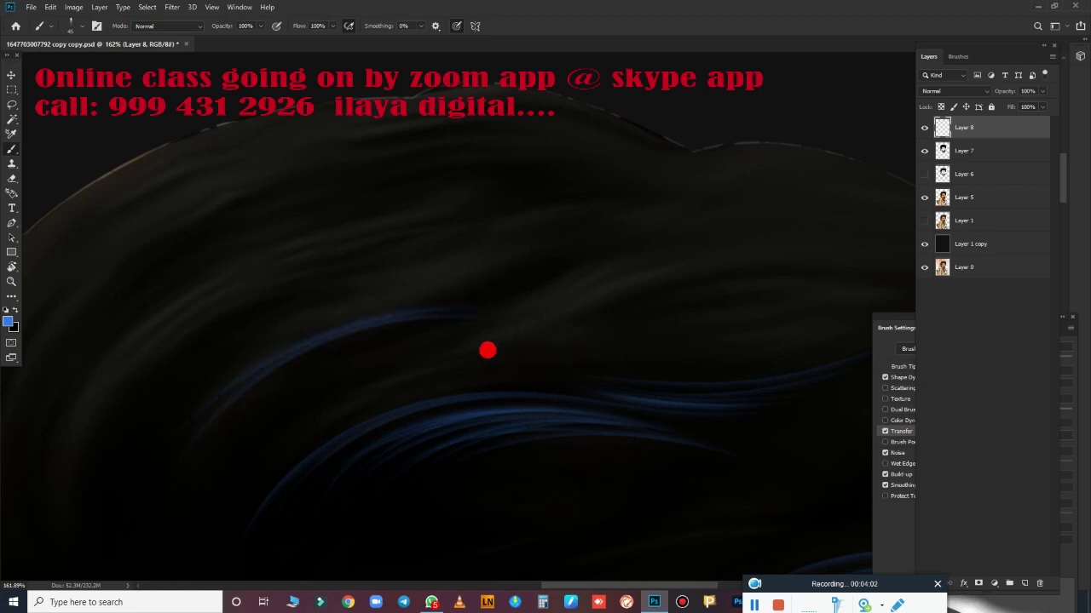
key(ctrl+z)
drag(224, 394, 533, 294)
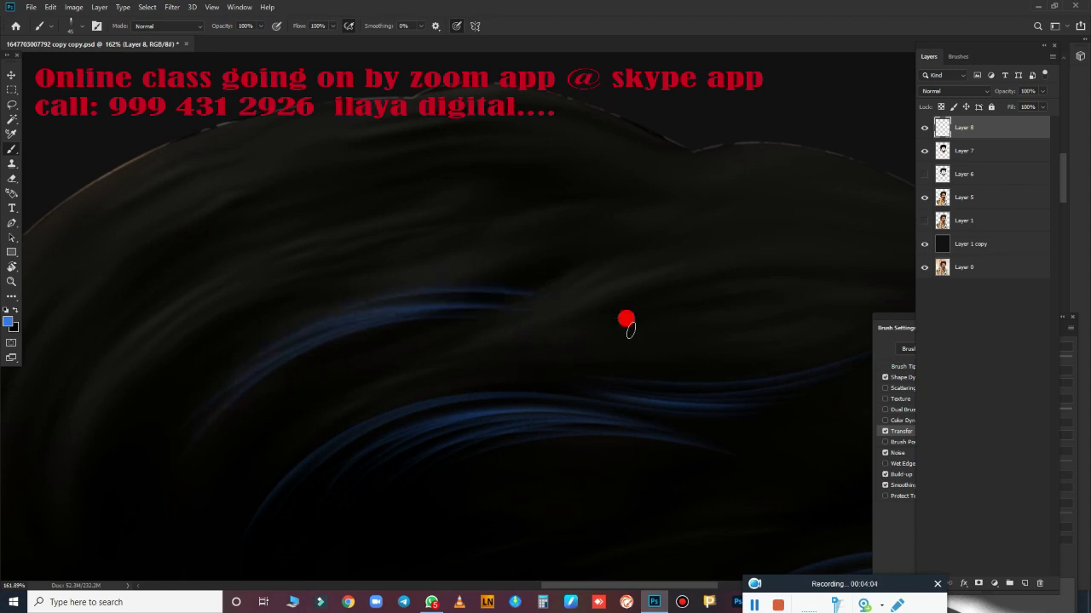
drag(364, 295, 579, 304)
- Paint several thin blue strands over the left side of the hair
drag(511, 400, 530, 258)
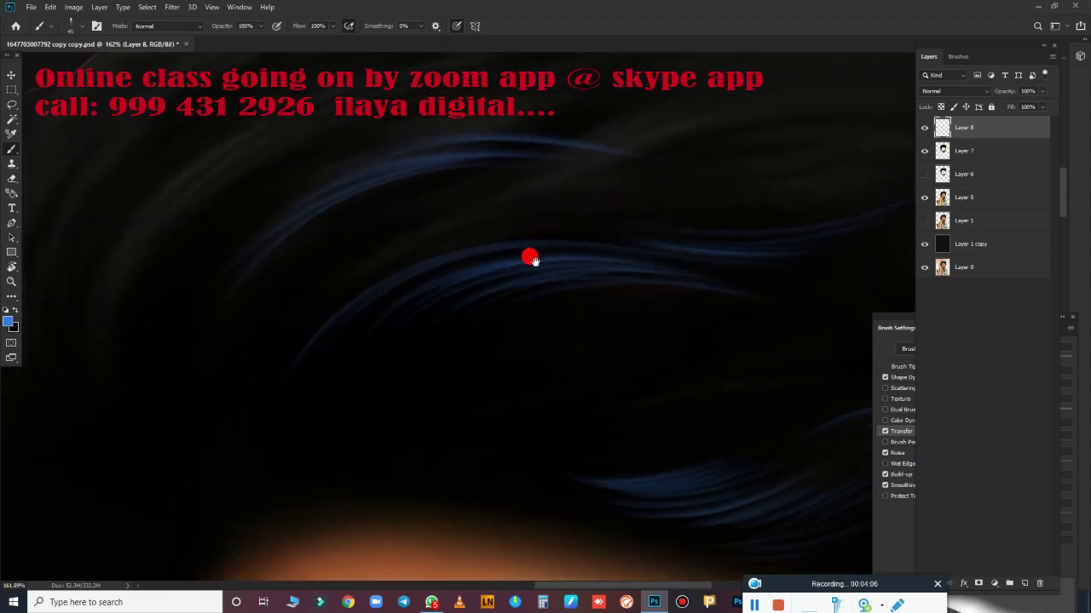
drag(217, 373, 284, 281)
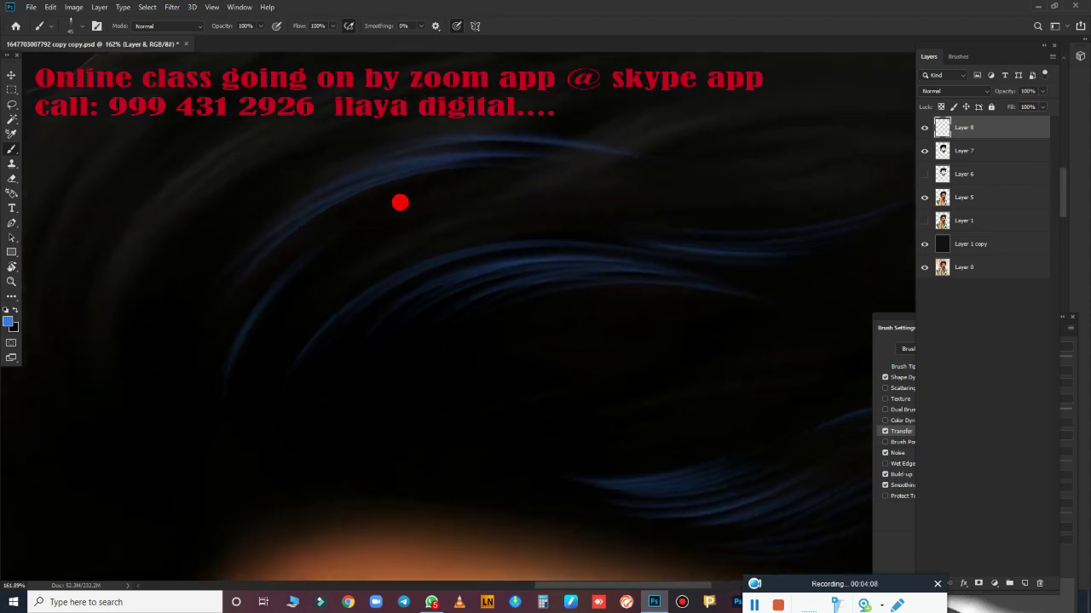
drag(185, 393, 383, 282)
drag(302, 246, 210, 446)
drag(249, 293, 213, 380)
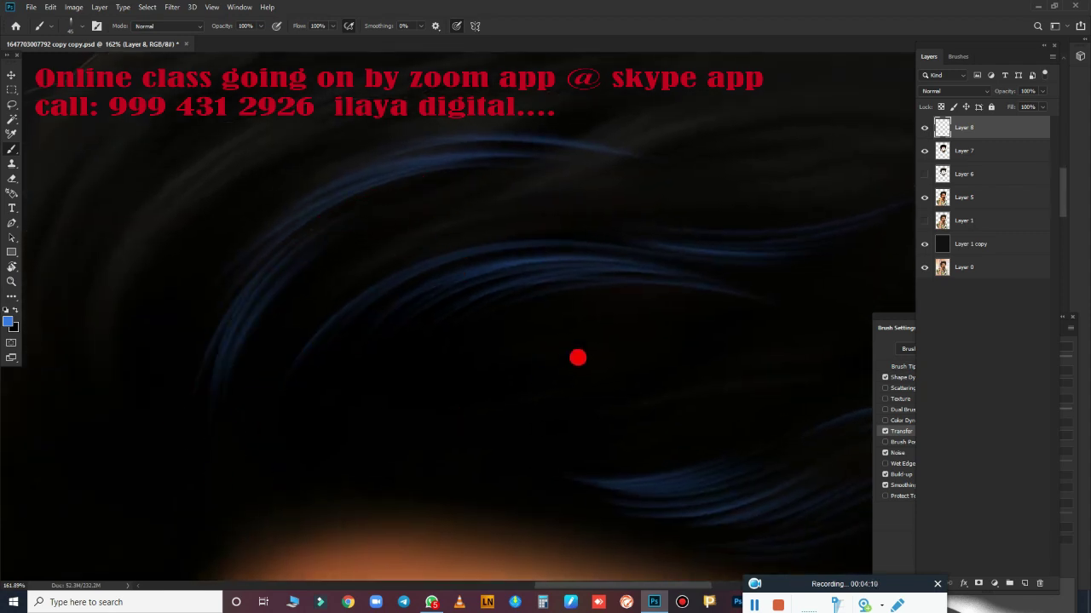
mouse_move(341, 294)
mouse_down()
mouse_move(240, 471)
mouse_move(492, 227)
mouse_move(475, 372)
mouse_move(417, 455)
mouse_move(345, 449)
mouse_move(495, 295)
mouse_move(669, 316)
mouse_move(543, 378)
mouse_move(557, 357)
mouse_move(414, 442)
mouse_up()
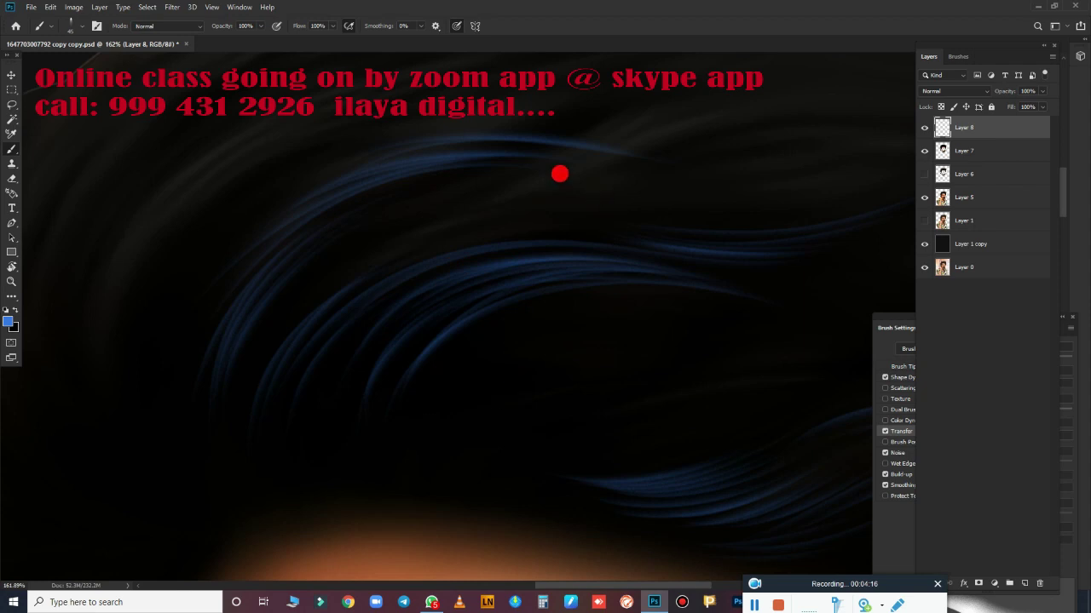
- Add a faint blue strand on the left after undoing the bright and curving trial strokes
drag(451, 284, 721, 455)
drag(562, 269, 324, 472)
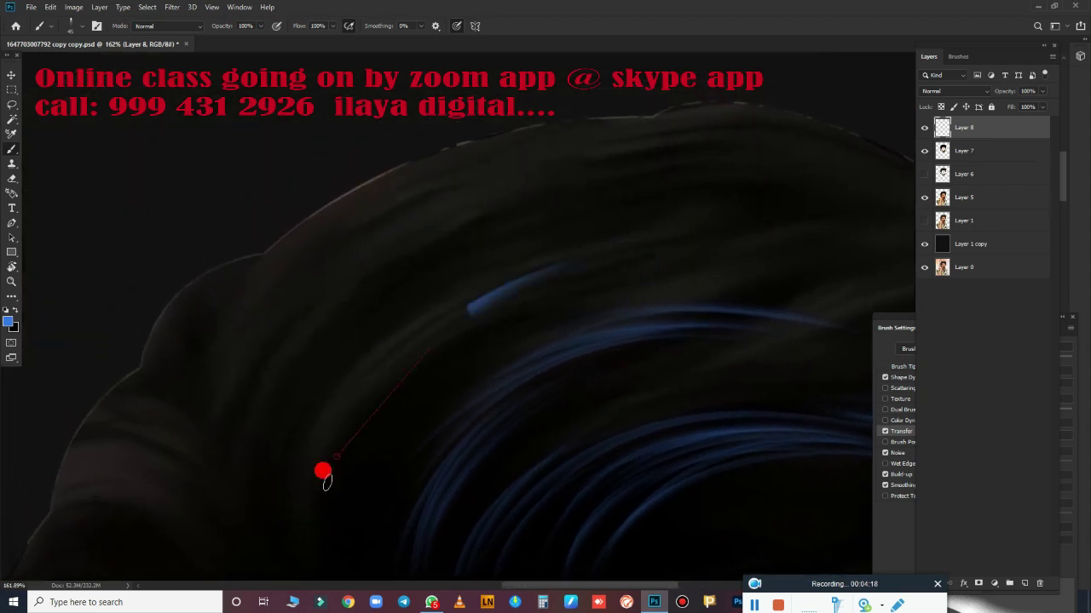
key(ctrl+z)
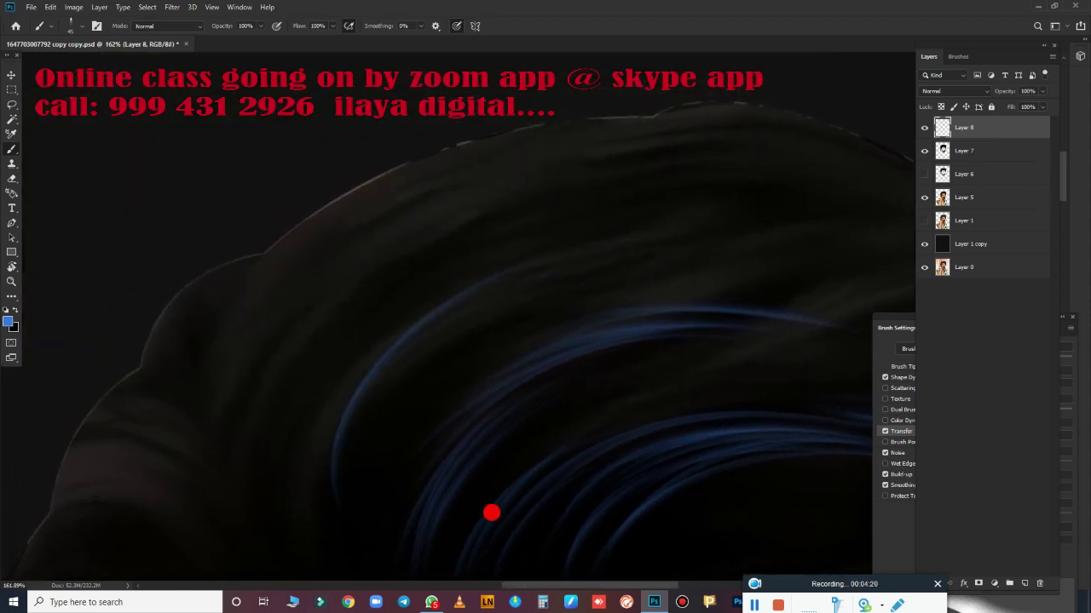
drag(528, 327, 573, 206)
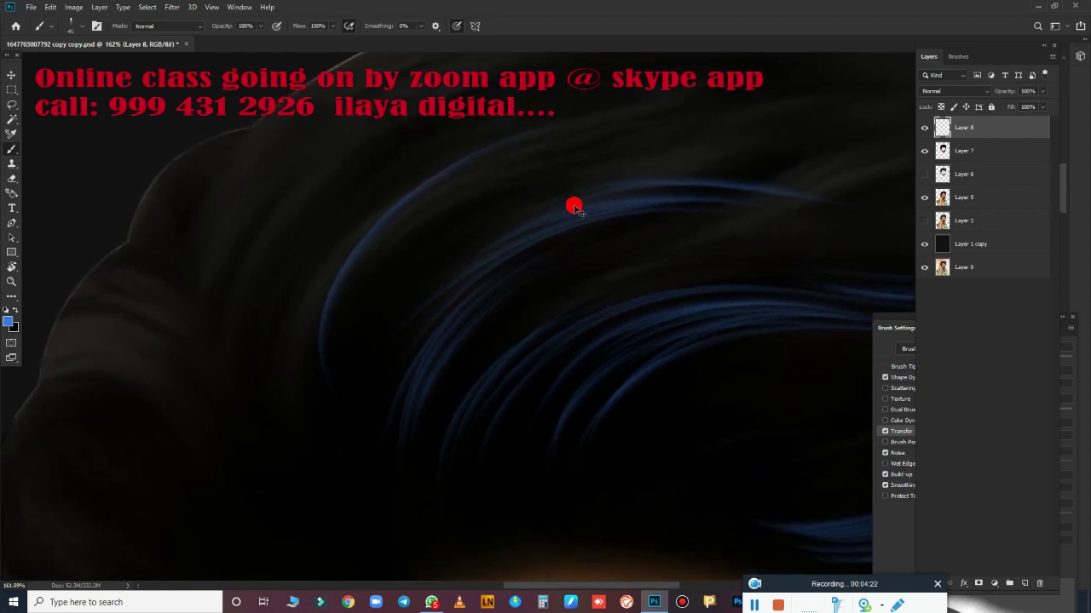
key(ctrl+z)
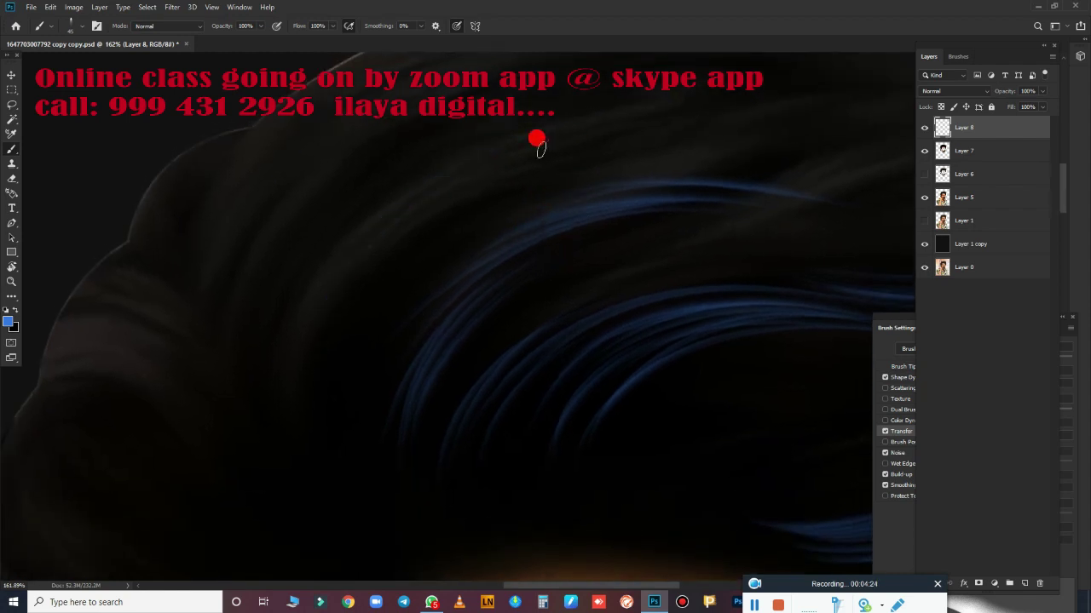
mouse_move(557, 144)
mouse_down()
mouse_move(294, 375)
mouse_move(393, 140)
mouse_up()
key(ctrl+z)
drag(295, 392, 465, 189)
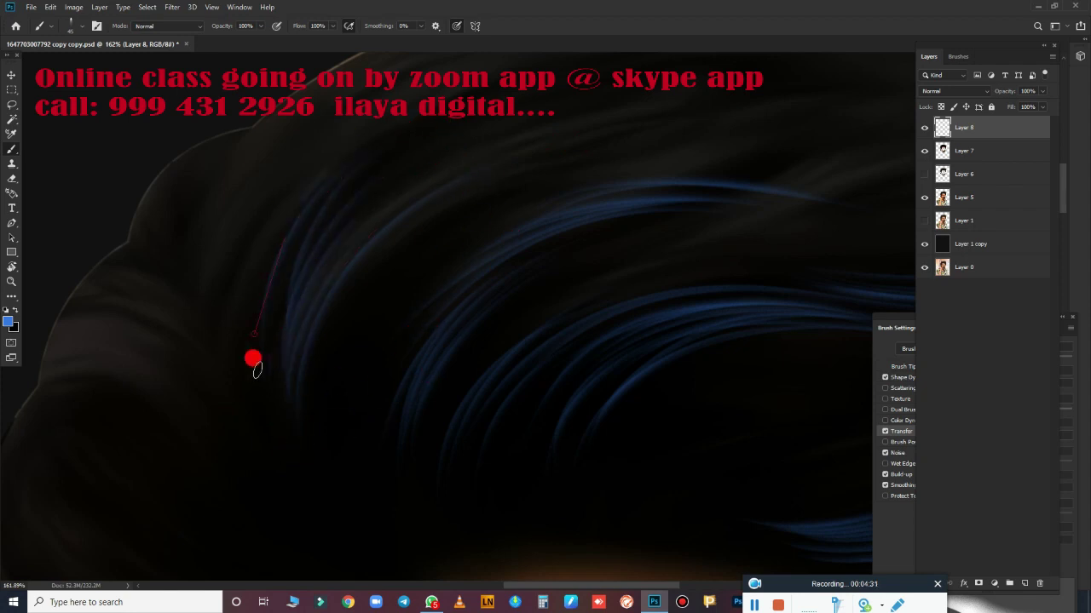
- Paint blue strands rising up-right left of the existing ones, dropping the top-edge highlight
scroll(514, 463, up, 2)
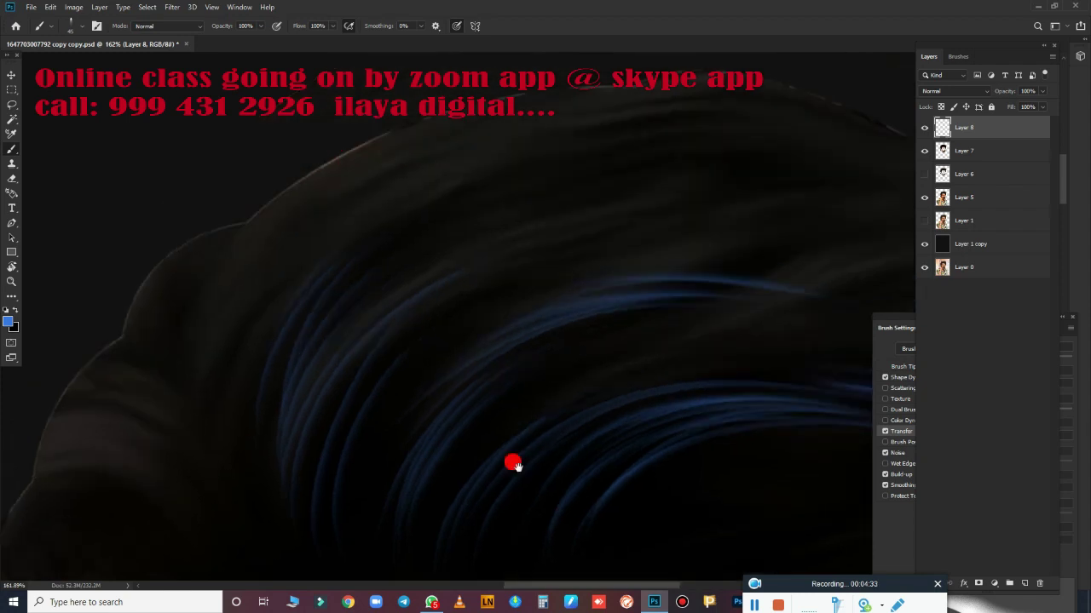
scroll(572, 423, up, 3)
key(ctrl+z)
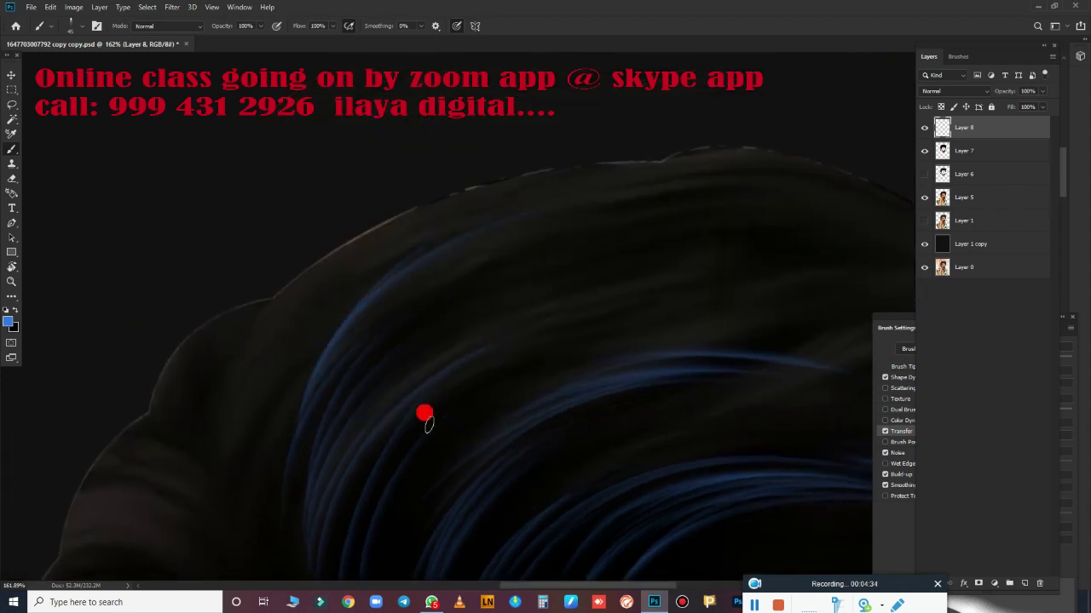
drag(392, 269, 247, 460)
drag(331, 256, 230, 391)
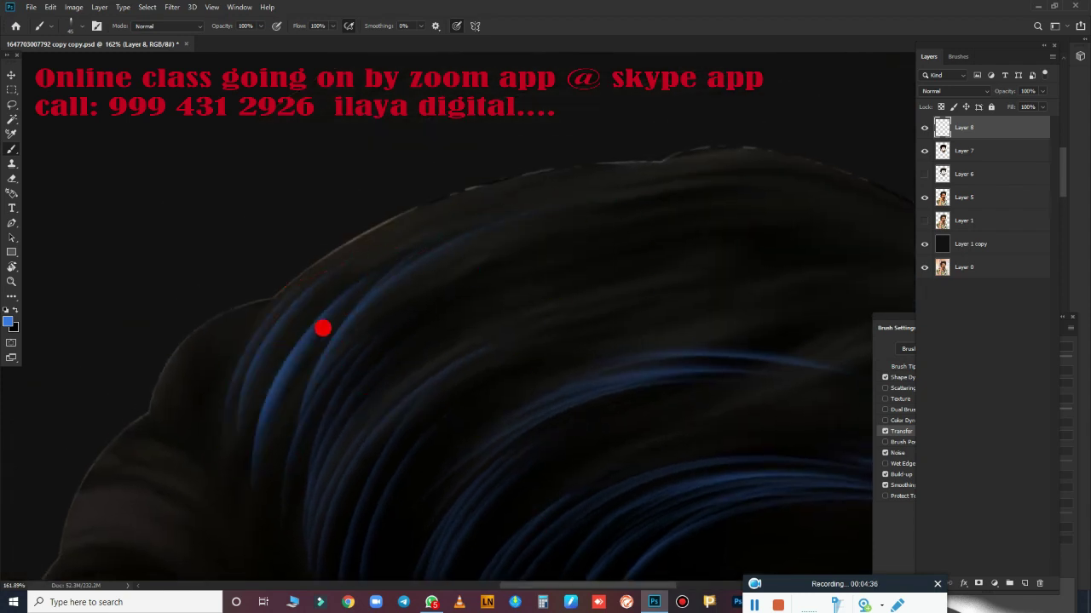
drag(309, 323, 238, 442)
drag(247, 302, 502, 179)
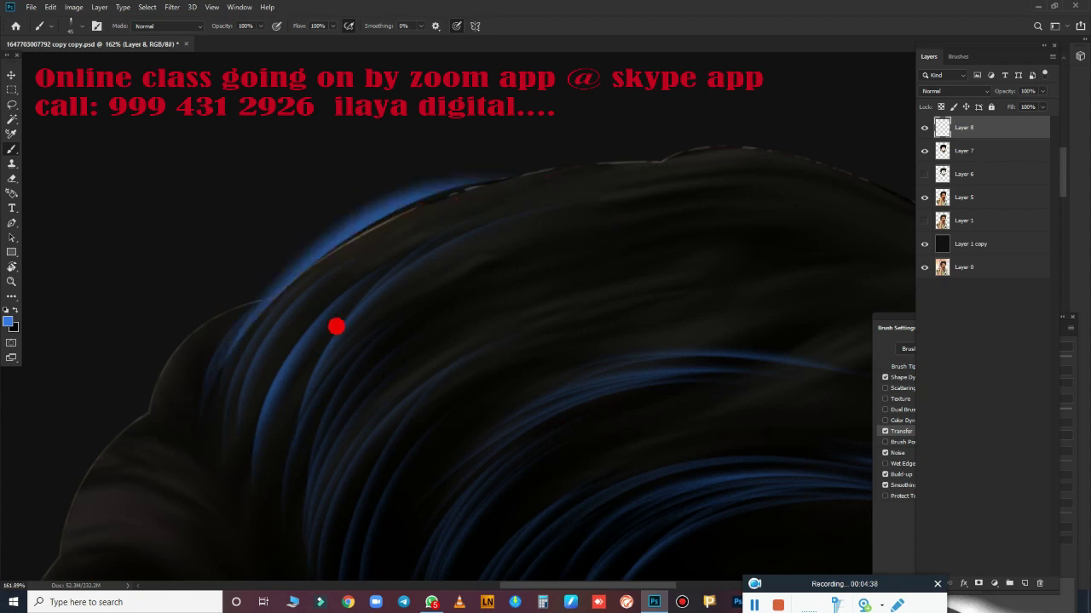
key(ctrl+z)
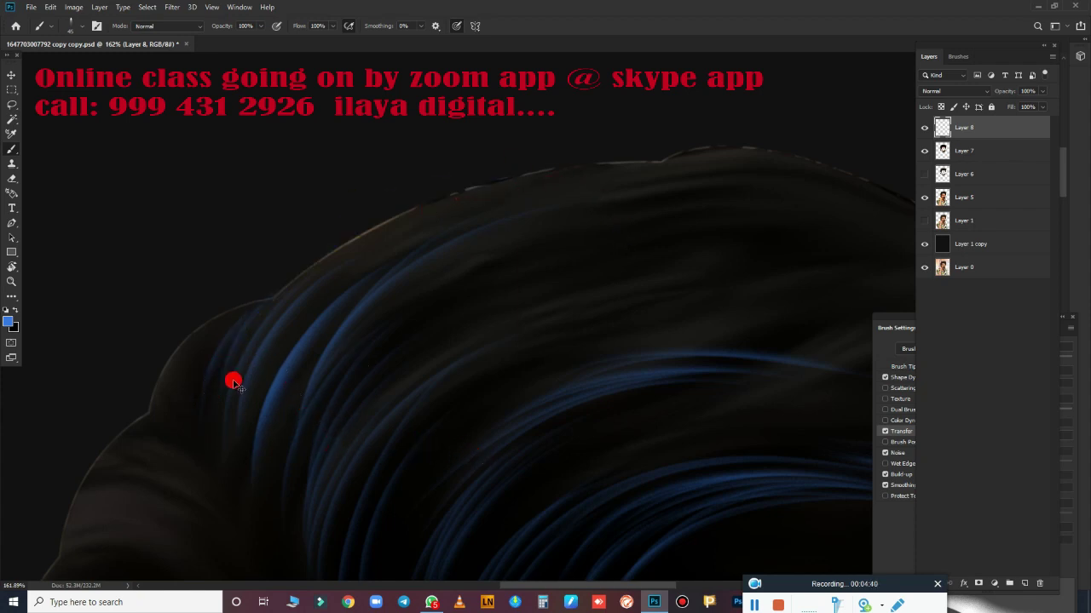
- Zoom in on the hair and paint two long blue highlight strands across it
scroll(486, 414, down, 2)
scroll(433, 270, down, 5)
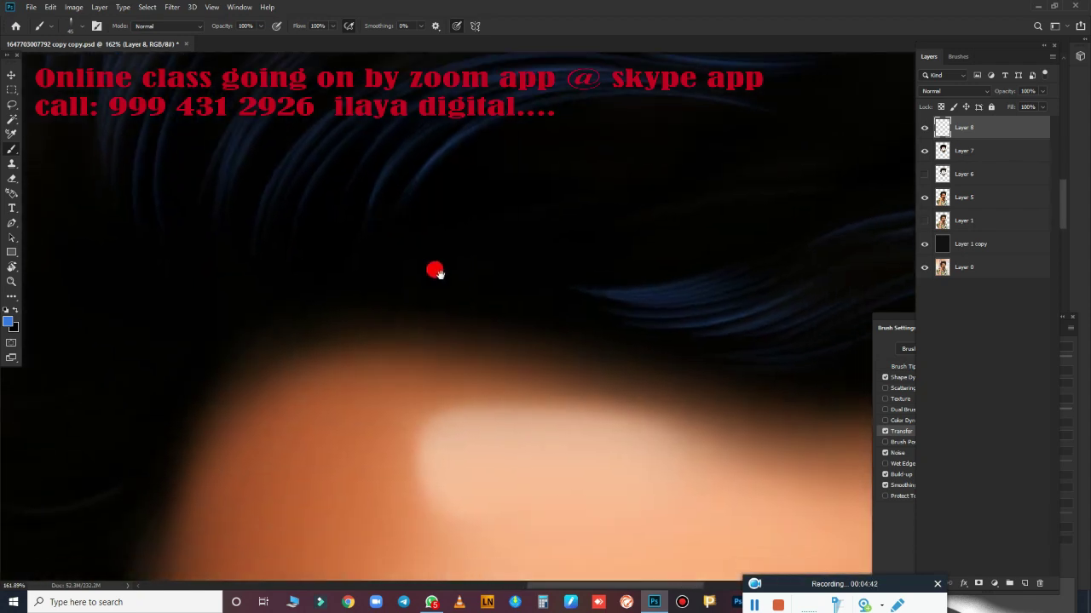
scroll(433, 270, down, 3)
scroll(495, 334, up, 3)
scroll(492, 341, down, 3)
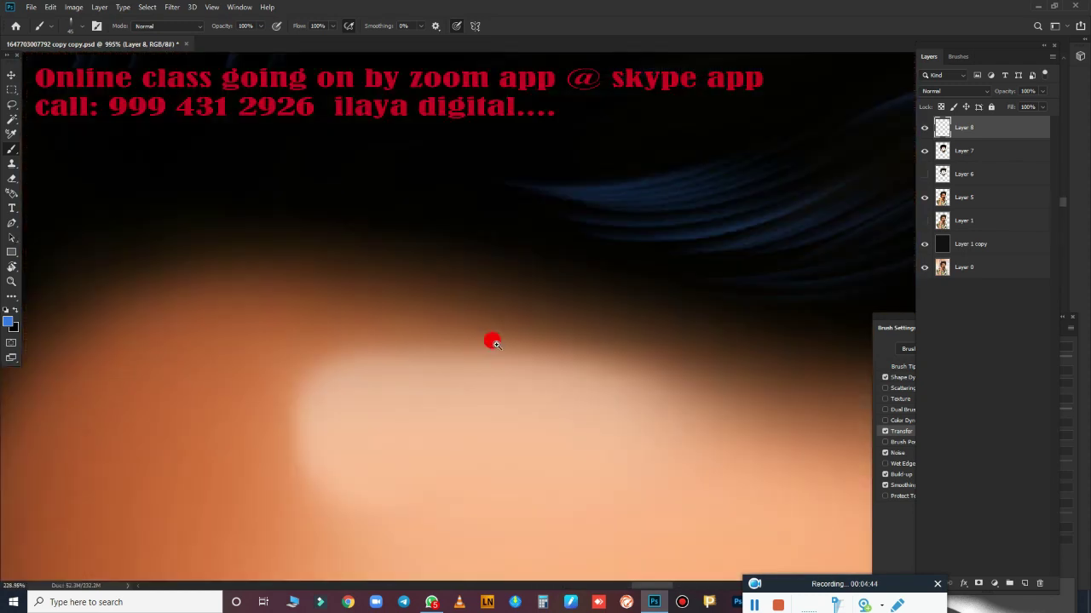
scroll(491, 341, down, 3)
scroll(451, 332, down, 1)
scroll(511, 356, up, 2)
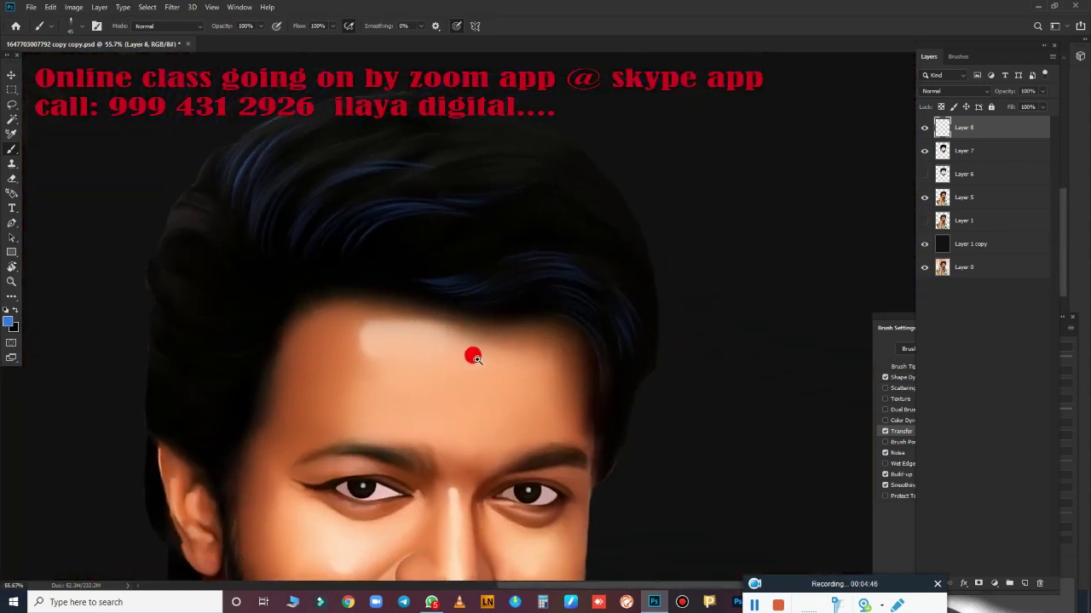
scroll(498, 366, up, 3)
scroll(524, 382, down, 2)
scroll(511, 331, up, 5)
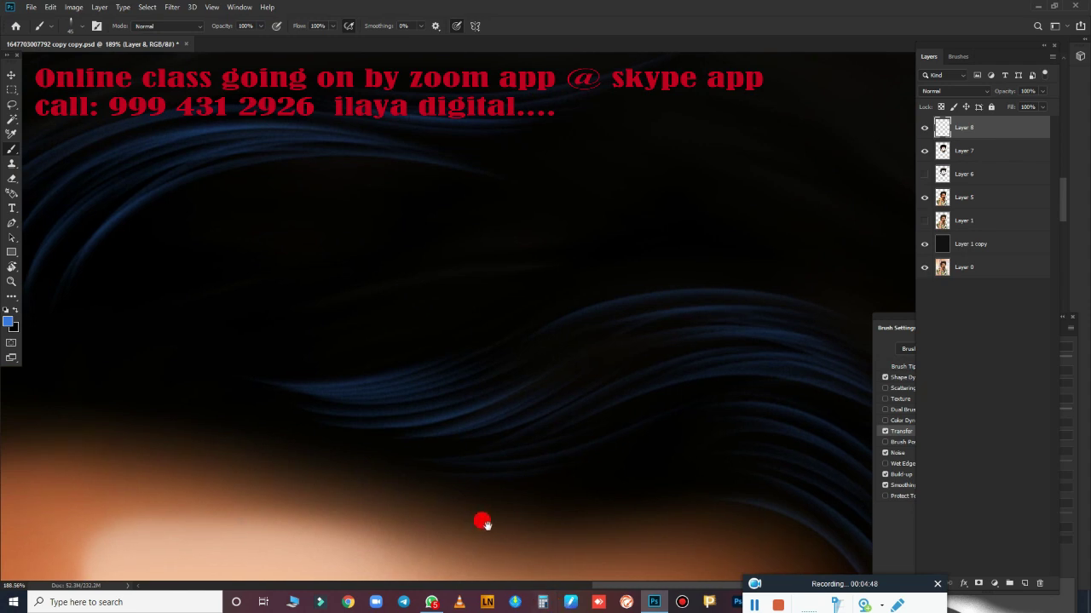
scroll(482, 521, up, 2)
scroll(608, 516, up, 2)
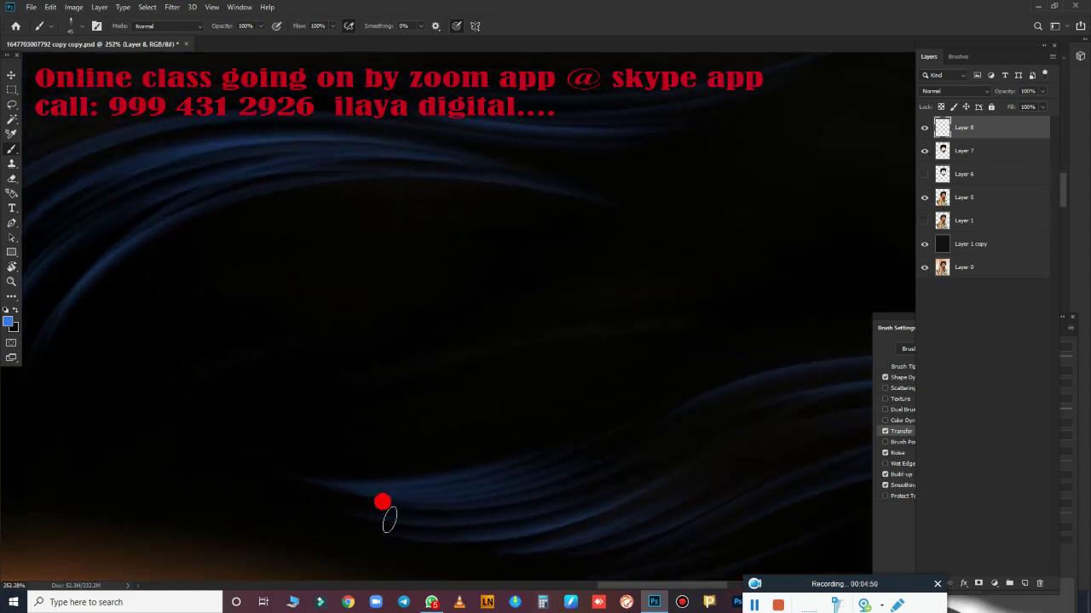
drag(213, 388, 692, 359)
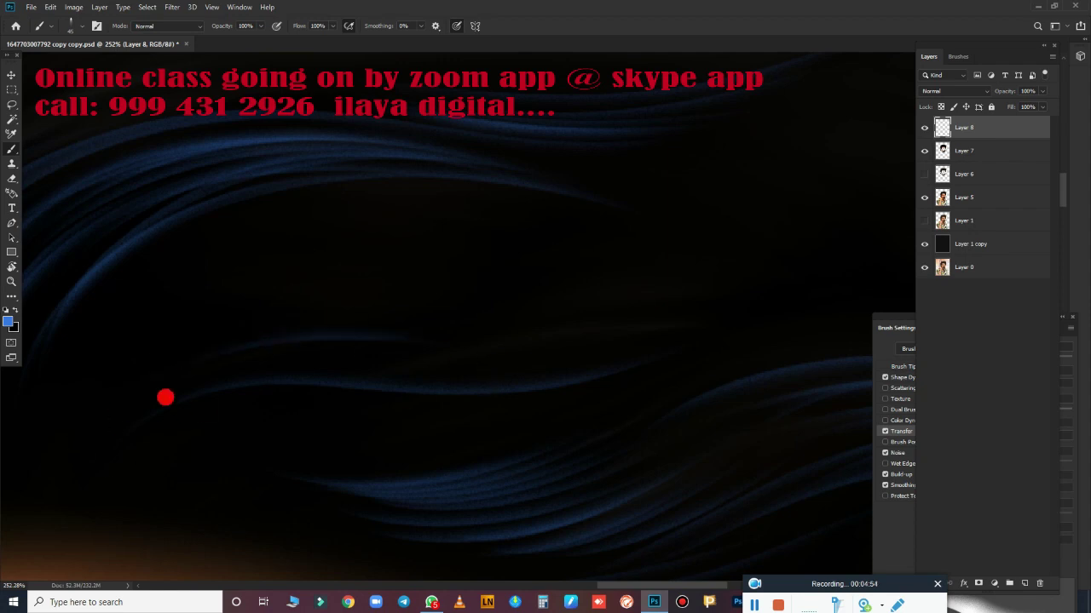
drag(220, 341, 644, 341)
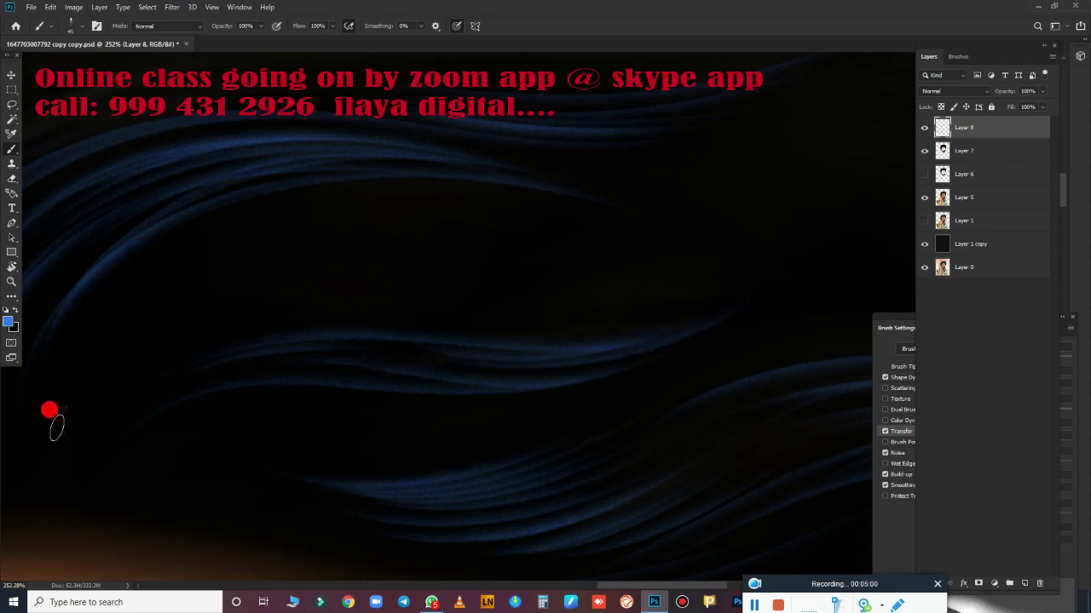
- Add more faint blue strands through the middle of the hair
drag(134, 355, 492, 307)
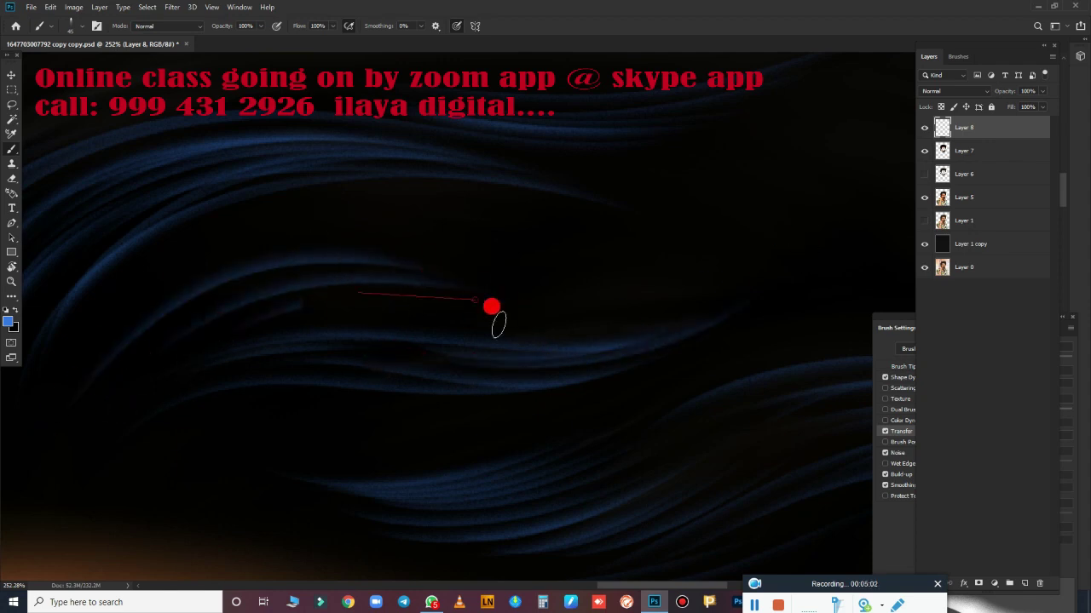
drag(75, 346, 610, 294)
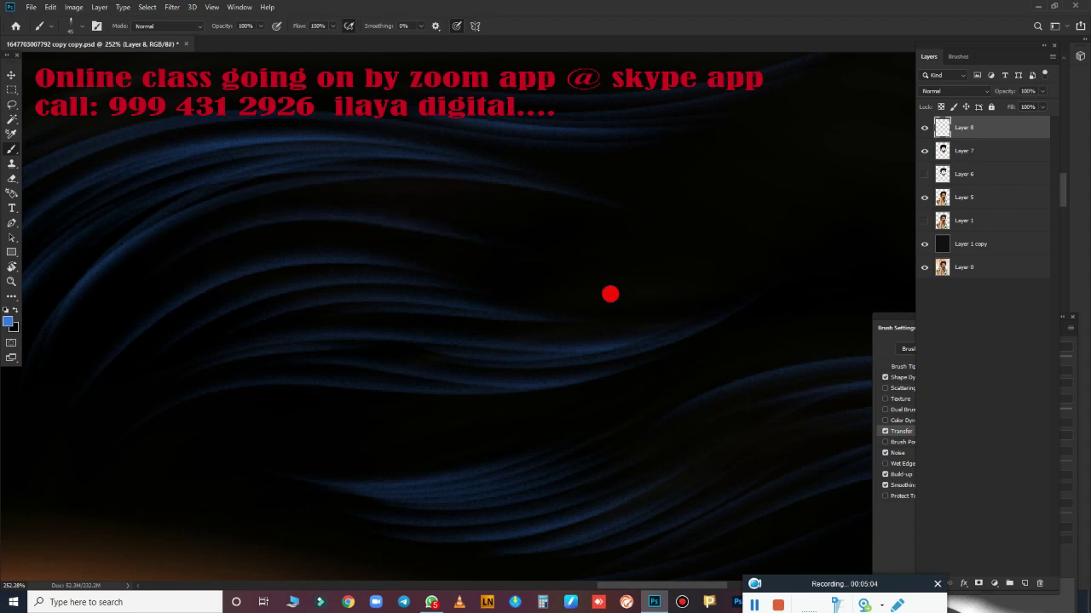
drag(518, 382, 518, 265)
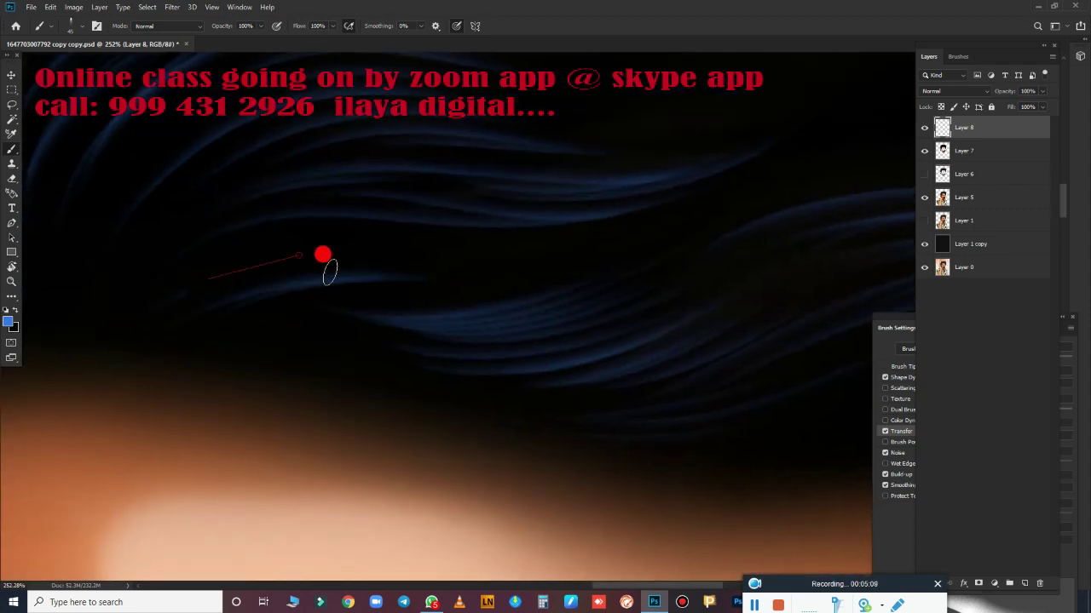
mouse_move(115, 316)
mouse_down()
mouse_move(553, 281)
mouse_move(451, 469)
mouse_move(280, 462)
mouse_up()
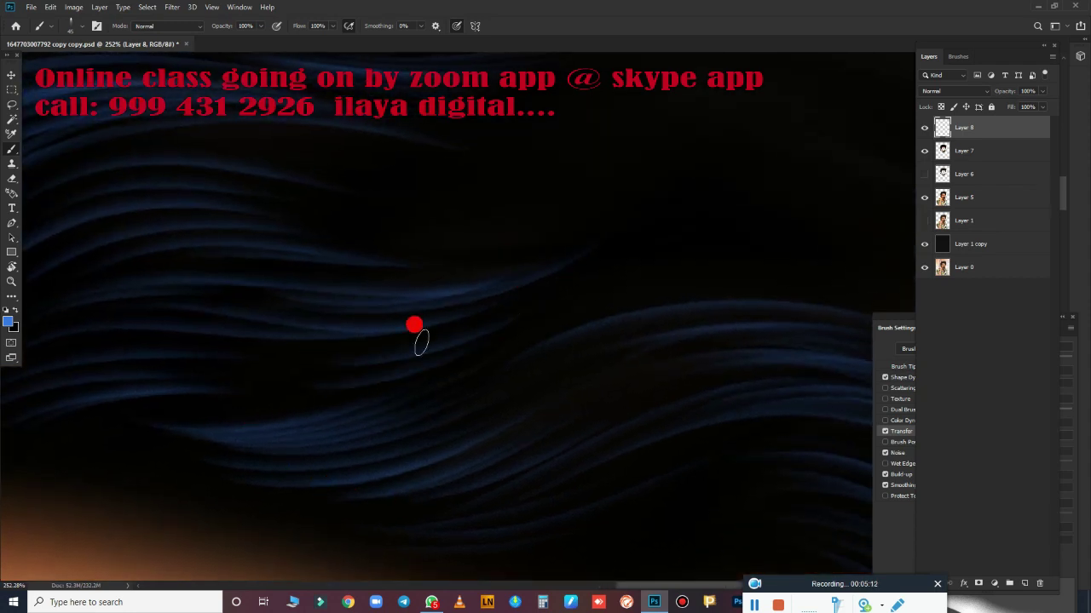
drag(650, 265, 428, 537)
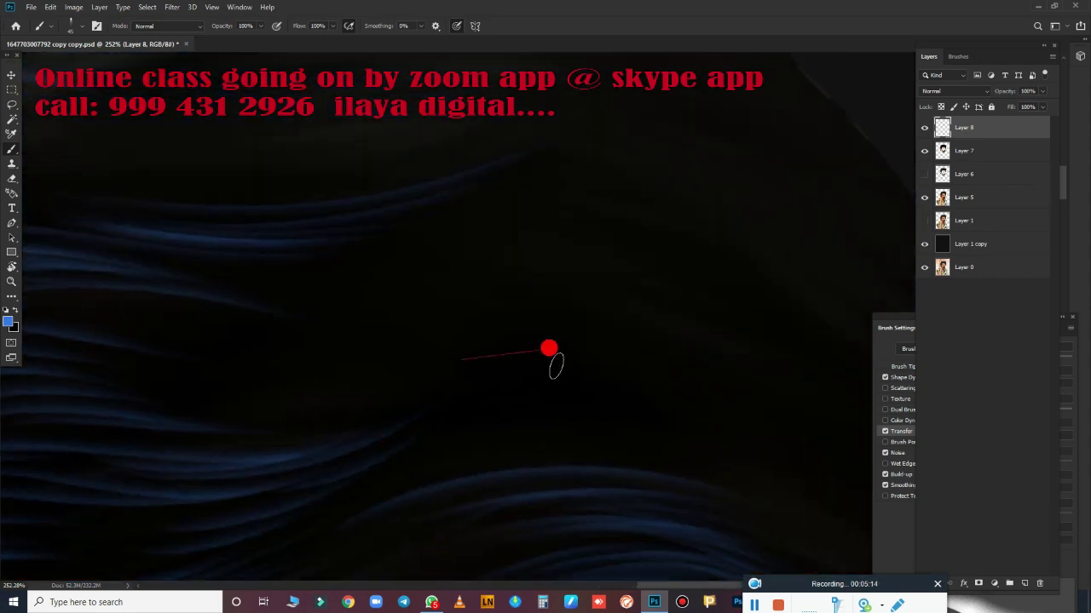
scroll(675, 406, down, 5)
- Zoom in on the hair and paint a blue strand filling the gap, undoing a stray one
drag(675, 405, 523, 244)
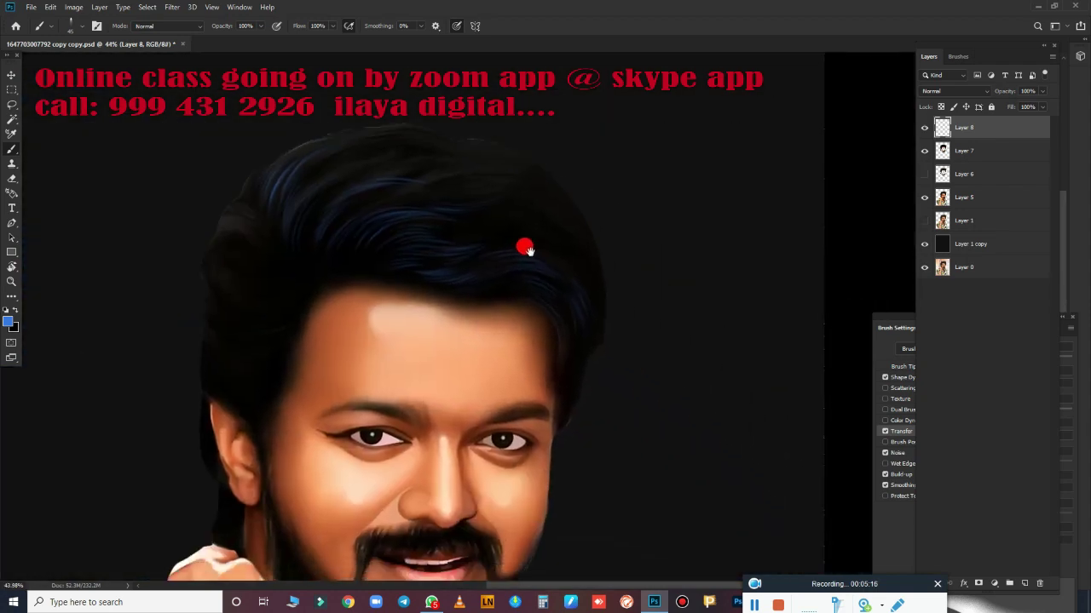
scroll(483, 320, up, 1)
mouse_move(482, 320)
mouse_down()
mouse_move(511, 329)
mouse_move(628, 518)
mouse_move(684, 543)
mouse_move(621, 455)
mouse_move(555, 423)
mouse_move(755, 514)
mouse_move(417, 381)
mouse_move(452, 397)
mouse_move(338, 336)
mouse_up()
drag(451, 288, 647, 320)
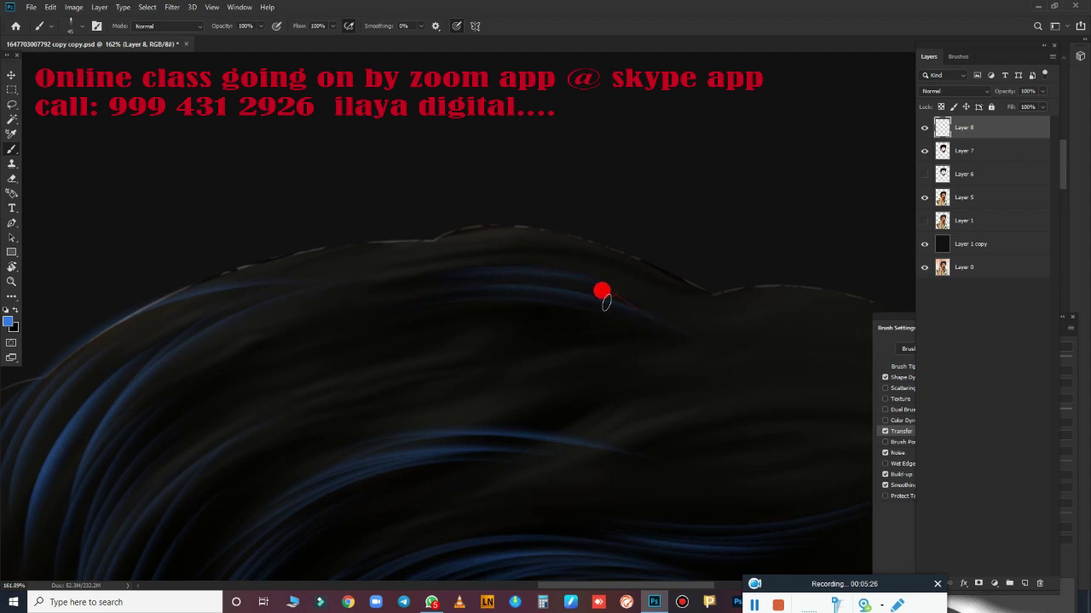
key(ctrl+z)
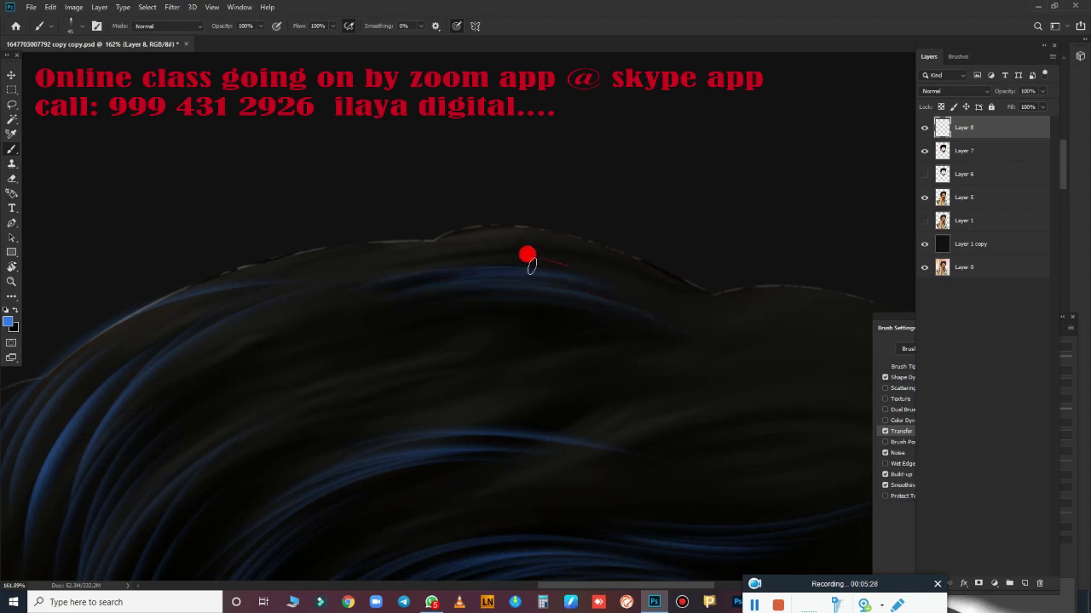
drag(400, 286, 295, 330)
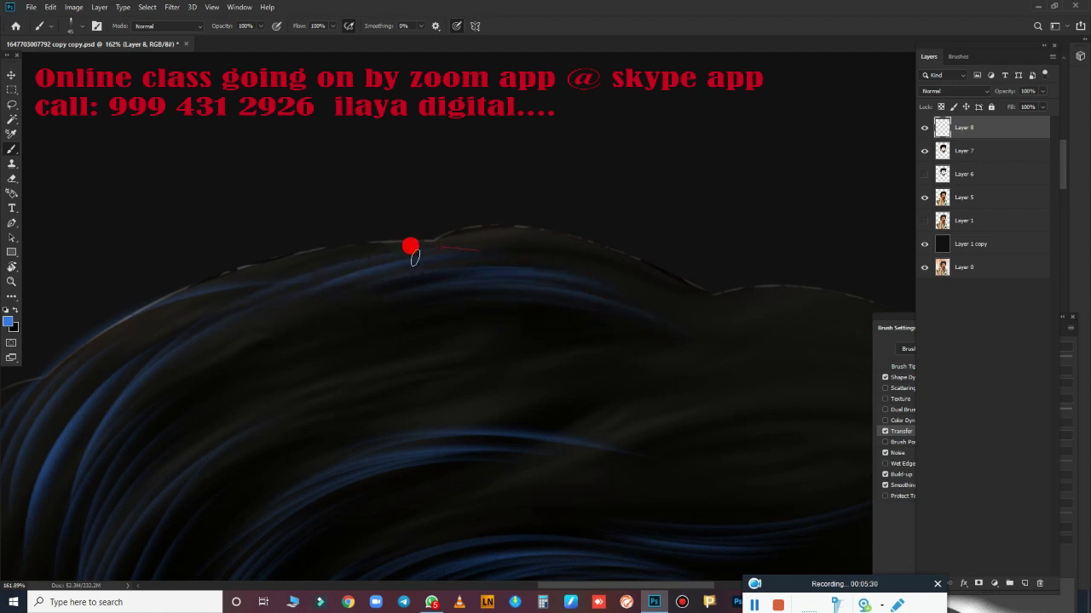
- Paint several blue strands along the top edge of the hair
drag(409, 244, 204, 311)
drag(389, 264, 230, 318)
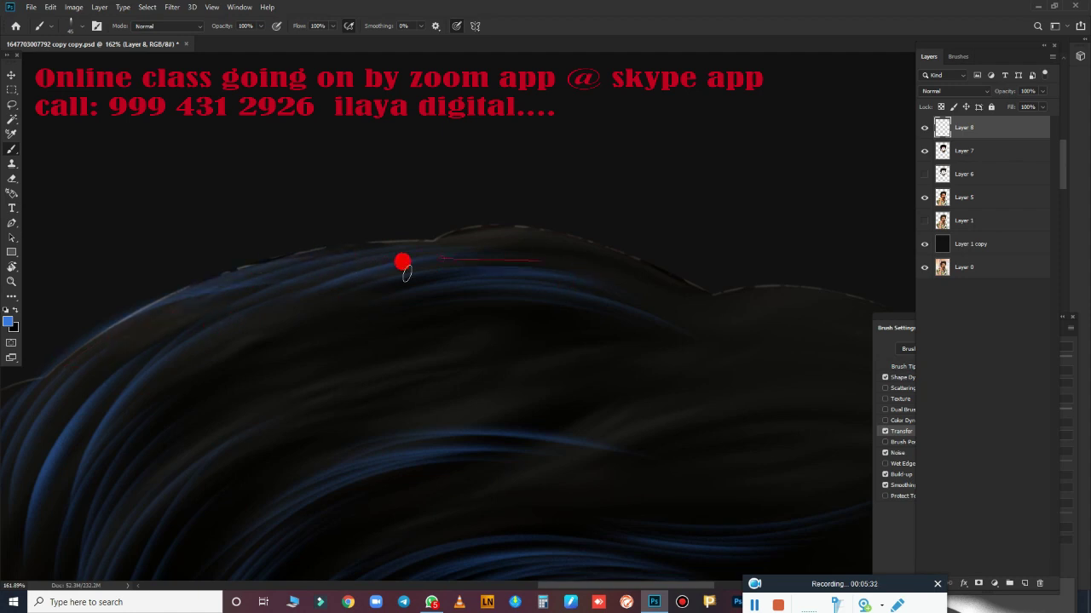
drag(405, 271, 321, 292)
drag(587, 250, 239, 274)
drag(454, 258, 68, 385)
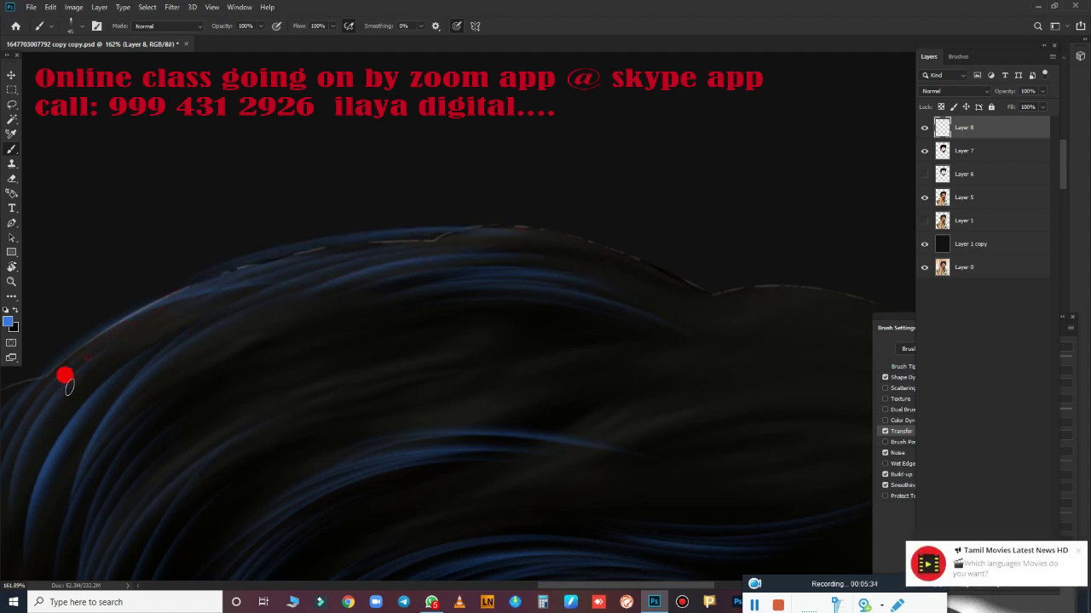
- Add bright blue strands lower across the hair
drag(531, 338, 384, 366)
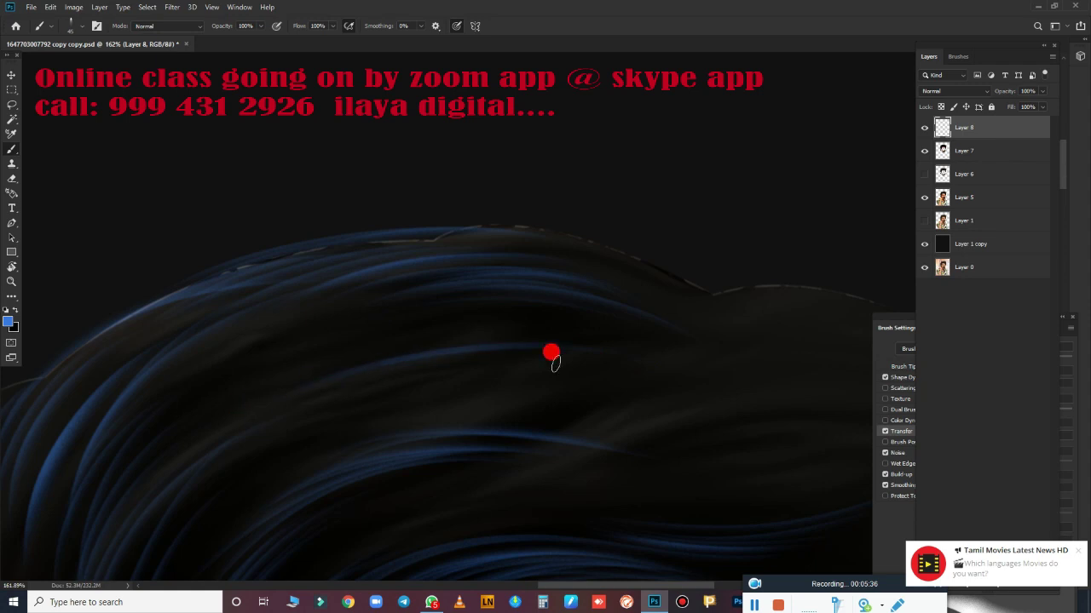
mouse_move(550, 355)
mouse_down()
mouse_move(466, 340)
mouse_move(289, 394)
mouse_up()
drag(506, 352, 268, 380)
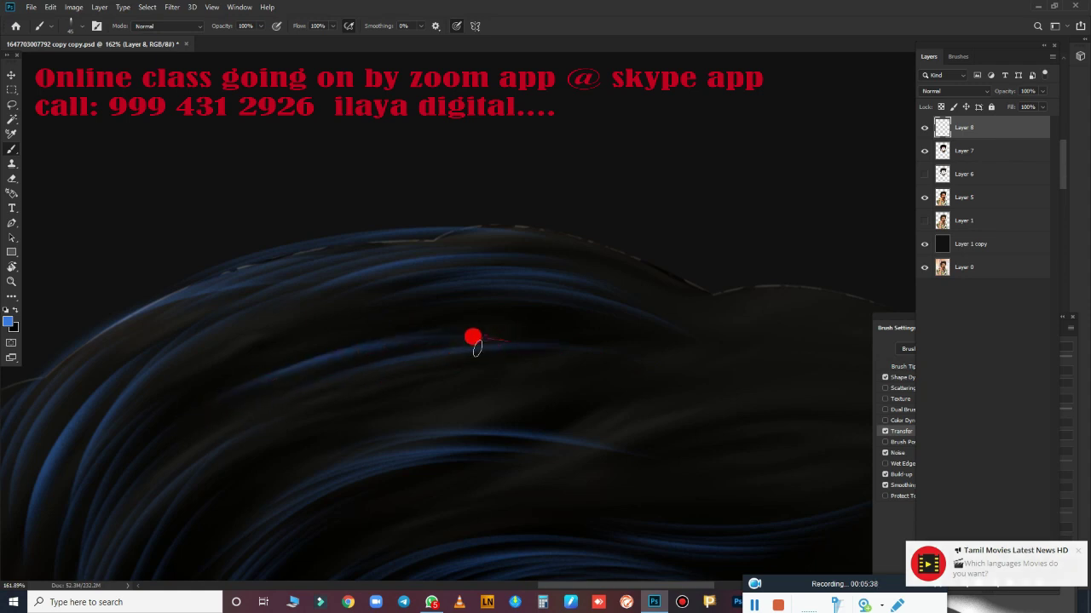
drag(472, 339, 282, 384)
mouse_move(383, 388)
mouse_down()
mouse_move(267, 406)
mouse_move(681, 365)
mouse_up()
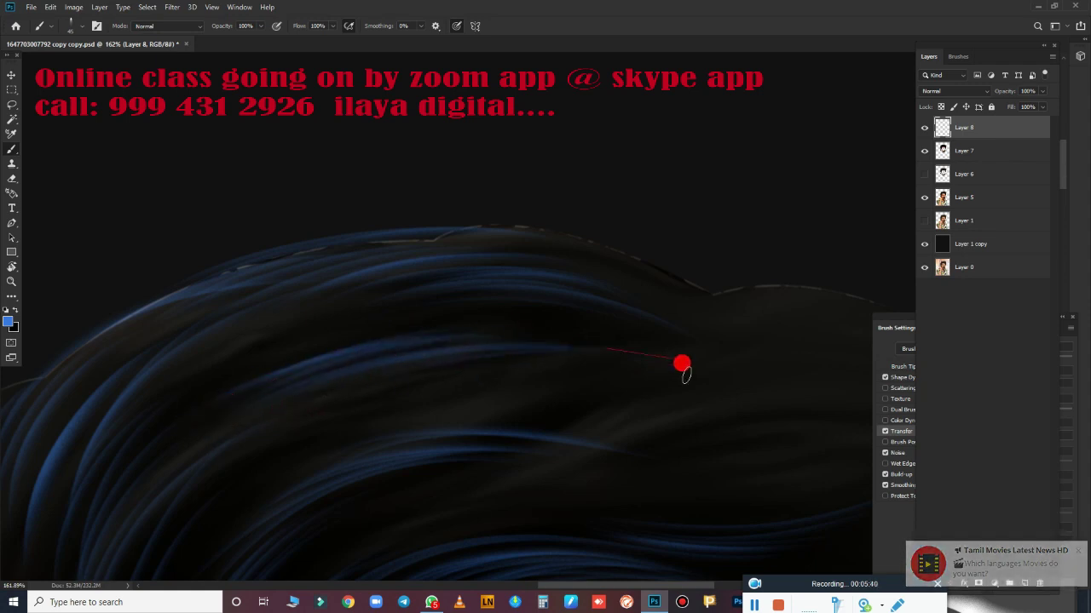
drag(473, 362, 583, 345)
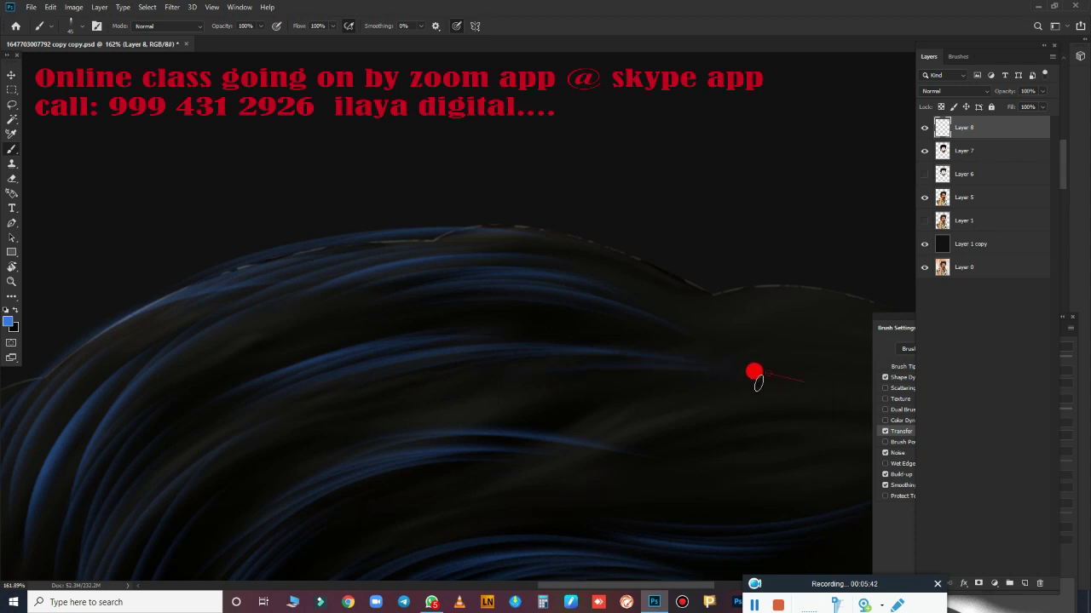
- Sweep long strands leftward across the hair and blend them with faint blue strokes
mouse_move(753, 373)
mouse_down()
mouse_move(557, 370)
mouse_move(138, 529)
mouse_up()
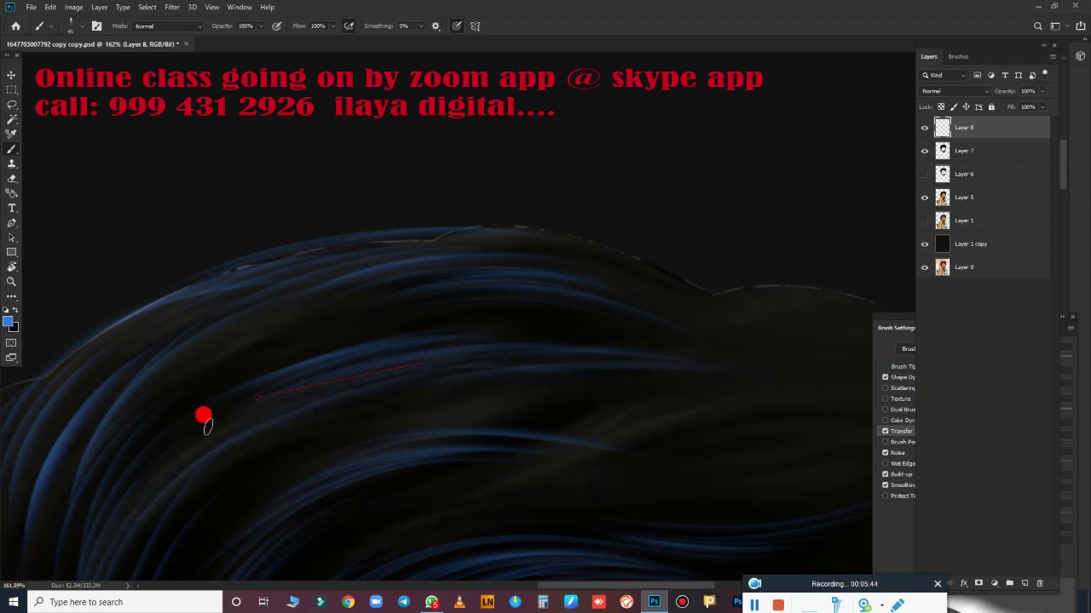
drag(603, 290, 100, 418)
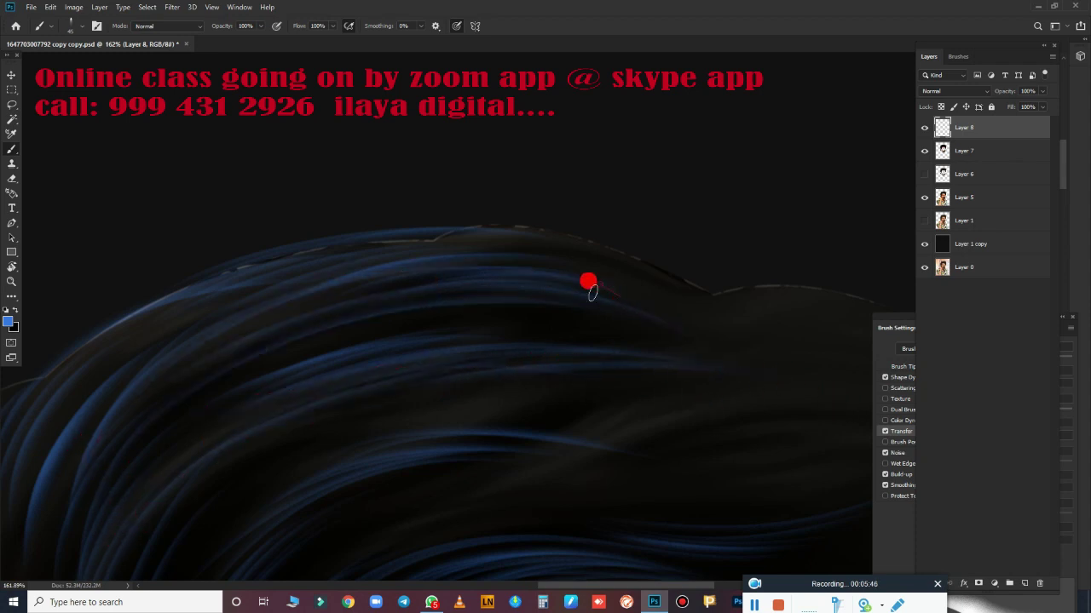
mouse_move(589, 285)
mouse_down()
mouse_move(57, 441)
mouse_move(577, 275)
mouse_move(87, 486)
mouse_up()
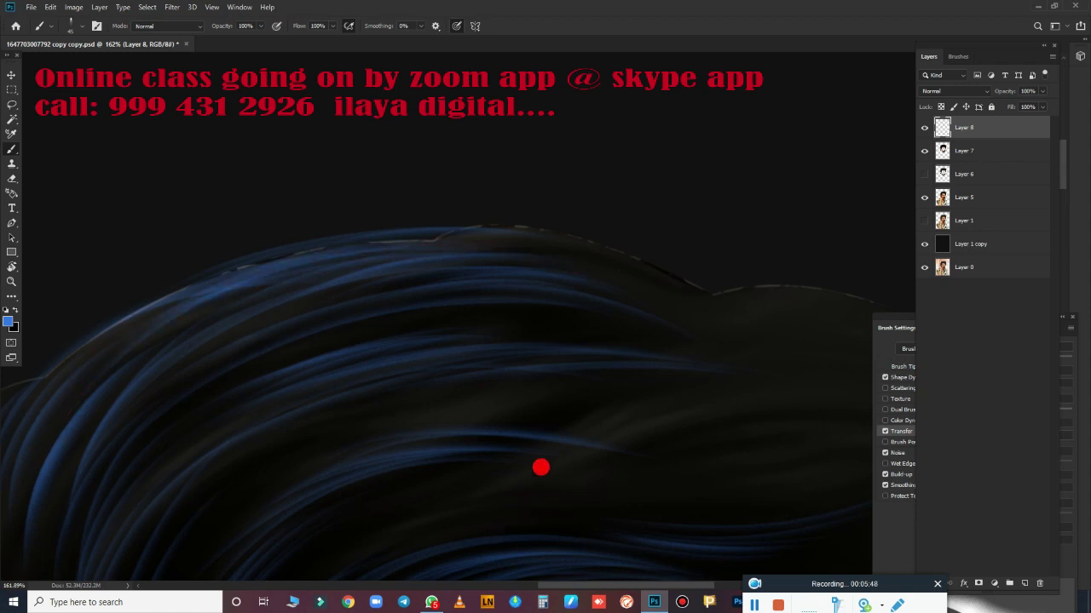
mouse_move(540, 467)
mouse_down()
mouse_move(494, 275)
mouse_move(185, 404)
mouse_move(377, 373)
mouse_move(720, 423)
mouse_up()
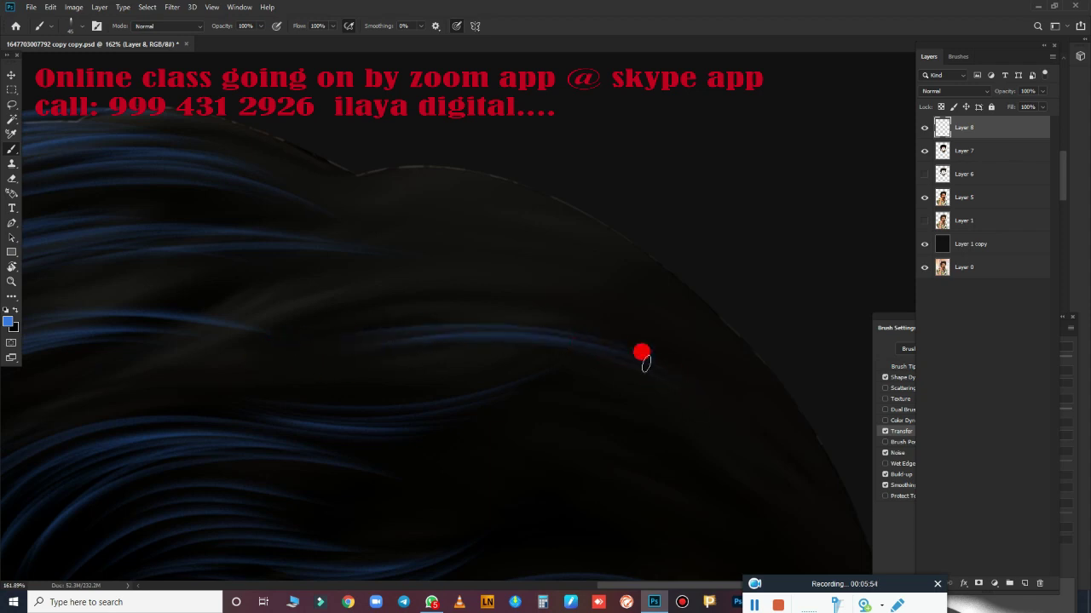
drag(350, 316, 607, 318)
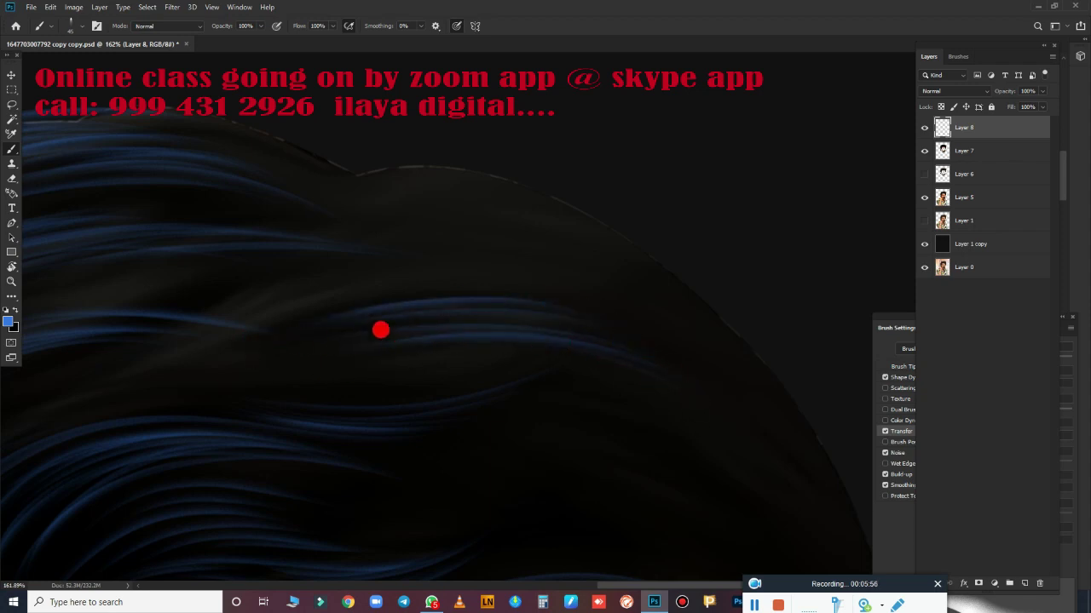
drag(245, 324, 565, 298)
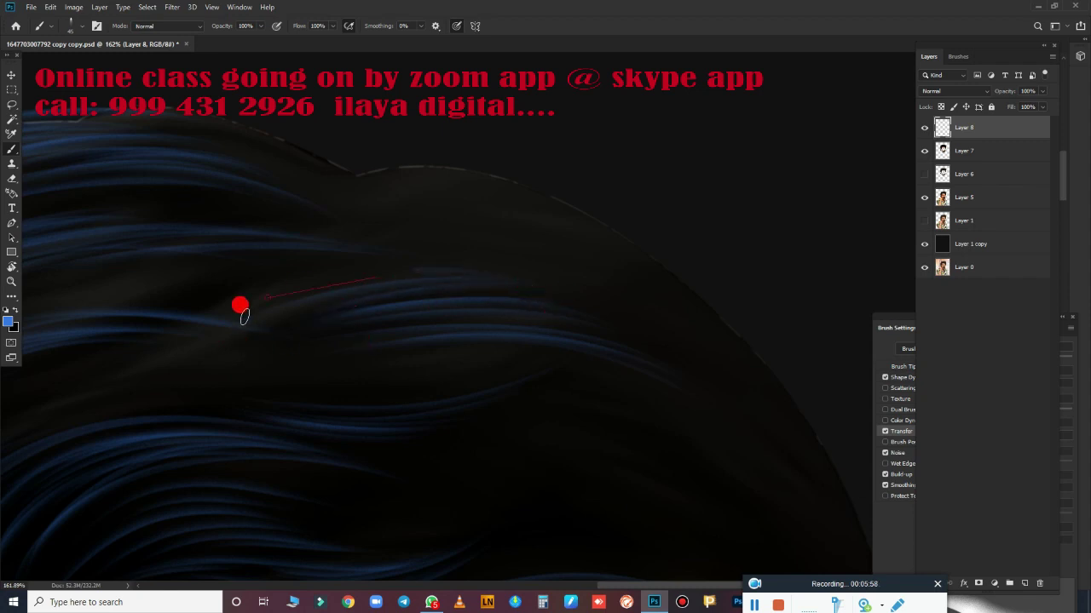
- Paint faint blue strands across another part of the hair, undoing one stray stroke
drag(512, 355, 815, 444)
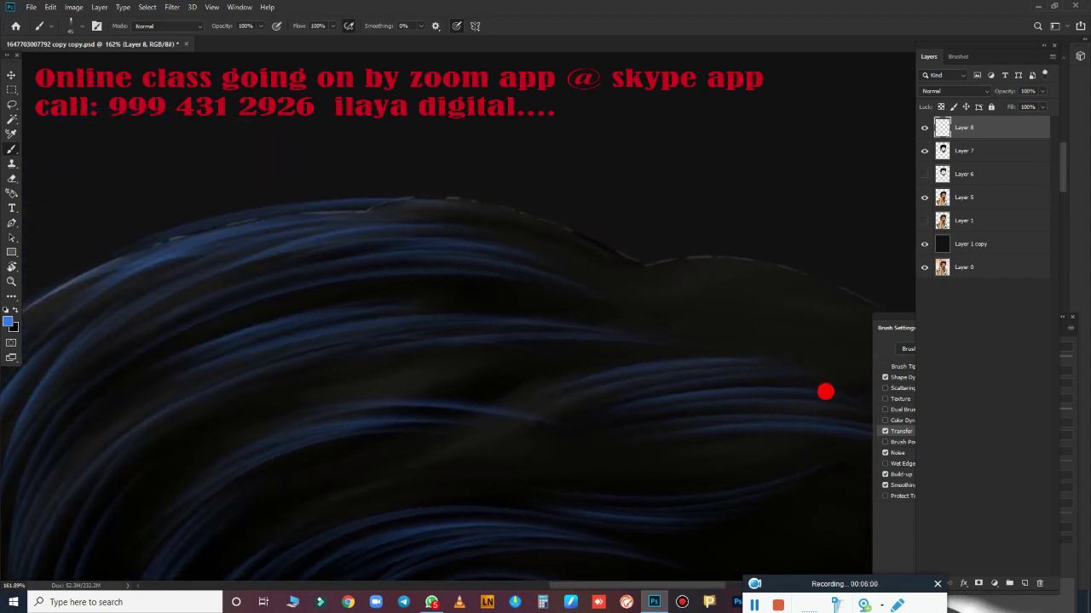
drag(583, 380, 480, 380)
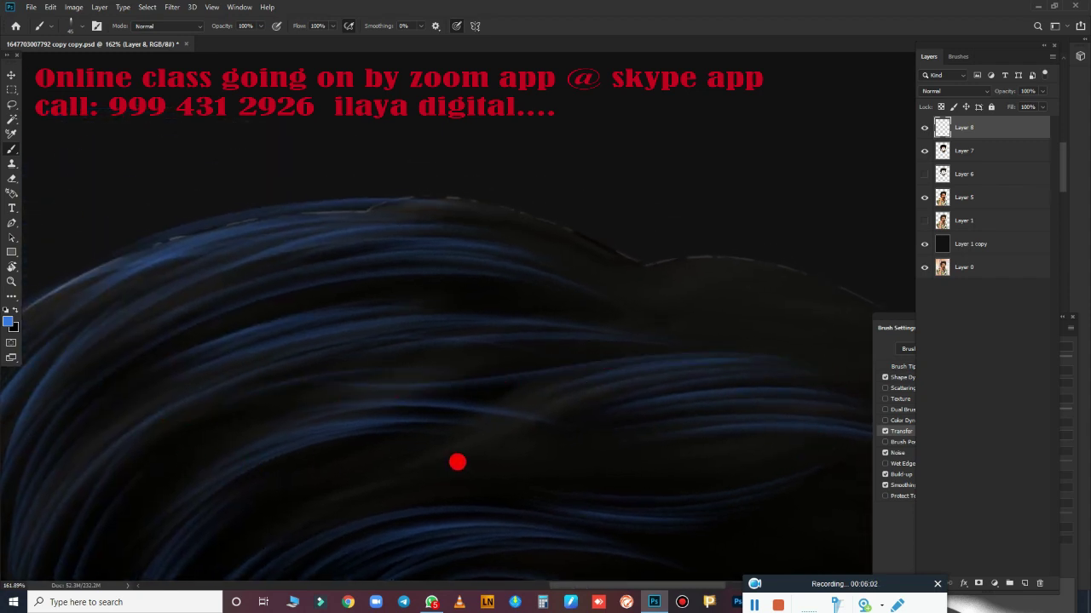
key(ctrl+z)
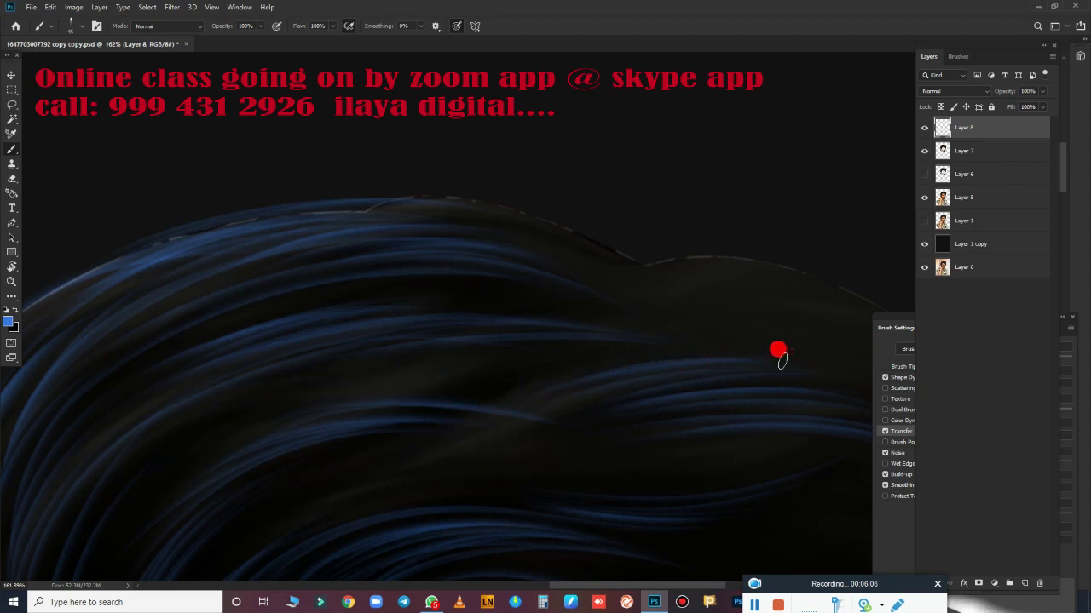
drag(553, 557, 451, 385)
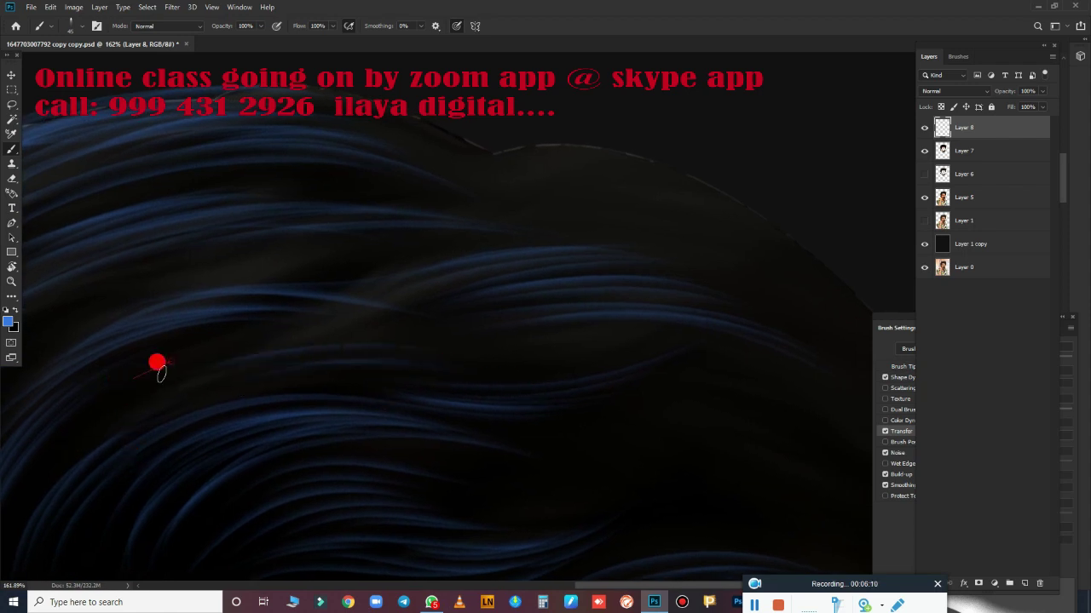
drag(515, 354, 218, 342)
drag(395, 340, 520, 347)
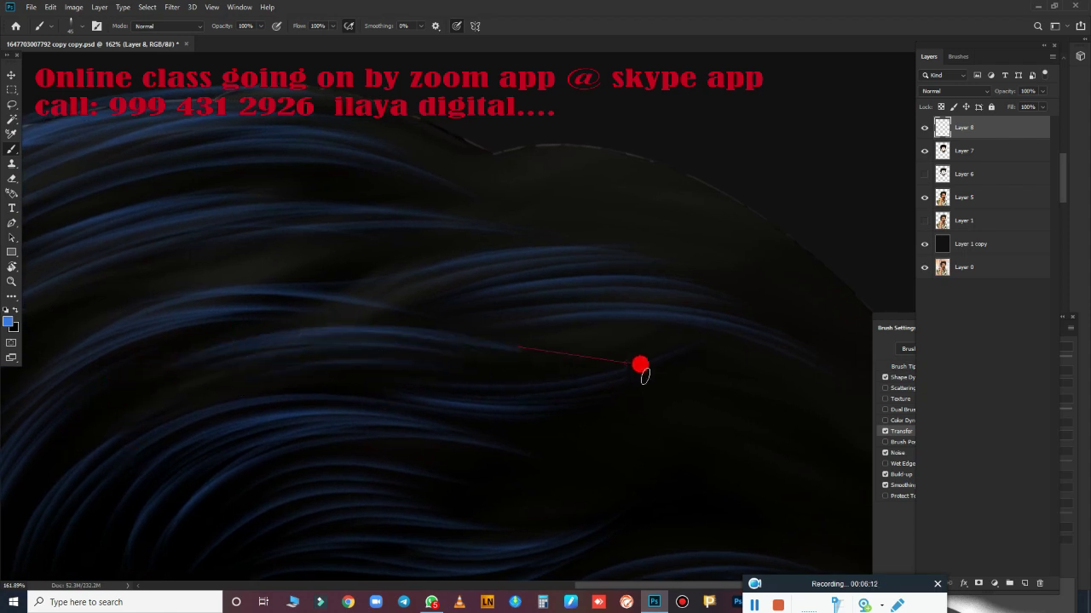
- Layer faint blue strands along the hair curve and trace a thin strand along its top edge
mouse_move(673, 451)
mouse_down()
mouse_move(331, 426)
mouse_move(472, 507)
mouse_up()
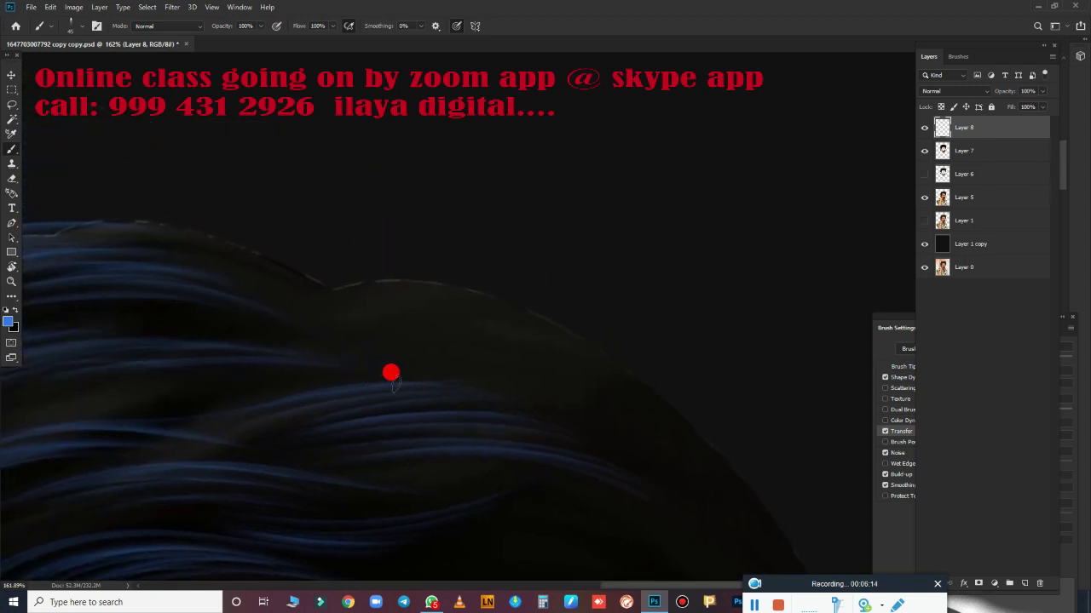
mouse_move(426, 360)
mouse_down()
mouse_move(670, 433)
mouse_move(520, 374)
mouse_up()
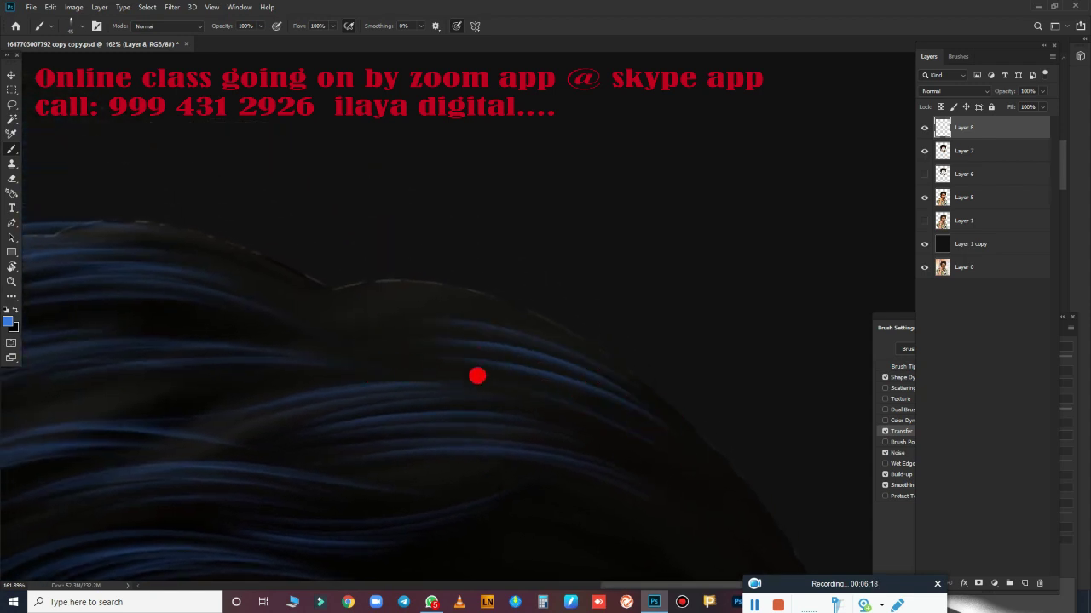
drag(343, 327, 605, 381)
drag(361, 303, 518, 368)
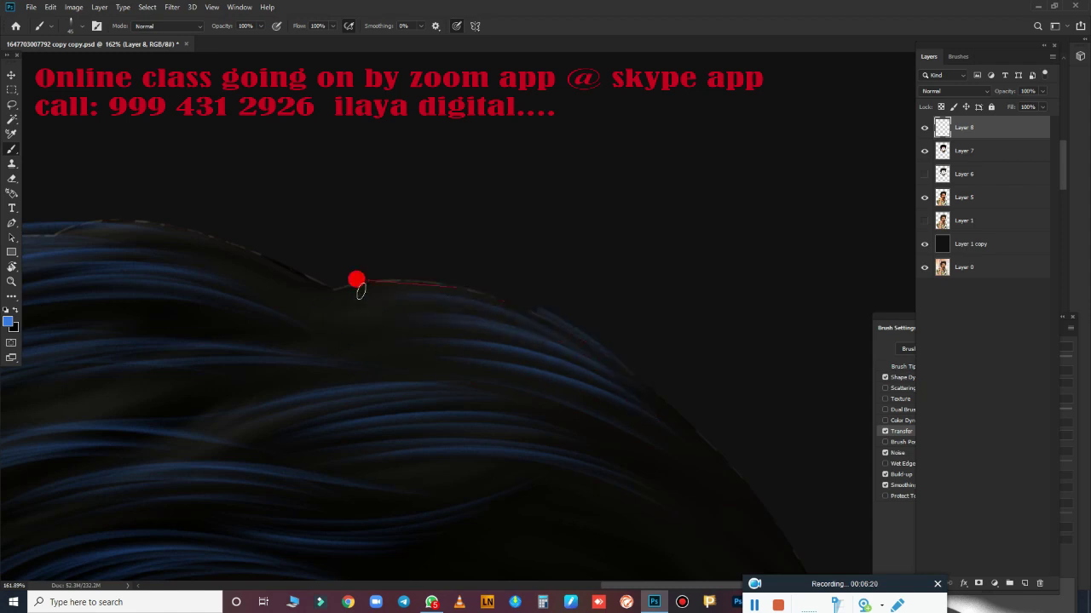
drag(358, 280, 642, 392)
drag(350, 302, 577, 402)
drag(511, 341, 322, 278)
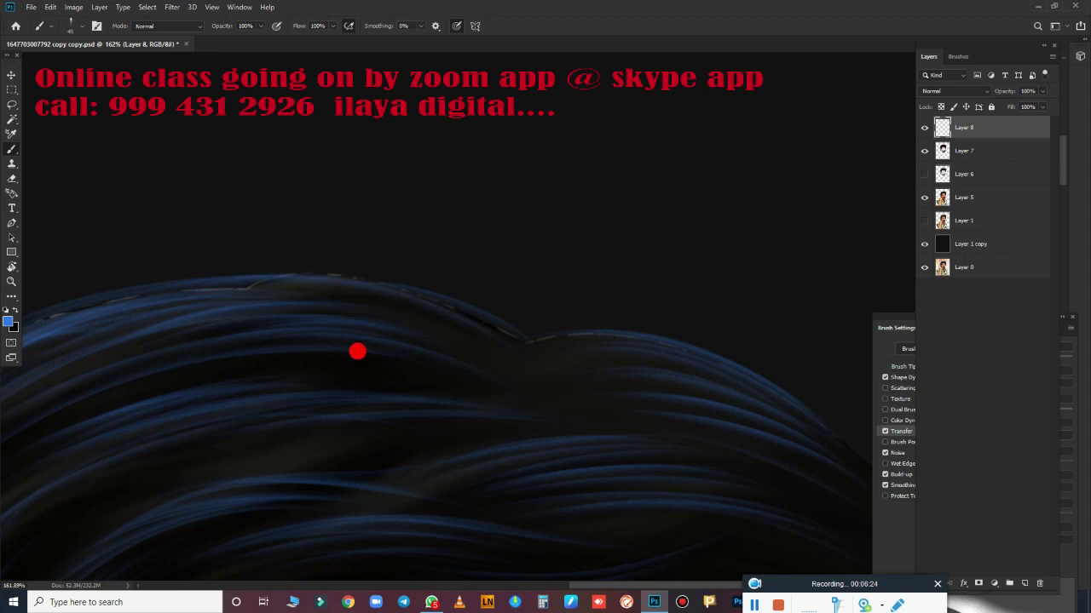
drag(498, 315, 324, 270)
- Try a bluish stroke along the head's right edge, undo it, and drag with the Gradient tool
mouse_move(616, 500)
mouse_down()
mouse_move(238, 275)
mouse_move(368, 278)
mouse_move(312, 331)
mouse_up()
drag(716, 516, 600, 274)
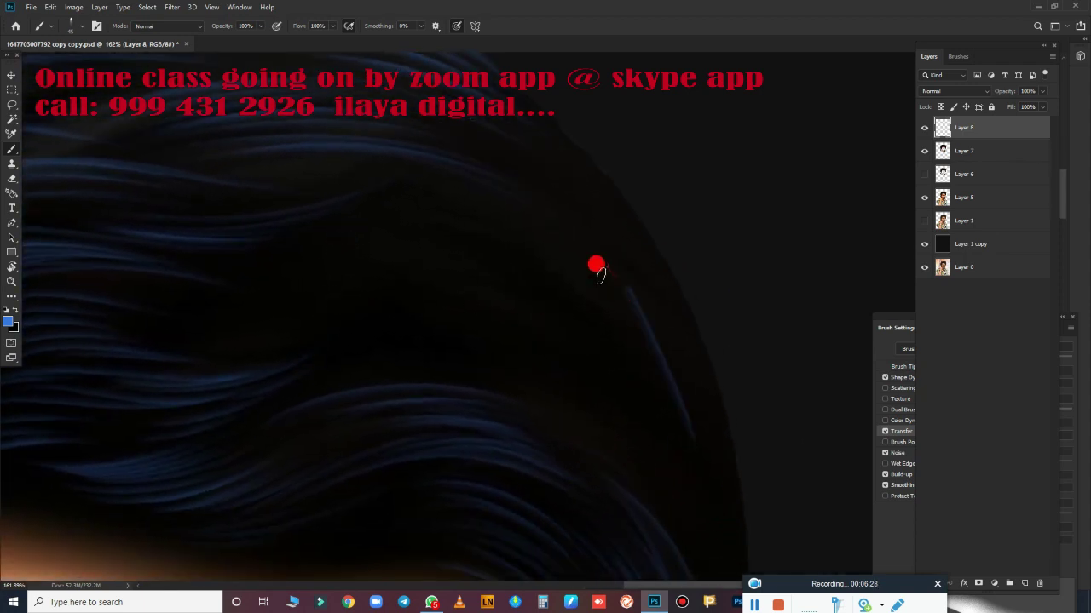
key(ctrl+z)
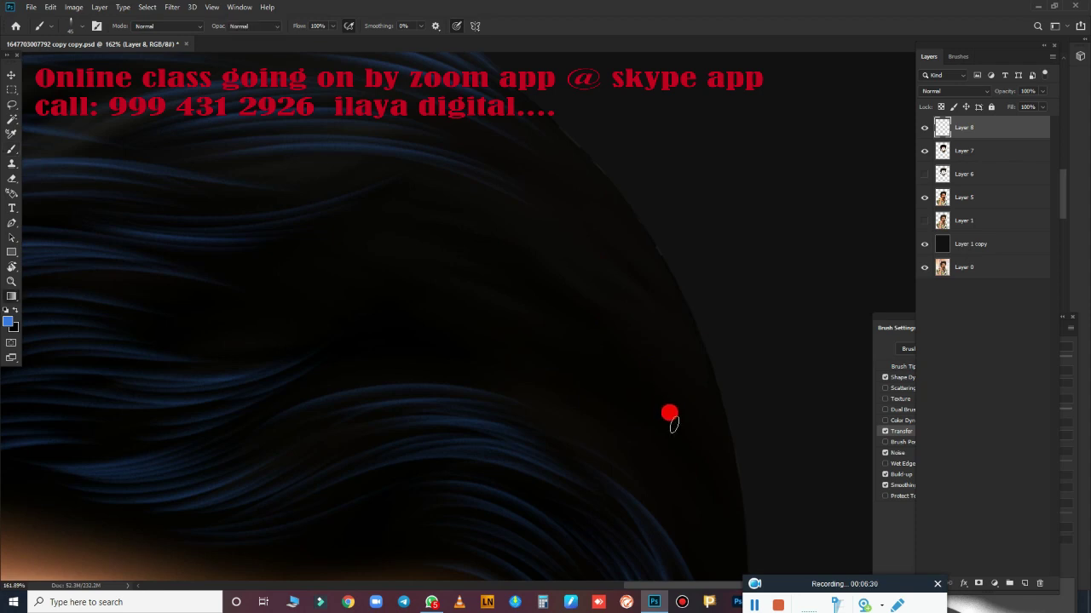
key(g)
mouse_move(720, 381)
mouse_down()
mouse_move(697, 312)
mouse_move(708, 328)
mouse_up()
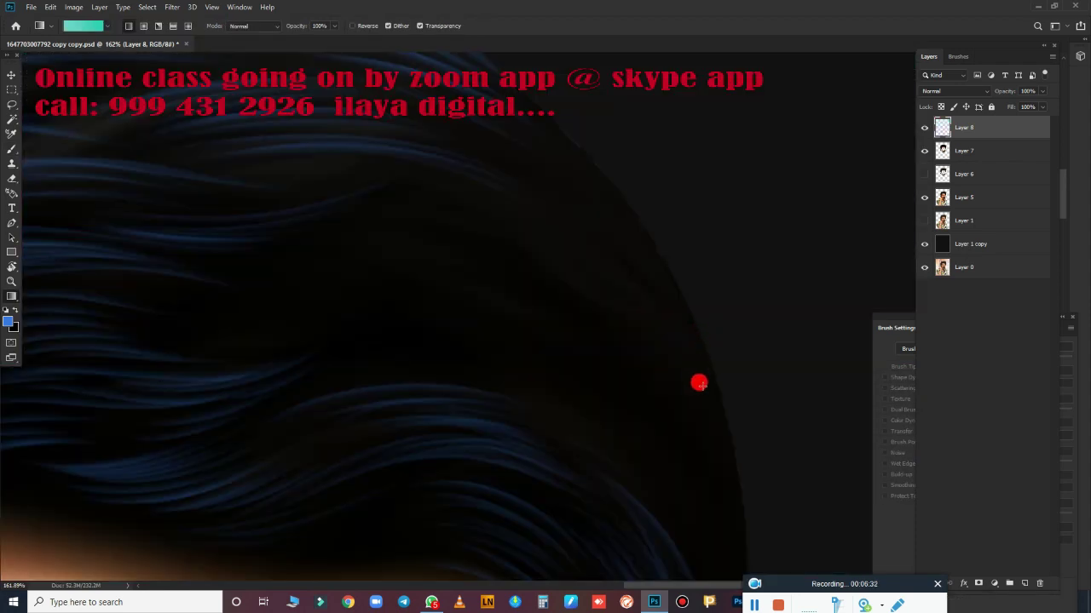
- Rotate and zoom the view on the hair arc, then repaint a curved strand lower on the hair
key(r)
mouse_move(710, 384)
mouse_down()
mouse_move(701, 311)
mouse_move(604, 253)
mouse_move(708, 329)
mouse_move(493, 272)
mouse_up()
scroll(517, 312, up, 3)
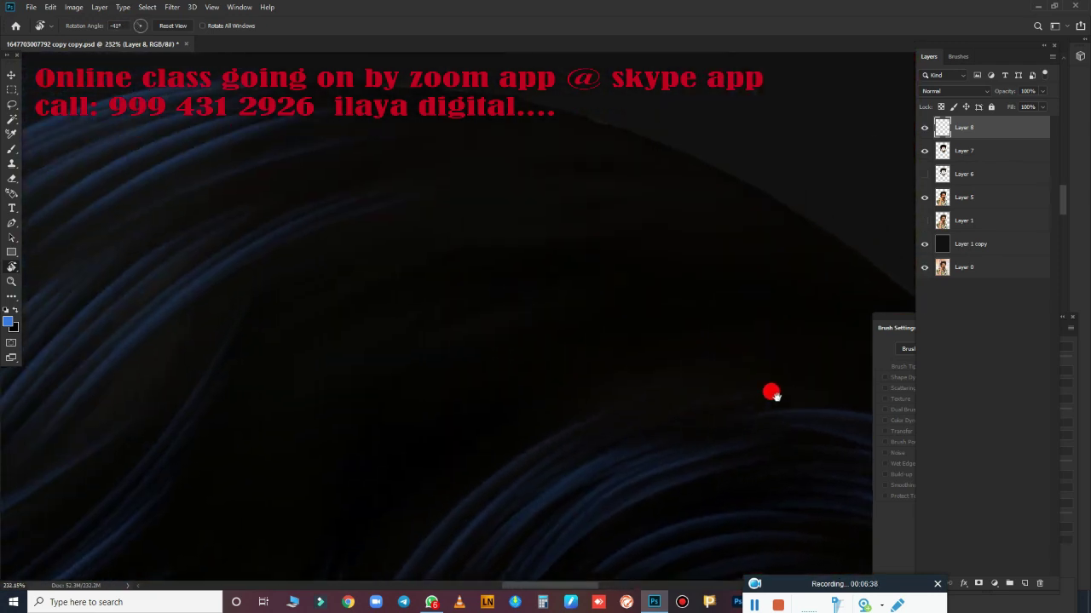
mouse_move(362, 378)
mouse_down()
mouse_move(324, 355)
mouse_move(776, 349)
mouse_up()
key(b)
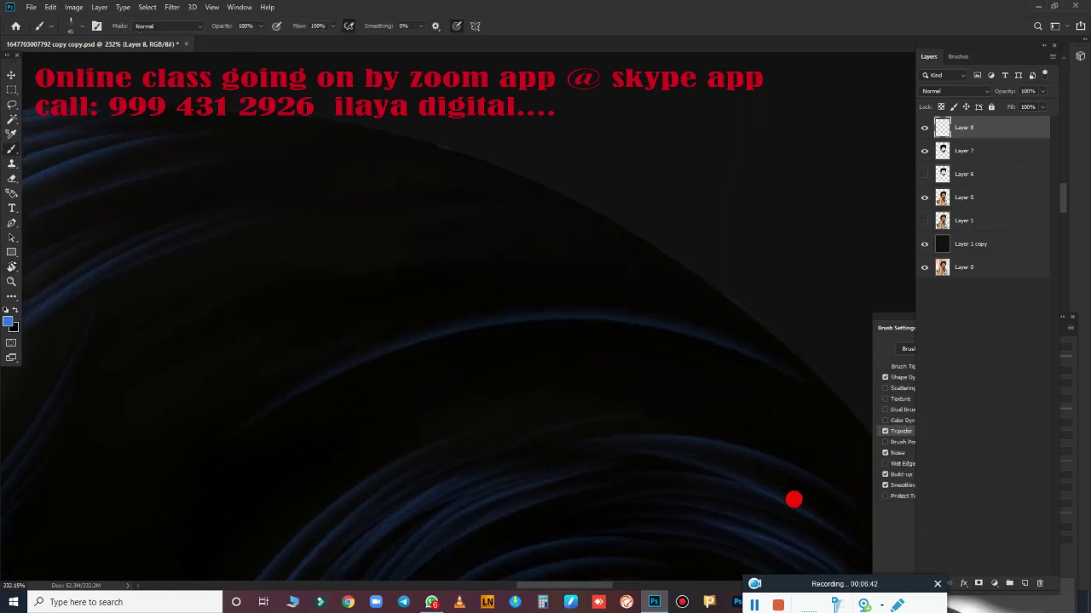
key(ctrl+z)
mouse_move(307, 392)
mouse_down()
mouse_move(767, 394)
mouse_move(404, 312)
mouse_up()
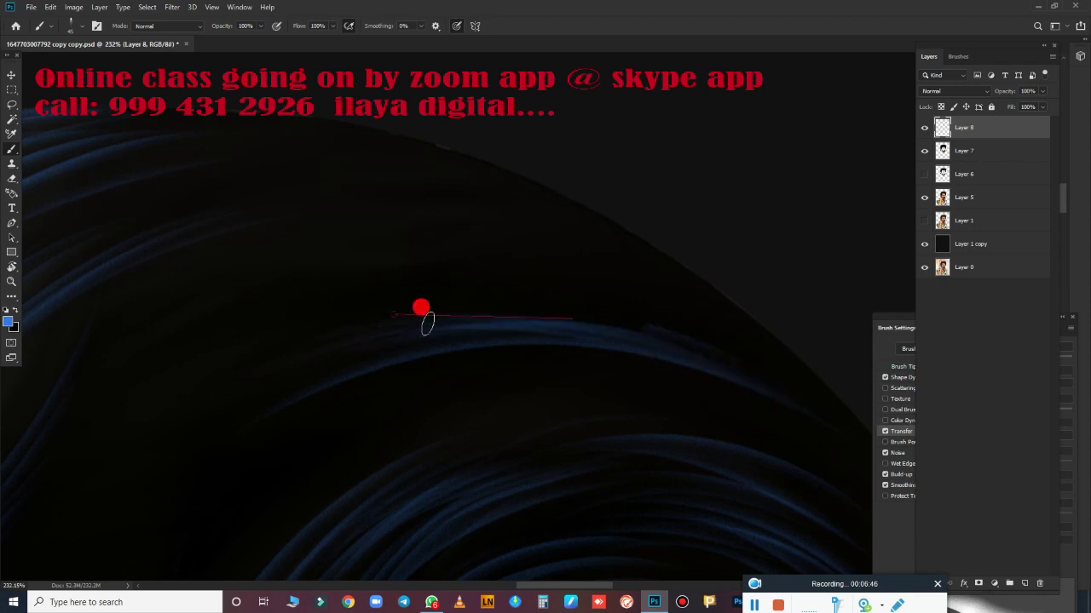
- Paint blue strands along the top arcs of the hair
drag(233, 332, 670, 333)
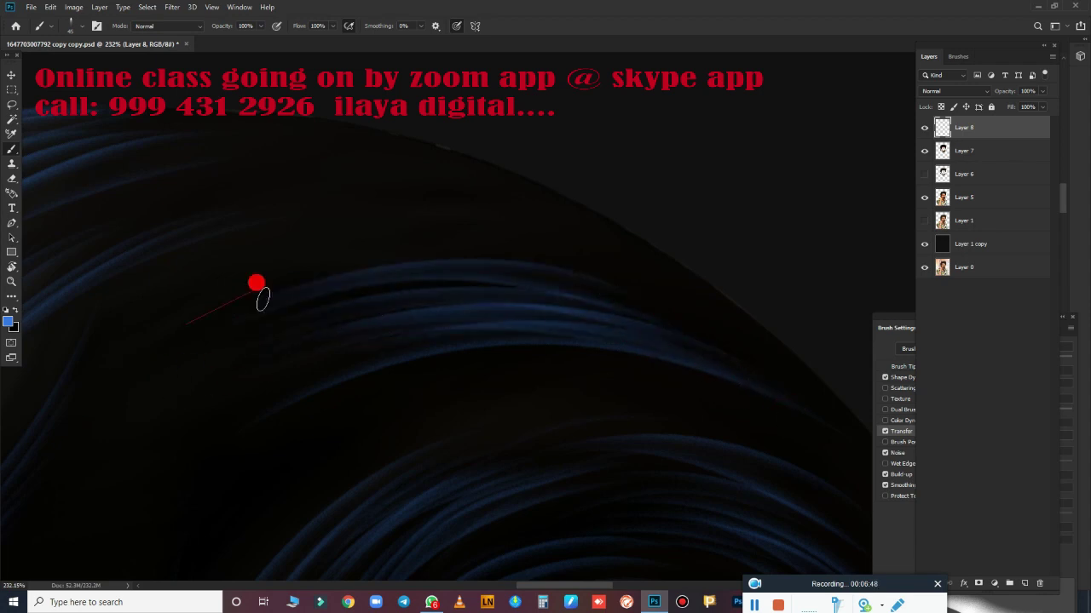
mouse_move(435, 219)
mouse_down()
mouse_move(114, 293)
mouse_move(620, 263)
mouse_move(201, 218)
mouse_up()
drag(446, 178, 153, 183)
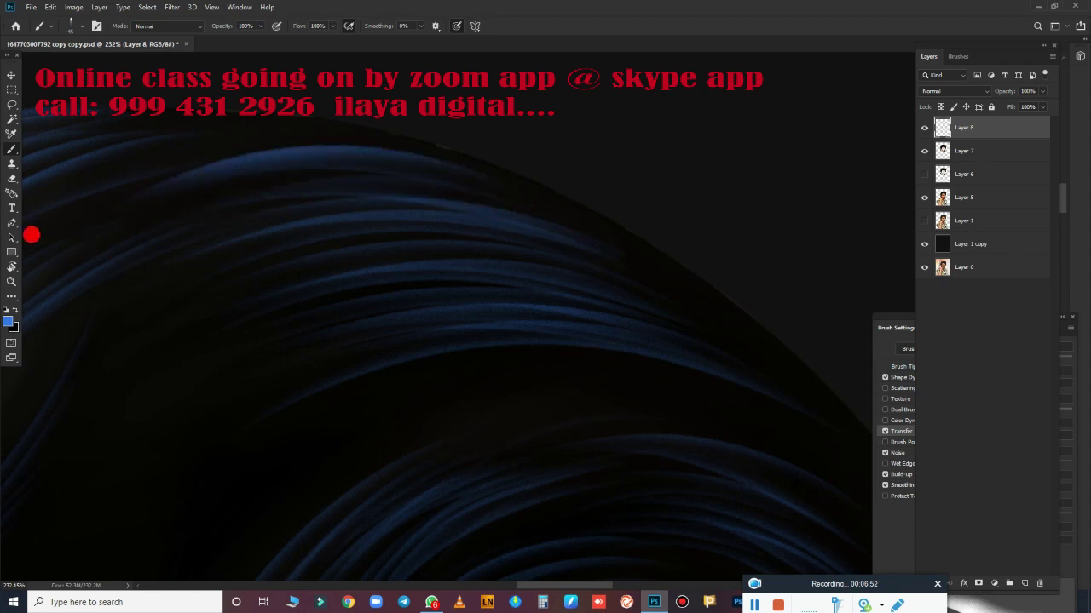
drag(500, 234, 499, 392)
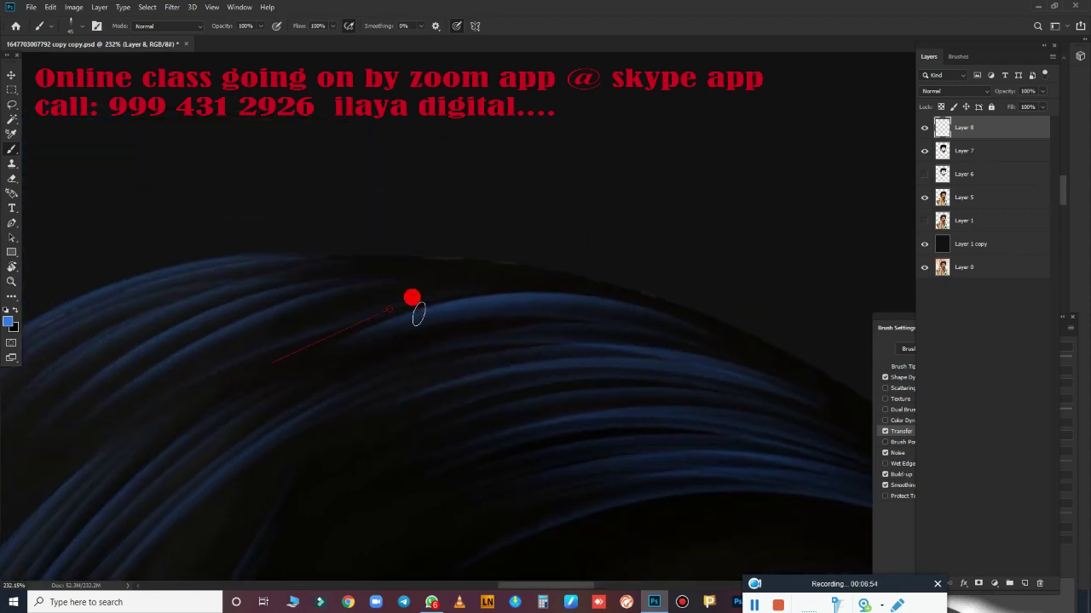
mouse_move(417, 314)
mouse_down()
mouse_move(492, 299)
mouse_move(494, 278)
mouse_move(111, 365)
mouse_move(683, 330)
mouse_up()
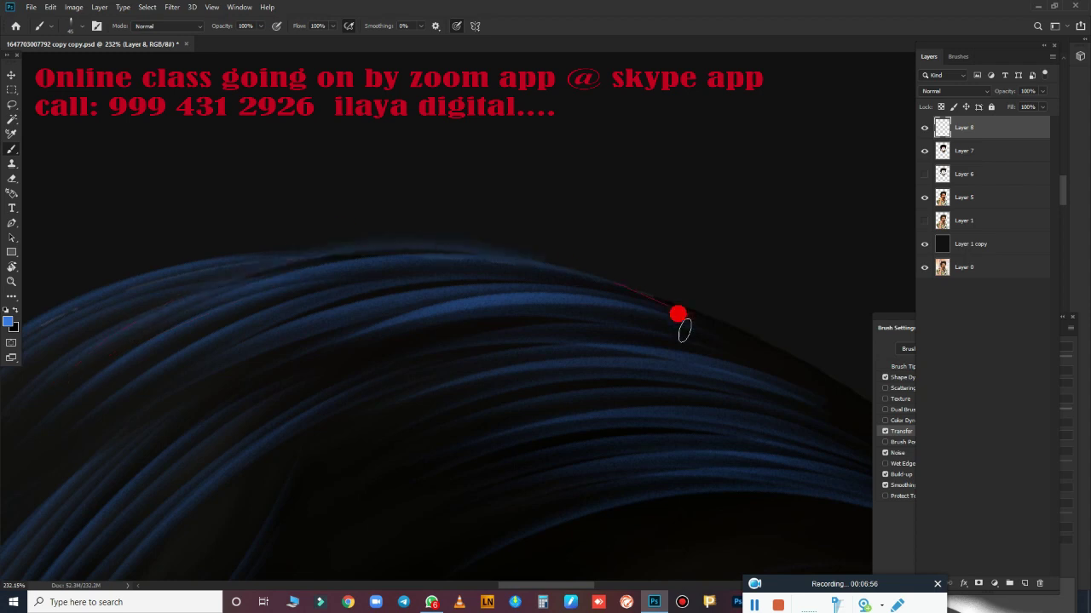
- Add brighter blue strands across the upper hair arc and along its right edge
mouse_move(125, 376)
mouse_down()
mouse_move(434, 207)
mouse_move(319, 141)
mouse_up()
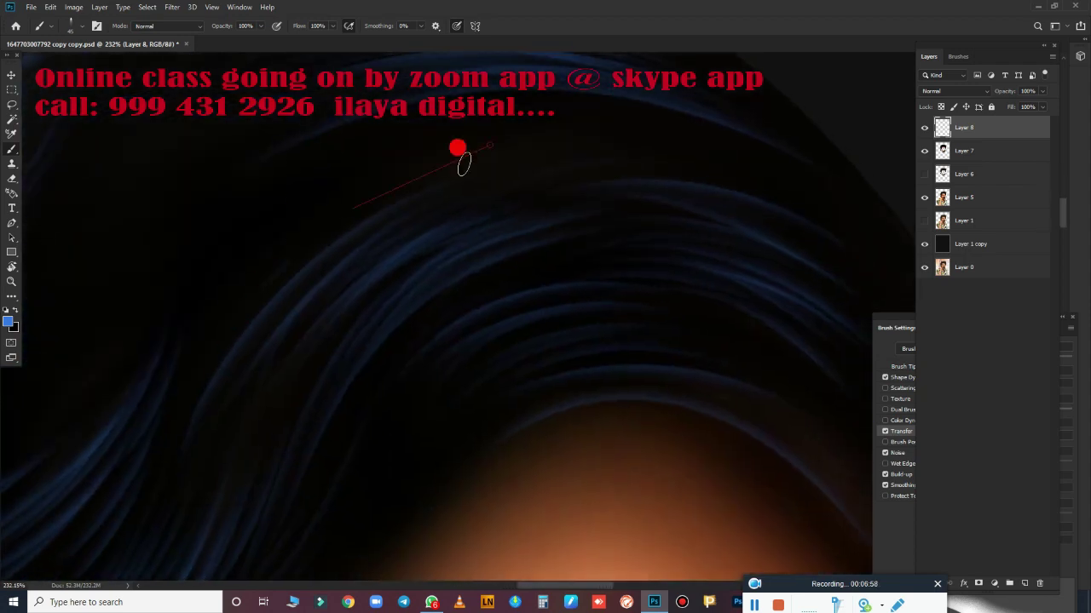
mouse_move(510, 161)
mouse_down()
mouse_move(521, 161)
mouse_move(183, 301)
mouse_move(613, 127)
mouse_move(138, 310)
mouse_move(699, 163)
mouse_move(551, 435)
mouse_move(413, 420)
mouse_up()
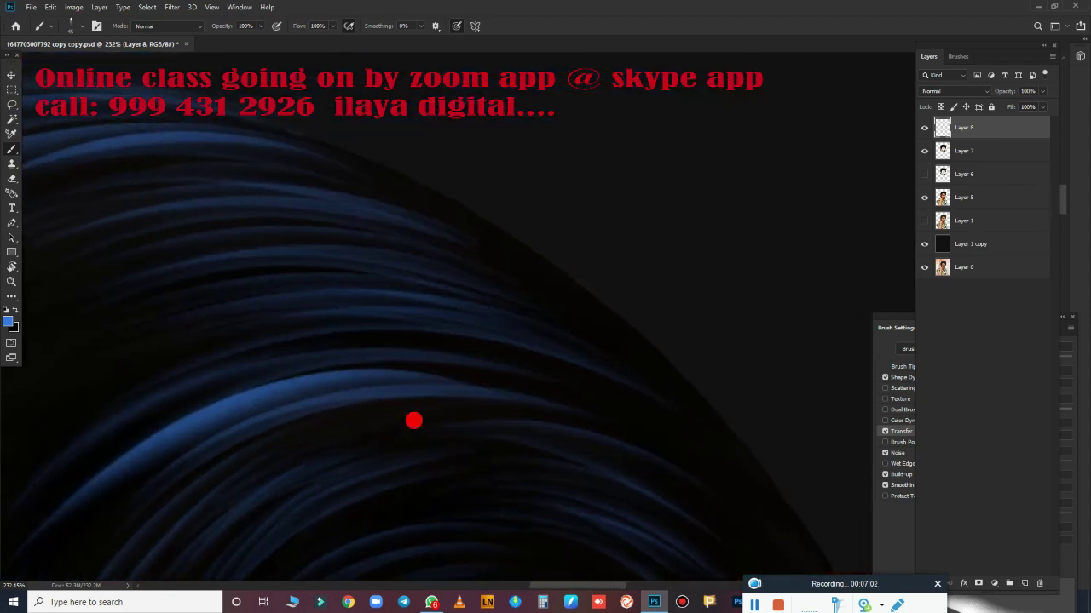
mouse_move(305, 274)
mouse_down()
mouse_move(222, 307)
mouse_move(711, 434)
mouse_move(244, 195)
mouse_move(719, 515)
mouse_move(489, 188)
mouse_up()
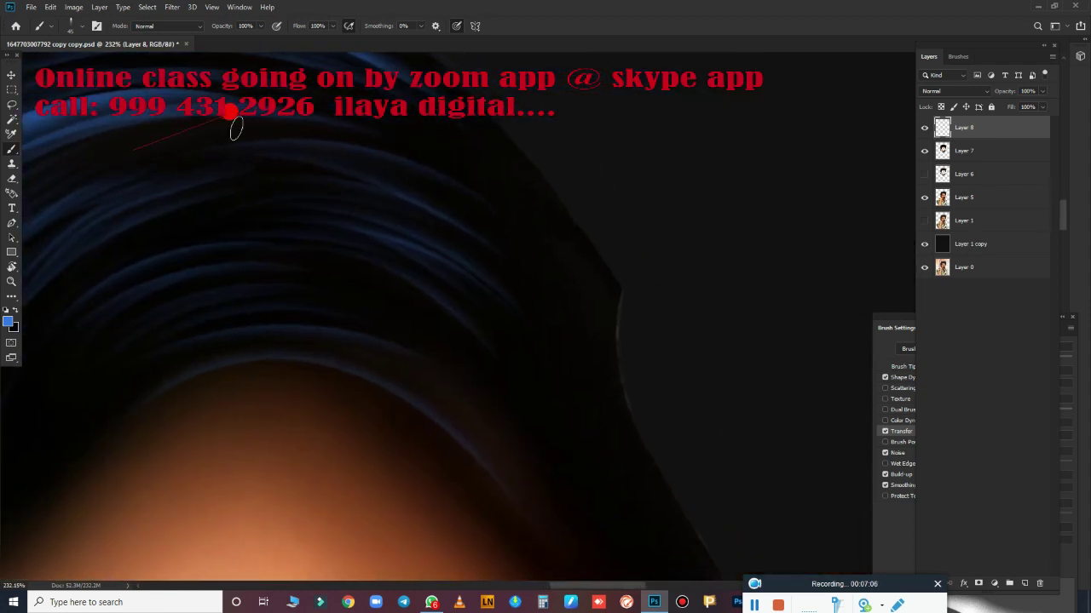
mouse_move(228, 112)
mouse_down()
mouse_move(407, 219)
mouse_move(589, 306)
mouse_up()
mouse_move(558, 209)
mouse_down()
mouse_move(565, 251)
mouse_move(228, 214)
mouse_up()
mouse_move(619, 365)
mouse_down()
mouse_move(394, 154)
mouse_move(462, 397)
mouse_move(911, 523)
mouse_move(656, 347)
mouse_up()
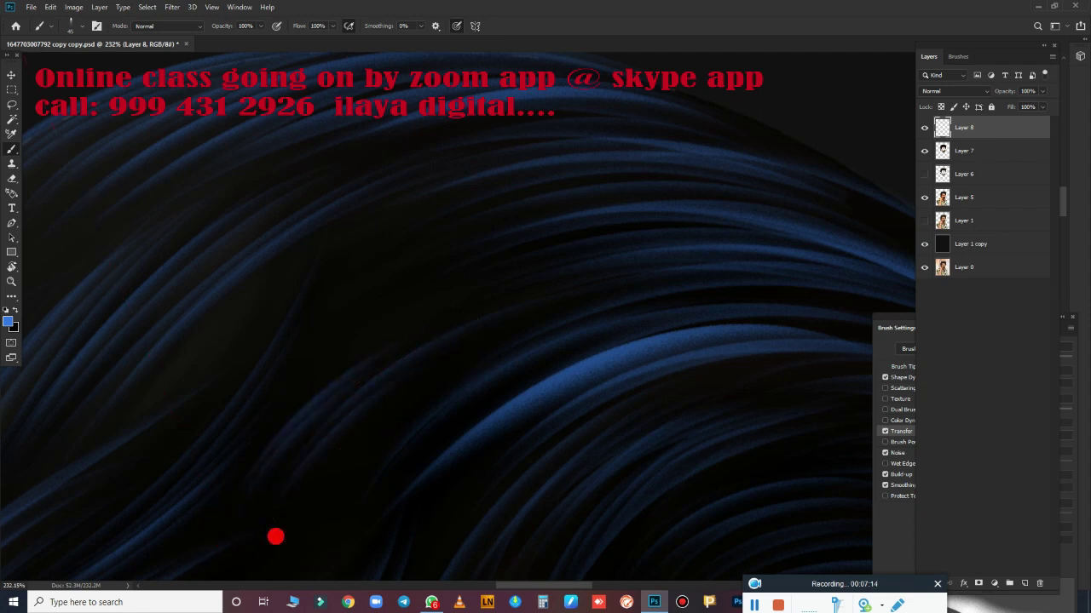
scroll(614, 406, down, 5)
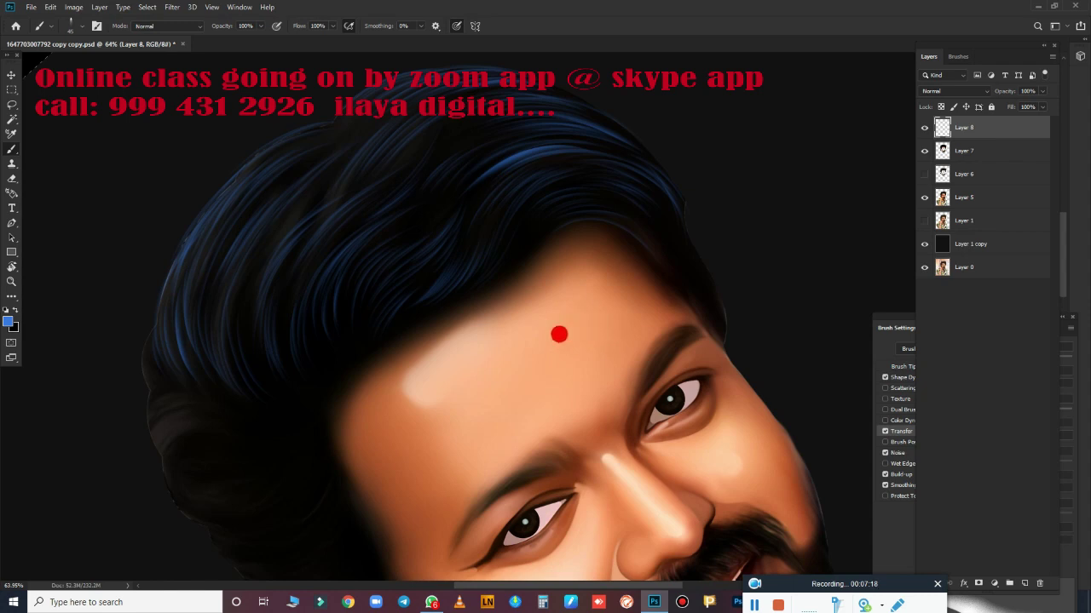
- Paint three thin blue strands down the central hair, then pan to check the forehead and brow
scroll(559, 334, up, 4)
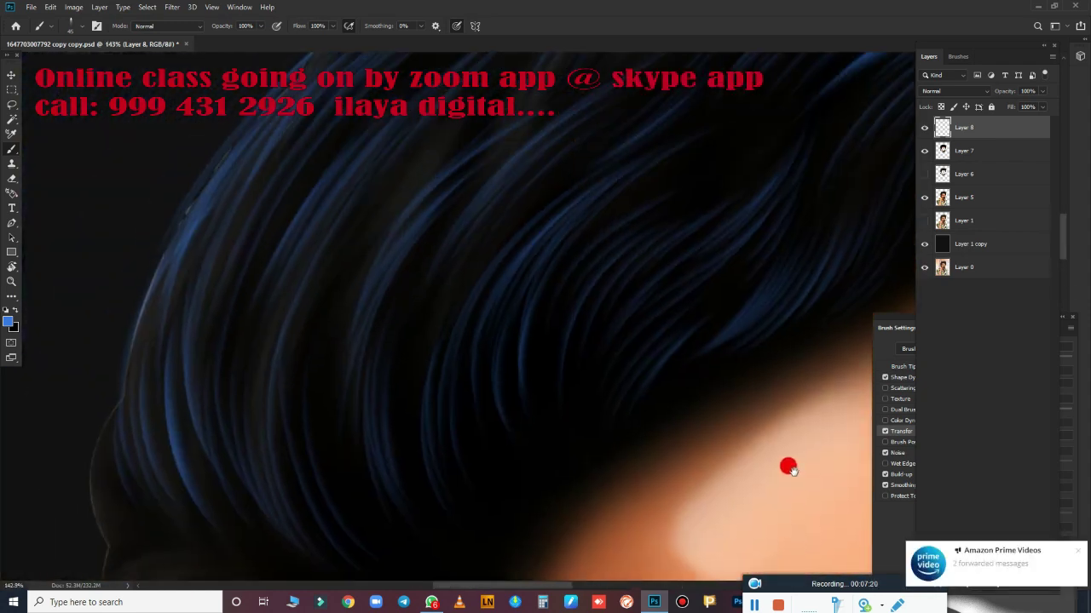
mouse_move(786, 466)
mouse_down()
mouse_move(510, 305)
mouse_move(559, 332)
mouse_up()
mouse_move(570, 178)
mouse_down()
mouse_move(419, 524)
mouse_move(399, 503)
mouse_up()
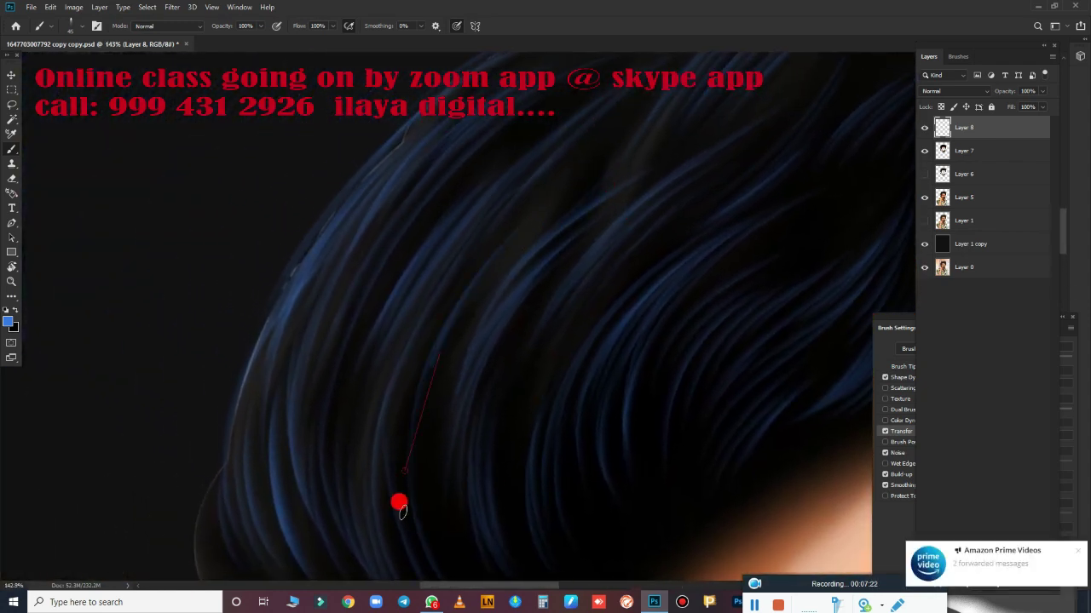
drag(475, 298, 430, 527)
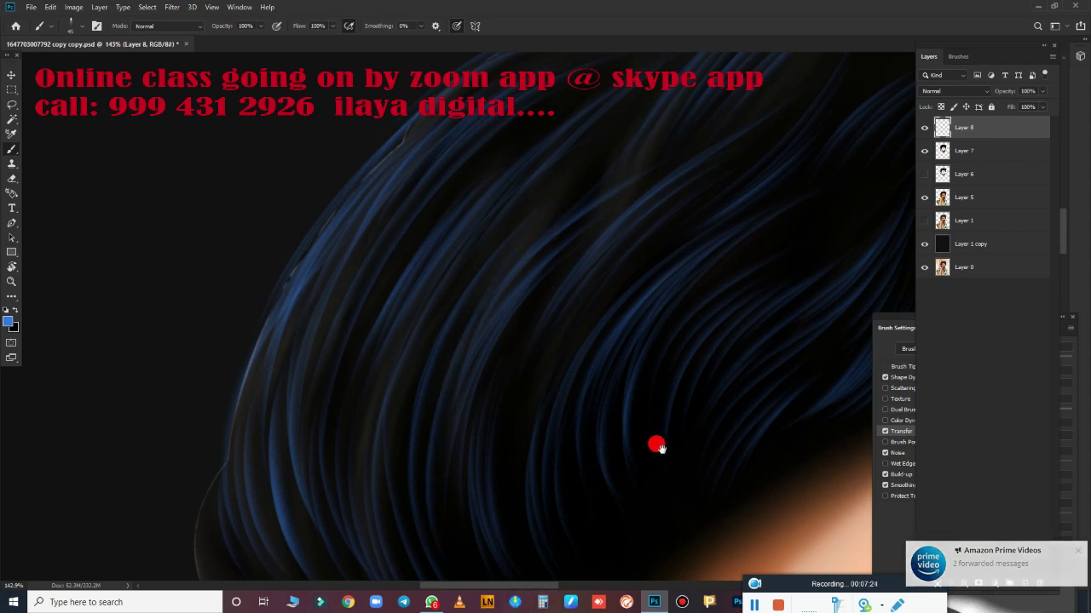
drag(572, 267, 504, 490)
mouse_move(640, 488)
mouse_down()
mouse_move(397, 171)
mouse_move(565, 344)
mouse_move(332, 333)
mouse_up()
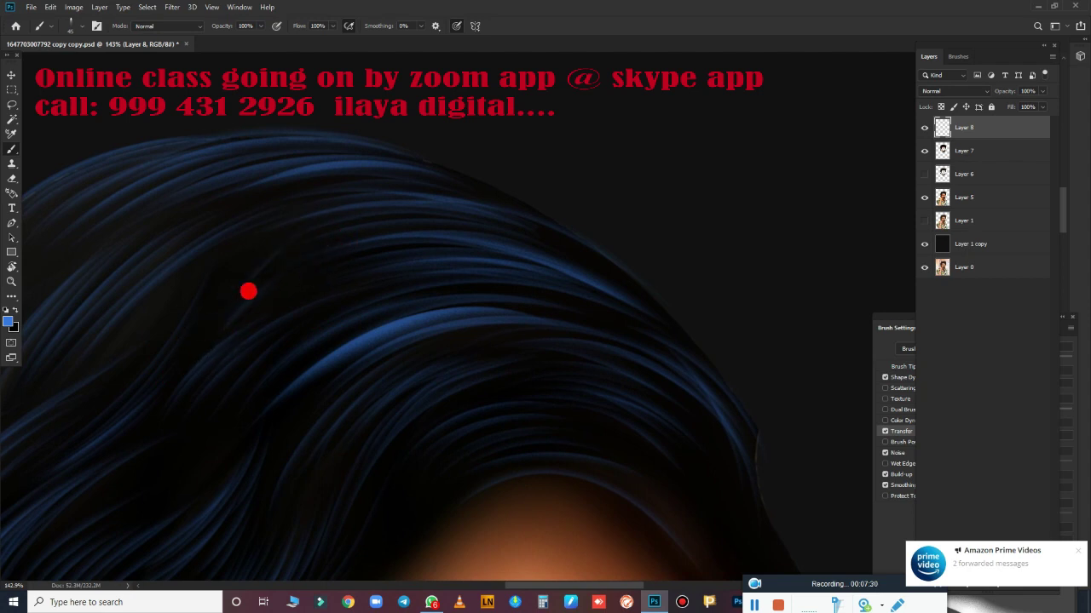
drag(628, 469, 592, 156)
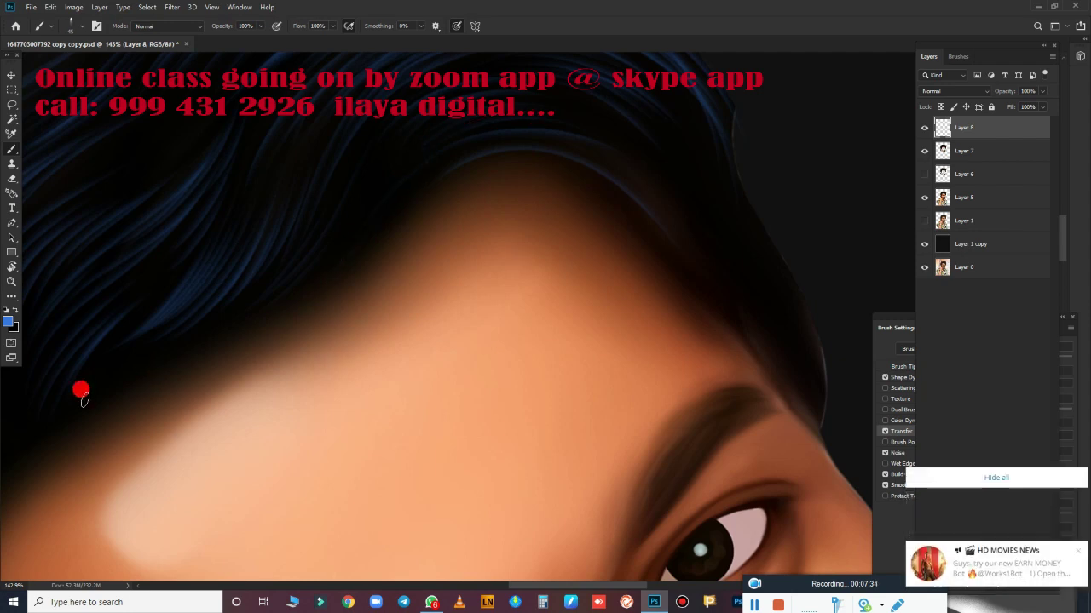
mouse_move(566, 400)
mouse_down()
mouse_move(418, 370)
mouse_move(486, 511)
mouse_move(455, 409)
mouse_move(472, 392)
mouse_up()
- Rotate the canvas so the hairline runs sideways, then paint soft blue strands along its top edge
key(r)
drag(616, 353, 633, 316)
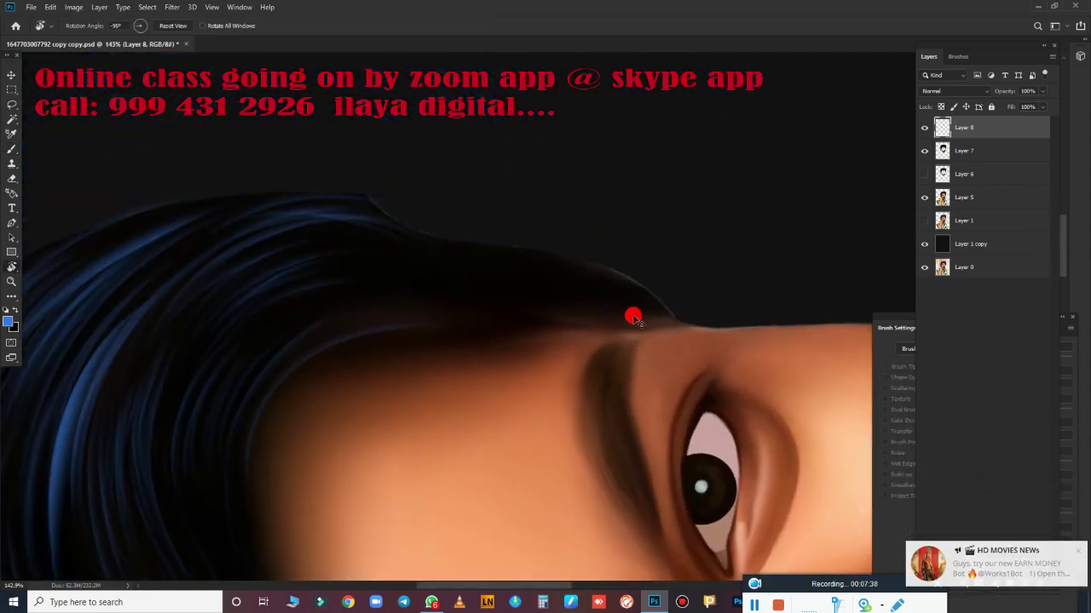
scroll(651, 333, up, 2)
scroll(651, 333, up, 1)
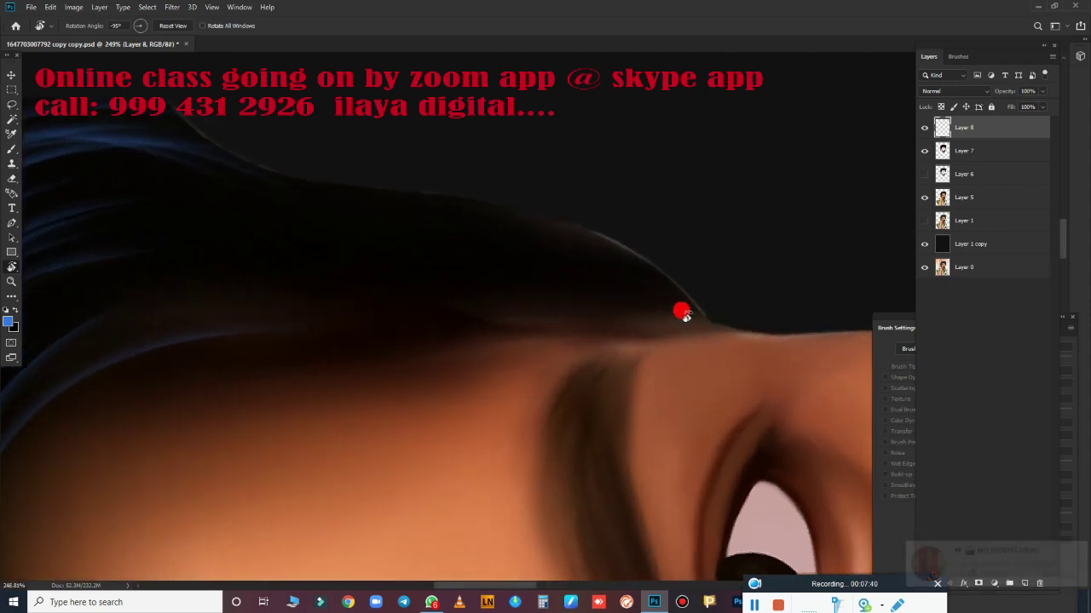
key(b)
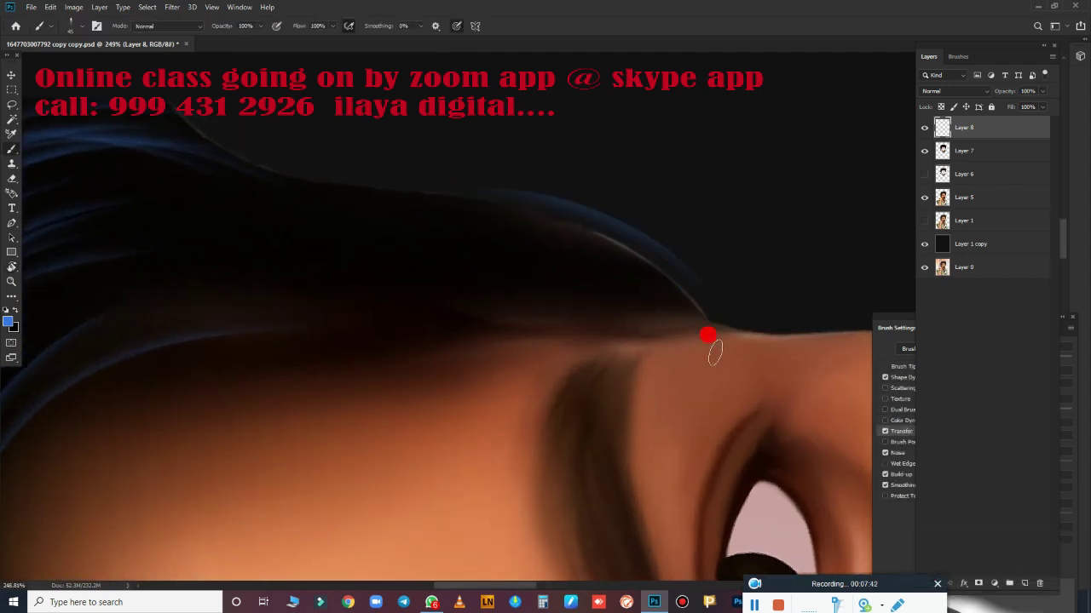
drag(704, 332, 375, 233)
mouse_move(477, 200)
mouse_down()
mouse_move(136, 115)
mouse_move(640, 311)
mouse_up()
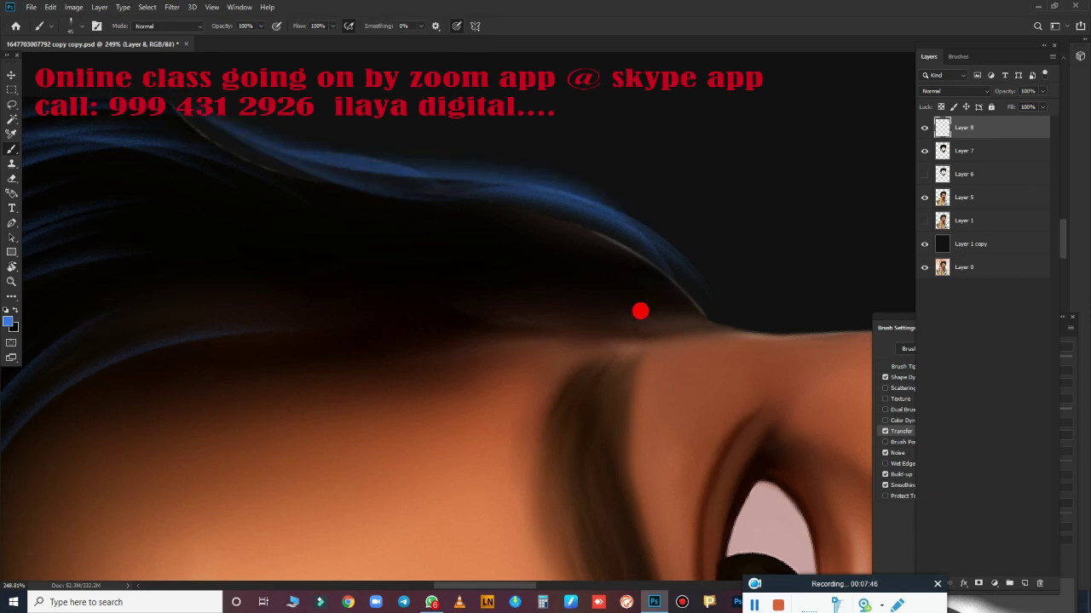
- Add more thin, faint blue strands across the upper hair and near the hair edge
drag(579, 277, 725, 353)
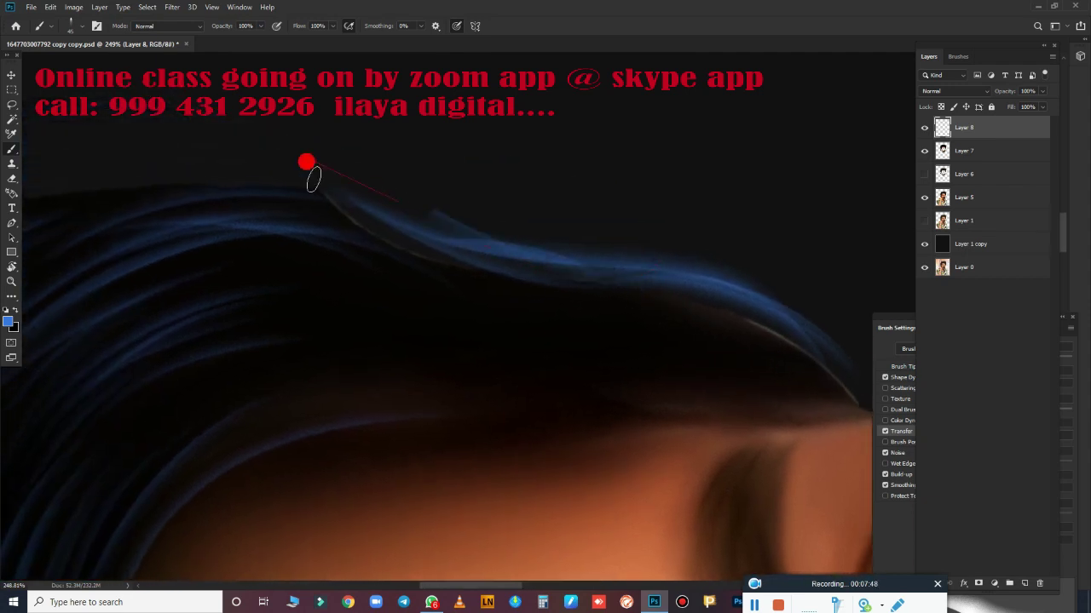
drag(250, 290, 680, 360)
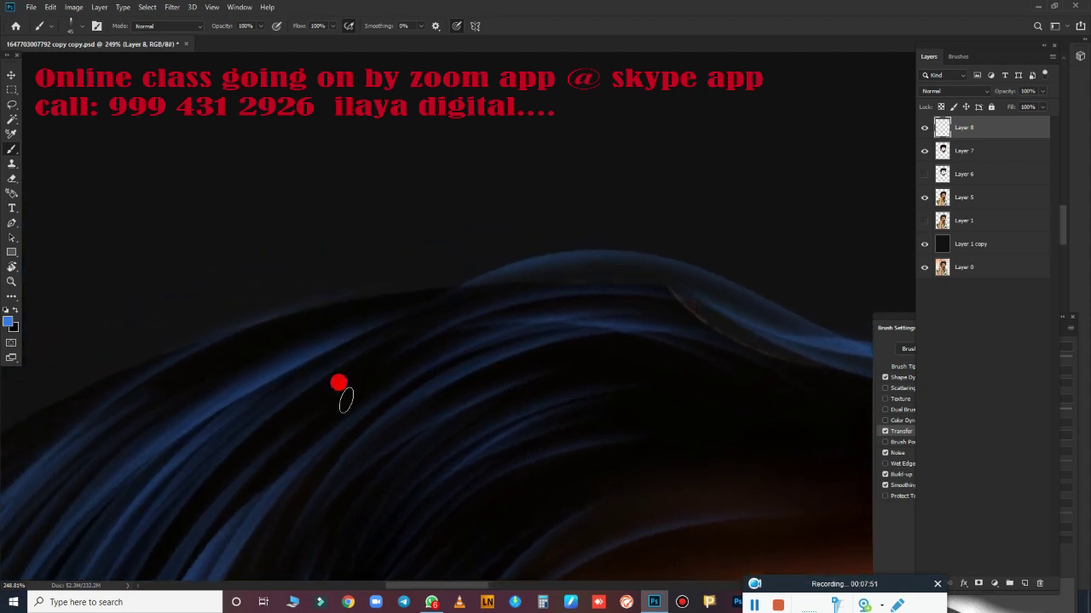
mouse_move(728, 334)
mouse_down()
mouse_move(521, 319)
mouse_move(187, 321)
mouse_move(344, 304)
mouse_move(615, 487)
mouse_move(224, 304)
mouse_move(267, 371)
mouse_up()
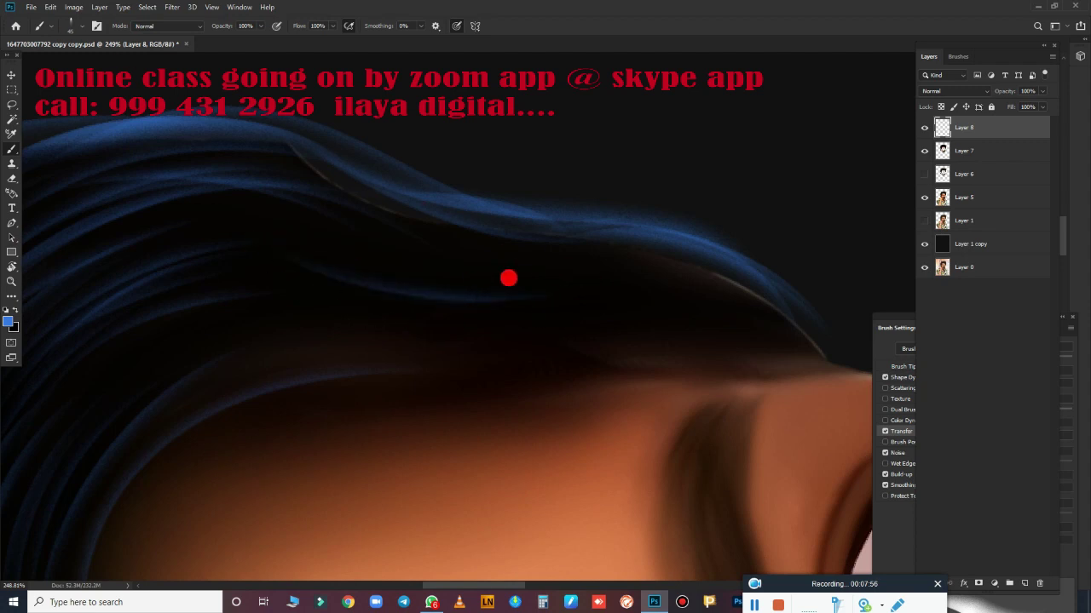
mouse_move(528, 302)
mouse_down()
mouse_move(318, 248)
mouse_move(632, 220)
mouse_up()
drag(200, 330, 397, 316)
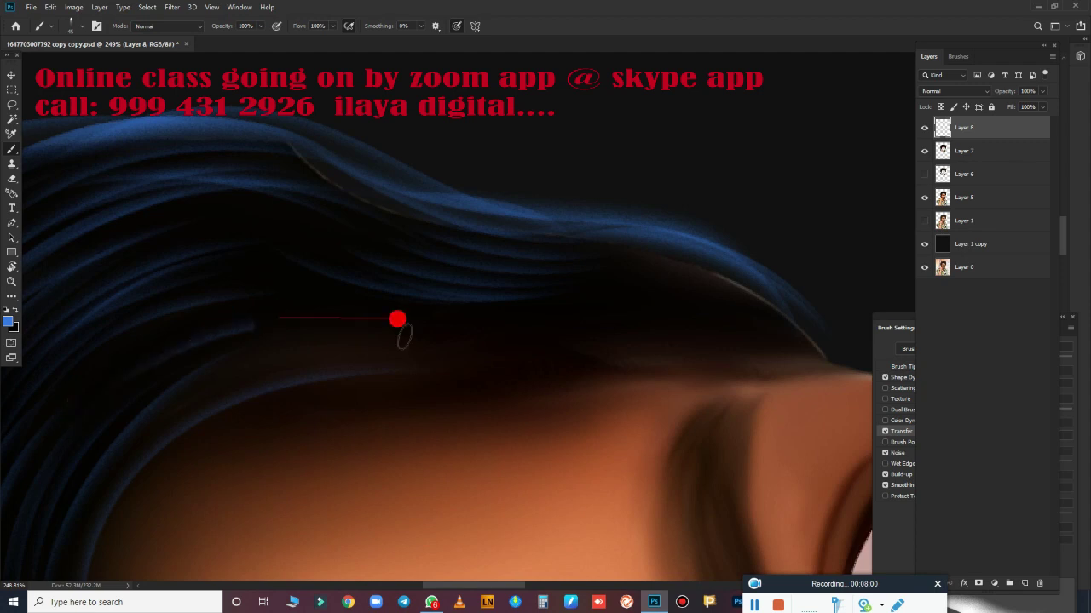
drag(299, 299, 557, 290)
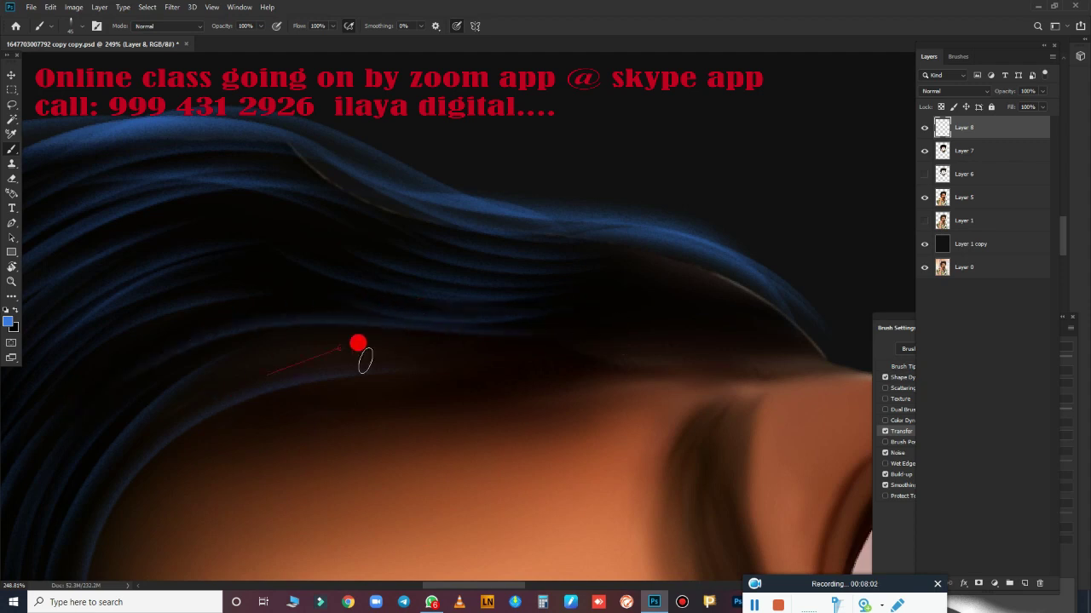
mouse_move(365, 361)
mouse_down()
mouse_move(474, 401)
mouse_move(333, 431)
mouse_up()
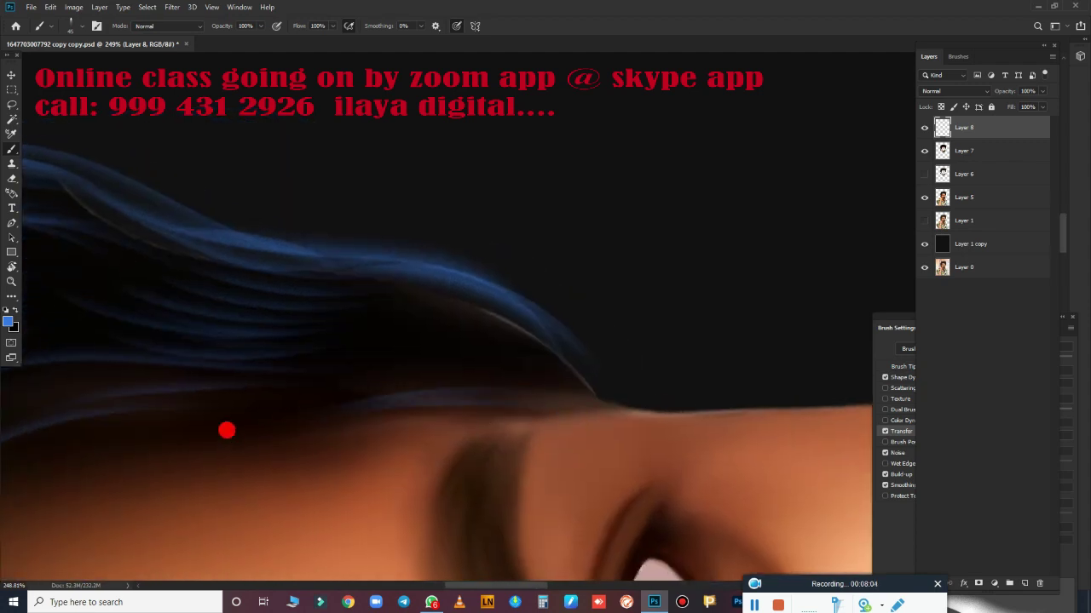
mouse_move(496, 400)
mouse_down()
mouse_move(534, 401)
mouse_move(295, 394)
mouse_move(436, 355)
mouse_move(566, 397)
mouse_move(483, 336)
mouse_move(295, 309)
mouse_move(568, 355)
mouse_up()
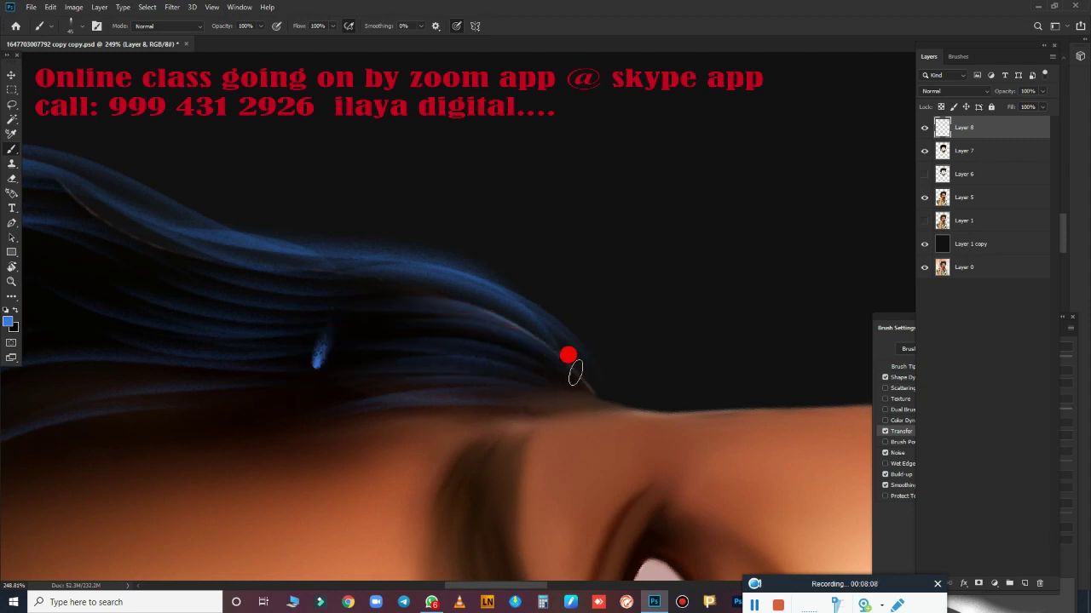
- Undo the last blue strokes and repaint faint strands sweeping across the upper hair
key(ctrl+z)
key(ctrl+z)
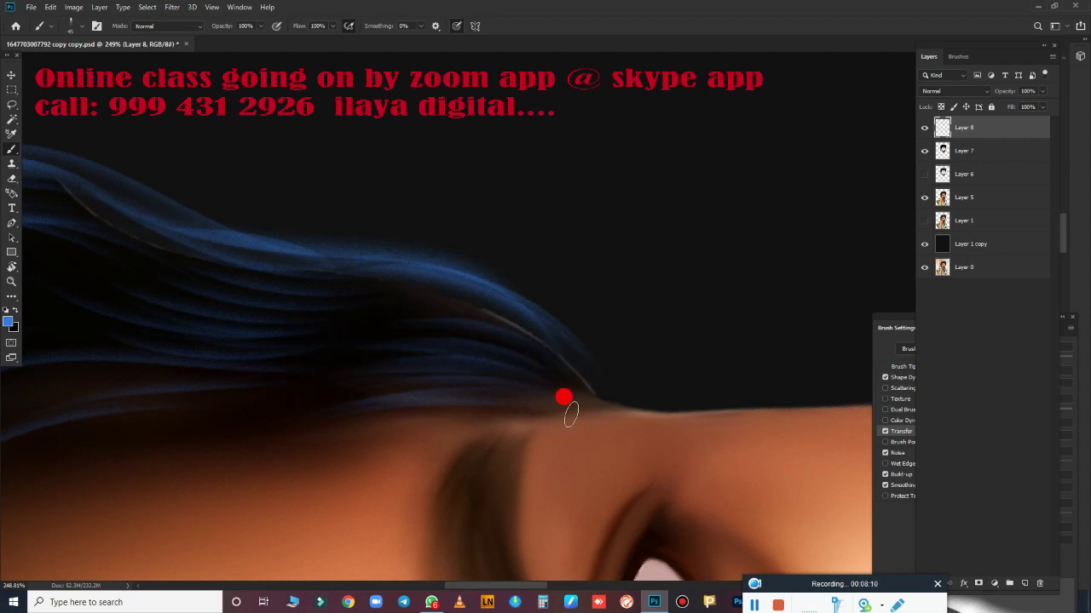
drag(565, 394, 324, 327)
drag(580, 383, 383, 343)
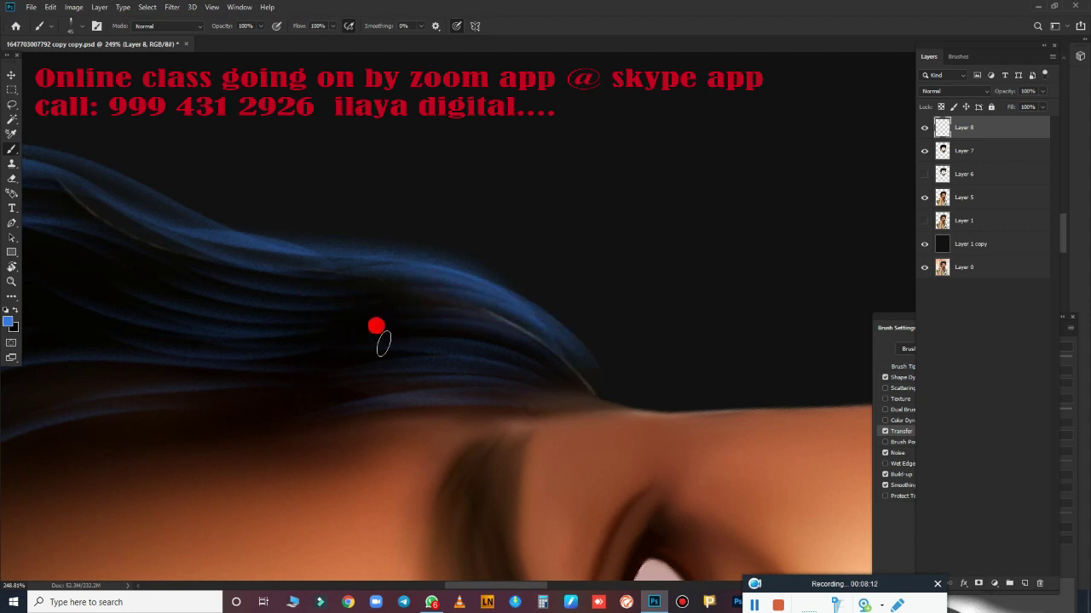
mouse_move(433, 397)
mouse_down()
mouse_move(689, 343)
mouse_move(827, 333)
mouse_up()
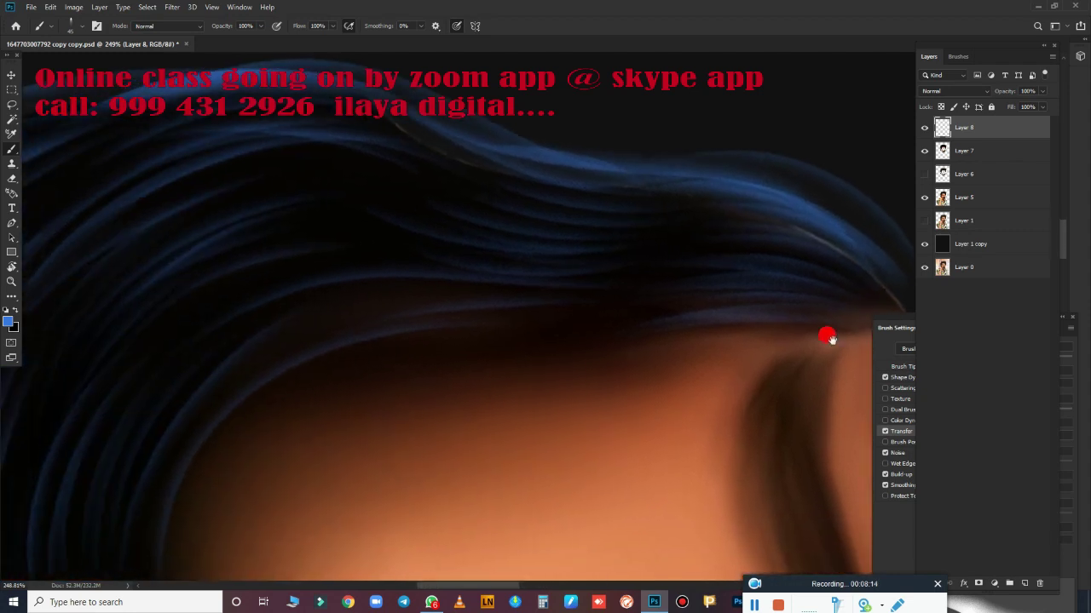
drag(286, 362, 662, 316)
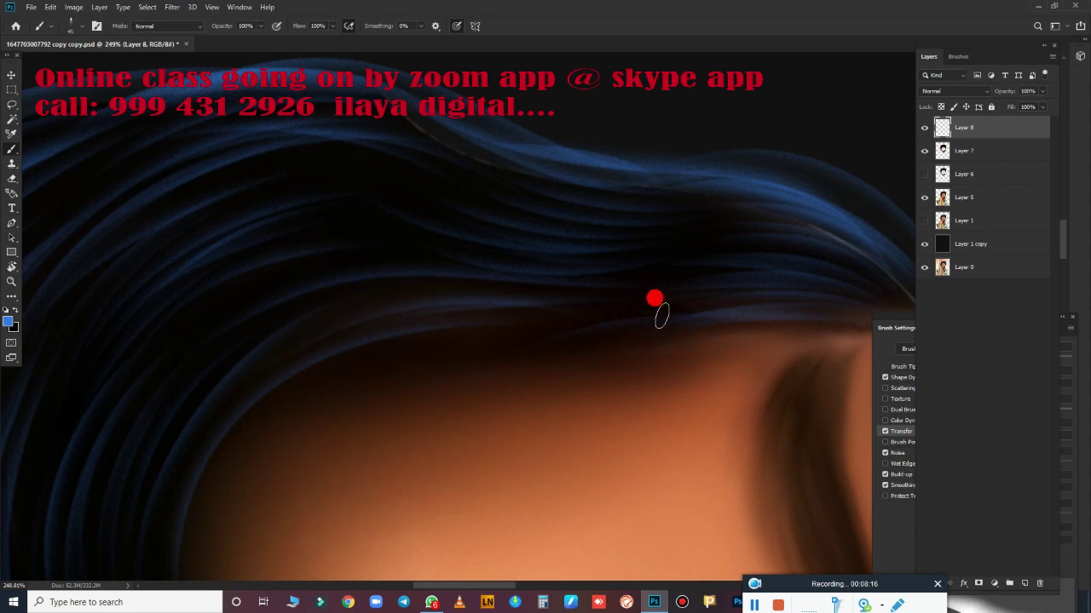
mouse_move(183, 262)
mouse_down()
mouse_move(568, 273)
mouse_move(163, 246)
mouse_move(579, 231)
mouse_move(142, 240)
mouse_move(733, 239)
mouse_move(384, 188)
mouse_move(944, 361)
mouse_up()
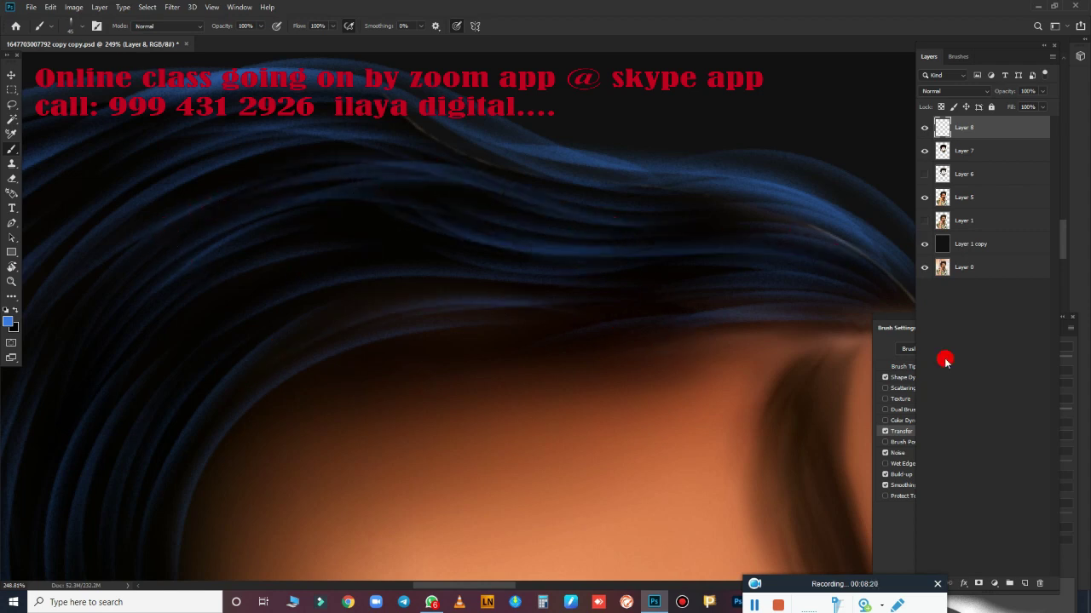
- Zoom out and pan to bring the top of the head into view
scroll(640, 455, down, 3)
scroll(653, 448, down, 3)
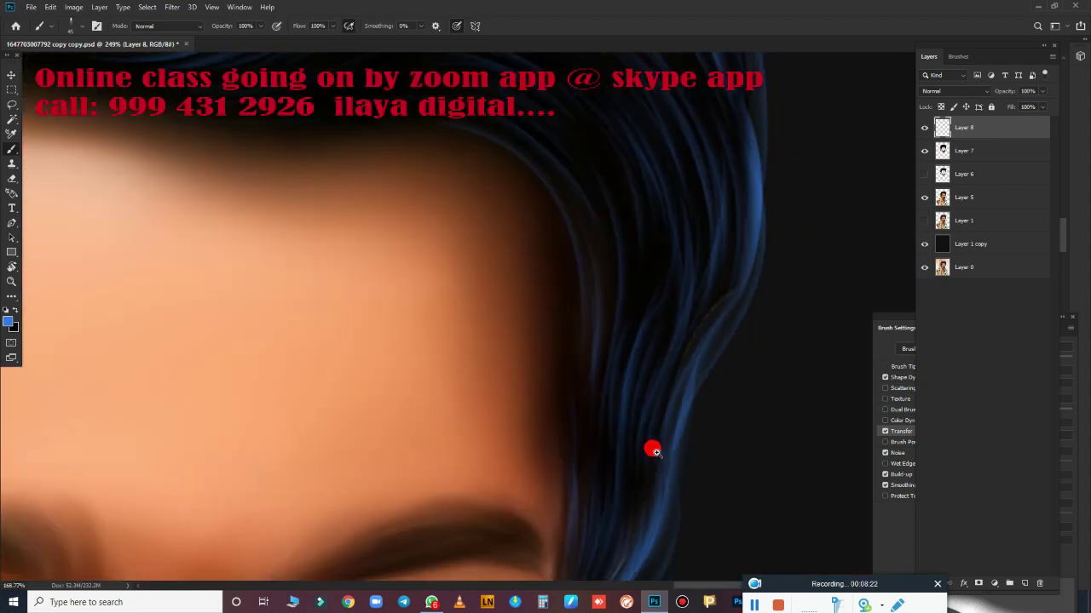
scroll(611, 448, down, 3)
scroll(678, 279, down, 2)
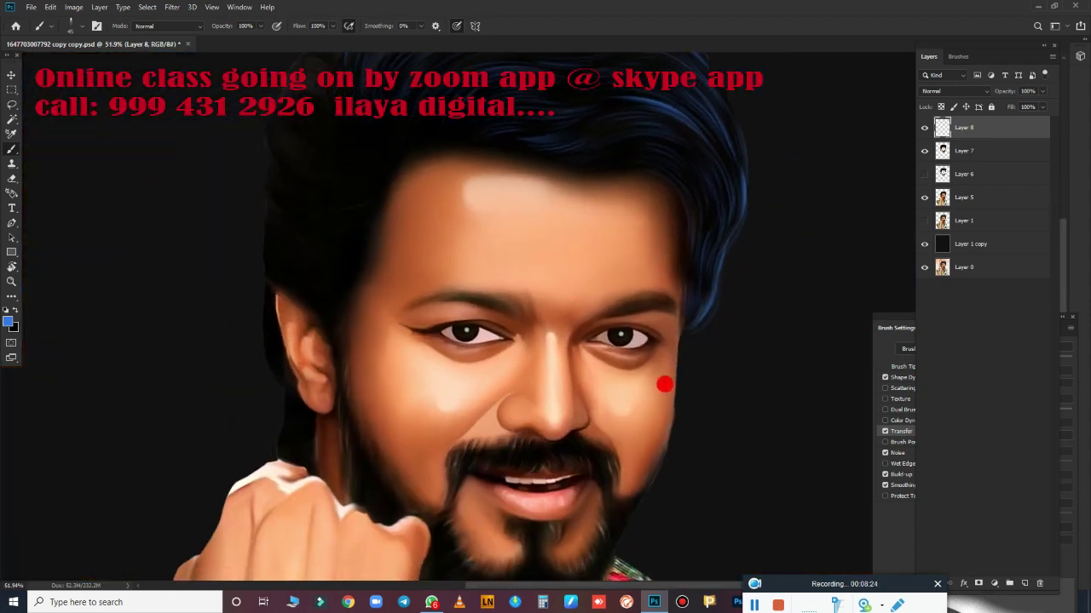
drag(480, 274, 450, 408)
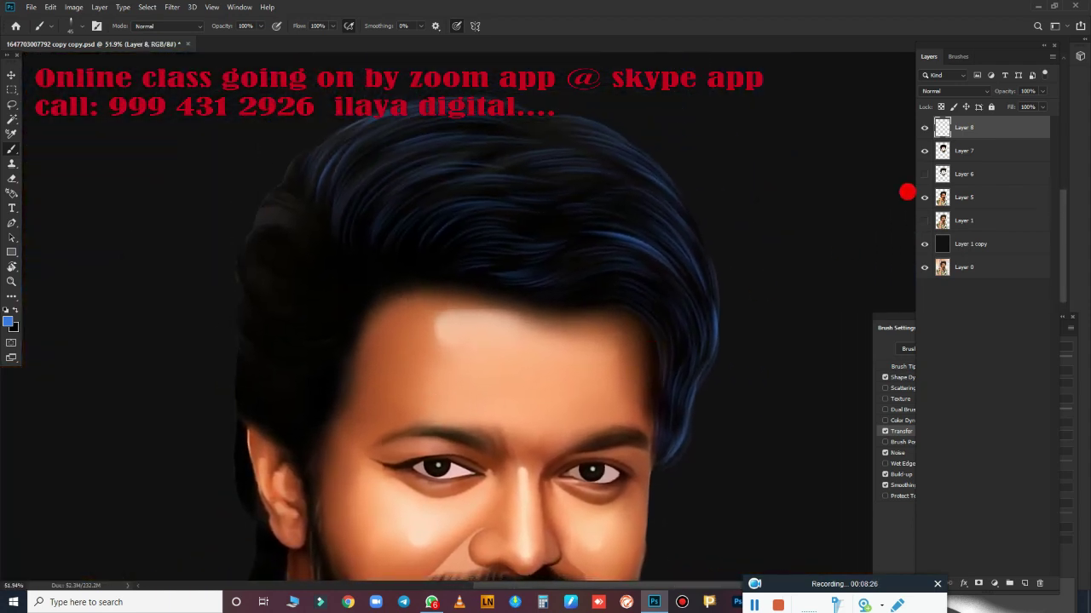
- Hide Layer 8 and duplicate Layer 7
click(923, 127)
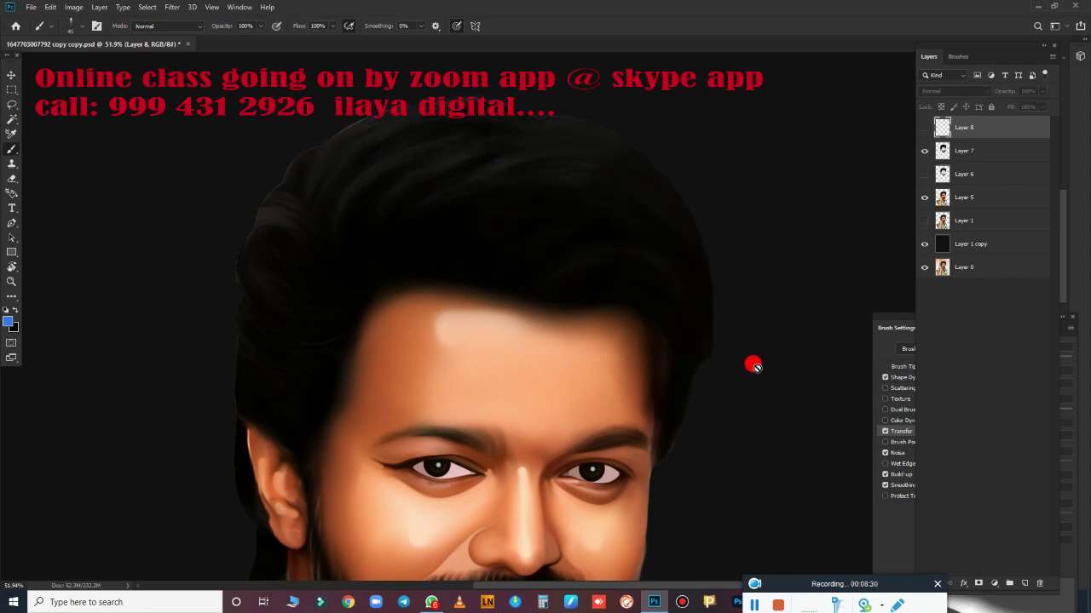
key(ctrl+j)
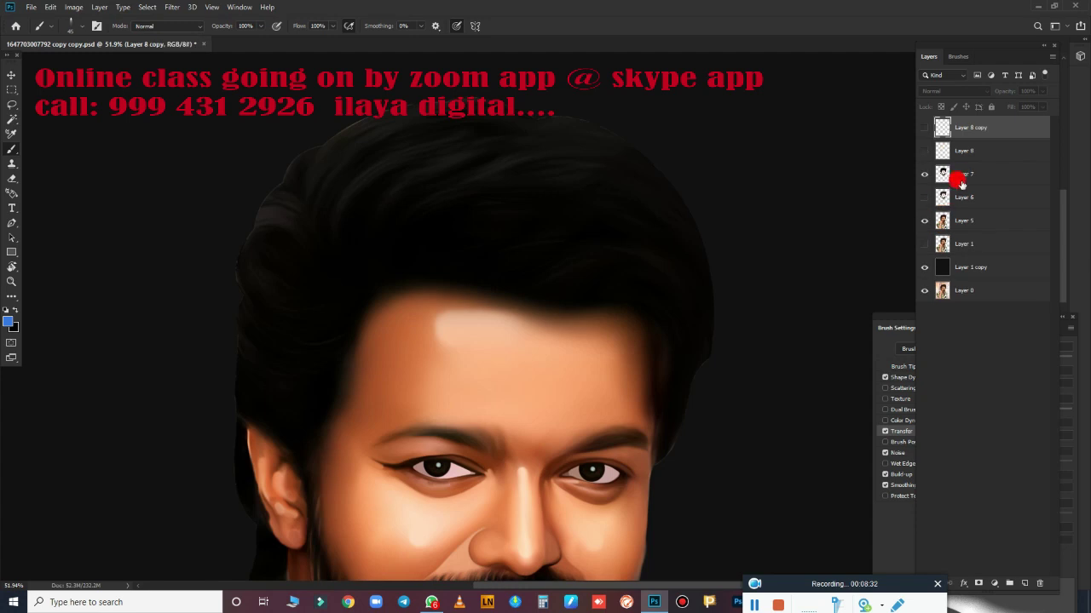
key(ctrl+z)
click(980, 152)
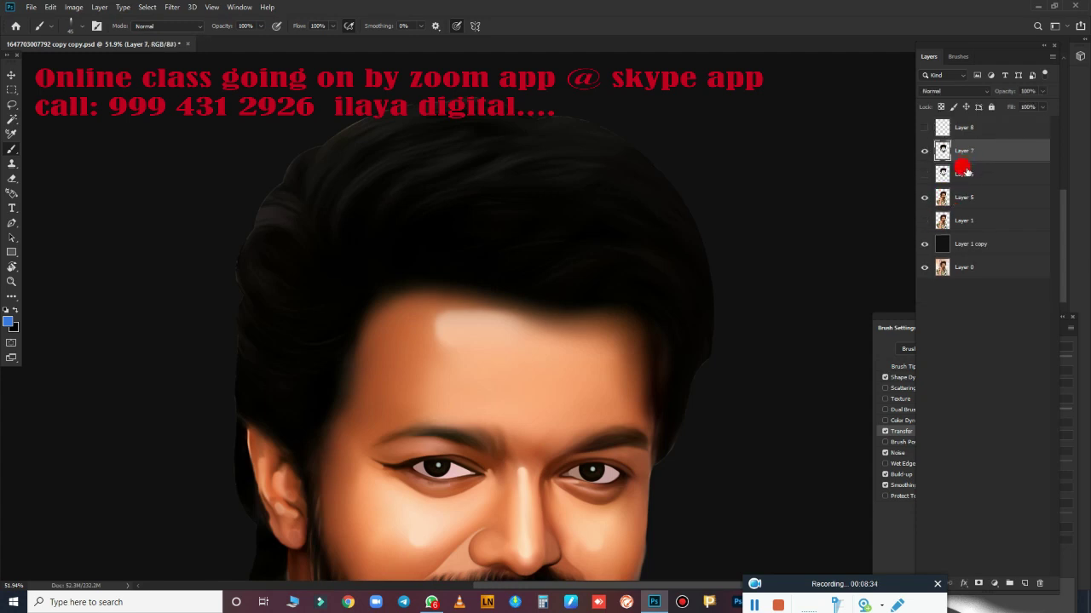
key(ctrl+j)
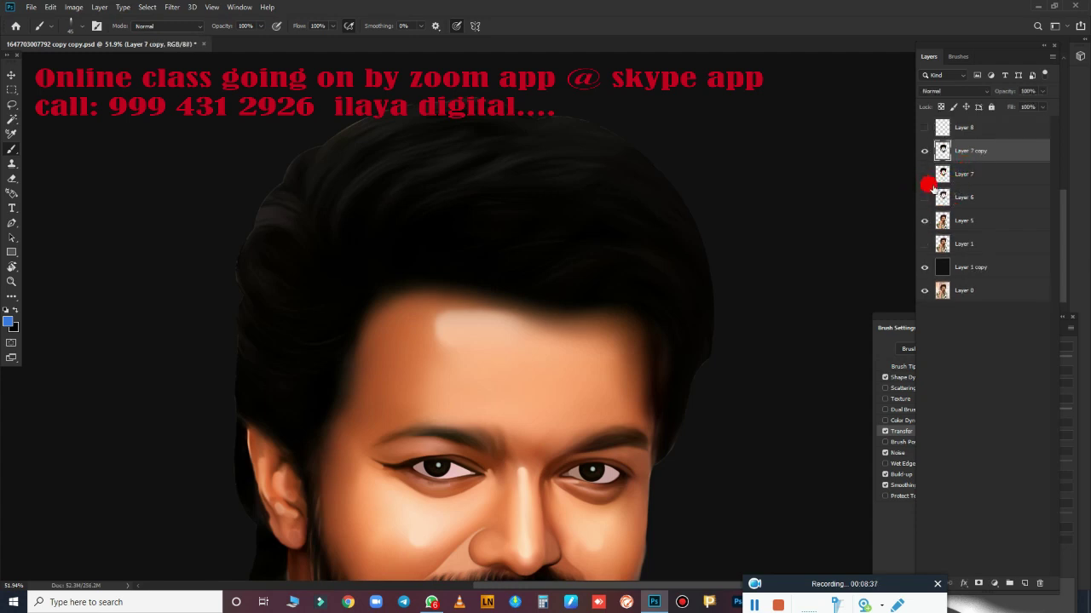
- Darken the Layer 7 copy with Hue/Saturation Lightness -78
key(ctrl+u)
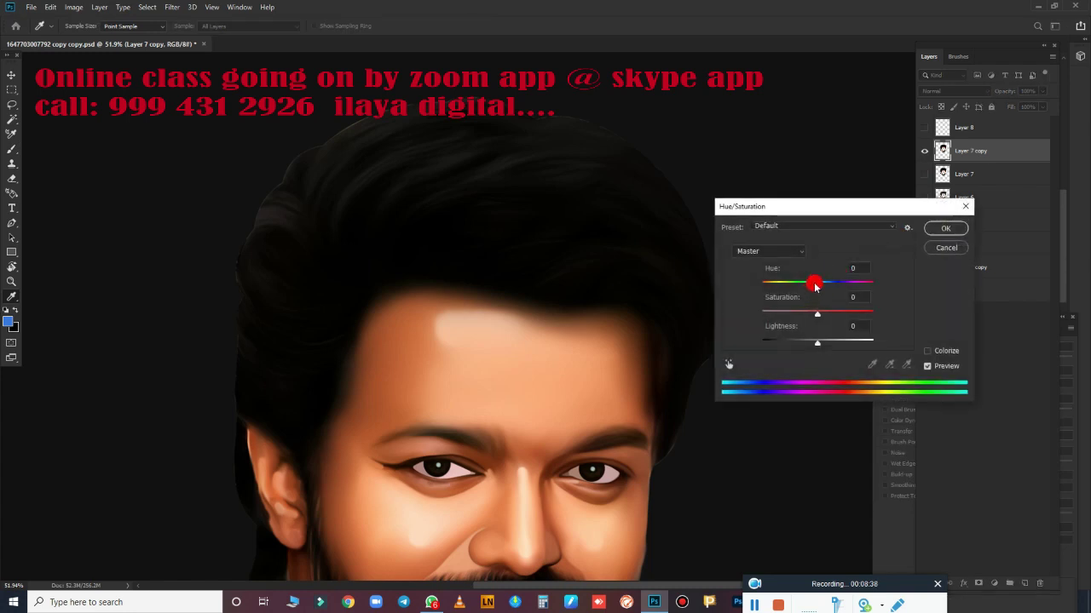
mouse_move(815, 286)
mouse_down()
mouse_move(788, 289)
mouse_move(815, 289)
mouse_up()
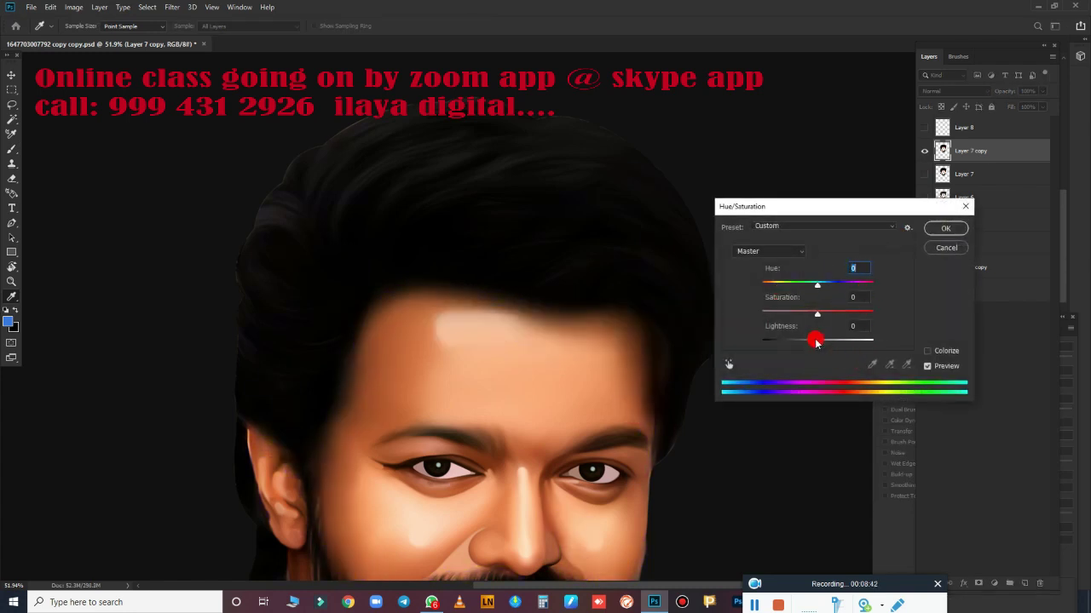
mouse_move(816, 342)
mouse_down()
mouse_move(756, 345)
mouse_move(775, 345)
mouse_up()
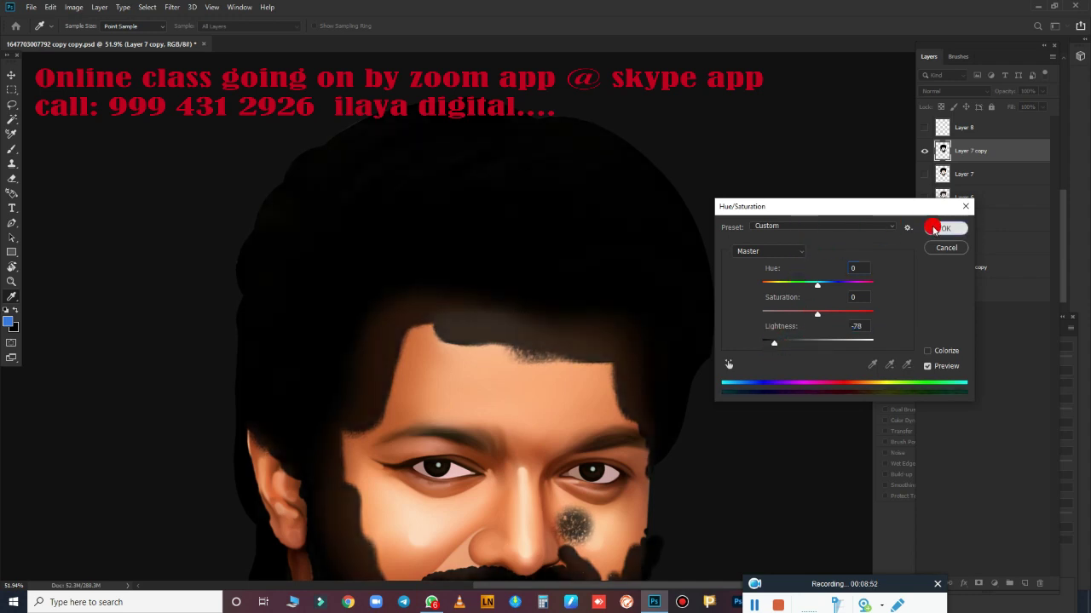
click(945, 229)
key(b)
mouse_move(650, 414)
mouse_down()
mouse_move(606, 239)
mouse_move(571, 300)
mouse_up()
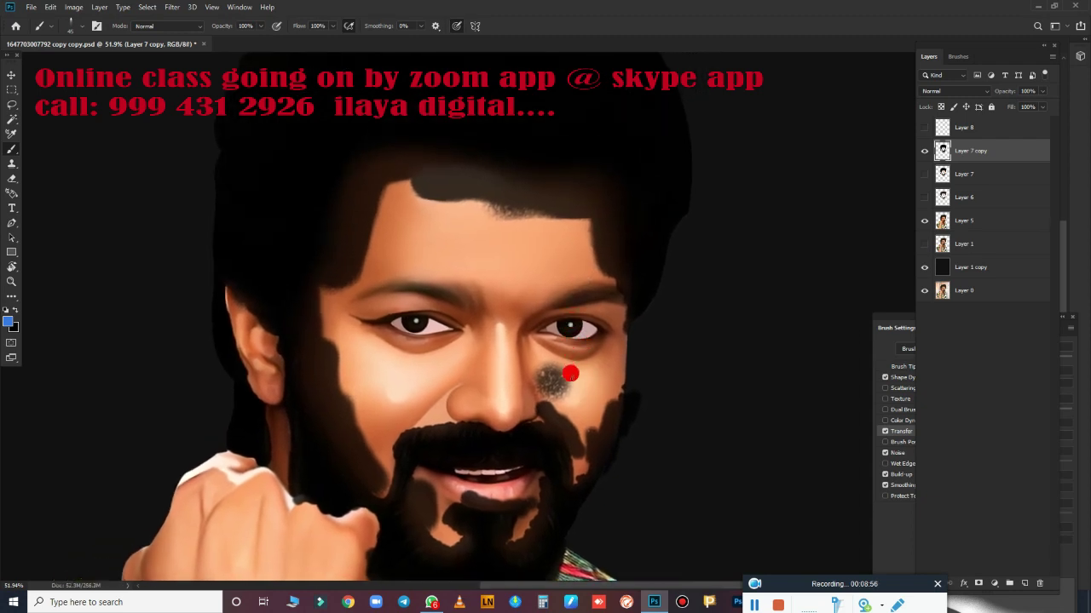
- Erase the near-black Layer 7 copy from the forehead and smooth the hairline
key(e)
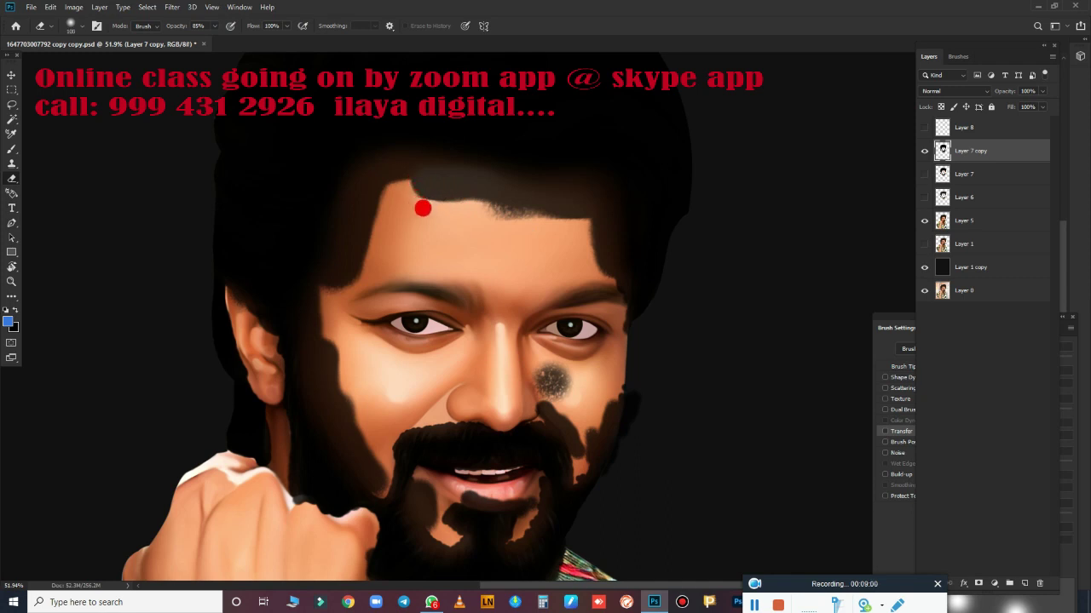
mouse_move(386, 198)
mouse_down()
mouse_move(362, 248)
mouse_move(398, 183)
mouse_move(563, 195)
mouse_move(564, 267)
mouse_move(578, 191)
mouse_move(610, 198)
mouse_move(599, 334)
mouse_move(607, 262)
mouse_up()
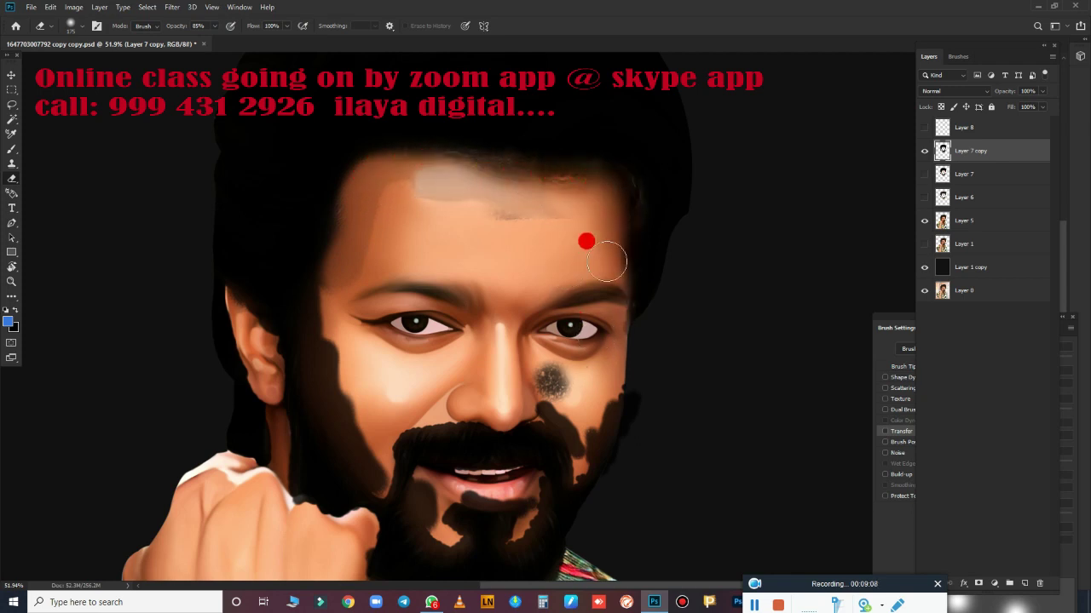
mouse_move(541, 213)
mouse_down()
mouse_move(434, 187)
mouse_move(437, 319)
mouse_up()
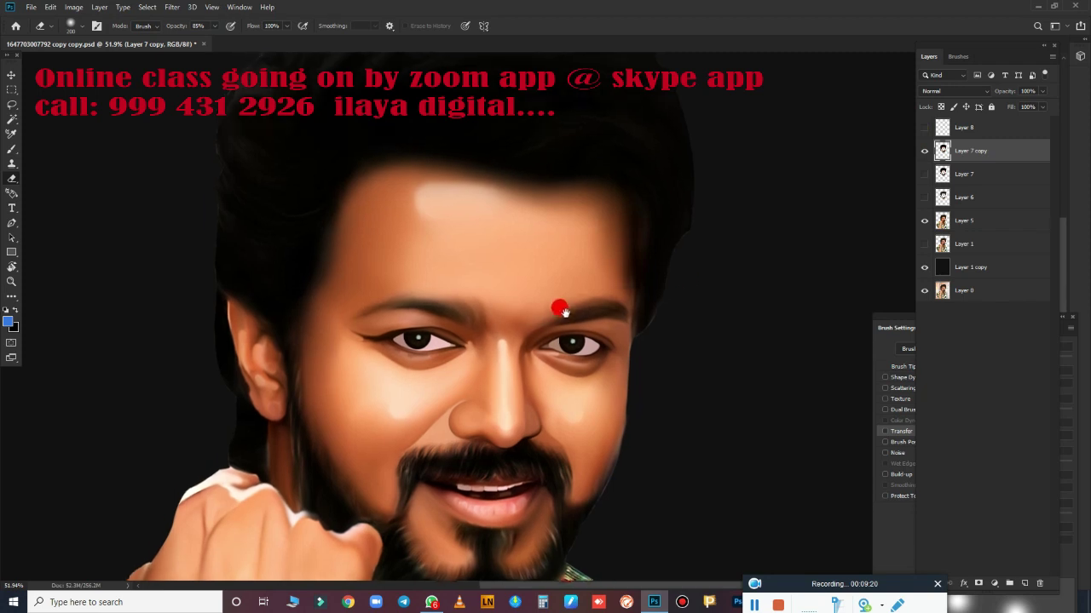
drag(578, 290, 546, 388)
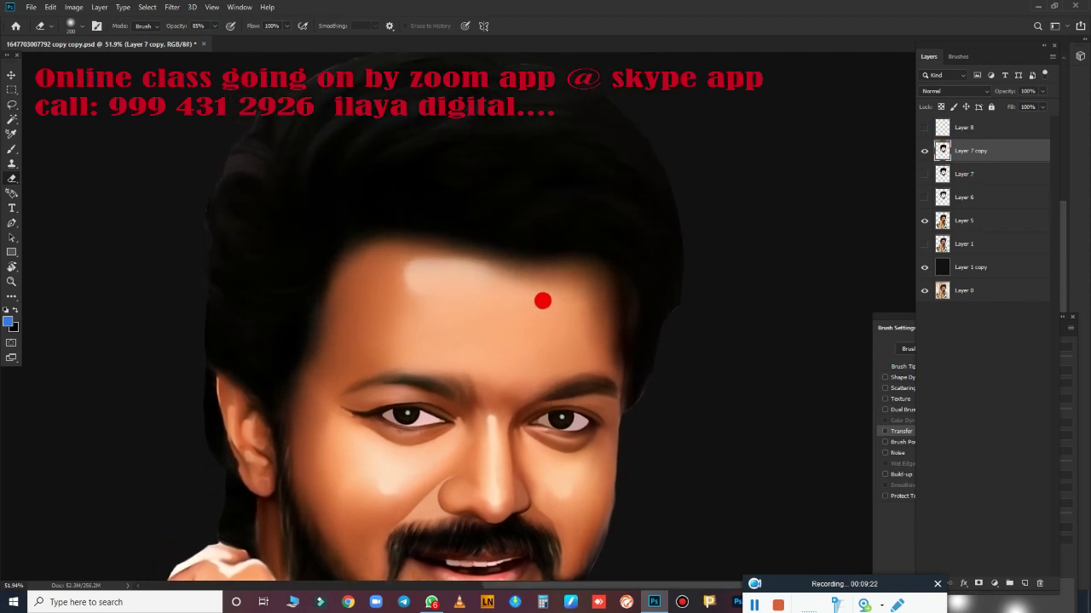
- Lasso around the hair and feather the selection by 15 px
key(l)
drag(499, 243, 290, 366)
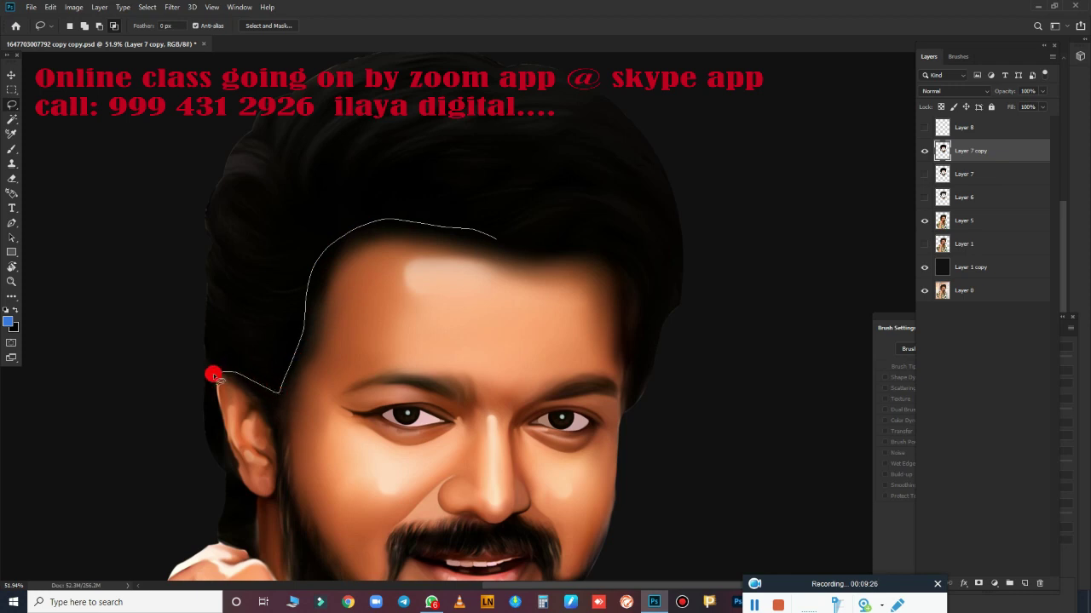
drag(213, 375, 666, 446)
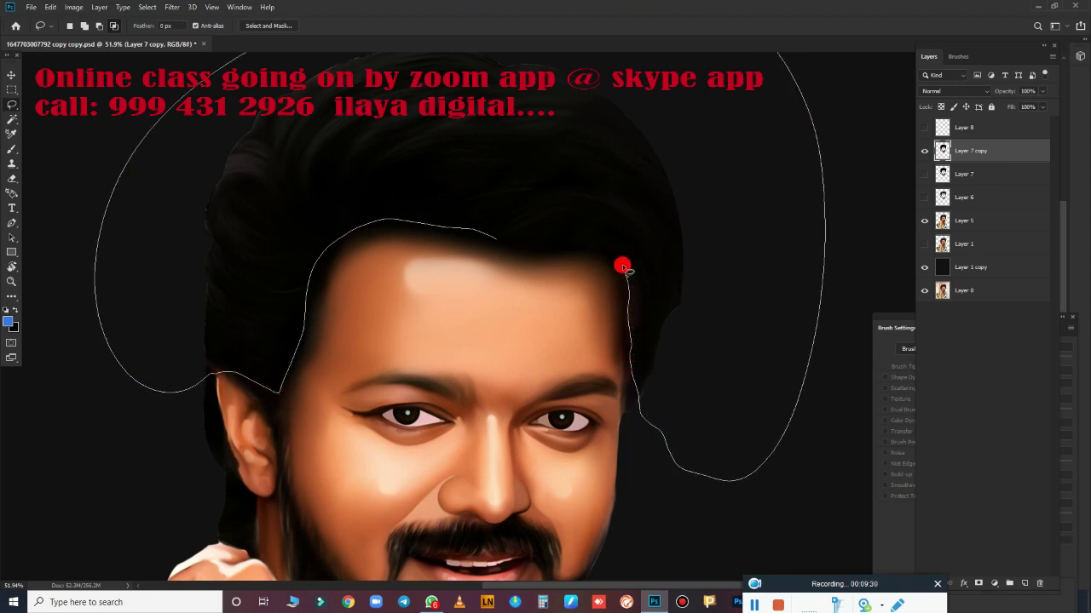
drag(587, 248, 504, 235)
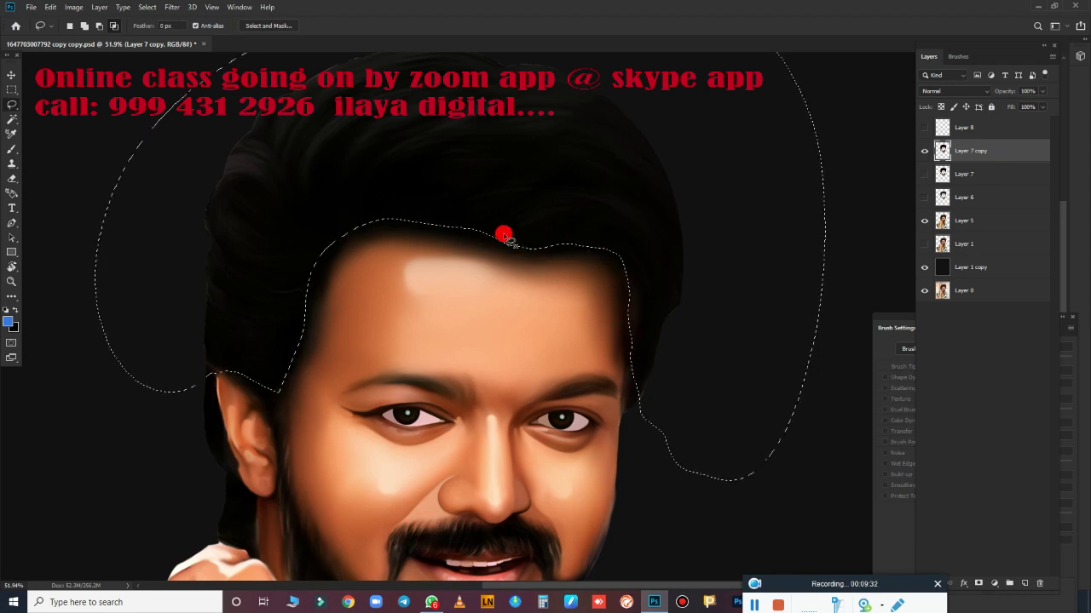
key(shift+F6)
text(15)
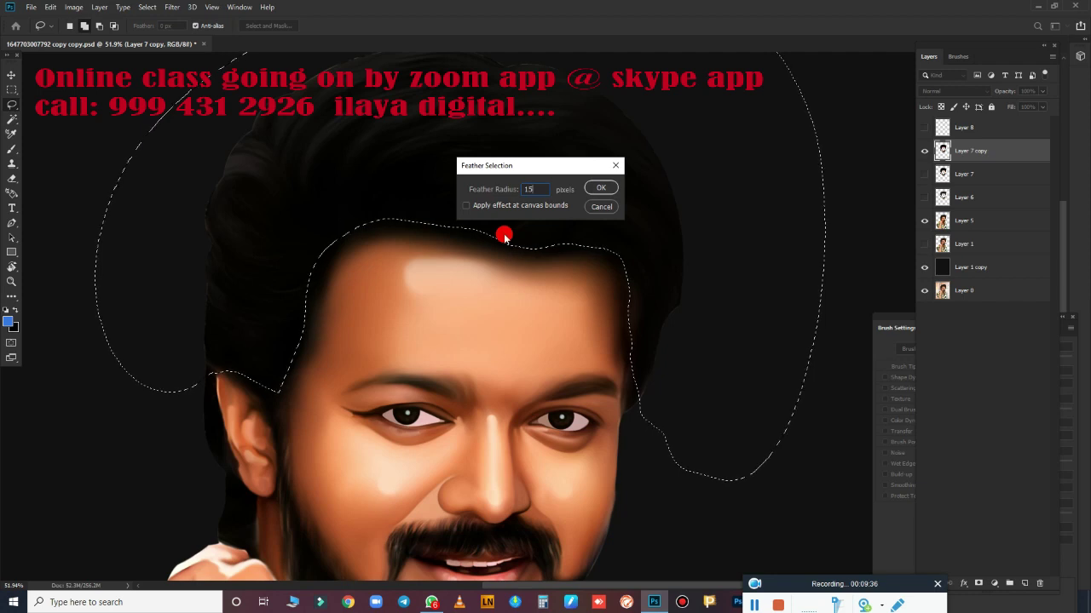
key(Return)
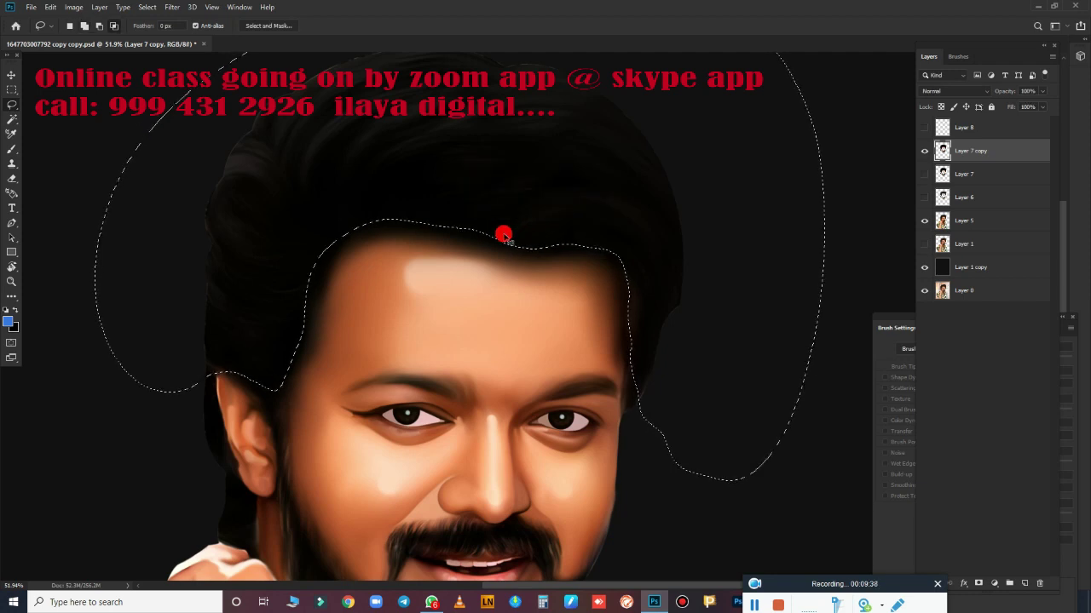
- Darken the selected hair with Hue/Saturation Lightness -69, then deselect
key(ctrl+u)
drag(817, 343, 772, 358)
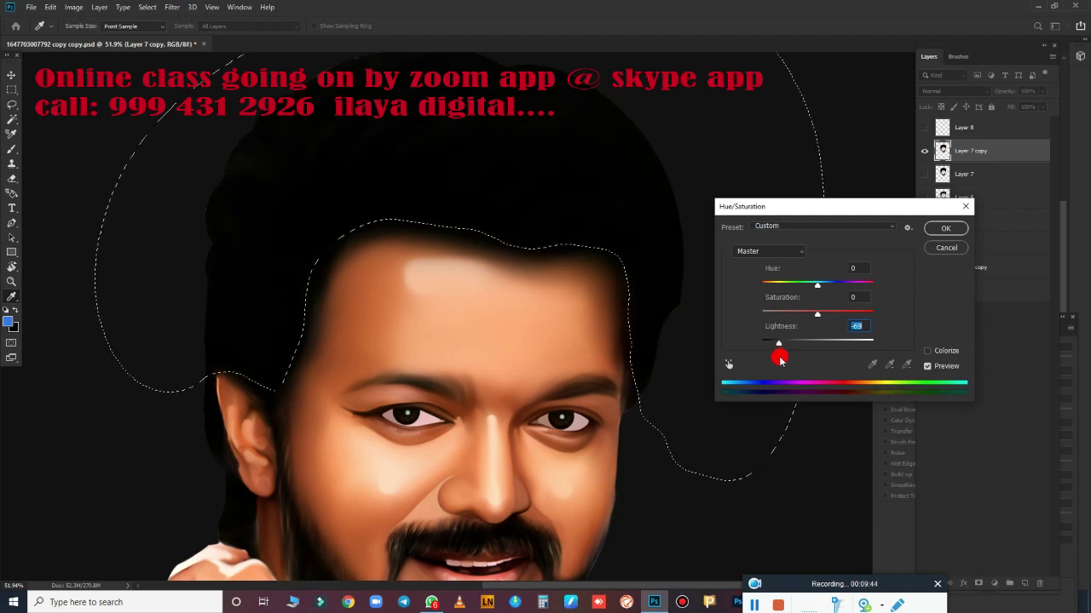
click(945, 230)
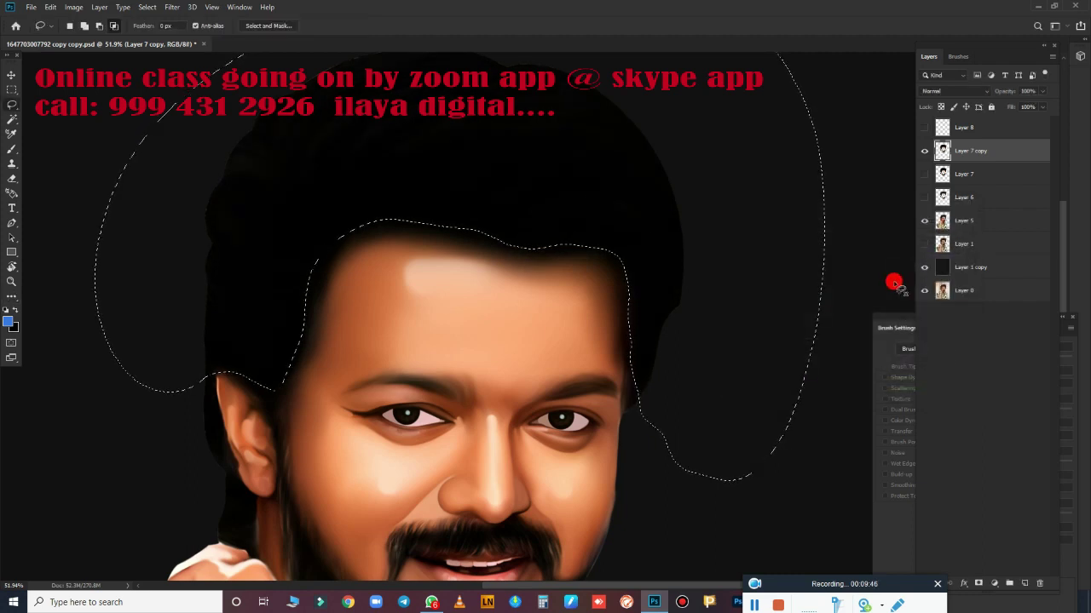
key(ctrl+d)
- Show Layer 8's blue highlights again and zoom around to inspect the hair
scroll(714, 378, down, 3)
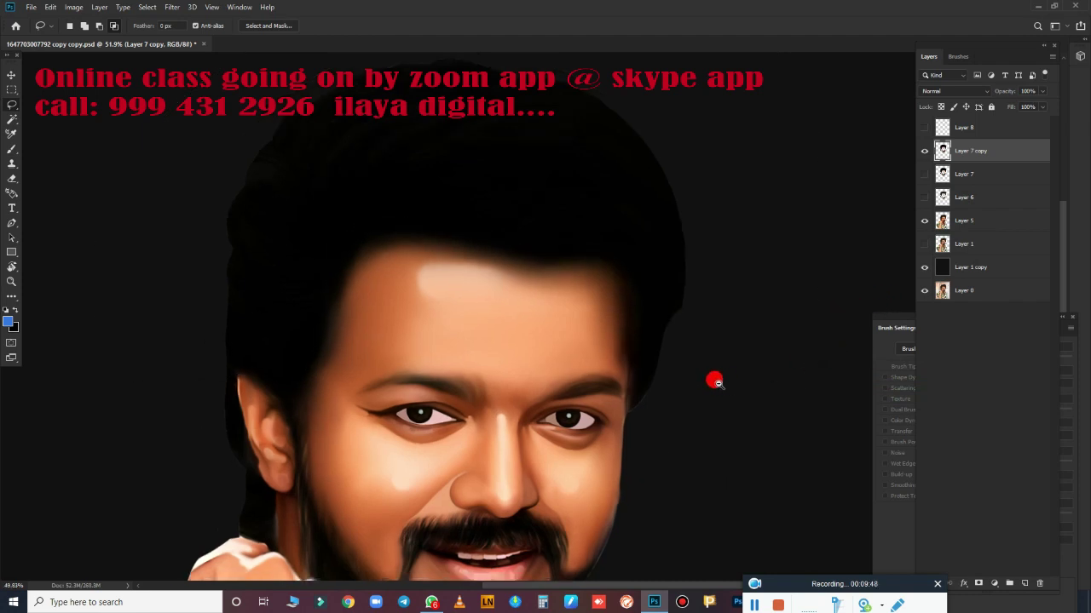
scroll(670, 369, up, 1)
click(924, 128)
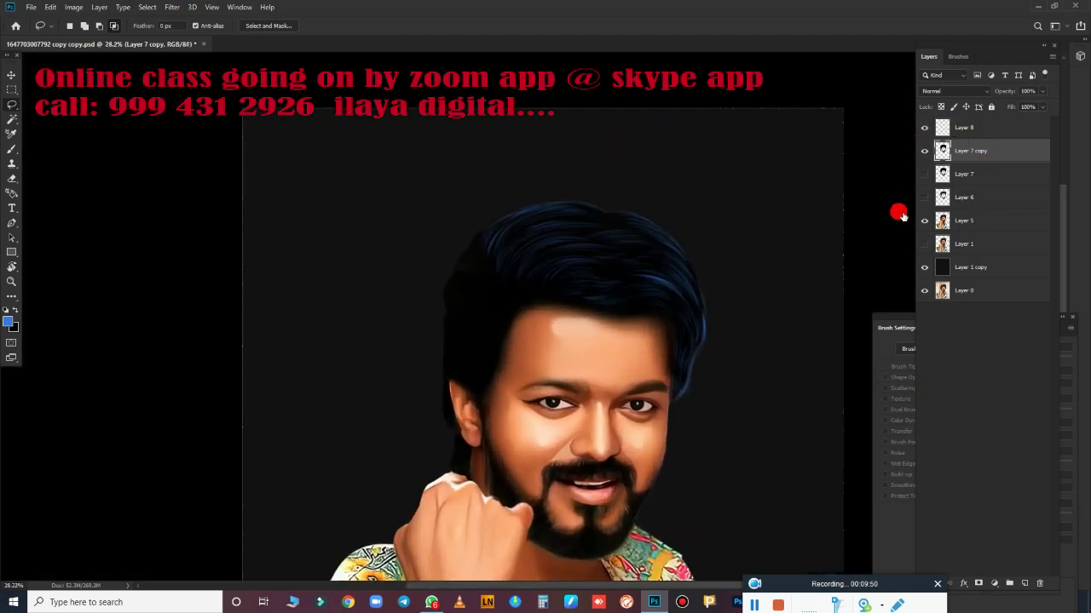
scroll(732, 360, down, 2)
scroll(704, 369, up, 2)
scroll(728, 384, up, 1)
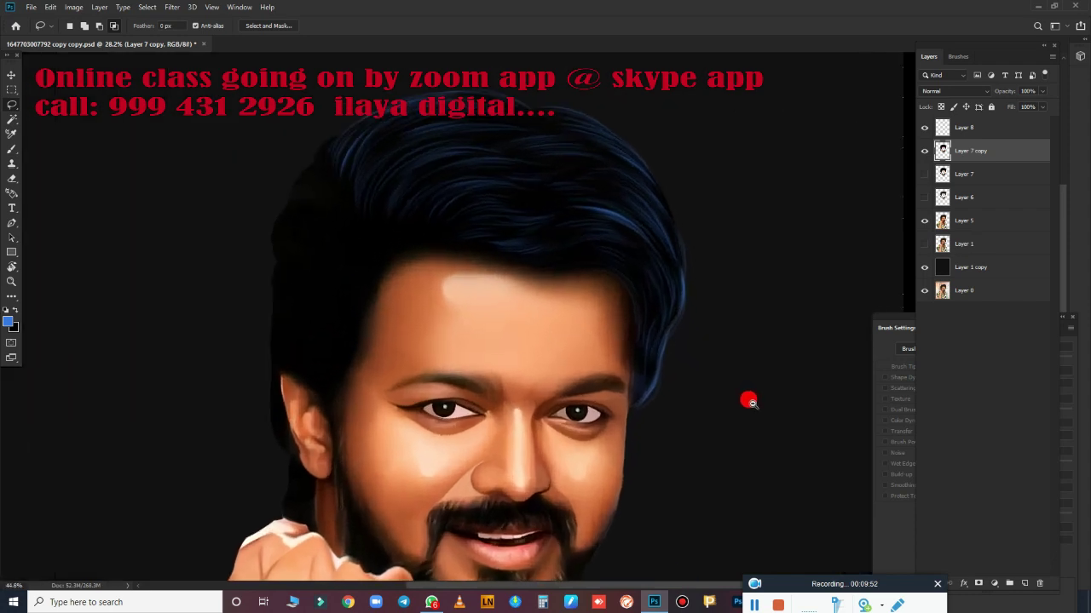
scroll(750, 400, up, 1)
scroll(733, 358, down, 1)
scroll(746, 409, up, 1)
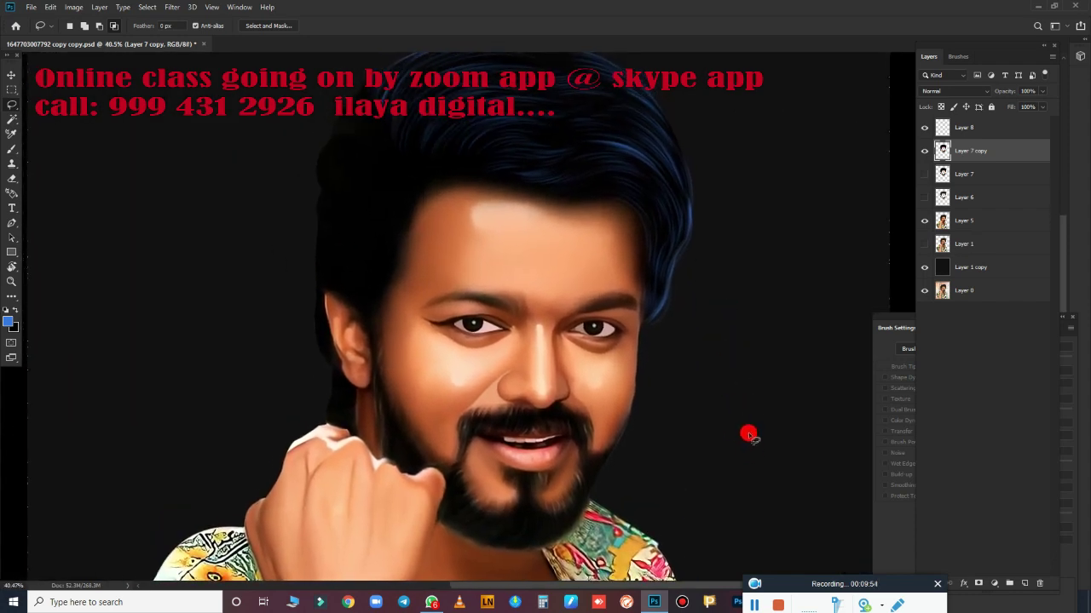
scroll(554, 257, up, 1)
scroll(570, 275, up, 2)
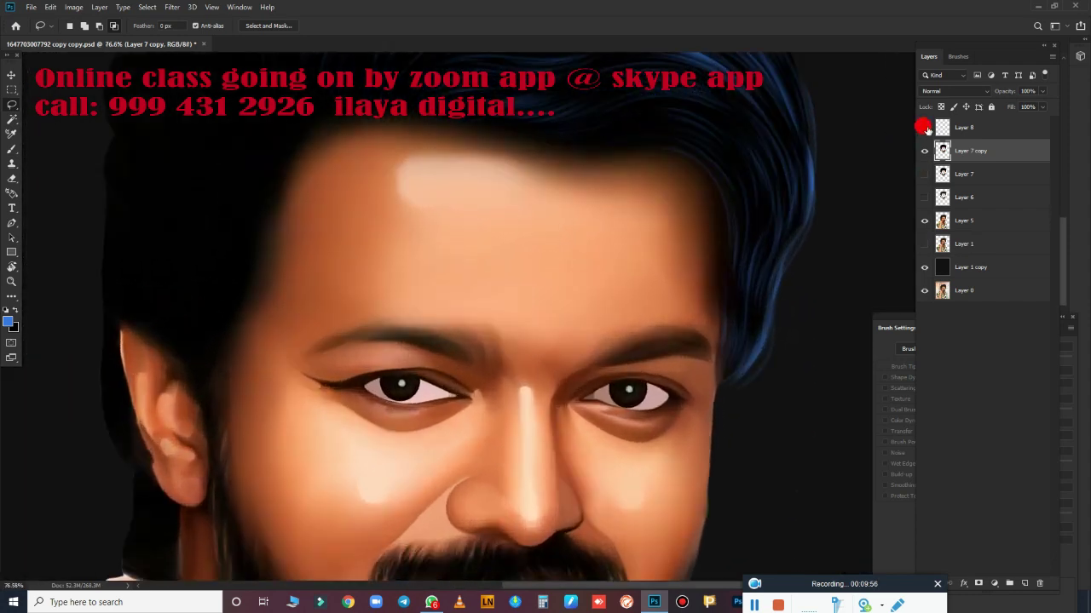
scroll(788, 270, down, 3)
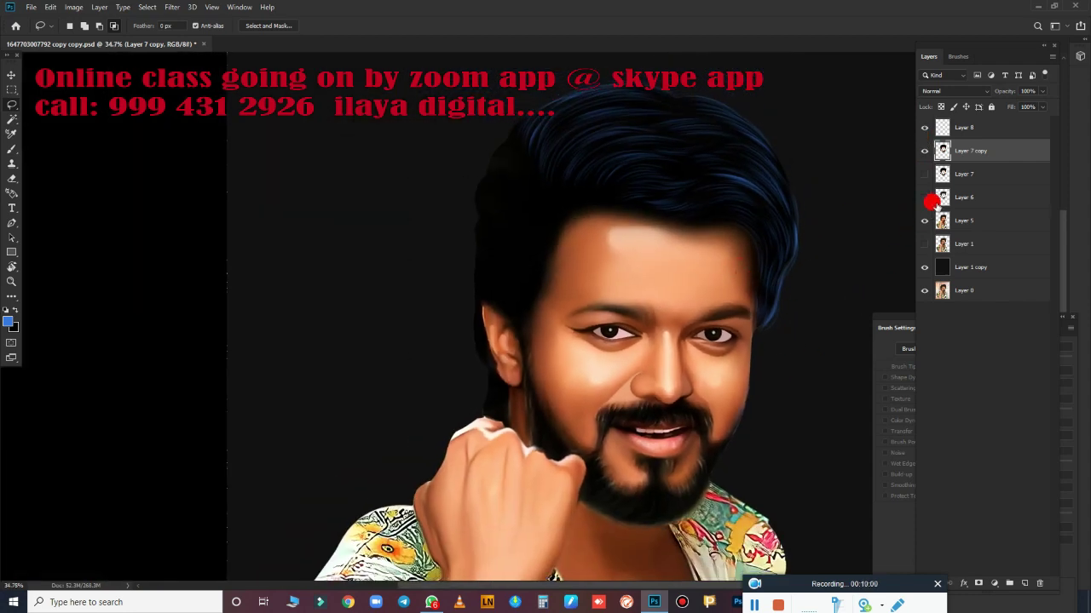
- Toggle Layer 7 copy's visibility to compare the textured and dark smooth hair
click(924, 151)
click(925, 127)
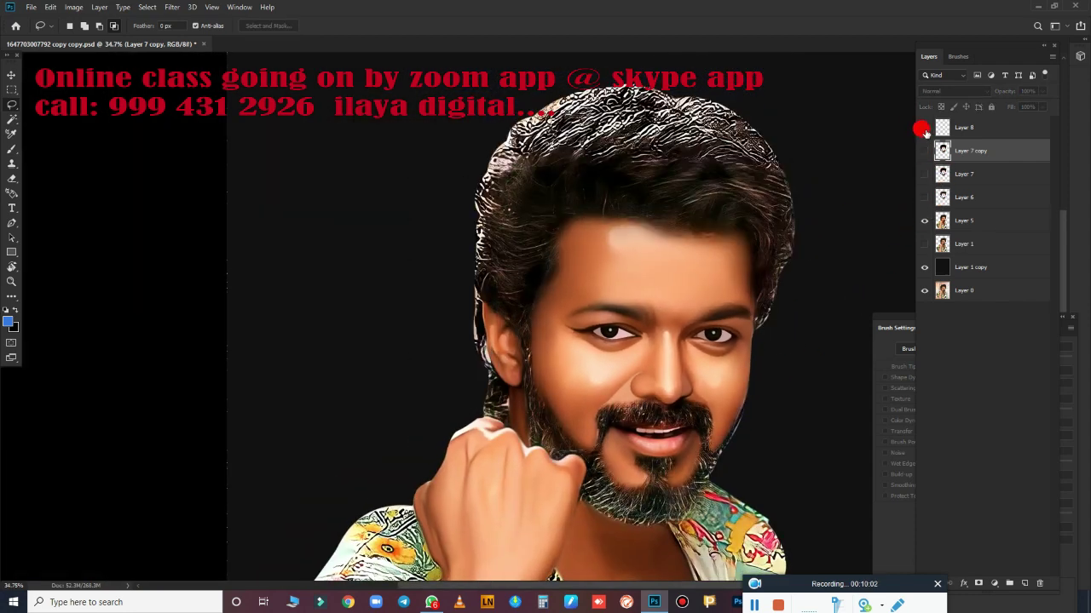
click(924, 151)
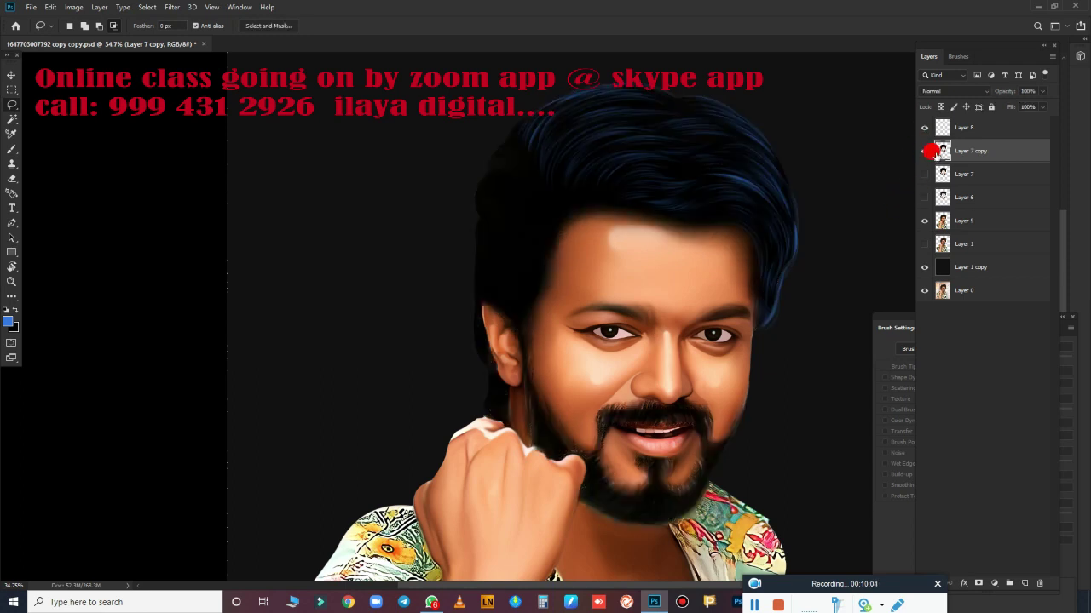
click(924, 174)
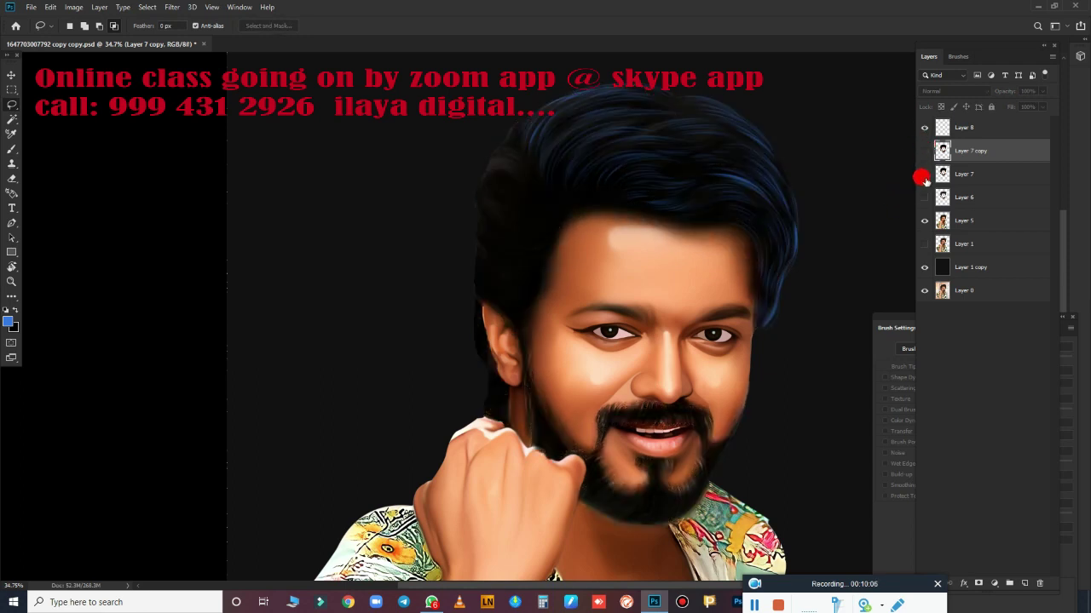
- Hide and re-show Layer 7's dark hair to compare, then zoom in on the hair
scroll(657, 287, up, 2)
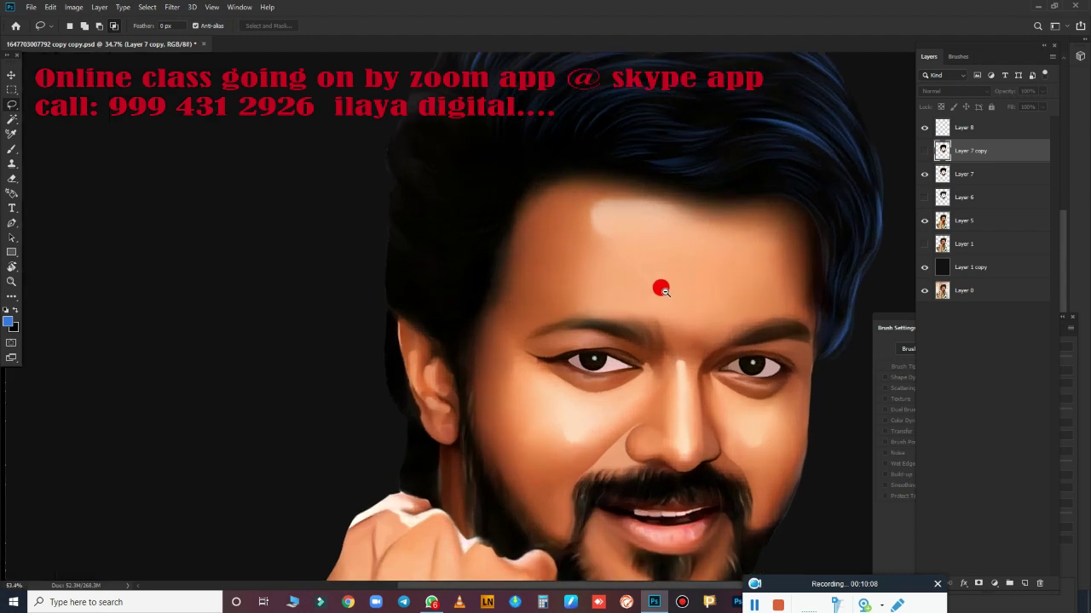
scroll(674, 287, up, 2)
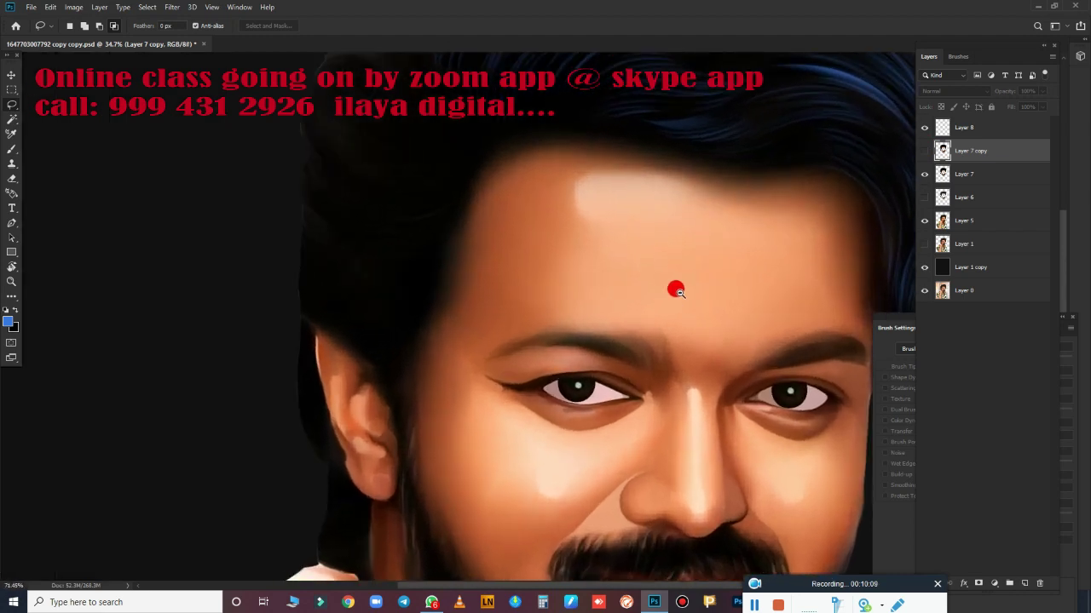
click(923, 174)
click(923, 176)
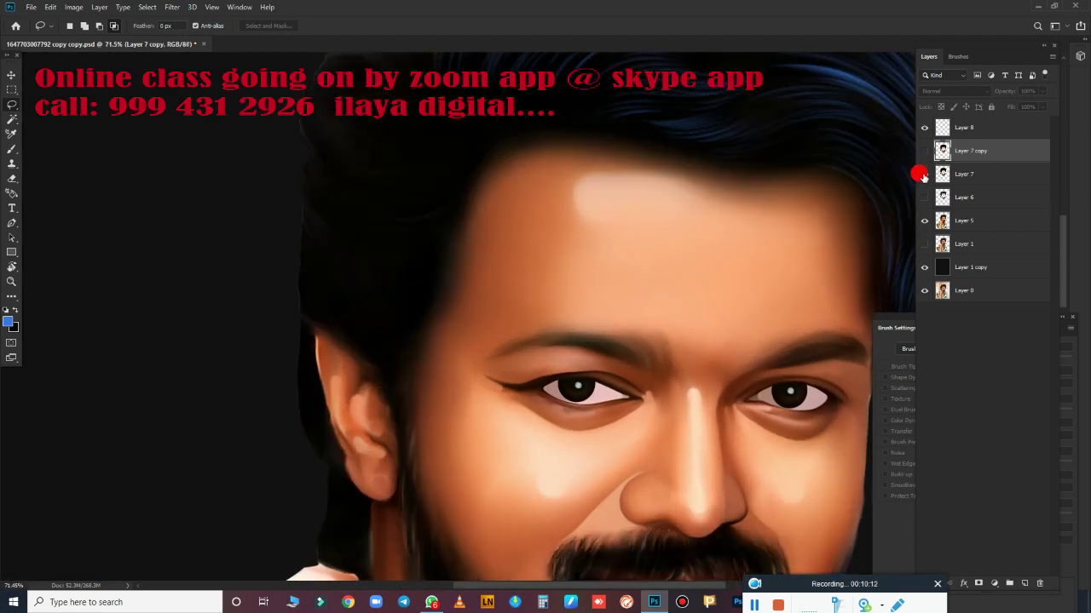
scroll(523, 352, up, 1)
scroll(475, 312, up, 1)
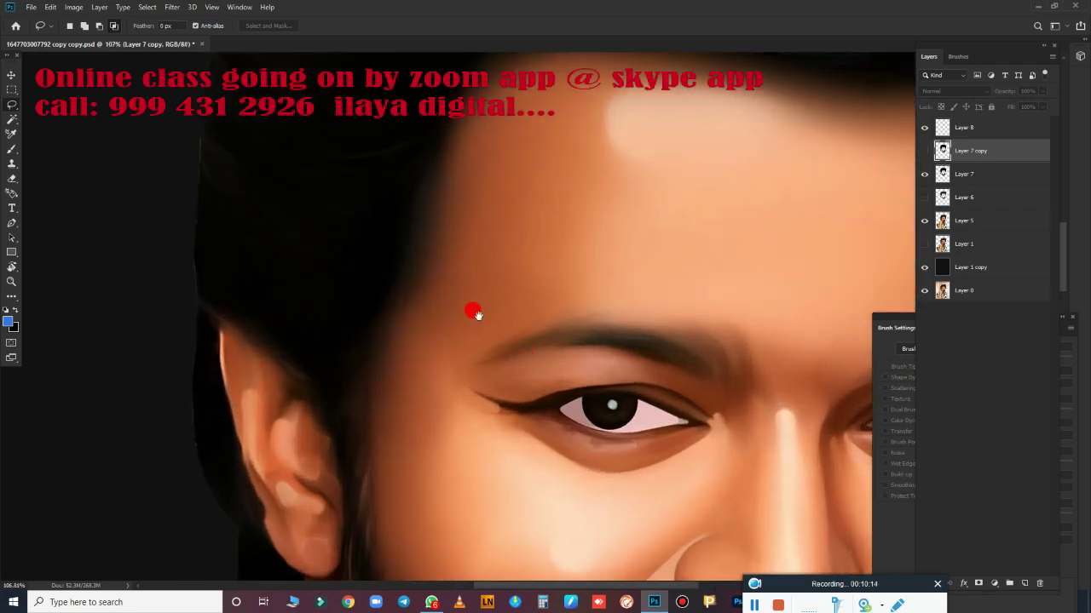
scroll(509, 370, up, 2)
scroll(520, 377, up, 1)
scroll(477, 383, up, 2)
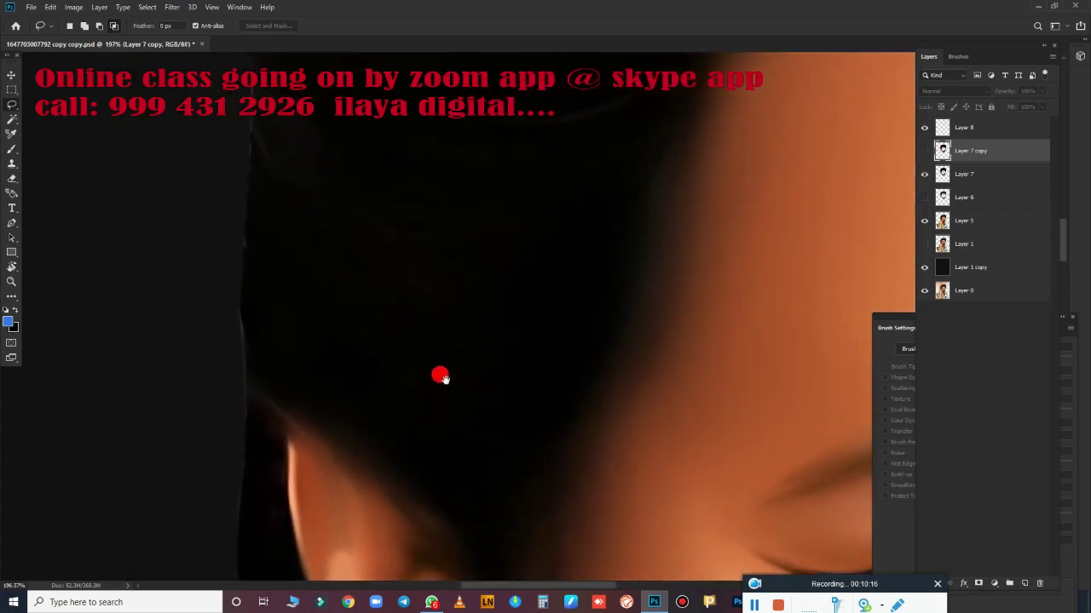
- Select Layer 8 and brush the first curved blue strands down the hair edge above the ear
key(b)
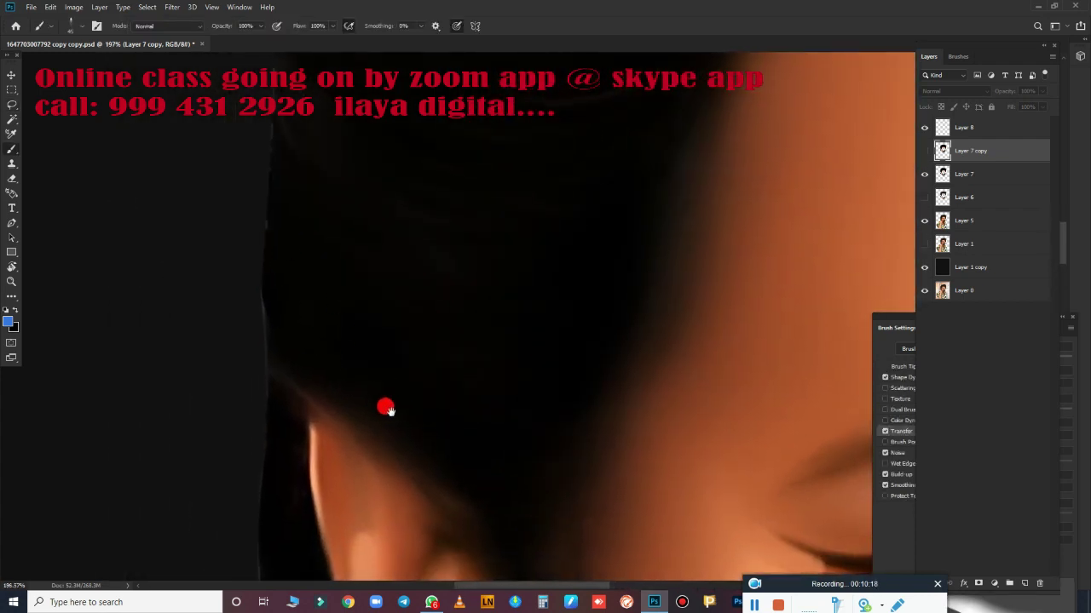
drag(385, 409, 293, 407)
click(995, 127)
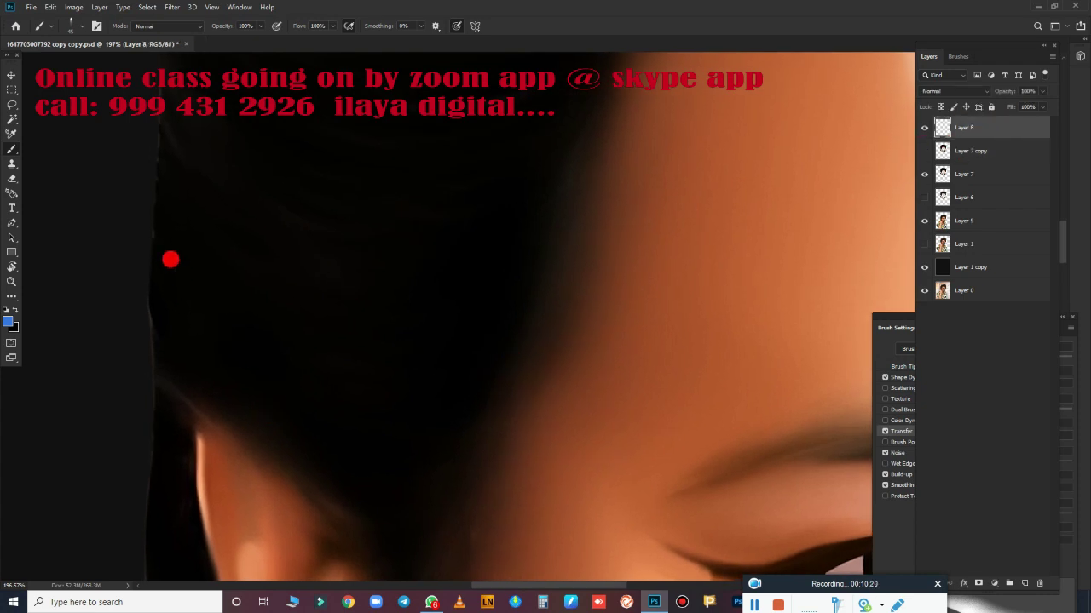
drag(155, 230, 215, 254)
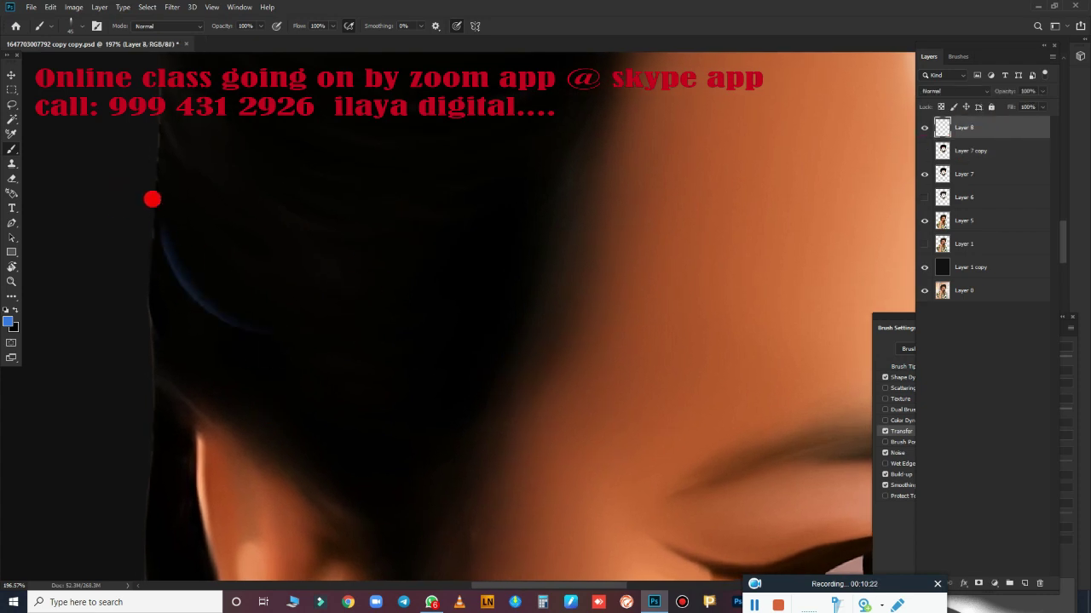
drag(154, 223, 248, 324)
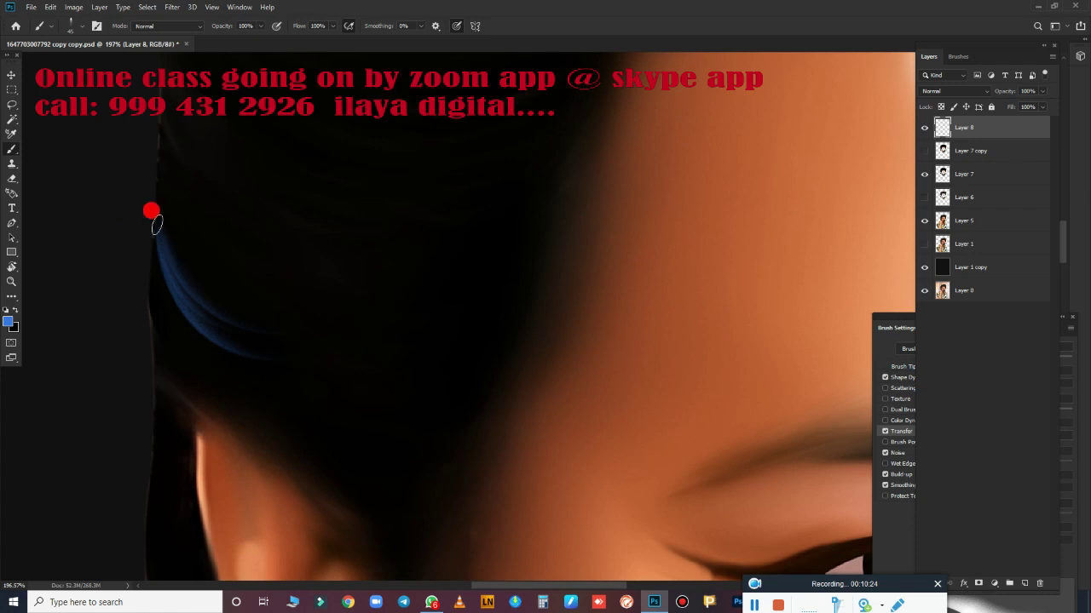
drag(151, 212, 247, 371)
- Widen and brighten the blue band, extending it down toward the ear
drag(162, 332, 182, 302)
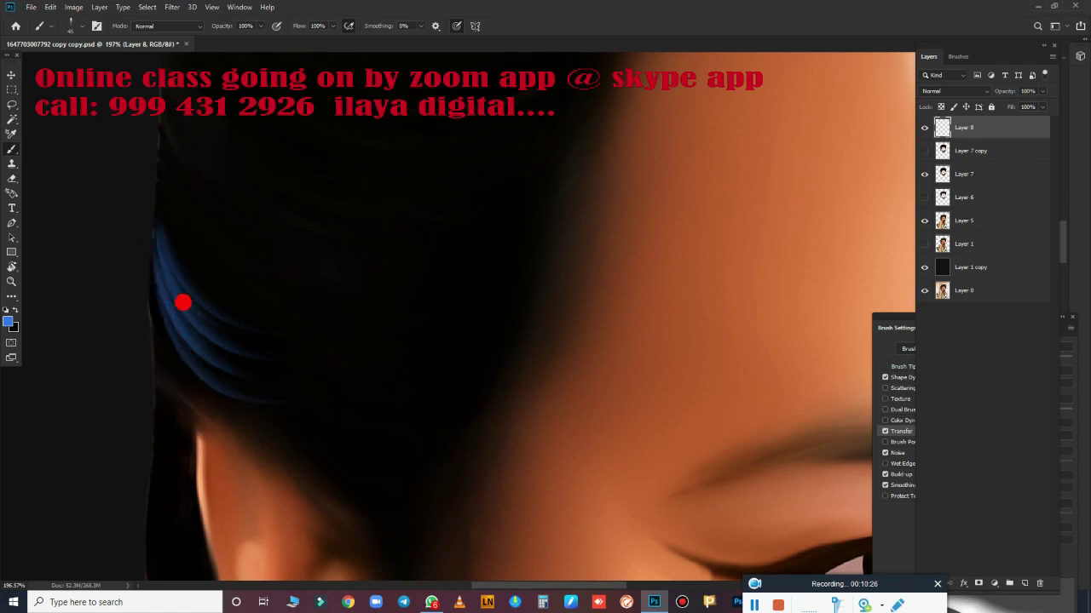
drag(153, 231, 281, 418)
drag(150, 284, 238, 426)
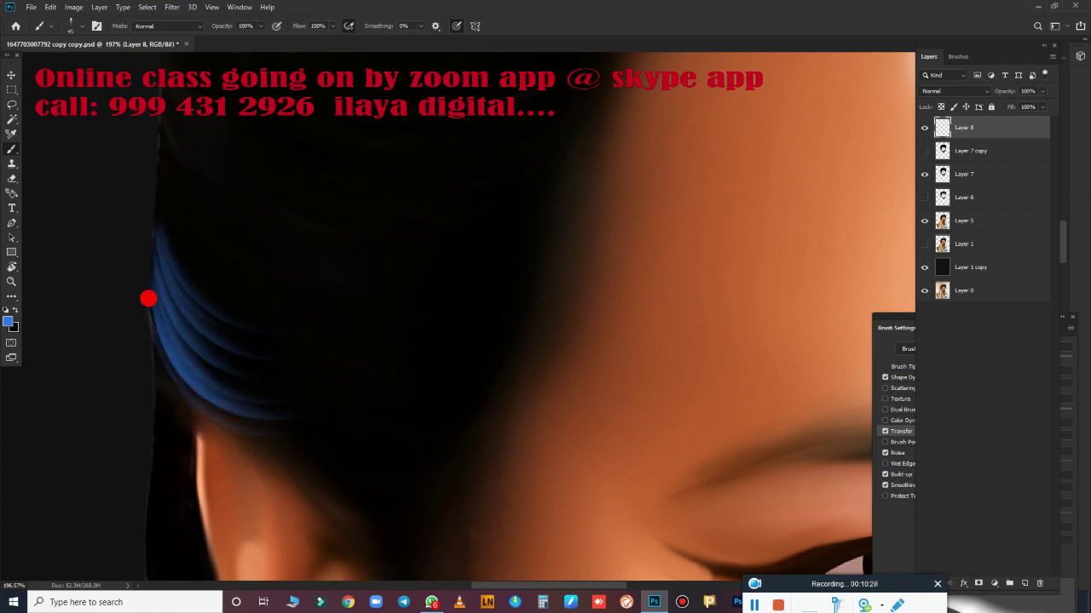
drag(145, 296, 273, 397)
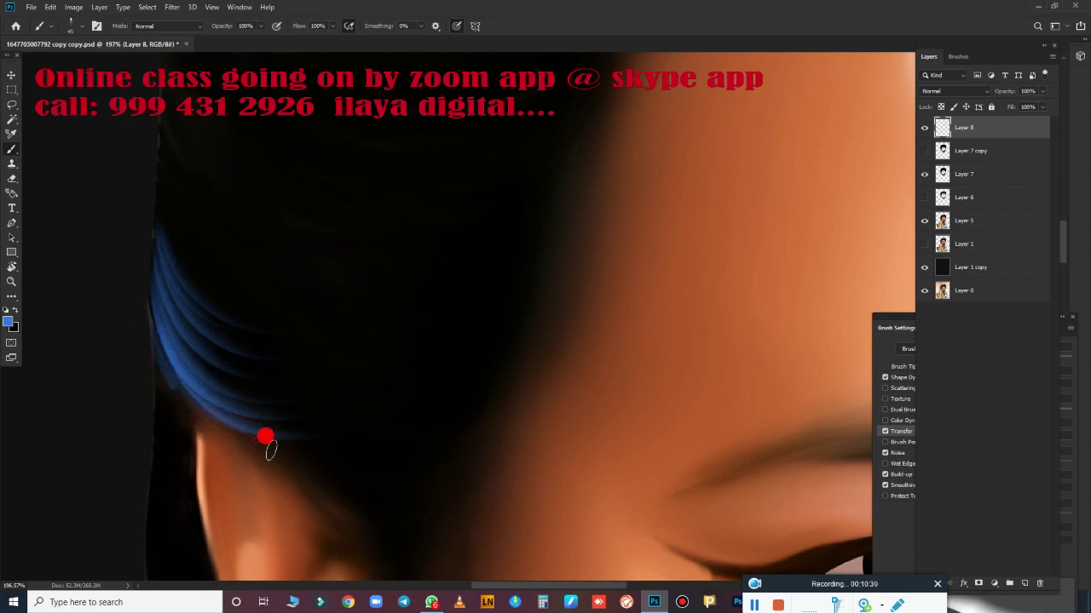
drag(156, 363, 336, 460)
- Paint blue strands along the upper hair edge, undoing one overly bright stroke
drag(476, 297, 604, 568)
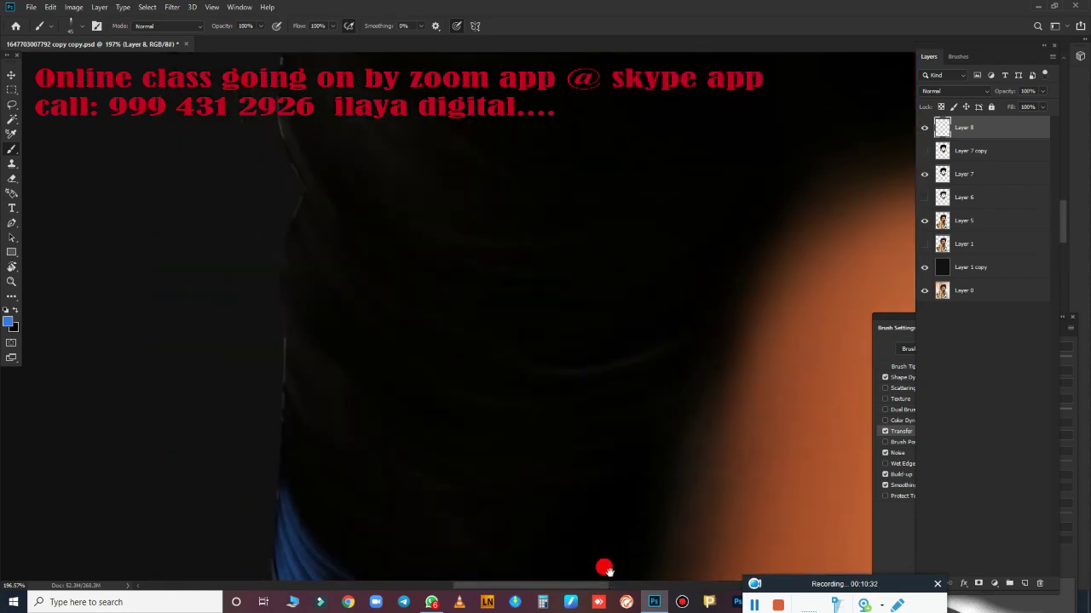
drag(295, 177, 667, 314)
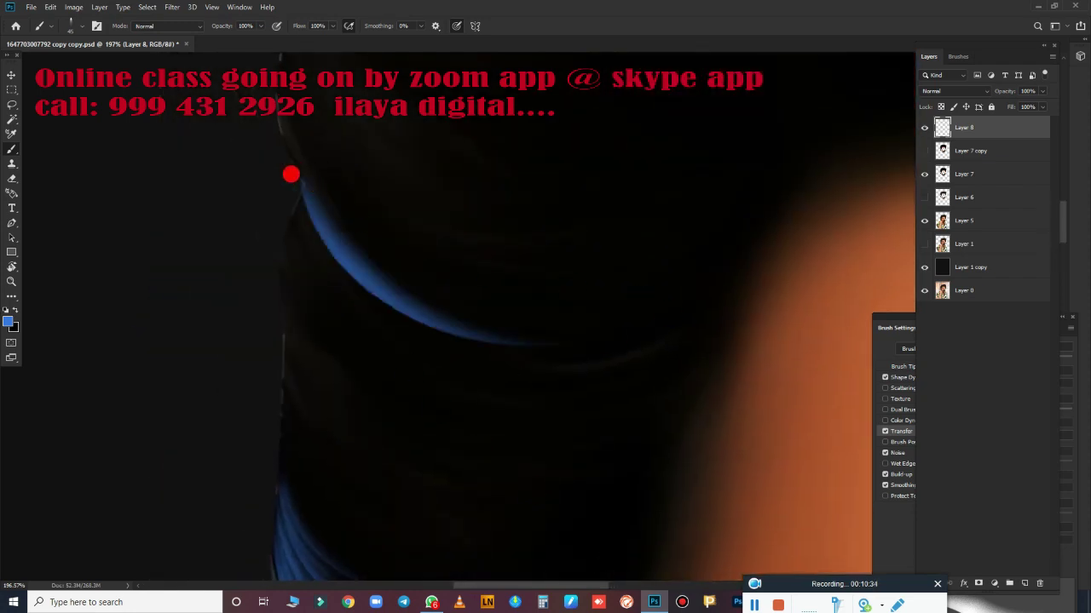
key(ctrl+z)
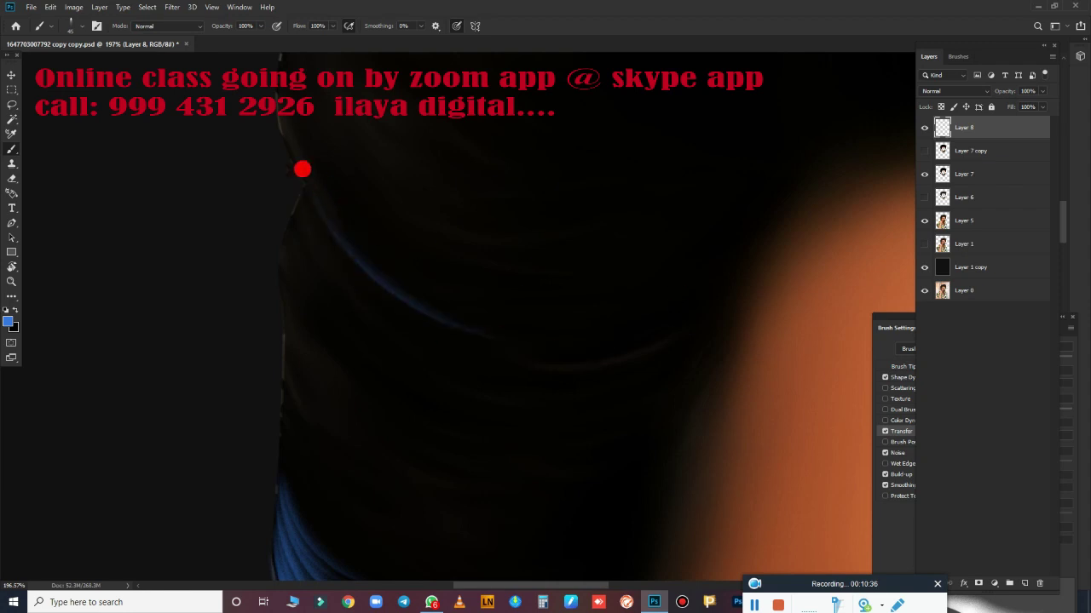
drag(302, 168, 446, 318)
drag(288, 167, 435, 332)
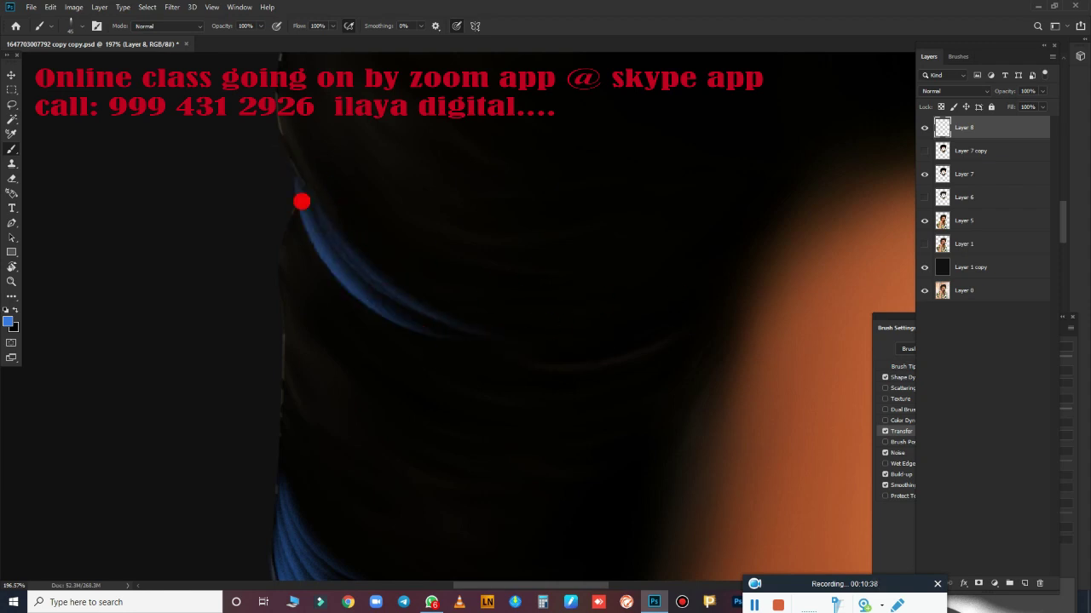
drag(292, 231, 377, 284)
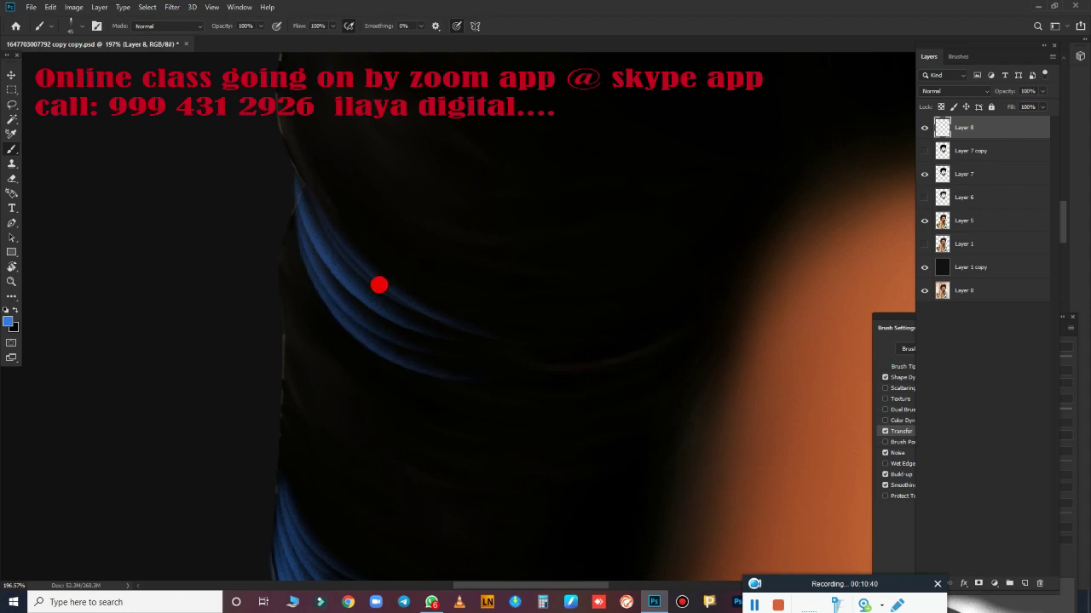
mouse_move(292, 213)
mouse_down()
mouse_move(503, 416)
mouse_move(474, 255)
mouse_up()
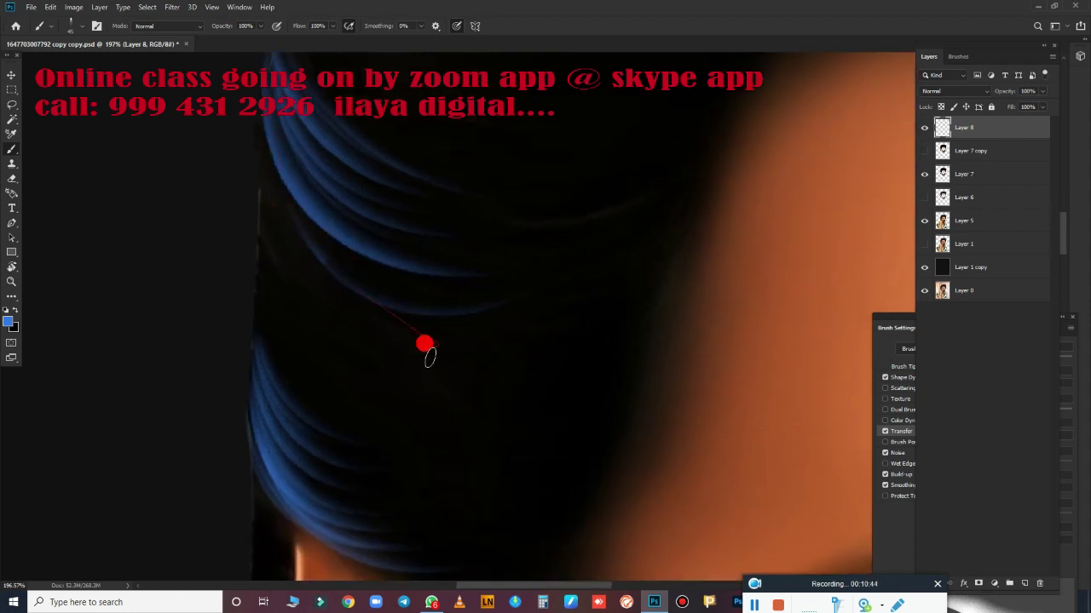
- Add curved blue strands across the middle of the hair and along the lower curve
mouse_move(426, 343)
mouse_down()
mouse_move(302, 241)
mouse_move(570, 304)
mouse_up()
drag(292, 248, 480, 382)
drag(309, 219, 525, 290)
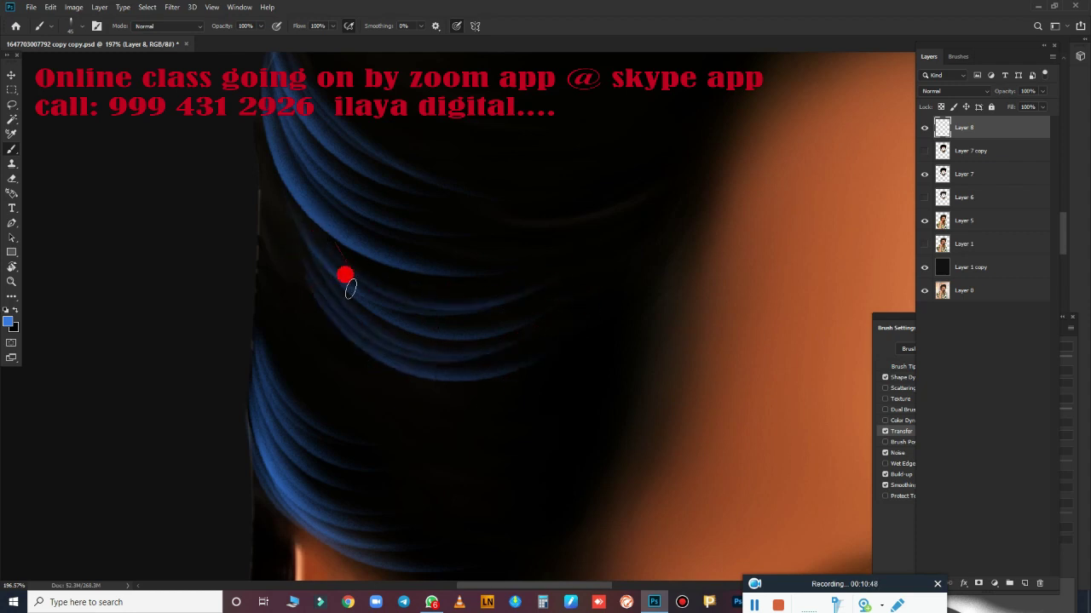
mouse_move(346, 280)
mouse_down()
mouse_move(512, 332)
mouse_move(555, 302)
mouse_up()
drag(288, 263, 506, 319)
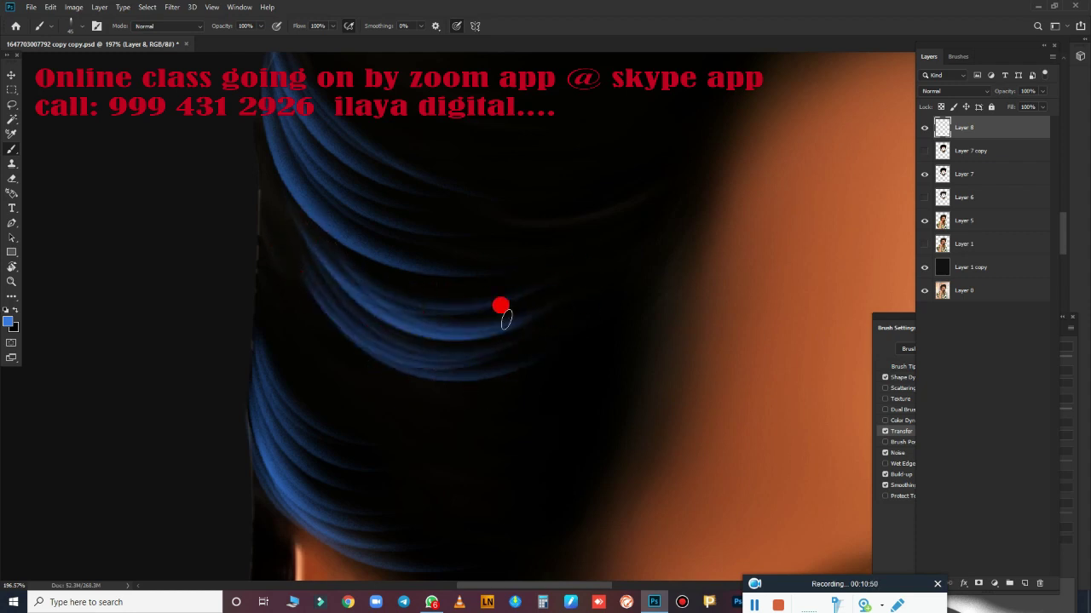
drag(299, 266, 451, 396)
- Fill the lower-left hair curve with more blue strands
drag(271, 265, 495, 397)
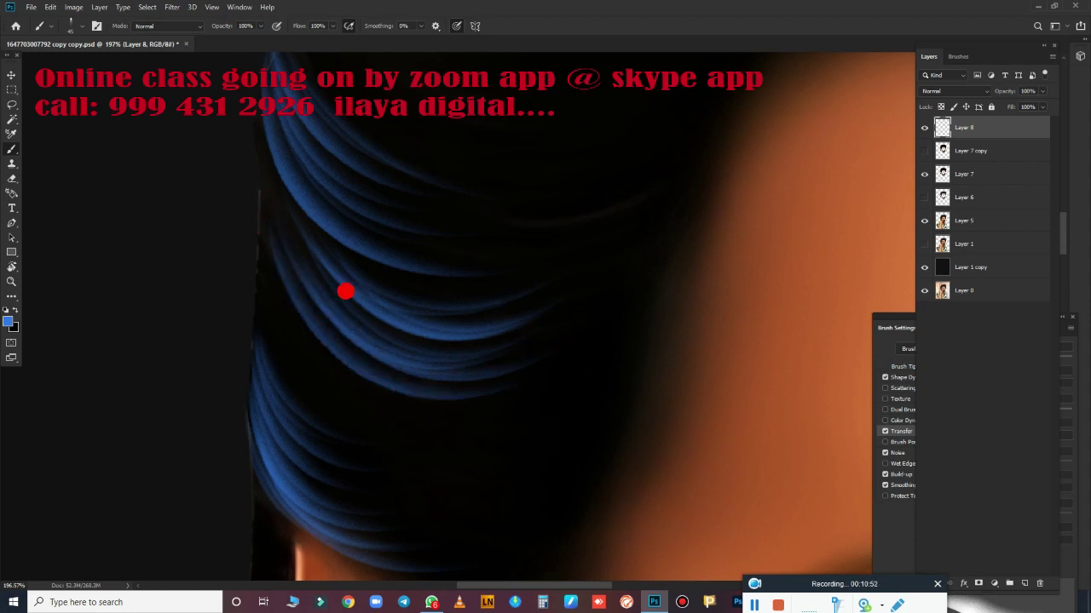
mouse_move(261, 226)
mouse_down()
mouse_move(431, 426)
mouse_move(486, 447)
mouse_move(477, 426)
mouse_up()
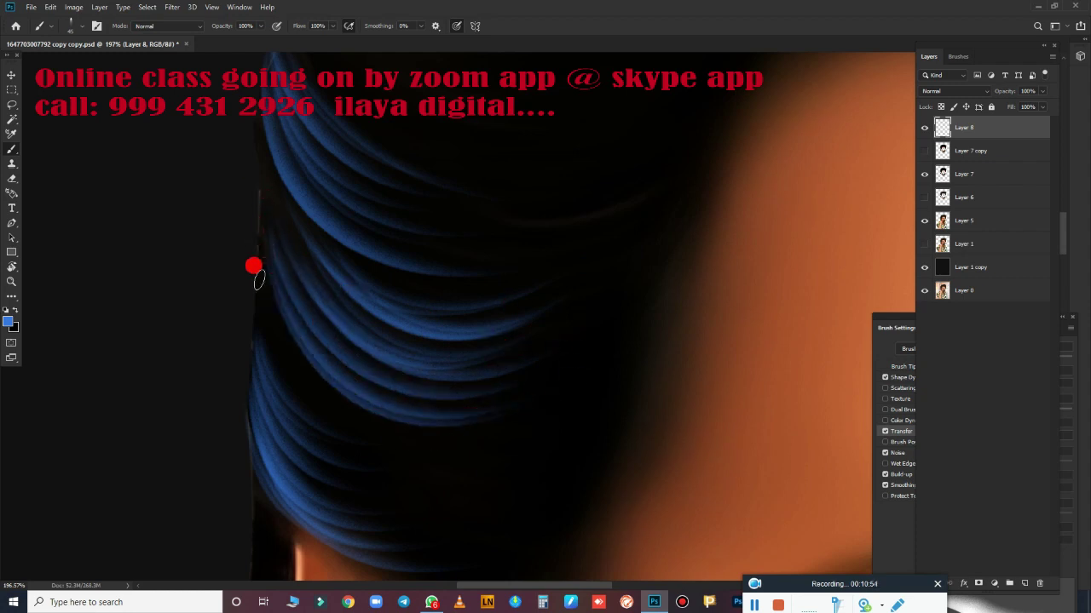
mouse_move(253, 266)
mouse_down()
mouse_move(453, 366)
mouse_move(462, 426)
mouse_up()
drag(246, 253, 497, 374)
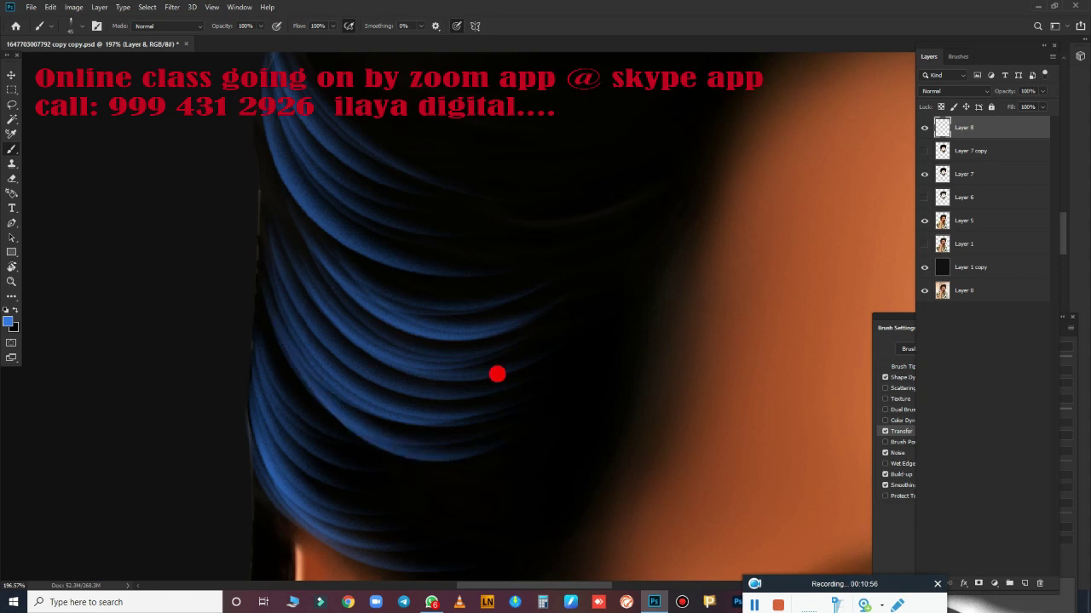
drag(290, 351, 503, 460)
drag(304, 316, 528, 430)
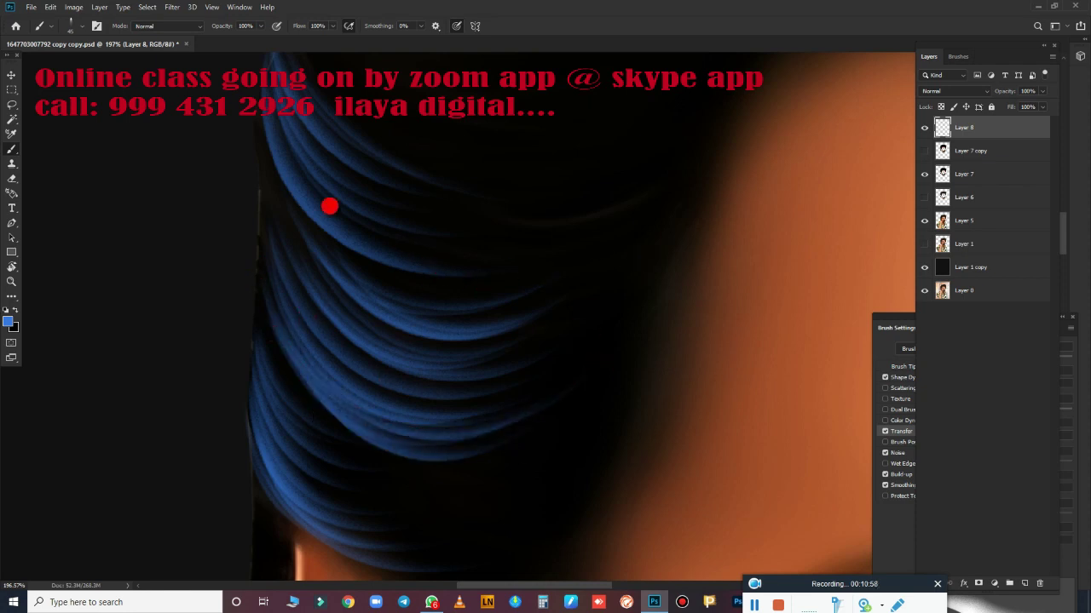
- Pan to the head's top and paint curved blue strands down its top-left and left edge
drag(536, 309, 479, 576)
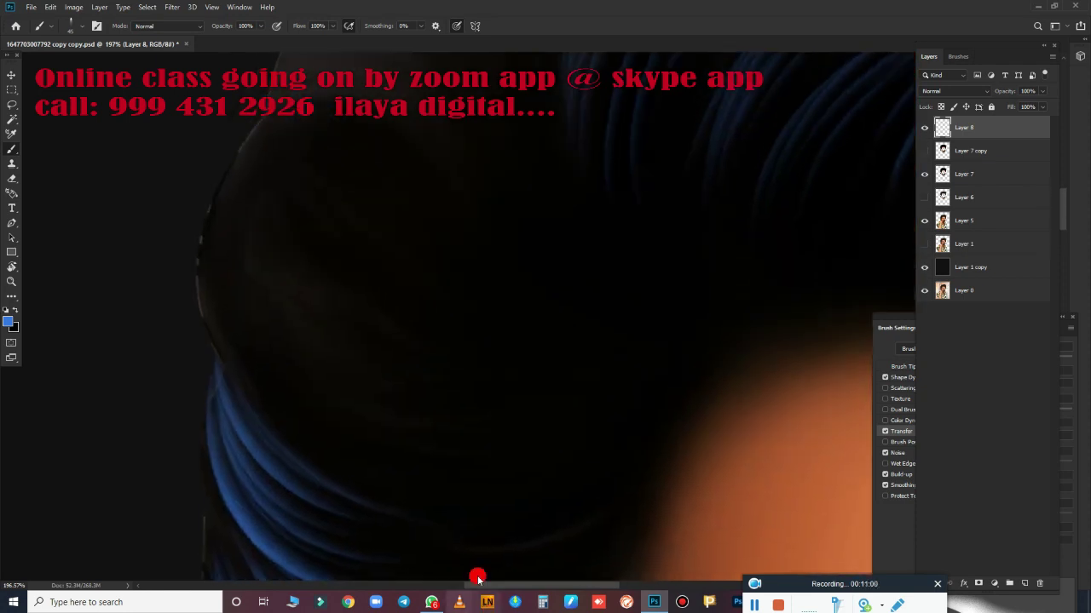
drag(249, 183, 407, 365)
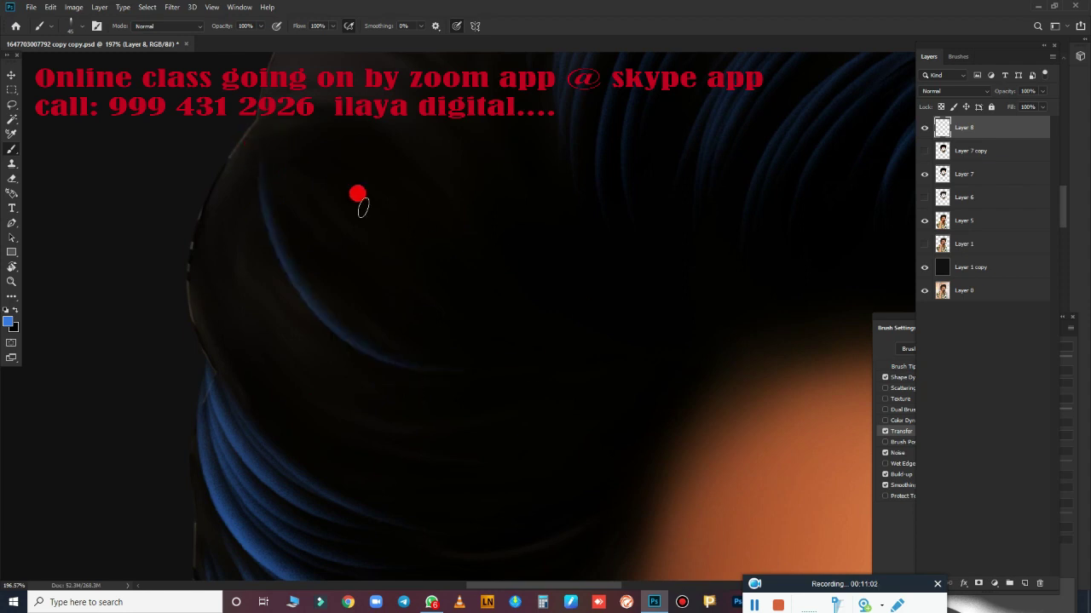
drag(249, 162, 352, 345)
drag(282, 146, 326, 383)
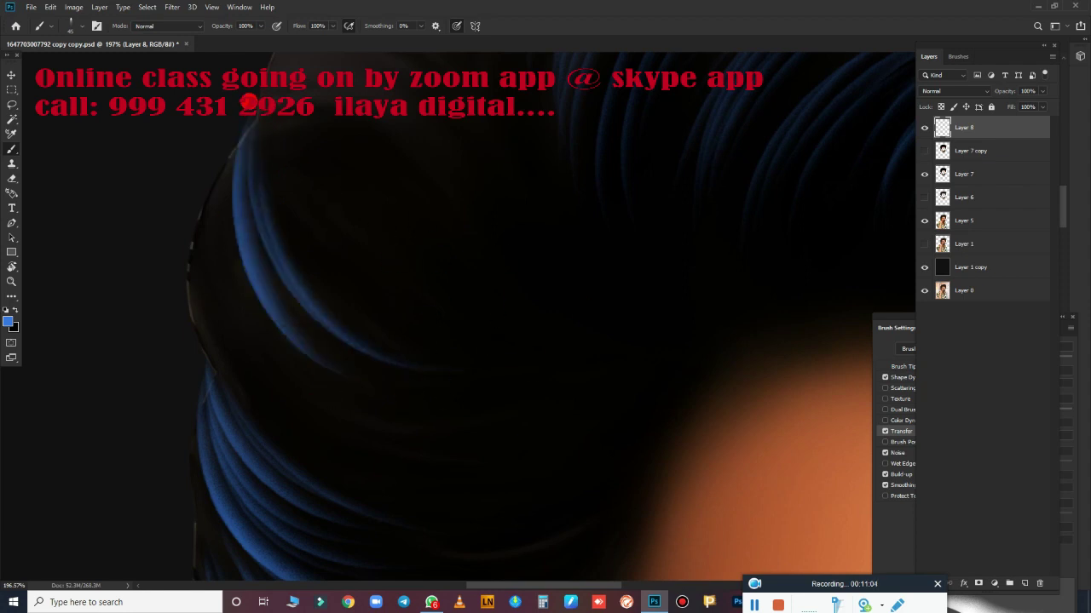
drag(246, 102, 457, 376)
drag(239, 118, 464, 332)
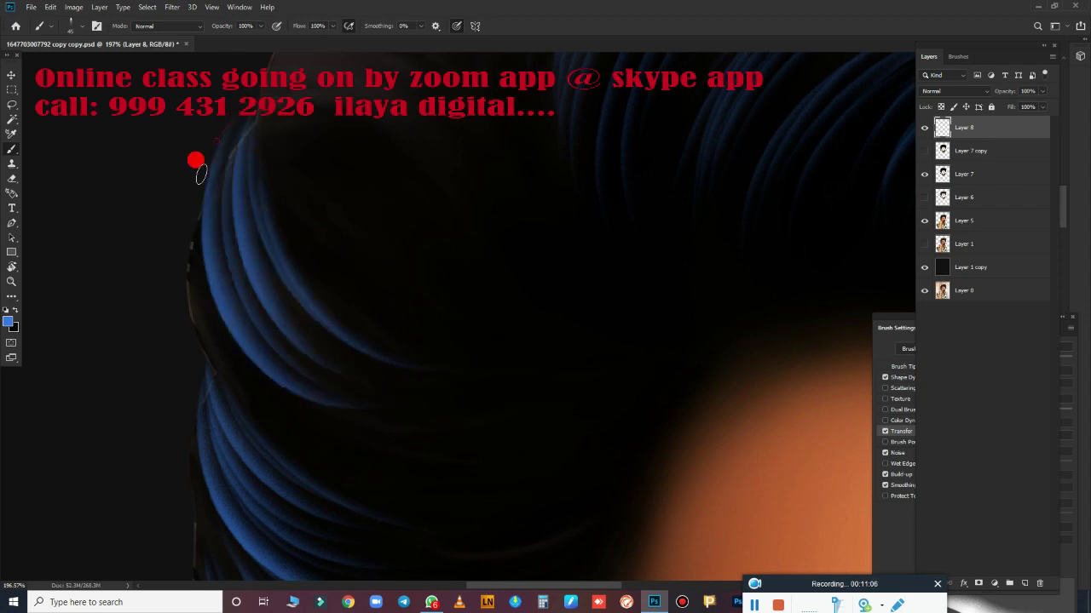
drag(201, 174, 350, 417)
drag(182, 236, 362, 431)
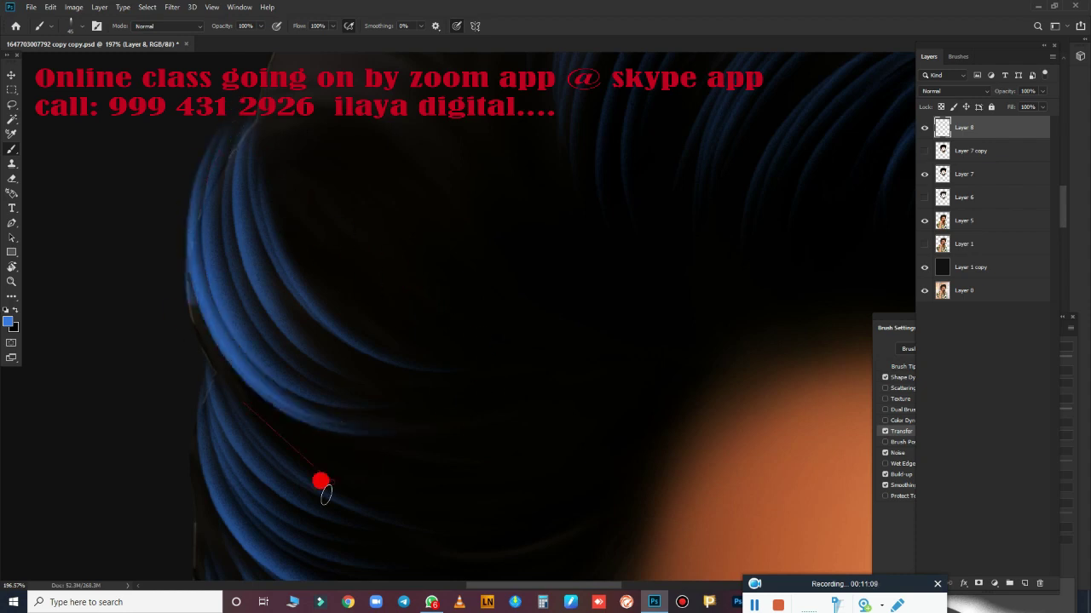
- Paint bright blue strands along the inner, middle and outer left hair arcs
mouse_move(433, 221)
mouse_down()
mouse_move(377, 419)
mouse_move(326, 280)
mouse_up()
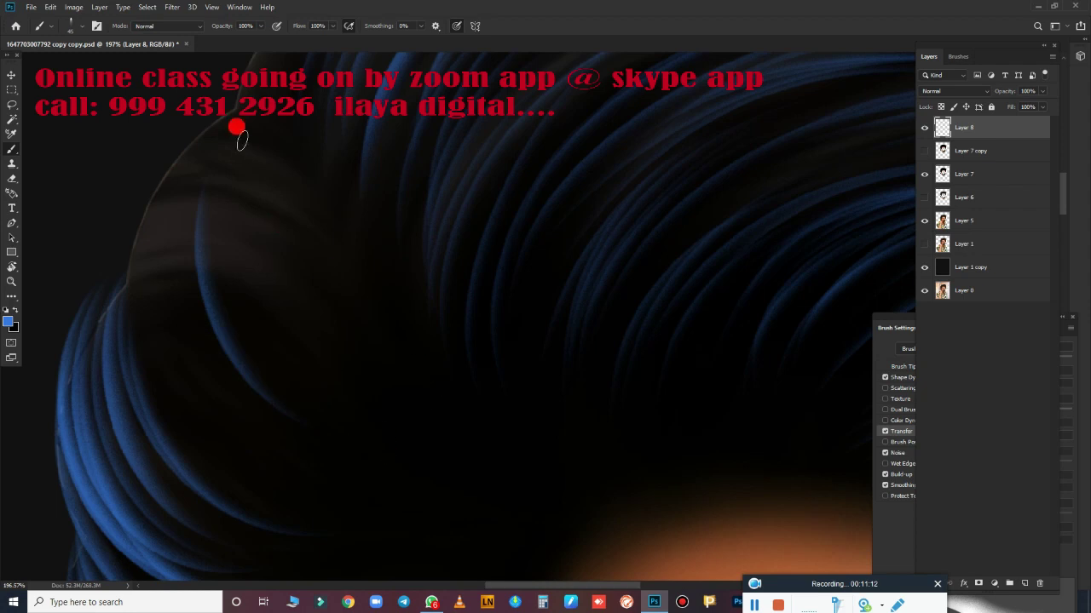
drag(197, 188, 286, 417)
drag(183, 153, 310, 477)
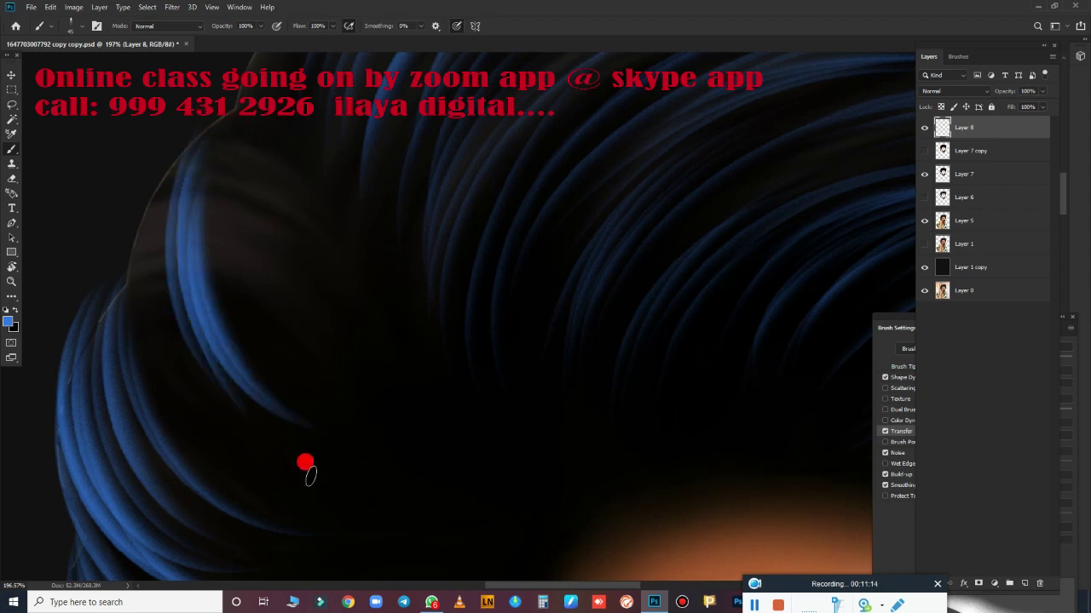
drag(201, 125, 226, 431)
drag(175, 155, 205, 397)
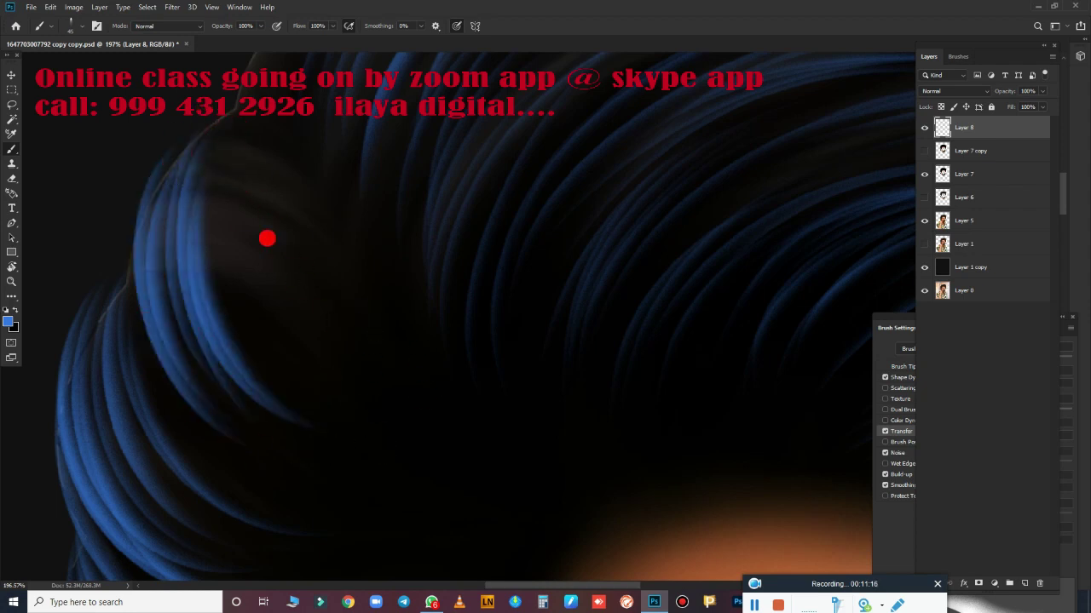
drag(226, 163, 341, 395)
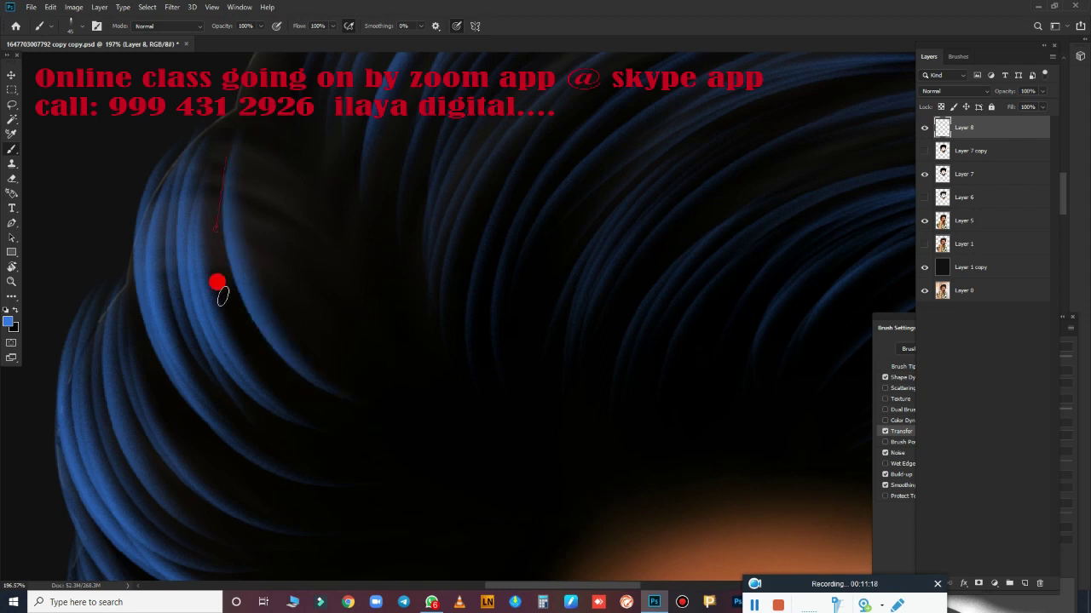
drag(221, 295, 311, 390)
drag(286, 150, 198, 399)
drag(260, 179, 371, 383)
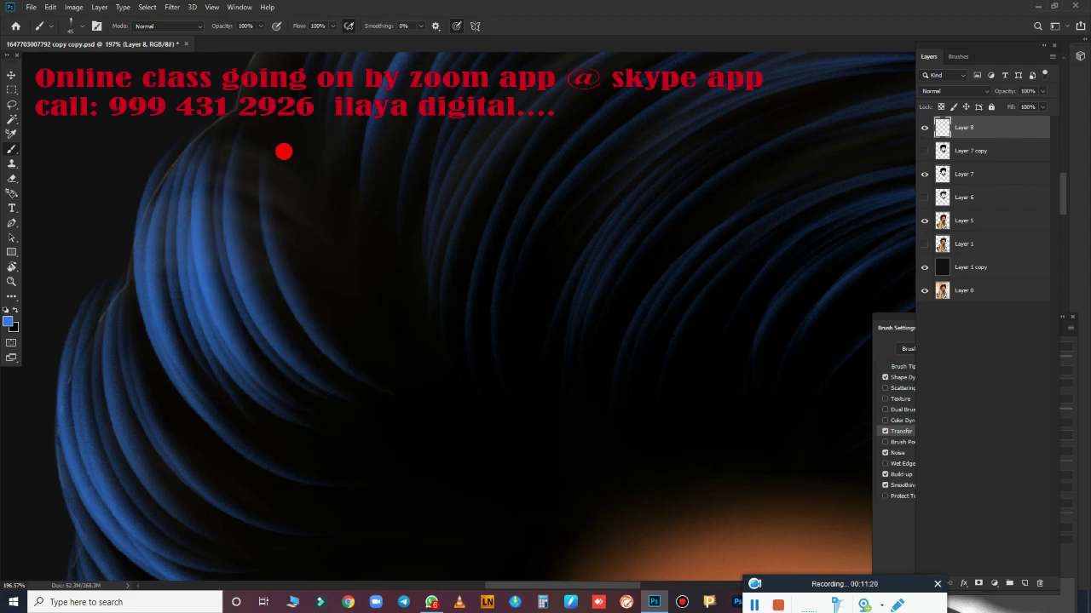
scroll(494, 389, down, 5)
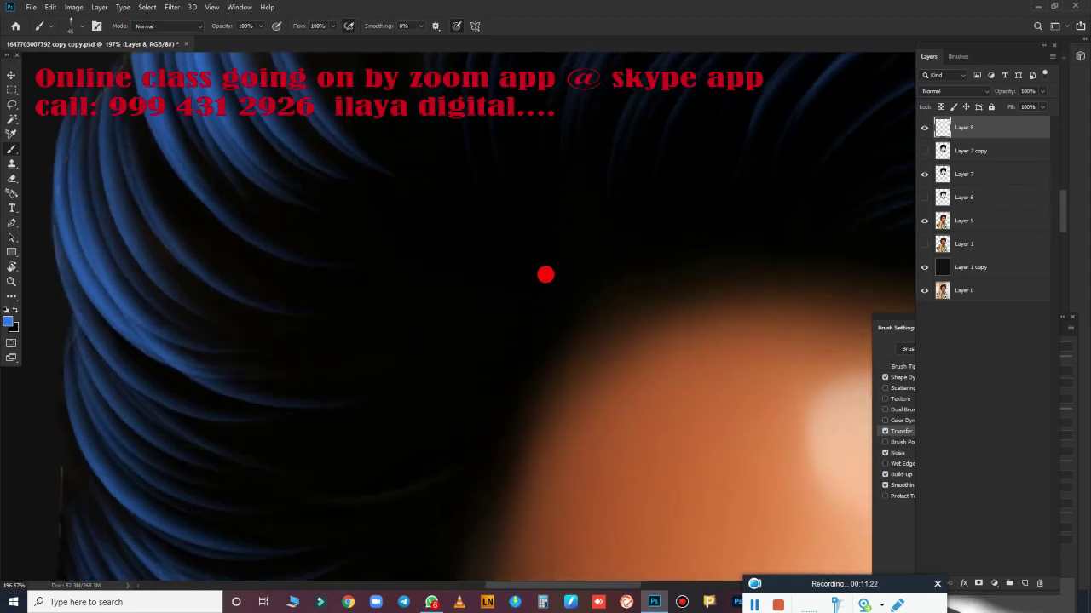
key(ctrl+0)
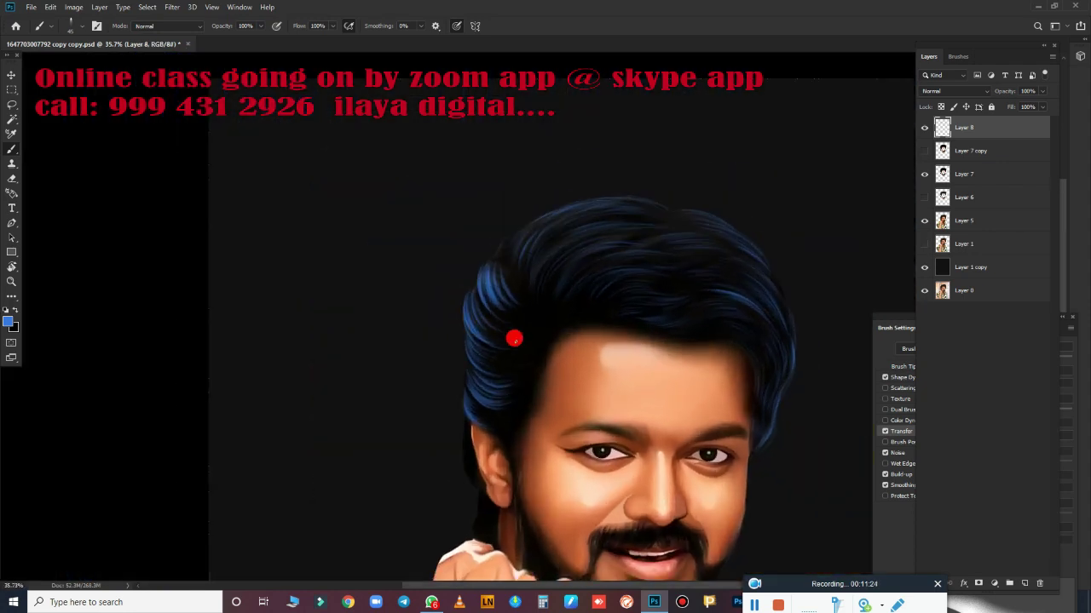
scroll(513, 338, up, 5)
scroll(603, 341, up, 3)
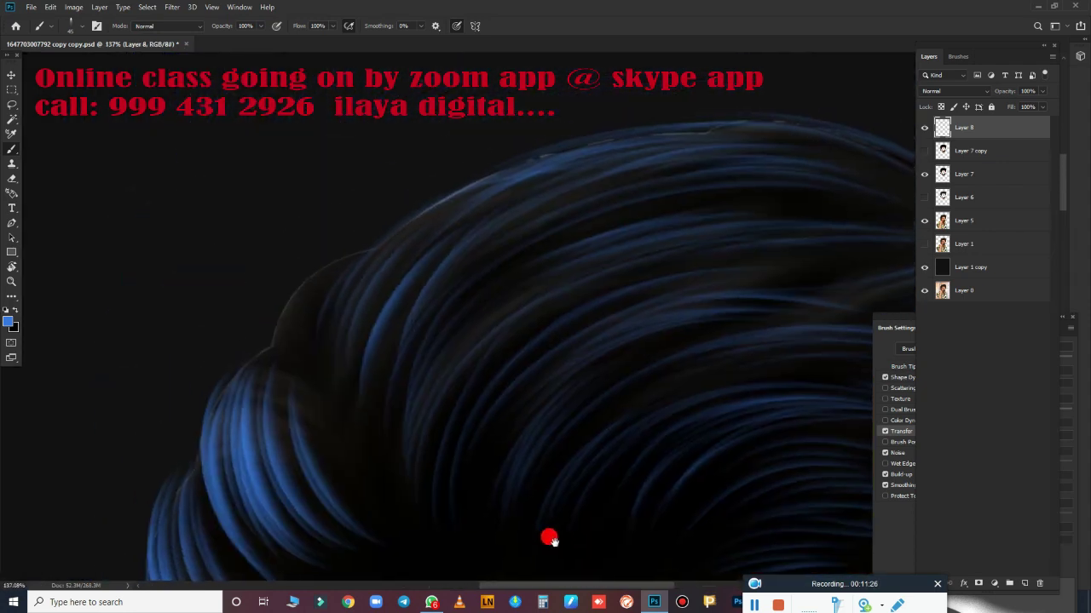
scroll(550, 512, up, 3)
scroll(372, 453, up, 2)
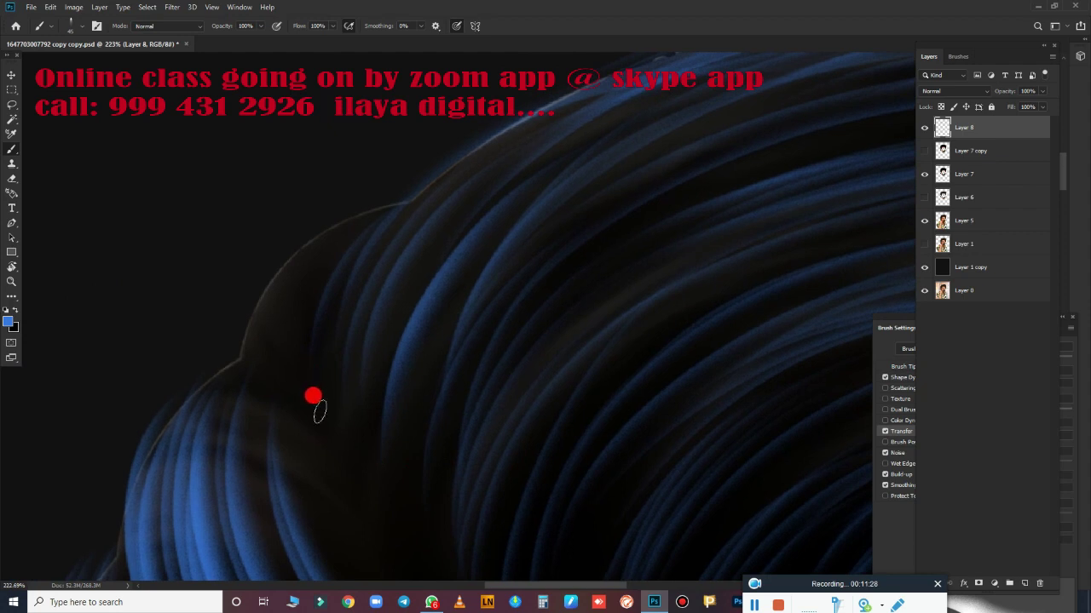
scroll(486, 418, up, 2)
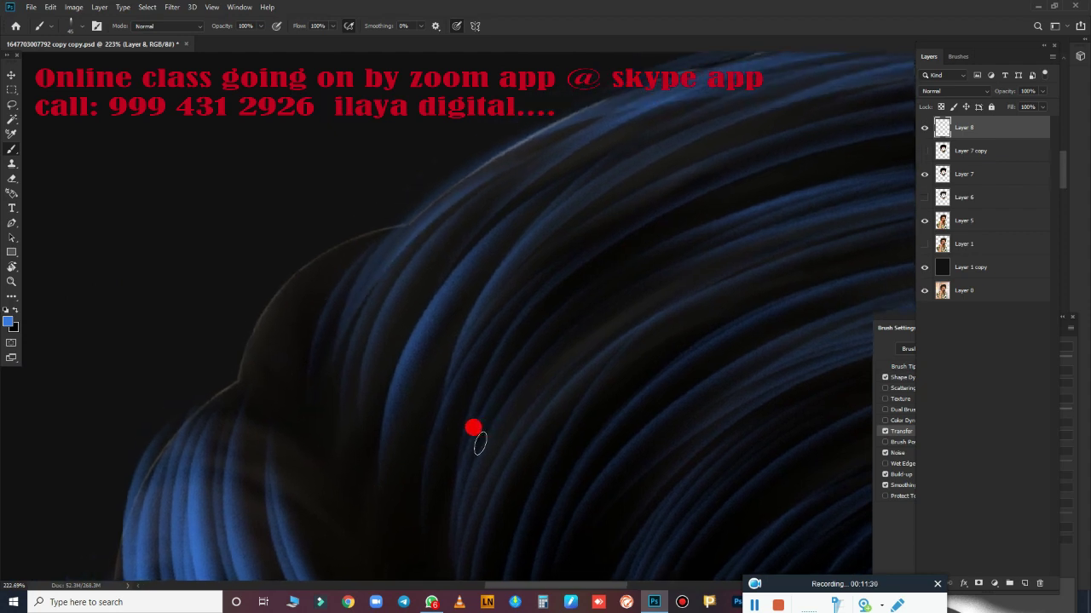
- Brighten the hair's upper-left edge and lower-left lobe with blue strokes
drag(347, 426, 531, 117)
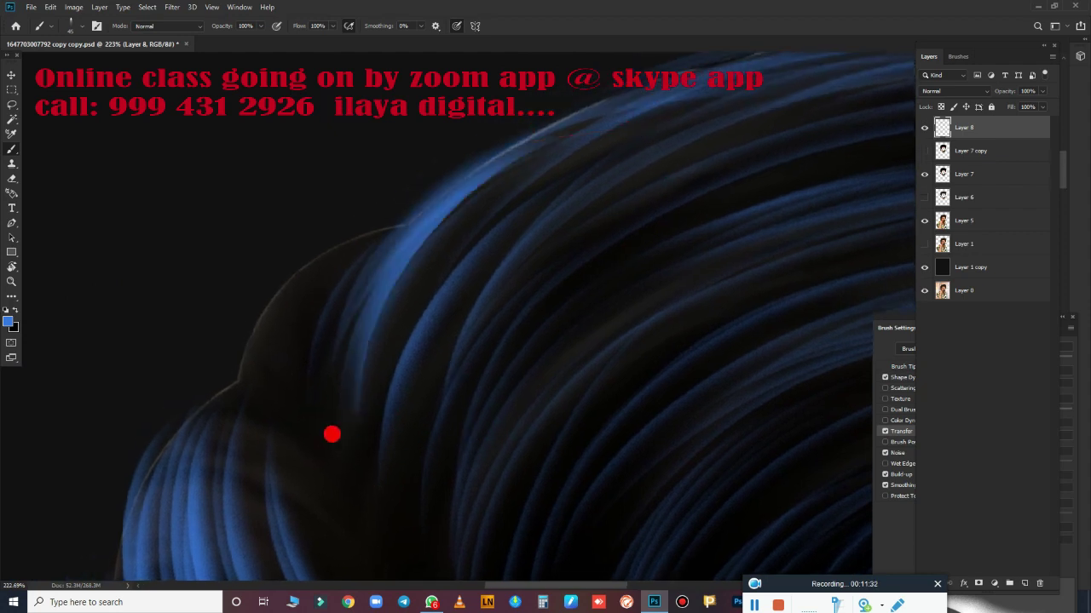
drag(331, 434, 503, 141)
mouse_move(273, 417)
mouse_down()
mouse_move(324, 205)
mouse_move(289, 404)
mouse_move(469, 316)
mouse_move(741, 152)
mouse_up()
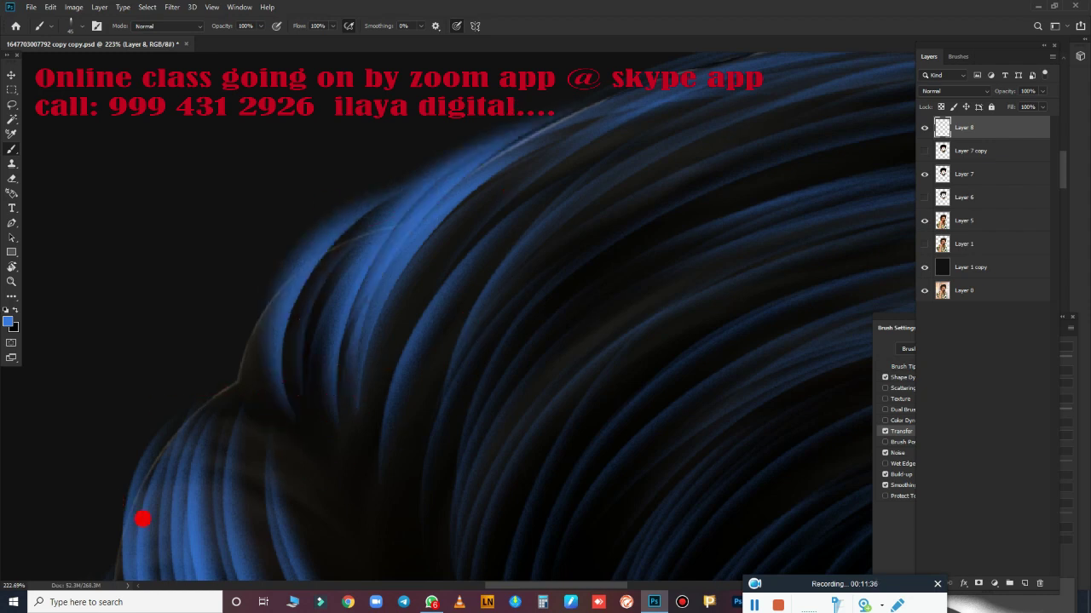
mouse_move(137, 392)
mouse_down()
mouse_move(285, 423)
mouse_move(328, 607)
mouse_up()
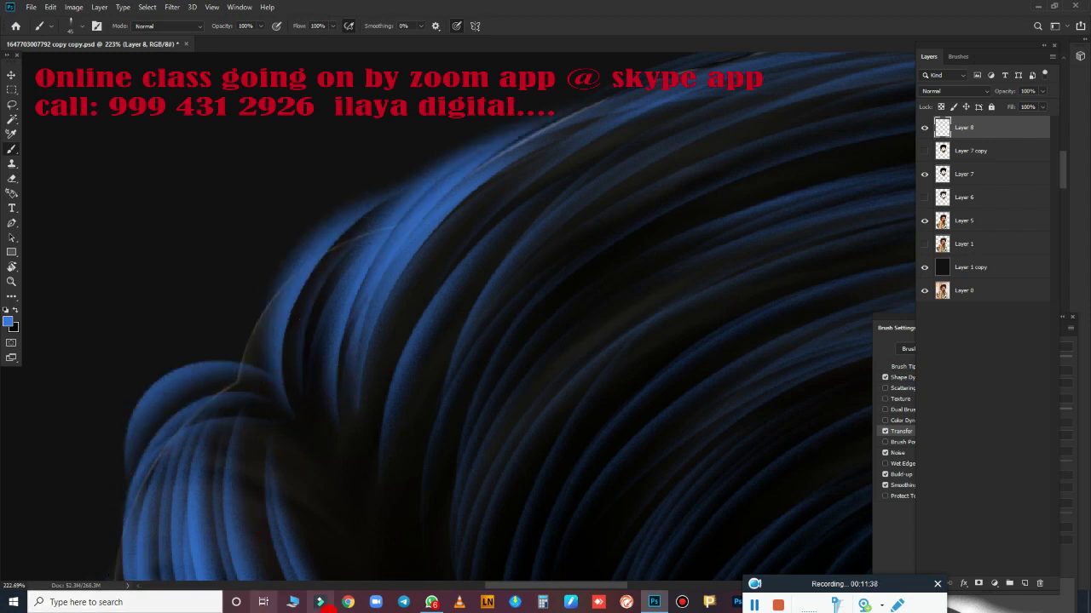
- Undo two stray strokes near the face and repaint a faint blue strand above the forehead
mouse_move(438, 230)
mouse_down()
mouse_move(295, 275)
mouse_move(134, 384)
mouse_move(428, 291)
mouse_up()
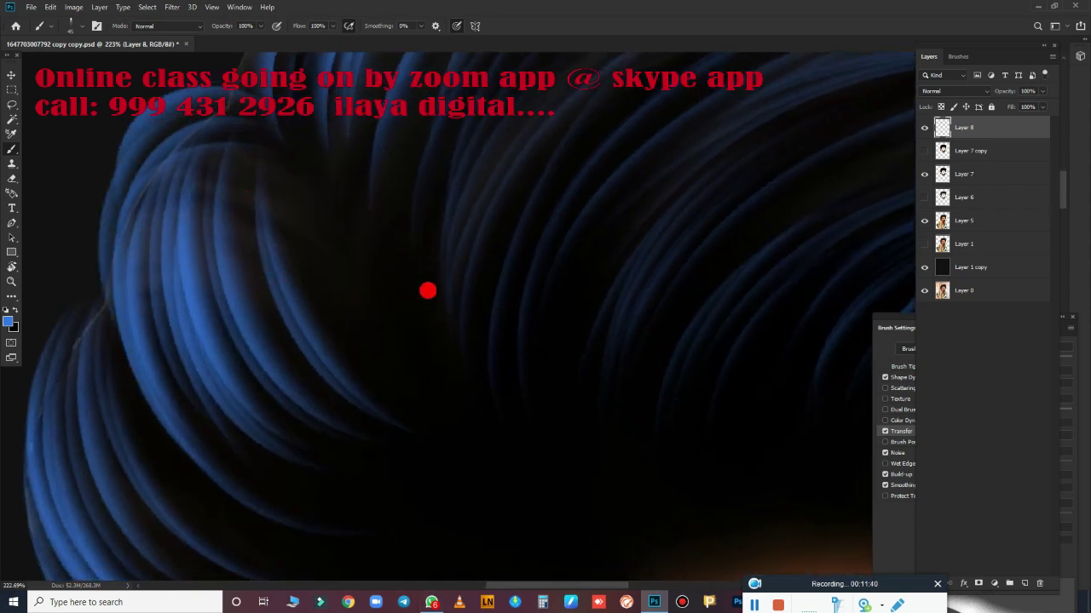
mouse_move(230, 236)
mouse_down()
mouse_move(309, 136)
mouse_move(373, 273)
mouse_move(418, 475)
mouse_up()
mouse_move(538, 502)
mouse_down()
mouse_move(418, 386)
mouse_move(389, 397)
mouse_move(619, 261)
mouse_move(332, 305)
mouse_up()
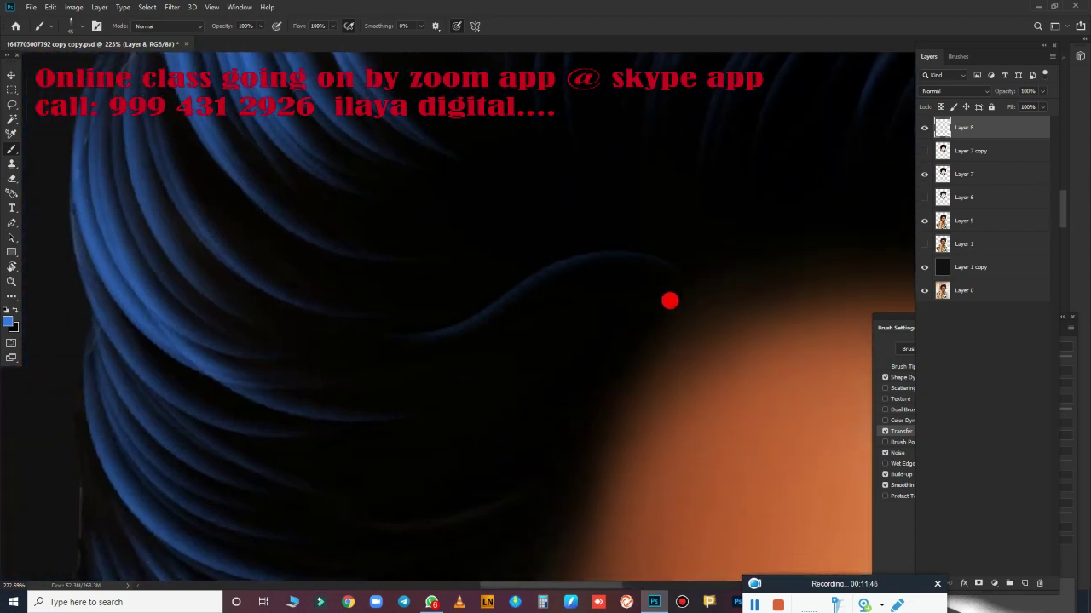
key(ctrl+z)
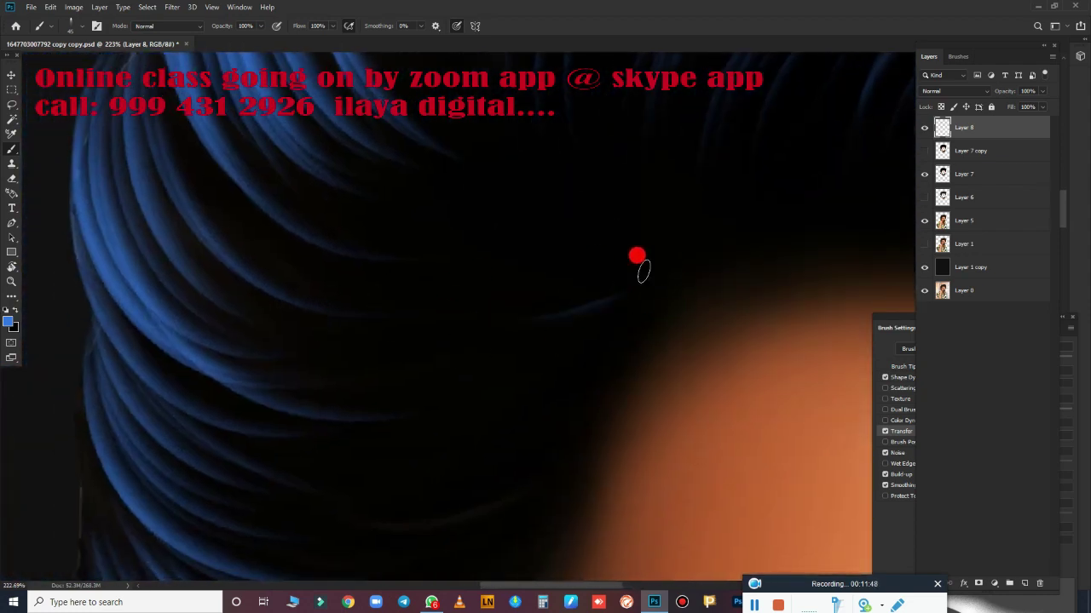
key(ctrl+z)
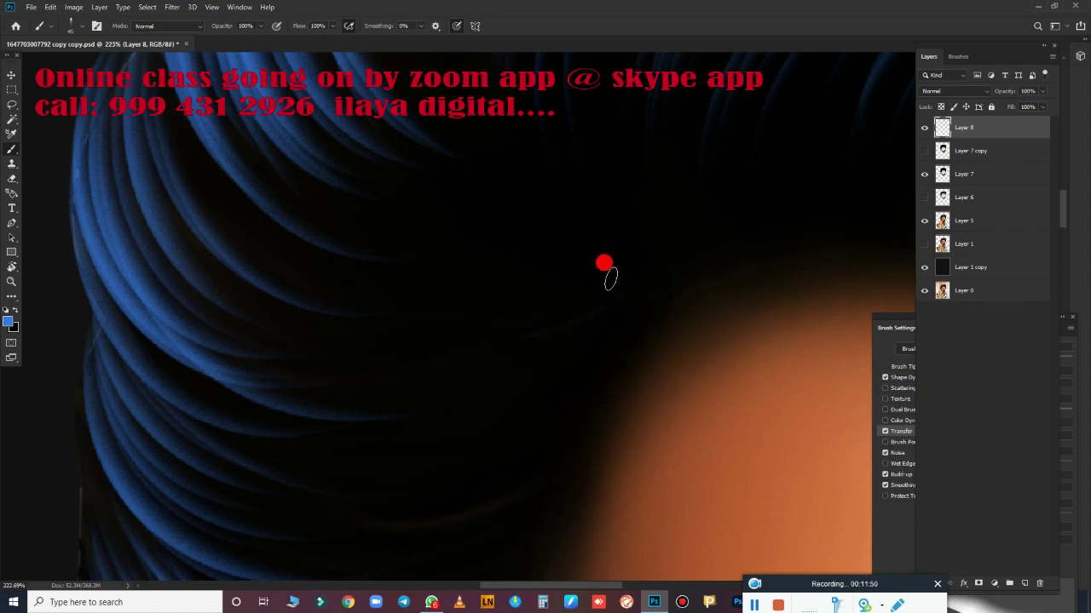
drag(610, 277, 375, 302)
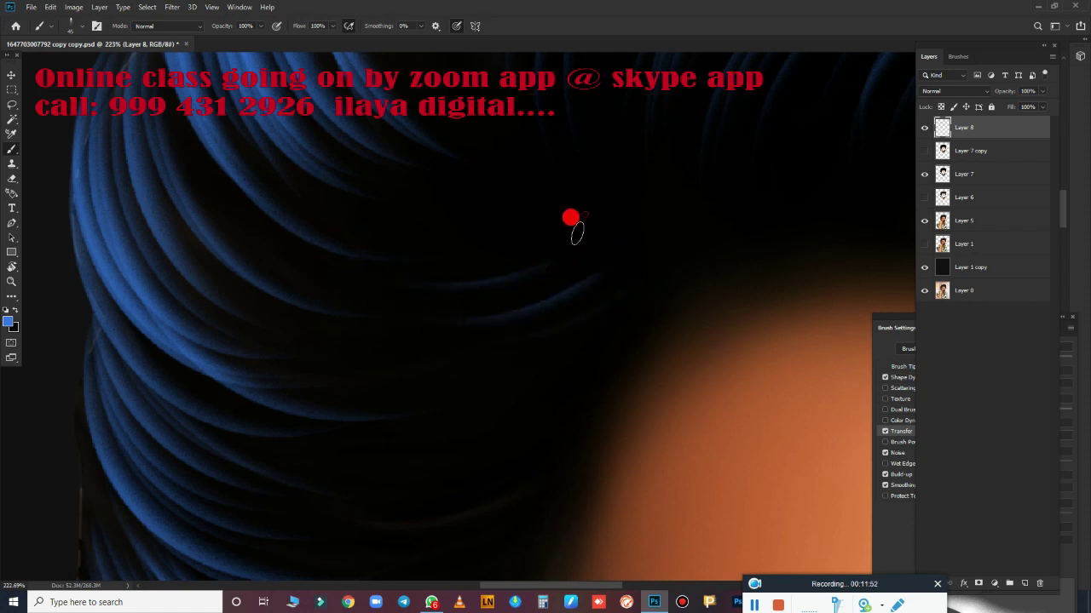
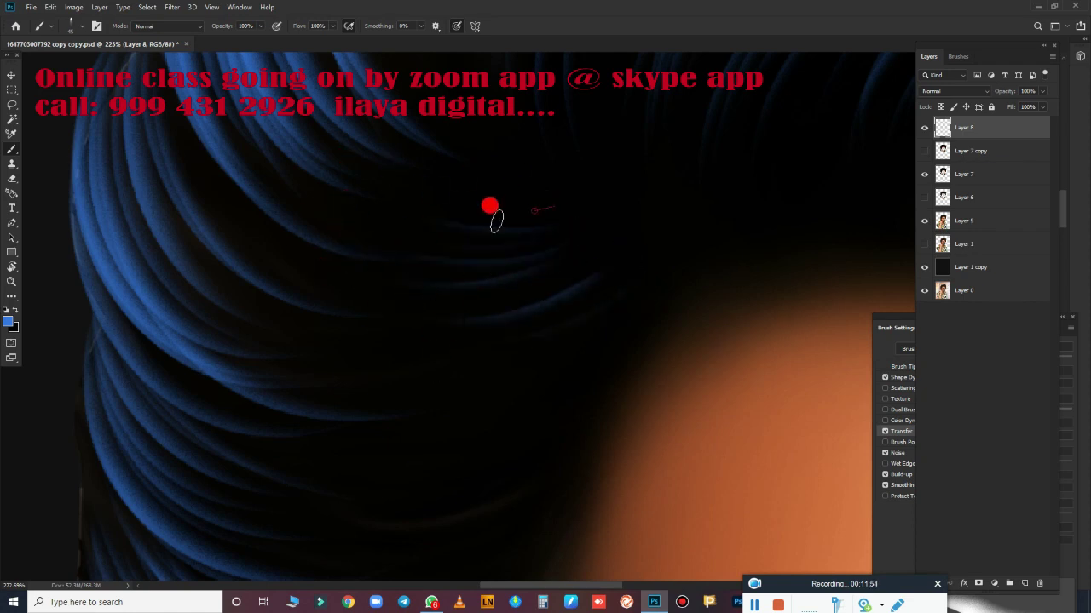
- Paint thin blue highlight strands across the dark hair and from its edge
mouse_move(490, 207)
mouse_down()
mouse_move(551, 304)
mouse_move(435, 462)
mouse_up()
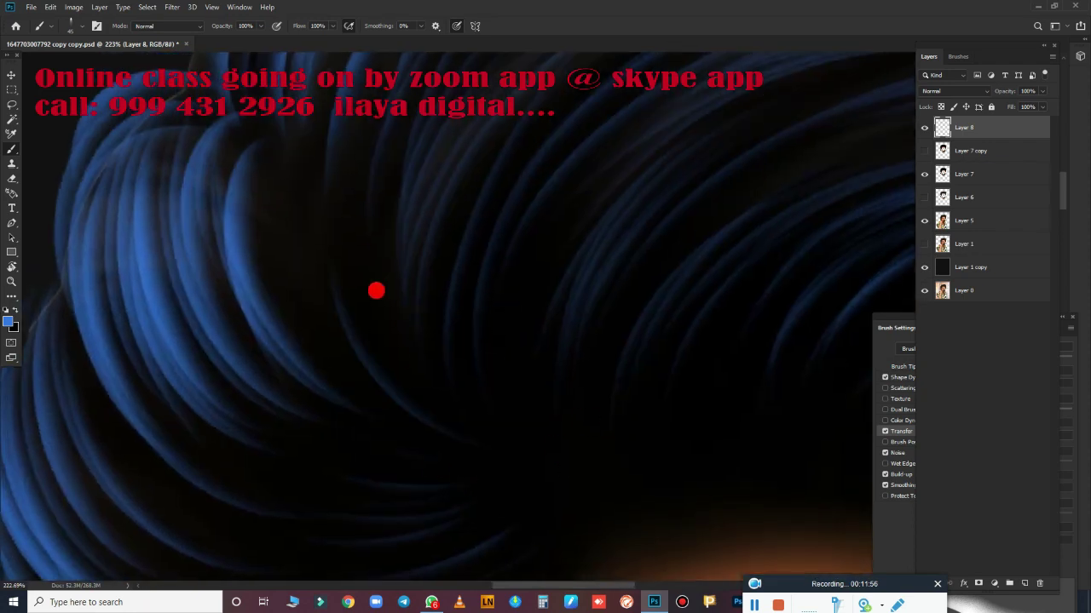
mouse_move(591, 441)
mouse_down()
mouse_move(555, 287)
mouse_move(567, 207)
mouse_up()
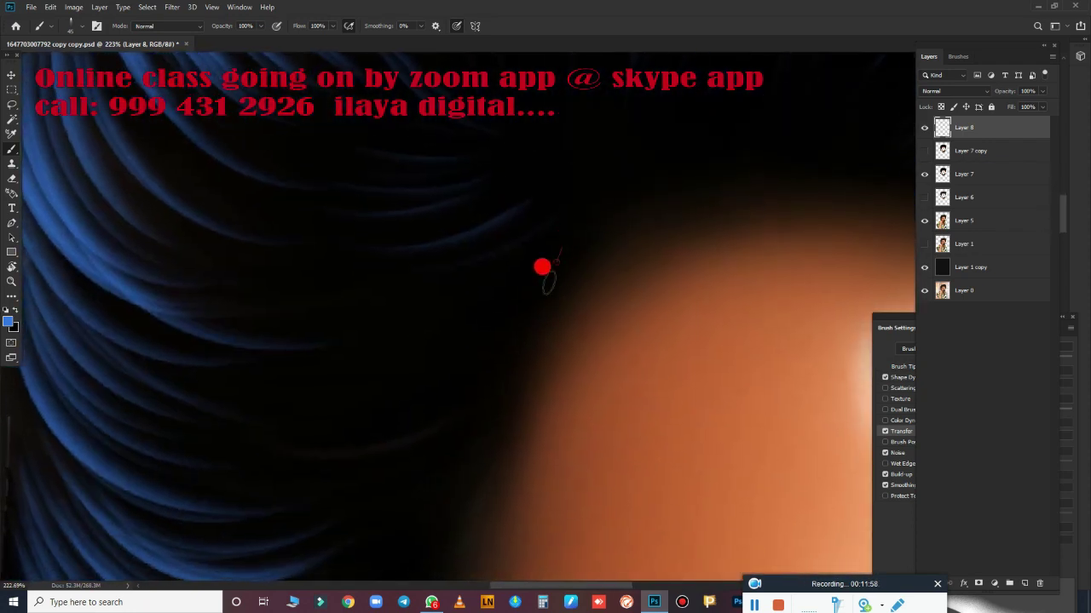
drag(542, 268, 333, 400)
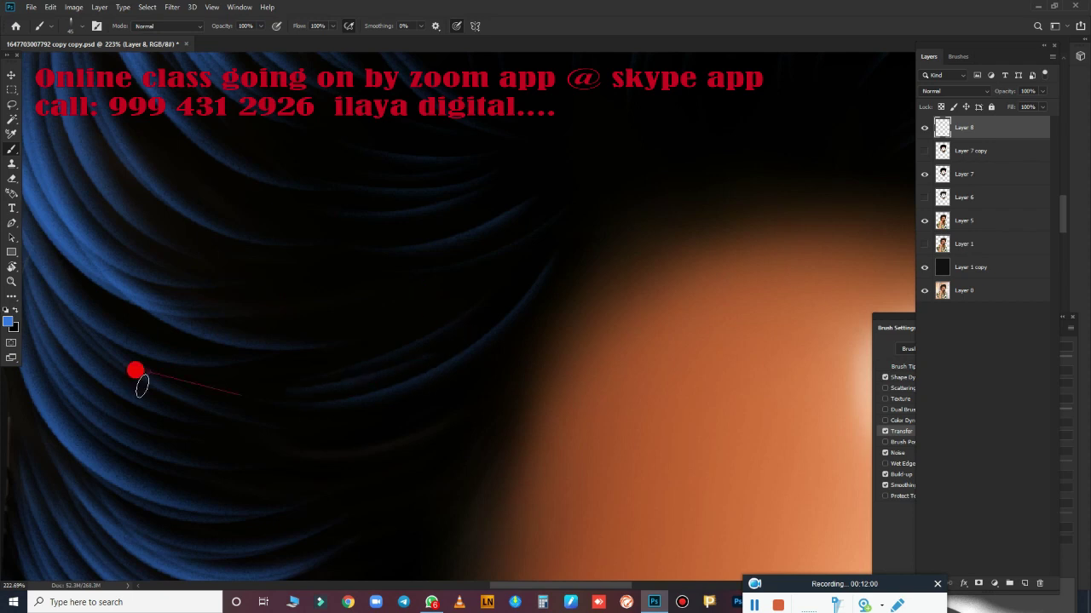
mouse_move(227, 261)
mouse_down()
mouse_move(523, 185)
mouse_move(570, 139)
mouse_up()
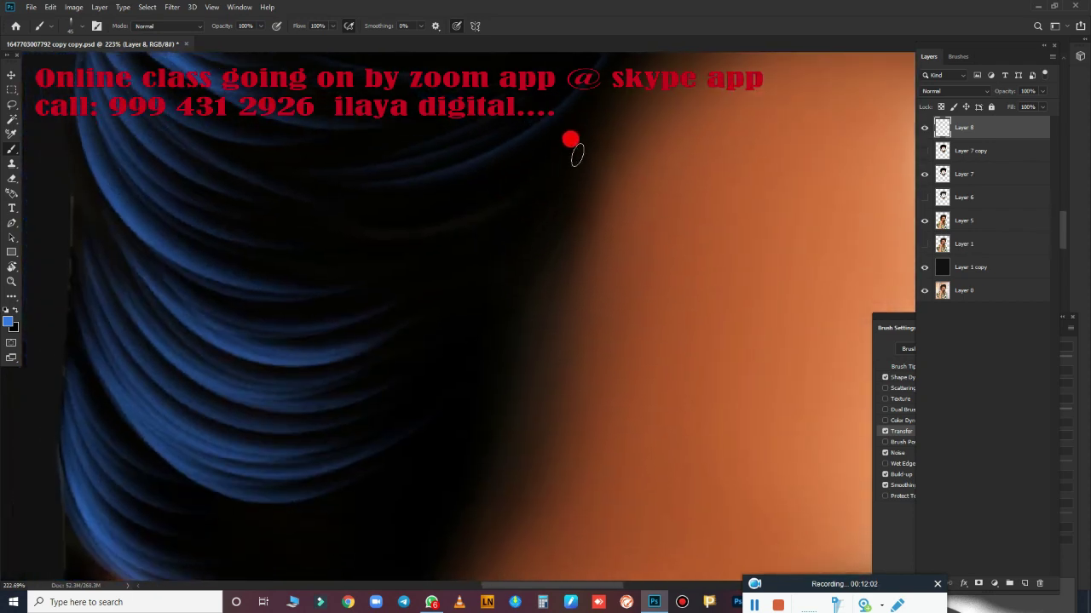
drag(494, 181, 338, 225)
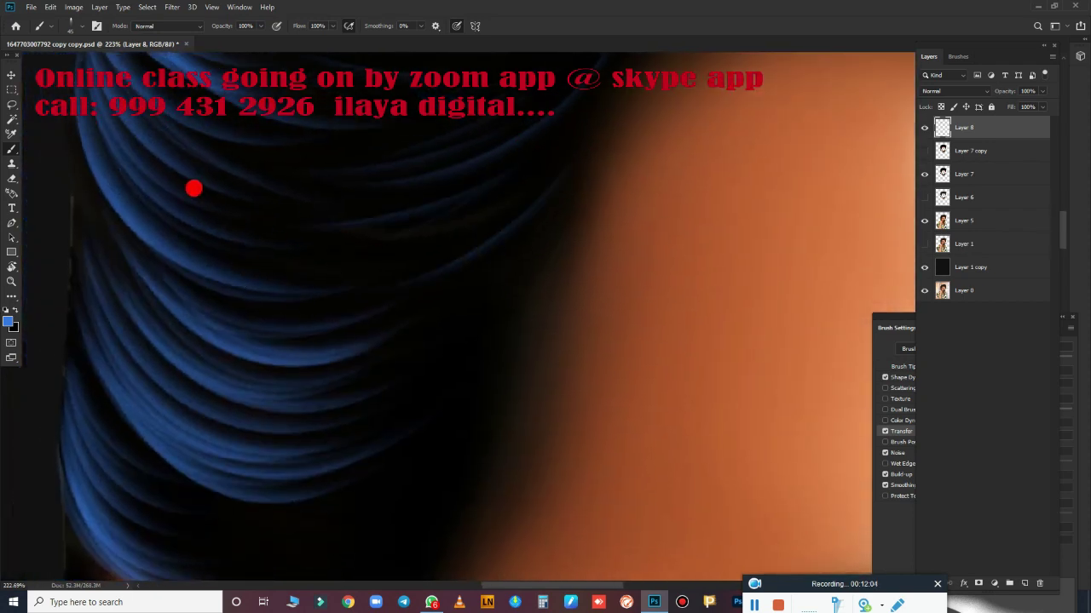
drag(528, 197, 407, 255)
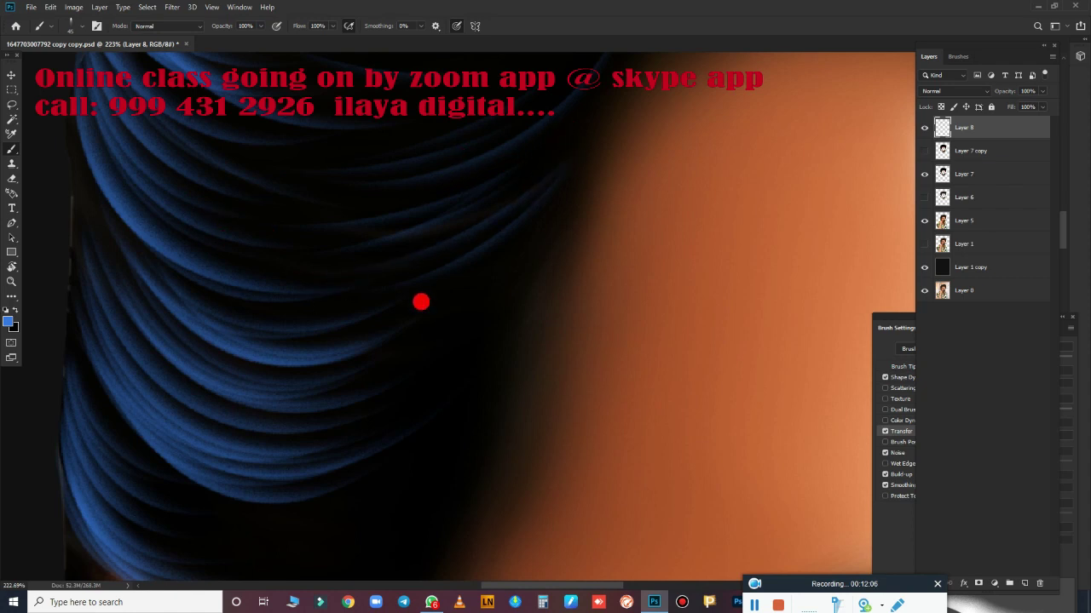
drag(543, 203, 480, 292)
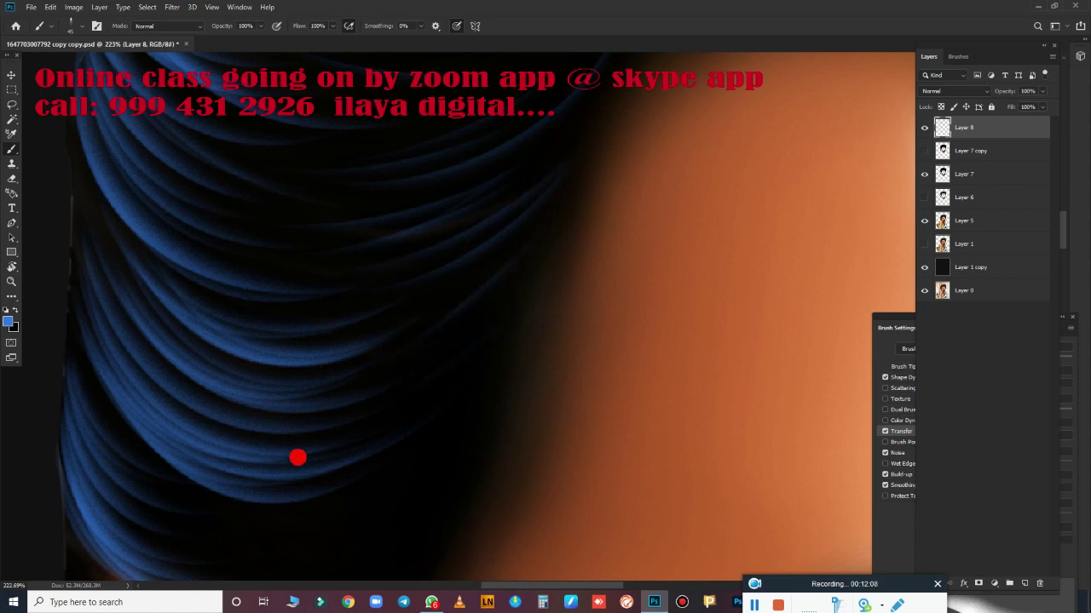
- Add faint blue strands in the lower hair, brushing down toward the ear edge
mouse_move(486, 486)
mouse_down()
mouse_move(591, 295)
mouse_move(451, 368)
mouse_up()
mouse_move(343, 358)
mouse_down()
mouse_move(545, 242)
mouse_move(358, 363)
mouse_up()
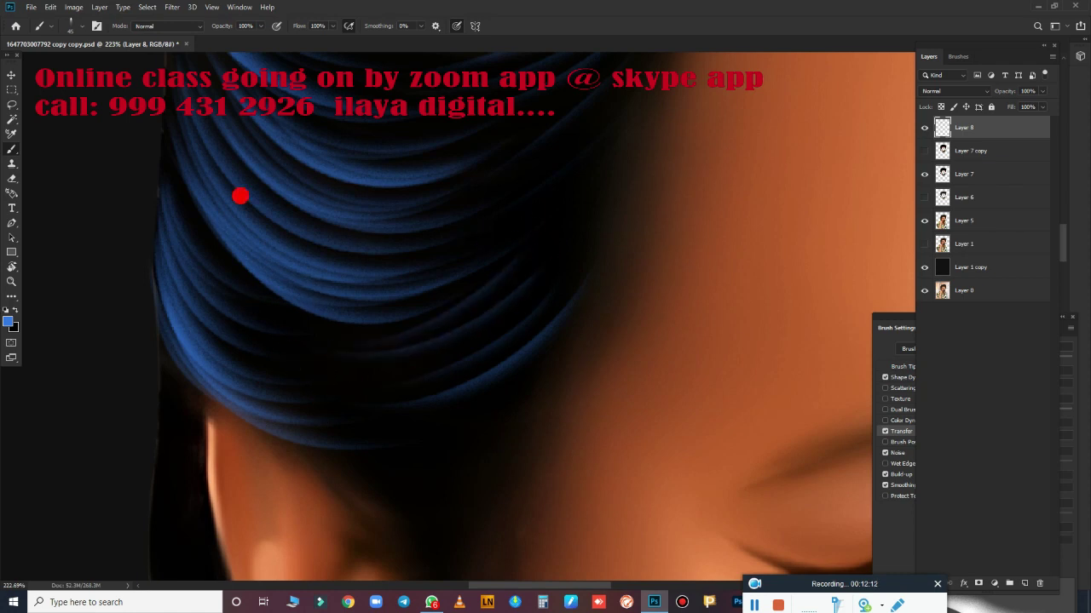
drag(213, 328, 379, 368)
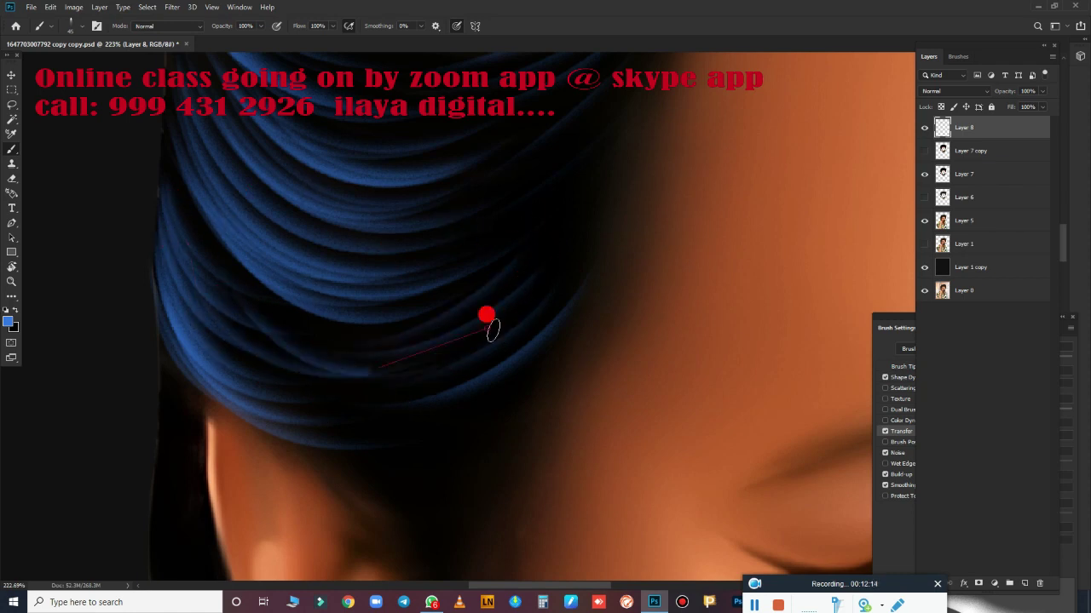
scroll(491, 328, down, 3)
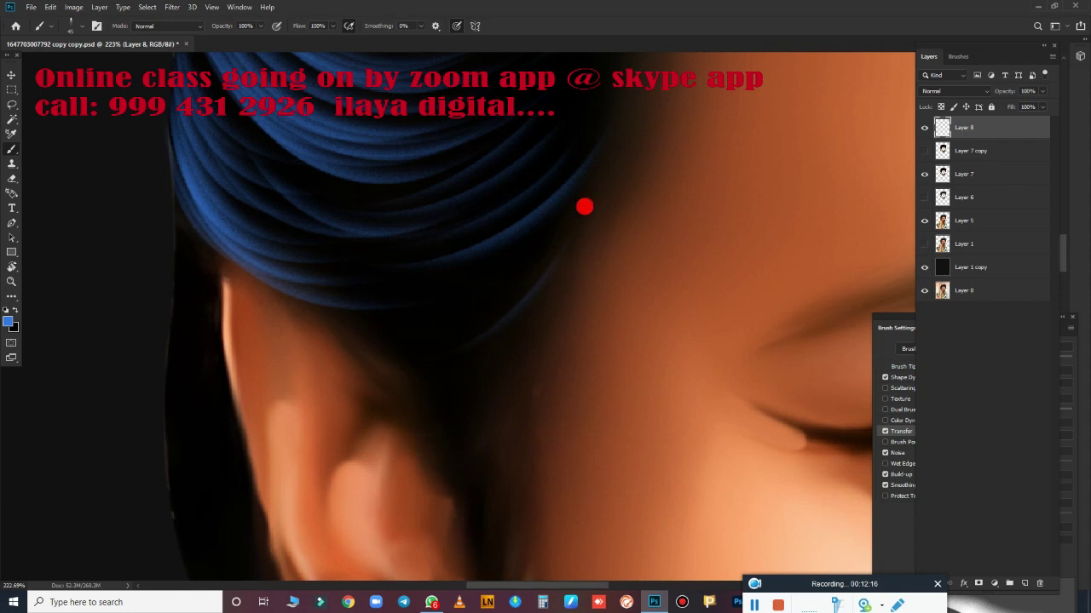
drag(567, 187, 338, 318)
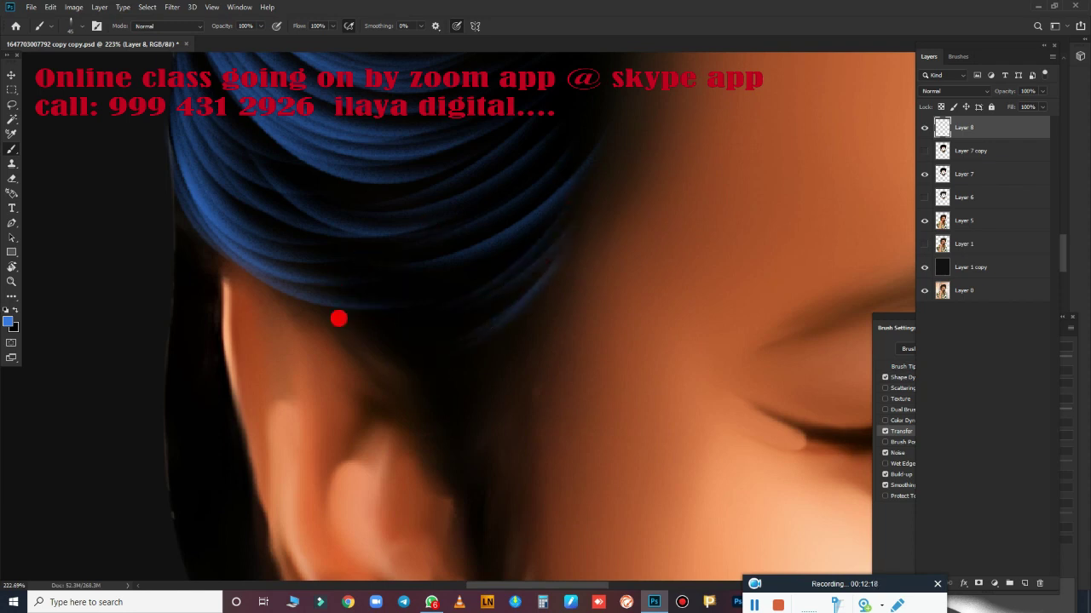
scroll(426, 299, down, 3)
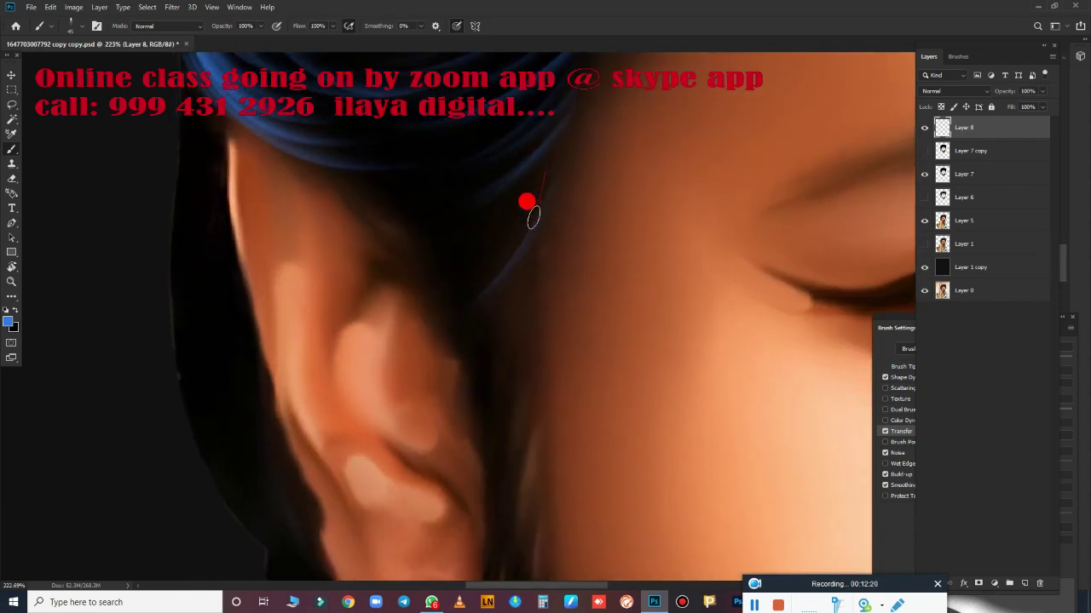
- Add more thin blue strands reaching the ear, plus a straight strand and short faint ones
drag(548, 145, 440, 192)
drag(542, 173, 553, 222)
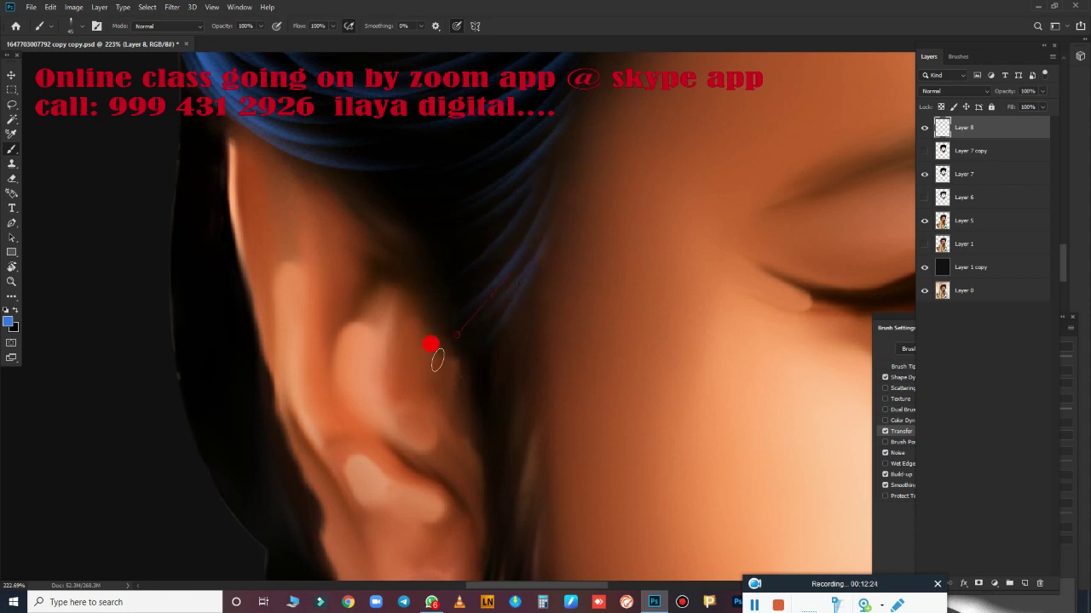
drag(536, 299, 472, 371)
mouse_move(545, 243)
mouse_down()
mouse_move(497, 295)
mouse_move(510, 345)
mouse_up()
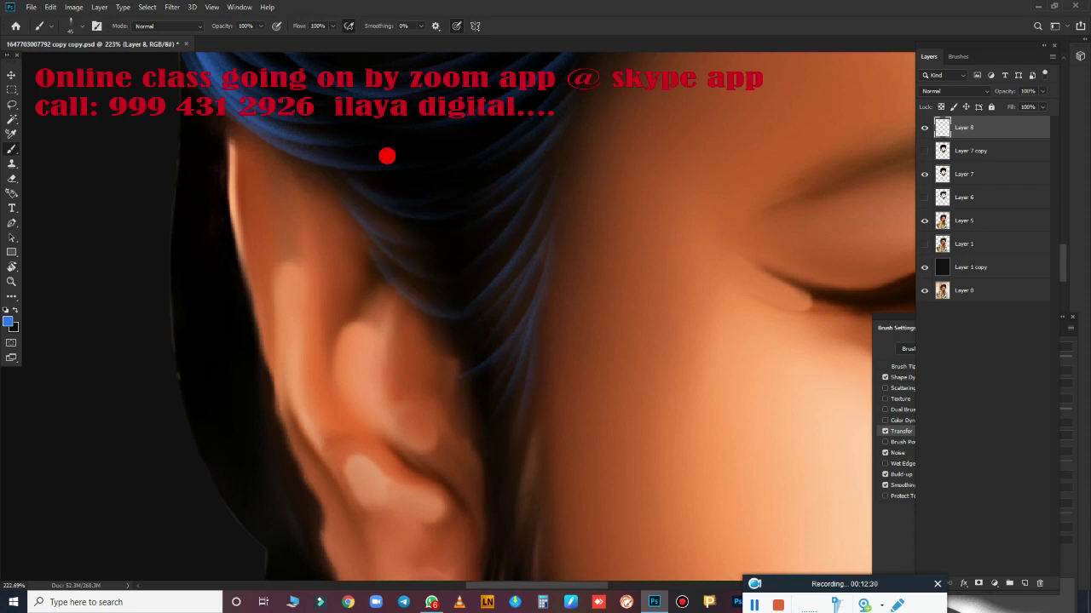
drag(328, 164, 416, 171)
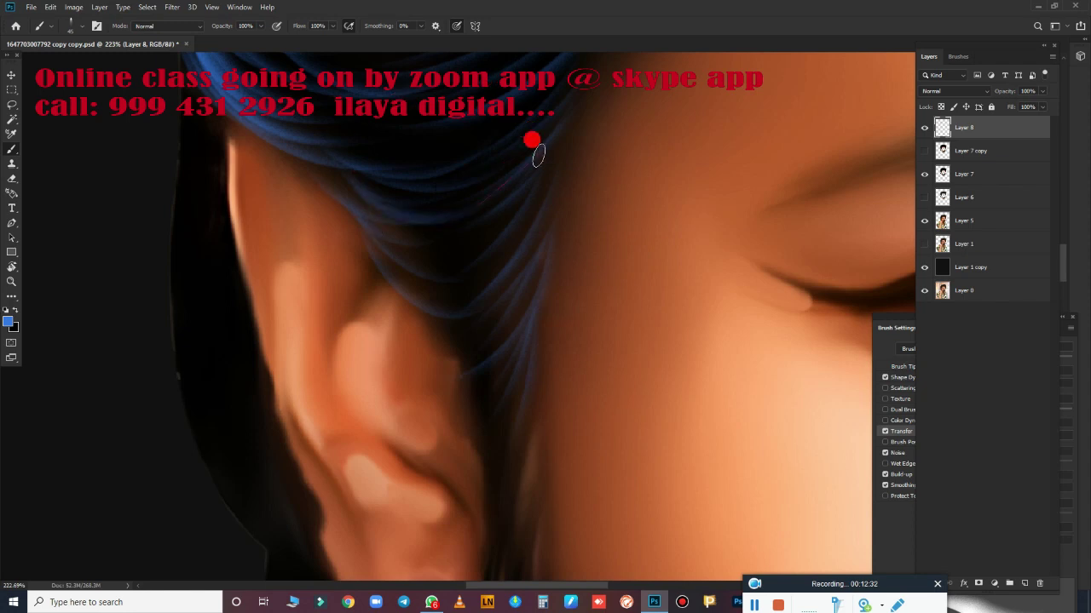
drag(538, 145, 503, 196)
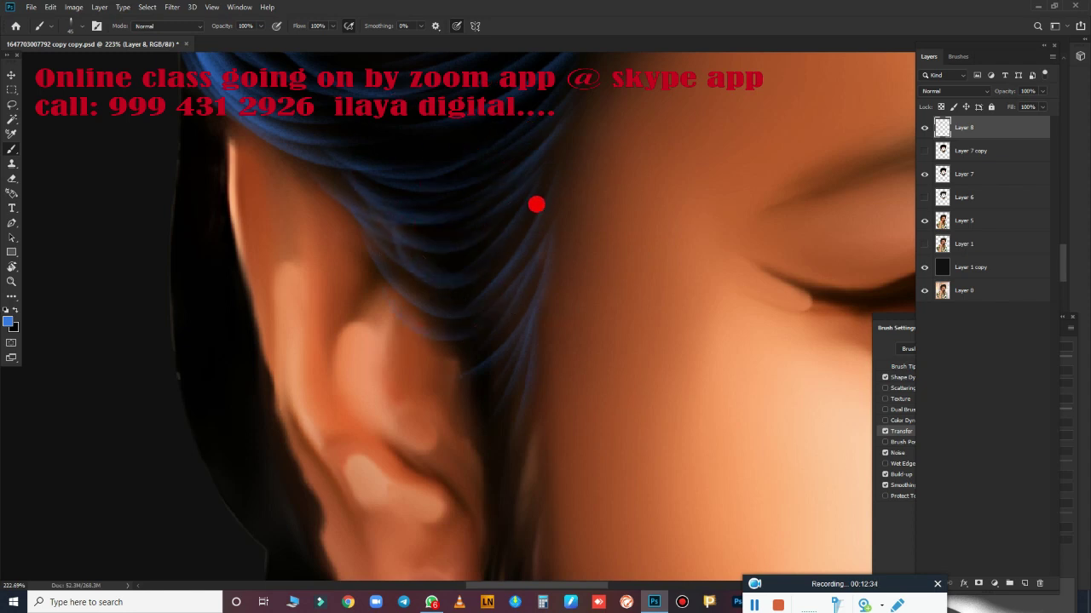
drag(443, 341, 405, 202)
drag(485, 143, 492, 157)
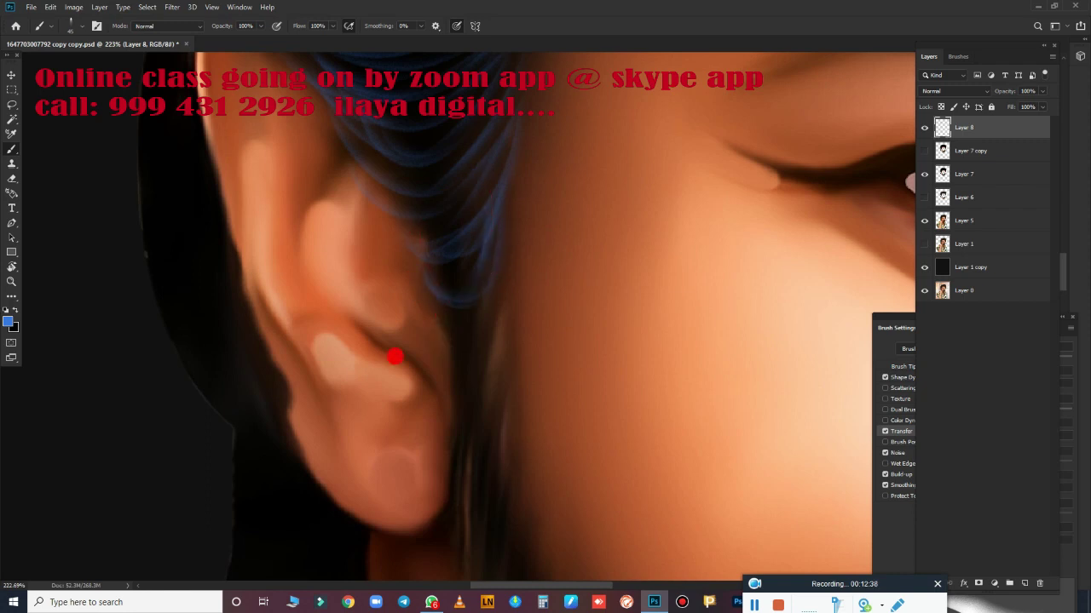
- Zoom in on the ear and paint blue strands down the hair edge toward it
scroll(452, 425, down, 5)
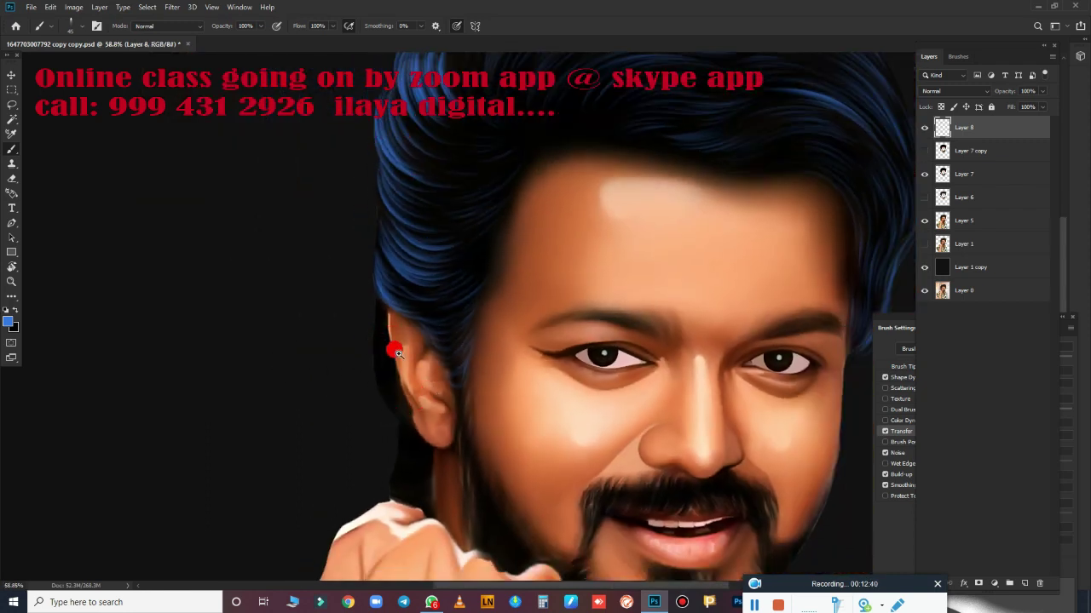
scroll(397, 353, up, 2)
scroll(448, 384, up, 1)
scroll(424, 259, up, 1)
scroll(438, 416, up, 1)
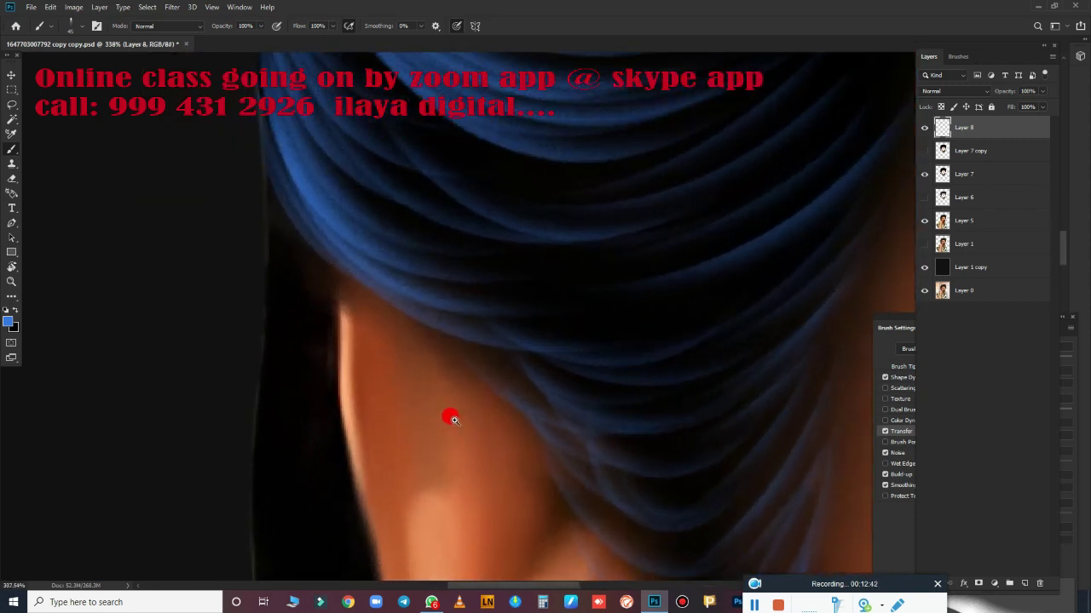
mouse_move(256, 109)
mouse_down()
mouse_move(328, 195)
mouse_move(353, 316)
mouse_move(310, 450)
mouse_move(244, 333)
mouse_move(324, 500)
mouse_move(278, 370)
mouse_move(302, 475)
mouse_move(431, 382)
mouse_move(468, 157)
mouse_up()
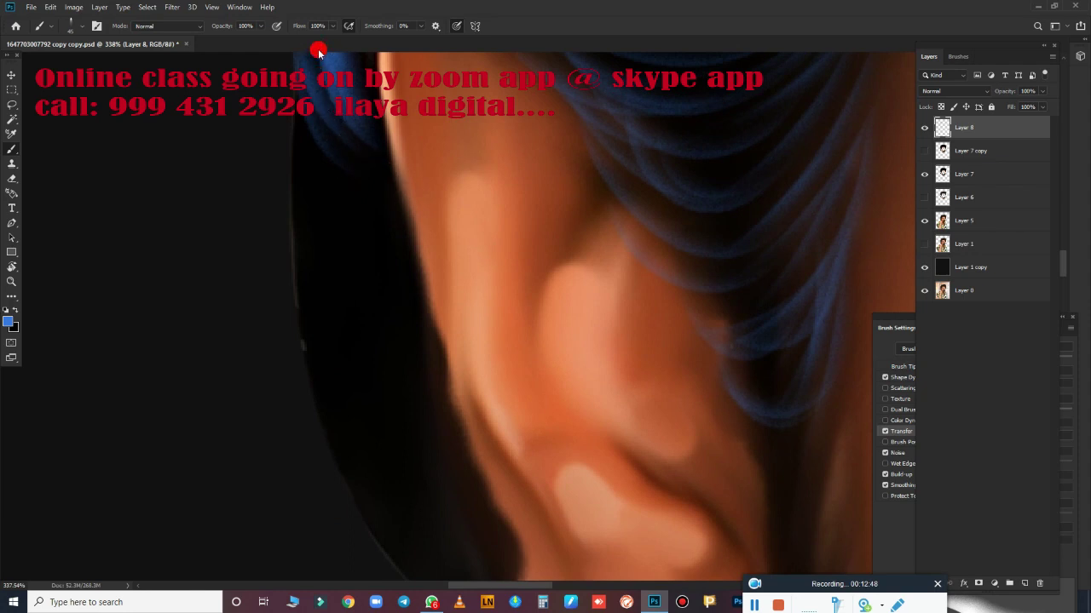
mouse_move(318, 52)
mouse_down()
mouse_move(347, 255)
mouse_move(385, 141)
mouse_move(443, 163)
mouse_move(375, 258)
mouse_move(285, 227)
mouse_move(349, 151)
mouse_move(357, 170)
mouse_up()
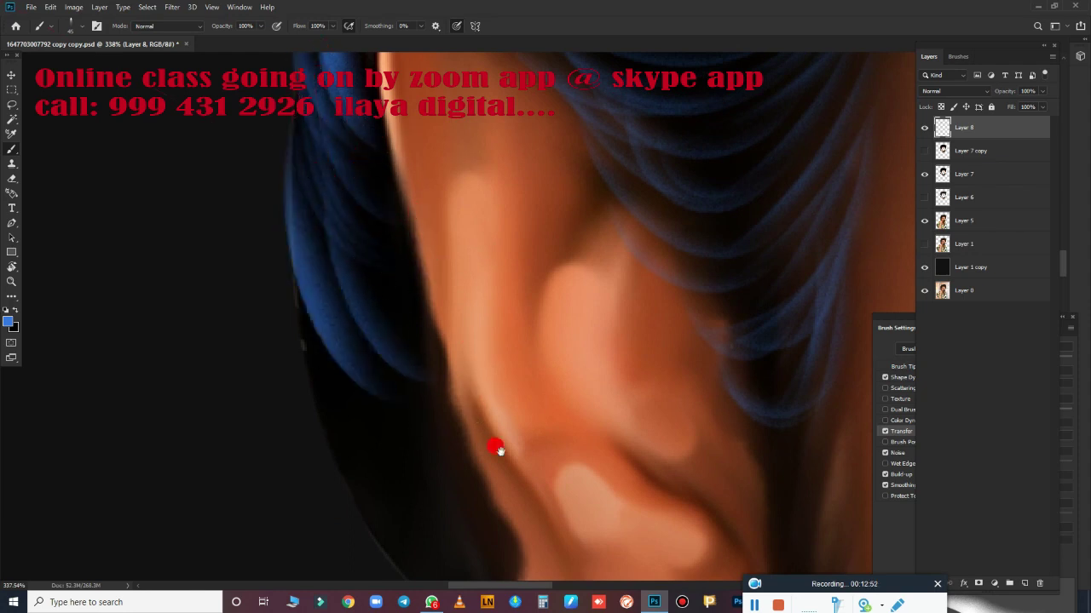
- Extend the blue strands along the lower hair edge above and beside the ear
drag(498, 449, 462, 256)
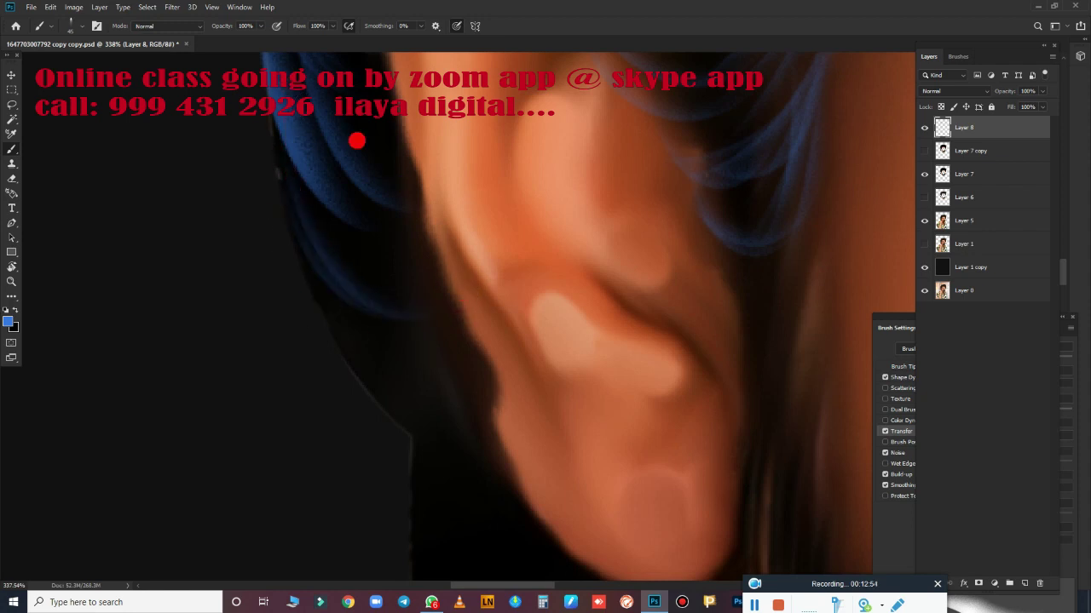
mouse_move(356, 140)
mouse_down()
mouse_move(429, 175)
mouse_move(445, 353)
mouse_up()
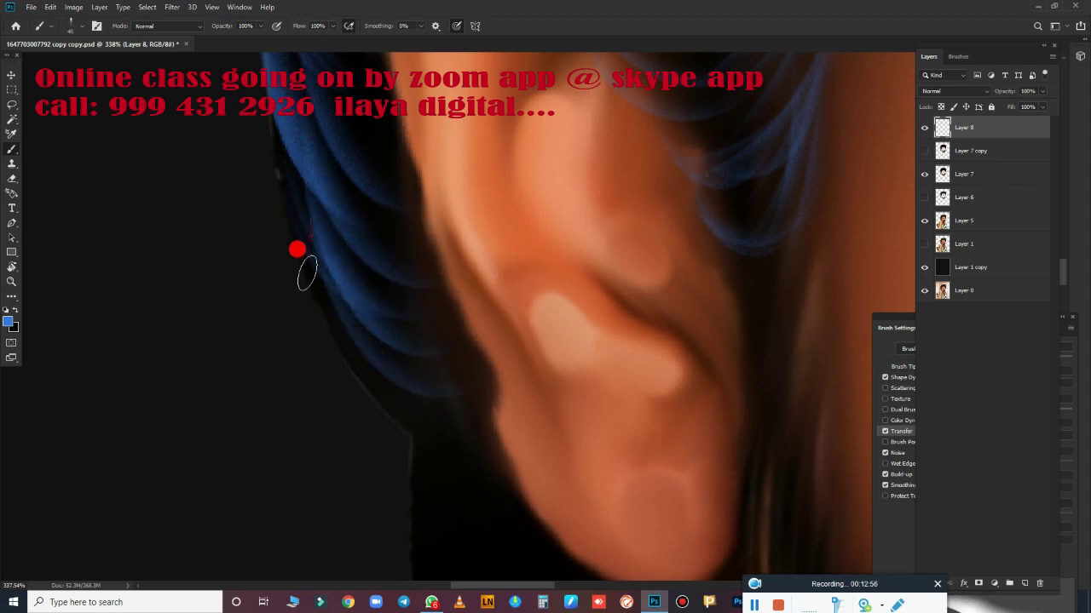
drag(297, 249, 426, 392)
mouse_move(292, 205)
mouse_down()
mouse_move(324, 339)
mouse_move(400, 400)
mouse_up()
drag(284, 173, 460, 426)
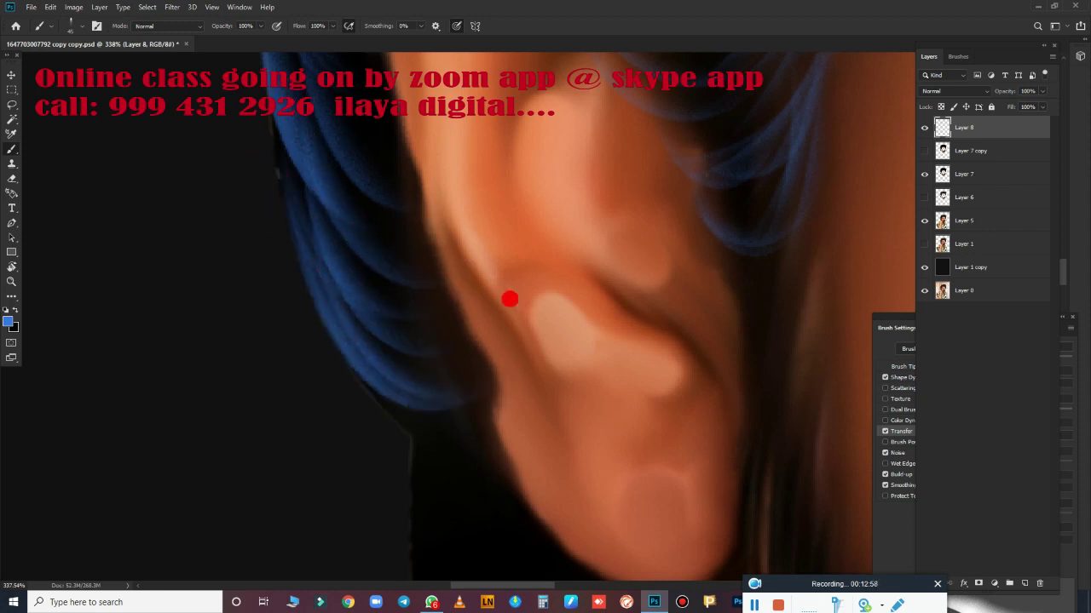
- Zoom to 252% and paint blue strands just below the ear
scroll(489, 484, down, 3)
scroll(452, 361, down, 3)
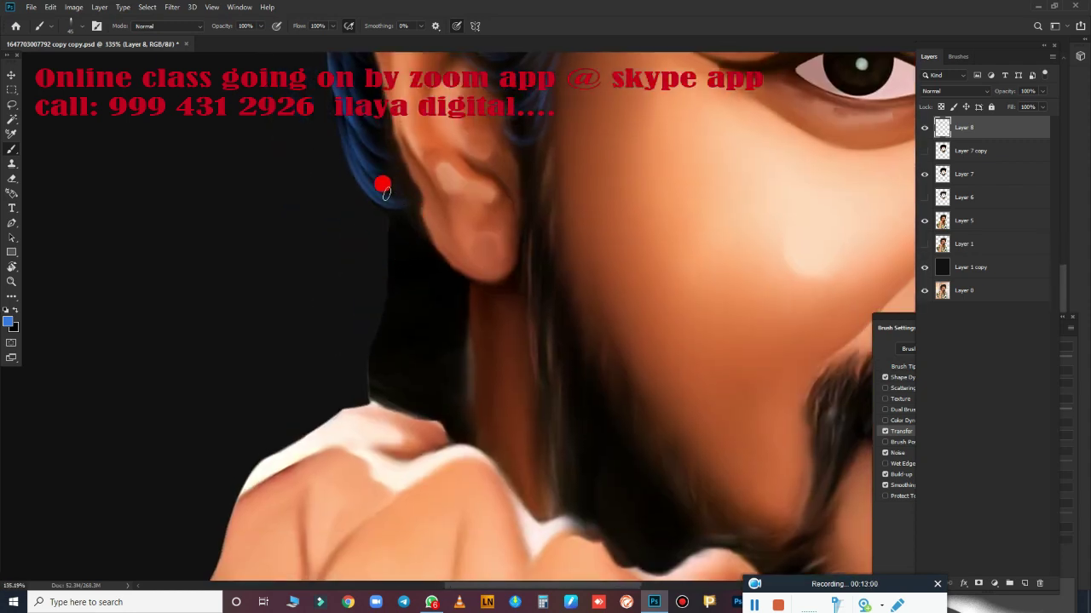
scroll(447, 249, up, 2)
scroll(480, 312, up, 1)
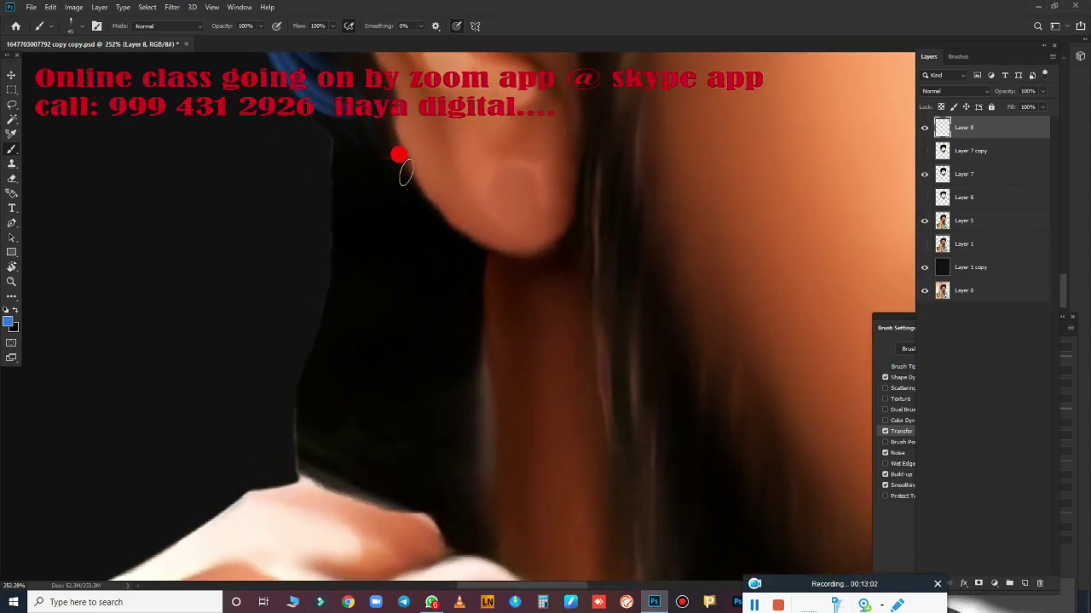
mouse_move(412, 256)
mouse_down()
mouse_move(470, 253)
mouse_move(382, 273)
mouse_move(336, 209)
mouse_move(349, 233)
mouse_move(358, 169)
mouse_move(422, 256)
mouse_up()
drag(365, 178, 418, 264)
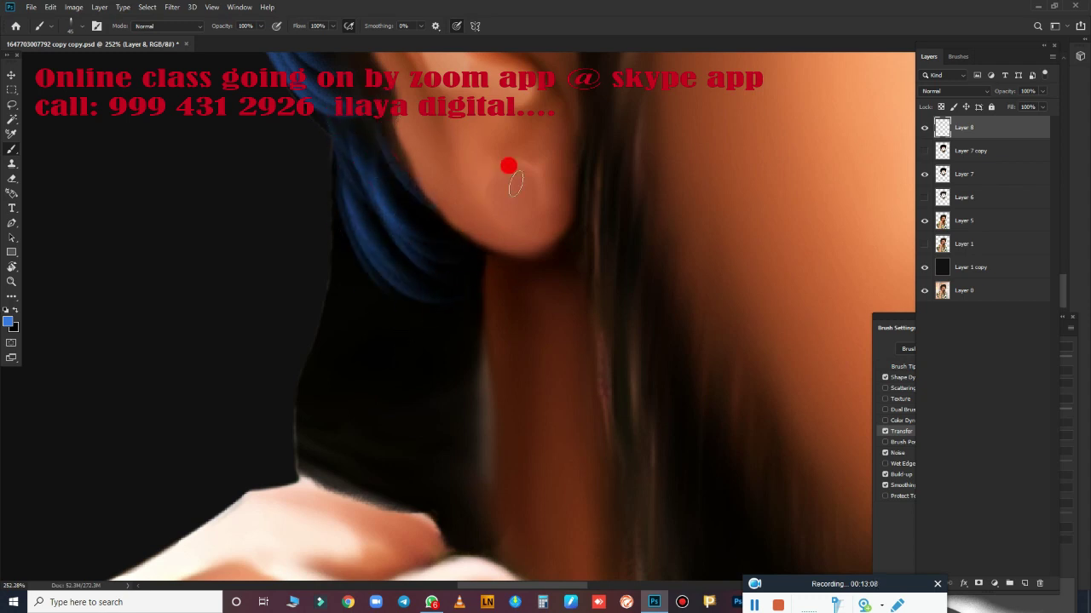
- Extend the blue hair down to the shoulder, fill the upper-left edge, then fit the portrait on screen
mouse_move(345, 153)
mouse_down()
mouse_move(367, 328)
mouse_move(387, 182)
mouse_up()
drag(319, 173, 409, 367)
mouse_move(322, 248)
mouse_down()
mouse_move(331, 280)
mouse_move(433, 328)
mouse_move(452, 397)
mouse_move(441, 373)
mouse_move(497, 438)
mouse_move(404, 480)
mouse_move(322, 464)
mouse_move(277, 380)
mouse_move(408, 330)
mouse_up()
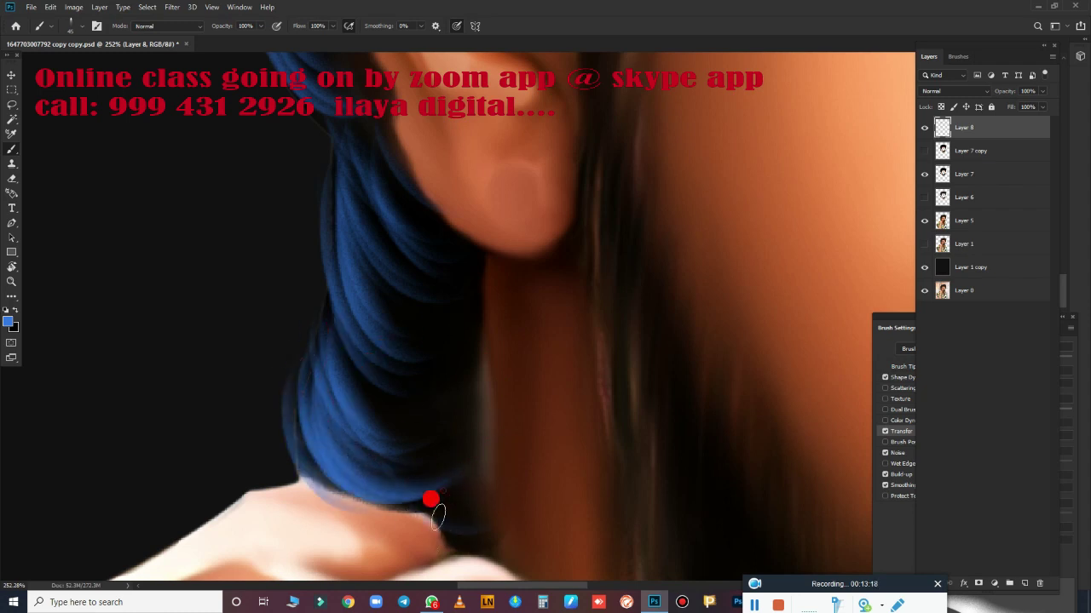
mouse_move(316, 277)
mouse_down()
mouse_move(352, 236)
mouse_move(343, 204)
mouse_move(372, 100)
mouse_up()
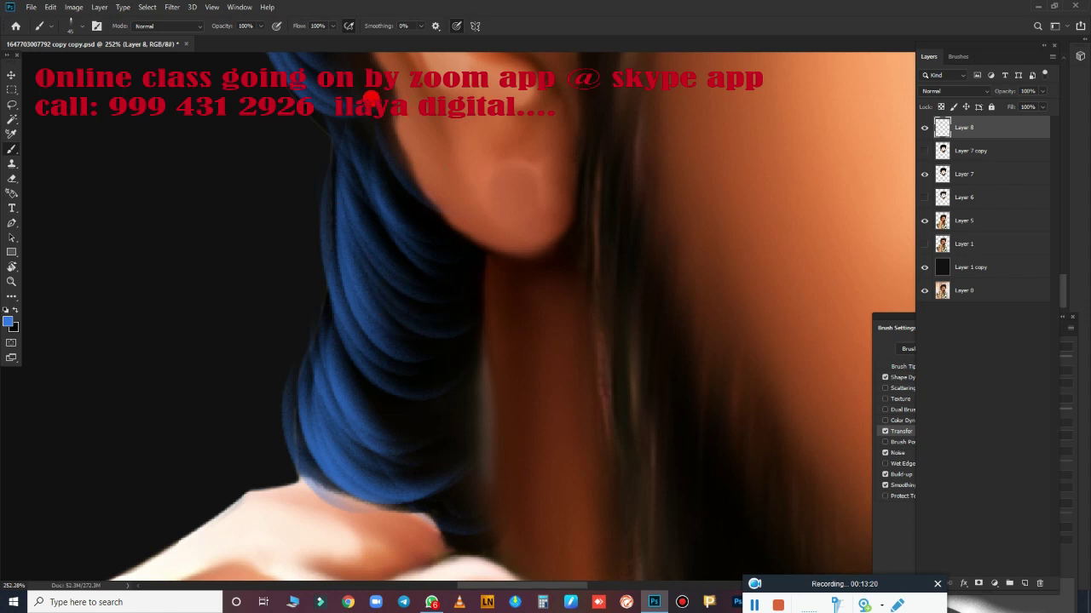
key(ctrl+0)
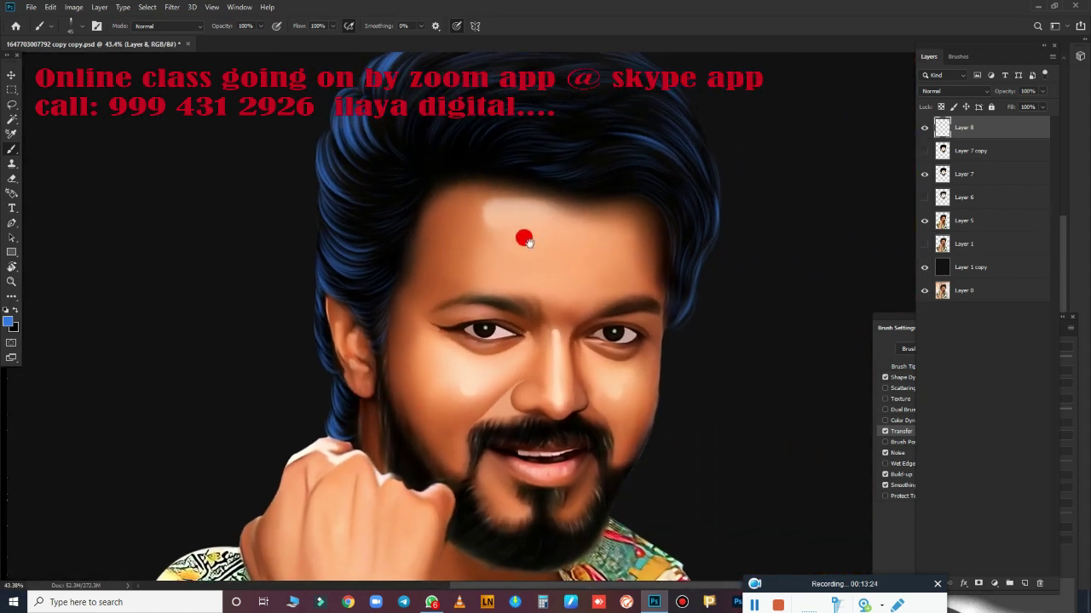
- Zoom in and paint blue strands along the hair's left edge
scroll(512, 281, up, 2)
scroll(358, 353, up, 3)
scroll(414, 372, up, 3)
scroll(285, 231, up, 1)
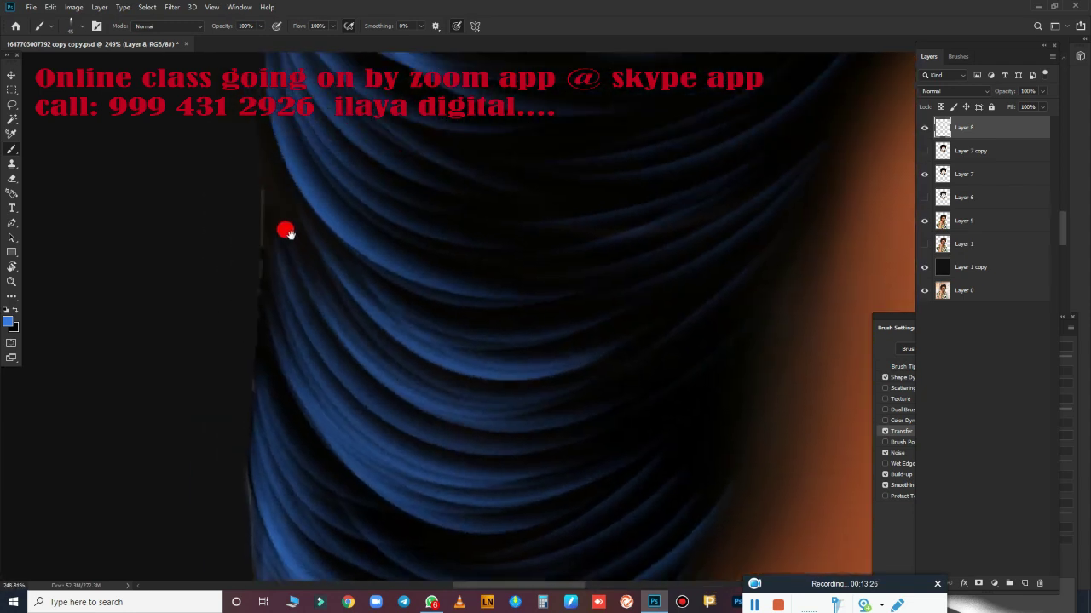
drag(285, 231, 337, 254)
drag(294, 167, 367, 336)
drag(328, 107, 393, 265)
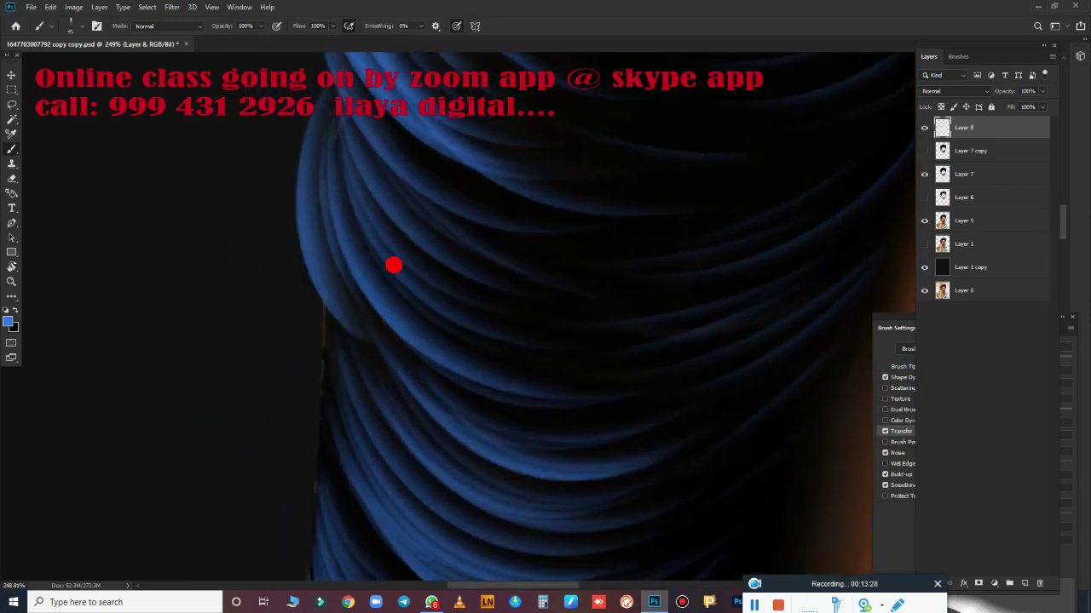
- Check the skin and ear below the strands, then paint bright blue strands along the hair's top edge
drag(462, 486, 480, 275)
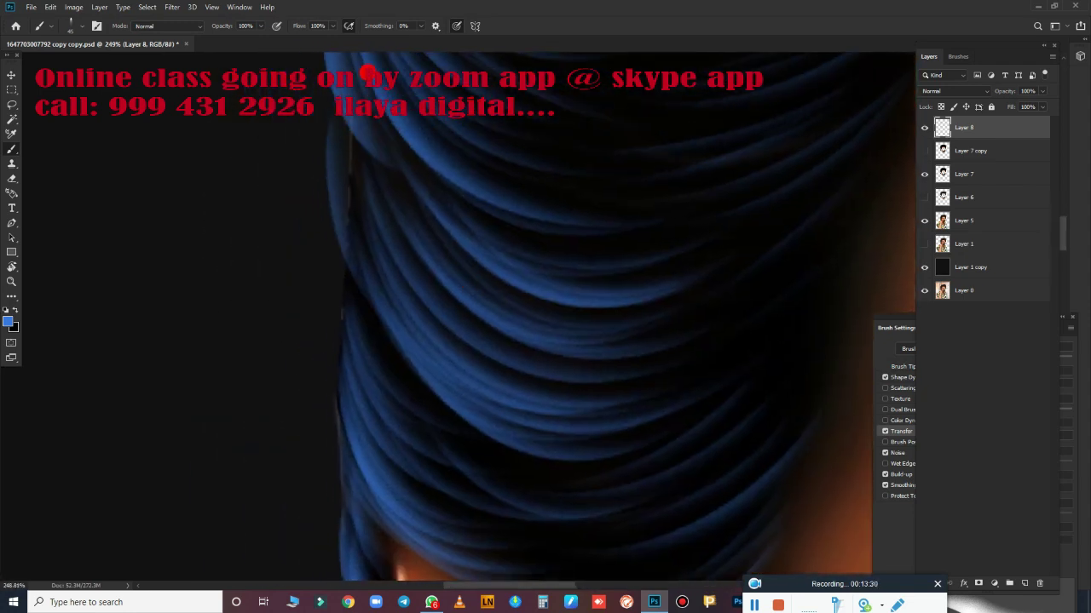
drag(519, 380, 448, 197)
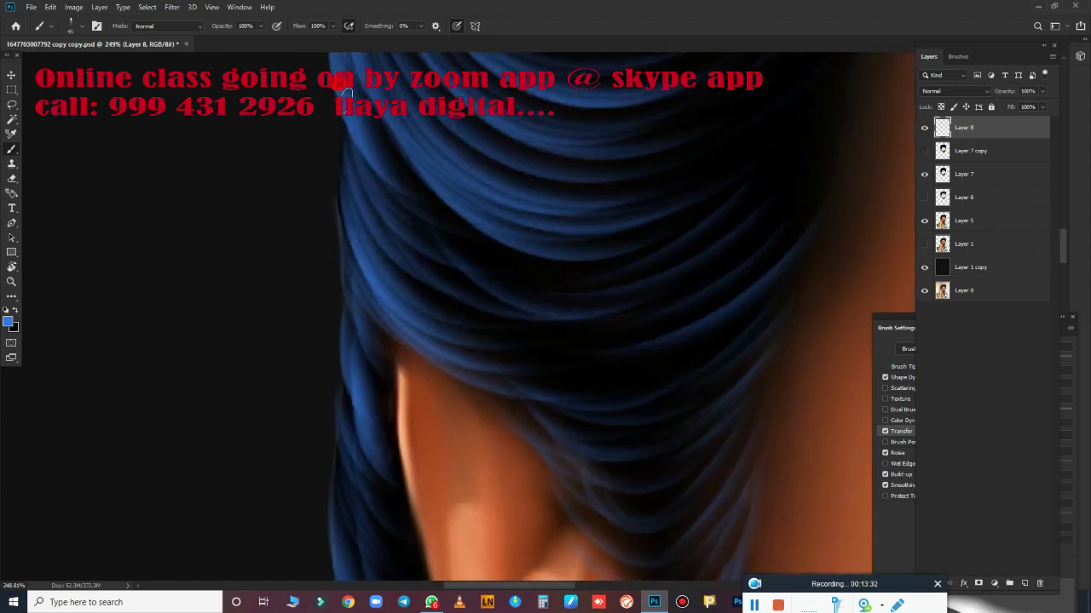
drag(445, 382, 438, 178)
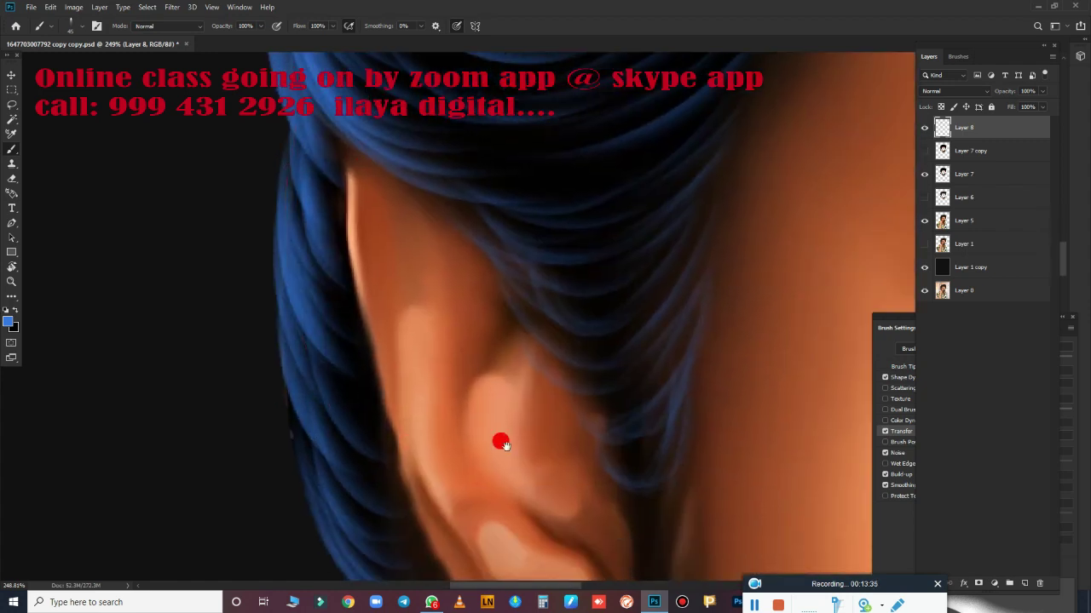
drag(499, 441, 472, 190)
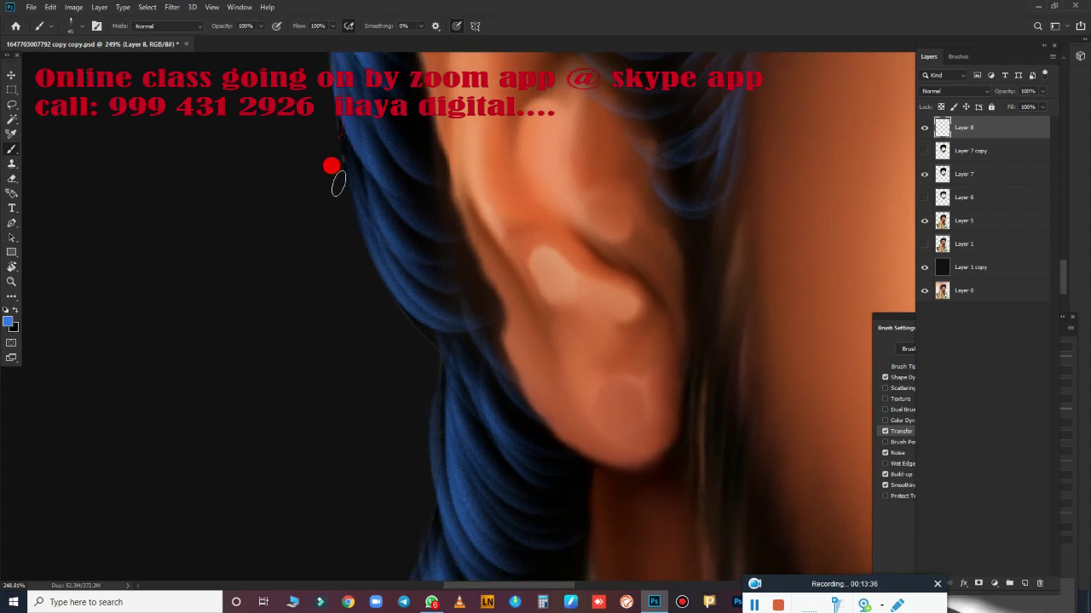
scroll(426, 359, down, 5)
scroll(426, 358, down, 5)
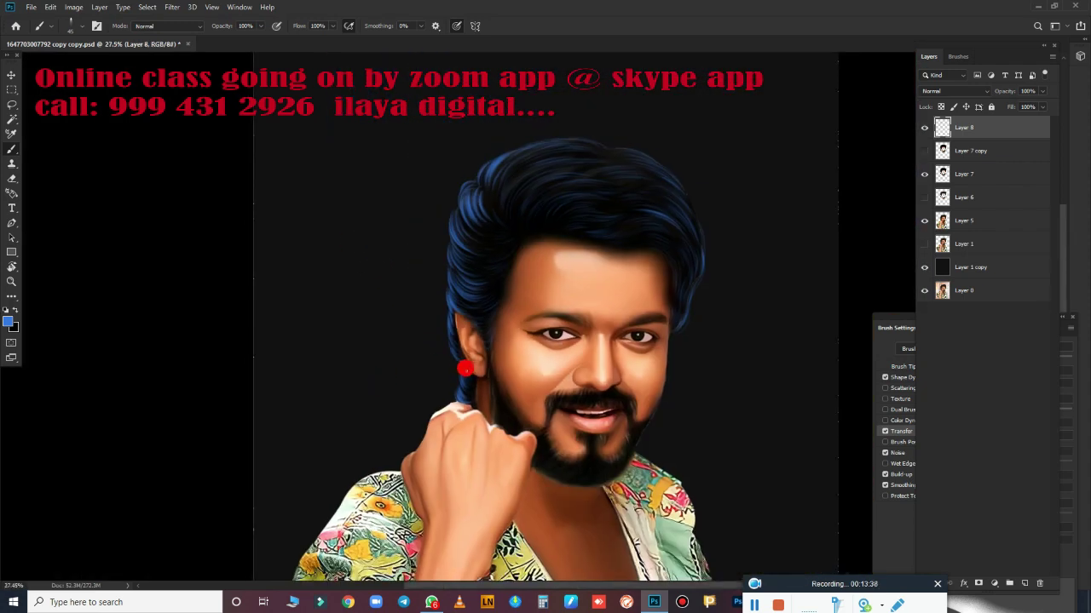
scroll(609, 227, up, 3)
scroll(609, 324, up, 5)
mouse_move(608, 324)
mouse_down()
mouse_move(577, 504)
mouse_move(590, 508)
mouse_up()
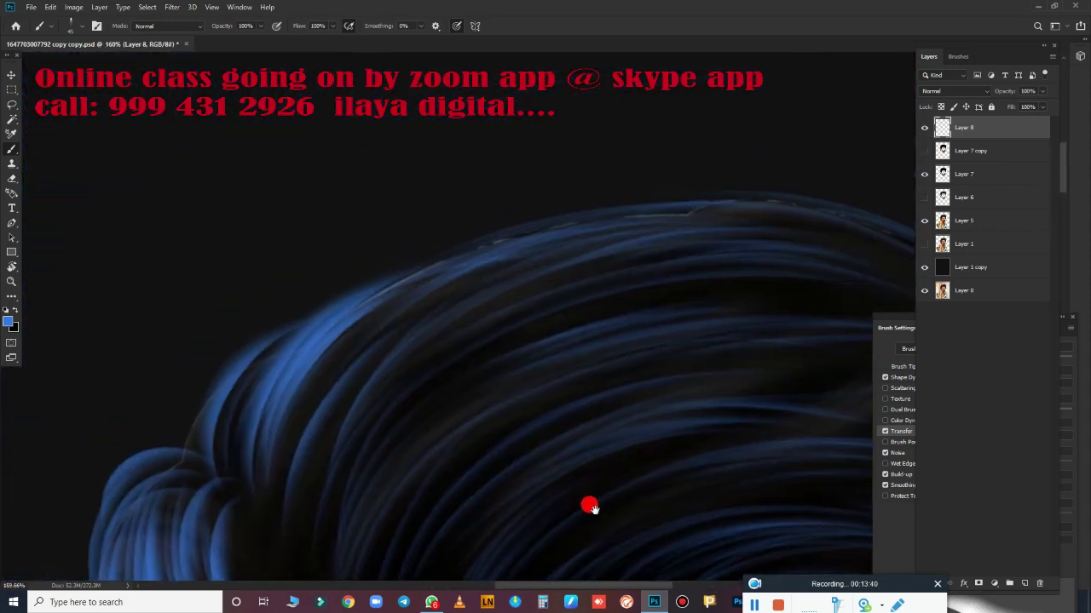
mouse_move(395, 274)
mouse_down()
mouse_move(236, 383)
mouse_move(372, 427)
mouse_up()
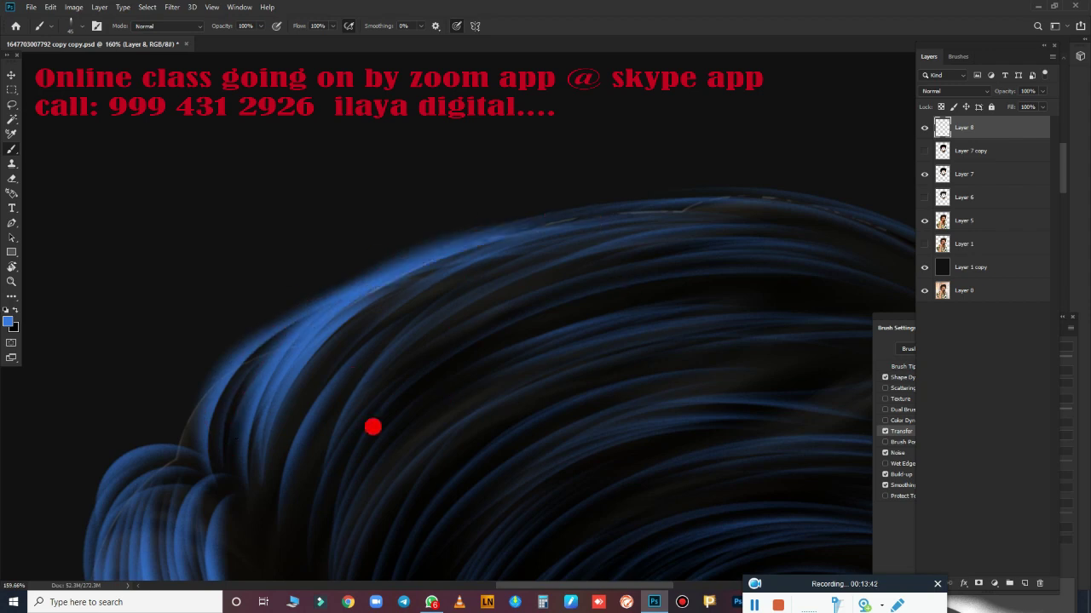
- Brighten more strands along the curving top hair edge, ending on the hair above the forehead
mouse_move(562, 438)
mouse_down()
mouse_move(316, 520)
mouse_move(139, 336)
mouse_up()
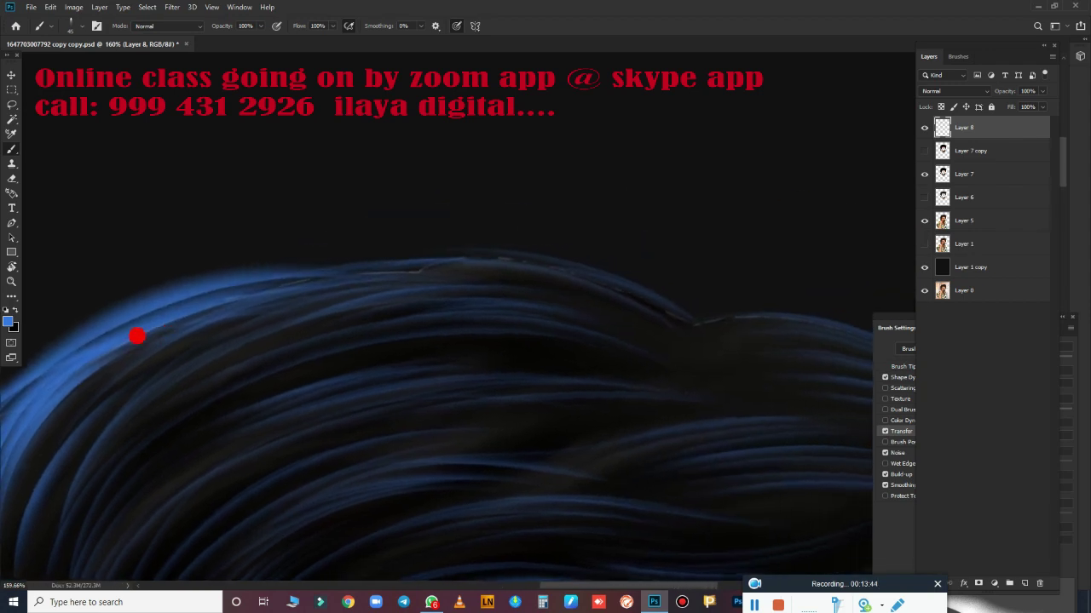
mouse_move(216, 273)
mouse_down()
mouse_move(404, 363)
mouse_move(323, 264)
mouse_up()
mouse_move(599, 326)
mouse_down()
mouse_move(390, 221)
mouse_move(575, 526)
mouse_move(438, 231)
mouse_move(524, 56)
mouse_up()
scroll(633, 468, down, 3)
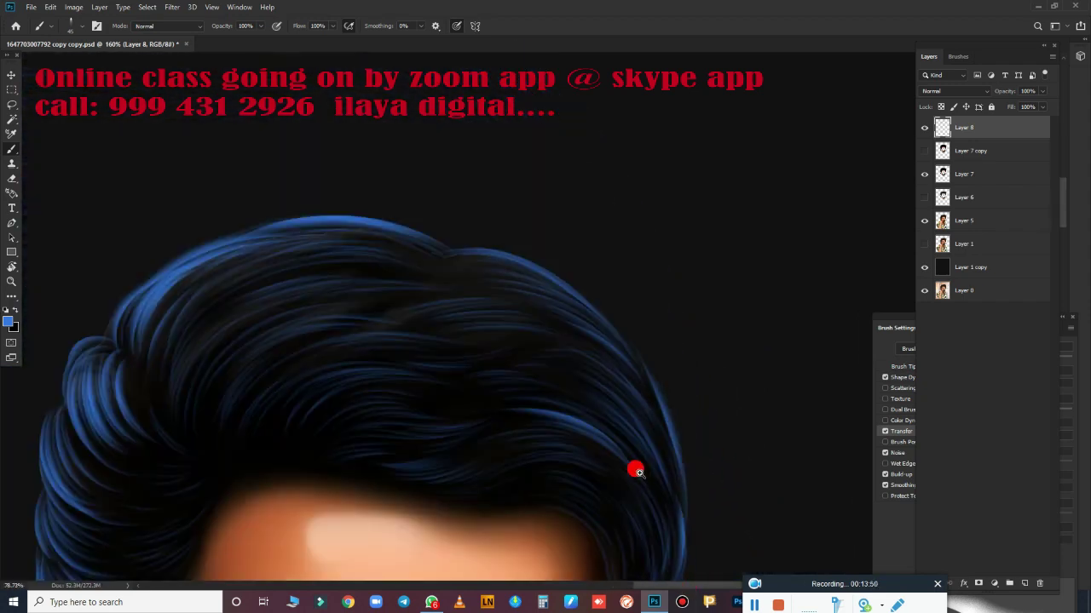
scroll(633, 414, down, 3)
scroll(531, 227, down, 2)
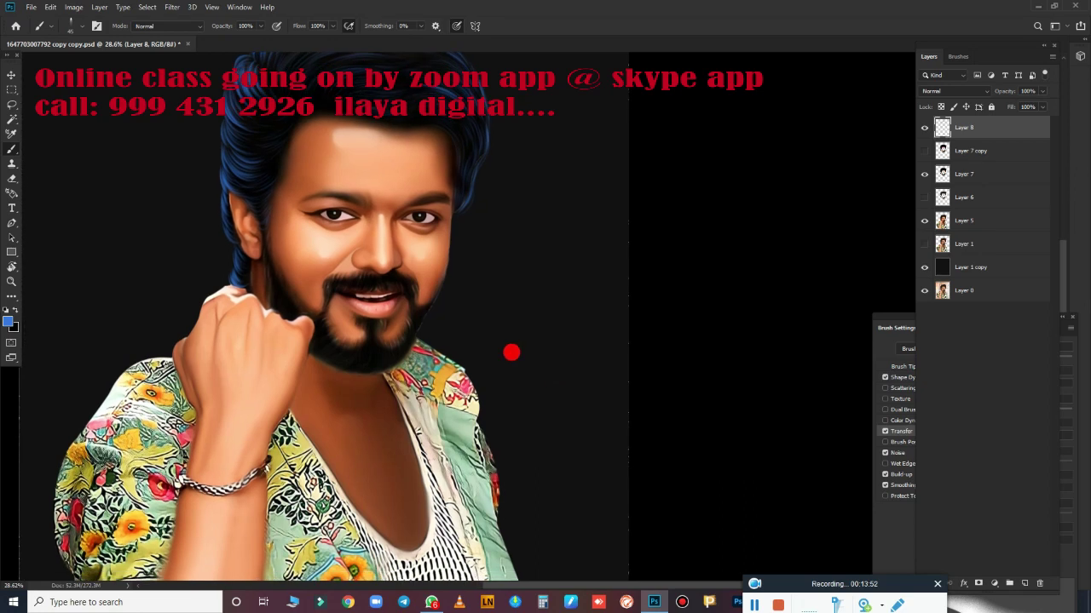
scroll(460, 341, up, 1)
scroll(435, 312, up, 2)
drag(434, 312, 593, 507)
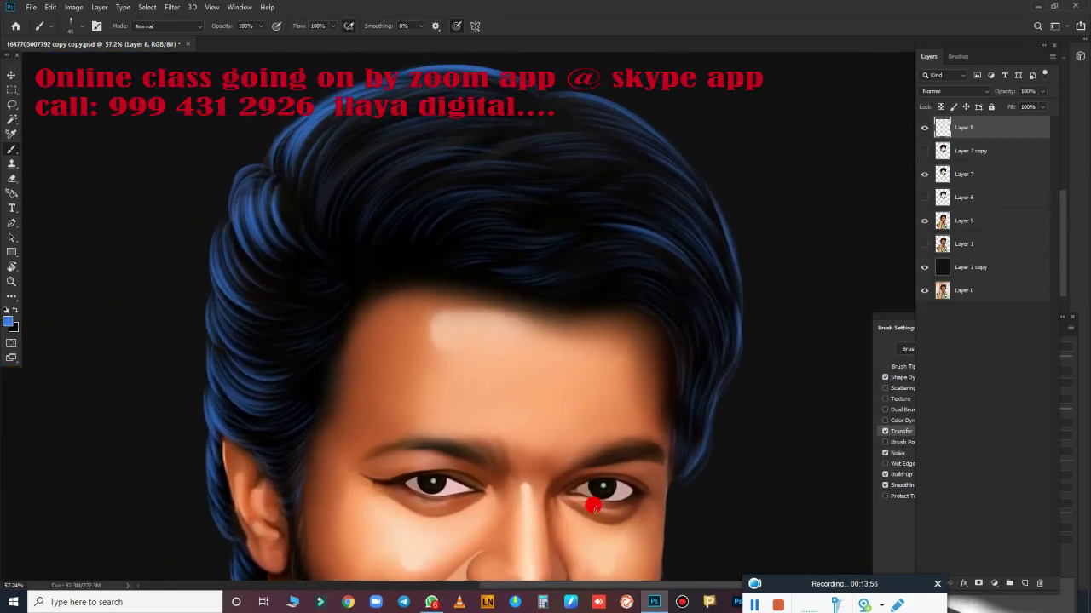
scroll(569, 366, up, 2)
scroll(500, 317, up, 3)
drag(499, 316, 433, 522)
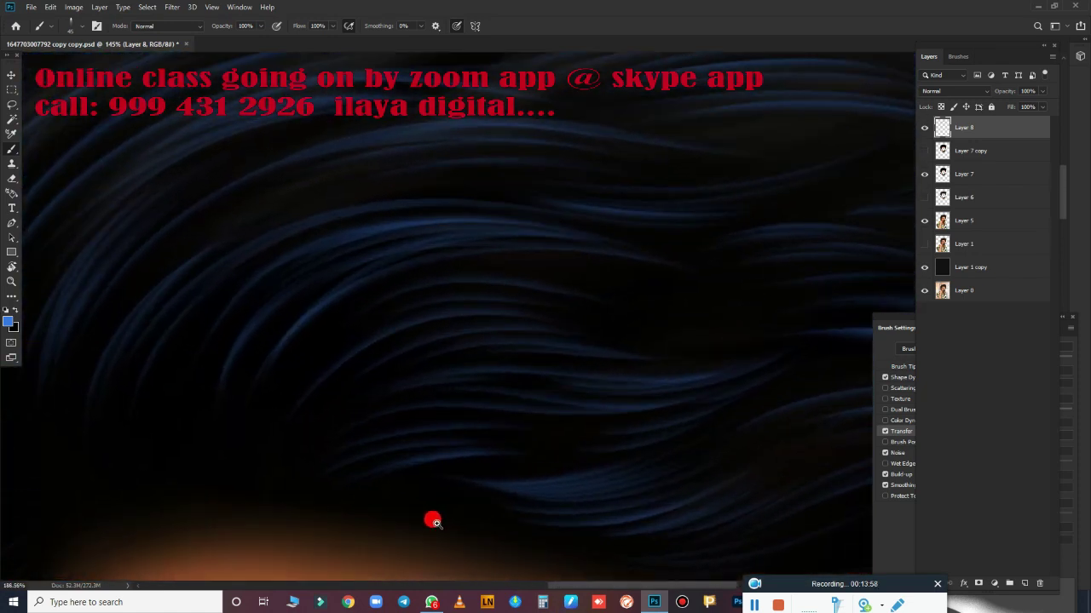
scroll(433, 521, up, 1)
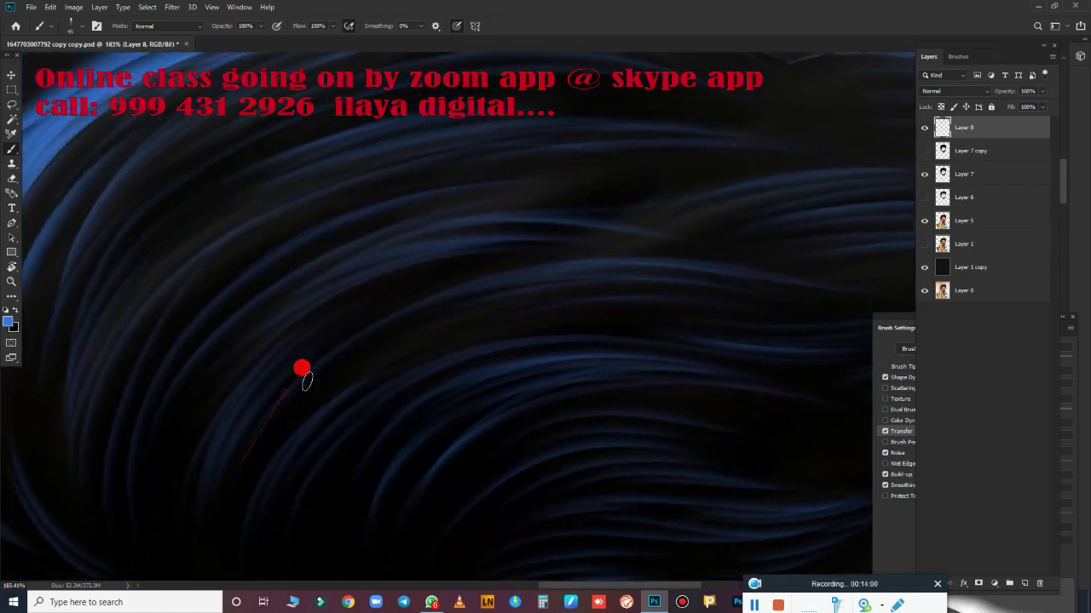
- Paint curving blue strands across the middle of the hair
drag(307, 381, 391, 494)
drag(239, 508, 594, 345)
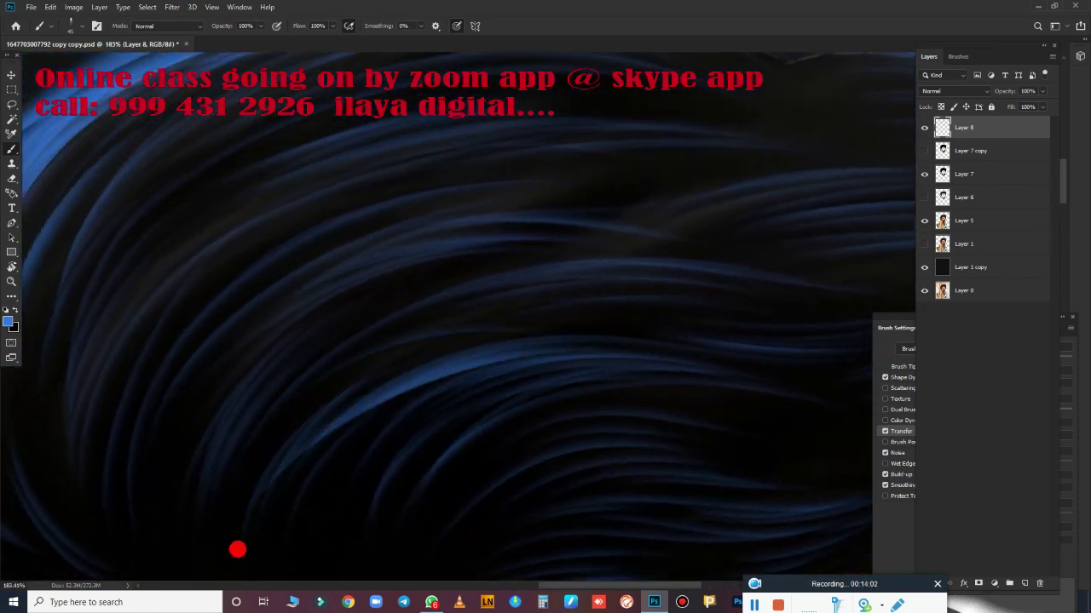
drag(213, 443, 526, 244)
drag(223, 477, 699, 341)
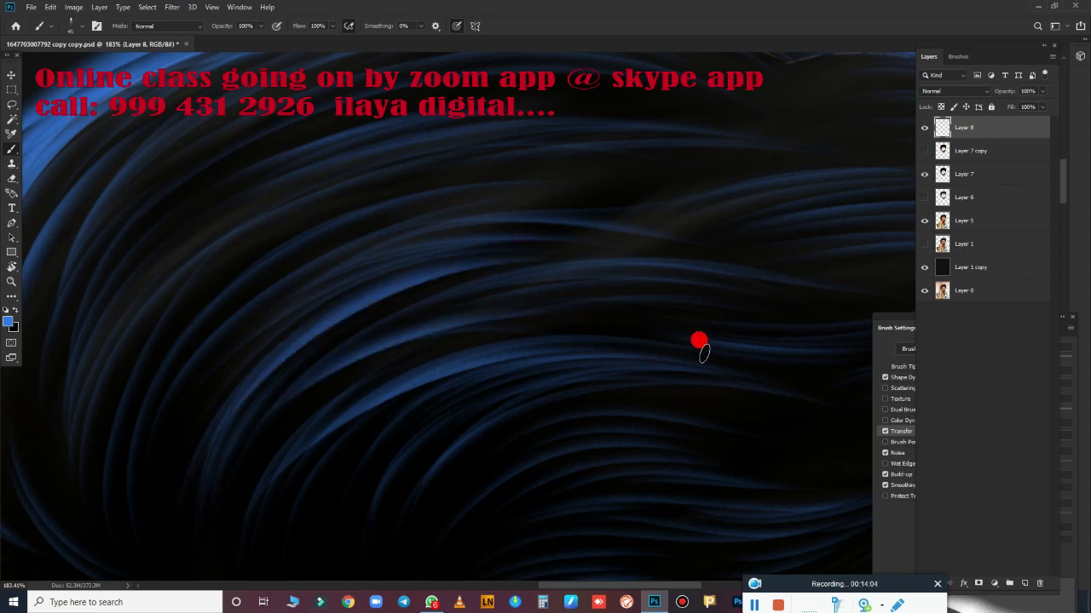
drag(132, 484, 602, 246)
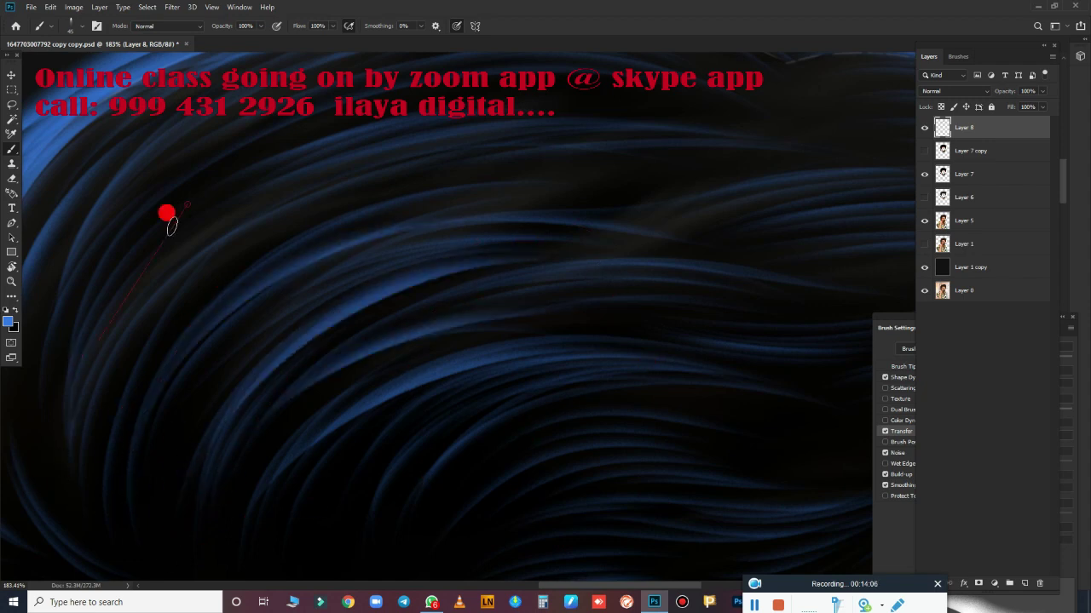
drag(430, 124, 112, 422)
- Add blue strands across the upper hair and along the hairline
scroll(287, 268, down, 5)
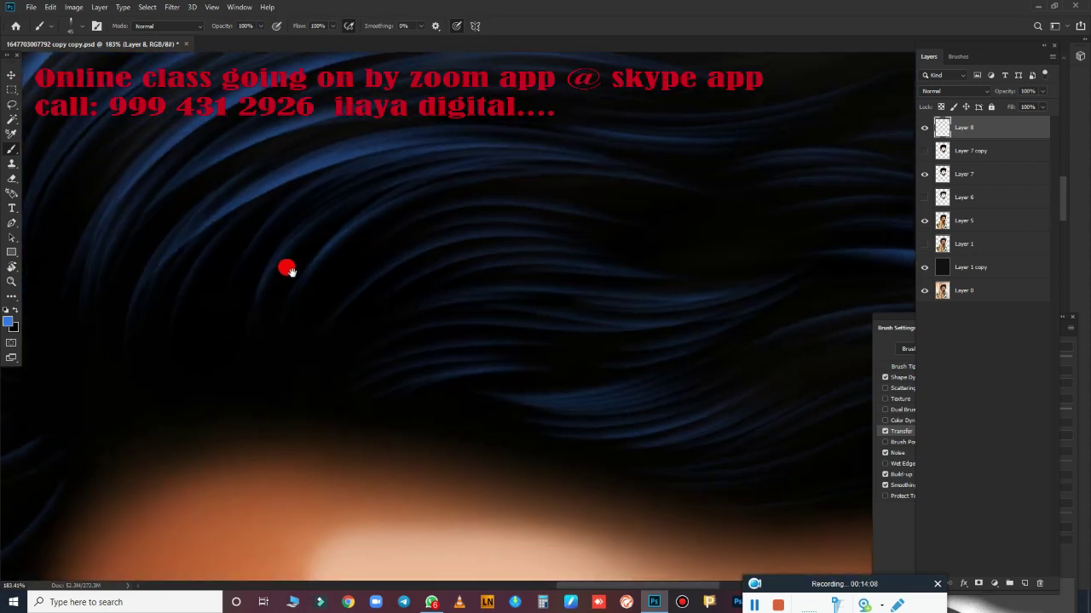
drag(262, 352, 710, 236)
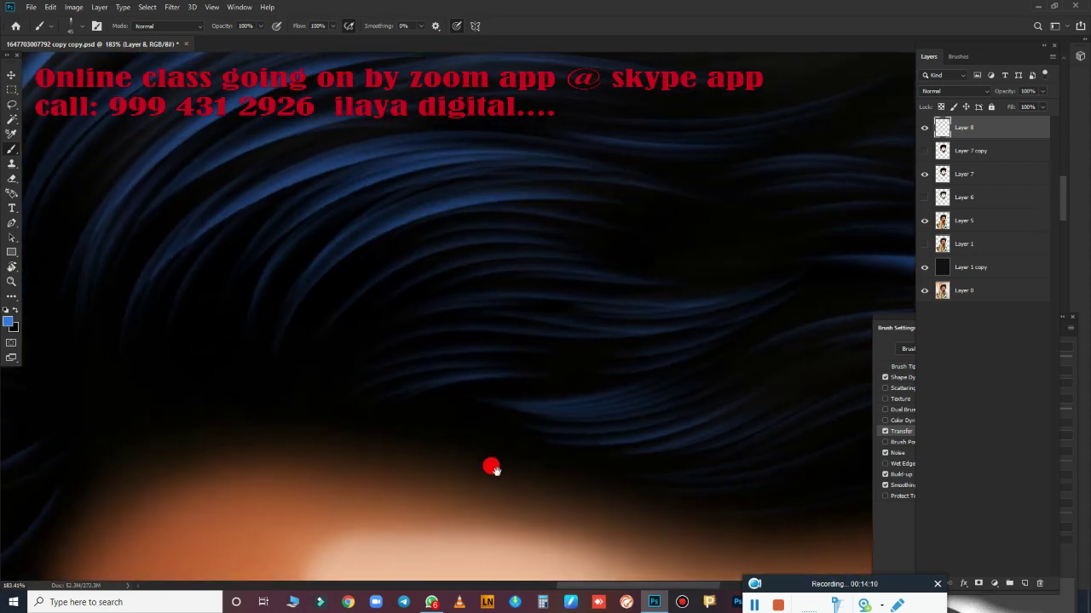
scroll(492, 462, up, 2)
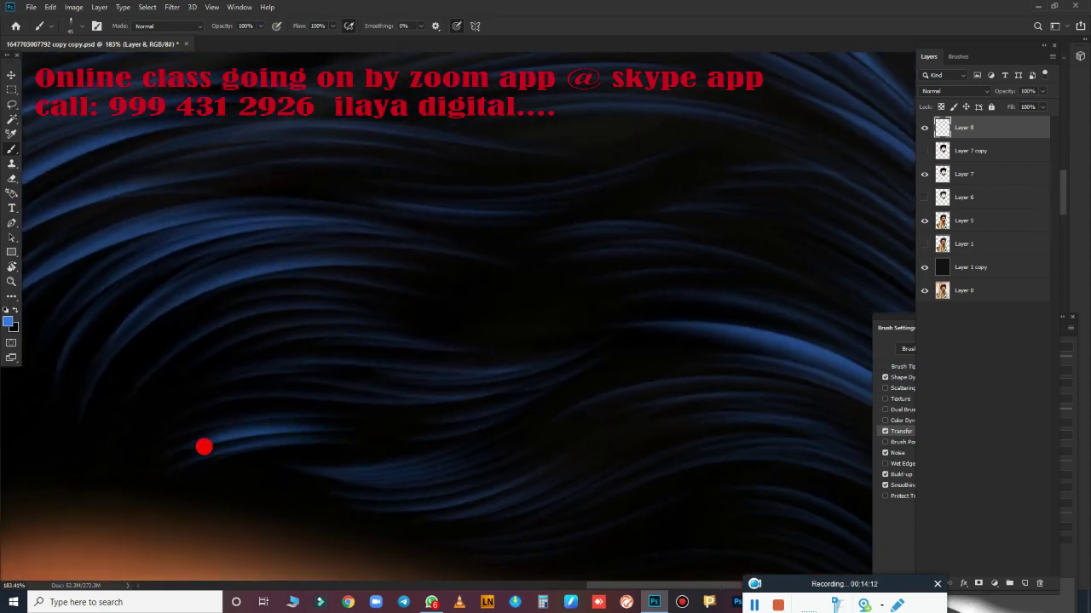
drag(197, 419, 518, 373)
drag(319, 403, 579, 321)
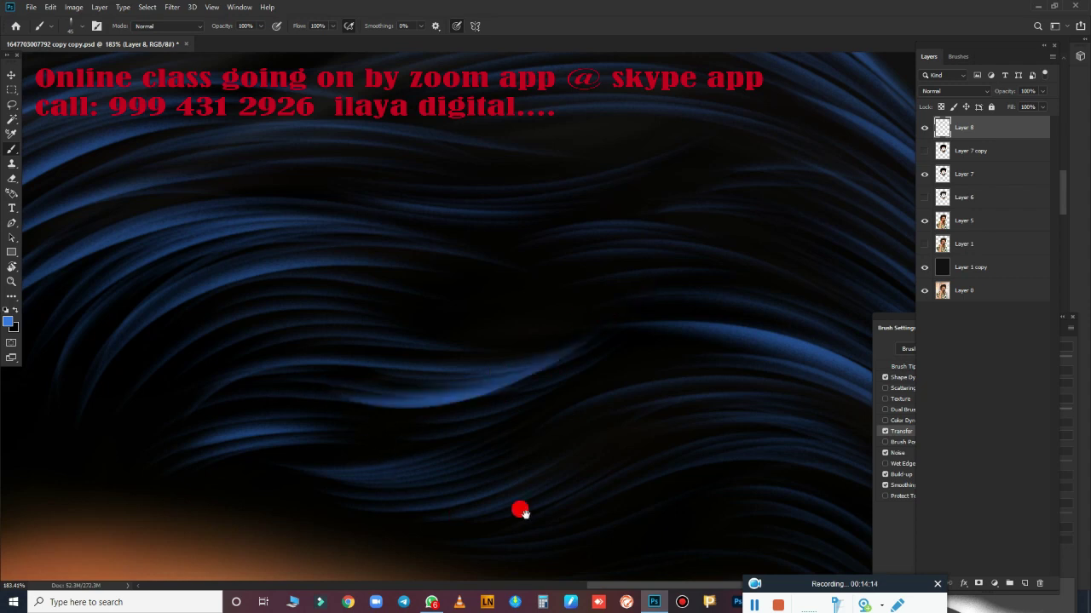
drag(520, 510, 318, 421)
drag(78, 378, 392, 323)
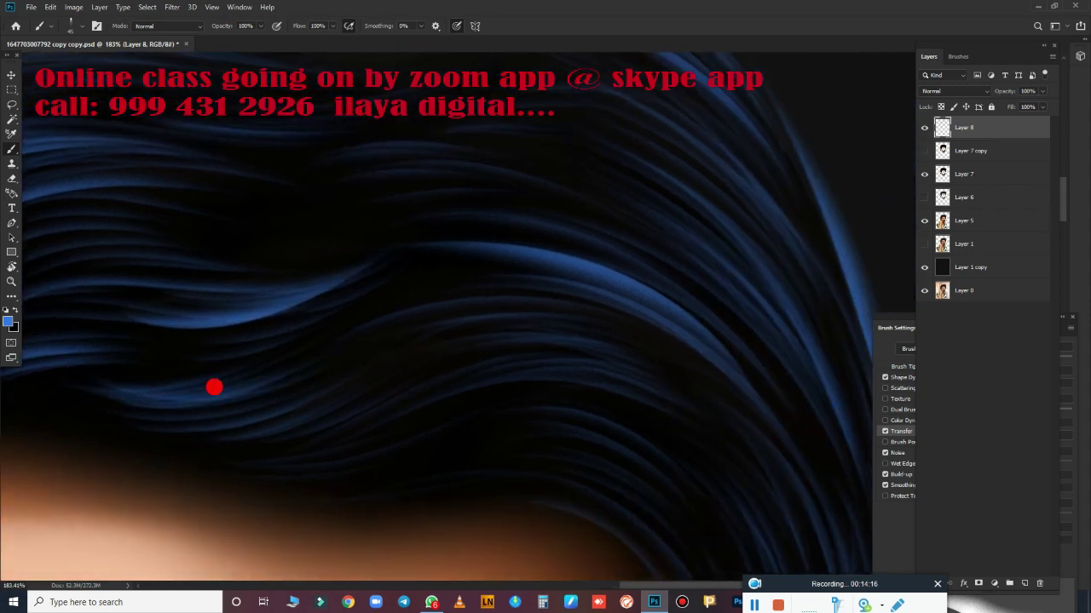
drag(98, 419, 419, 321)
drag(229, 450, 725, 358)
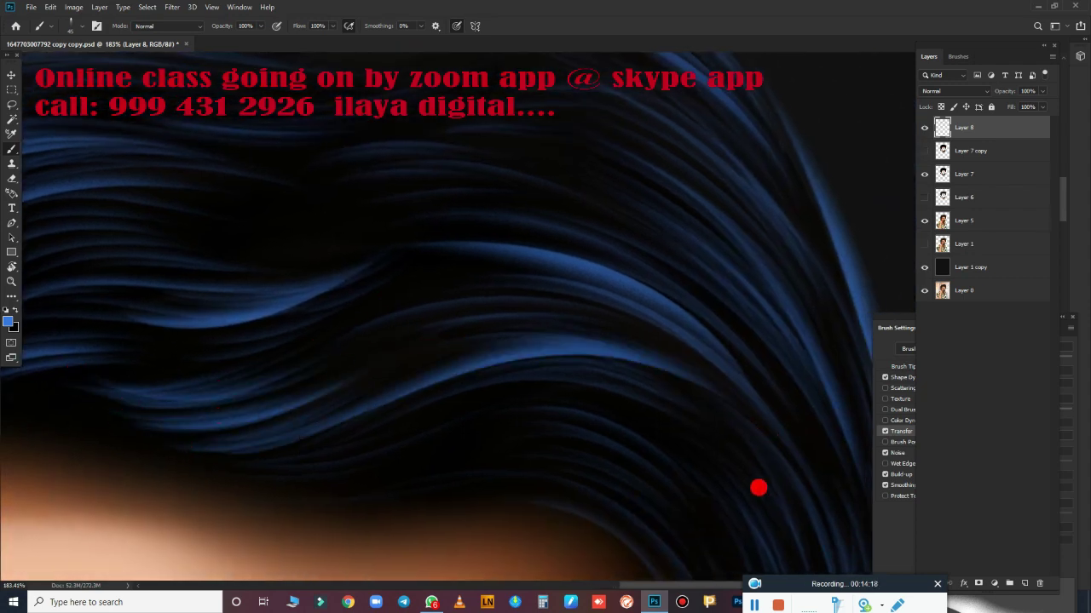
- Fill the middle and crown of the hair with several more blue strands
drag(654, 502, 475, 375)
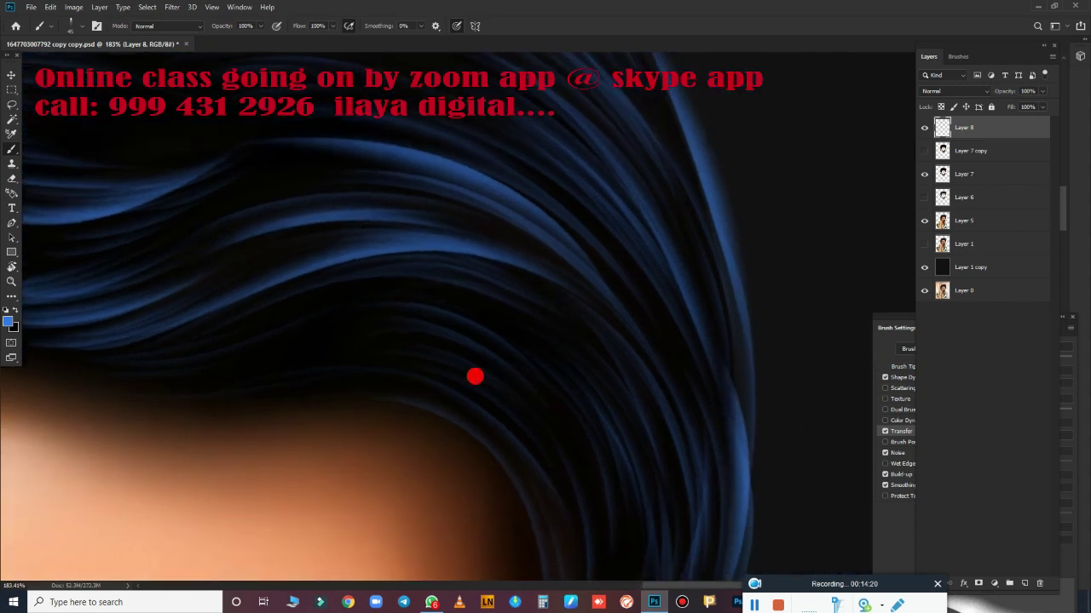
drag(273, 337, 631, 481)
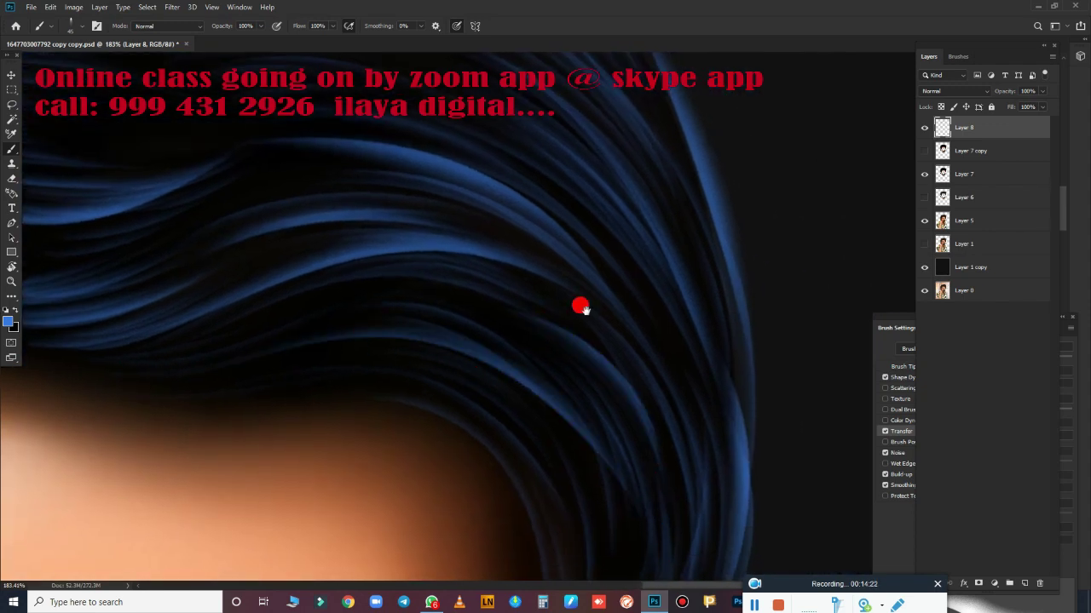
drag(580, 307, 686, 566)
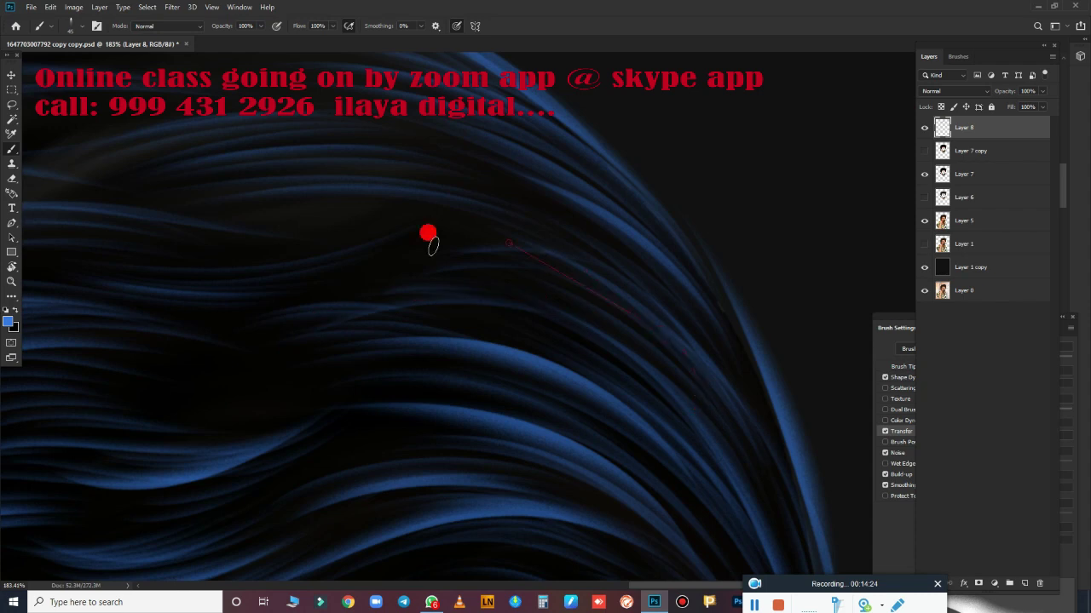
mouse_move(428, 233)
mouse_down()
mouse_move(579, 356)
mouse_move(360, 397)
mouse_move(602, 362)
mouse_up()
drag(333, 310, 609, 275)
drag(390, 238, 642, 260)
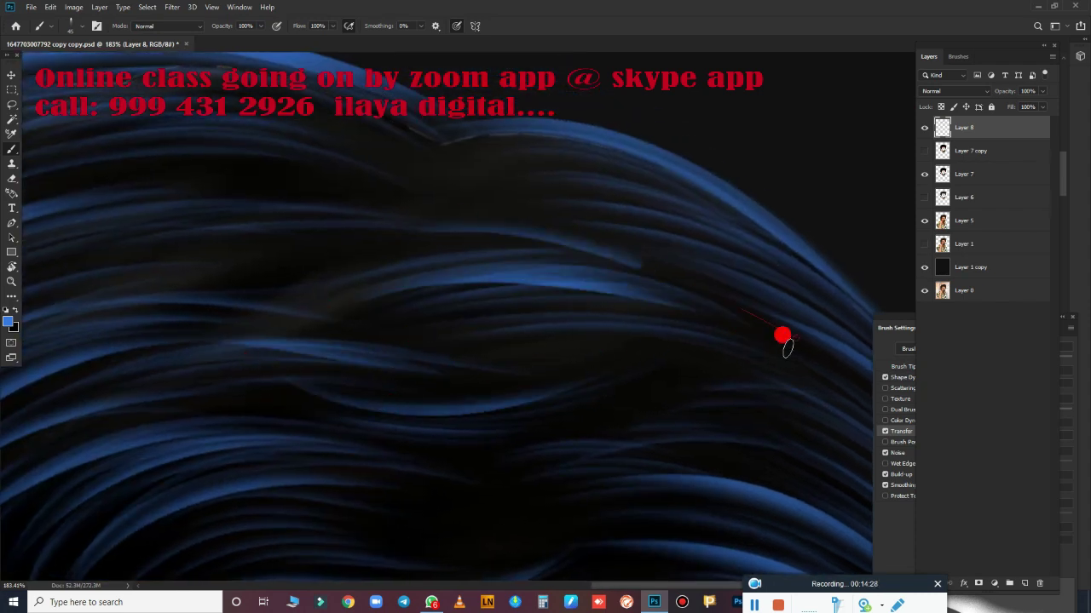
drag(766, 293, 465, 206)
drag(690, 195, 476, 220)
- Paint thin blue strands along the lower hairline and down the right hair edge
scroll(464, 366, down, 5)
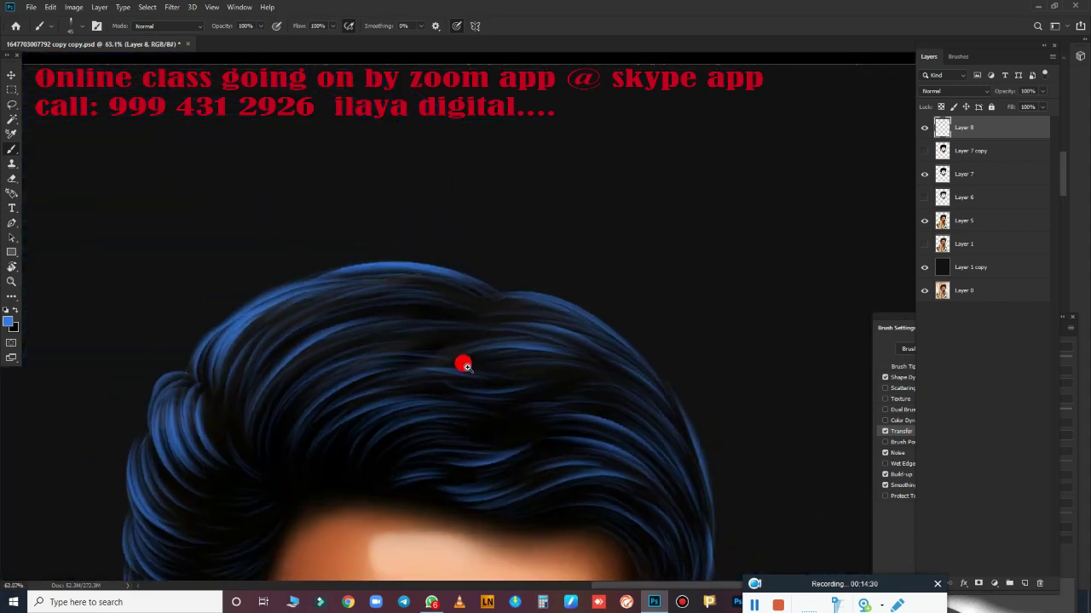
drag(463, 365, 560, 159)
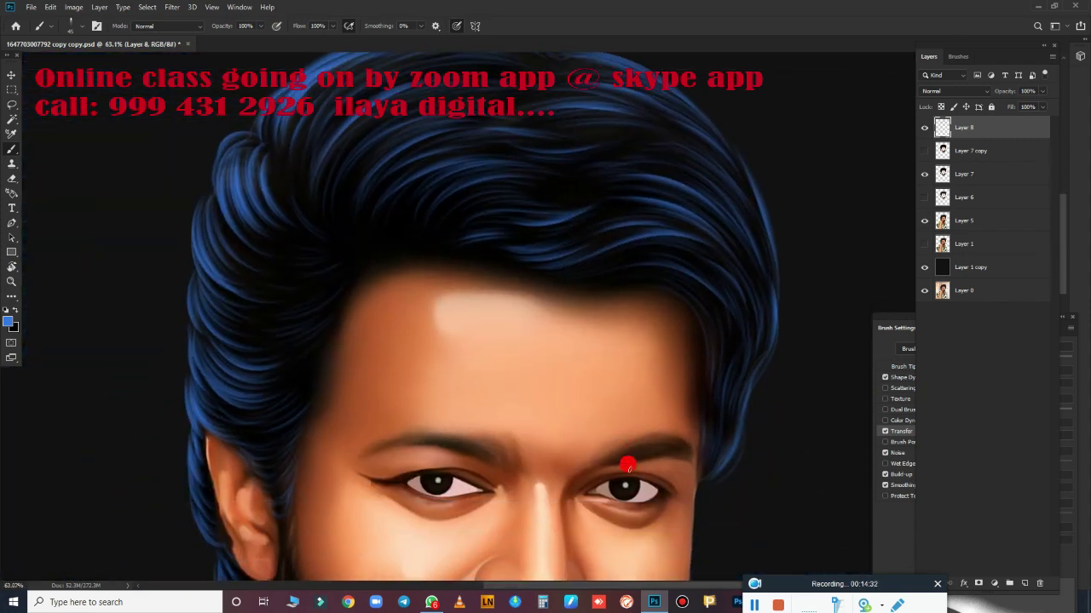
scroll(645, 372, up, 2)
scroll(670, 373, up, 2)
scroll(495, 412, up, 2)
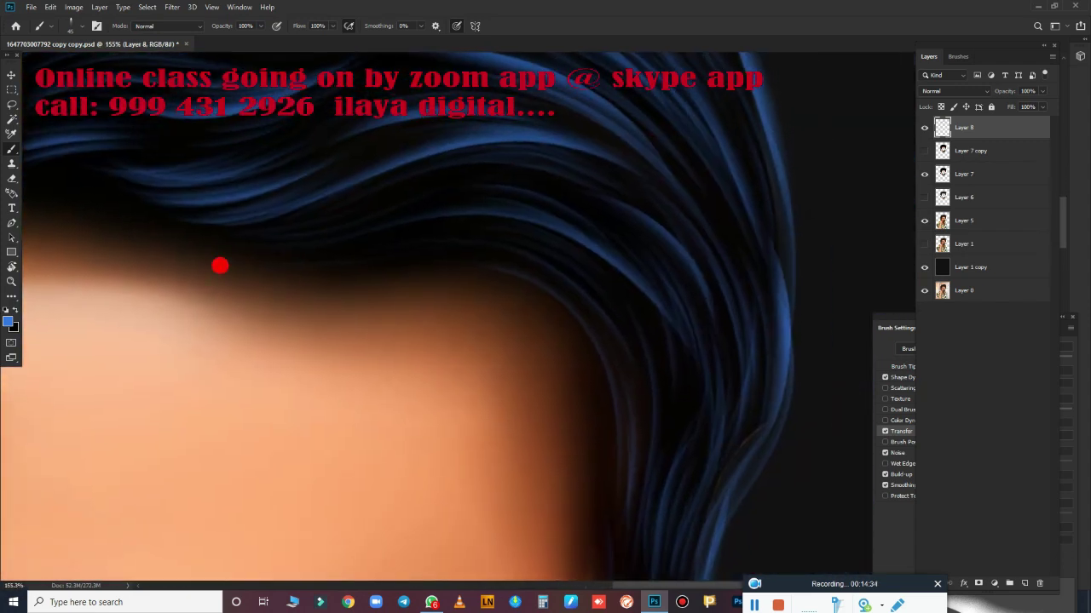
mouse_move(207, 227)
mouse_down()
mouse_move(560, 236)
mouse_move(522, 328)
mouse_move(400, 286)
mouse_up()
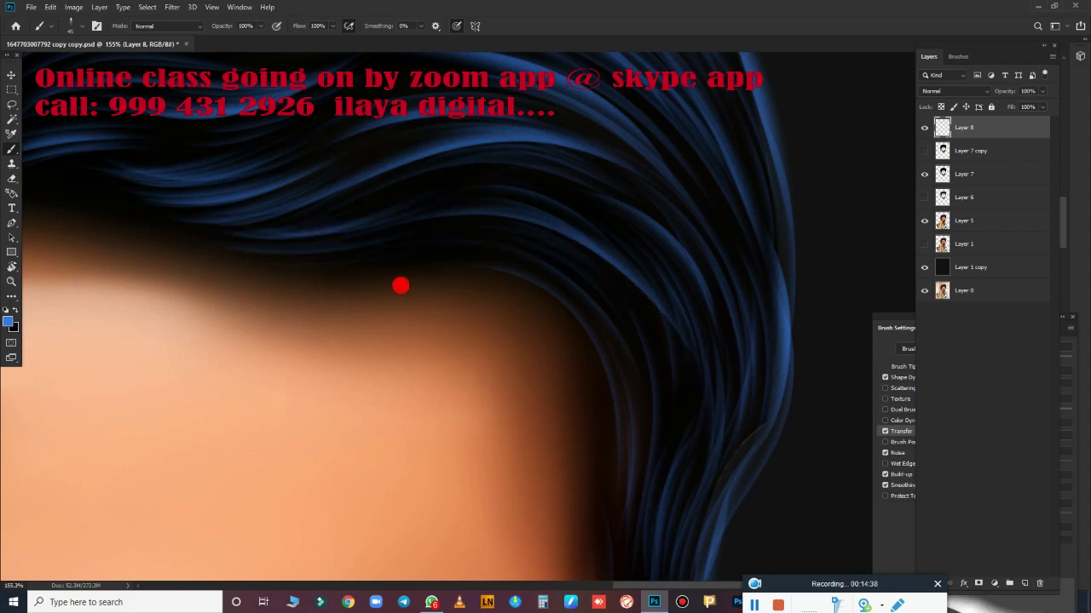
drag(208, 249, 626, 573)
drag(617, 334, 567, 586)
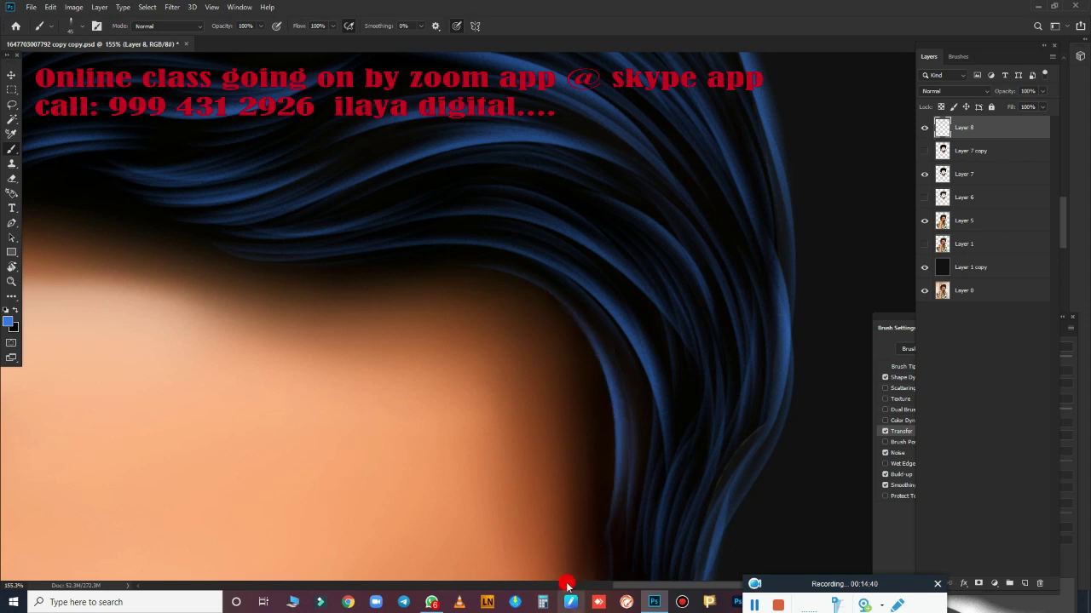
drag(694, 367, 703, 498)
mouse_move(722, 311)
mouse_down()
mouse_move(727, 268)
mouse_move(628, 571)
mouse_move(611, 499)
mouse_move(647, 528)
mouse_up()
- Add a fine stroke along the hair top and make Layer 7 copy visible to darken the hair
scroll(518, 382, down, 5)
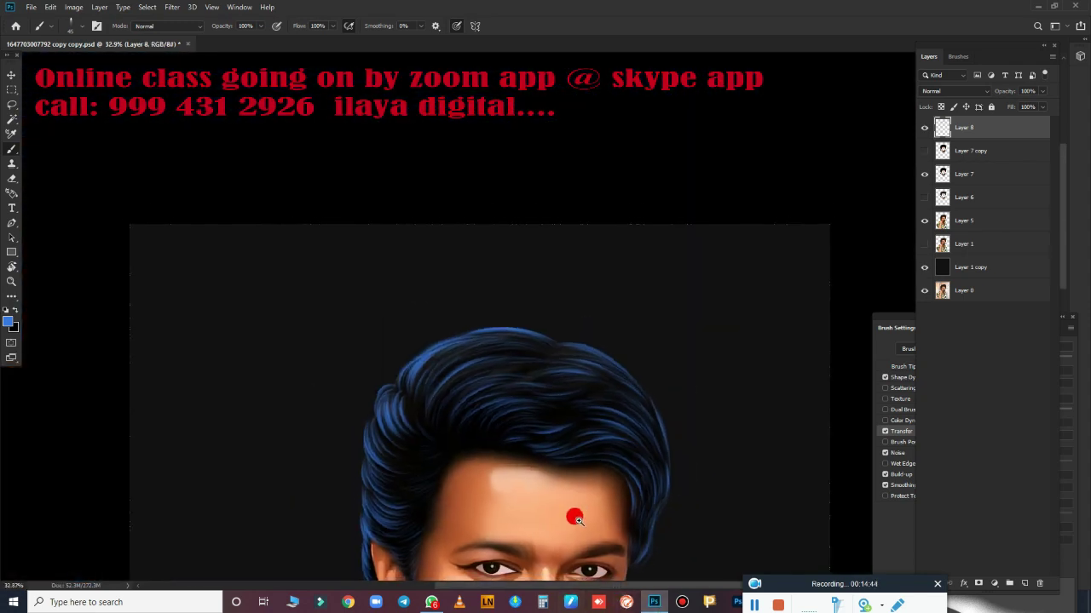
scroll(638, 360, down, 2)
scroll(664, 366, up, 4)
scroll(664, 367, up, 5)
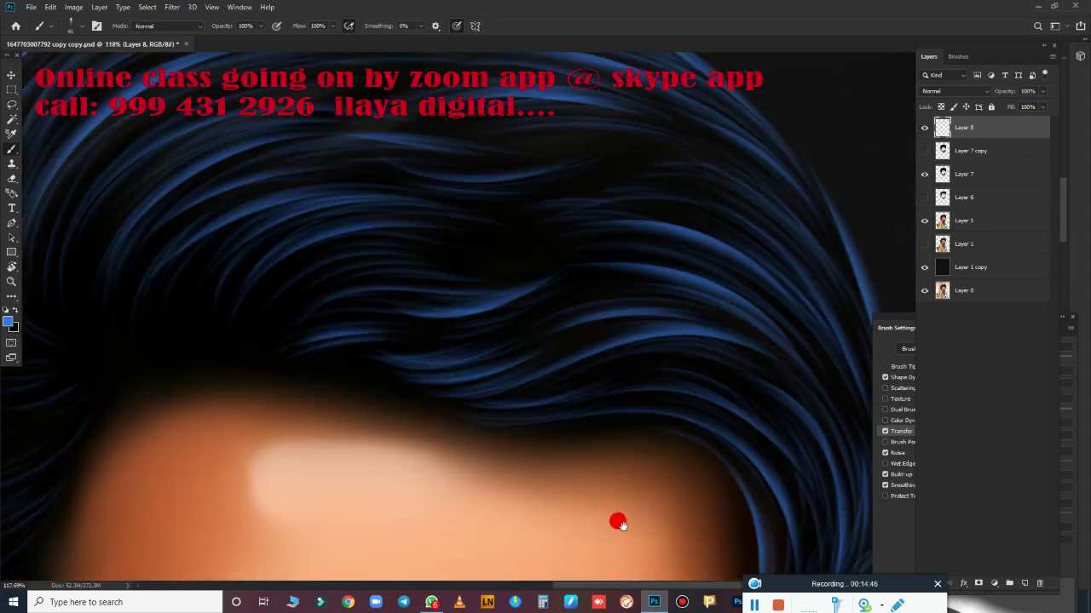
scroll(618, 519, up, 3)
scroll(567, 531, up, 3)
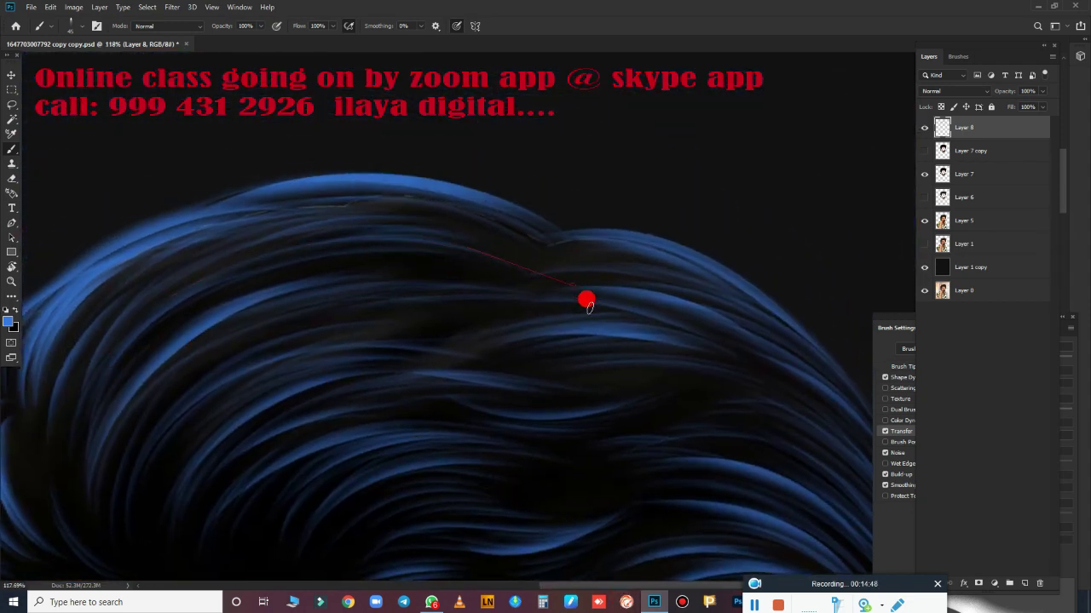
drag(451, 265, 420, 219)
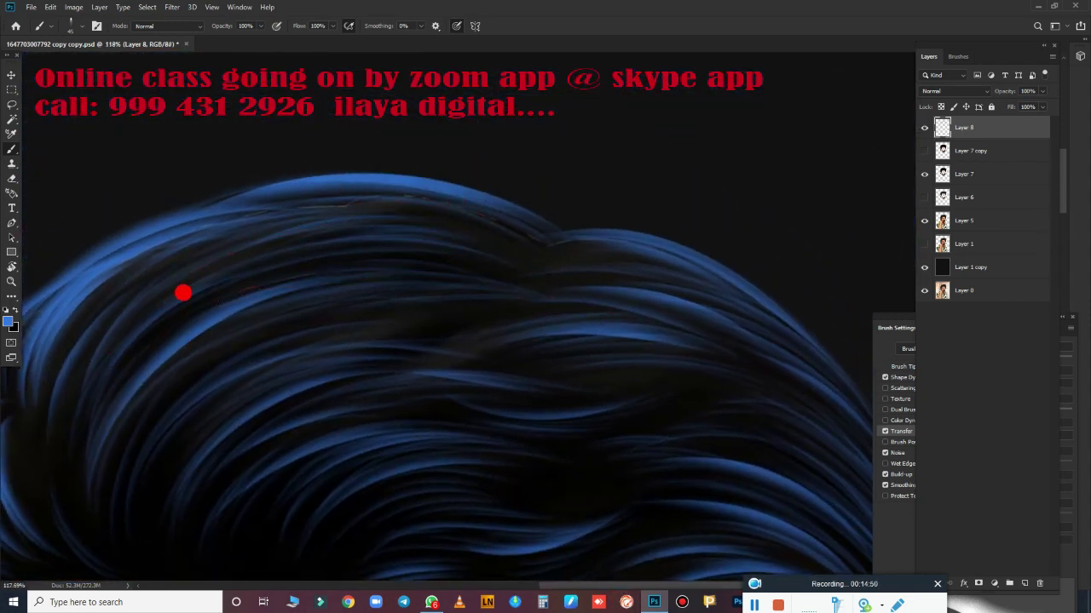
click(924, 150)
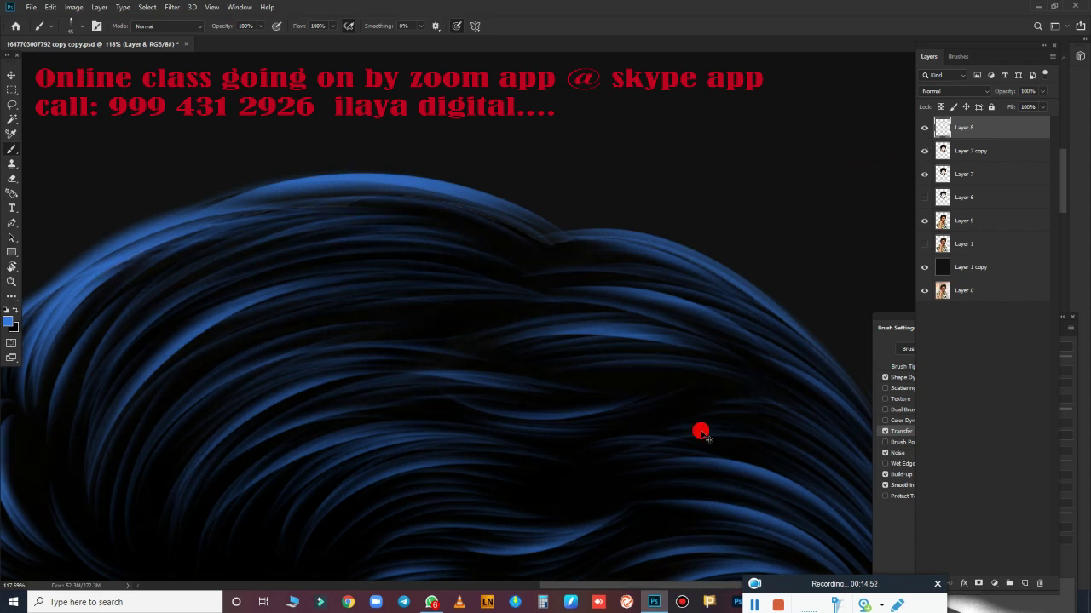
scroll(691, 439, down, 3)
scroll(648, 341, down, 3)
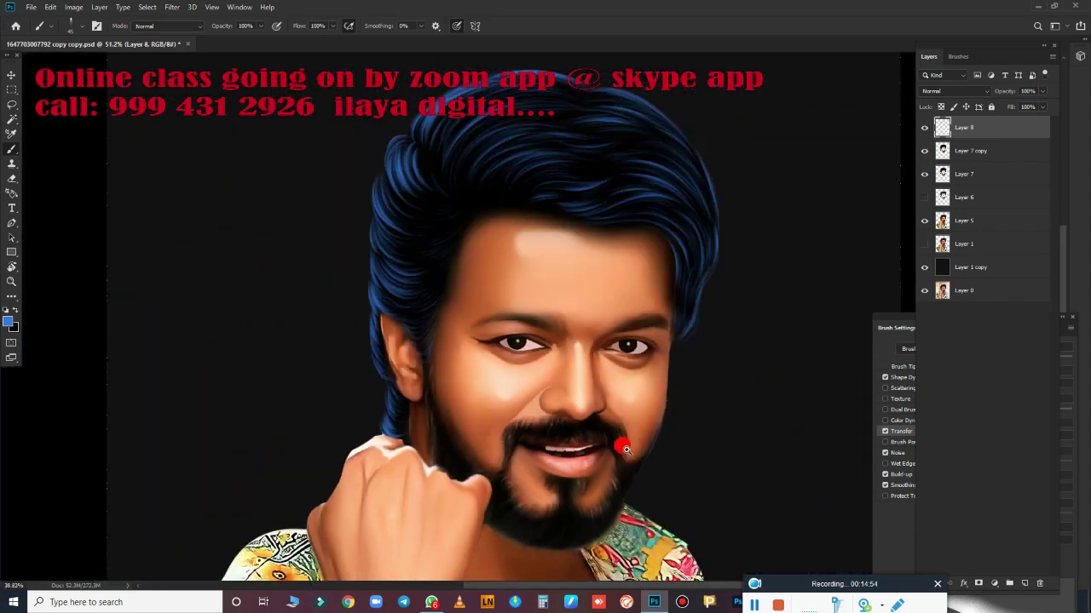
- Undo the last hair strands and paint a new blue highlight strand across the hair
scroll(626, 449, down, 2)
scroll(639, 383, up, 2)
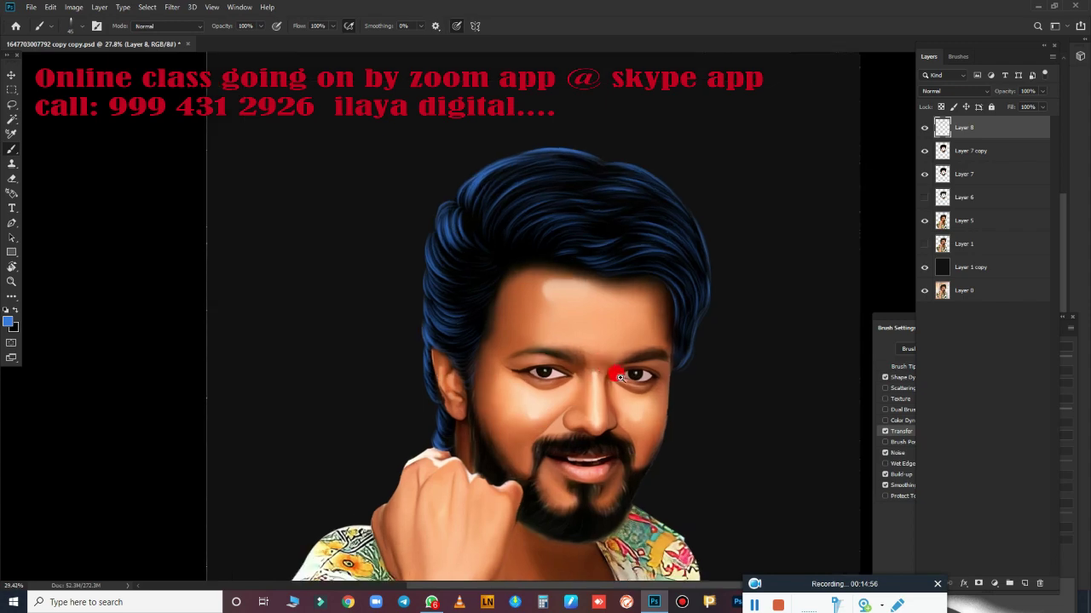
scroll(638, 389, up, 2)
scroll(640, 409, up, 2)
scroll(663, 398, up, 2)
scroll(630, 426, down, 2)
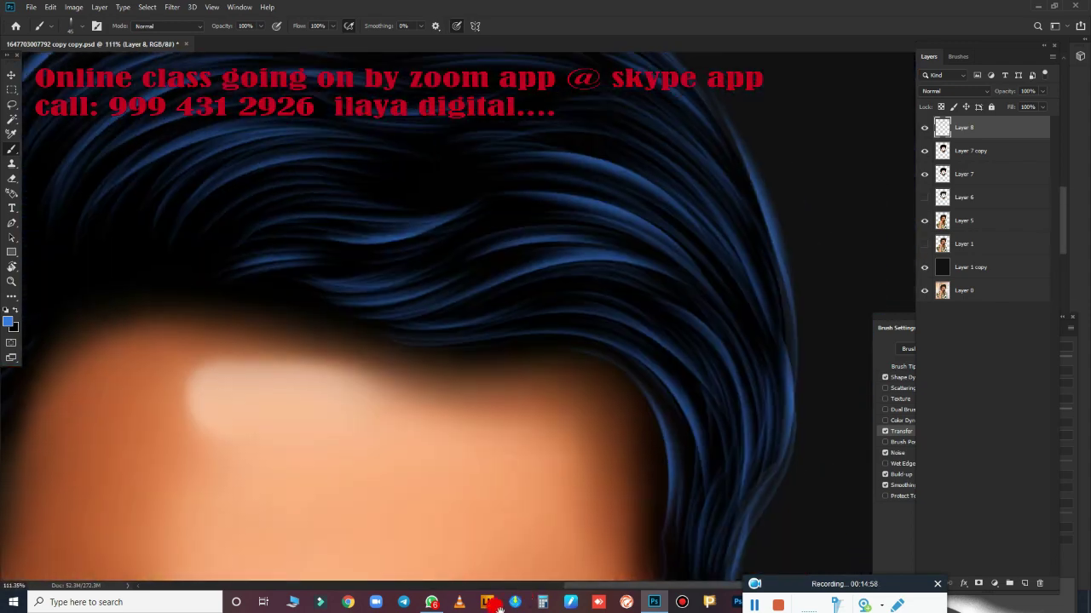
scroll(480, 506, up, 2)
scroll(599, 448, up, 4)
scroll(477, 480, down, 4)
scroll(667, 361, down, 3)
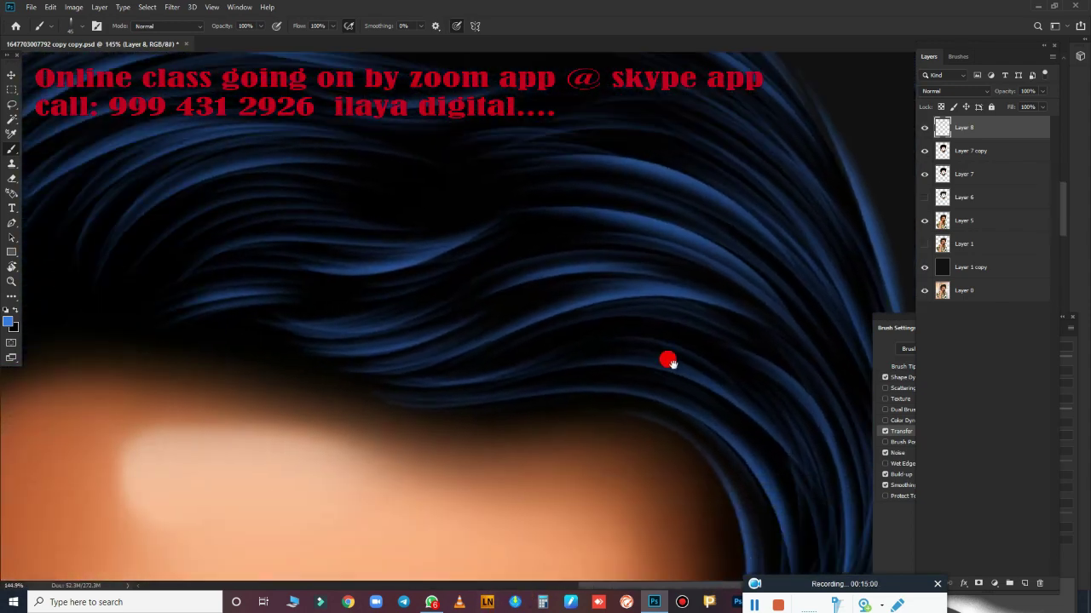
scroll(699, 392, up, 1)
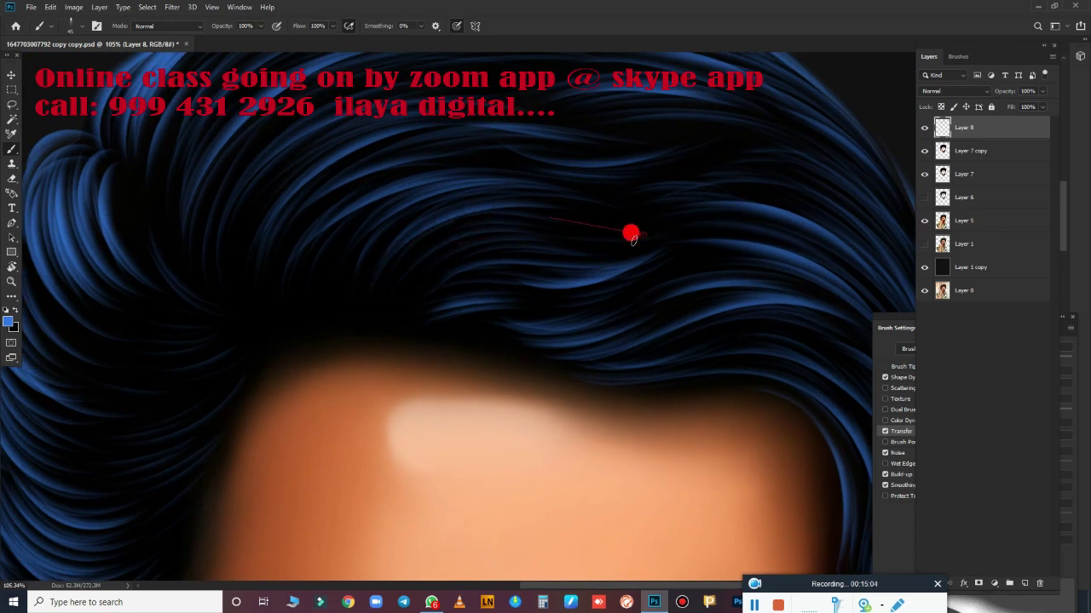
drag(606, 392, 443, 468)
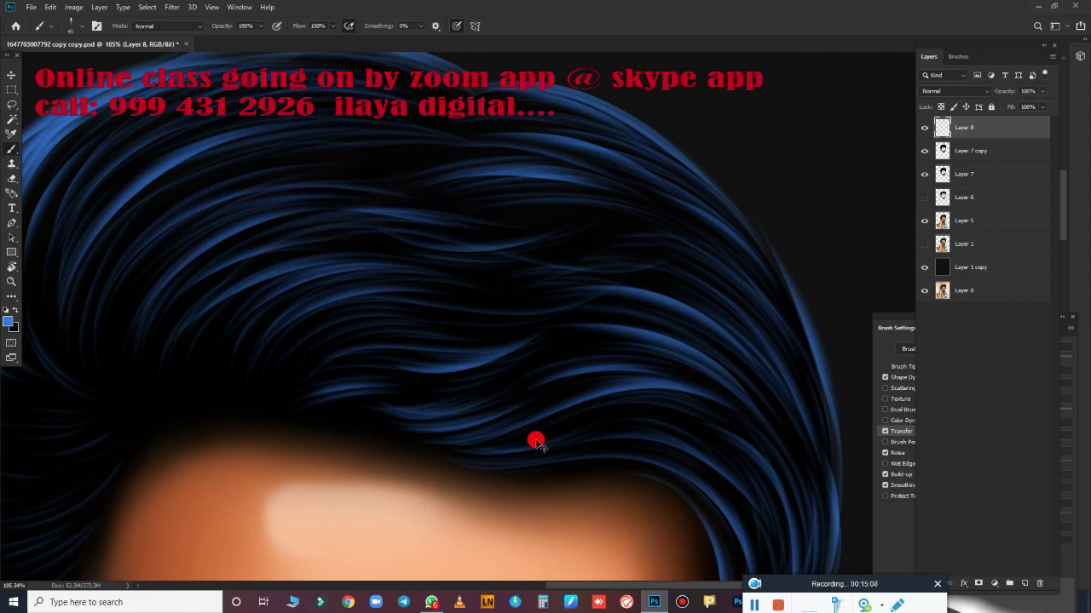
key(ctrl+z)
drag(325, 299, 597, 303)
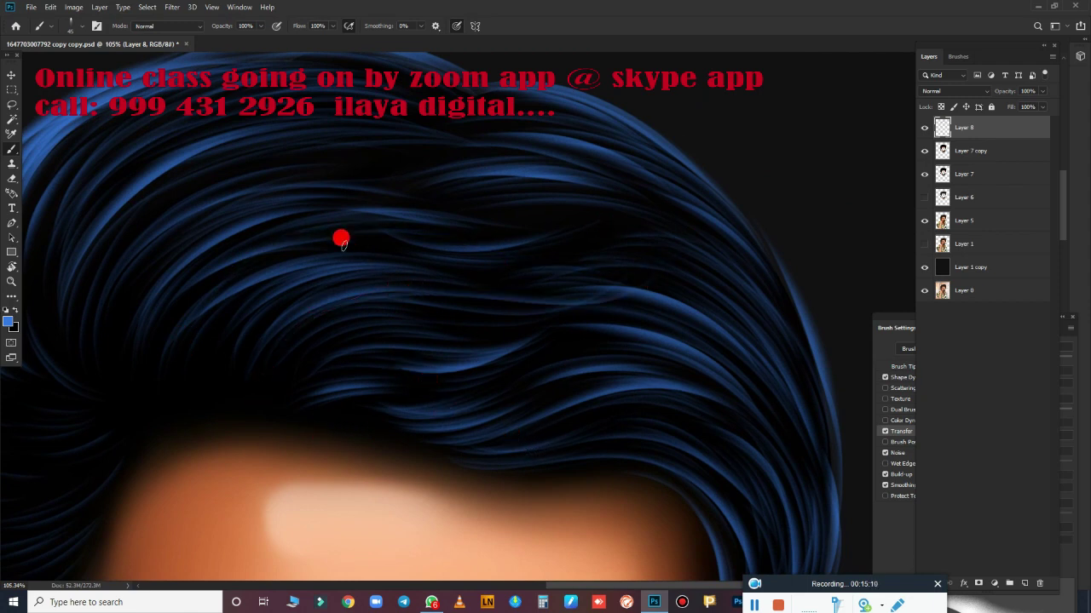
- Add several thin blue strands across the upper hair and brighten one
drag(236, 186, 685, 241)
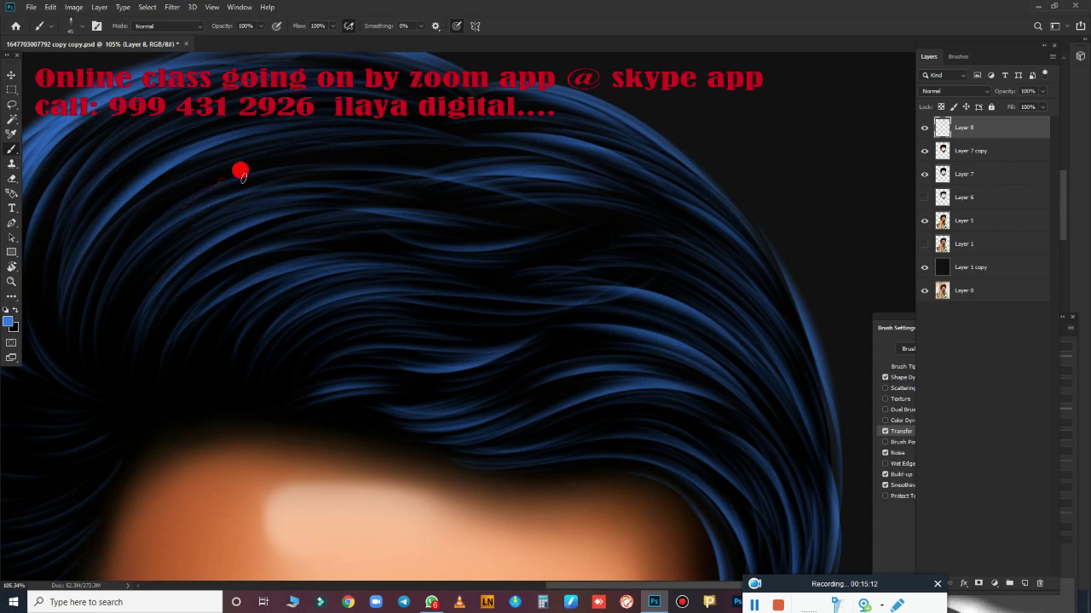
drag(241, 176, 539, 155)
drag(275, 256, 793, 402)
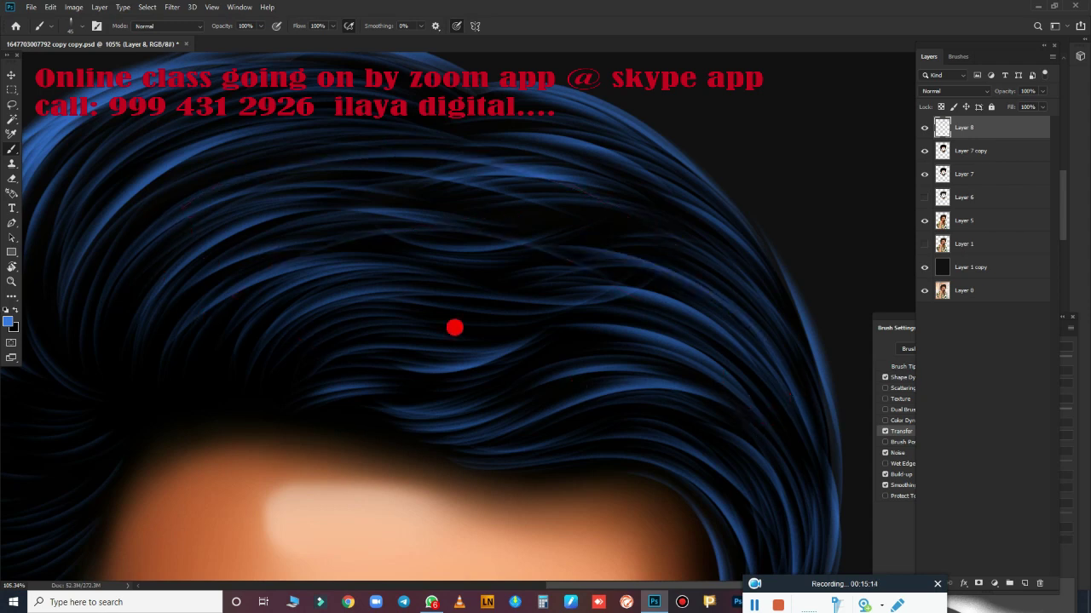
drag(537, 439, 482, 329)
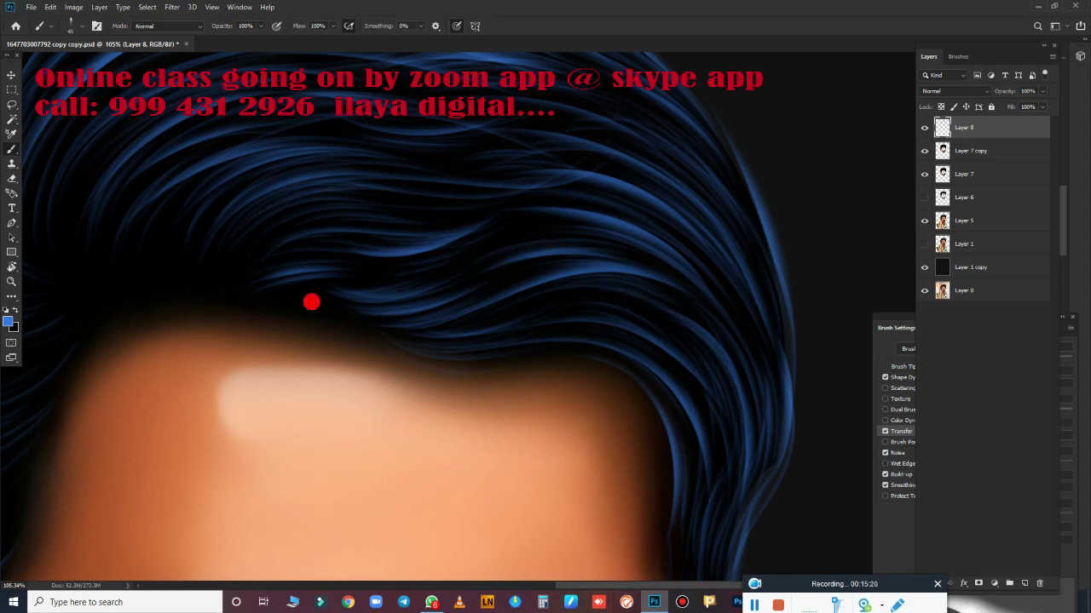
drag(205, 278, 503, 283)
- Redraw the faint diagonal strand brighter and add blue strands in the upper-left hair
drag(327, 115, 172, 236)
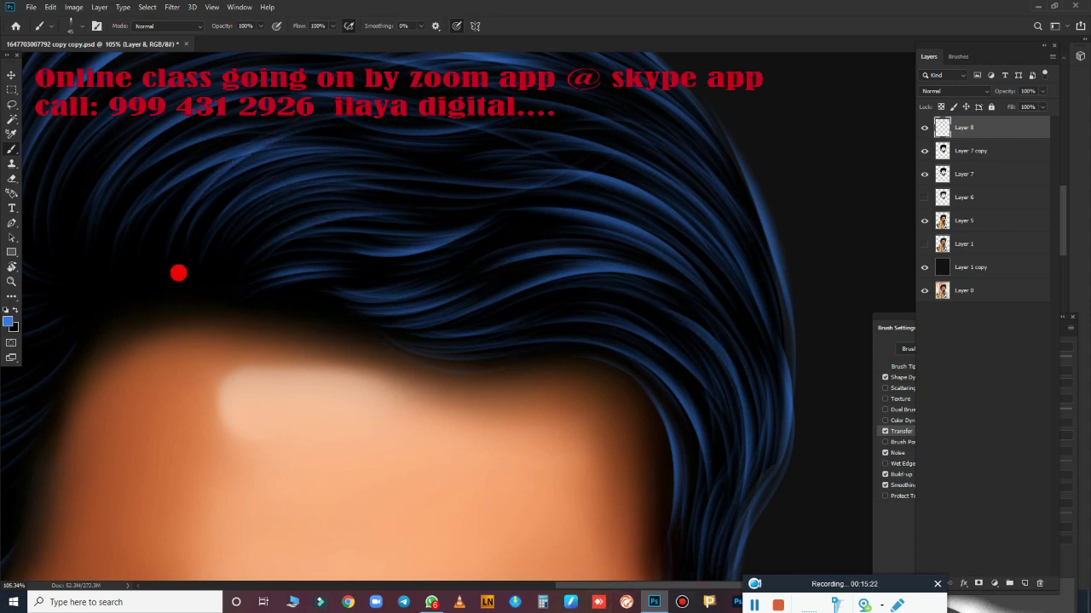
key(ctrl+z)
drag(244, 147, 315, 278)
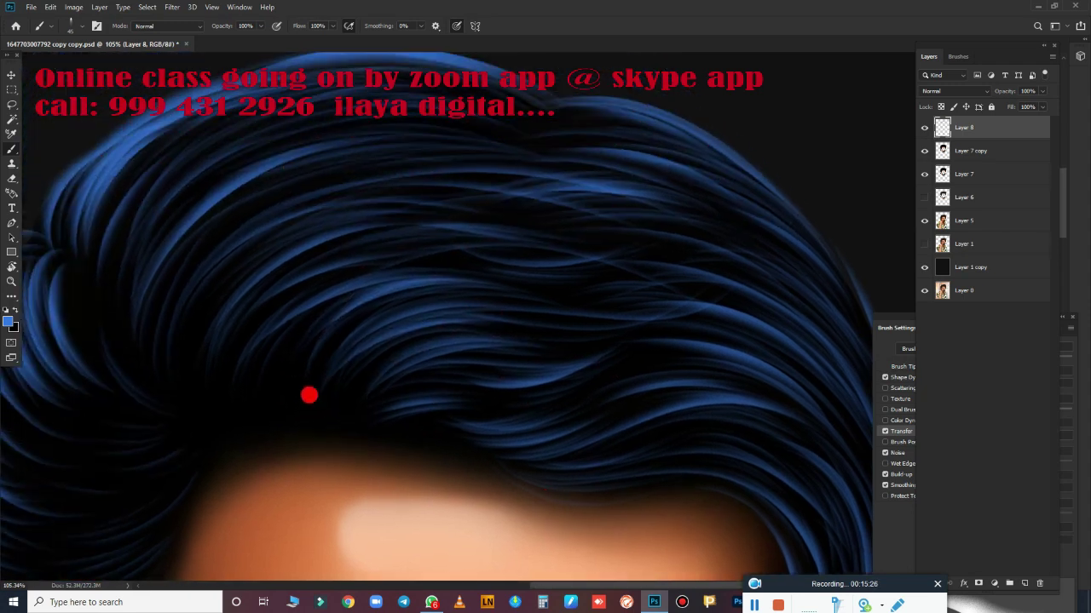
shift+click(321, 167)
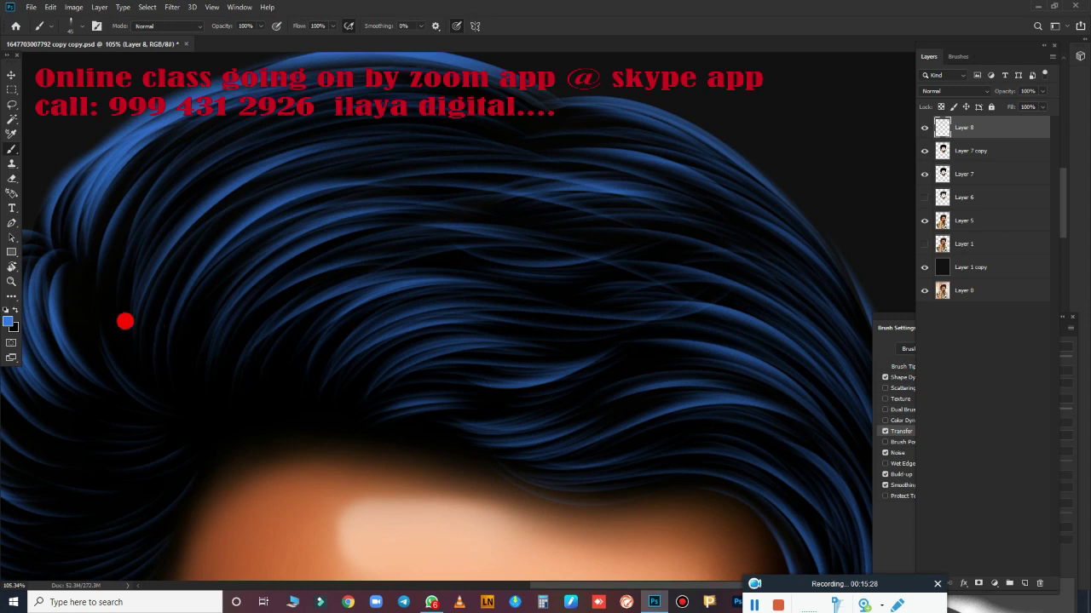
drag(331, 106, 171, 191)
scroll(599, 468, down, 5)
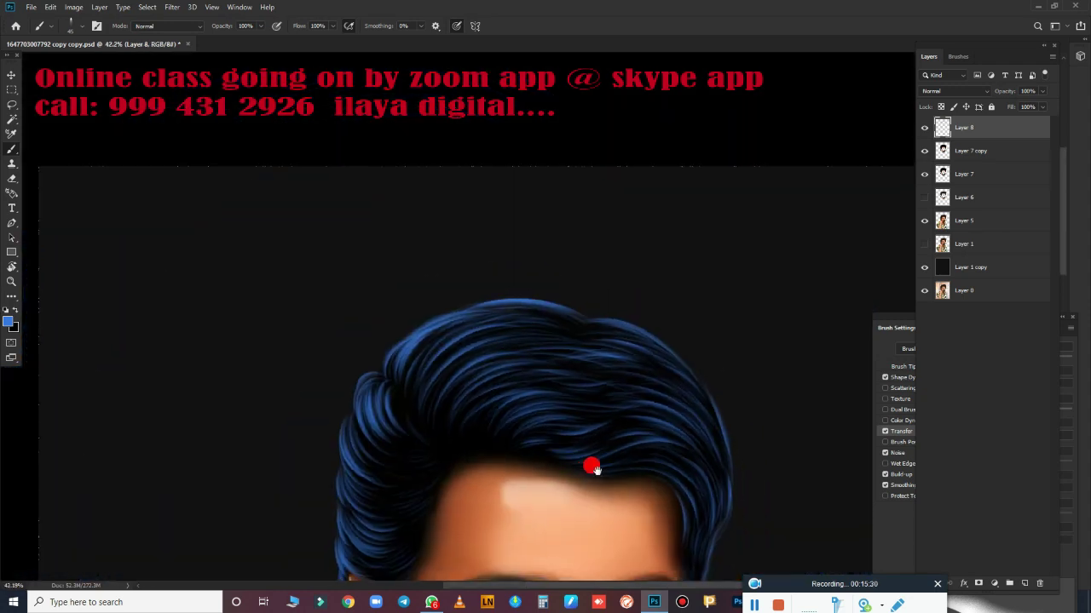
drag(591, 465, 597, 165)
scroll(554, 344, up, 4)
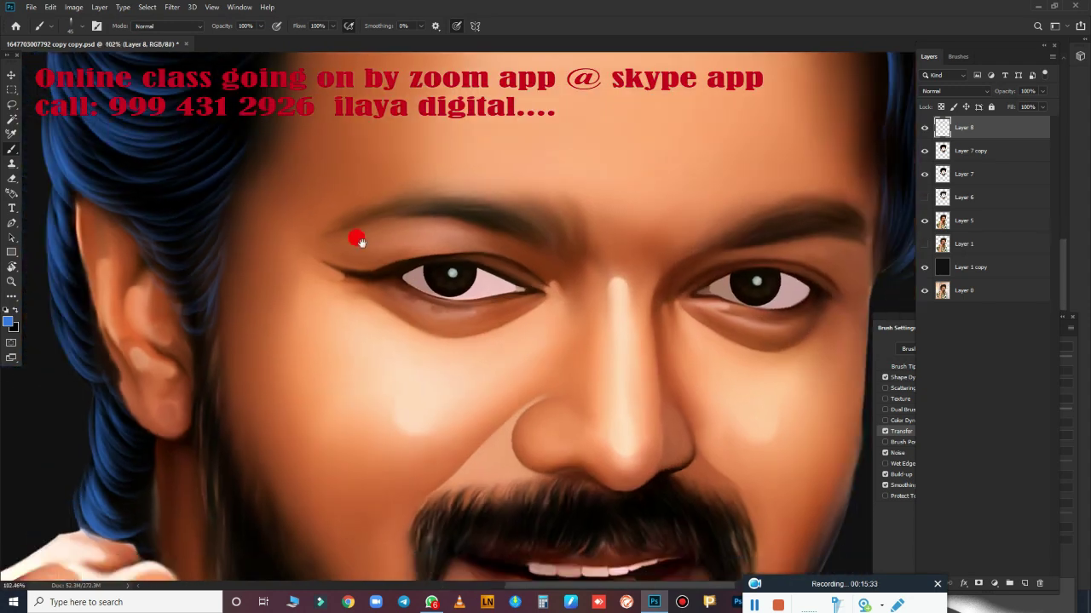
drag(356, 236, 533, 553)
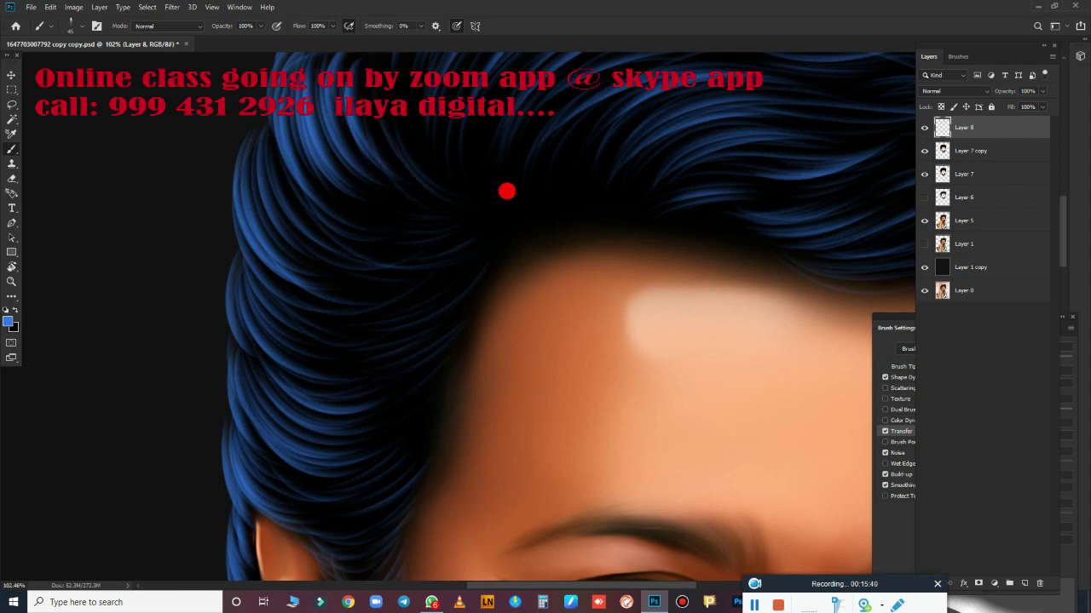
scroll(554, 349, down, 3)
scroll(511, 341, down, 3)
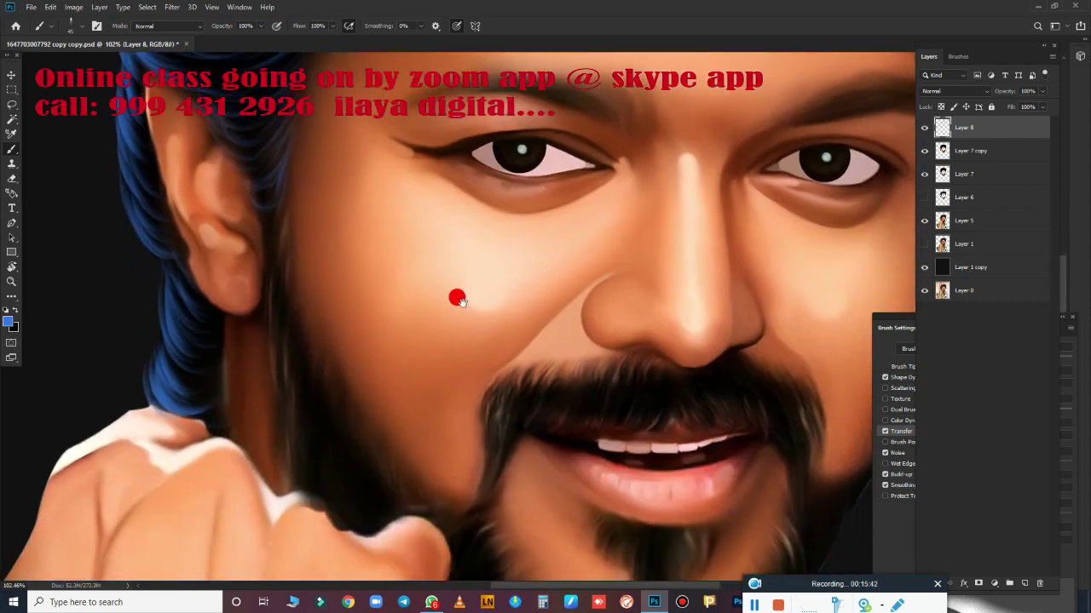
scroll(460, 324, down, 2)
key(ctrl+0)
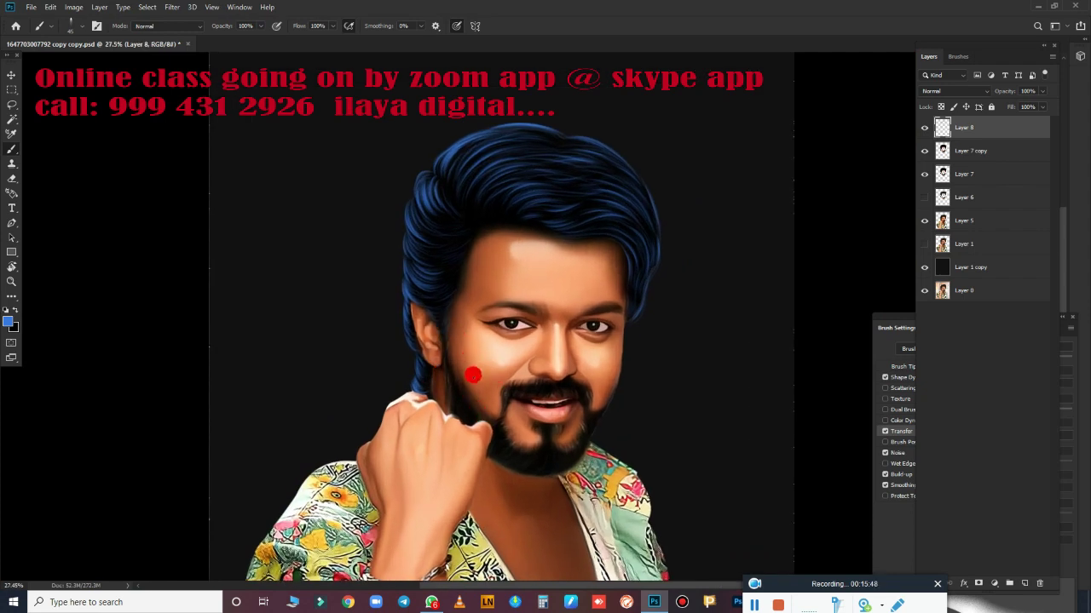
scroll(451, 359, up, 3)
scroll(490, 389, up, 2)
scroll(516, 415, up, 1)
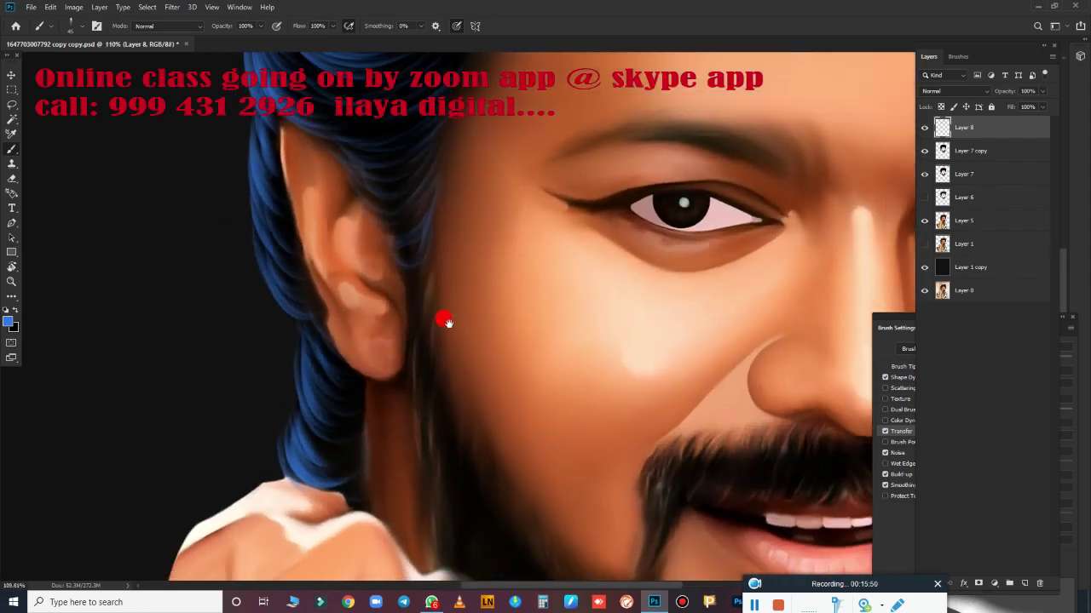
- Paint hair strands along the ear edge and down the hair beside the neck
scroll(472, 365, up, 1)
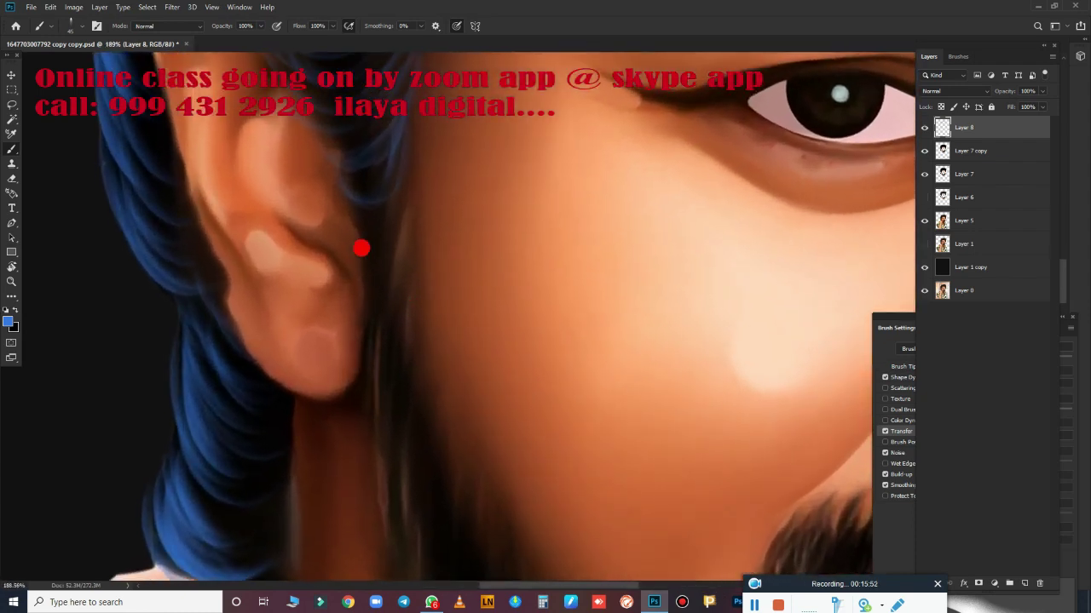
mouse_move(366, 292)
mouse_down()
mouse_move(392, 251)
mouse_move(358, 344)
mouse_up()
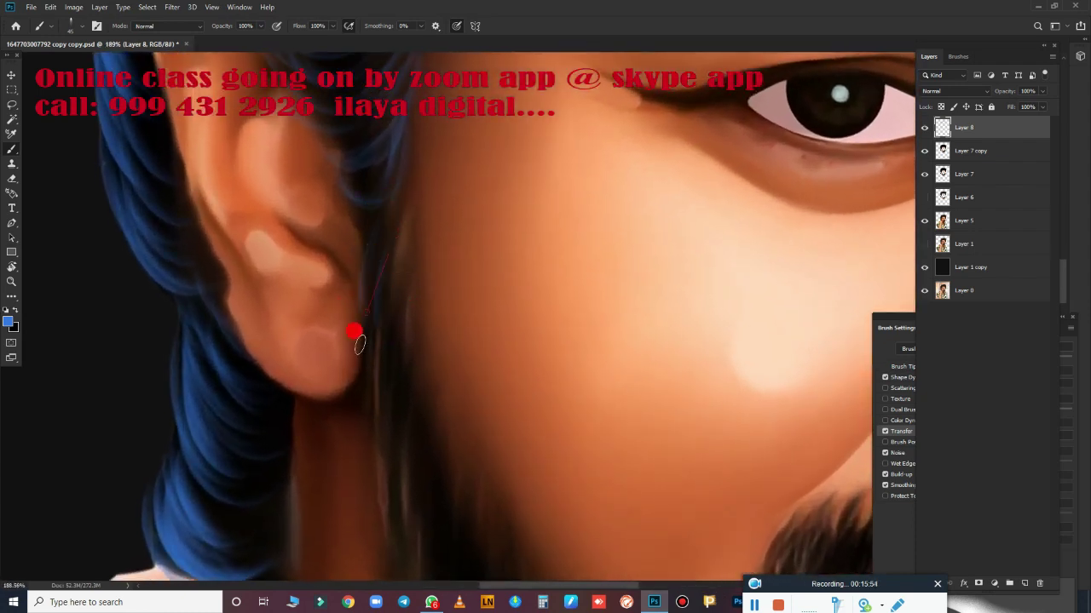
drag(385, 429, 403, 378)
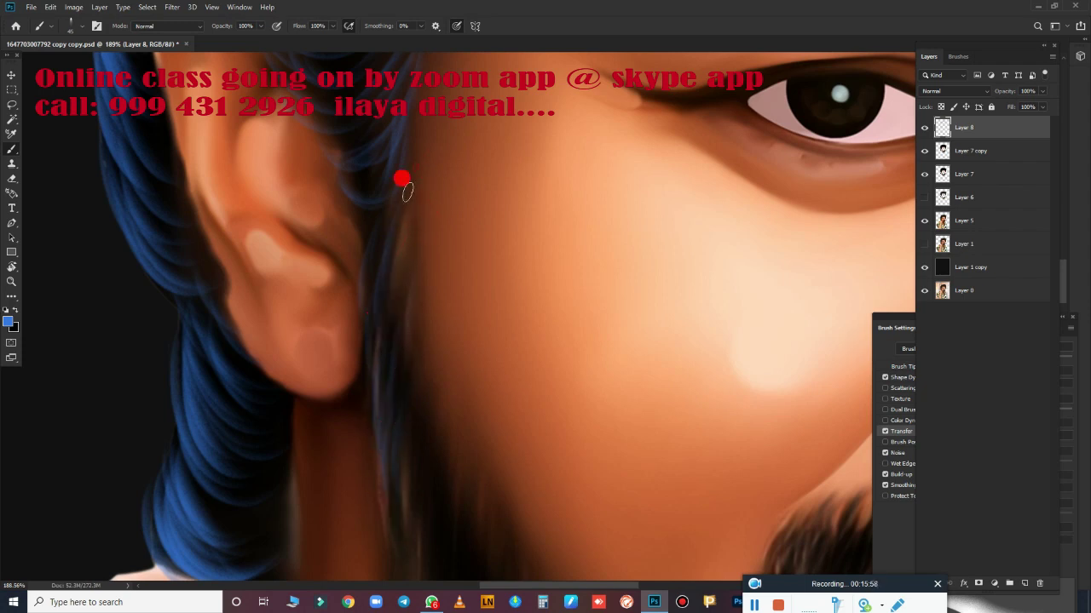
scroll(431, 291, down, 5)
scroll(453, 253, down, 2)
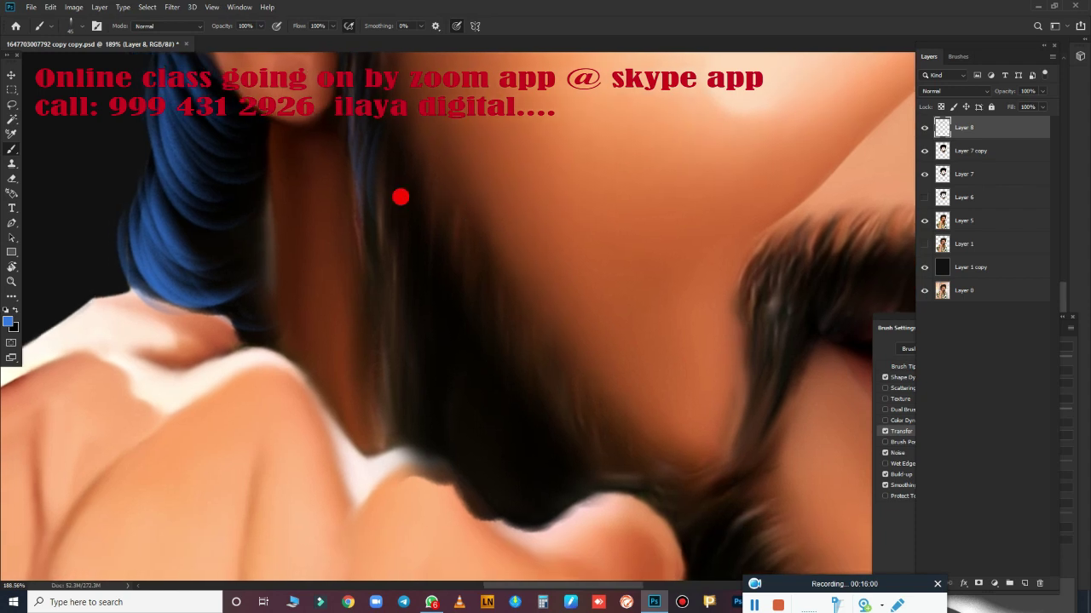
drag(389, 208, 402, 415)
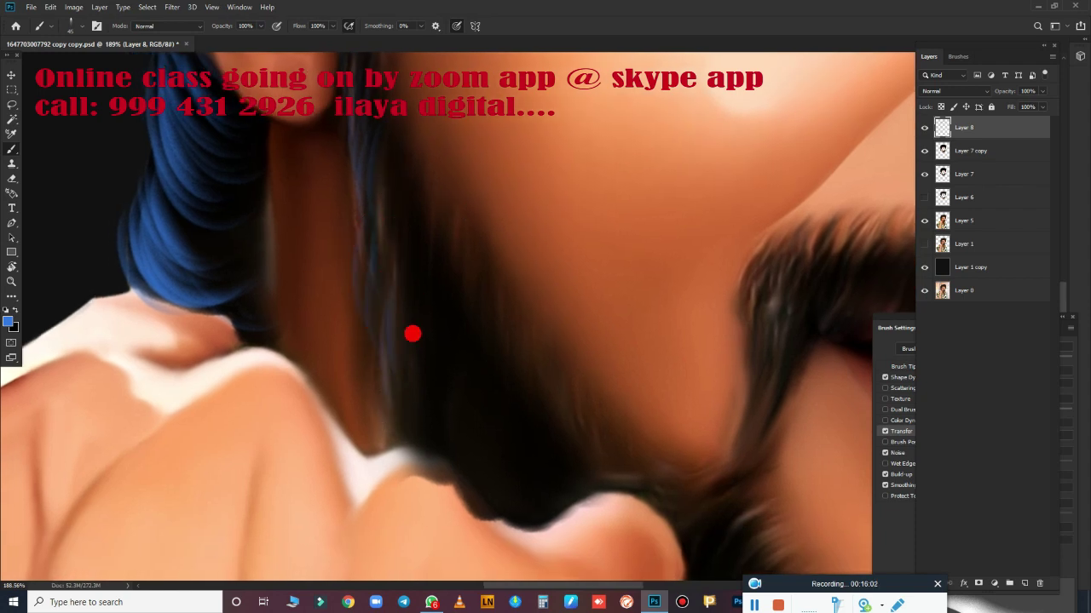
mouse_move(405, 470)
mouse_down()
mouse_move(414, 336)
mouse_move(455, 494)
mouse_move(461, 414)
mouse_move(494, 515)
mouse_move(518, 477)
mouse_move(473, 291)
mouse_up()
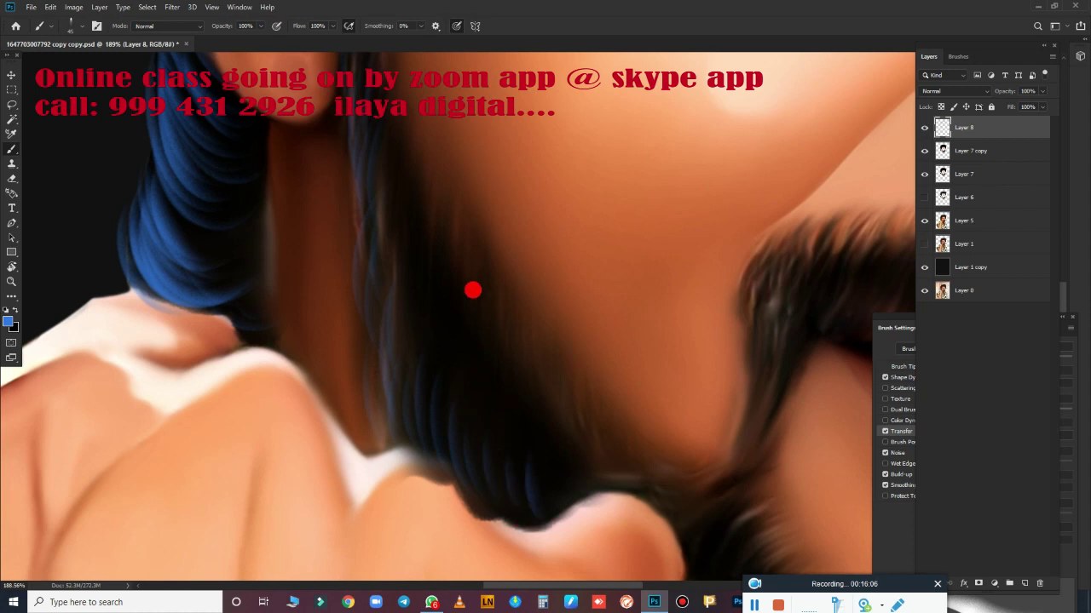
mouse_move(387, 247)
mouse_down()
mouse_move(414, 173)
mouse_move(402, 310)
mouse_move(438, 234)
mouse_move(436, 345)
mouse_move(470, 310)
mouse_move(462, 344)
mouse_move(482, 408)
mouse_up()
- Add blue-lit strands in the lower hair and up through the hair toward the face
mouse_move(528, 341)
mouse_down()
mouse_move(565, 452)
mouse_move(549, 381)
mouse_up()
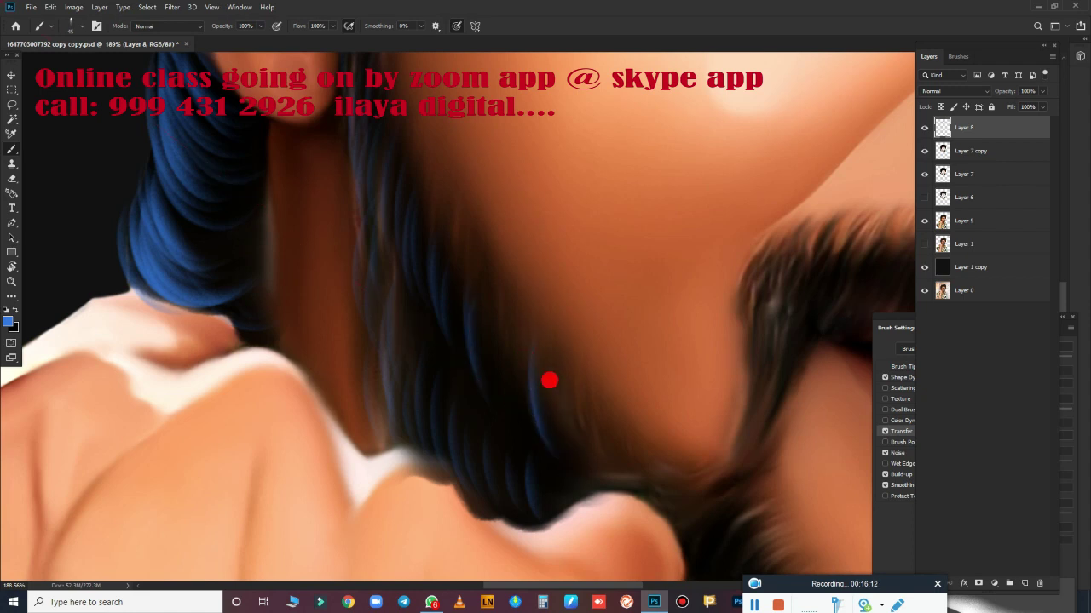
drag(564, 483, 569, 409)
drag(583, 484, 549, 477)
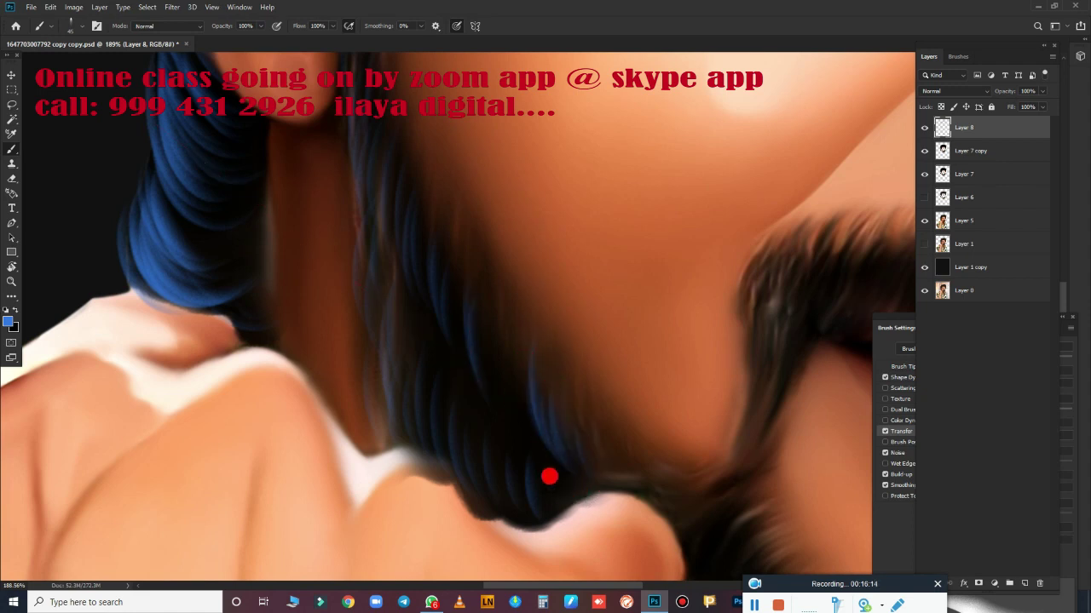
mouse_move(499, 380)
mouse_down()
mouse_move(530, 365)
mouse_move(480, 267)
mouse_move(509, 415)
mouse_move(506, 365)
mouse_move(548, 475)
mouse_move(449, 173)
mouse_up()
mouse_move(447, 306)
mouse_down()
mouse_move(477, 273)
mouse_move(461, 195)
mouse_up()
mouse_move(386, 260)
mouse_down()
mouse_move(421, 394)
mouse_move(448, 400)
mouse_move(436, 390)
mouse_move(504, 511)
mouse_move(528, 503)
mouse_move(401, 122)
mouse_up()
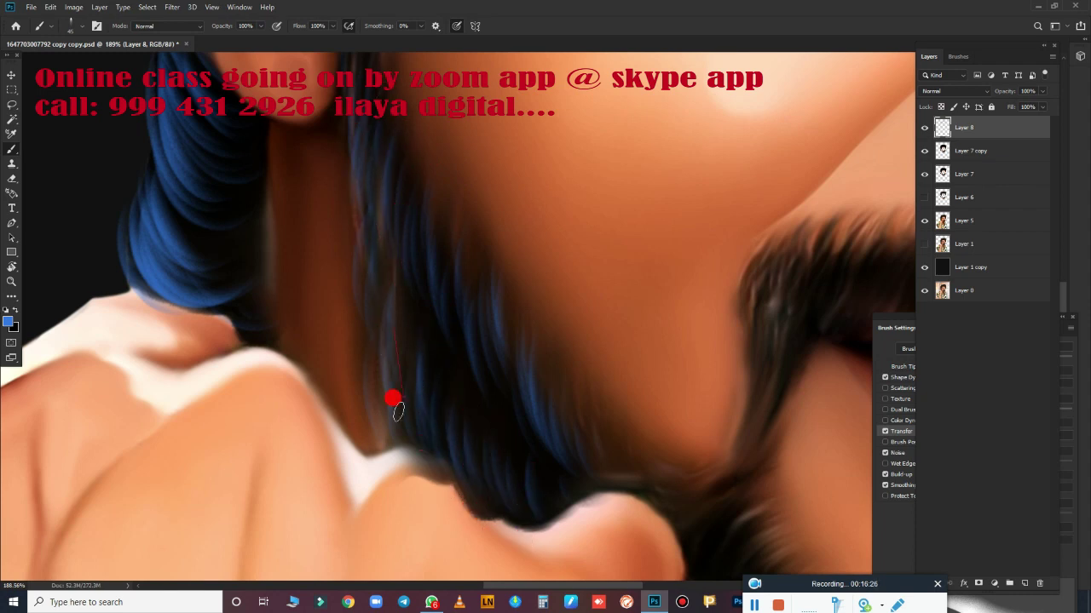
drag(393, 401, 386, 356)
scroll(537, 450, down, 5)
- Zoom to about 235% and paint blue strands through the hair down toward the ear
mouse_move(533, 457)
mouse_down()
mouse_move(584, 428)
mouse_move(397, 378)
mouse_move(499, 450)
mouse_up()
scroll(503, 453, up, 3)
scroll(517, 407, up, 2)
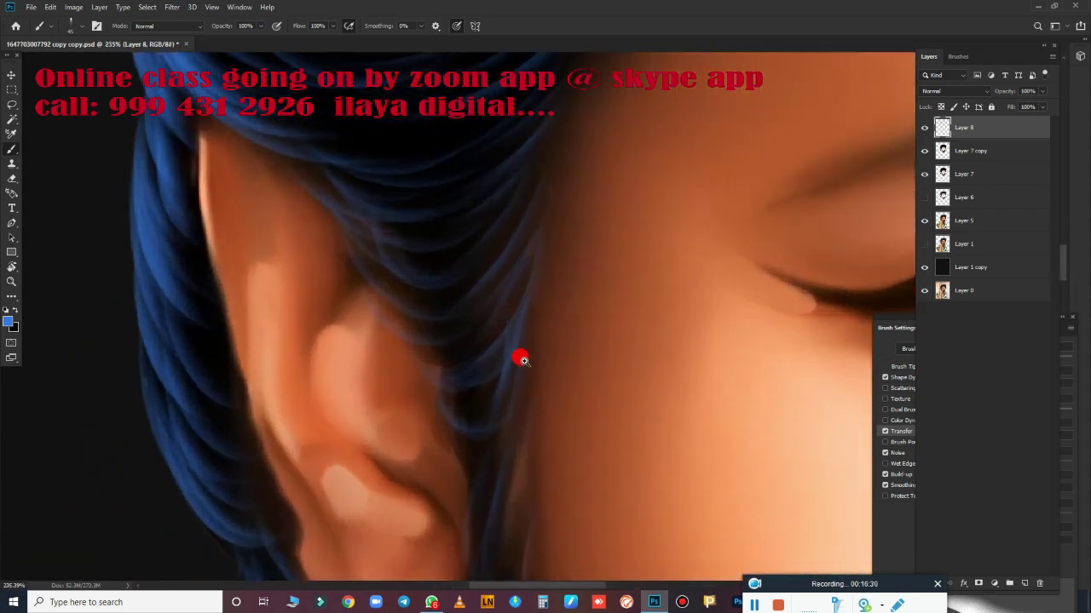
mouse_move(471, 213)
mouse_down()
mouse_move(389, 214)
mouse_move(430, 379)
mouse_up()
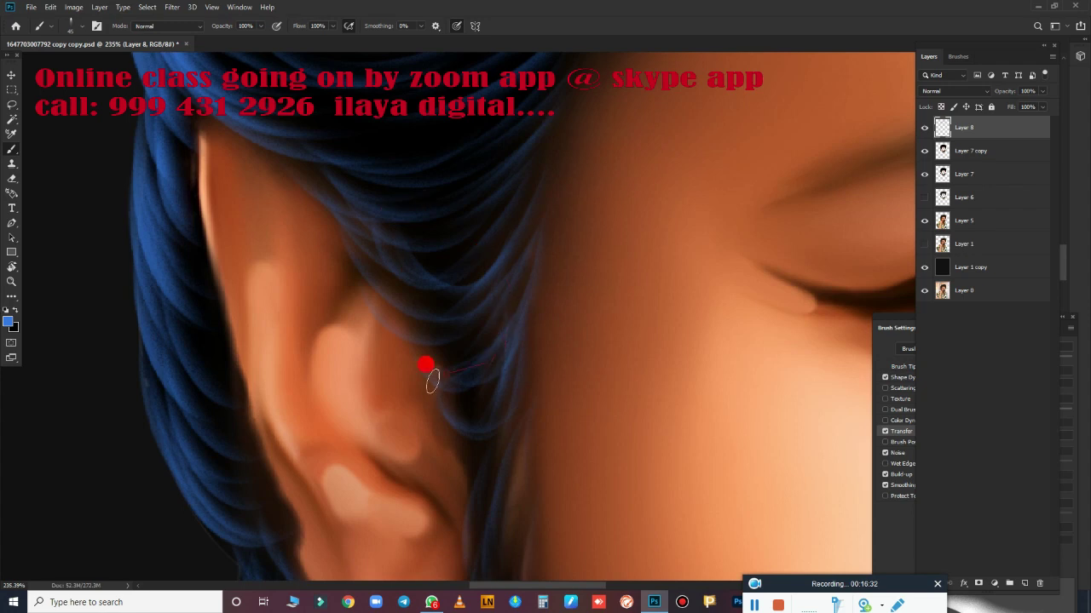
drag(509, 349, 474, 482)
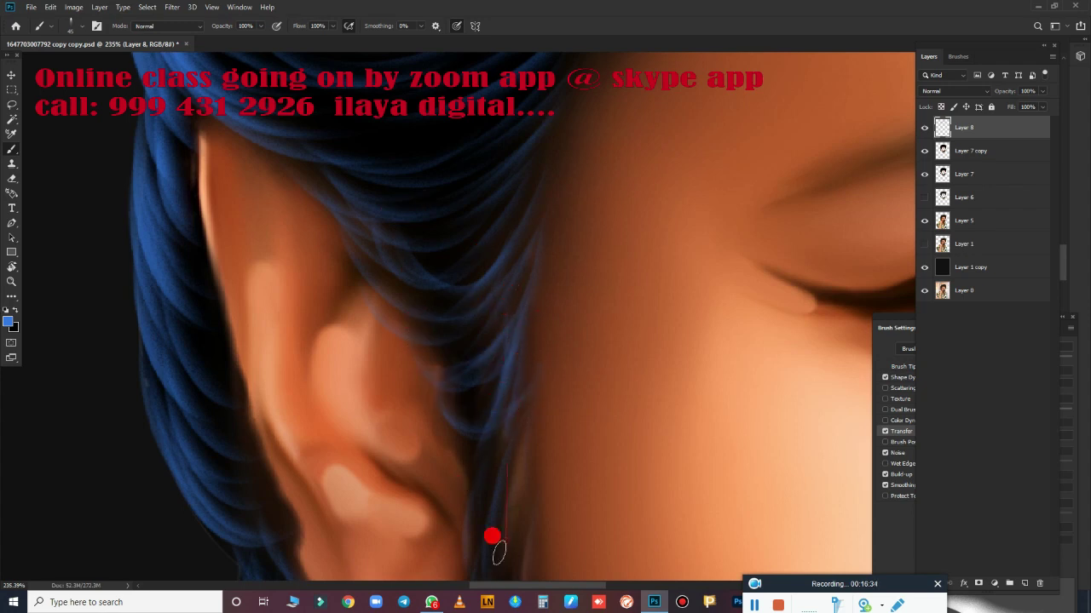
drag(565, 441, 511, 212)
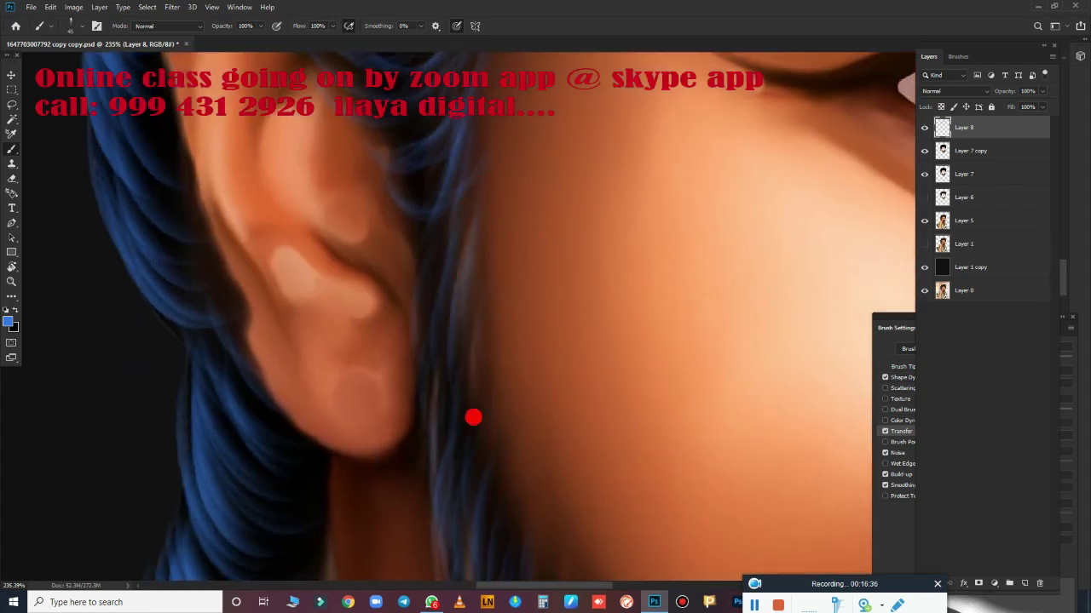
mouse_move(466, 399)
mouse_down()
mouse_move(496, 518)
mouse_move(491, 234)
mouse_move(428, 207)
mouse_up()
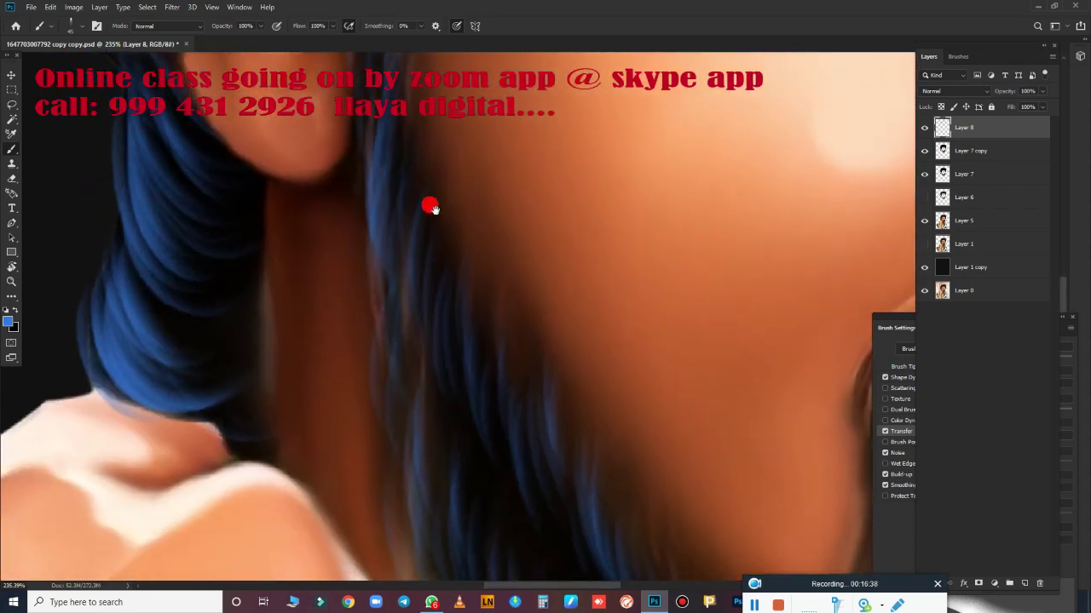
drag(468, 367, 292, 219)
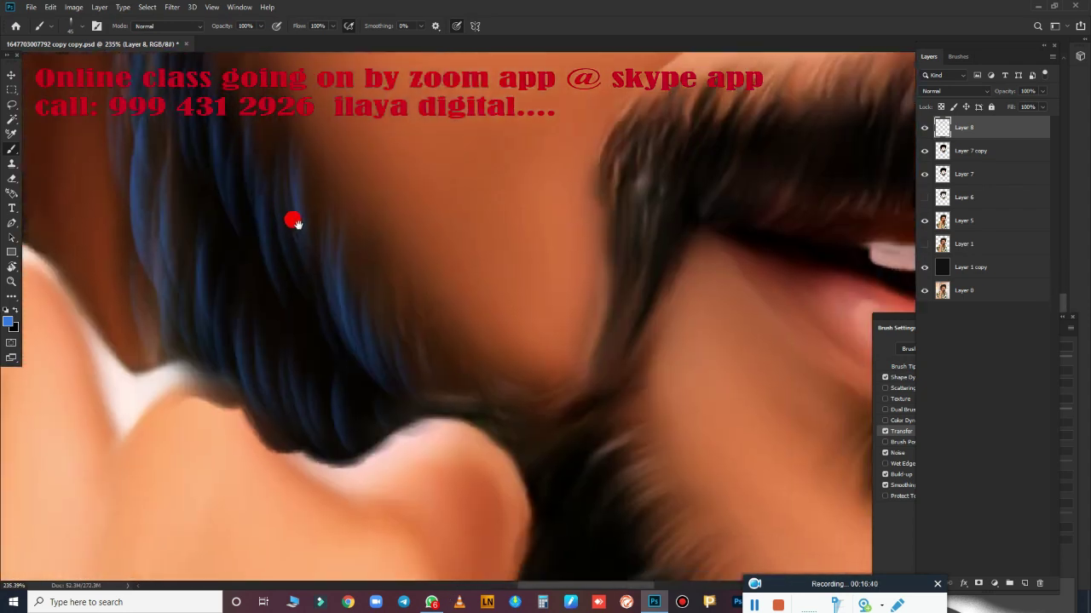
- Paint thin blue strands along the lower hair and below the ear toward the neck
drag(273, 256, 323, 383)
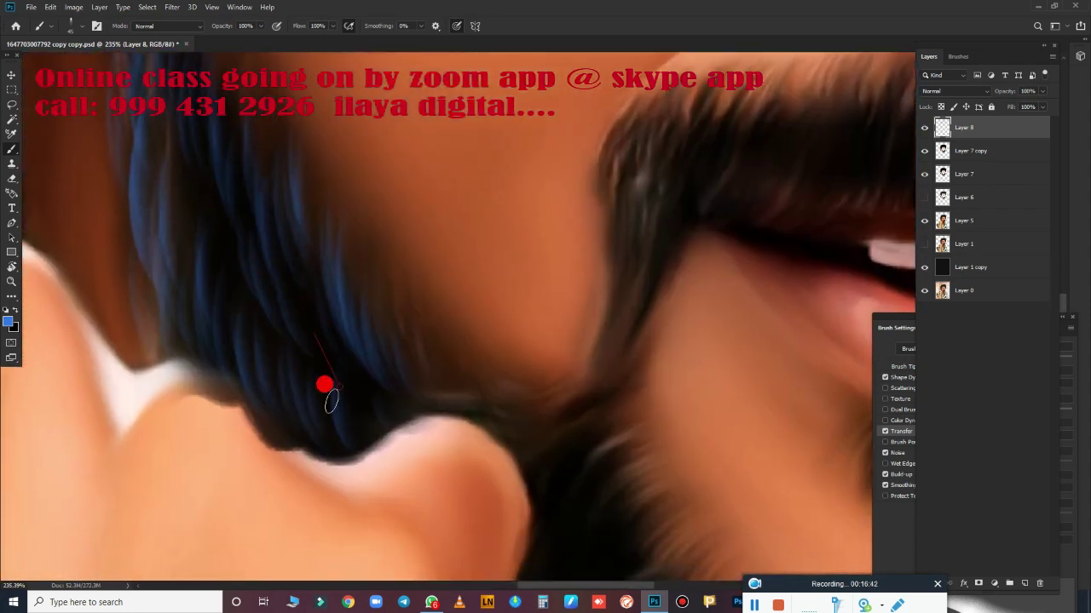
drag(300, 291, 334, 408)
drag(358, 172, 373, 313)
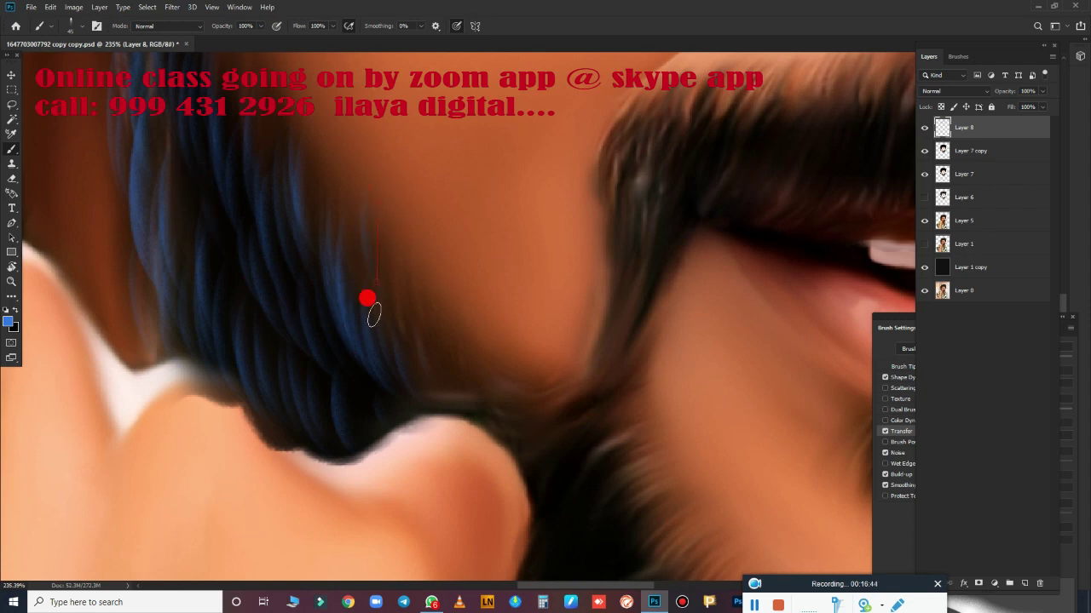
drag(436, 286, 442, 385)
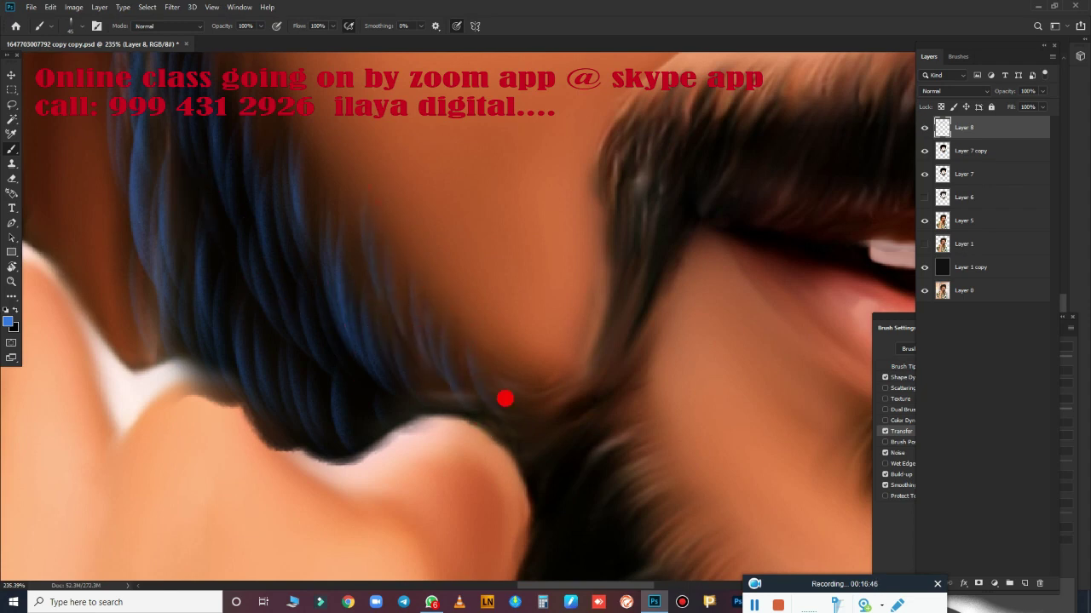
drag(457, 325, 342, 254)
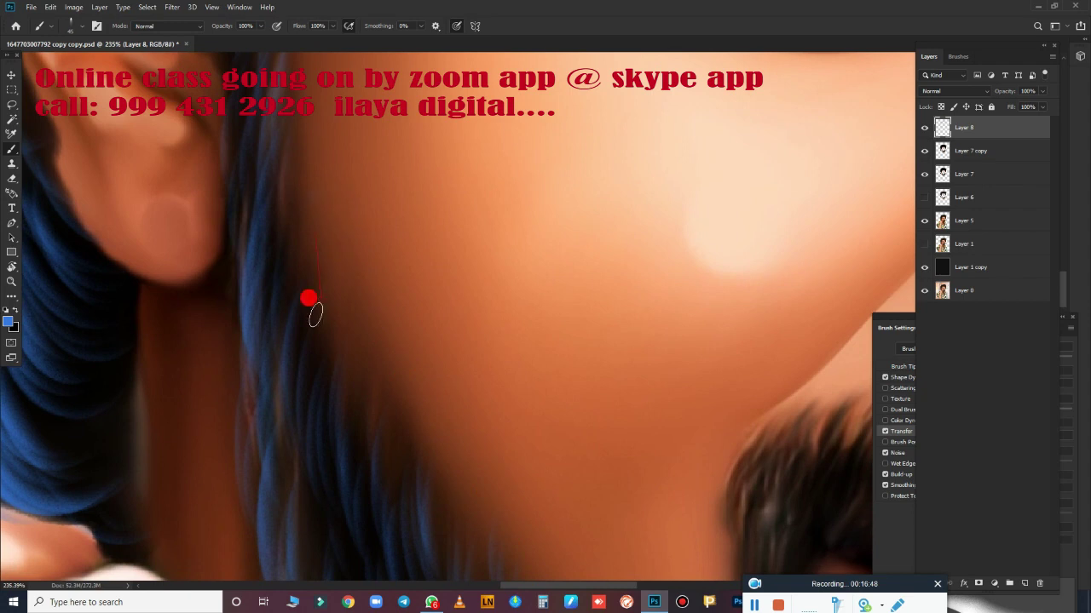
drag(341, 286, 363, 380)
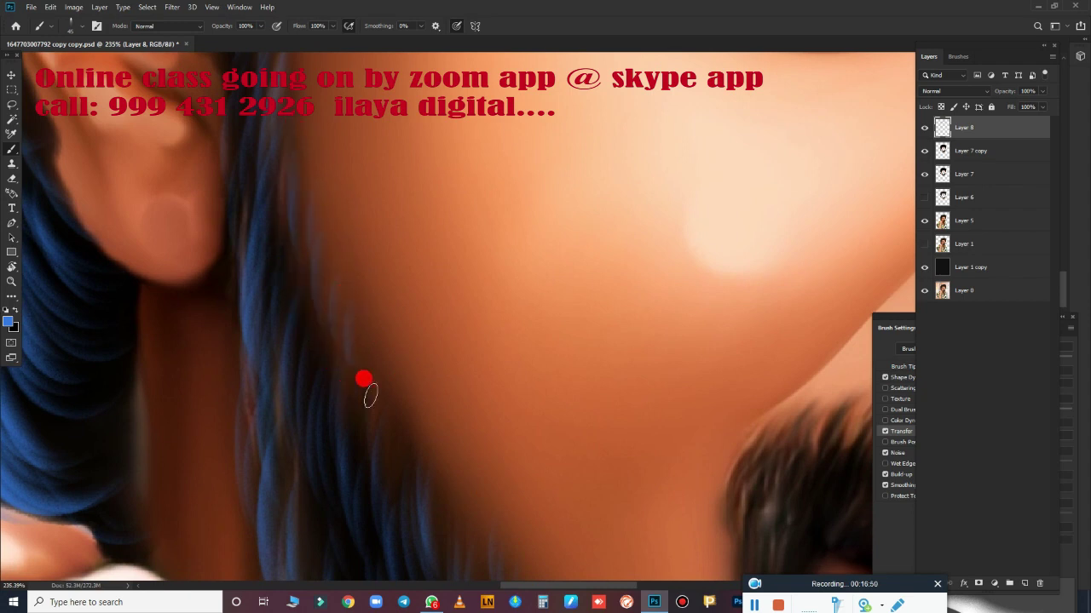
drag(427, 394, 417, 430)
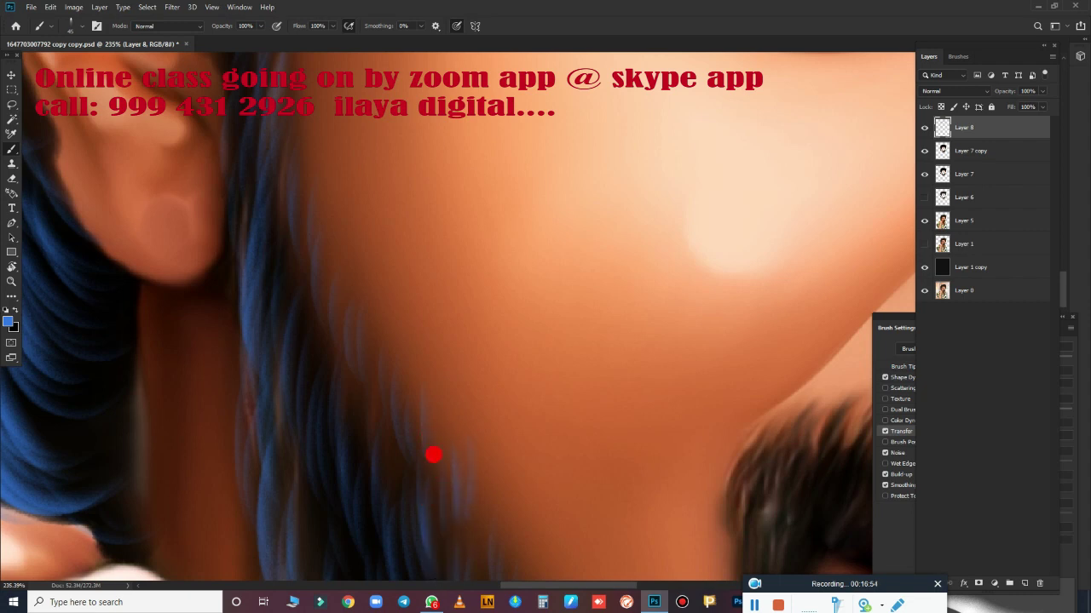
mouse_move(433, 455)
mouse_down()
mouse_move(565, 426)
mouse_move(486, 273)
mouse_up()
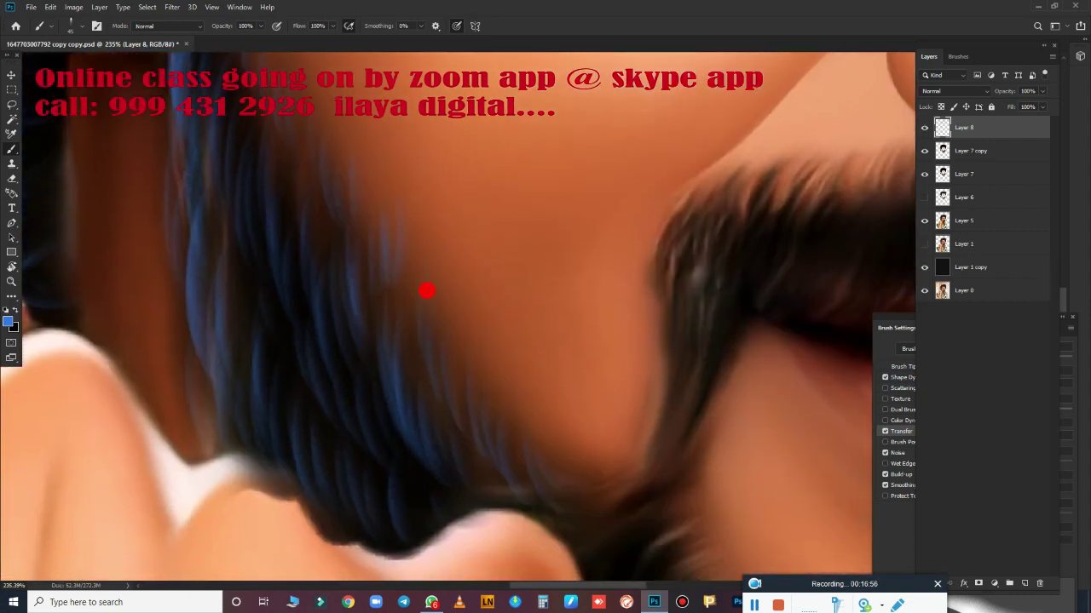
mouse_move(511, 458)
mouse_down()
mouse_move(475, 470)
mouse_move(413, 387)
mouse_up()
- Zoom to about 410% and paint bluish streaks along the beard edge at the chin
mouse_move(482, 402)
mouse_down()
mouse_move(681, 372)
mouse_move(699, 397)
mouse_move(701, 345)
mouse_up()
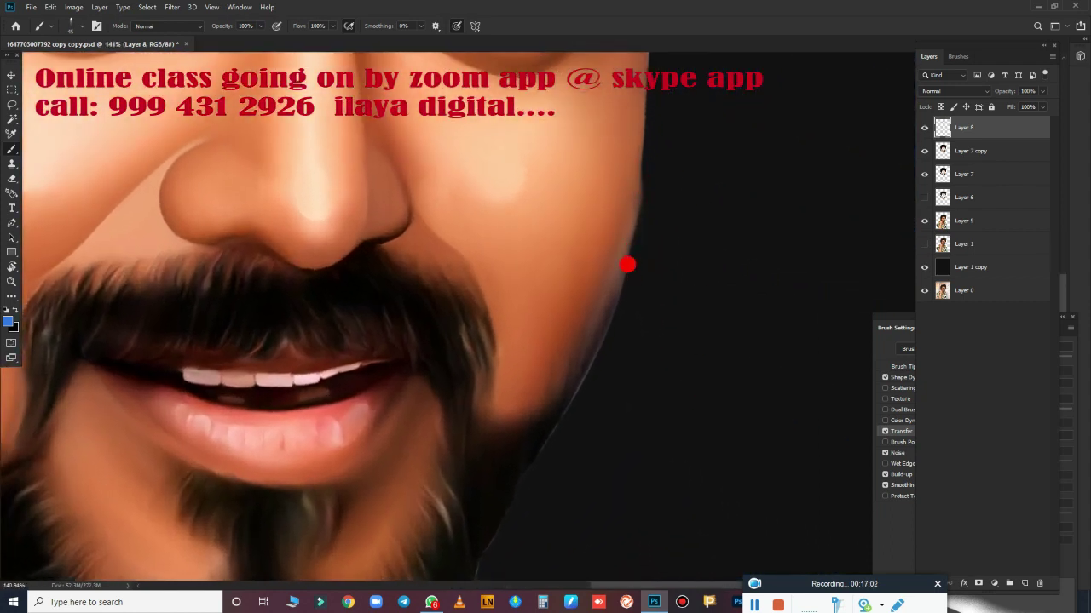
mouse_move(626, 265)
mouse_down()
mouse_move(669, 297)
mouse_move(626, 152)
mouse_up()
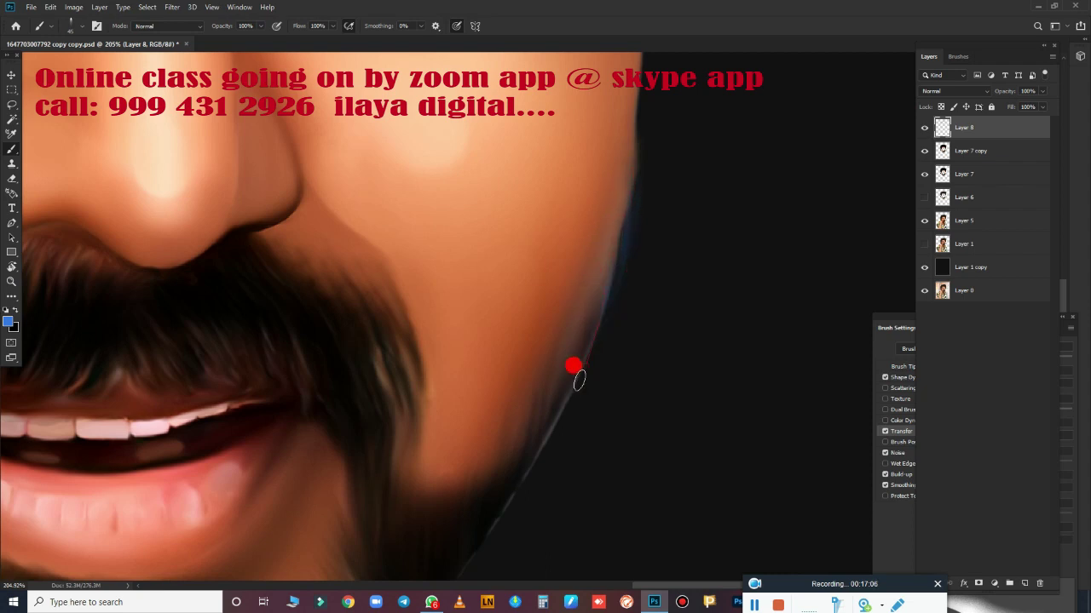
drag(572, 308, 564, 402)
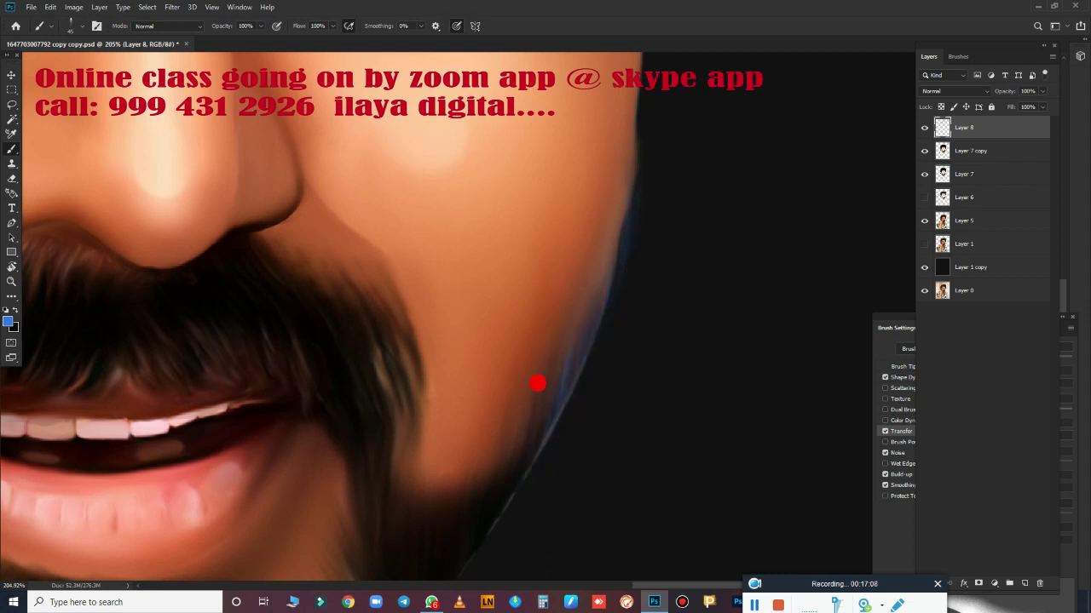
mouse_move(520, 452)
mouse_down()
mouse_move(655, 407)
mouse_move(611, 333)
mouse_move(654, 386)
mouse_move(630, 383)
mouse_up()
drag(401, 275, 418, 367)
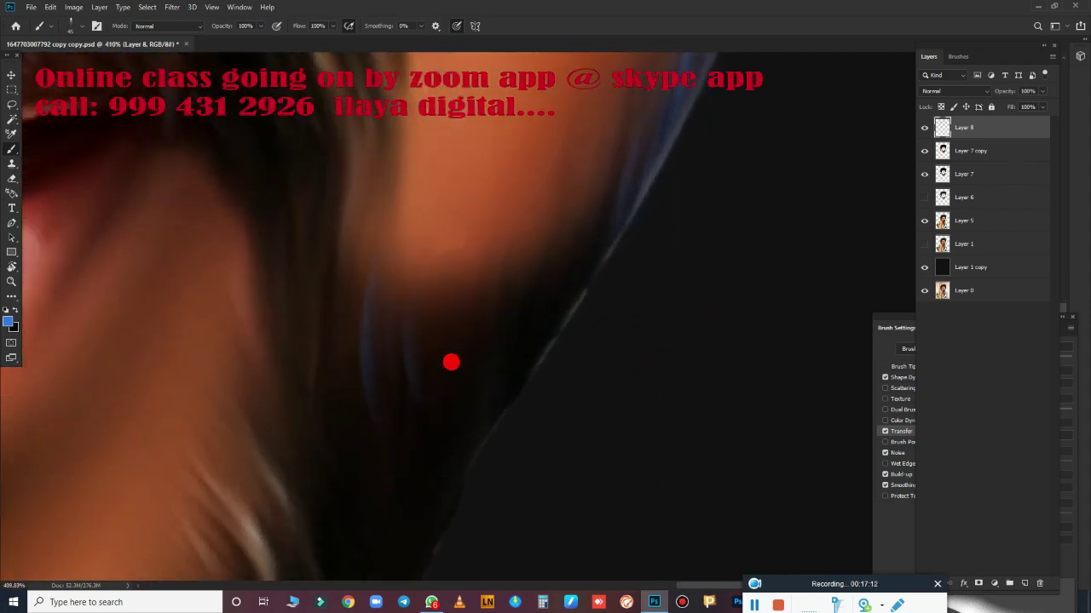
drag(472, 190, 455, 380)
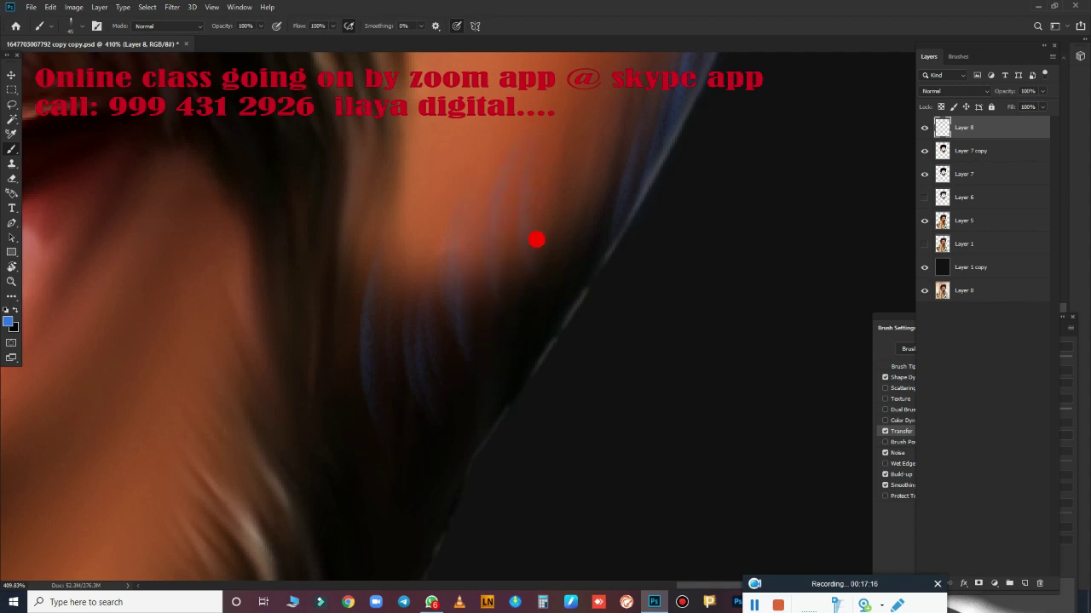
- Add more bluish streaks further up the beard edge along the right jawline
drag(603, 189, 681, 540)
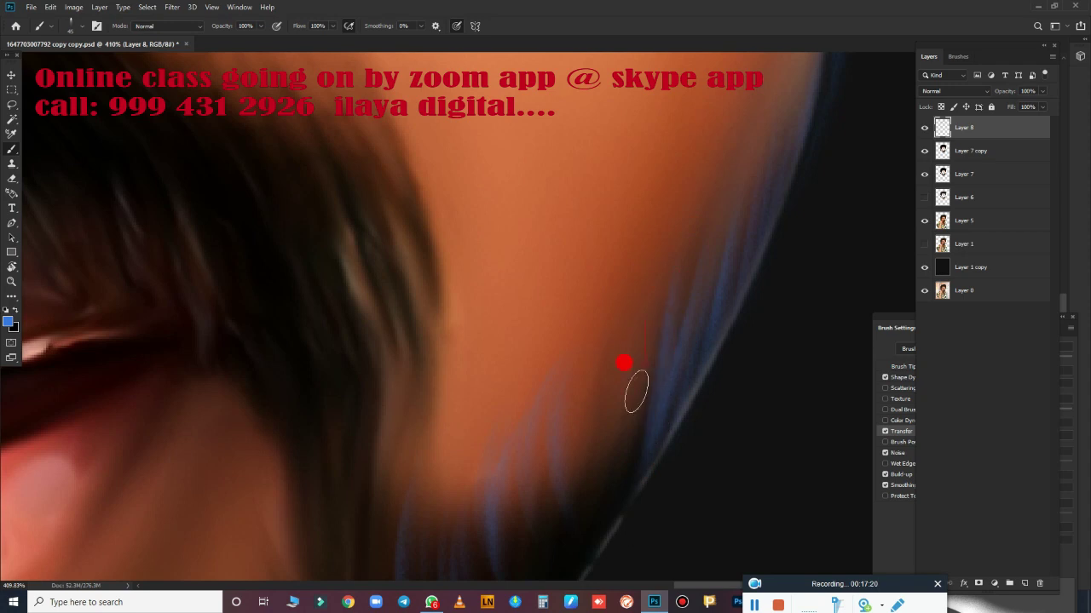
drag(607, 430, 576, 533)
drag(638, 486, 736, 225)
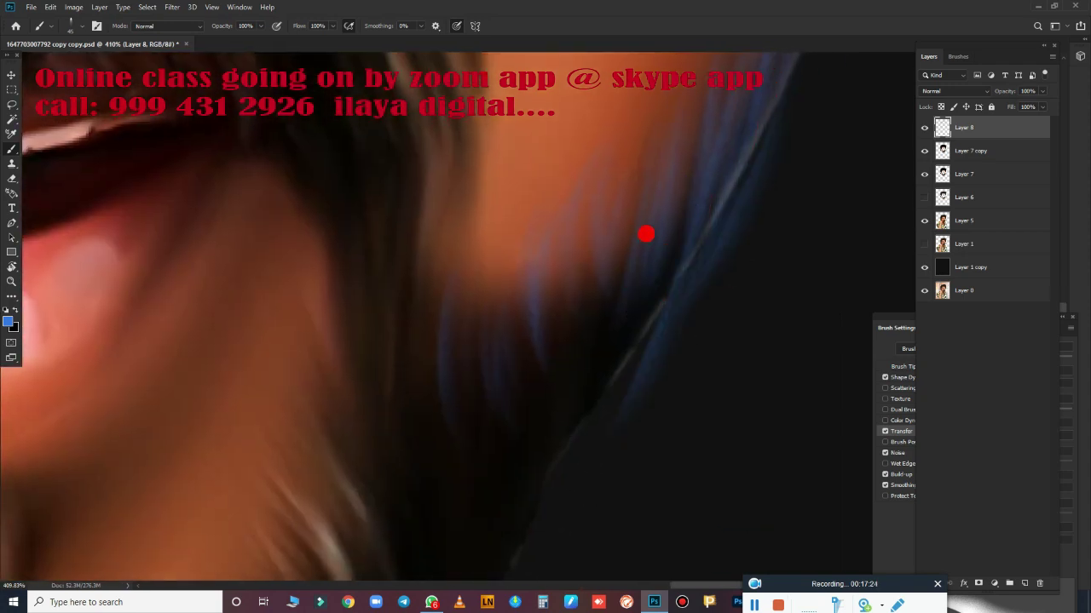
mouse_move(772, 56)
mouse_down()
mouse_move(537, 434)
mouse_move(585, 358)
mouse_up()
drag(612, 277, 550, 422)
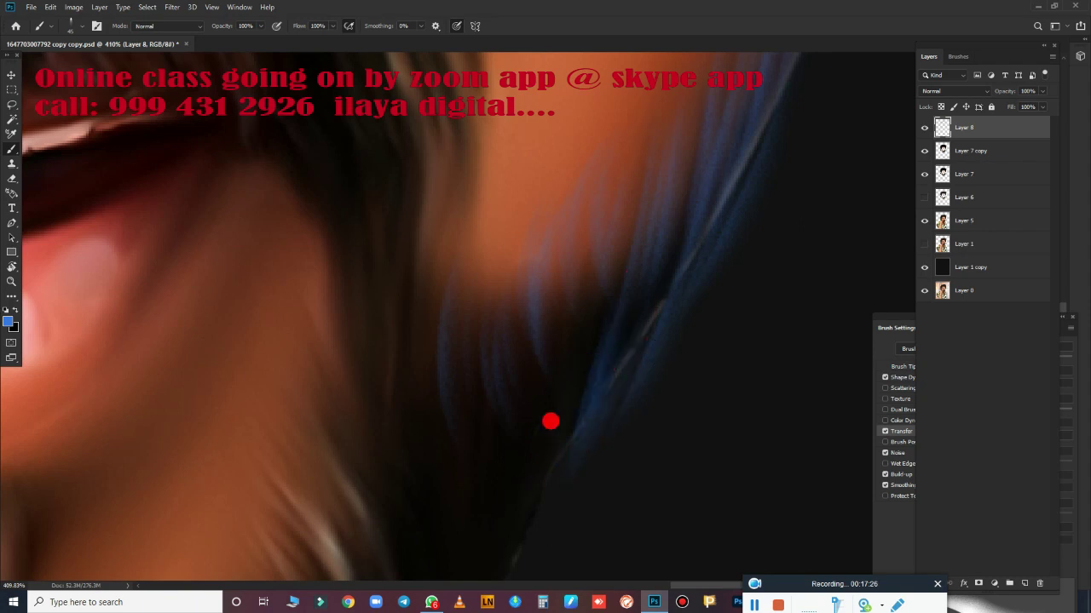
drag(566, 363, 554, 457)
- Paint bluish strands down the beard edge toward the collar
scroll(537, 443, down, 5)
scroll(653, 329, up, 2)
scroll(652, 310, up, 2)
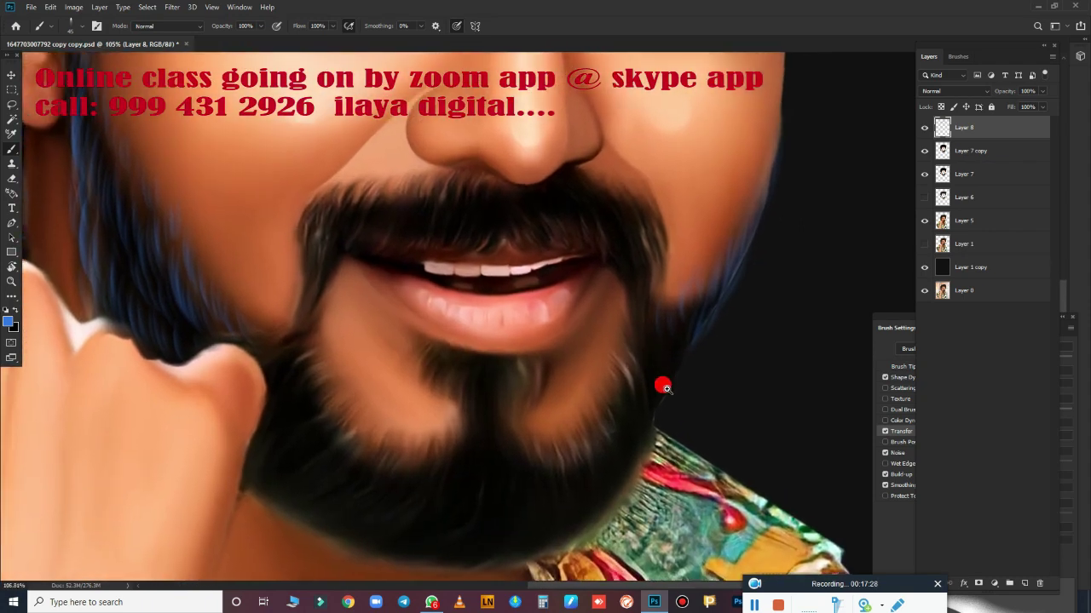
scroll(656, 332, up, 2)
mouse_move(639, 189)
mouse_down()
mouse_move(670, 282)
mouse_move(639, 360)
mouse_move(638, 285)
mouse_move(676, 241)
mouse_move(716, 258)
mouse_move(651, 437)
mouse_move(656, 423)
mouse_up()
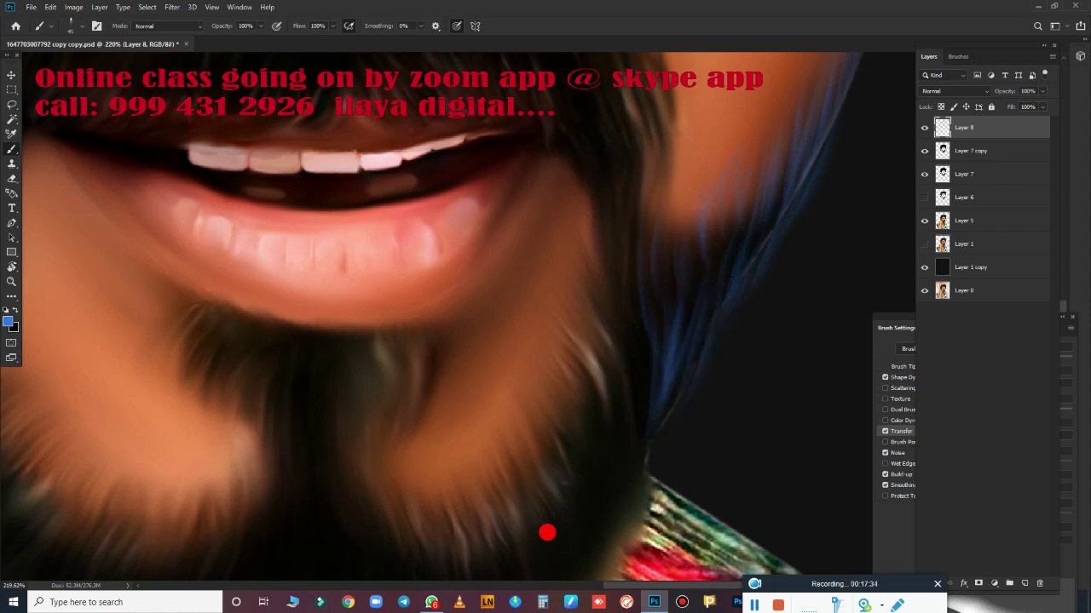
drag(609, 463, 606, 419)
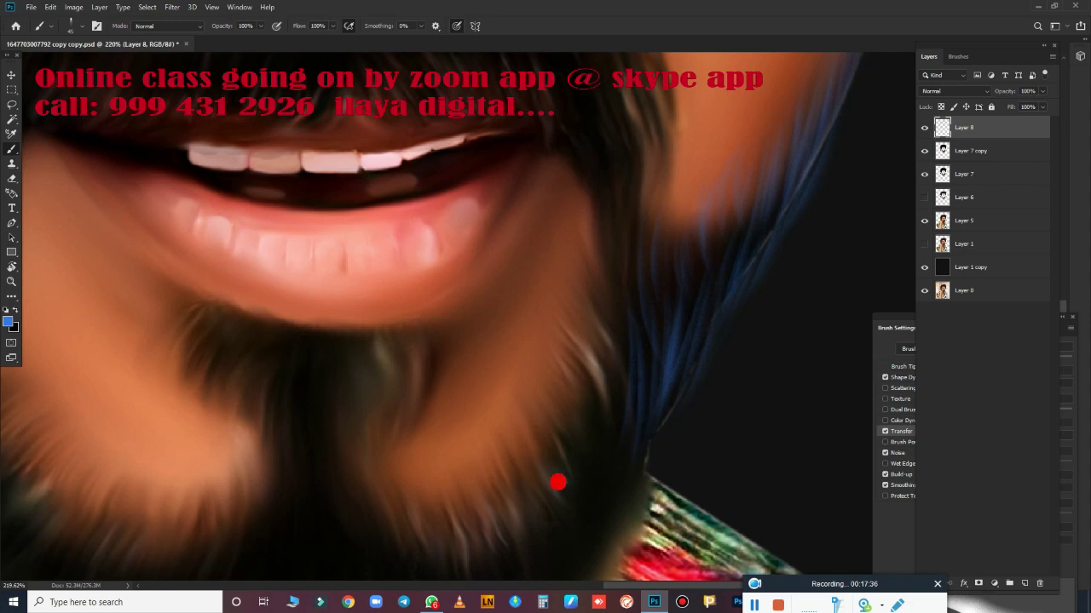
mouse_move(557, 482)
mouse_down()
mouse_move(723, 273)
mouse_move(674, 434)
mouse_move(652, 372)
mouse_move(783, 196)
mouse_move(742, 292)
mouse_move(747, 224)
mouse_move(751, 342)
mouse_move(642, 384)
mouse_move(662, 358)
mouse_move(636, 426)
mouse_move(539, 499)
mouse_move(456, 487)
mouse_up()
drag(733, 250, 654, 385)
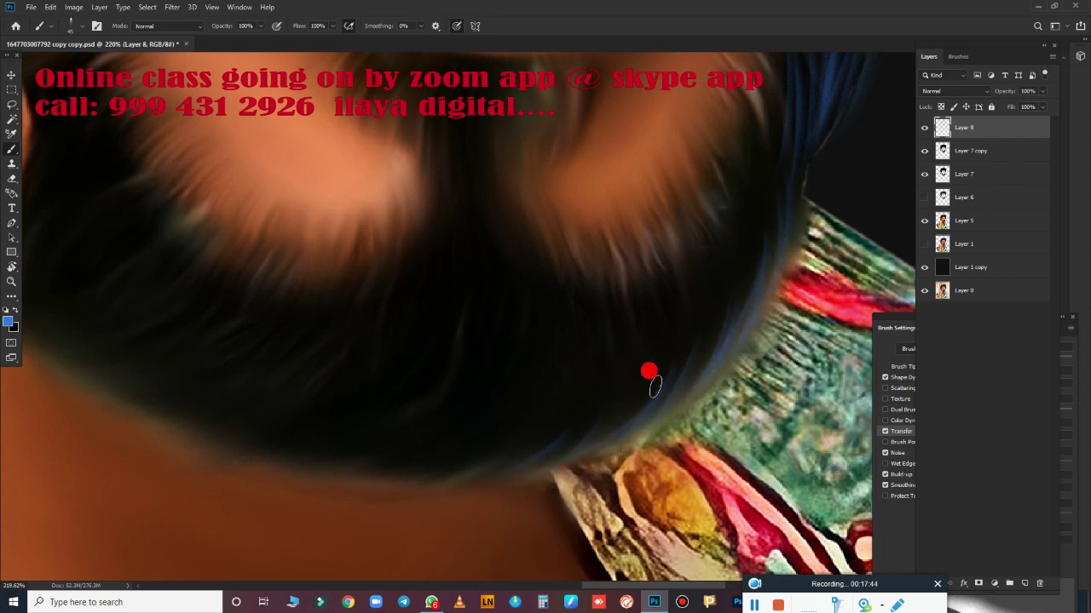
- Paint blue strands along the beard's lower edge and beside the ear
drag(547, 432, 674, 516)
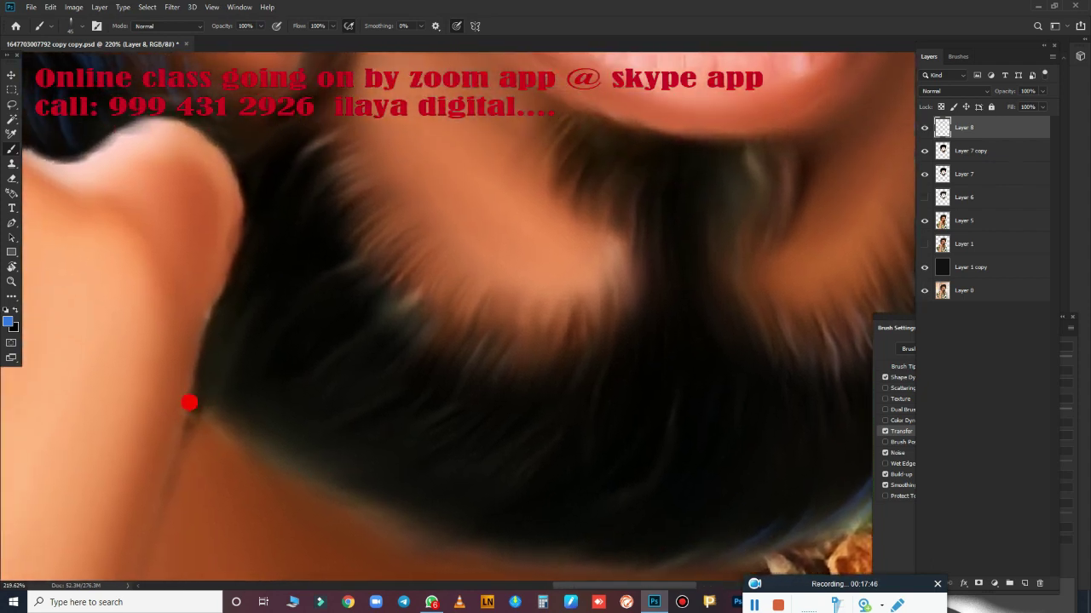
mouse_move(195, 401)
mouse_down()
mouse_move(219, 426)
mouse_move(374, 444)
mouse_up()
mouse_move(197, 380)
mouse_down()
mouse_move(234, 333)
mouse_move(219, 348)
mouse_move(277, 327)
mouse_up()
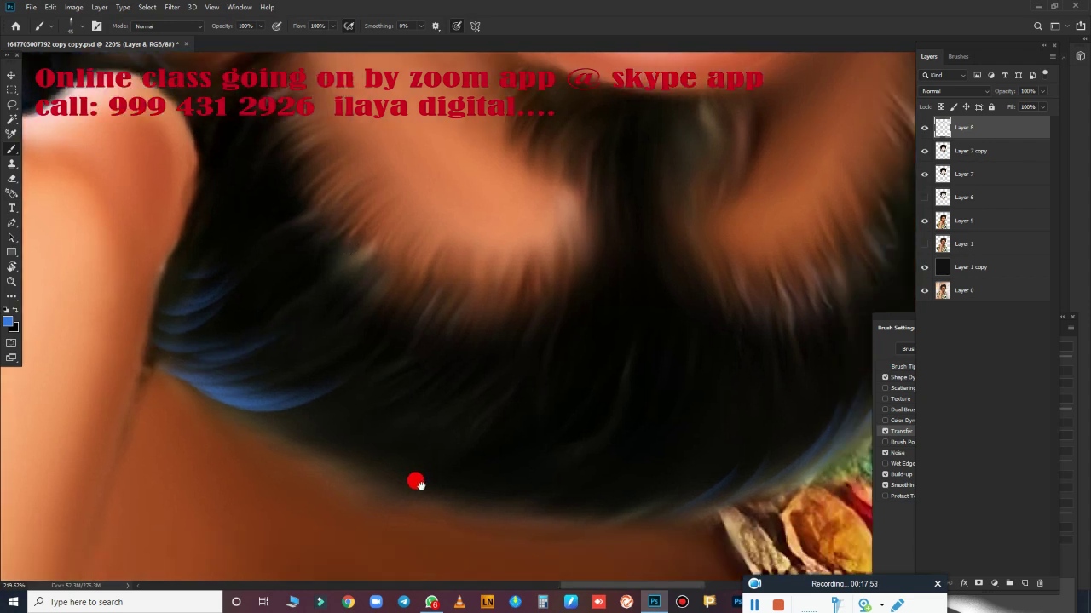
drag(417, 483, 236, 417)
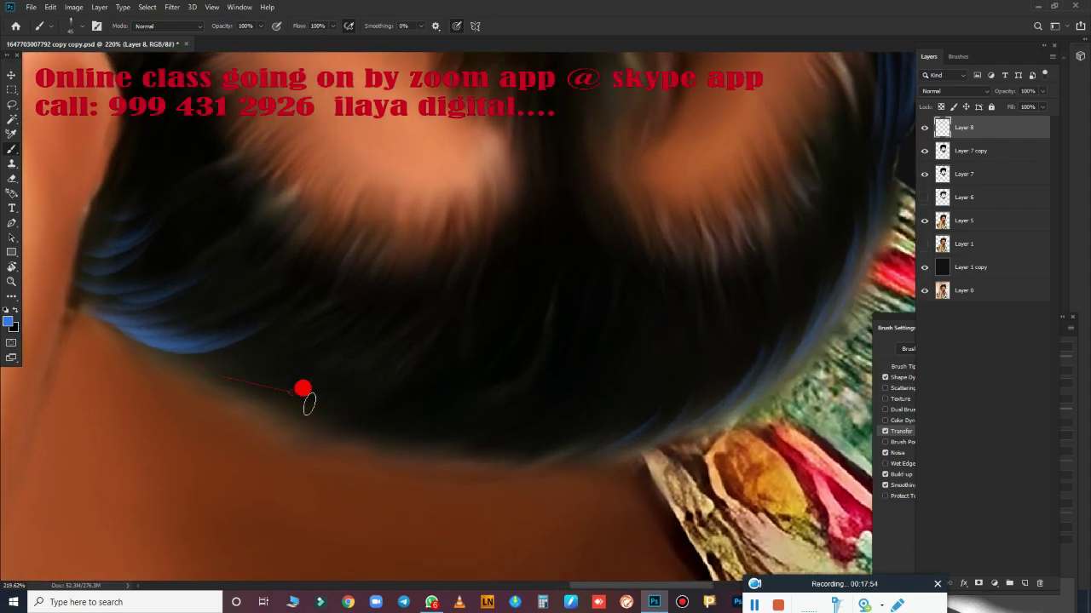
drag(199, 380, 378, 343)
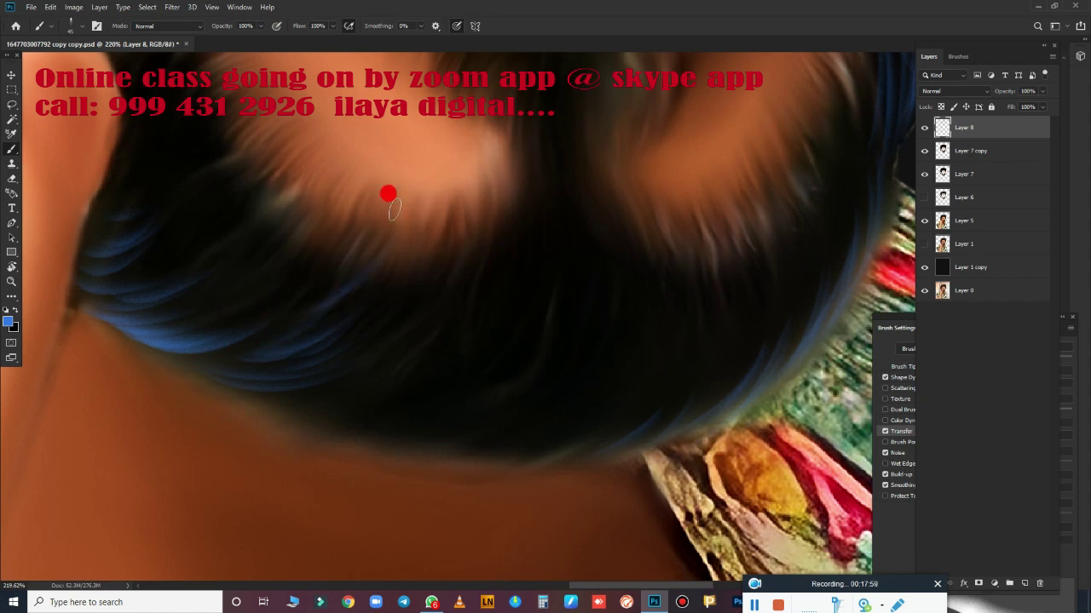
mouse_move(205, 368)
mouse_down()
mouse_move(313, 375)
mouse_move(195, 364)
mouse_move(358, 404)
mouse_move(395, 379)
mouse_up()
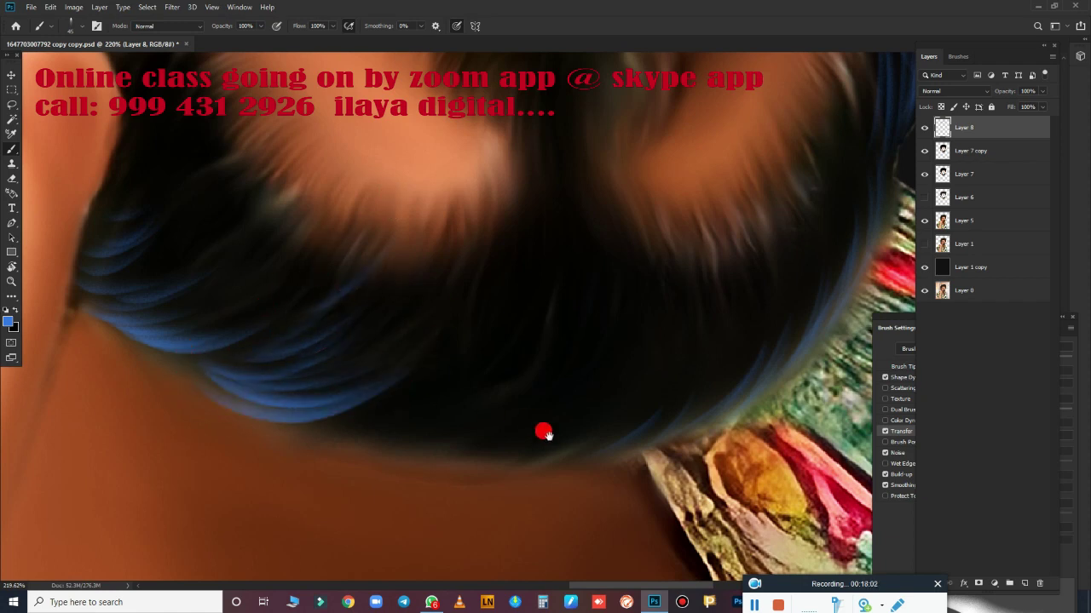
- Add more blue strands through the beard and along its underside
drag(545, 435, 397, 500)
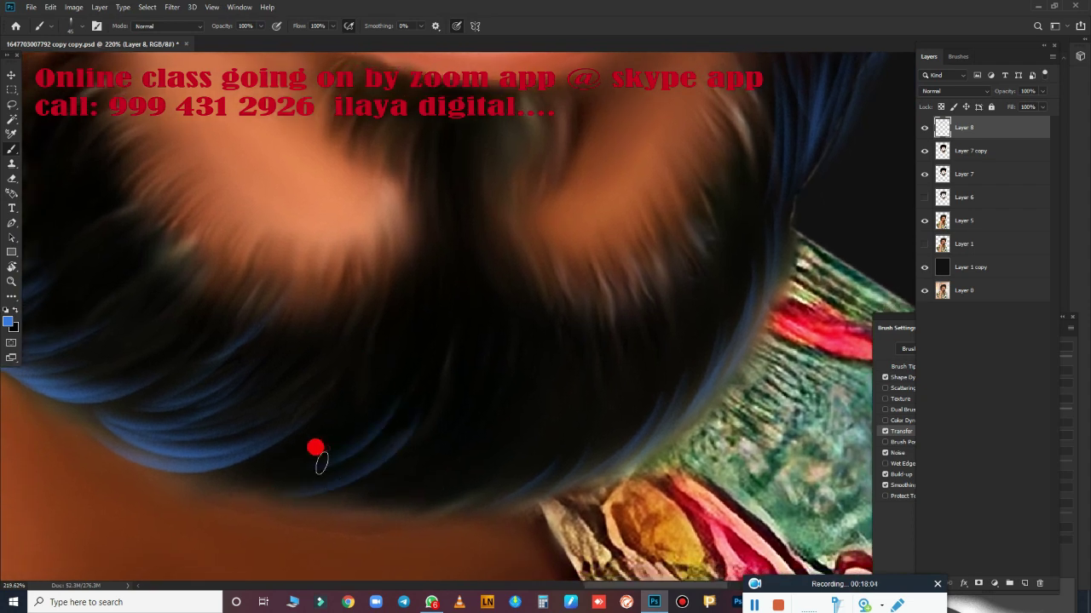
drag(373, 397, 412, 205)
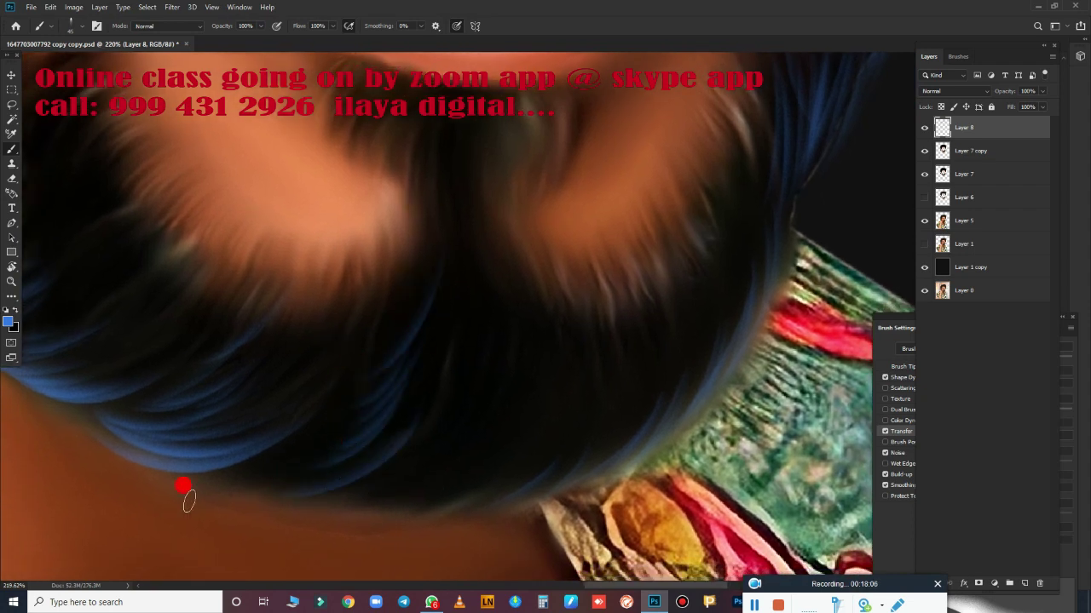
mouse_move(189, 502)
mouse_down()
mouse_move(309, 455)
mouse_move(341, 421)
mouse_up()
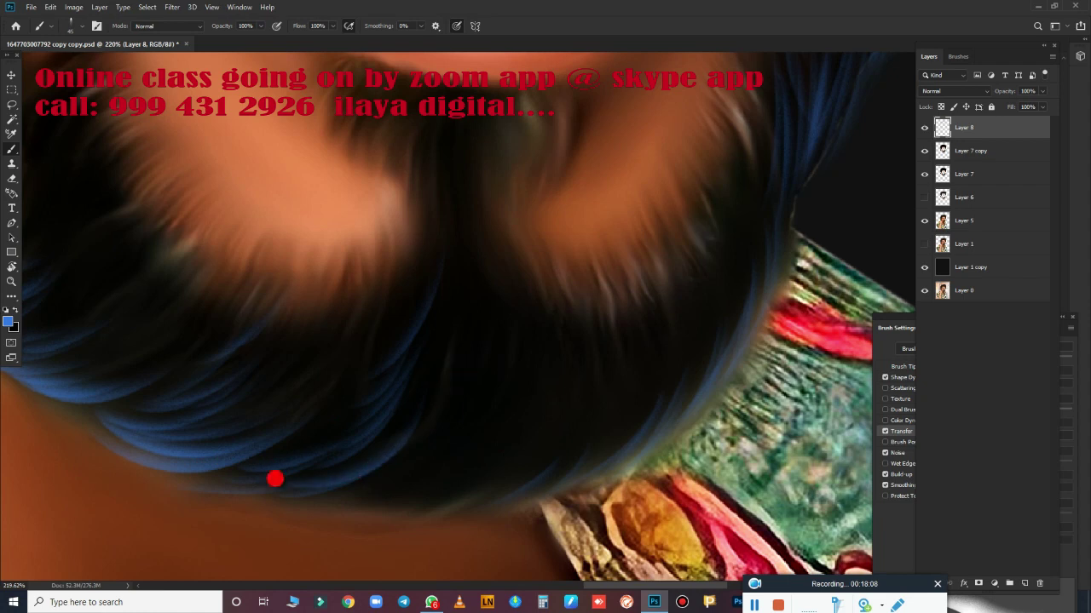
mouse_move(275, 479)
mouse_down()
mouse_move(280, 453)
mouse_move(378, 419)
mouse_move(336, 433)
mouse_move(427, 328)
mouse_up()
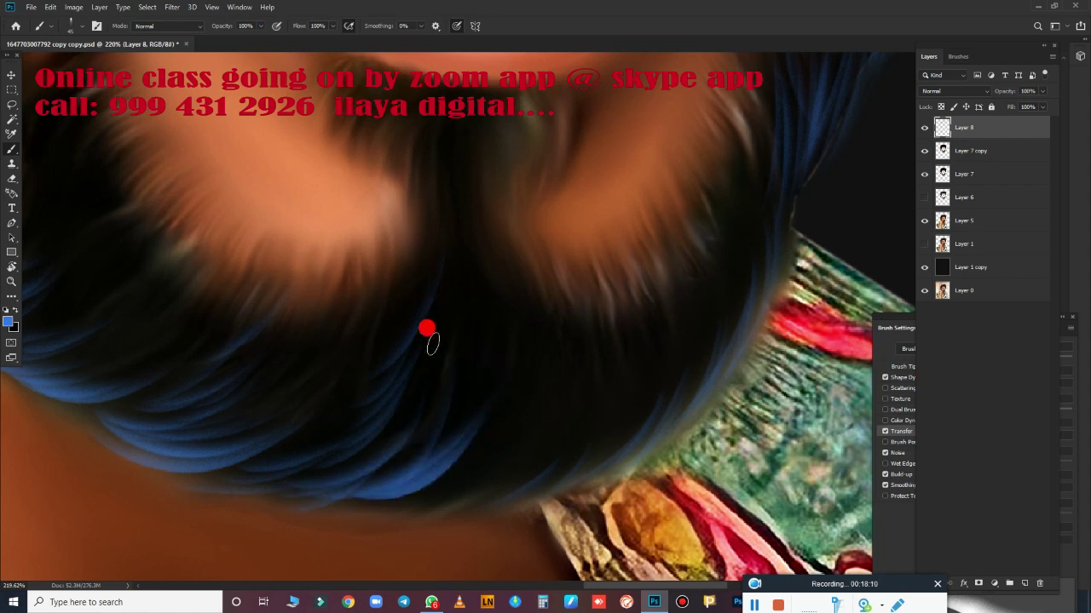
mouse_move(514, 336)
mouse_down()
mouse_move(467, 431)
mouse_move(519, 438)
mouse_move(382, 517)
mouse_move(215, 500)
mouse_up()
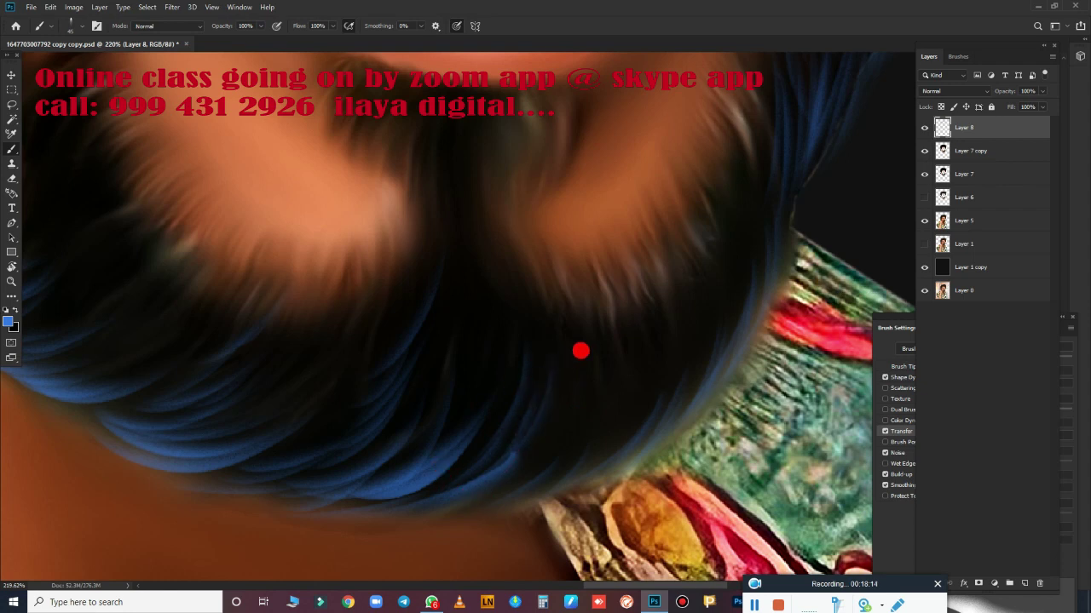
mouse_move(579, 348)
mouse_down()
mouse_move(555, 474)
mouse_move(528, 401)
mouse_move(594, 370)
mouse_move(605, 445)
mouse_move(557, 488)
mouse_up()
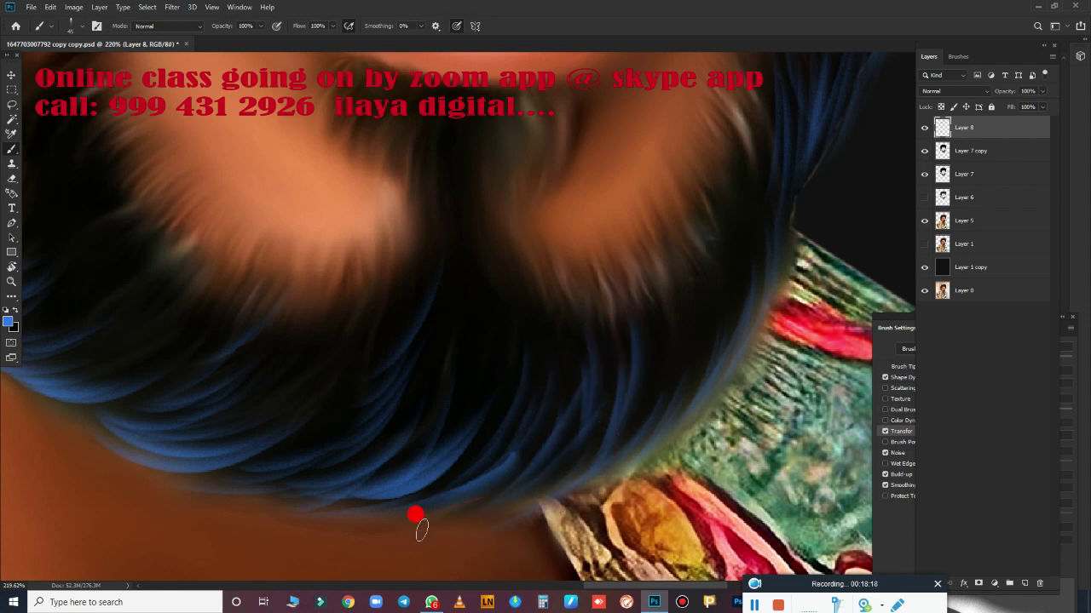
- Paint brighter blue strands on the beard edge above the shoulder, then zoom out
drag(226, 482, 626, 530)
drag(321, 431, 618, 516)
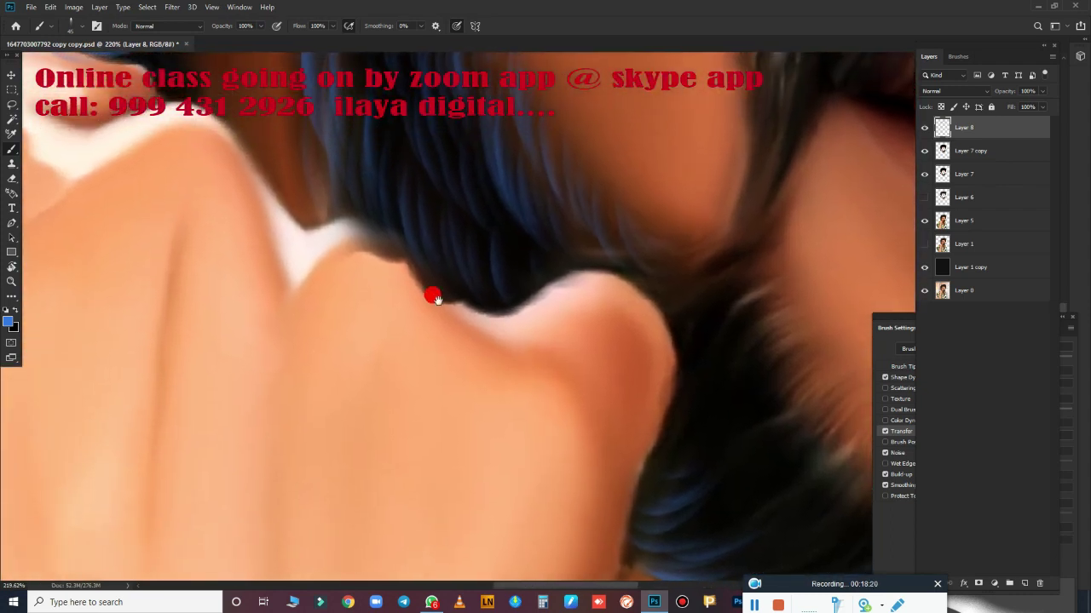
mouse_move(342, 162)
mouse_down()
mouse_move(407, 250)
mouse_move(509, 299)
mouse_move(618, 267)
mouse_up()
scroll(630, 397, down, 5)
scroll(657, 397, down, 4)
drag(657, 397, 275, 387)
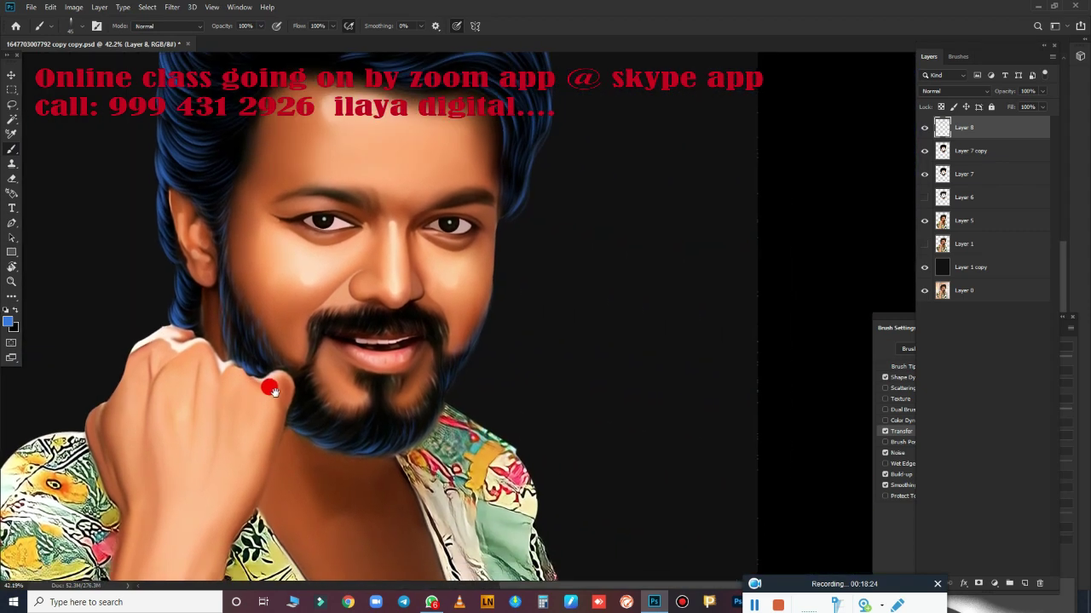
- Zoom to about 229% and paint thin blue strands on the beard edge below the lip
scroll(312, 405, up, 3)
scroll(414, 401, up, 3)
scroll(468, 419, up, 3)
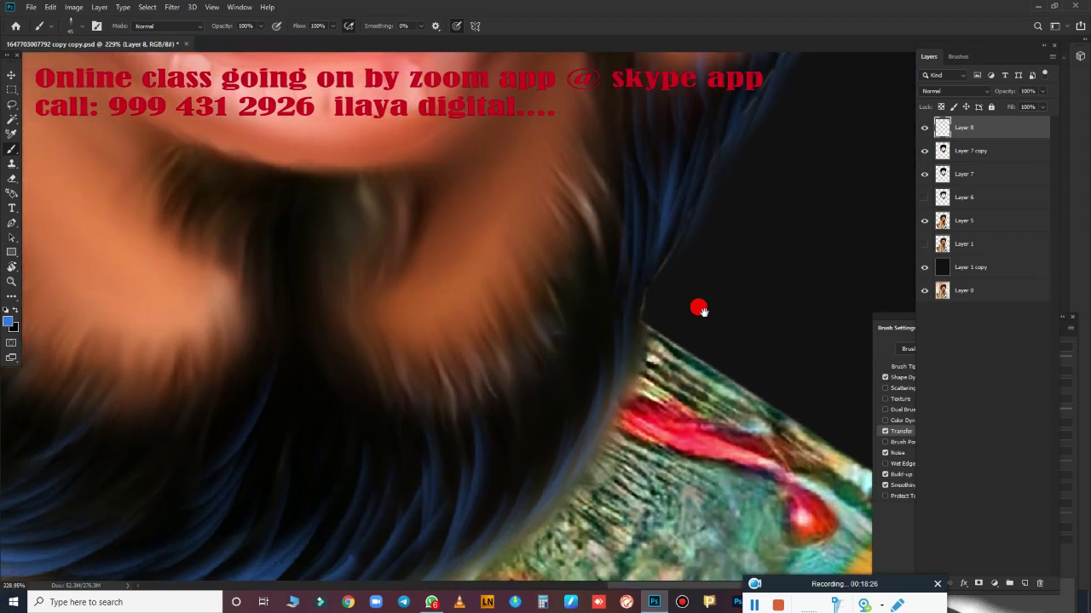
drag(584, 155, 529, 317)
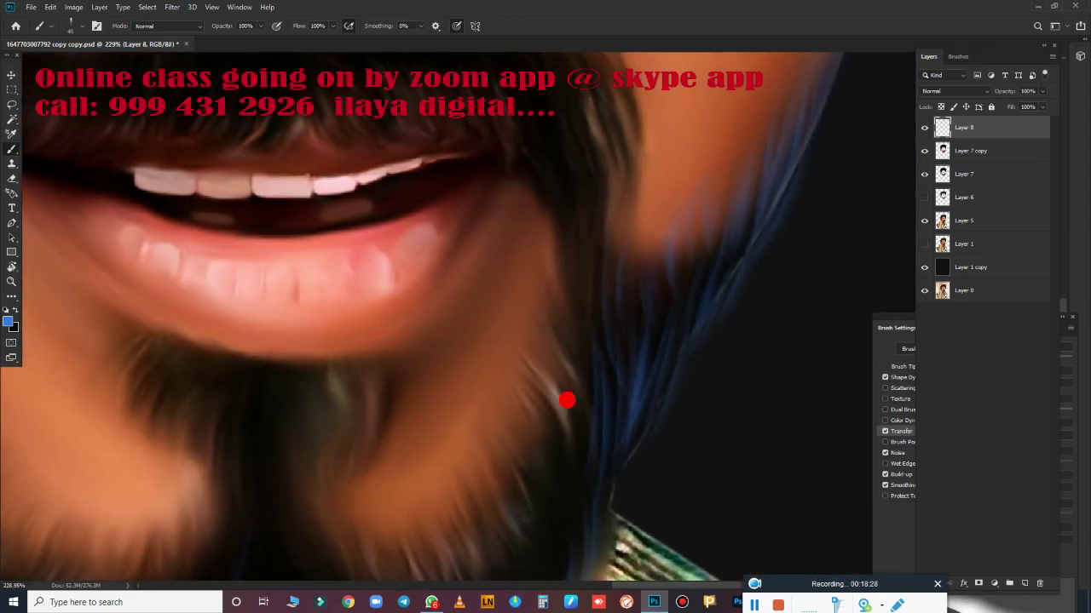
drag(549, 414, 566, 477)
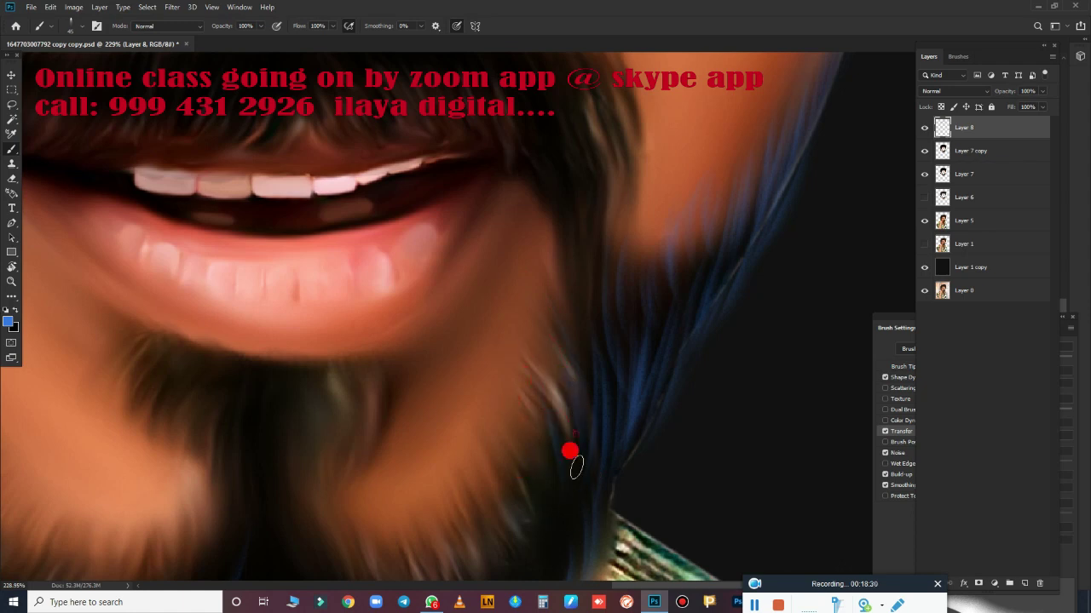
drag(553, 439, 572, 517)
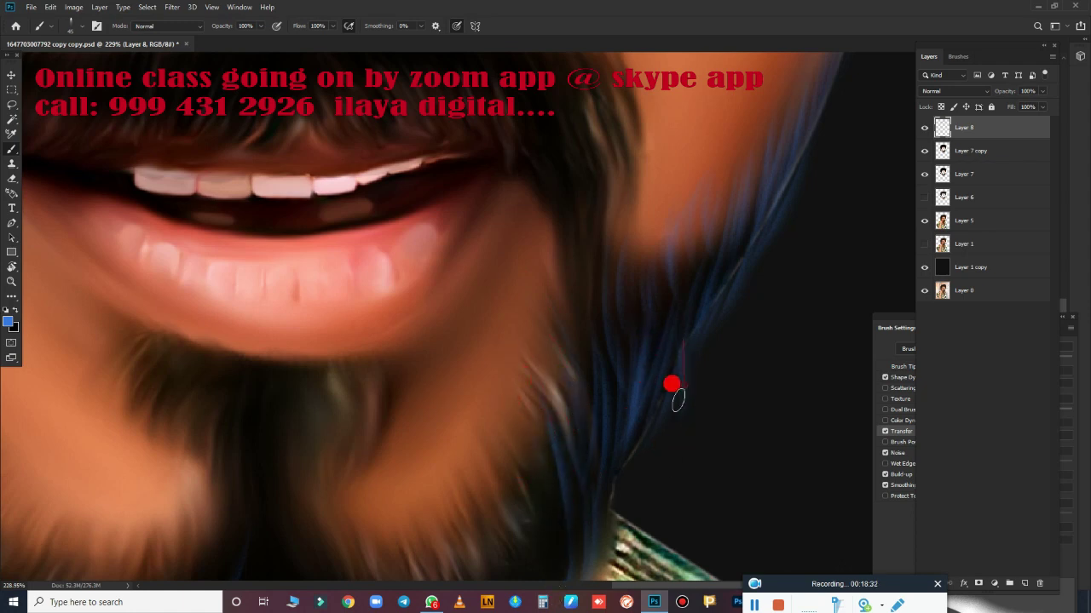
drag(673, 382, 623, 501)
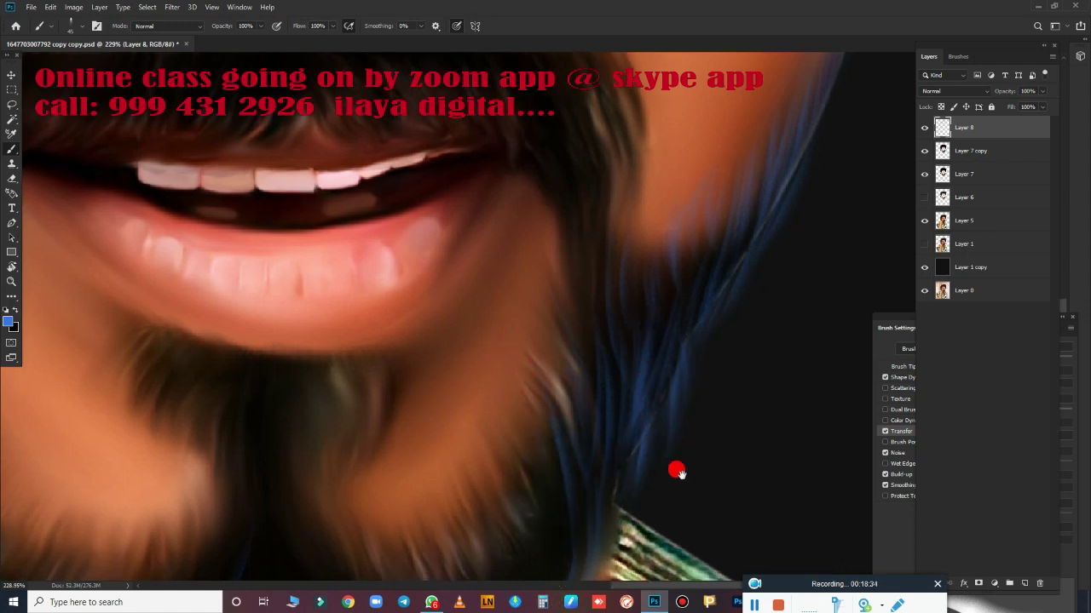
- Paint thin blue strands along the beard's outer edge above the collar
drag(674, 467, 833, 195)
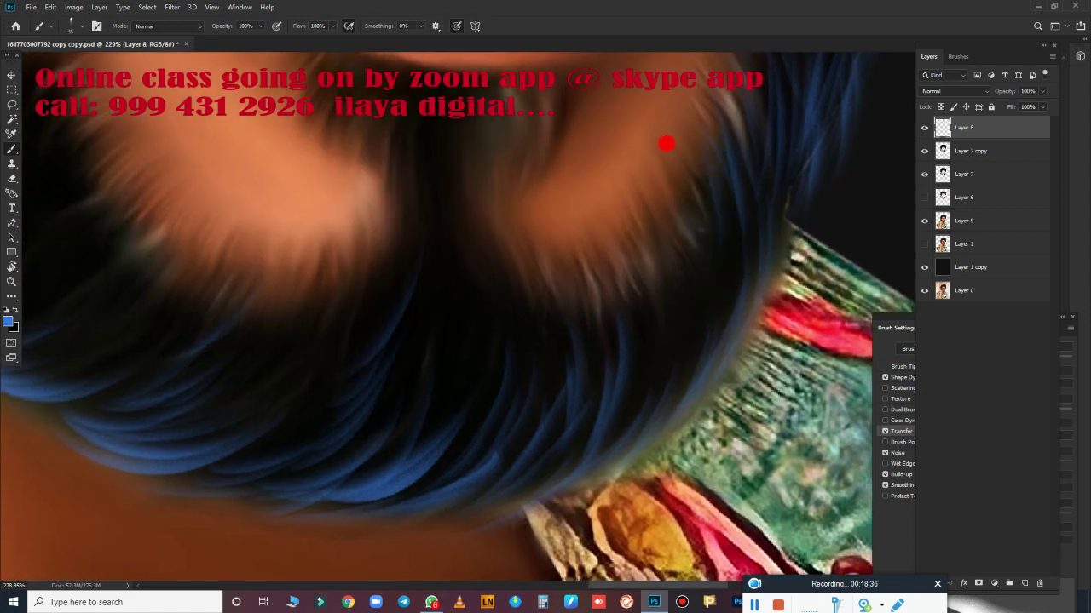
drag(693, 242, 688, 314)
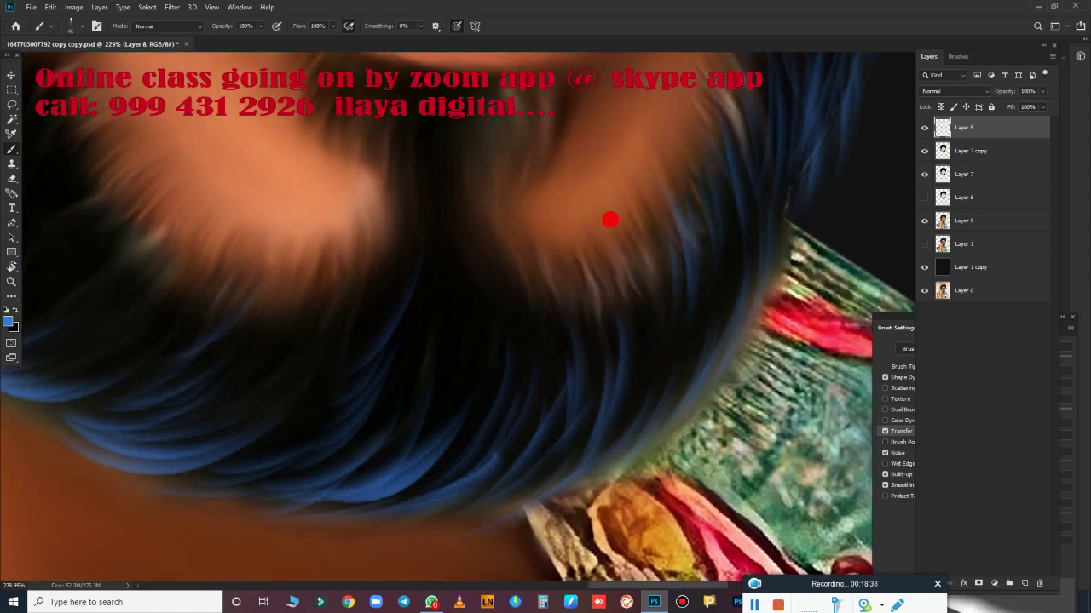
drag(647, 226, 657, 332)
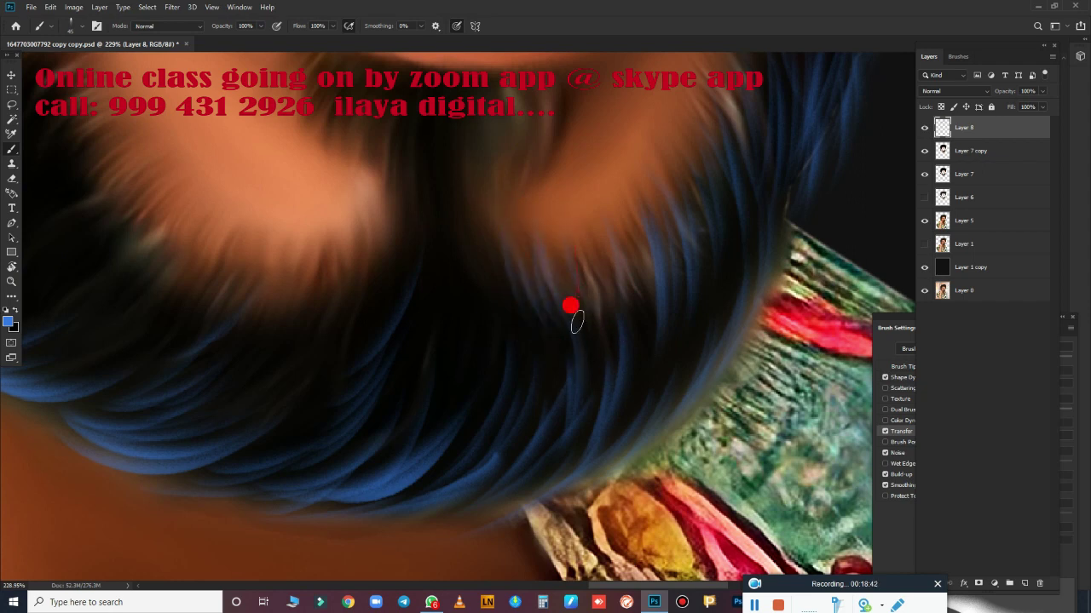
drag(619, 256, 633, 304)
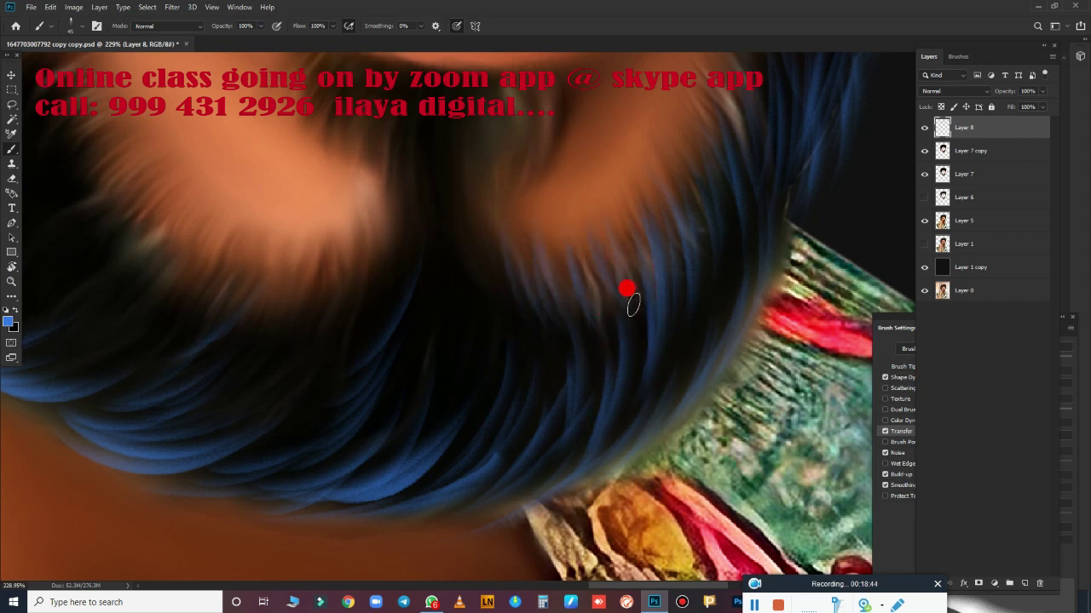
drag(691, 231, 735, 223)
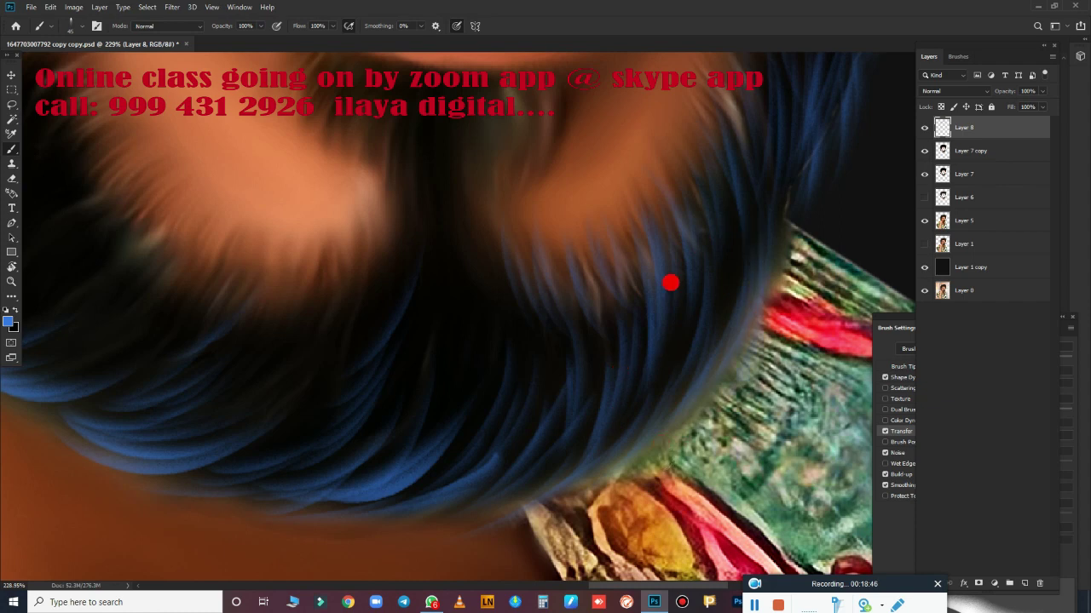
- Paint bluish strands into the dark beard near the lips and ear
drag(333, 455, 667, 542)
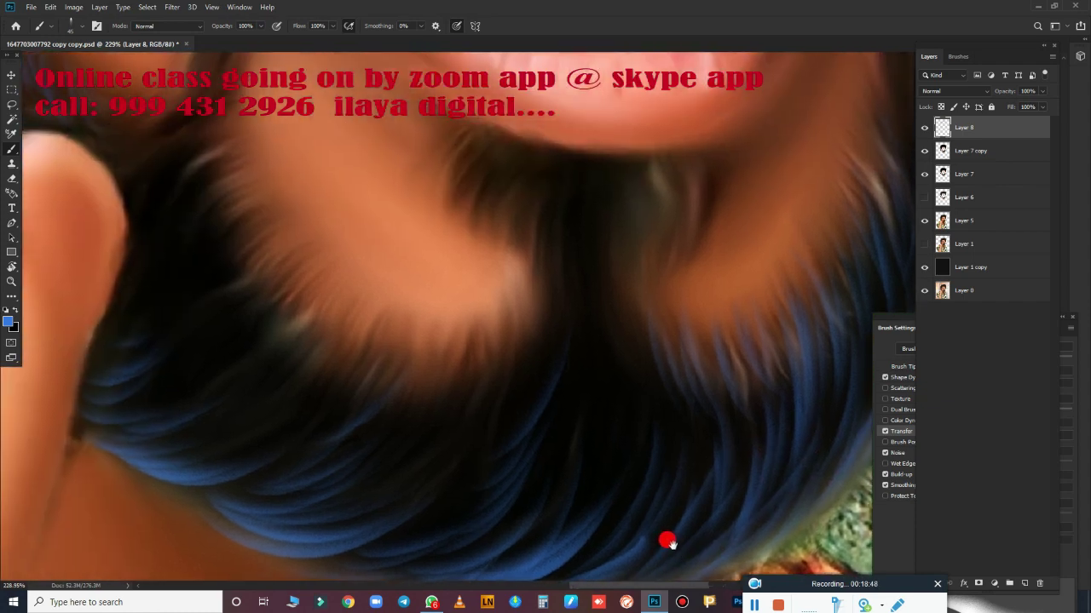
drag(383, 358, 516, 499)
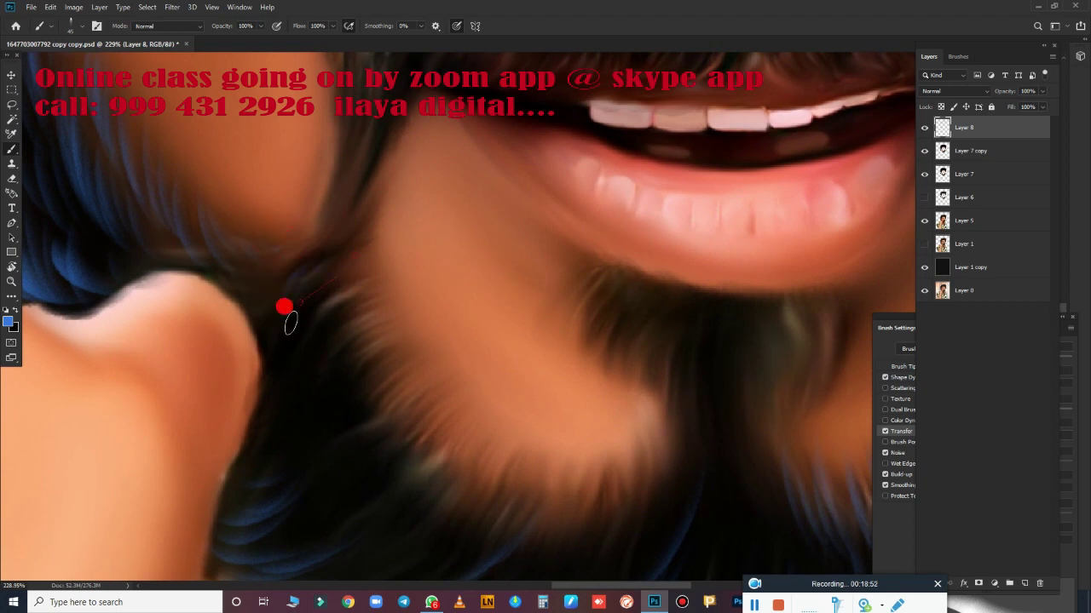
mouse_move(284, 307)
mouse_down()
mouse_move(326, 372)
mouse_move(316, 341)
mouse_move(364, 399)
mouse_up()
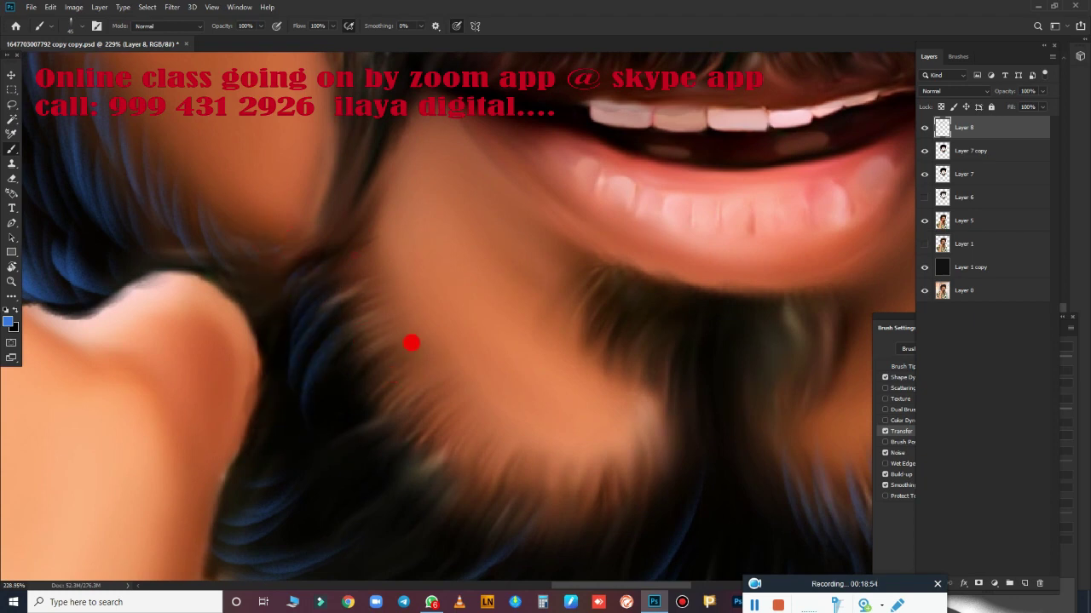
drag(312, 433, 382, 306)
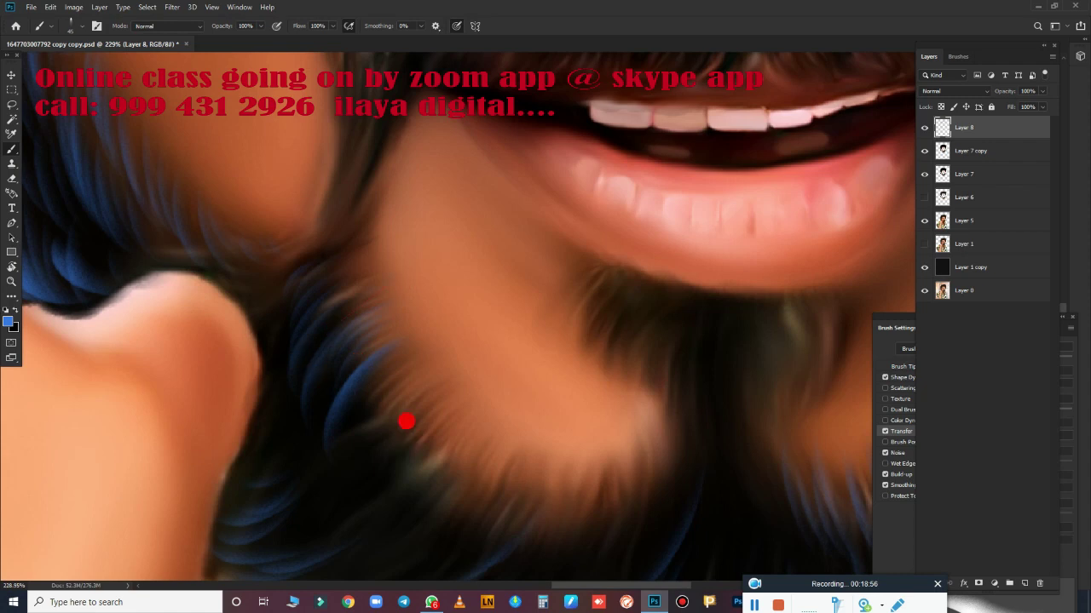
mouse_move(406, 420)
mouse_down()
mouse_move(378, 470)
mouse_move(318, 497)
mouse_move(455, 406)
mouse_move(375, 538)
mouse_move(369, 346)
mouse_up()
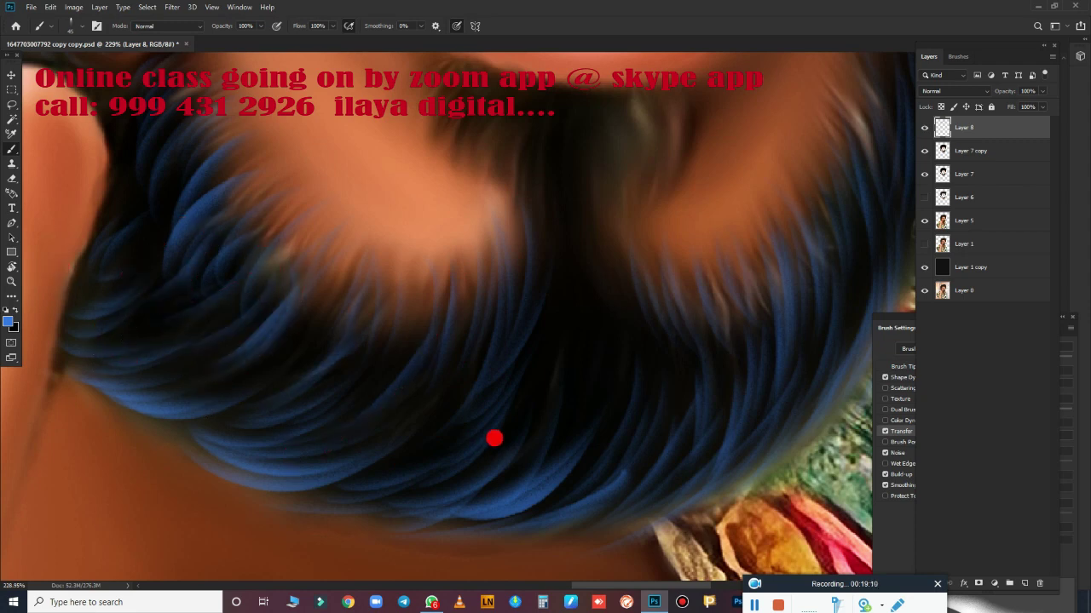
- Paint blue strands in the beard below the chin
drag(494, 438, 601, 515)
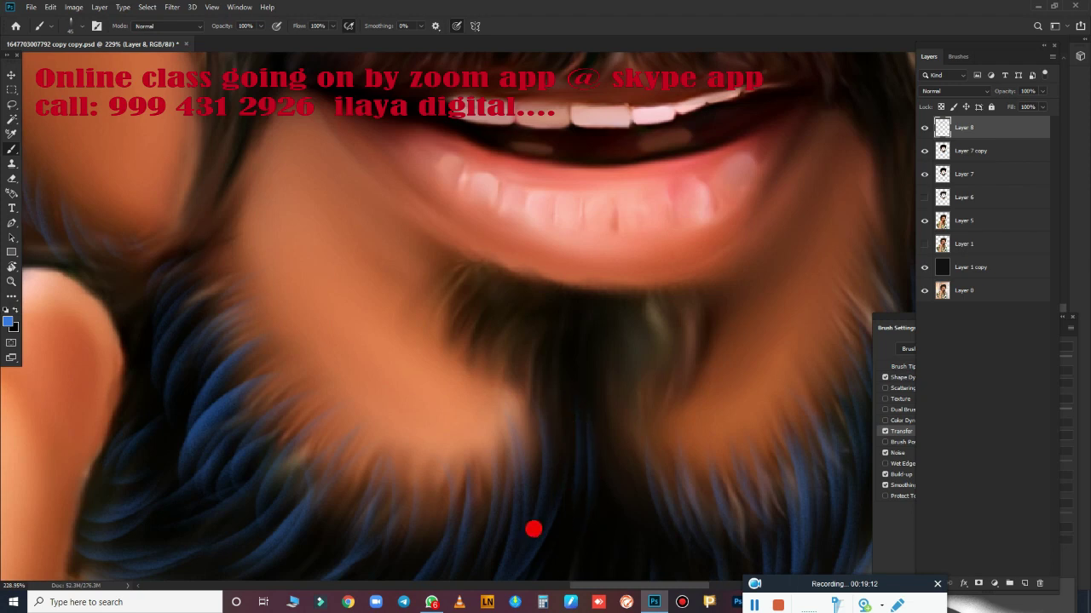
drag(633, 531, 638, 364)
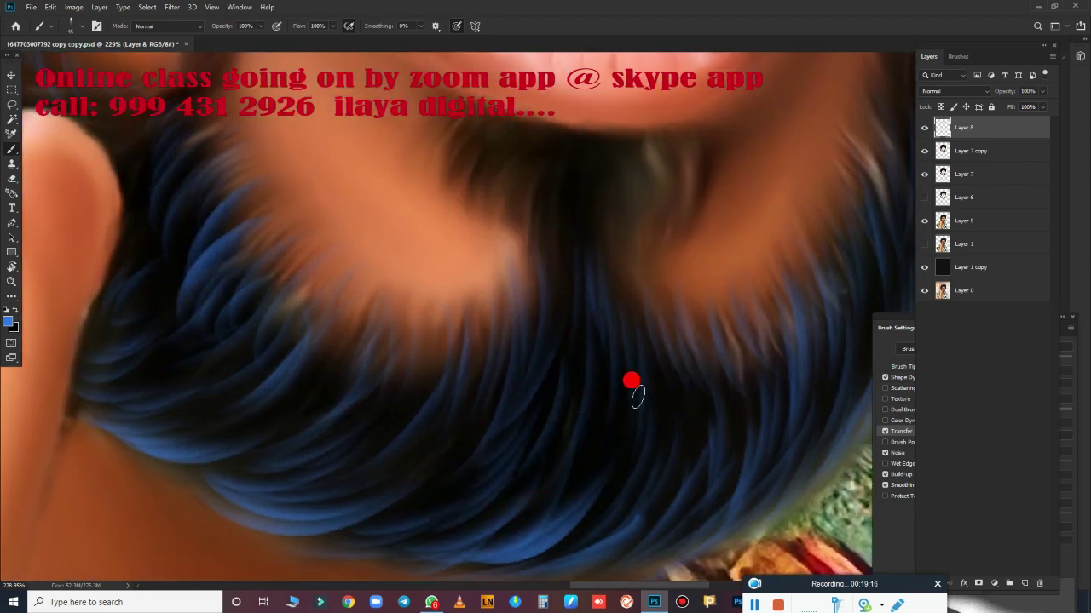
scroll(500, 433, up, 3)
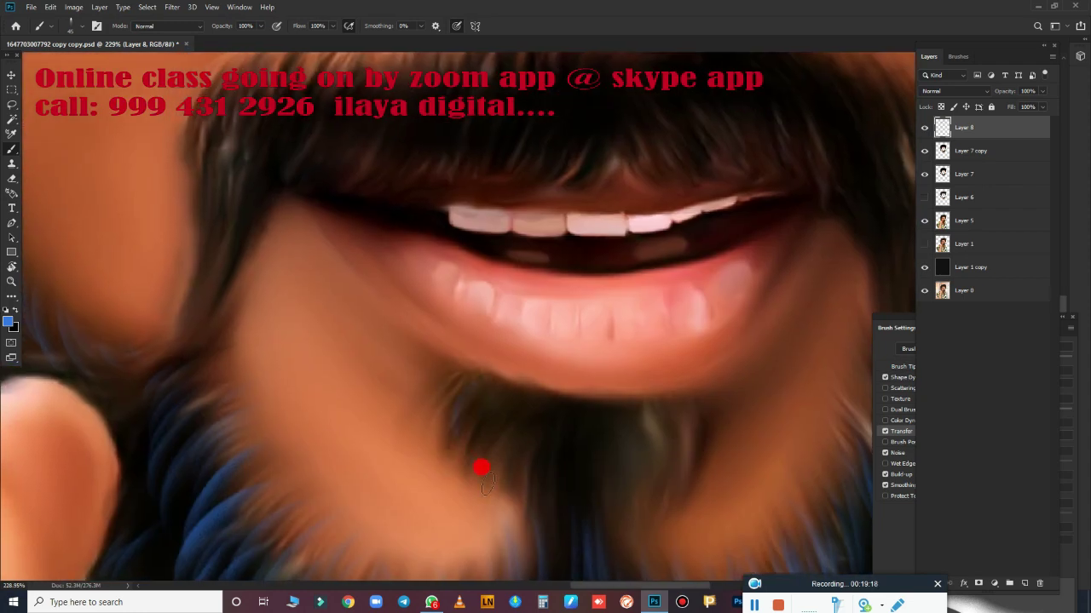
drag(485, 483, 492, 412)
drag(505, 504, 522, 460)
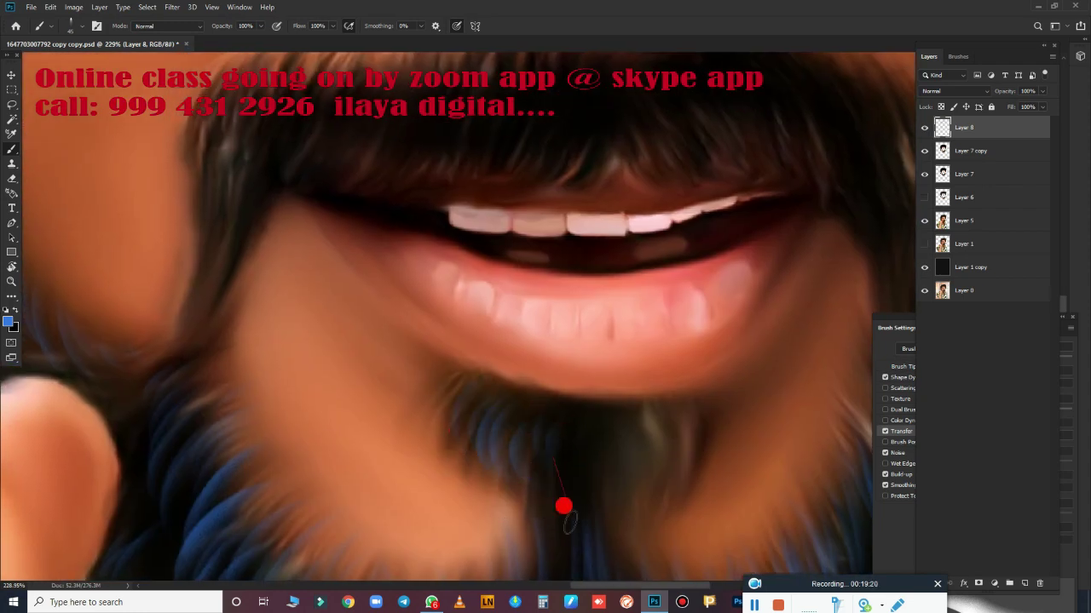
drag(628, 494, 628, 401)
mouse_move(677, 480)
mouse_down()
mouse_move(590, 435)
mouse_move(560, 499)
mouse_move(594, 434)
mouse_up()
drag(543, 474, 579, 487)
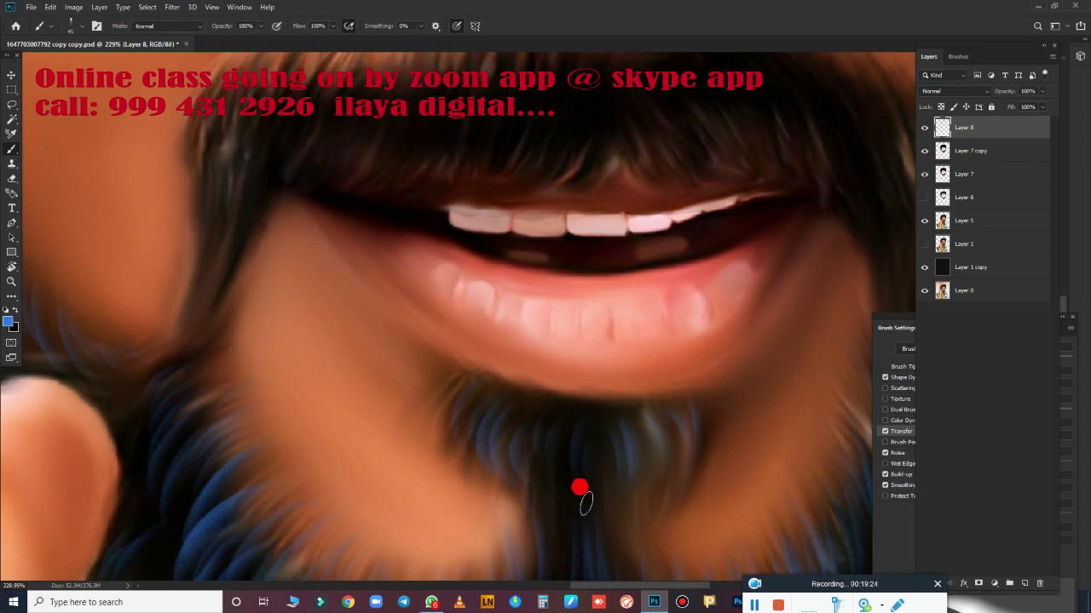
- Paint blue strands along the beard edges beside the moustache on both sides of the mouth
scroll(451, 383, up, 3)
scroll(452, 383, left, 3)
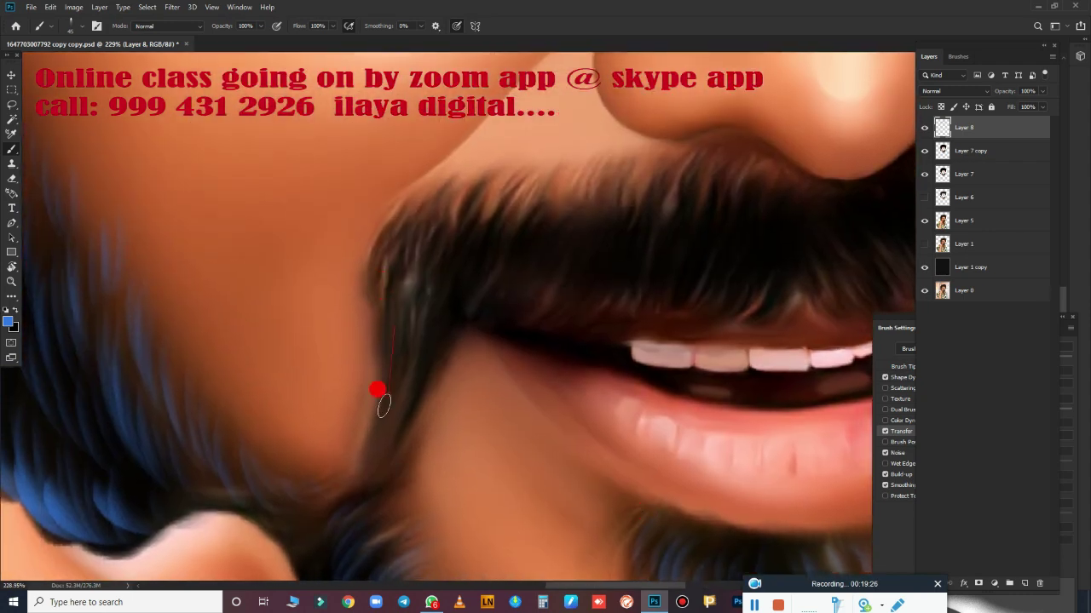
mouse_move(394, 322)
mouse_down()
mouse_move(373, 454)
mouse_move(421, 338)
mouse_up()
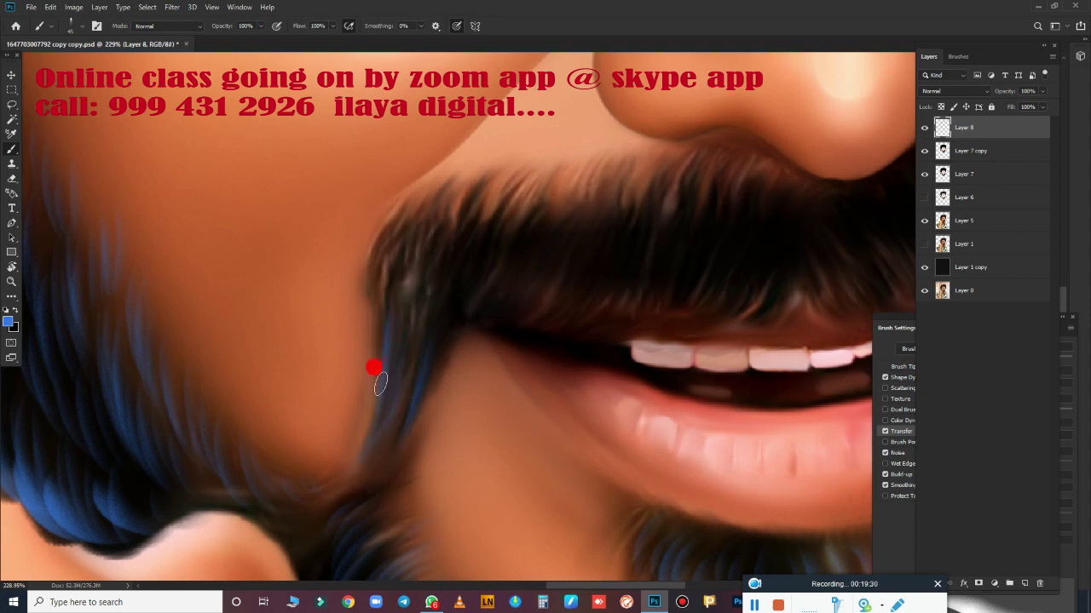
drag(662, 454, 190, 443)
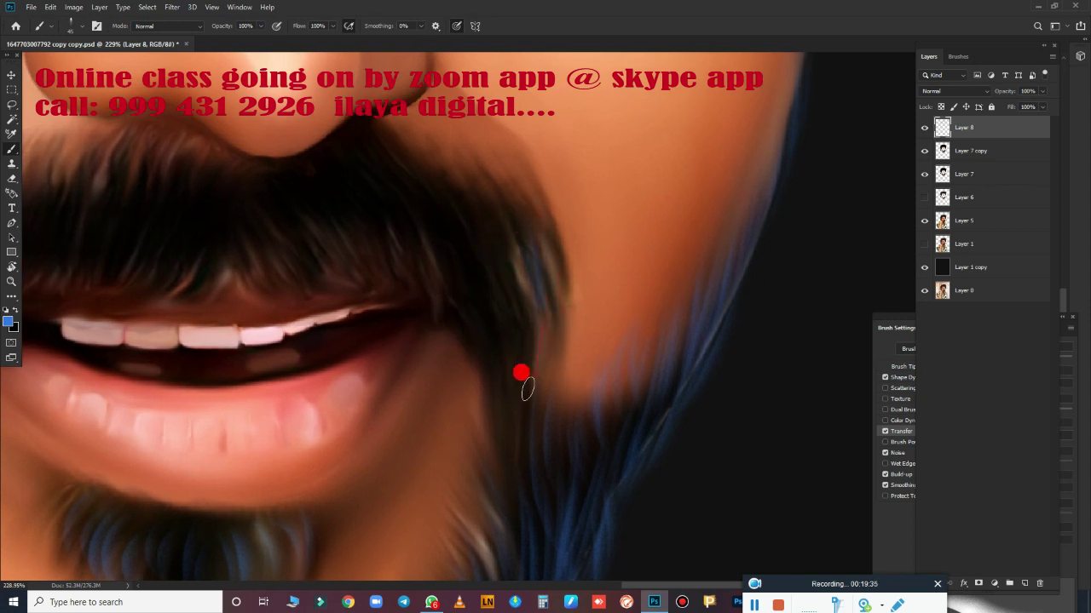
drag(501, 428, 492, 331)
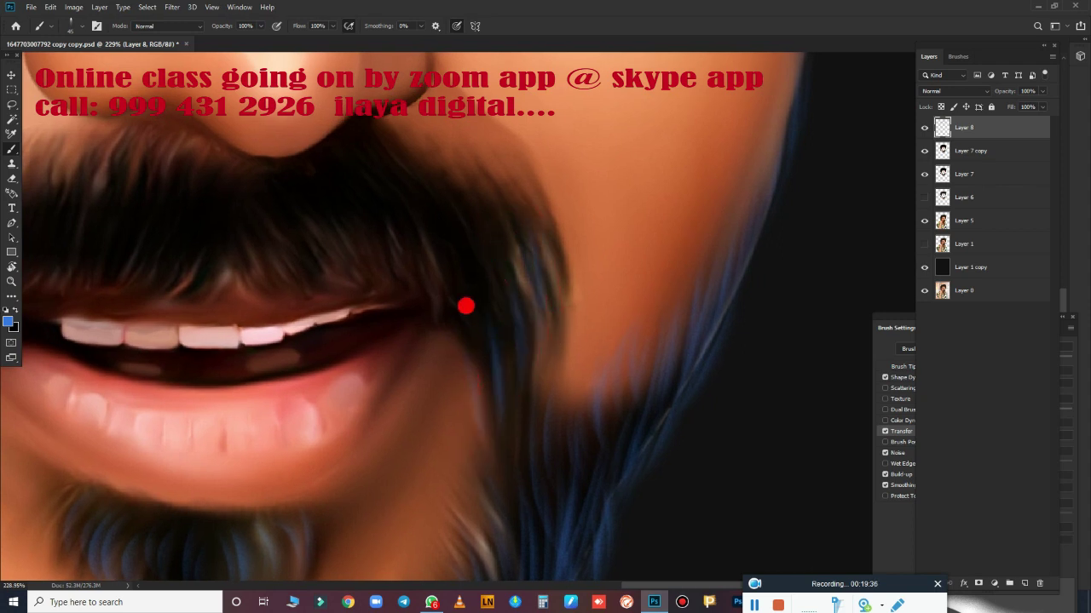
drag(514, 489, 510, 370)
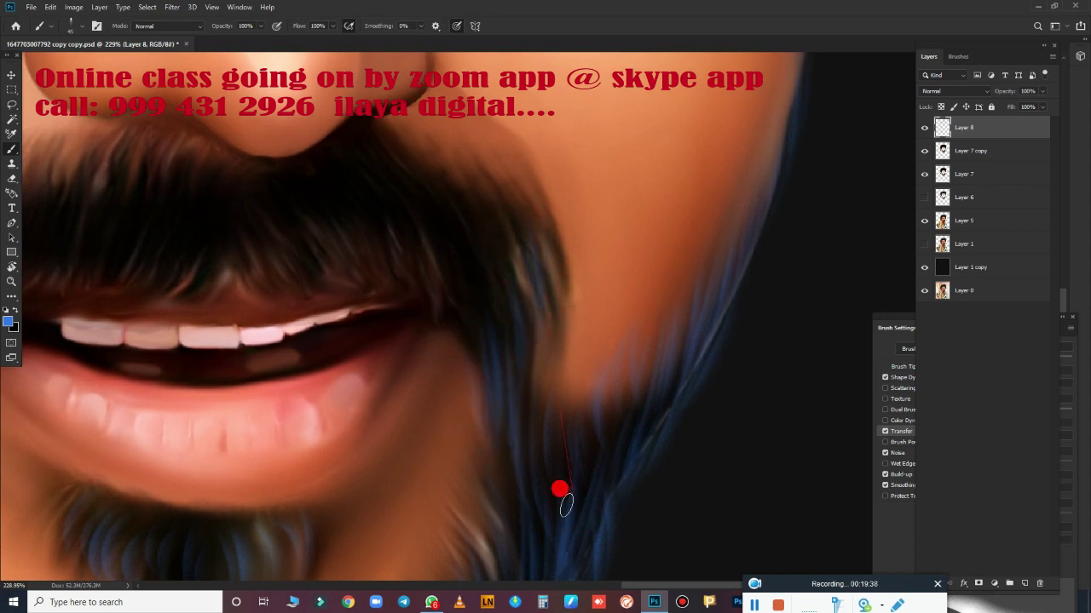
drag(463, 414, 906, 499)
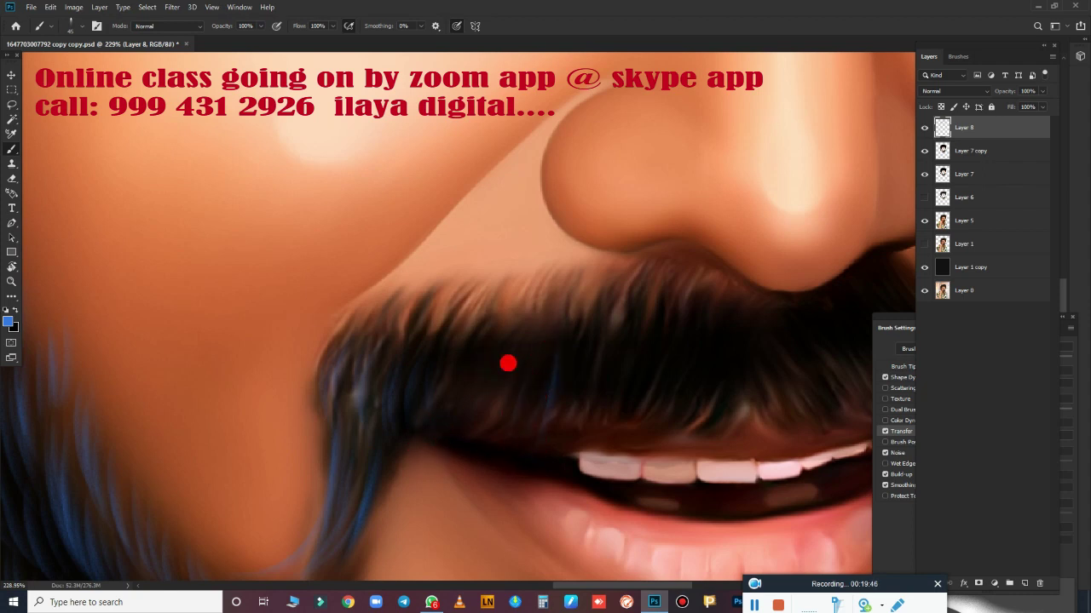
- Paint thin blue strands down the moustache, including its right edge
drag(463, 368, 451, 419)
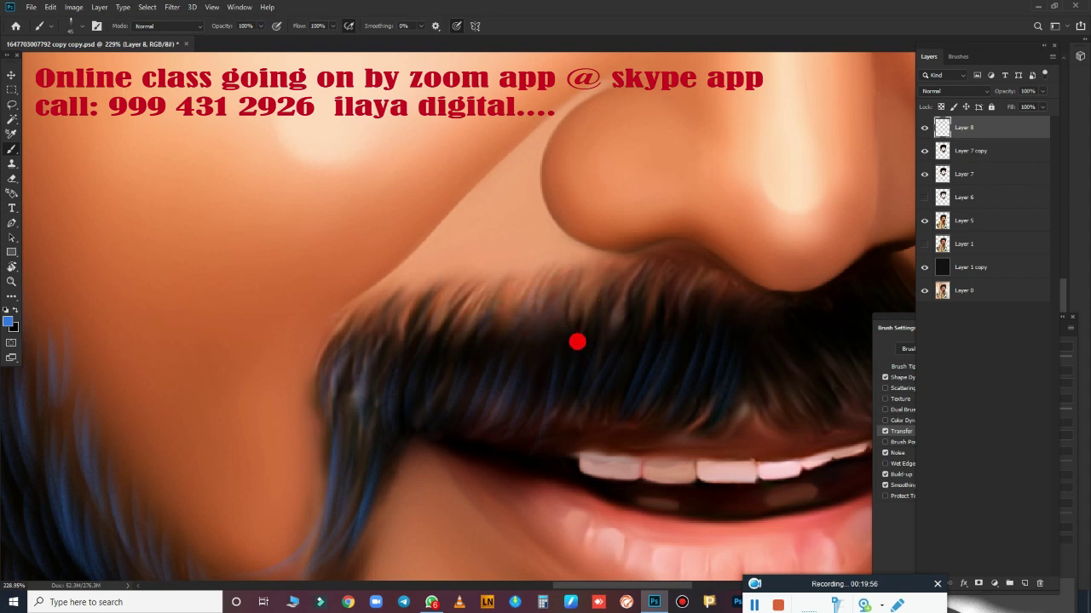
drag(715, 348, 709, 390)
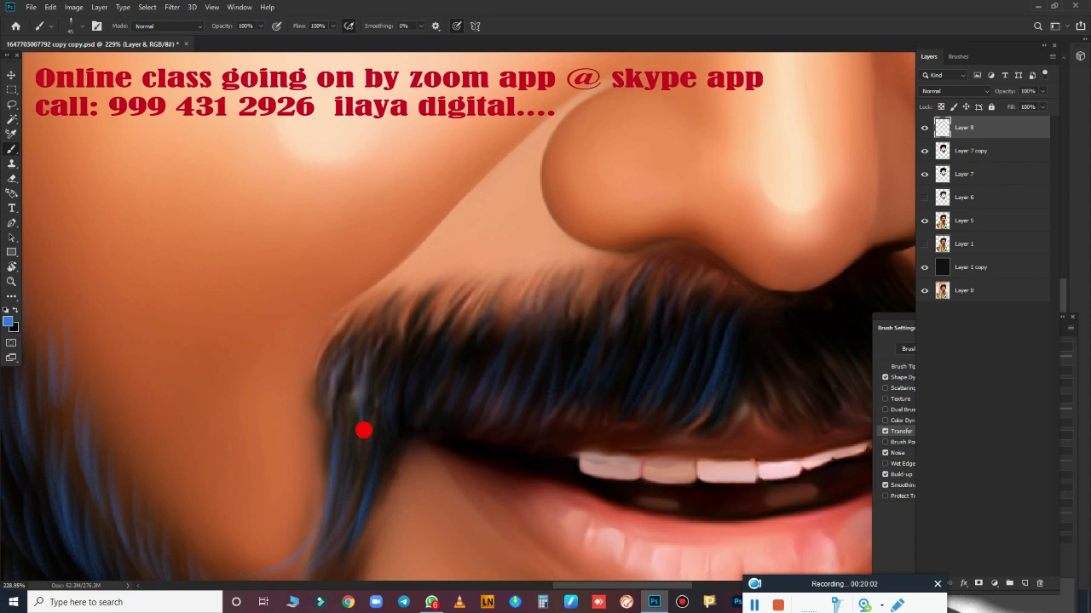
scroll(341, 409, right, 5)
scroll(323, 358, right, 2)
scroll(298, 328, right, 1)
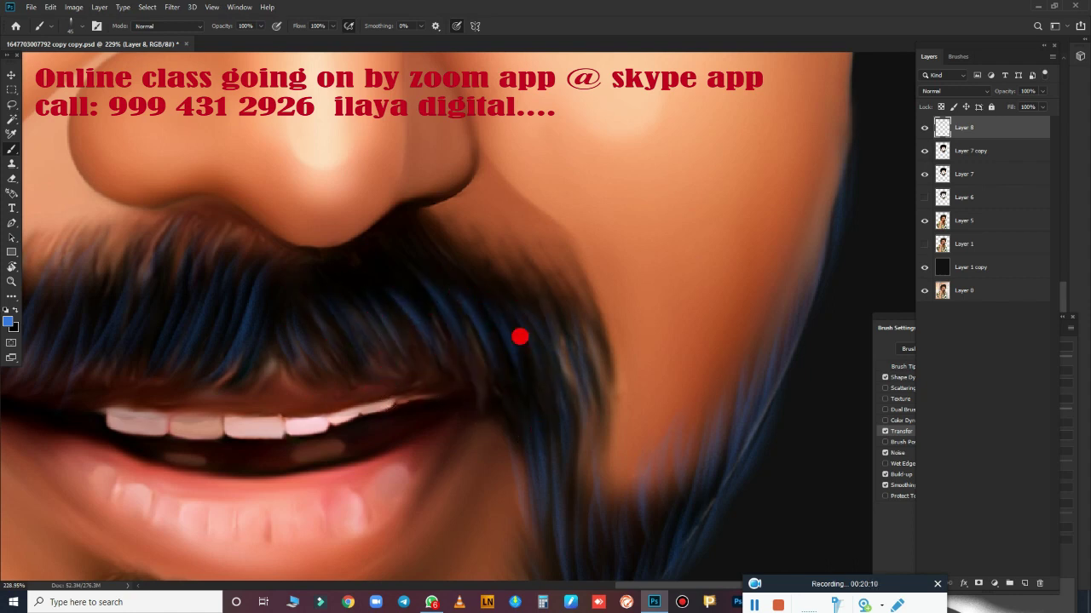
drag(590, 317, 569, 429)
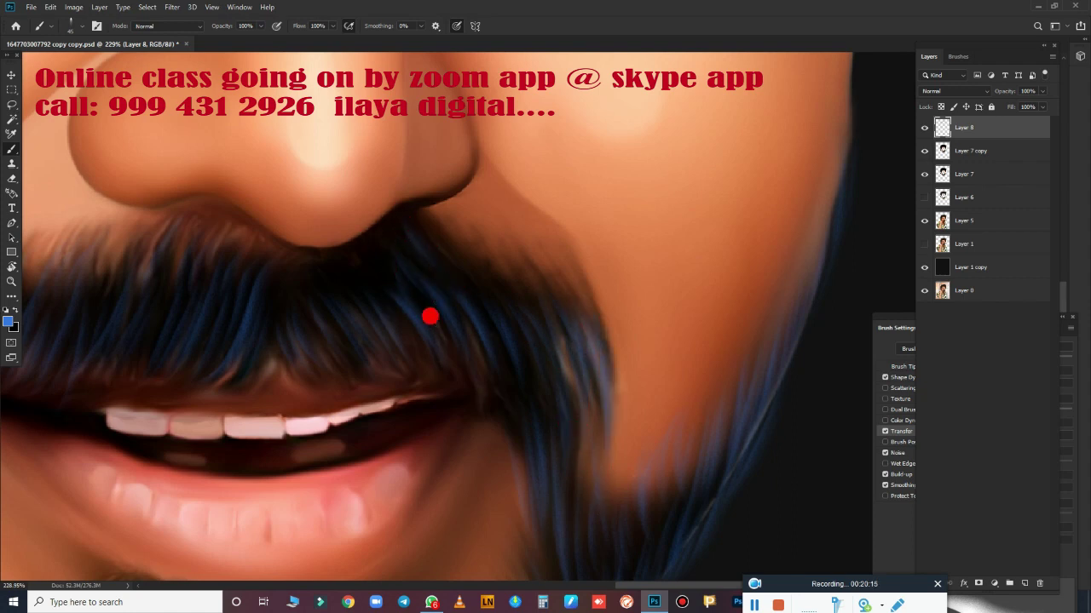
drag(335, 317, 344, 371)
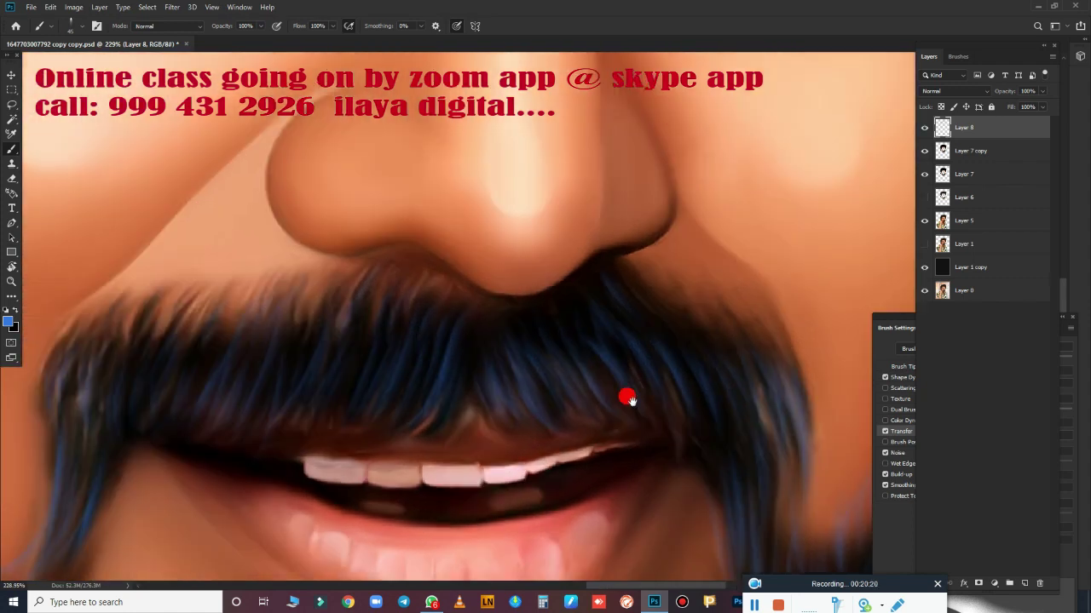
- Add bright blue strands across the left part of the moustache
drag(438, 325, 717, 409)
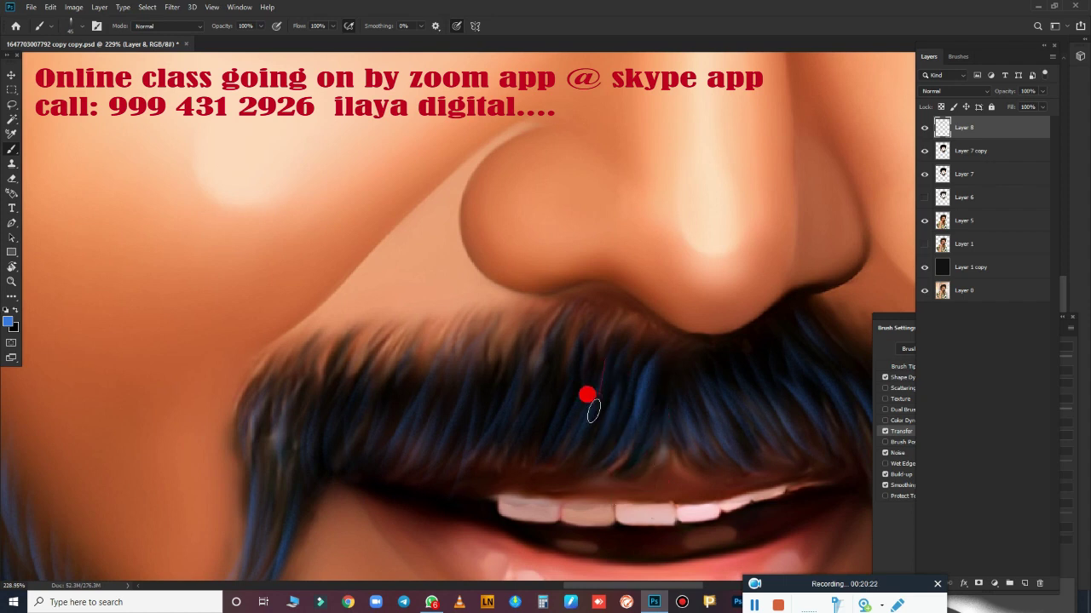
drag(467, 361, 438, 451)
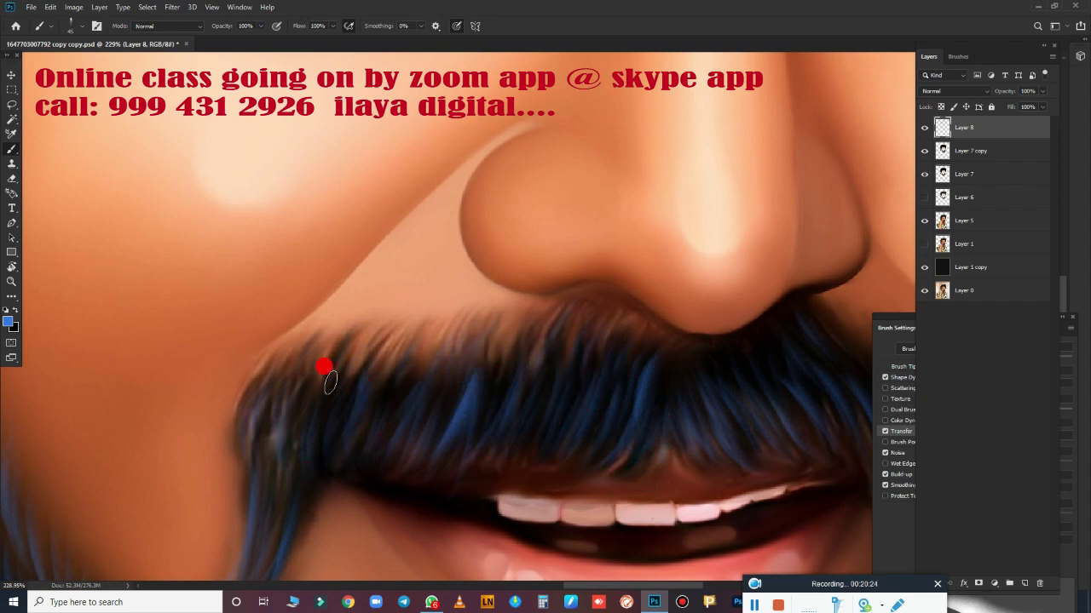
drag(296, 370, 261, 483)
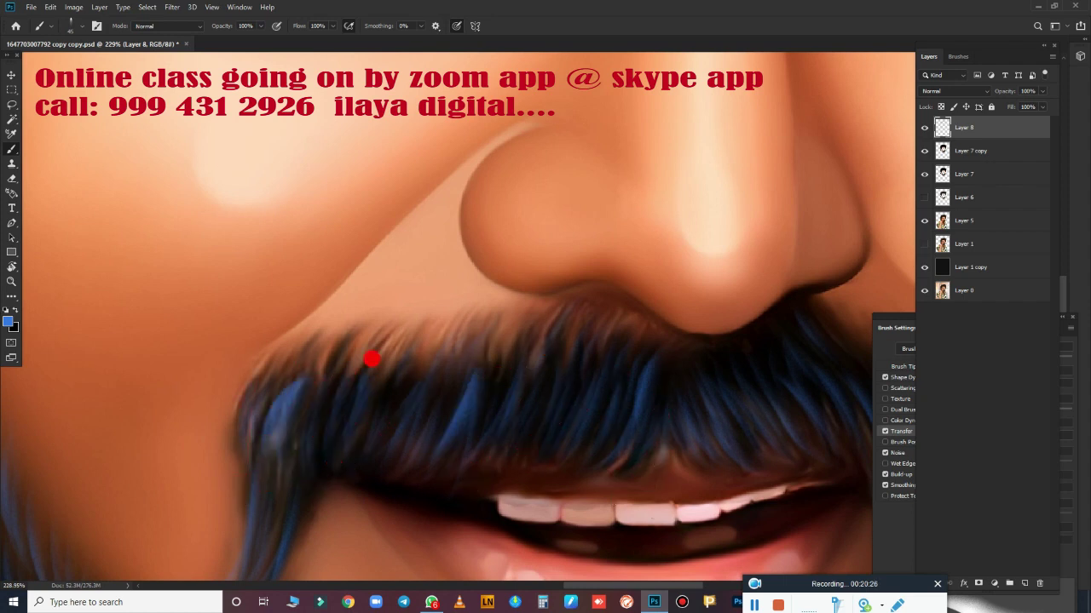
drag(370, 361, 311, 456)
- Fit the portrait to the window and give Layer 8 copy a magenta-to-yellow Gradient Overlay
key(ctrl+0)
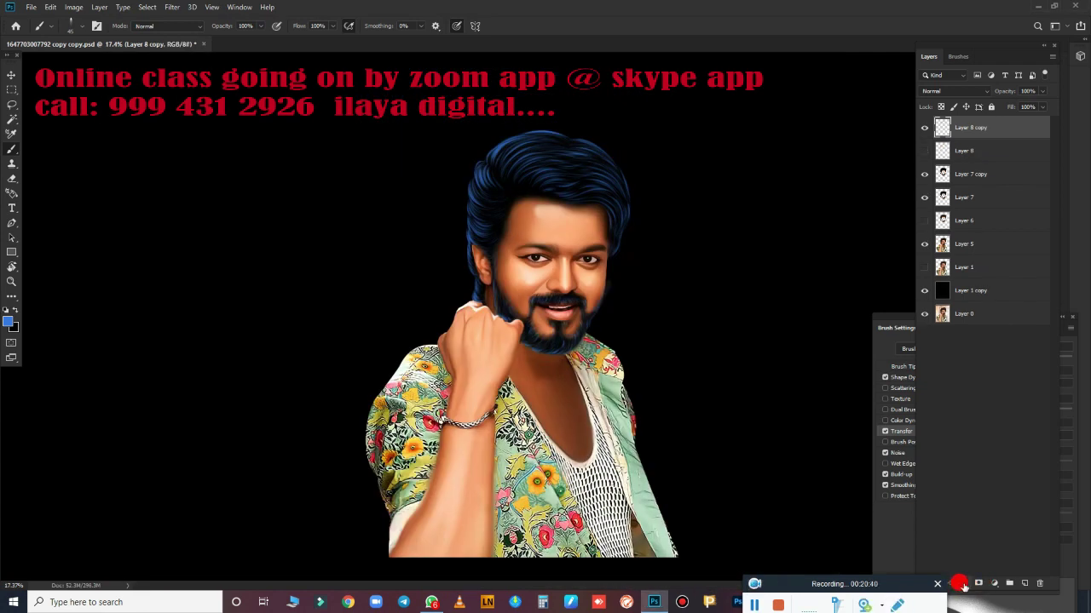
click(962, 584)
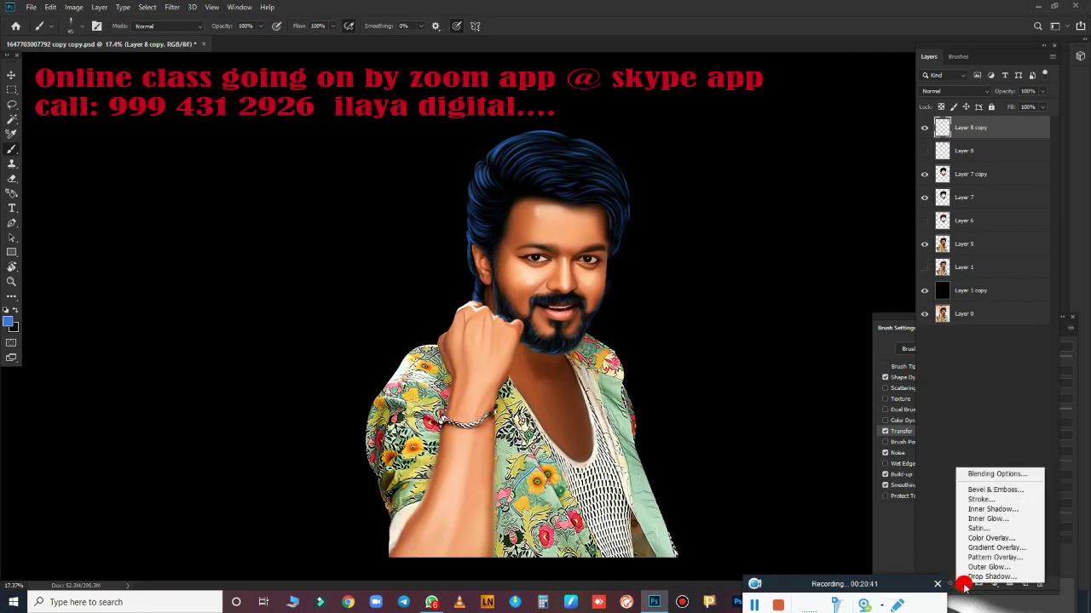
click(989, 548)
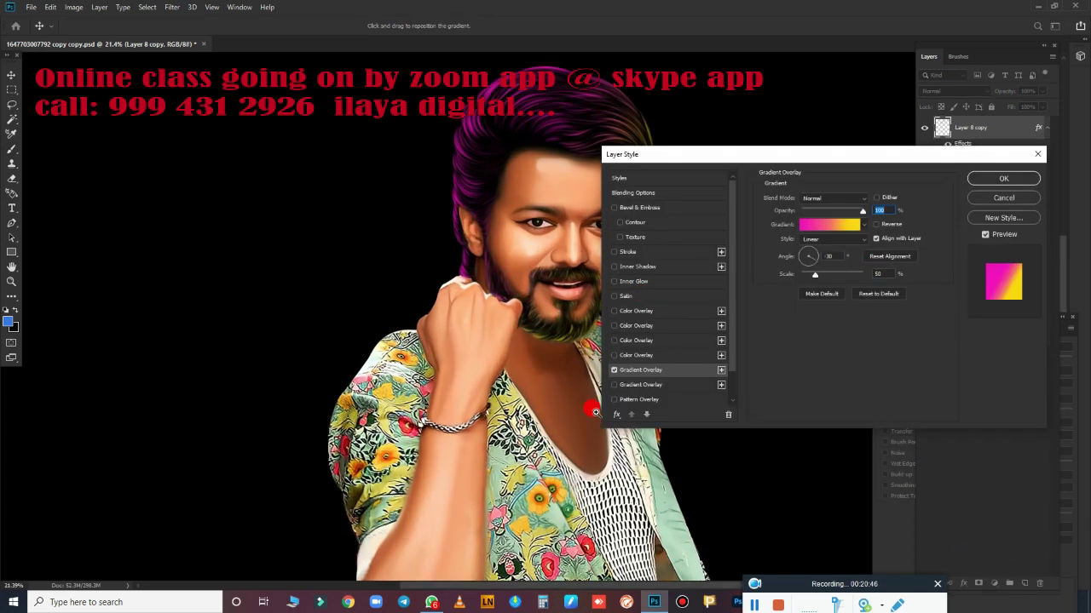
scroll(468, 362, up, 3)
scroll(468, 362, up, 1)
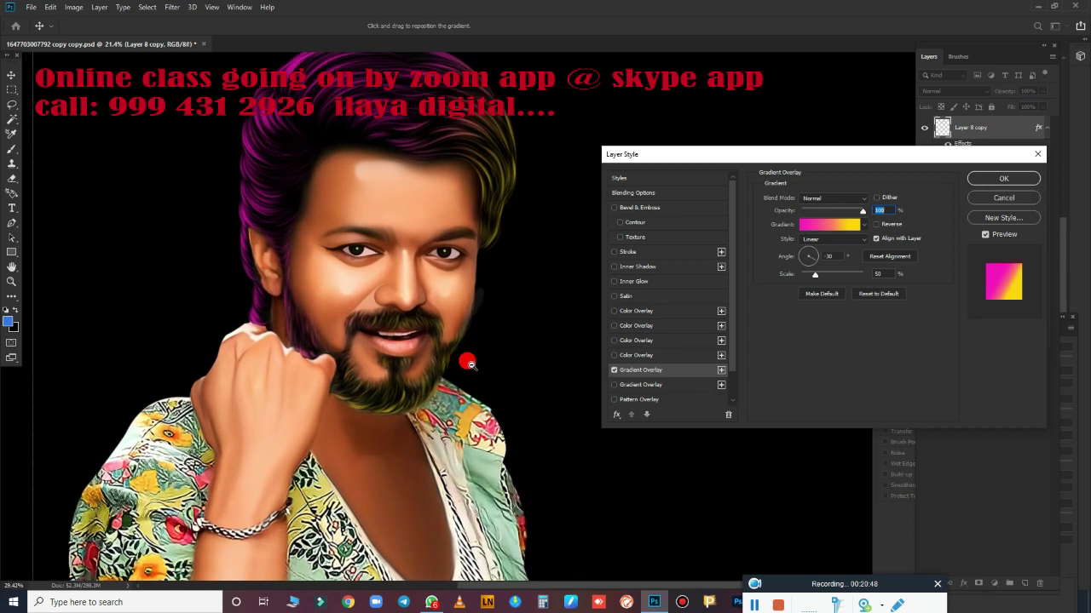
scroll(511, 365, up, 1)
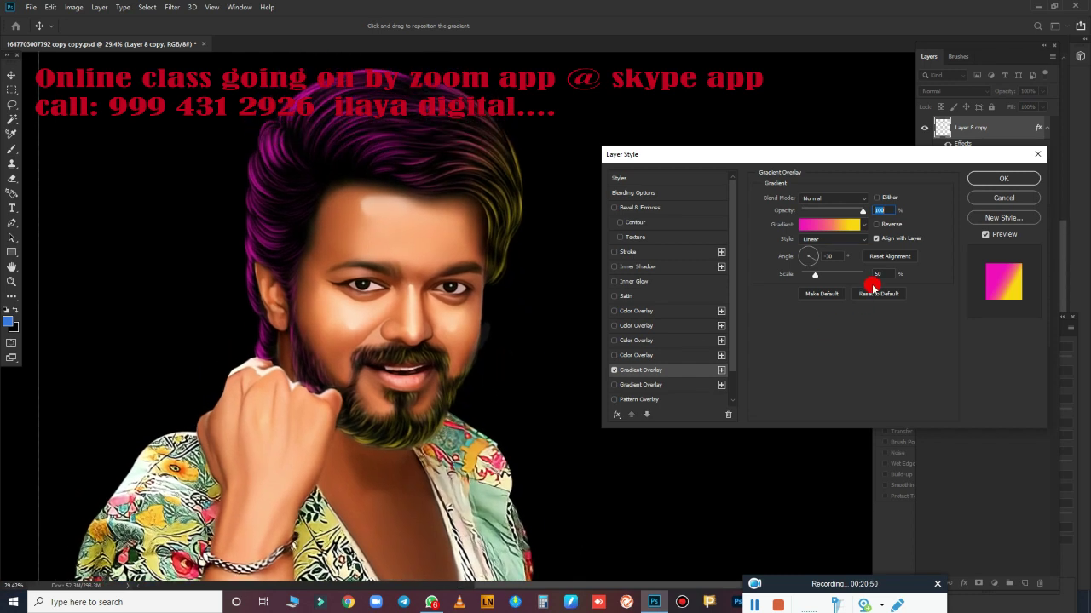
drag(981, 161, 958, 205)
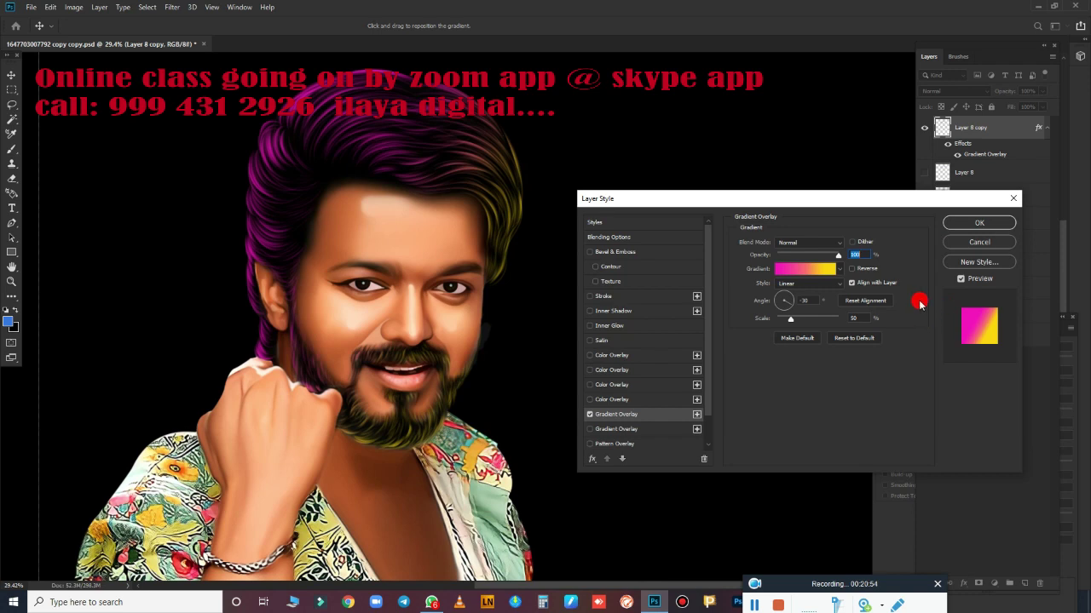
click(832, 269)
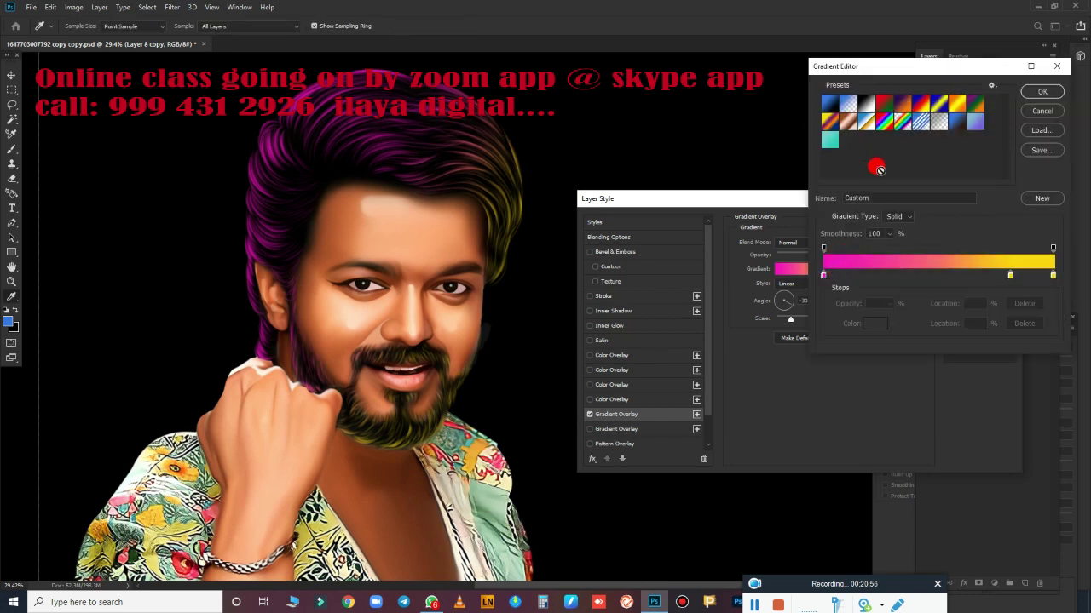
- Preview the basic gradient presets on the hair, from Red, Green through Violet, Green, Orange
click(882, 104)
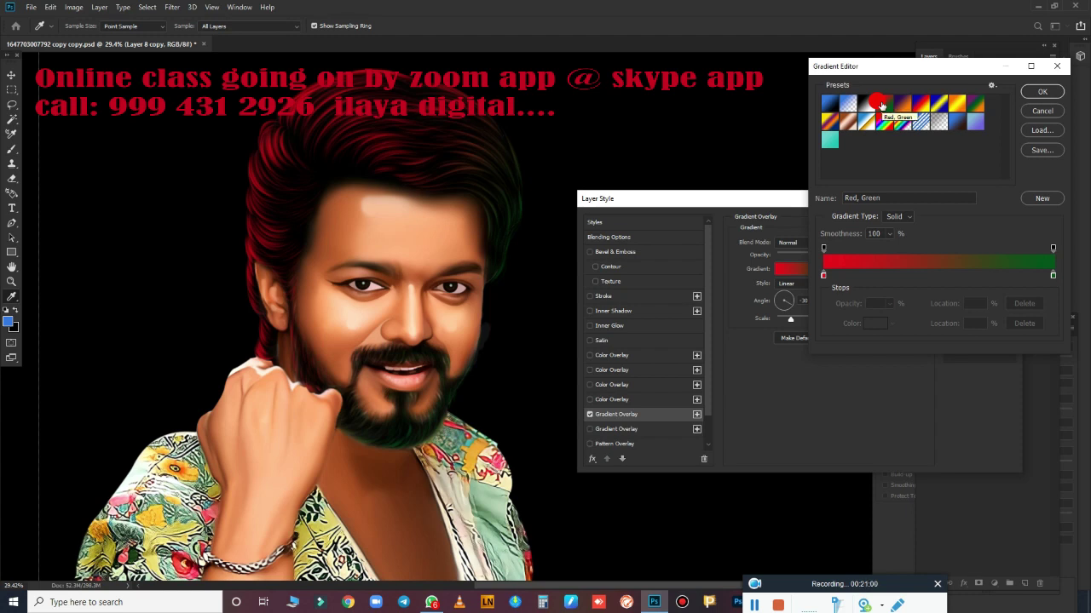
click(831, 102)
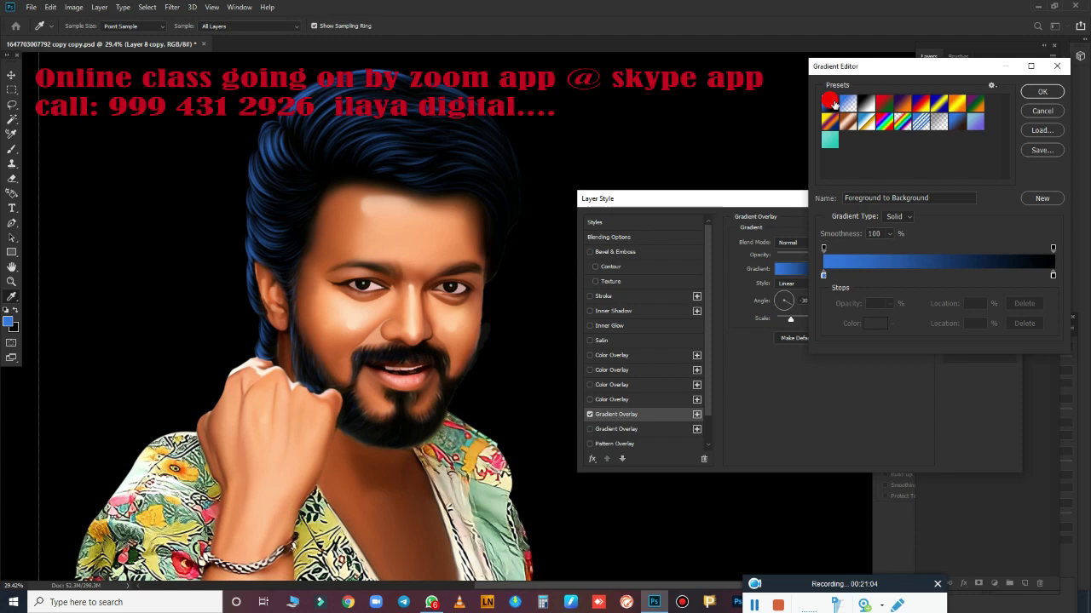
click(845, 103)
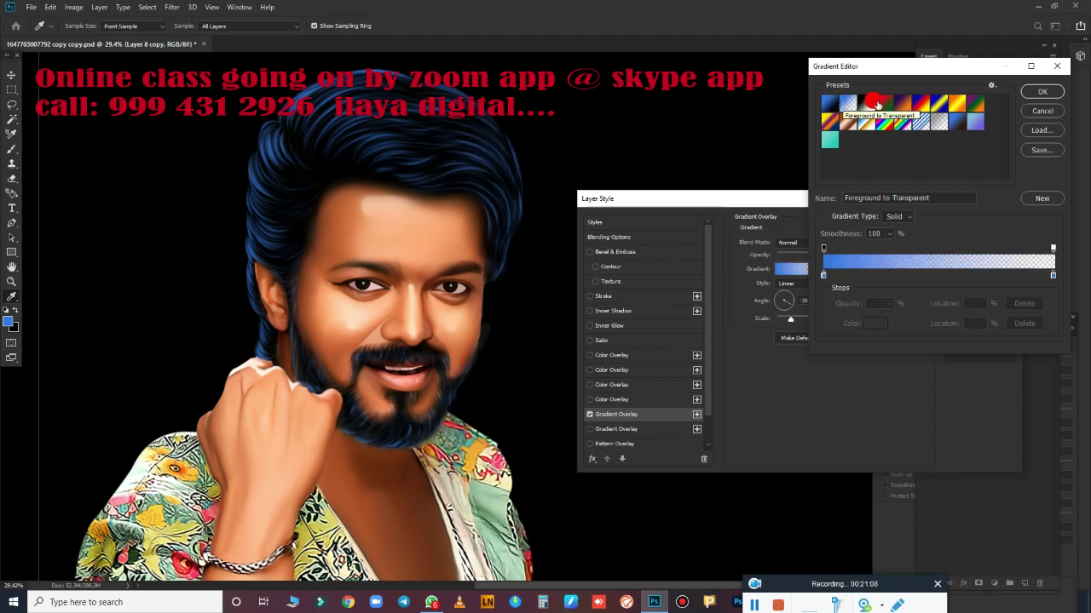
click(866, 103)
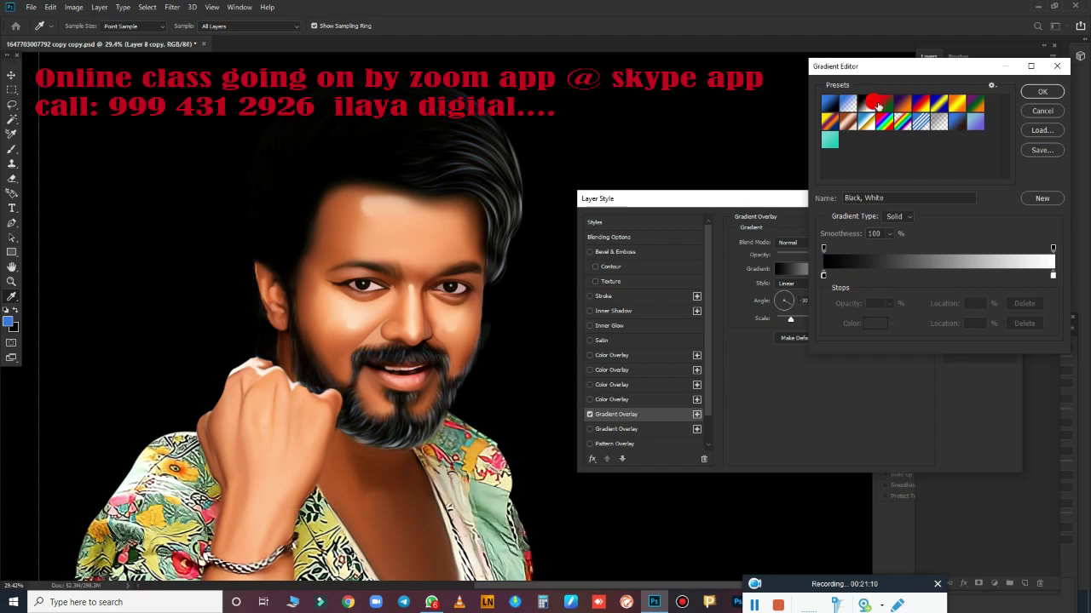
click(883, 104)
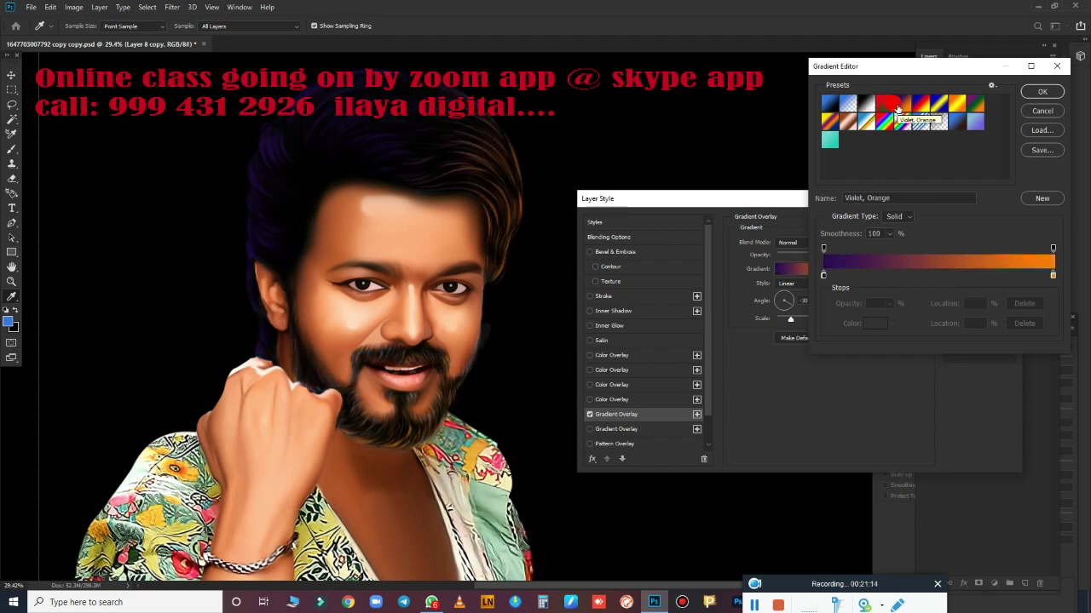
click(925, 108)
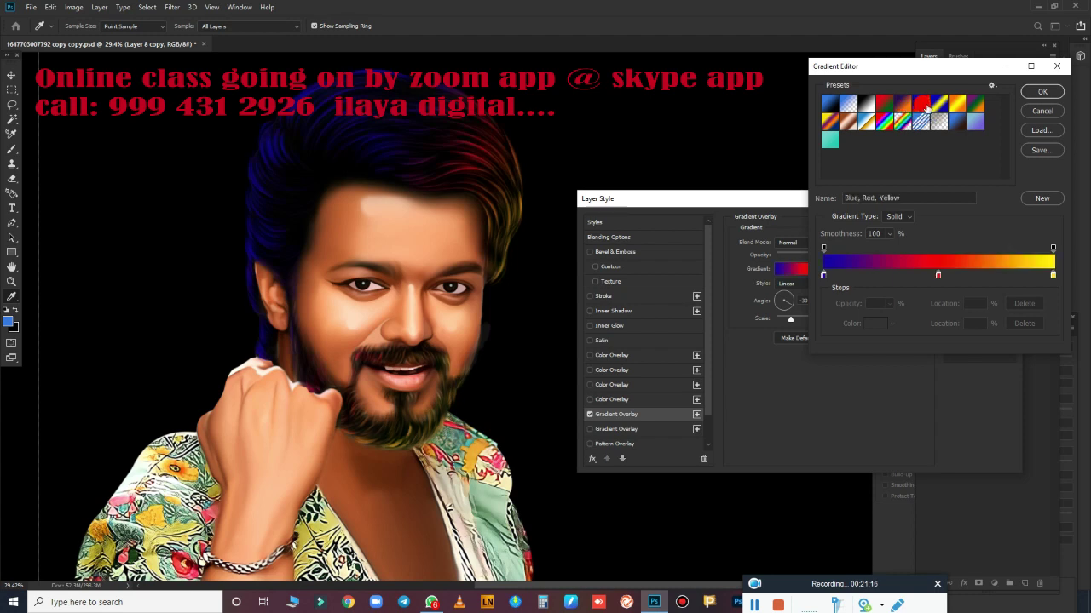
click(939, 105)
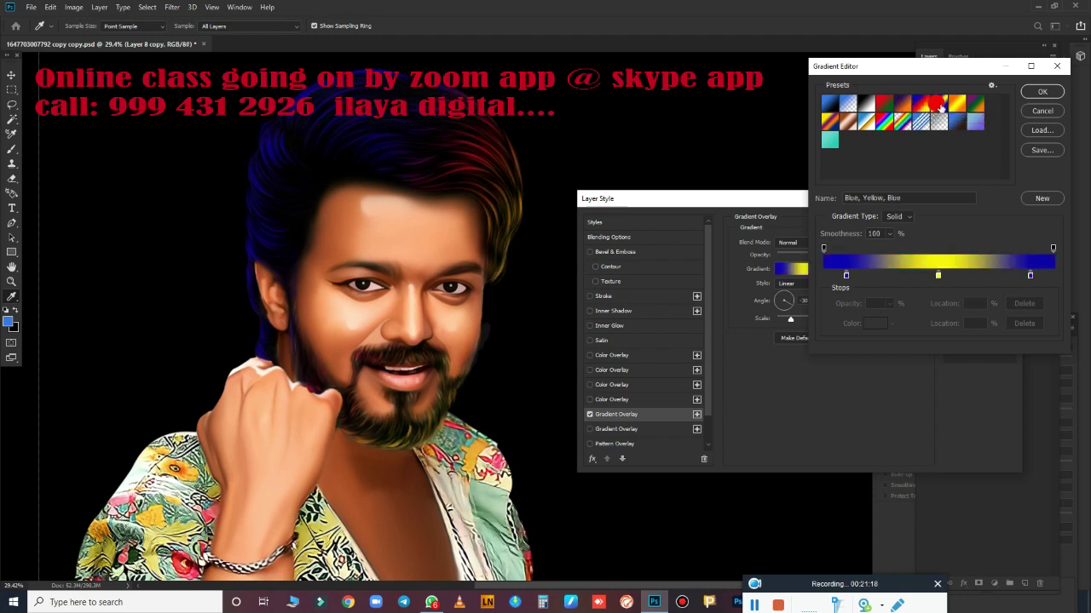
click(957, 104)
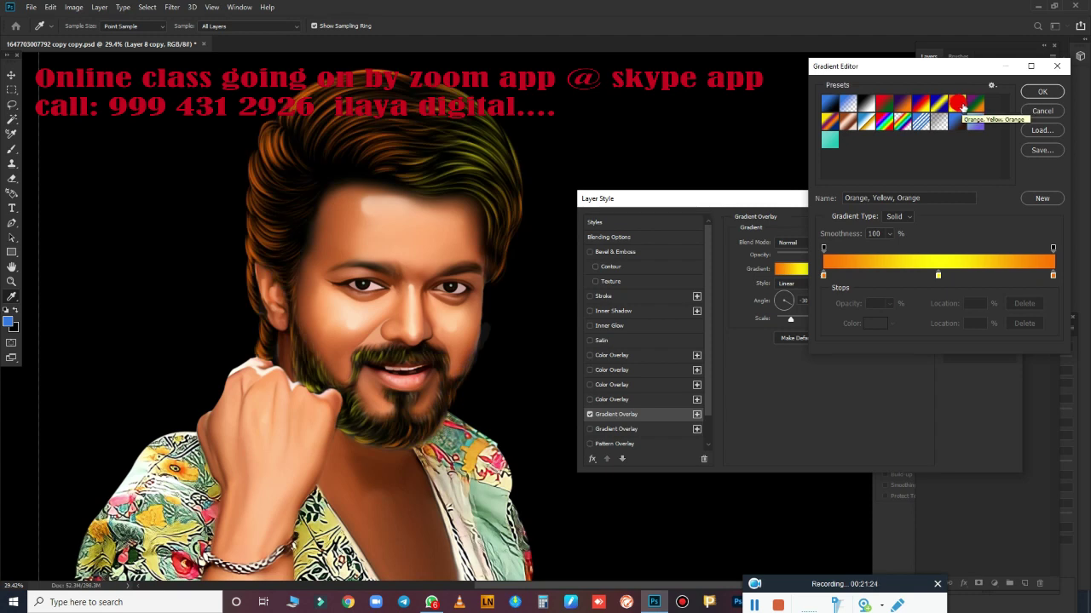
click(972, 105)
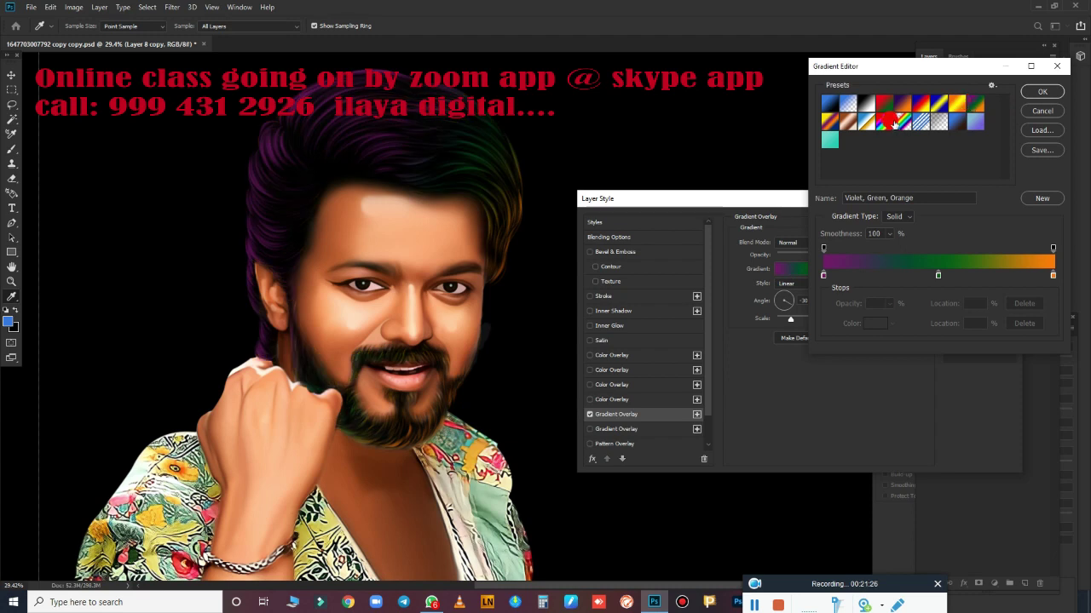
- Preview Copper, Chrome, Rainbow and other presets, then settle on the teal Green_20 gradient
click(828, 118)
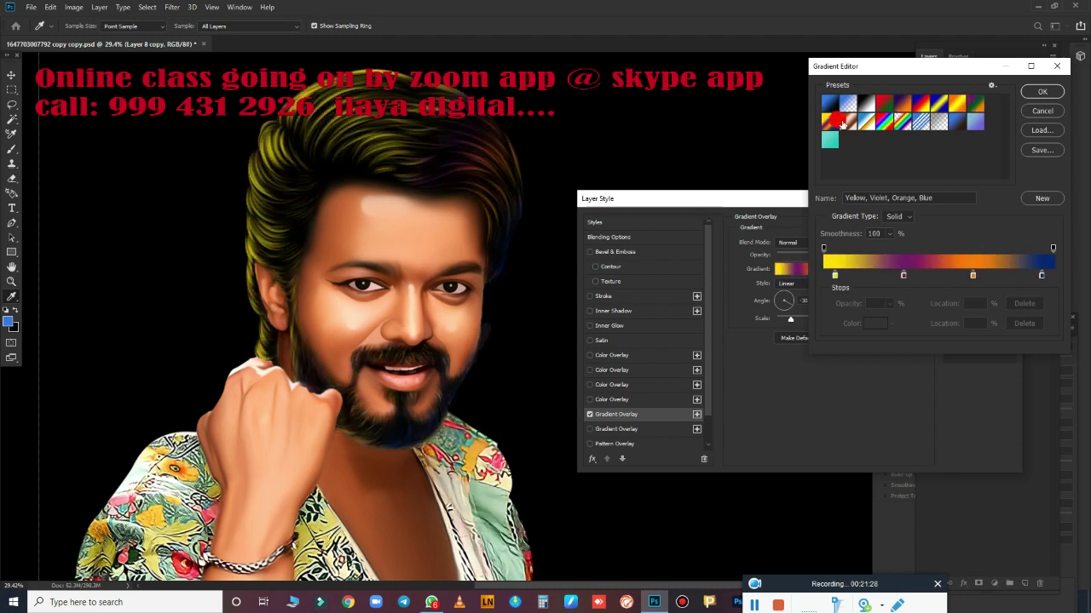
click(841, 122)
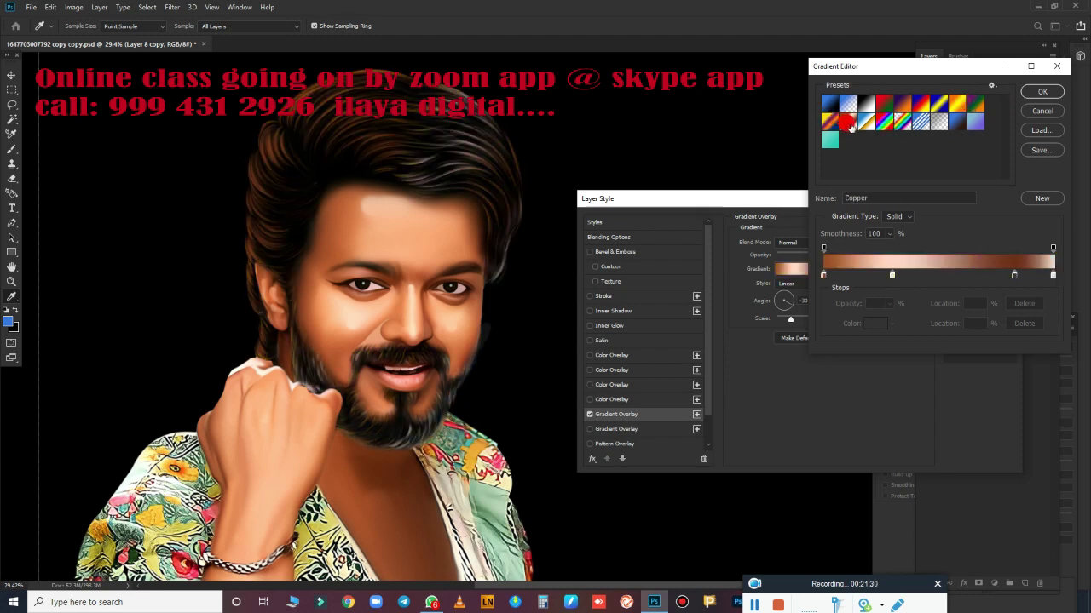
click(868, 124)
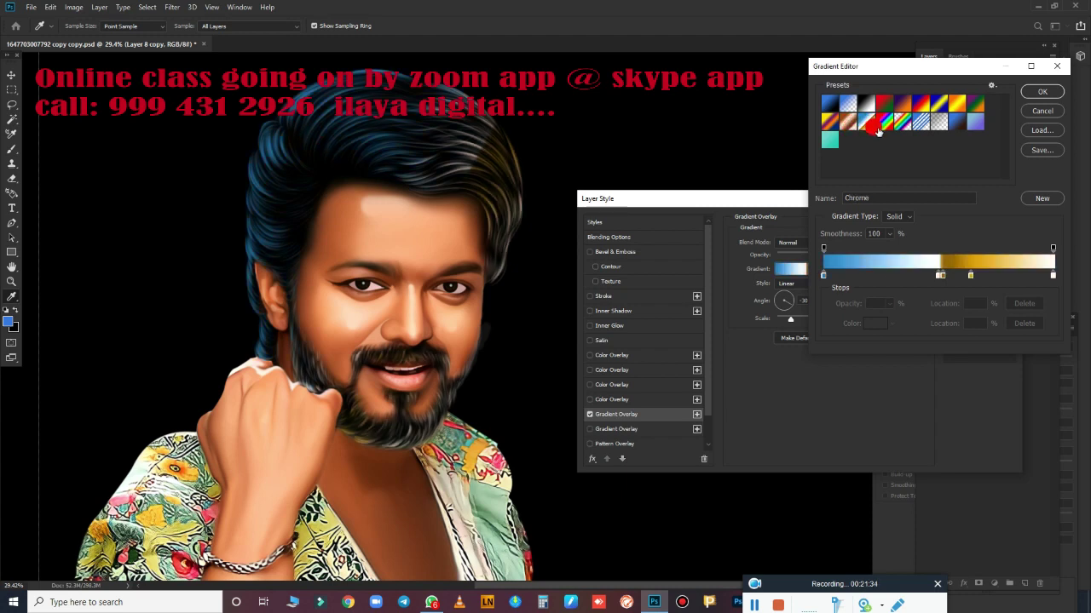
click(900, 125)
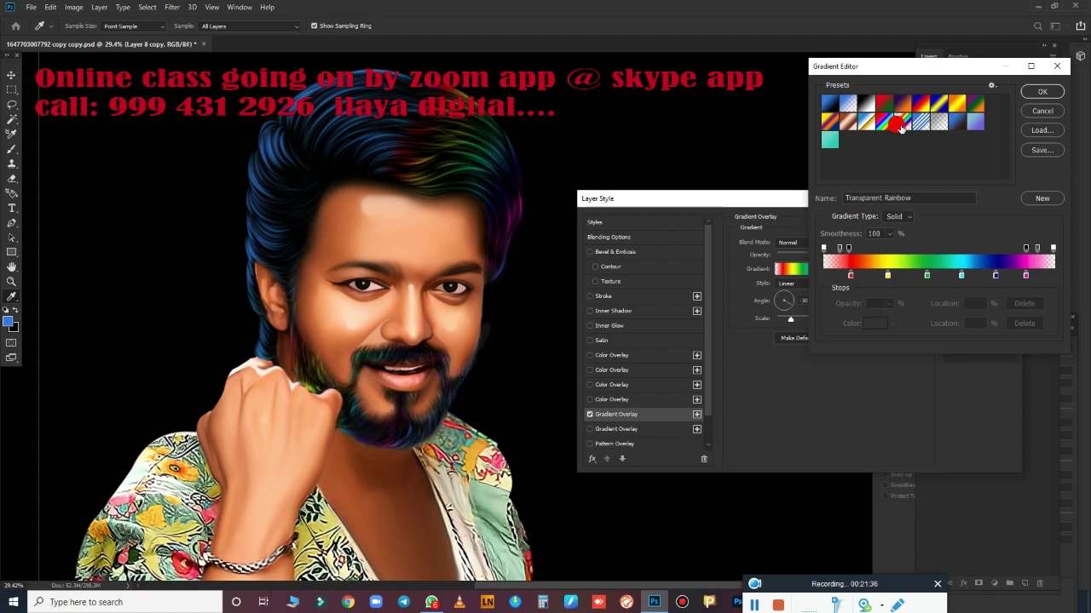
click(922, 123)
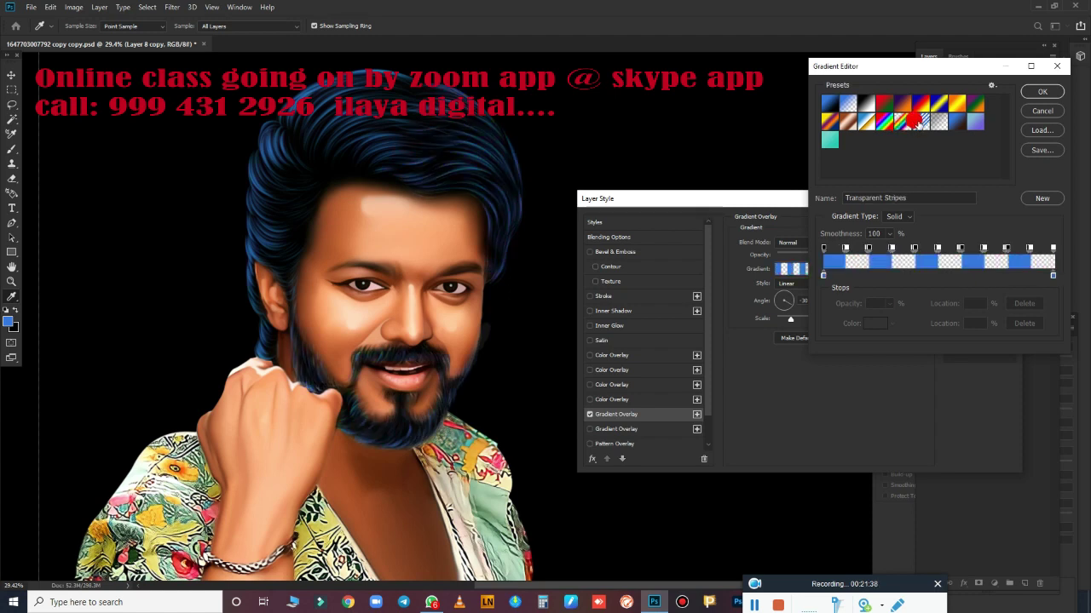
click(938, 122)
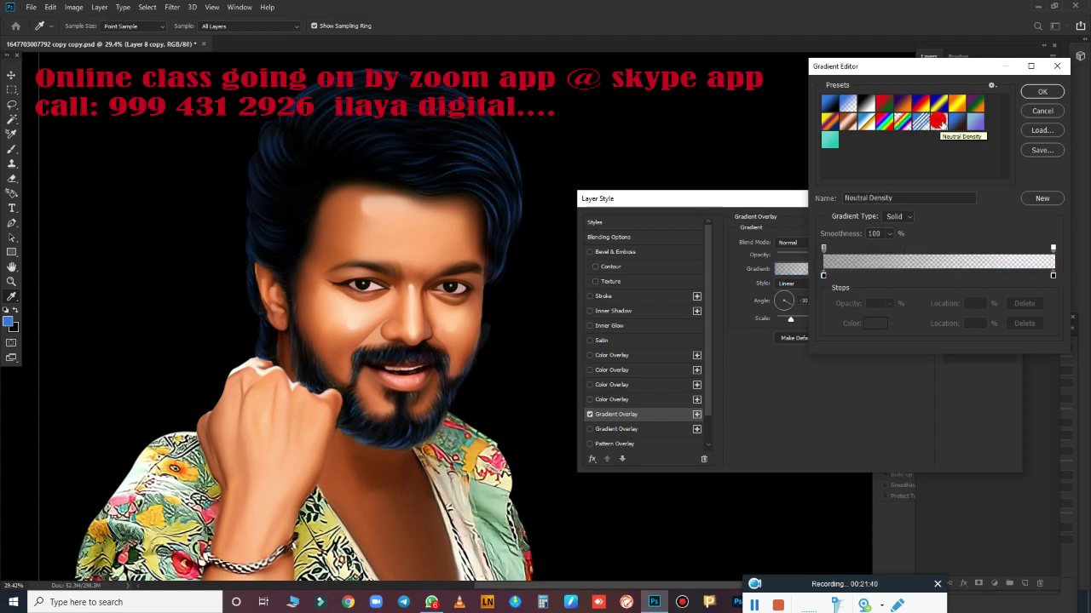
click(958, 123)
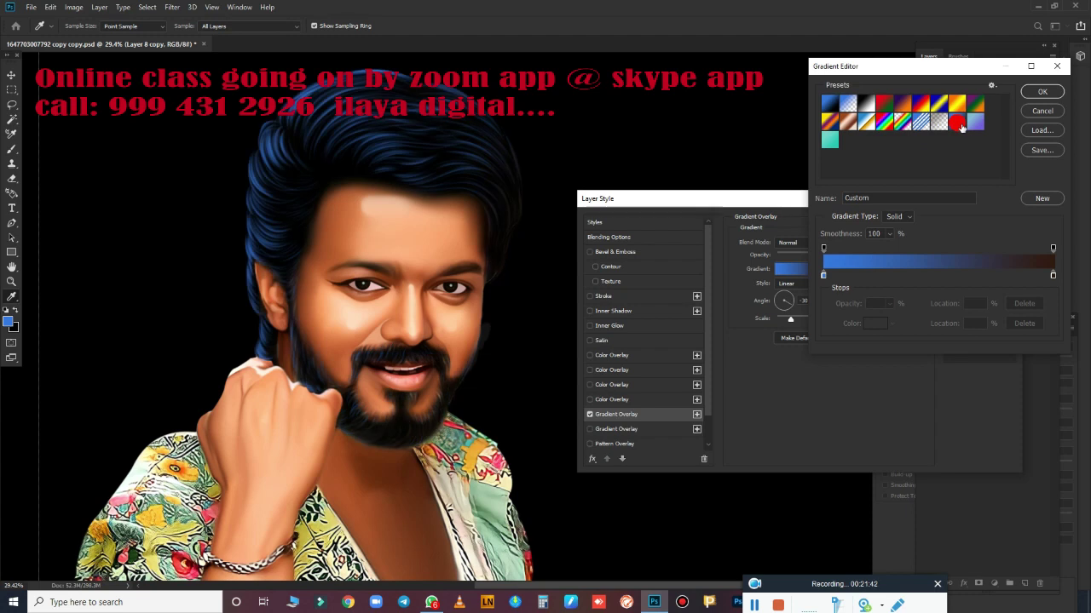
click(972, 124)
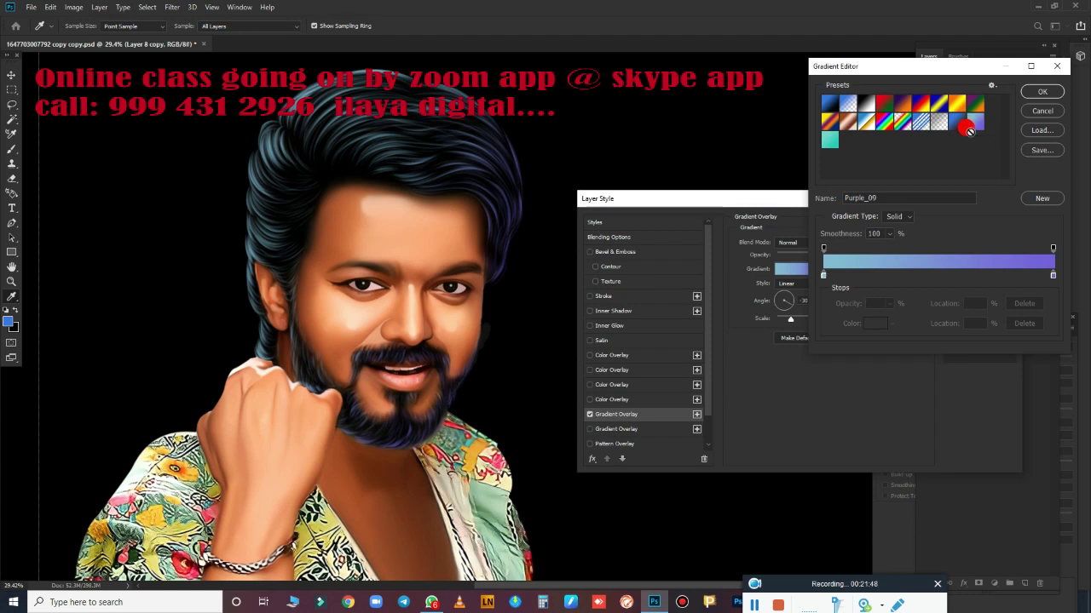
click(829, 140)
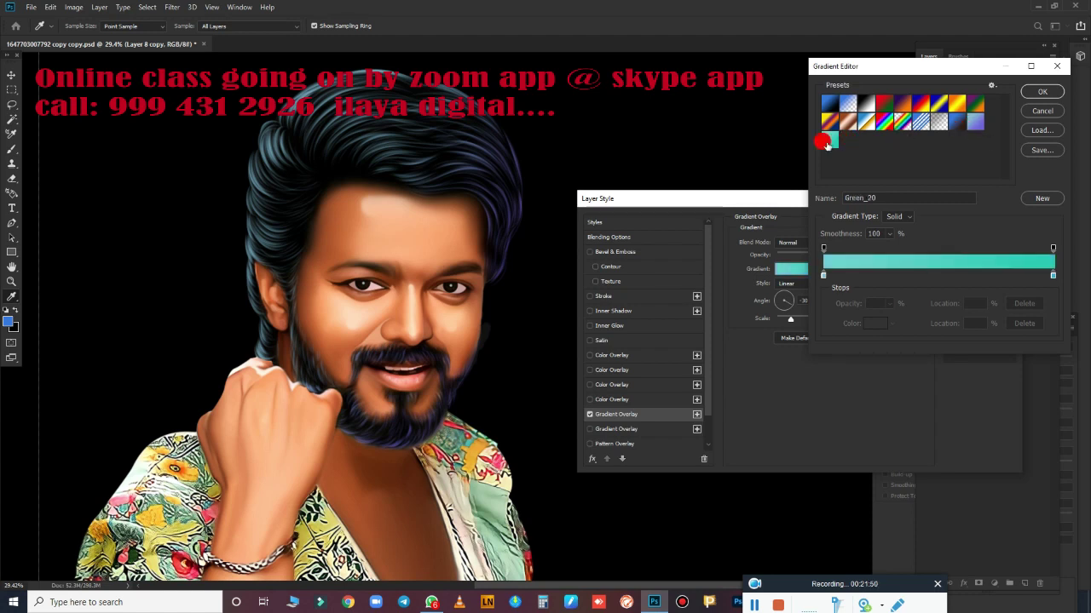
- Close the Gradient Editor and cancel the Layer Style so the hair stays blue
click(1048, 92)
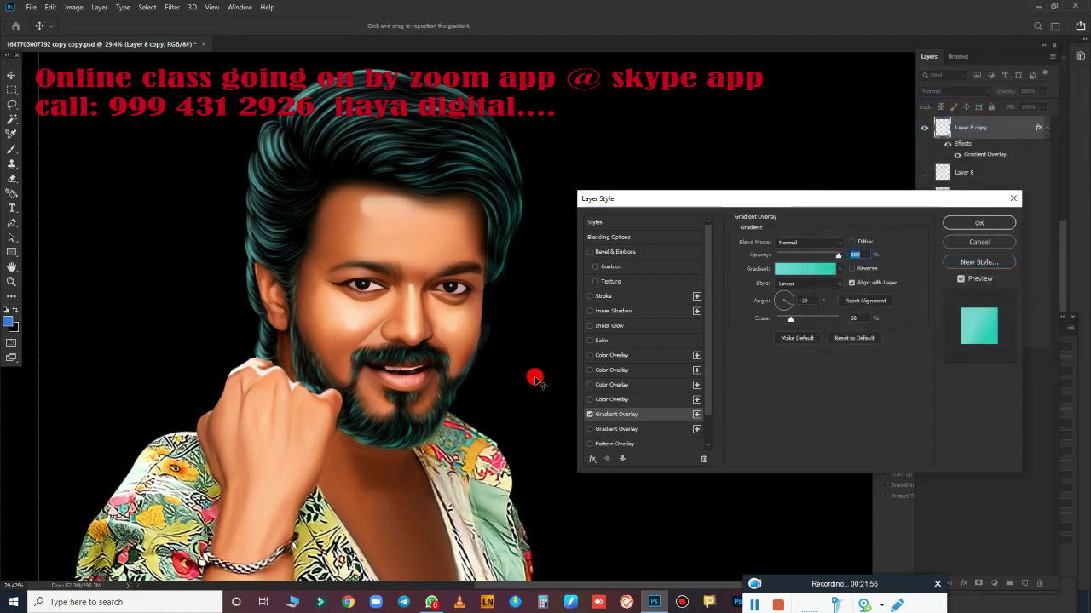
click(950, 244)
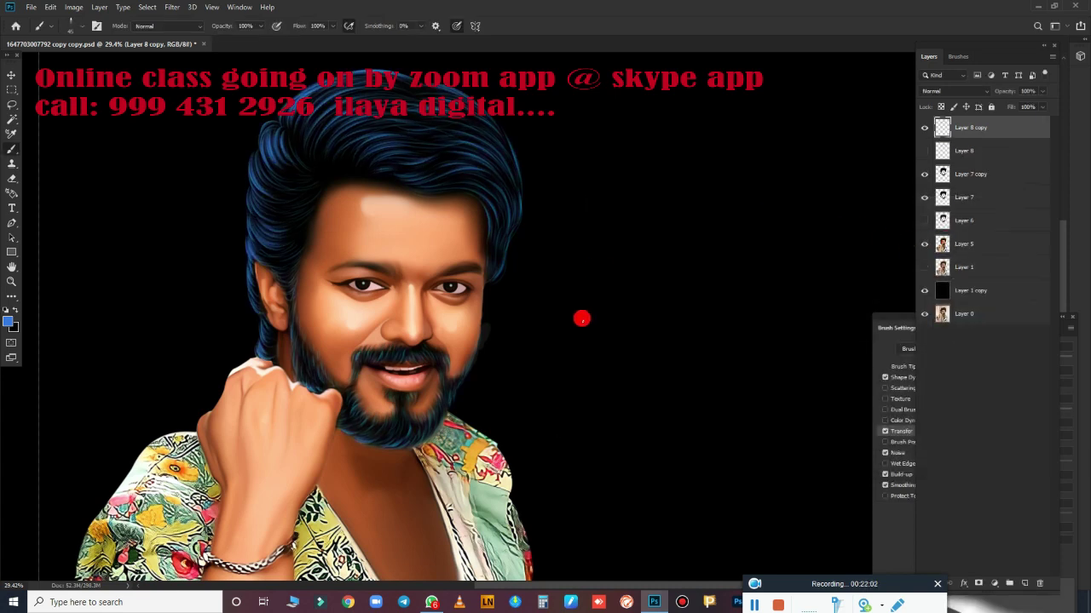
alt+scroll(588, 290, down, 3)
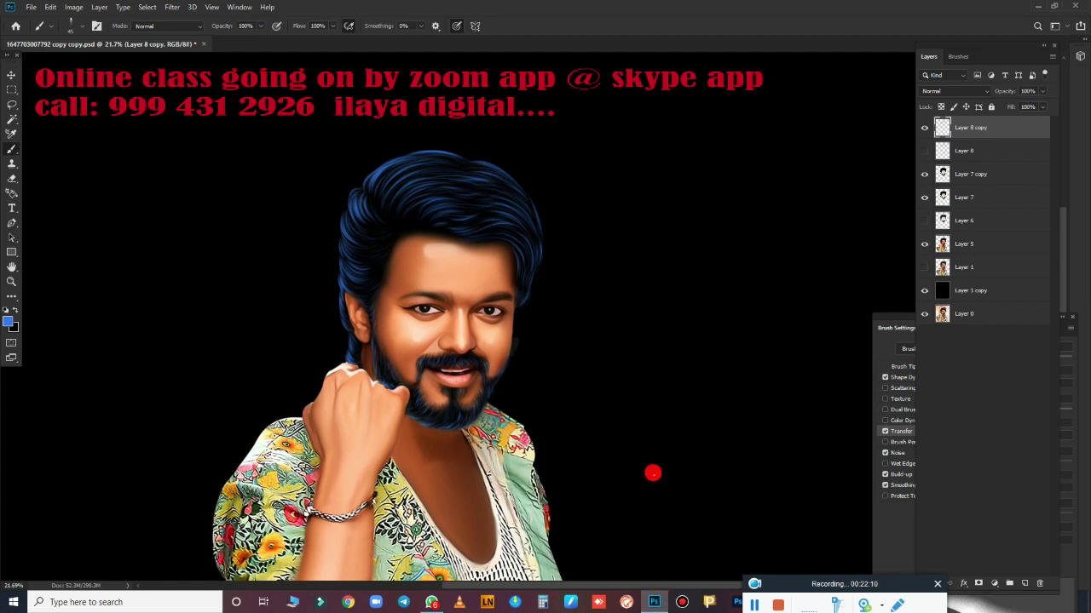
right_click(592, 281)
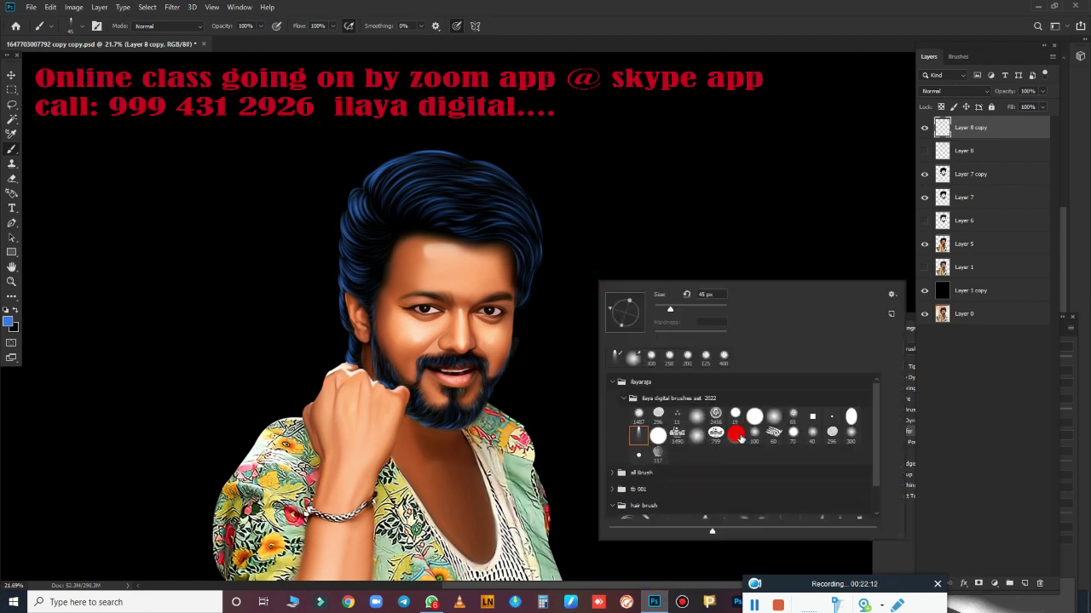
click(711, 26)
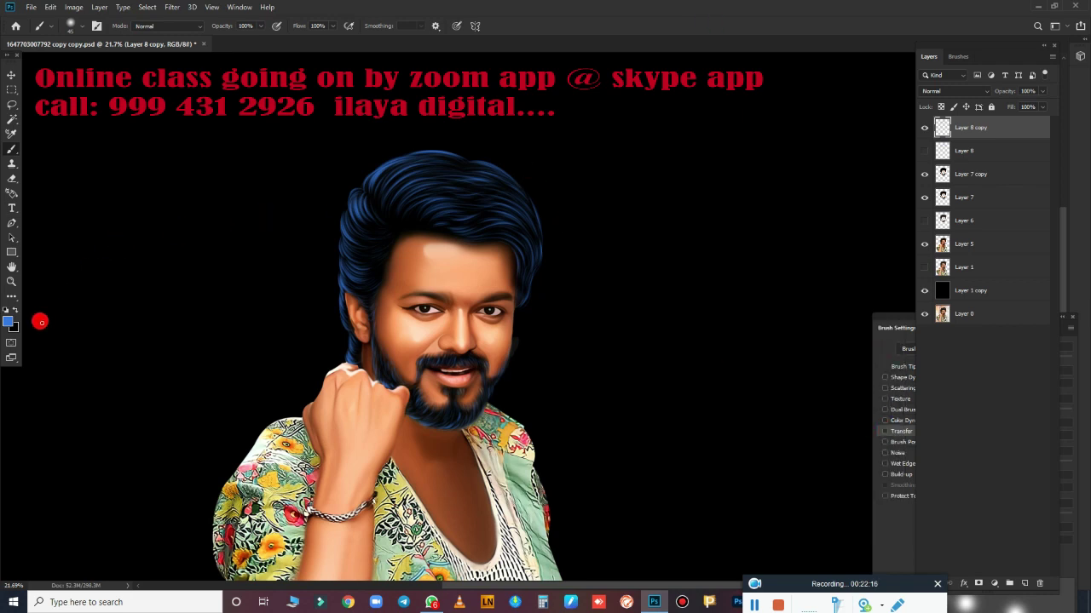
- Set the foreground colour to magenta #e337d1, then paint and undo a test stroke
click(10, 323)
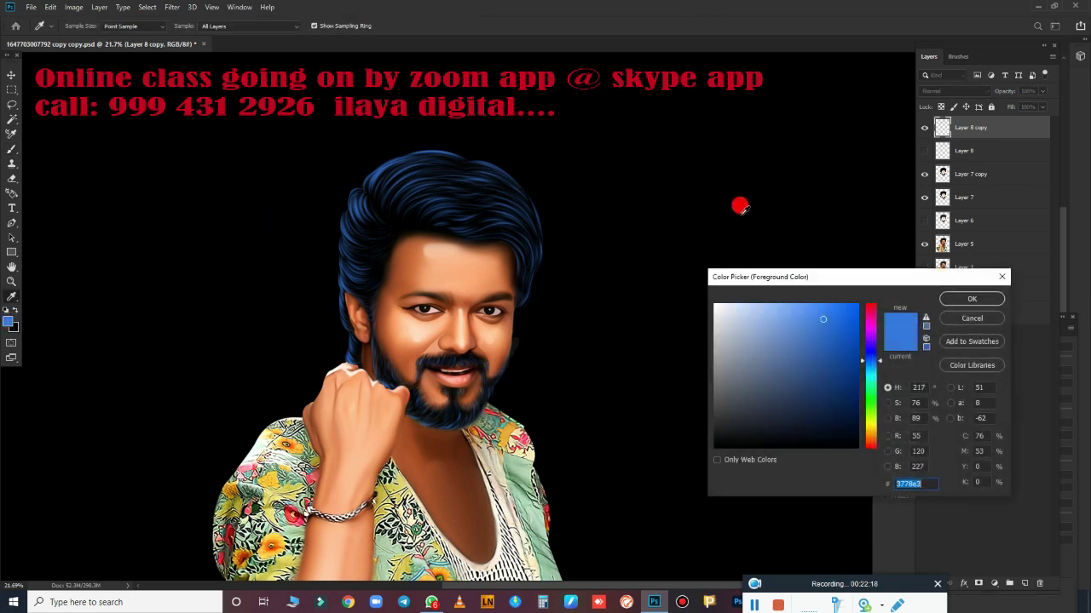
click(870, 328)
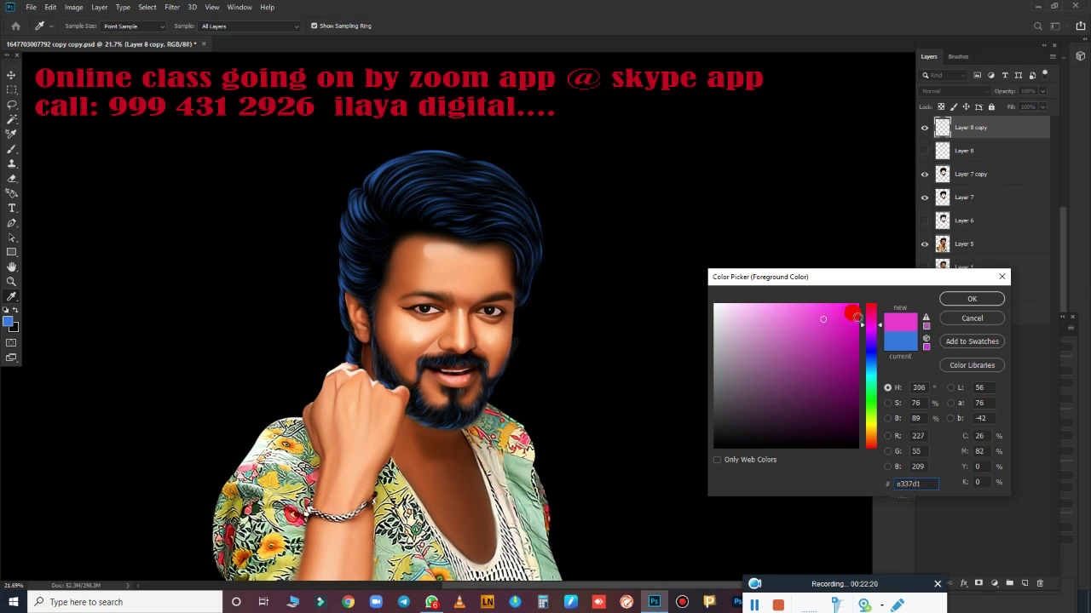
click(957, 298)
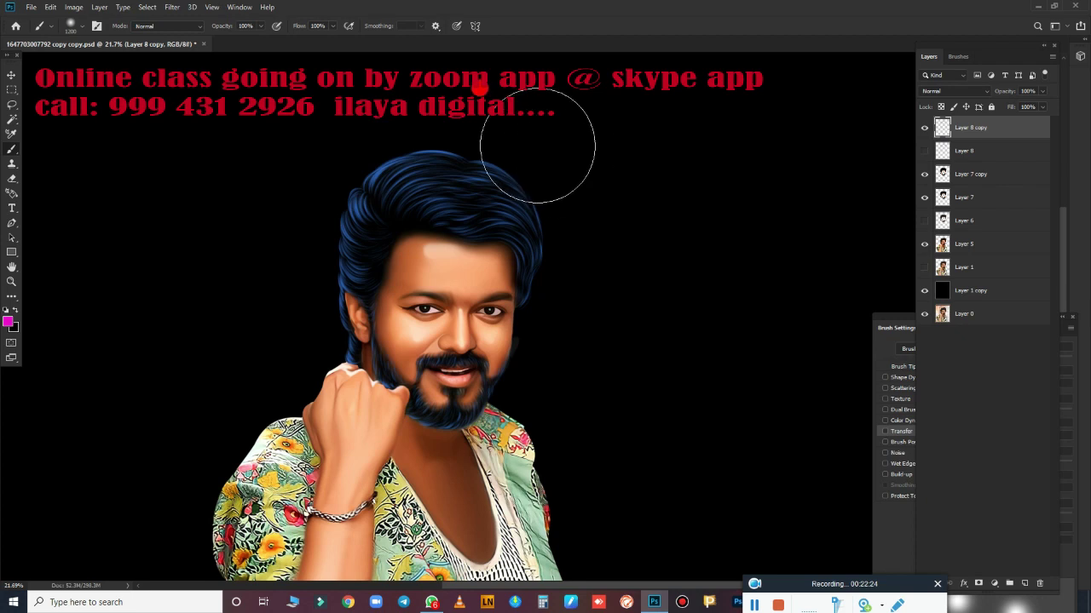
mouse_move(537, 145)
mouse_down()
mouse_move(628, 329)
mouse_move(626, 362)
mouse_move(609, 395)
mouse_move(599, 322)
mouse_move(571, 389)
mouse_move(511, 378)
mouse_up()
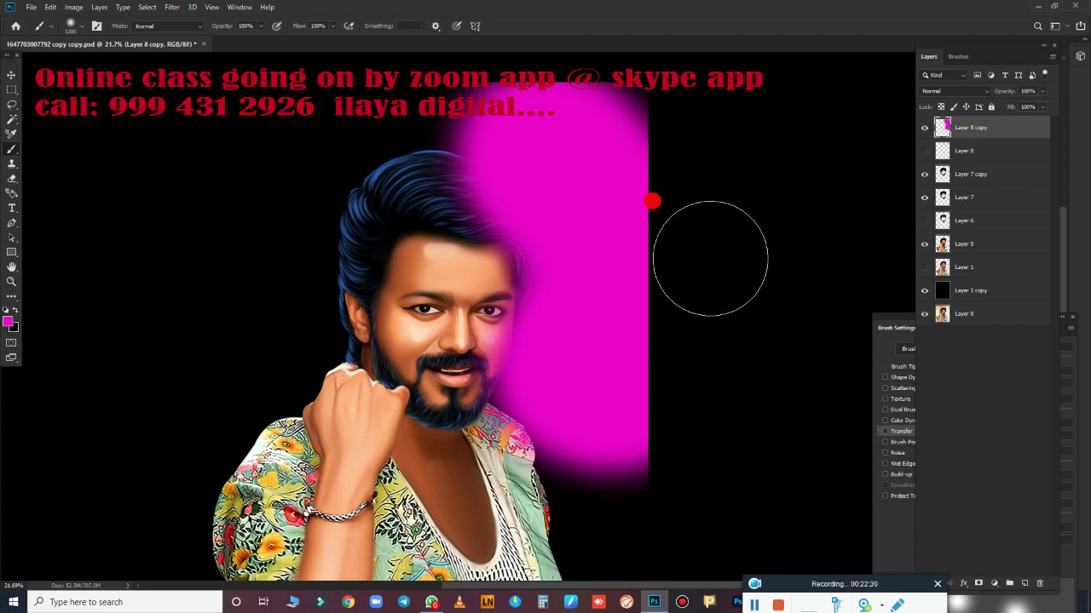
key(ctrl+z)
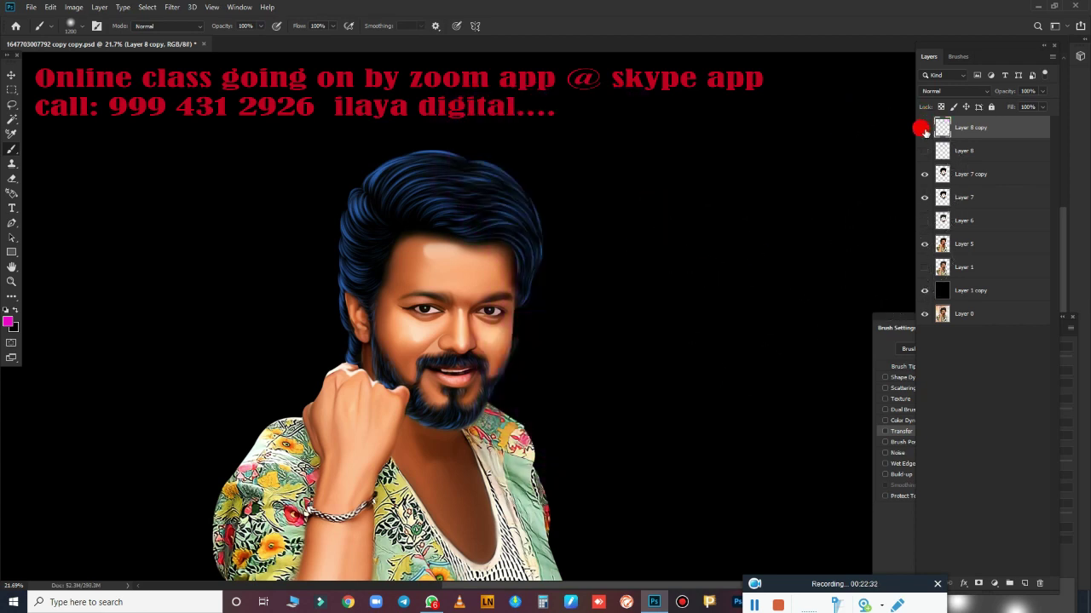
click(926, 158)
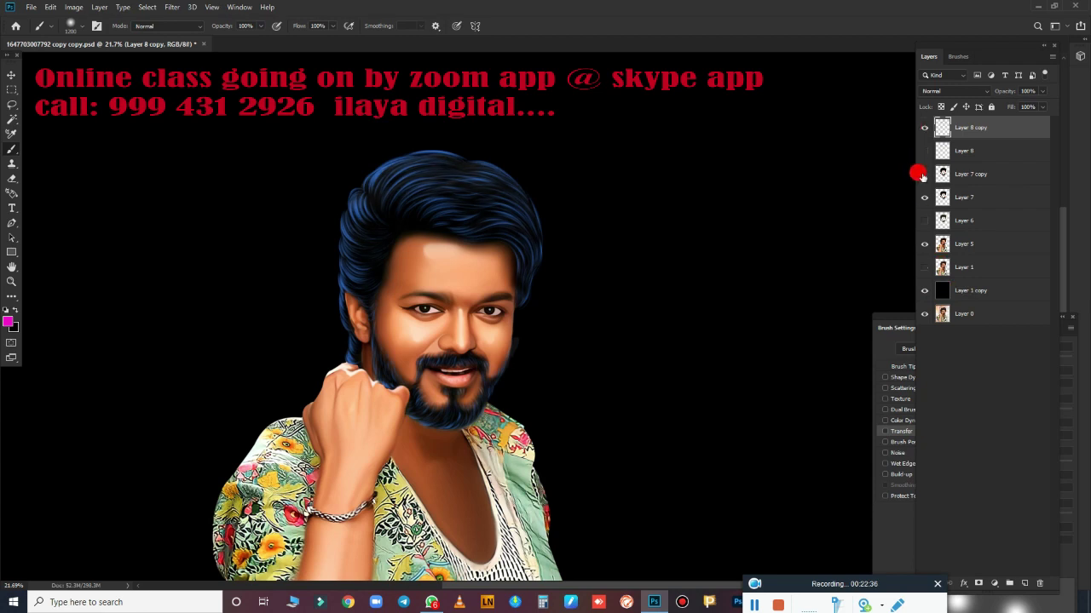
click(923, 128)
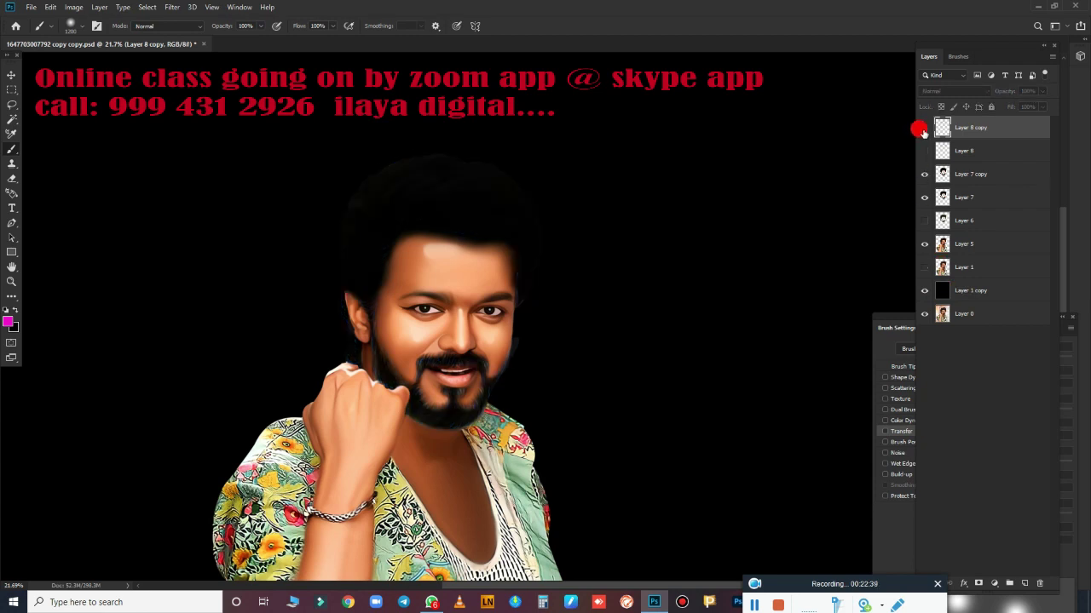
click(923, 128)
click(922, 174)
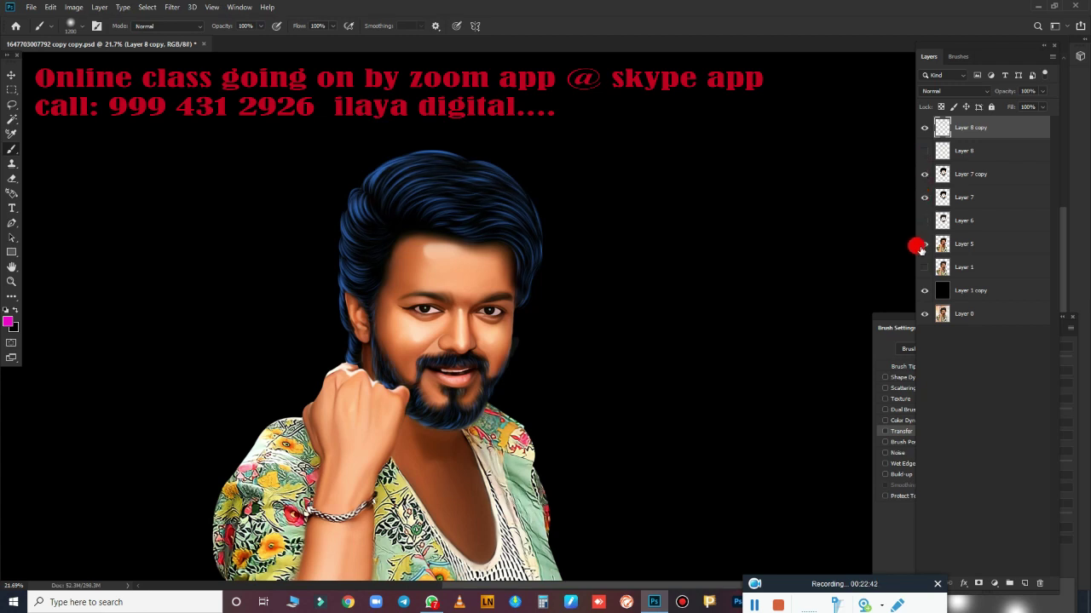
click(920, 248)
click(922, 244)
click(922, 268)
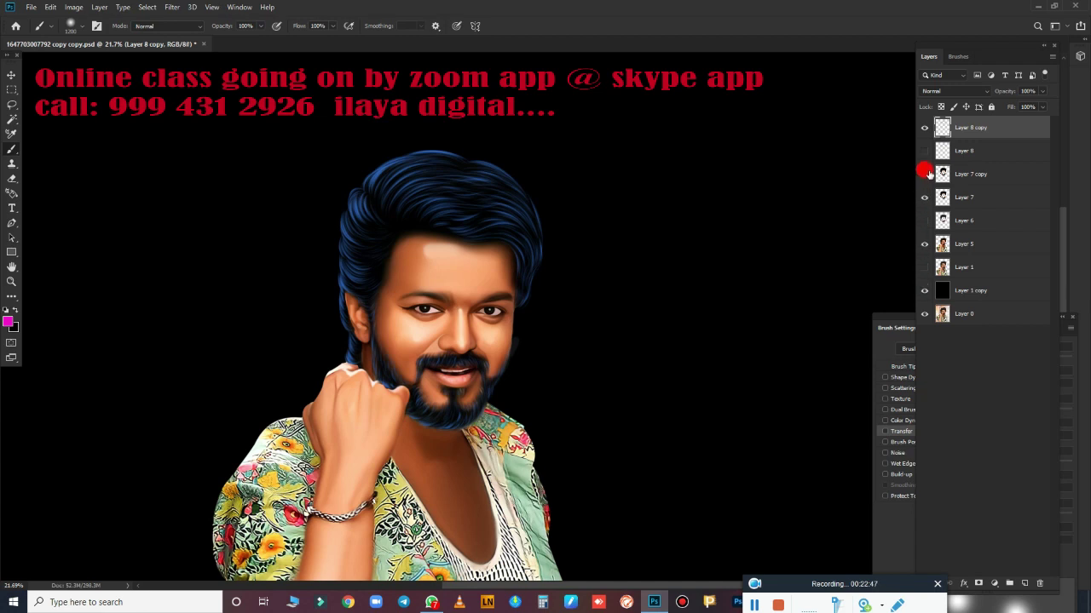
click(924, 127)
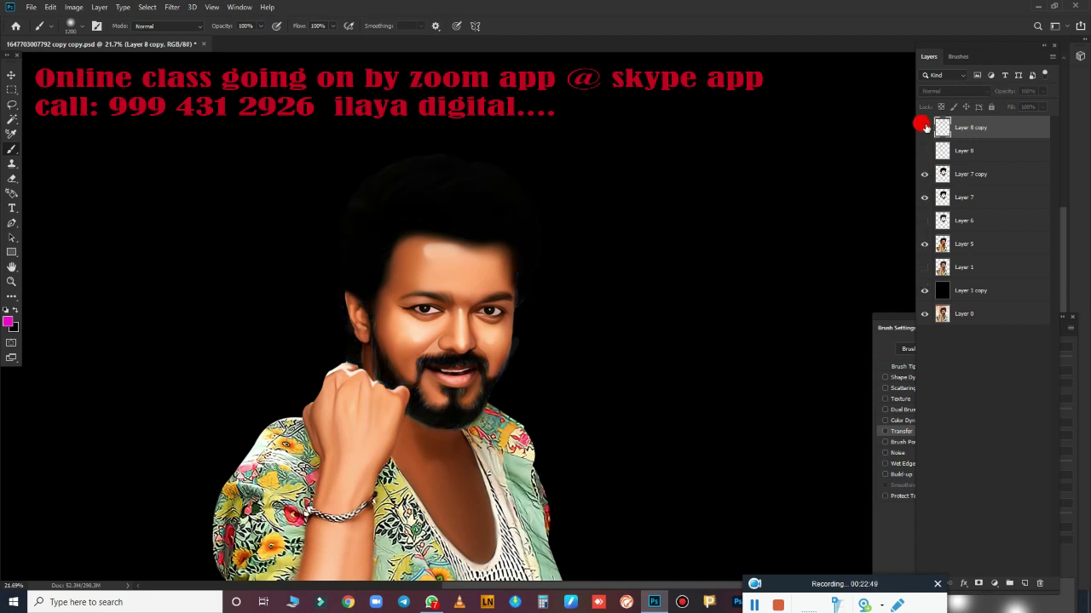
click(924, 174)
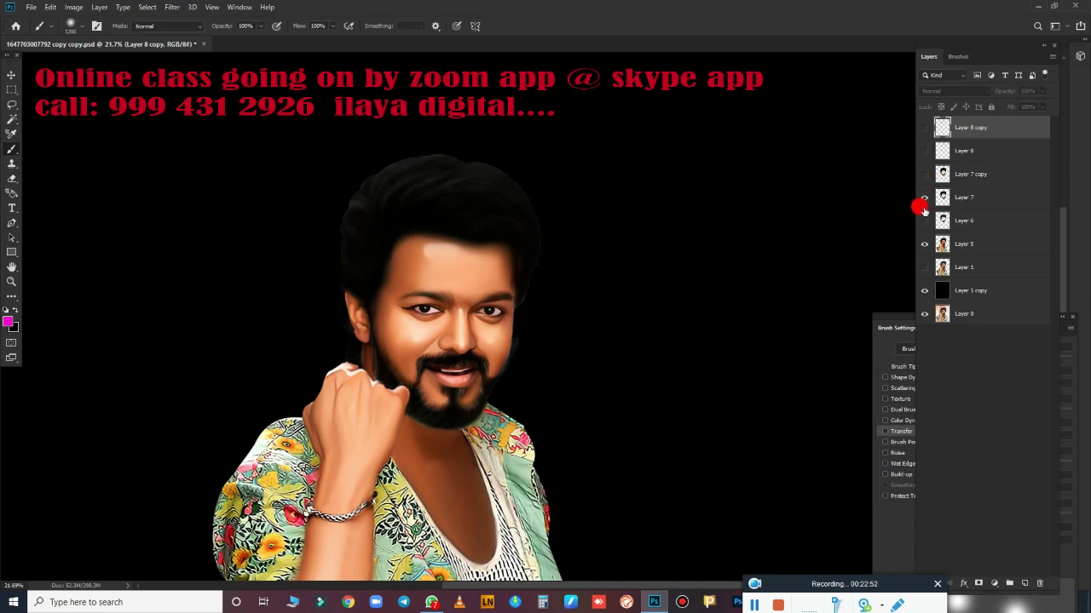
click(921, 202)
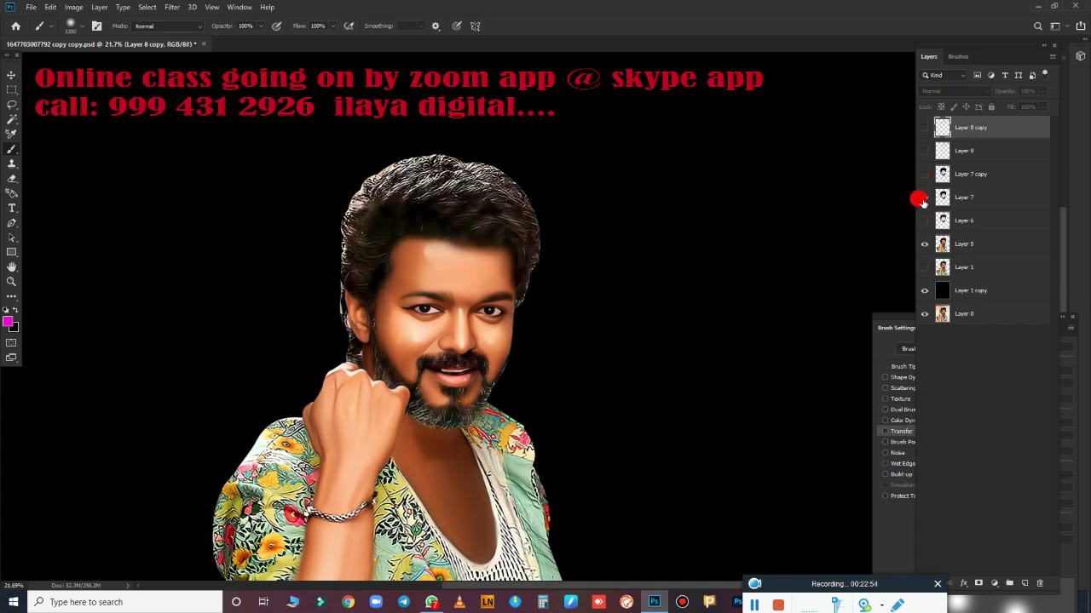
click(923, 200)
click(924, 200)
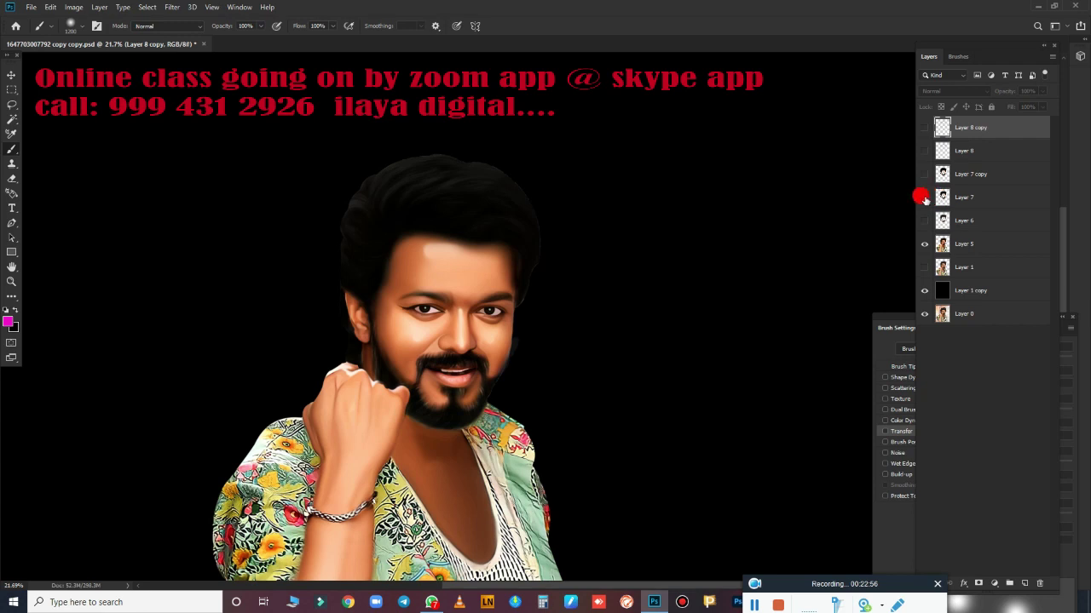
click(924, 127)
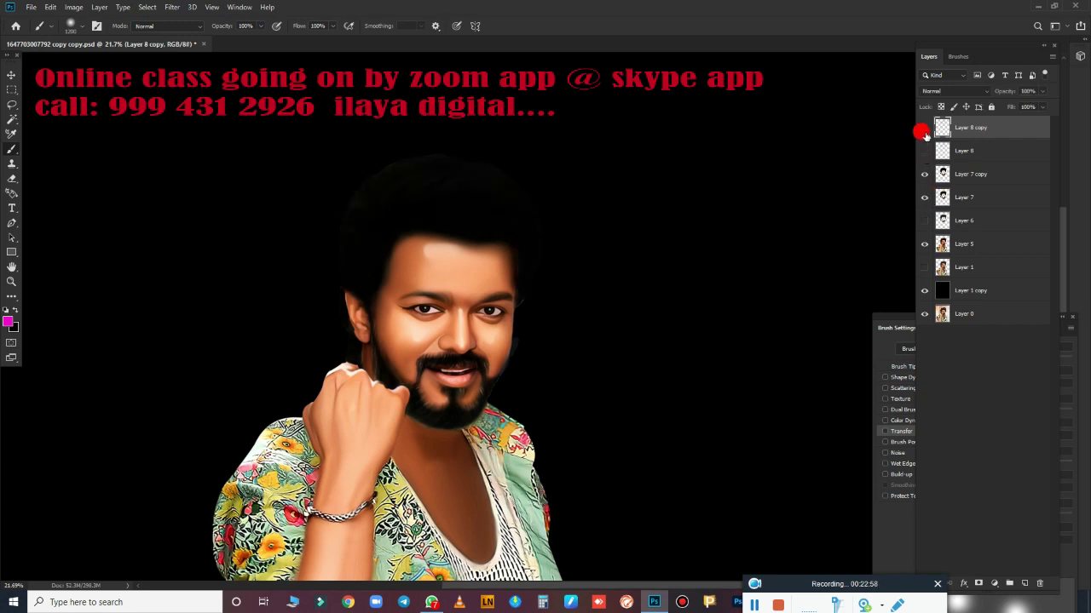
click(925, 196)
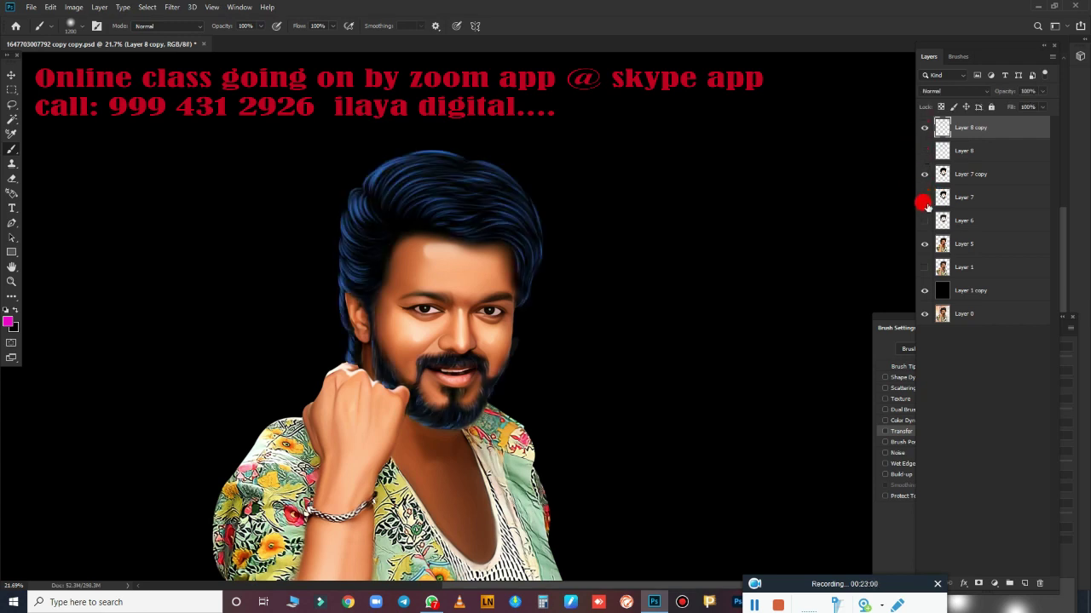
click(925, 174)
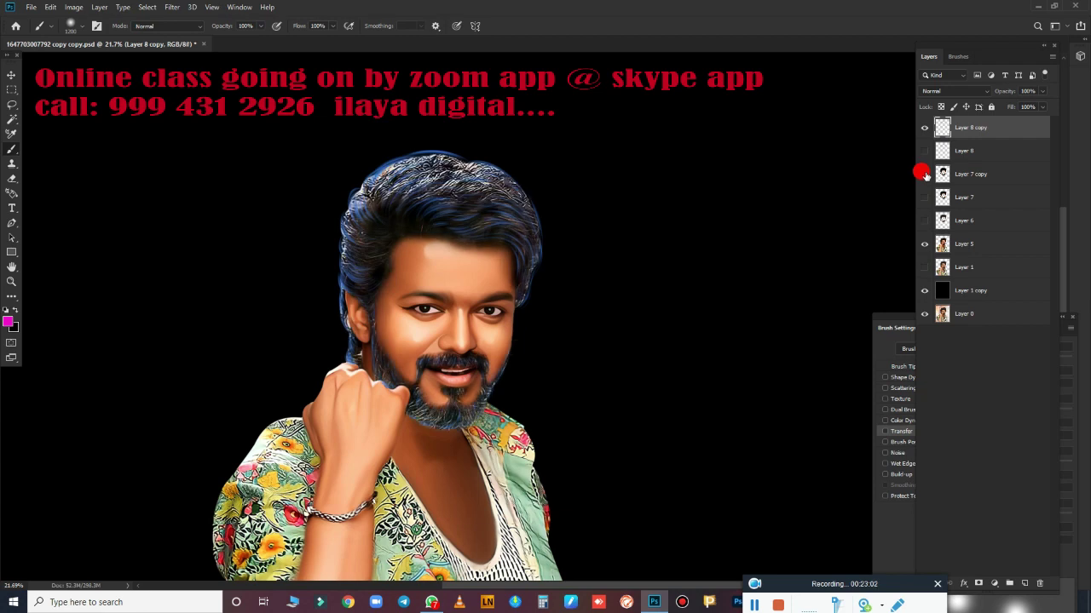
click(925, 174)
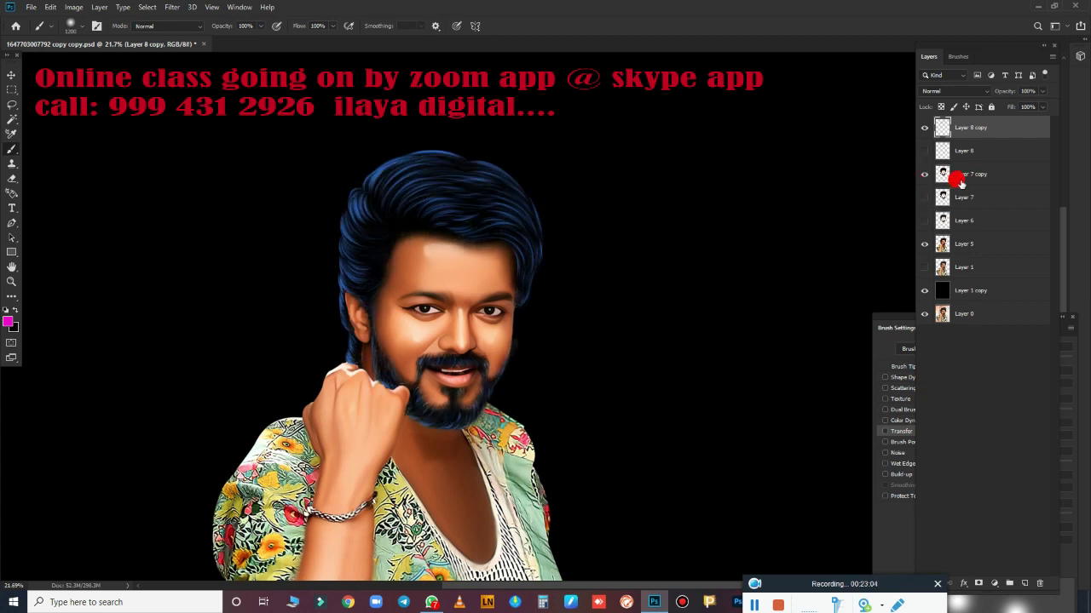
click(947, 177)
click(925, 174)
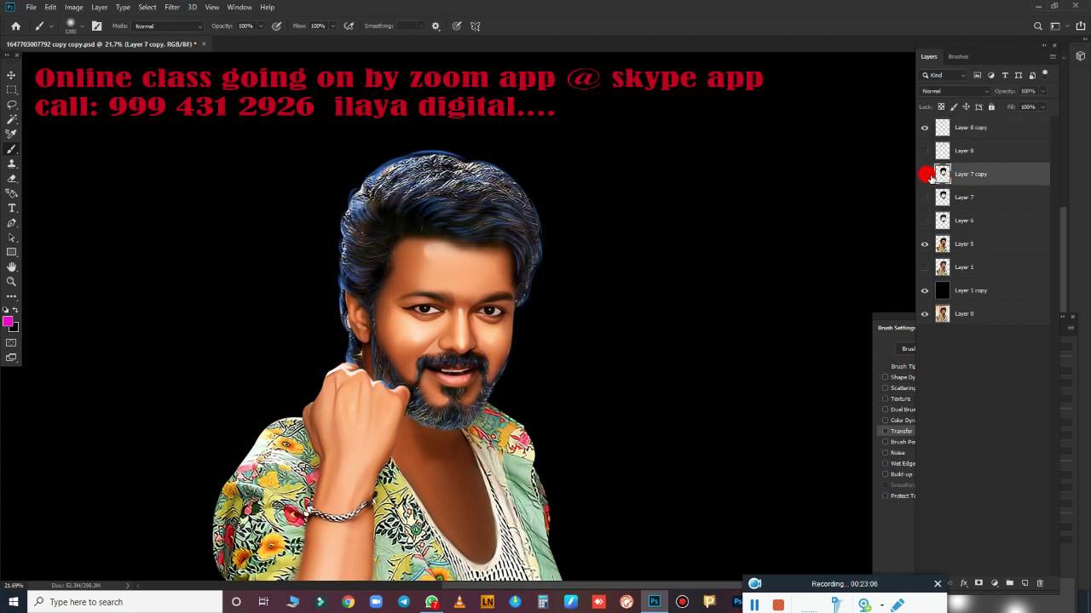
click(924, 173)
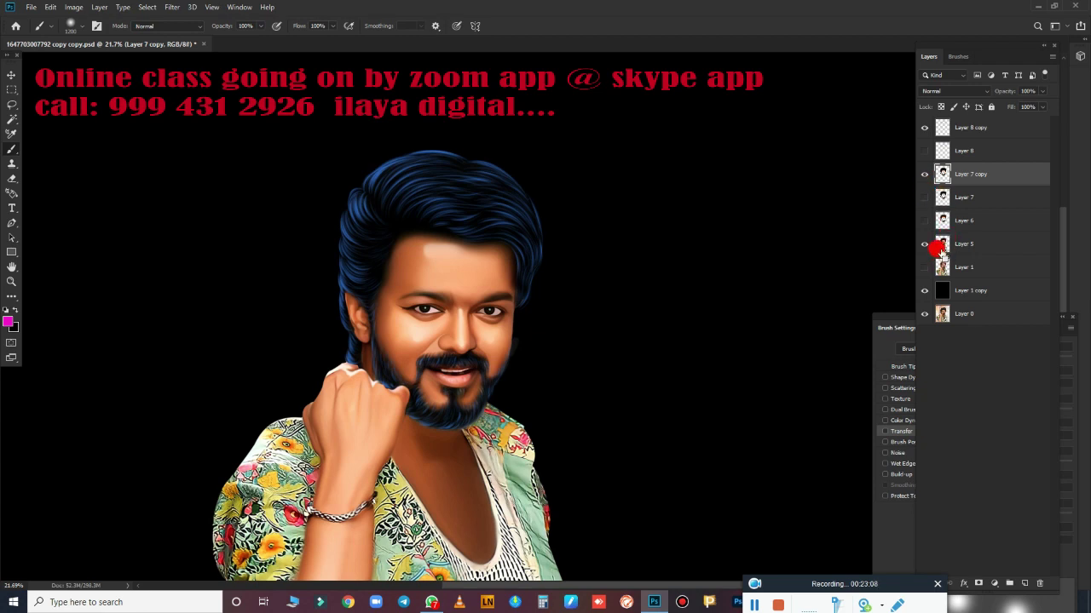
- Zoom to the right edge of the face and switch to a smaller Eraser brush
scroll(638, 246, up, 3)
scroll(533, 247, up, 3)
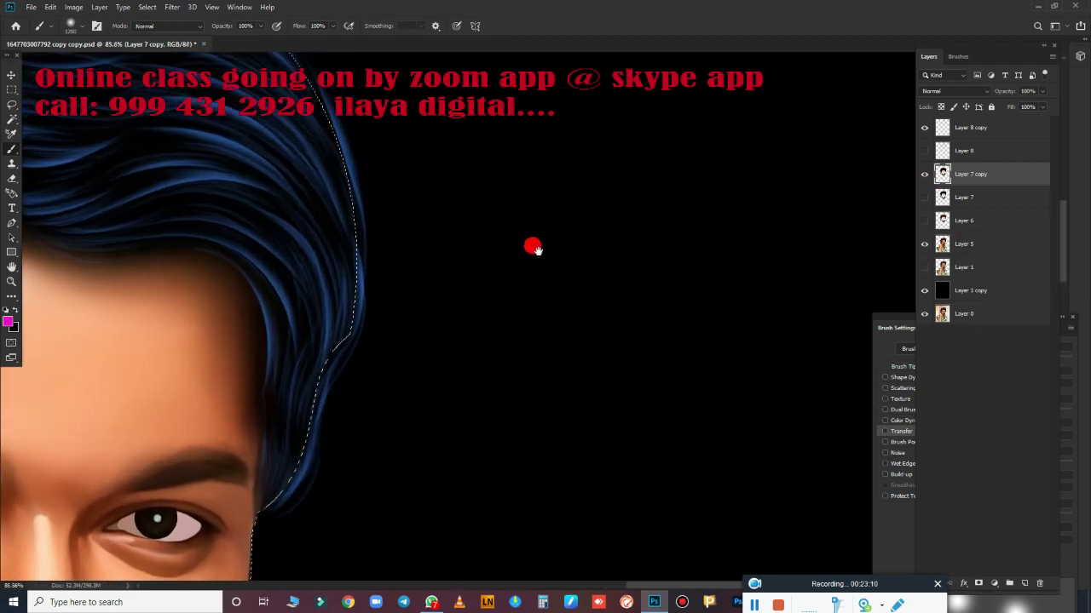
scroll(720, 108, down, 4)
scroll(667, 233, down, 5)
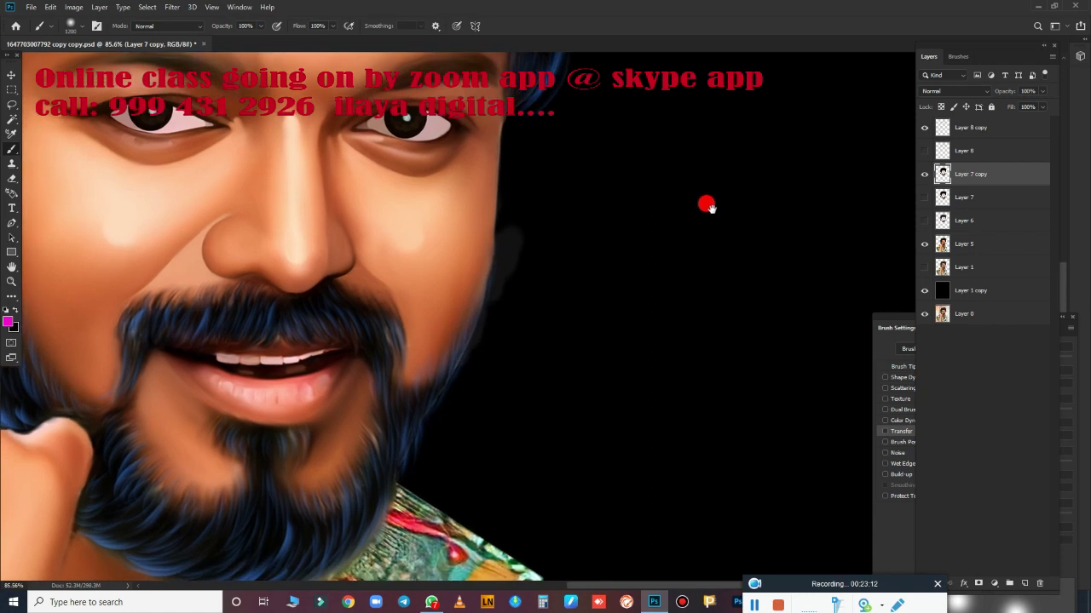
drag(710, 208, 713, 190)
key(e)
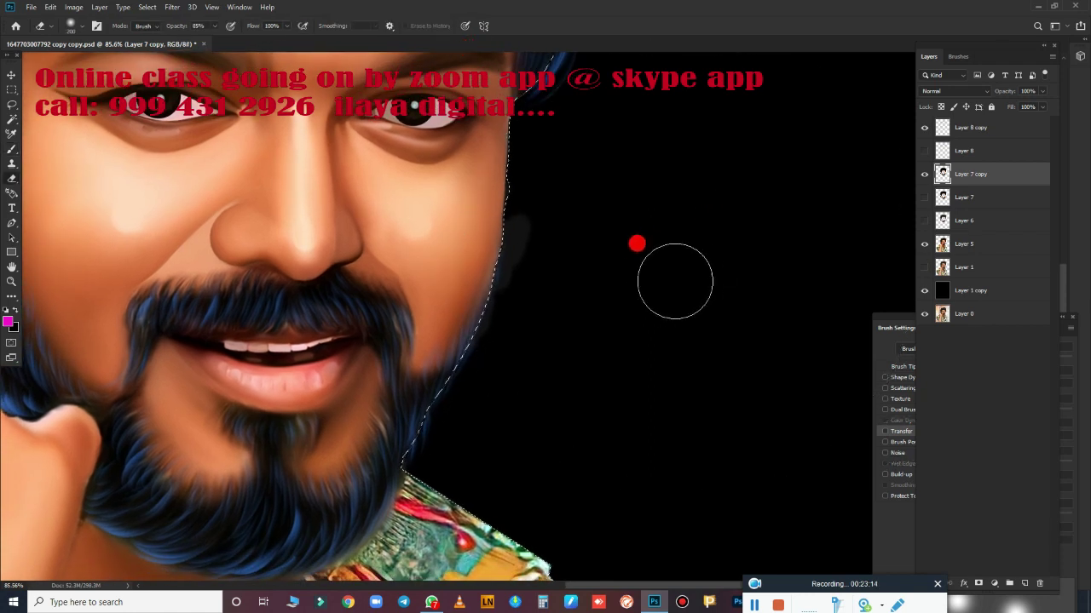
key(bracketleft)
key(bracketleft)
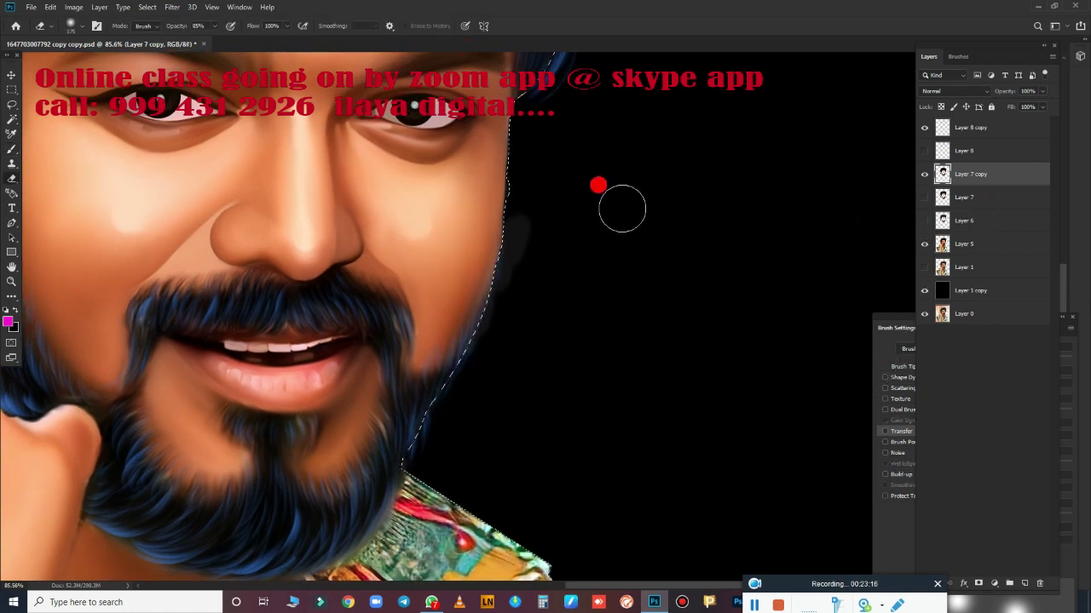
key(bracketleft)
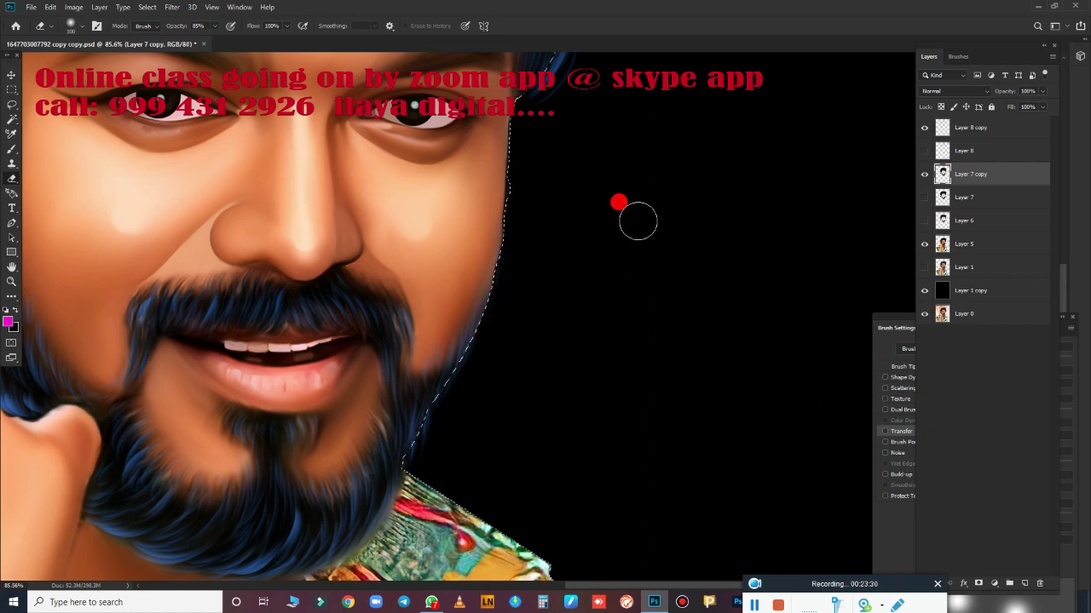
scroll(672, 409, down, 4)
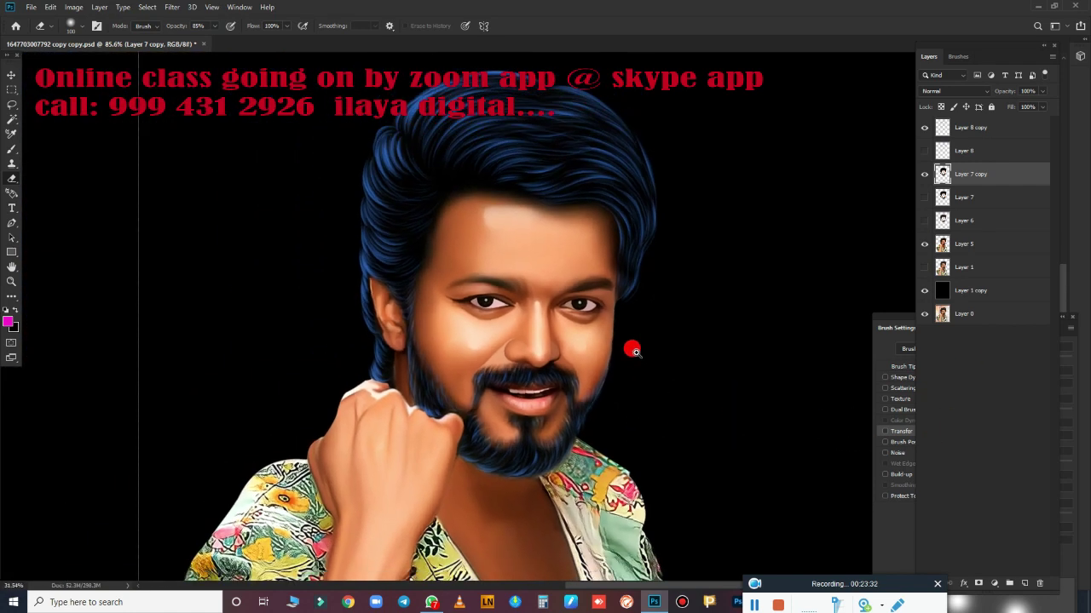
scroll(633, 349, down, 2)
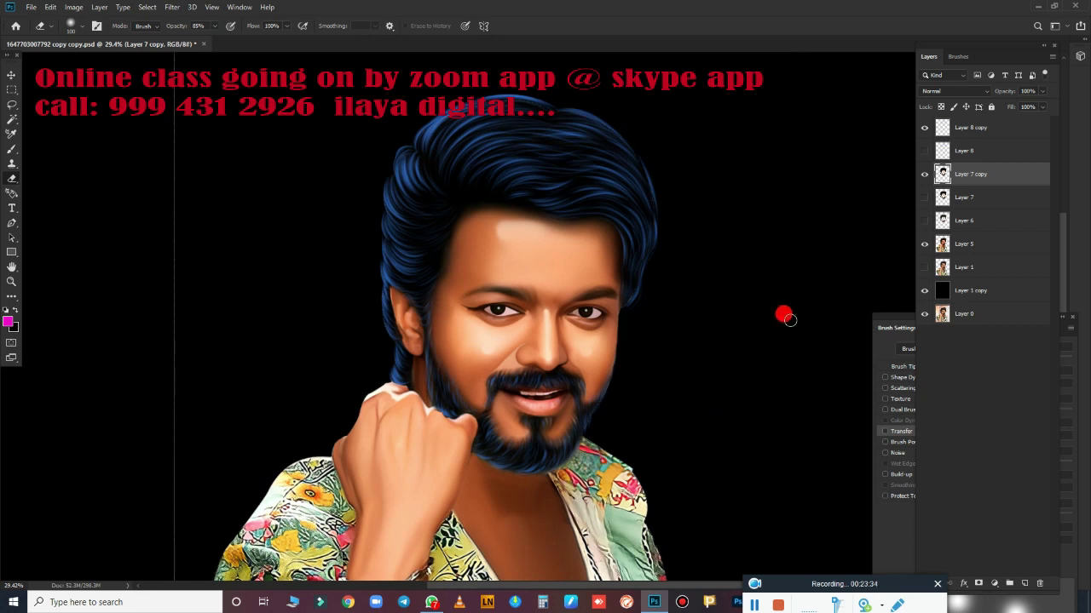
click(993, 131)
scroll(480, 453, down, 3)
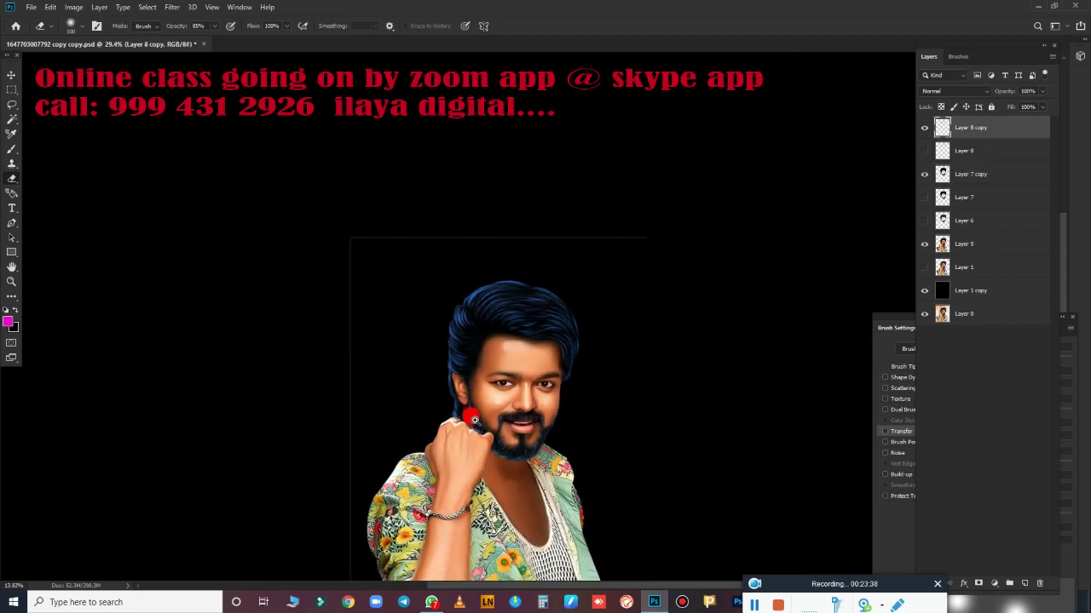
scroll(495, 455, up, 1)
scroll(554, 426, up, 1)
scroll(621, 398, up, 1)
drag(621, 397, 575, 375)
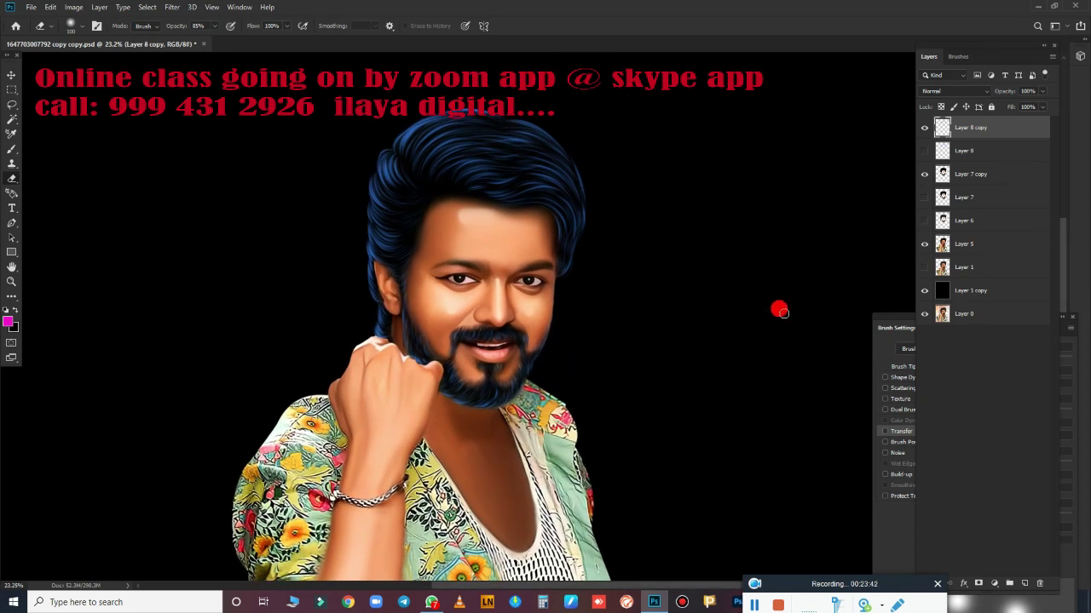
click(922, 151)
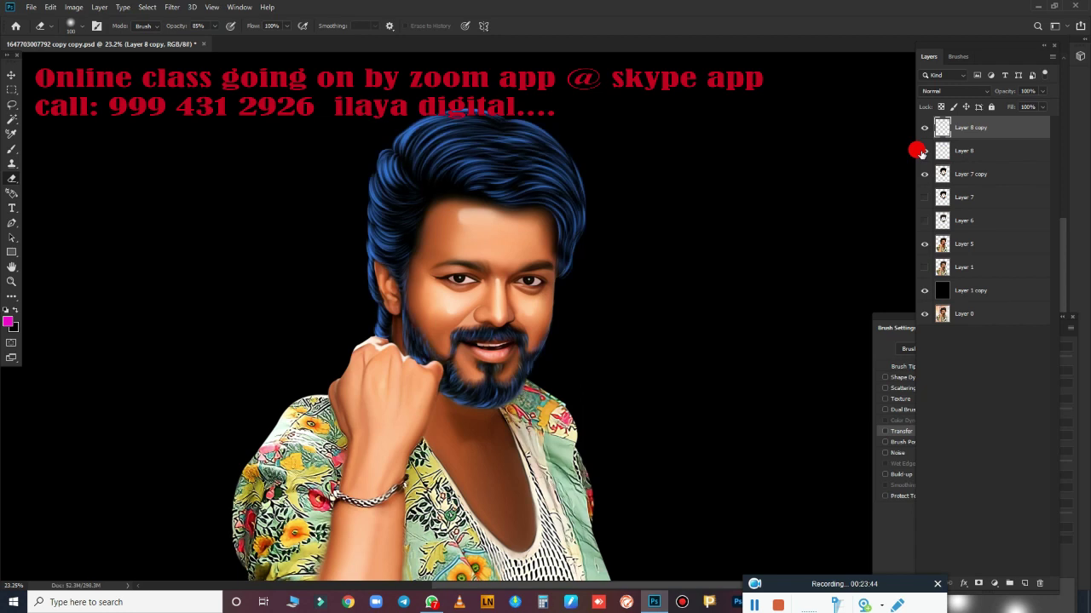
click(922, 150)
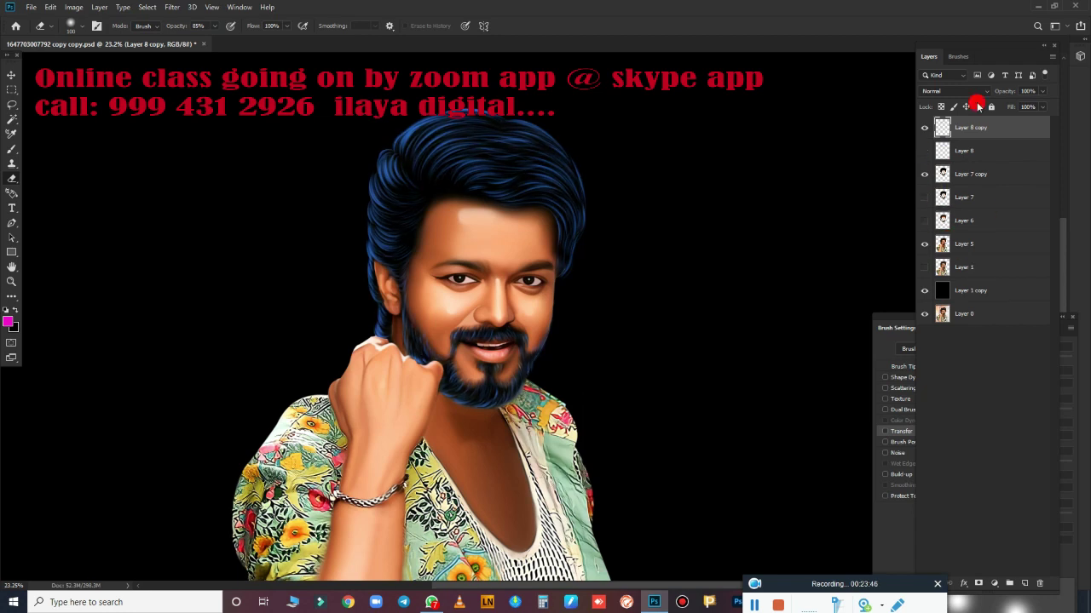
click(925, 174)
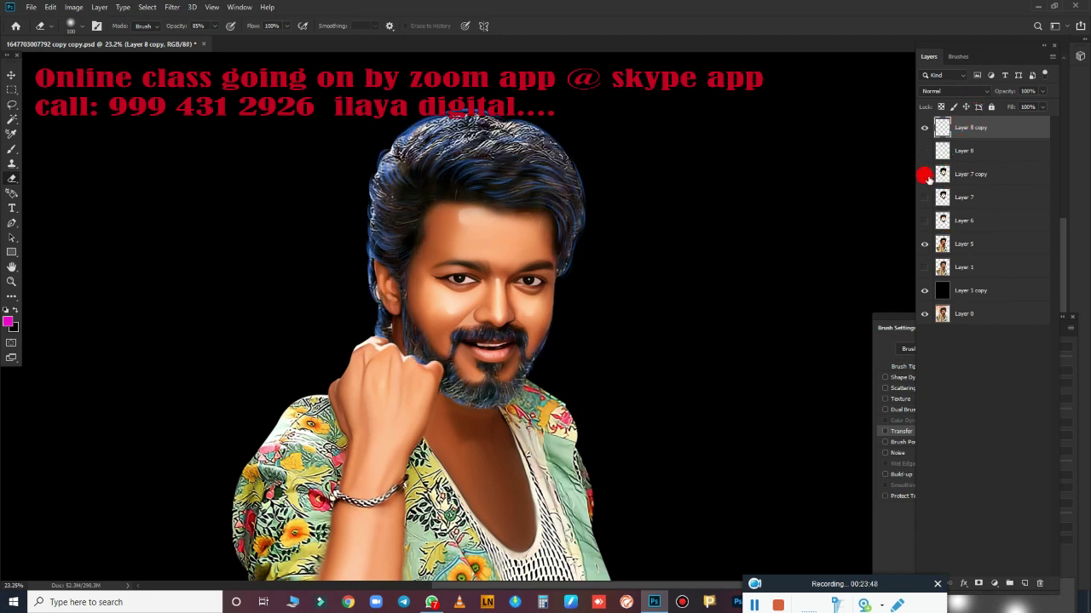
click(925, 175)
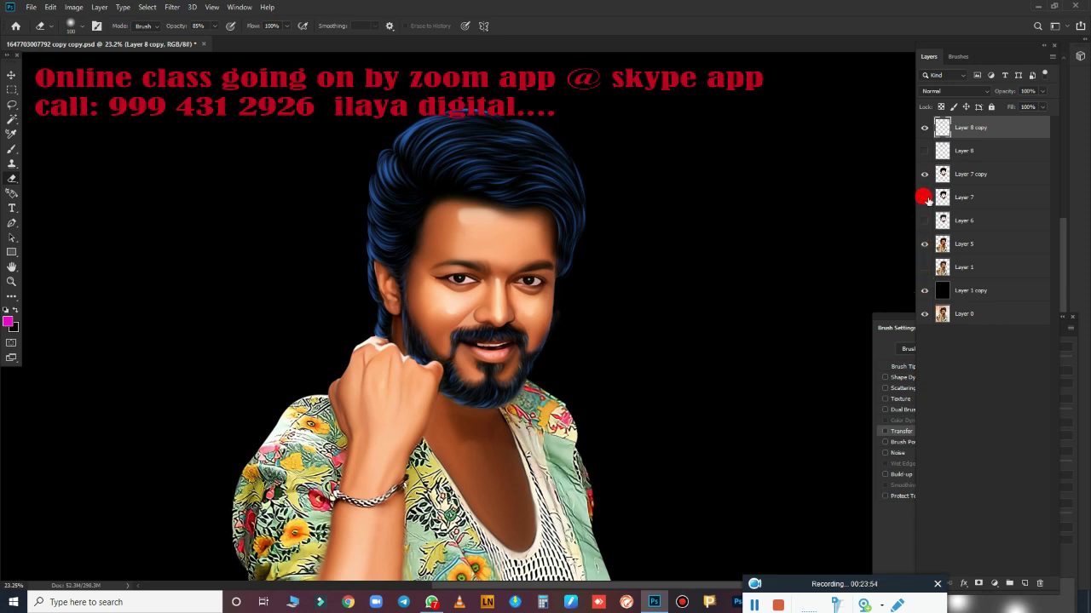
click(969, 198)
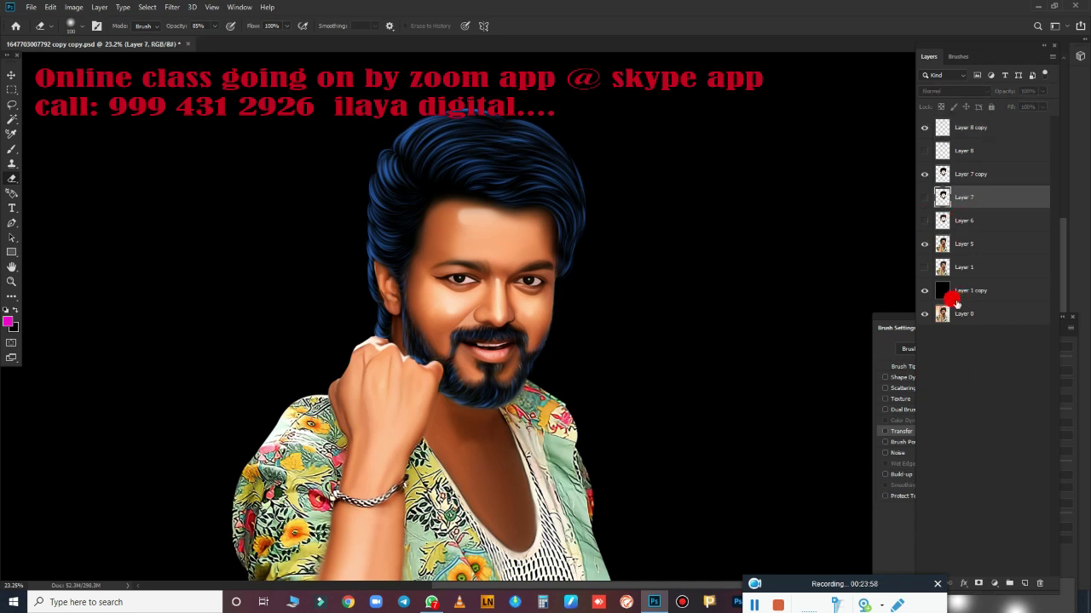
click(922, 245)
click(922, 246)
click(922, 246)
click(923, 246)
click(951, 132)
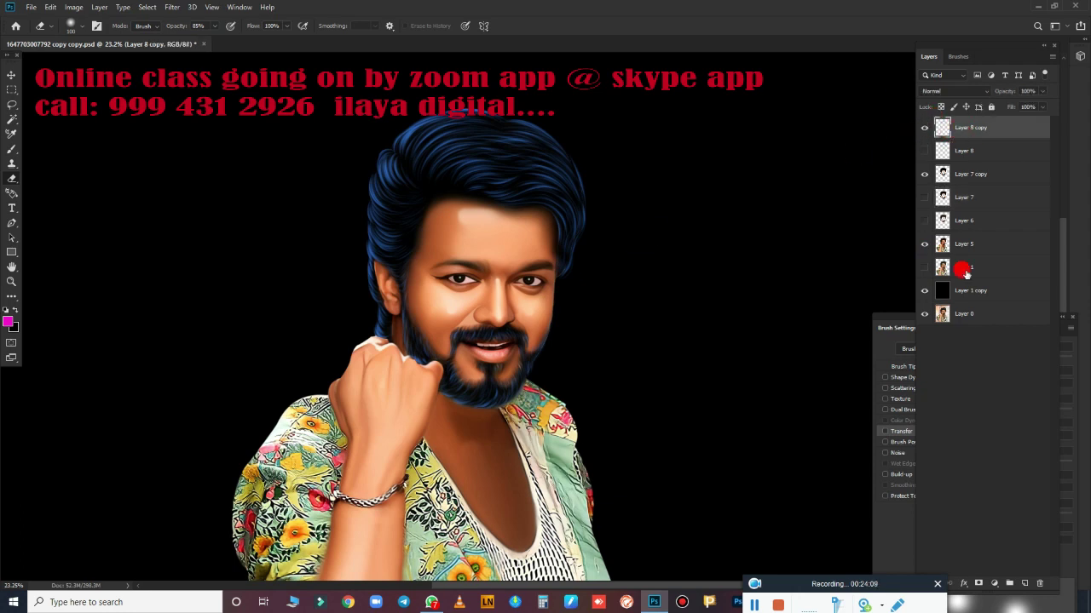
- Add a new layer, switch to the Brush, and load Layer 5's figure outline as a selection
click(1024, 584)
key(b)
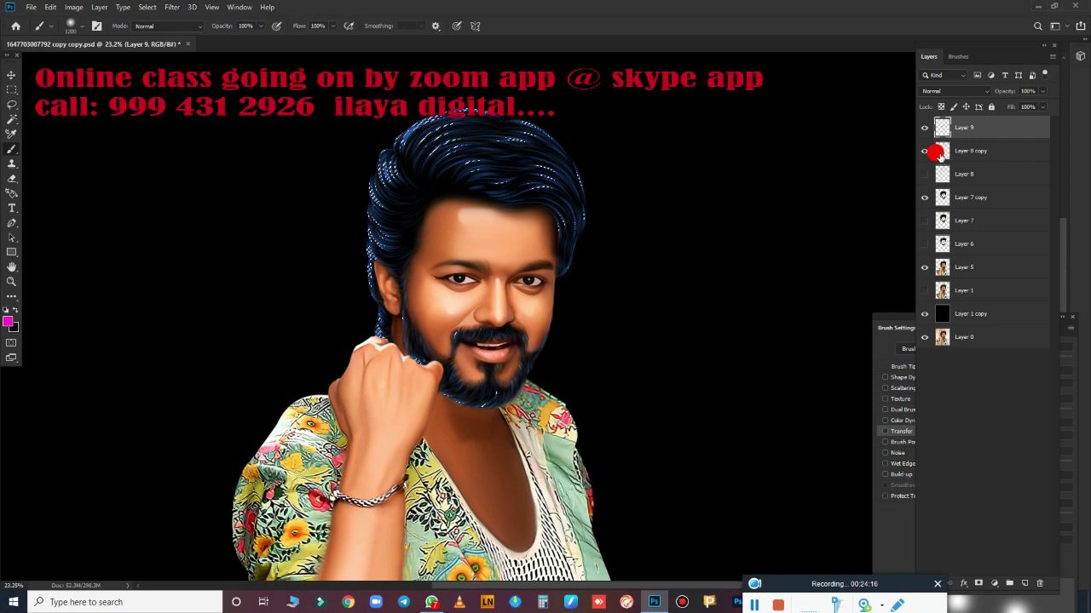
ctrl+click(942, 267)
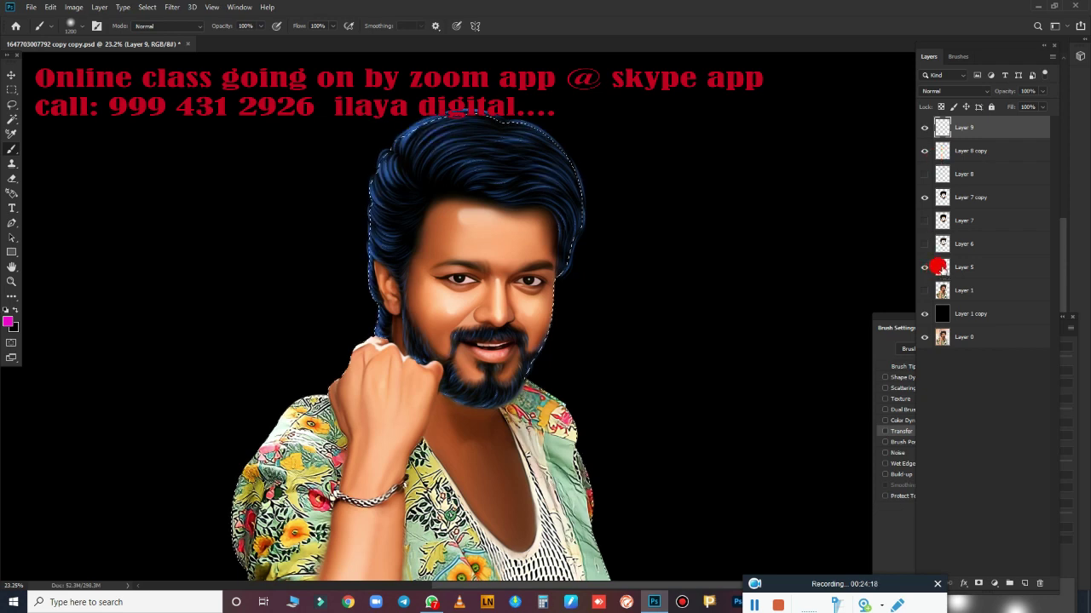
- Paint magenta along the right side and top of the hair within the selection
mouse_move(607, 101)
mouse_down()
mouse_move(649, 365)
mouse_move(706, 568)
mouse_up()
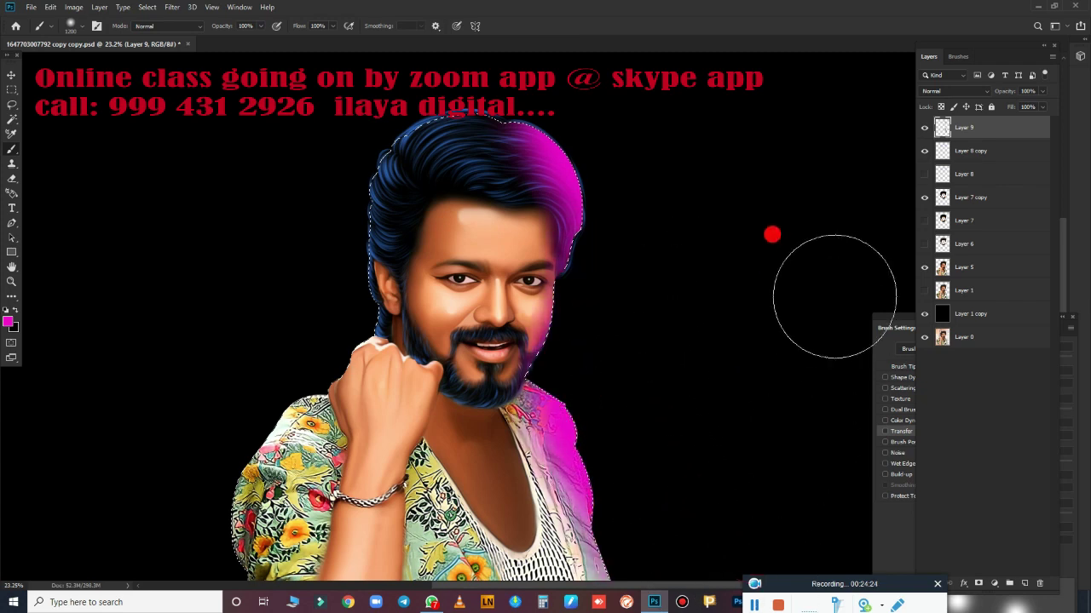
drag(767, 328, 801, 183)
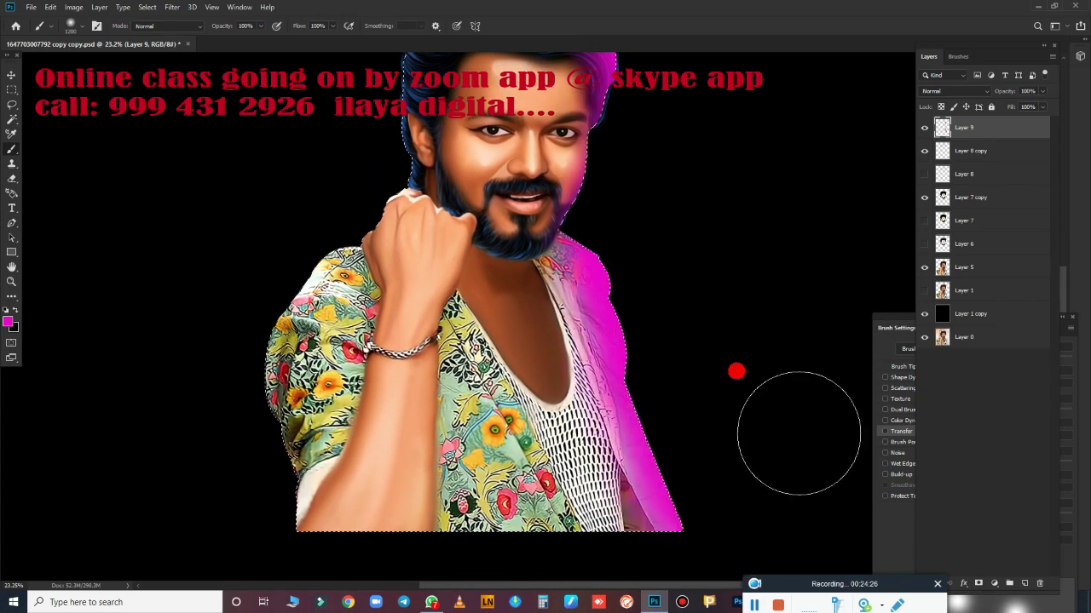
scroll(760, 219, up, 2)
scroll(691, 384, up, 5)
drag(463, 147, 475, 134)
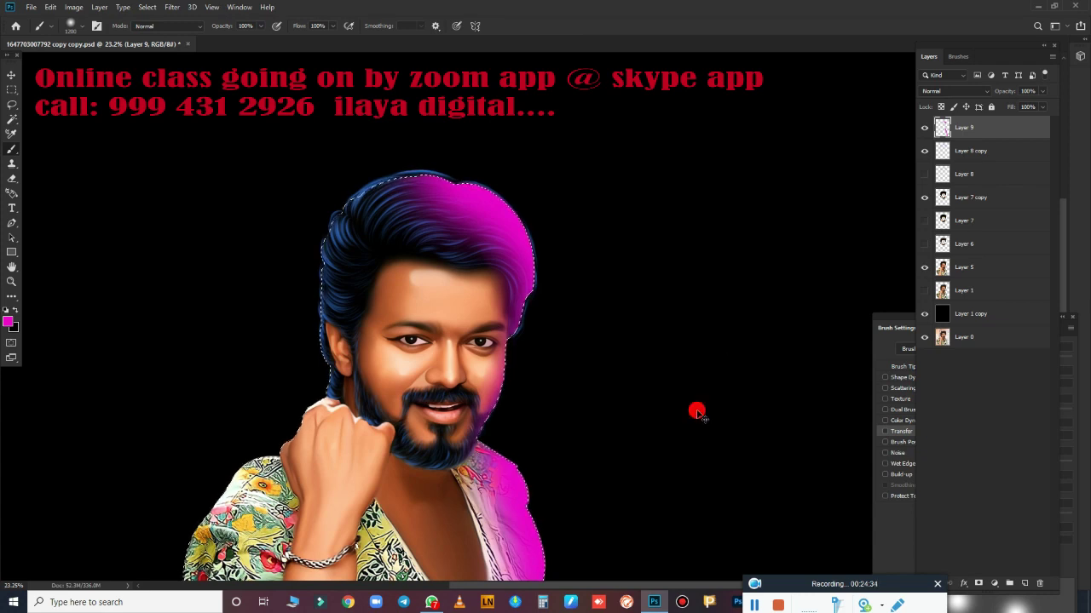
scroll(725, 385, down, 2)
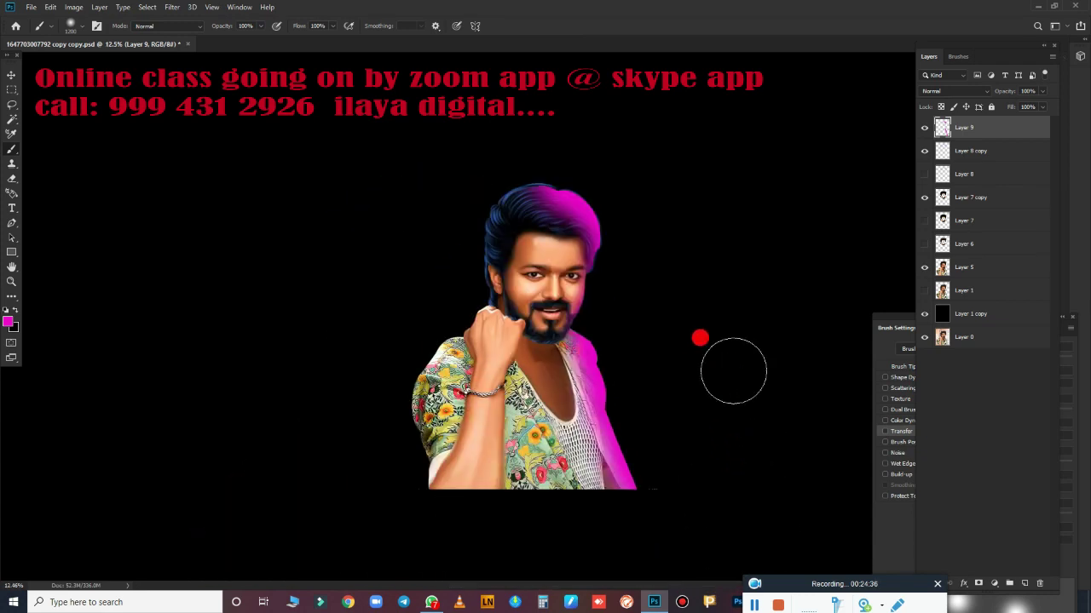
- Set Layer 9's Blend If ranges to 0/97–202/255 and 0/74–196/255
click(963, 583)
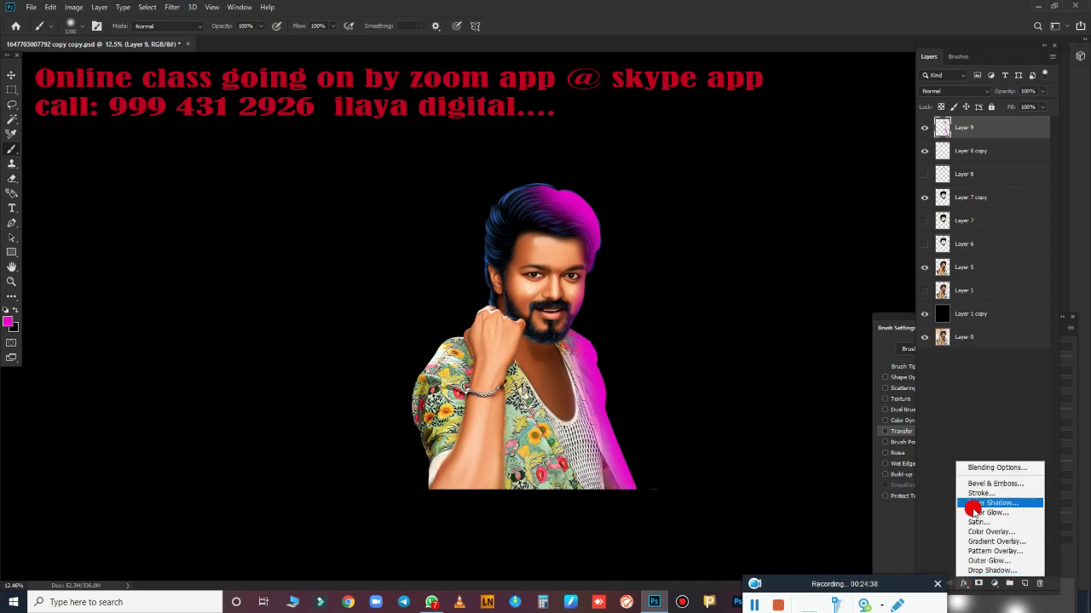
click(982, 463)
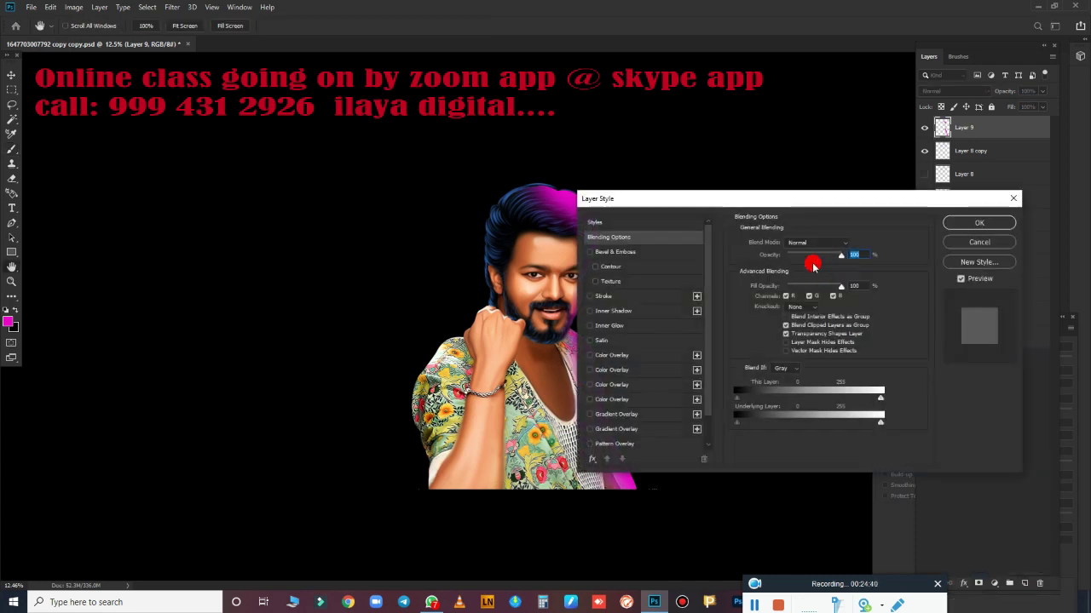
drag(835, 195, 932, 167)
drag(834, 403, 861, 397)
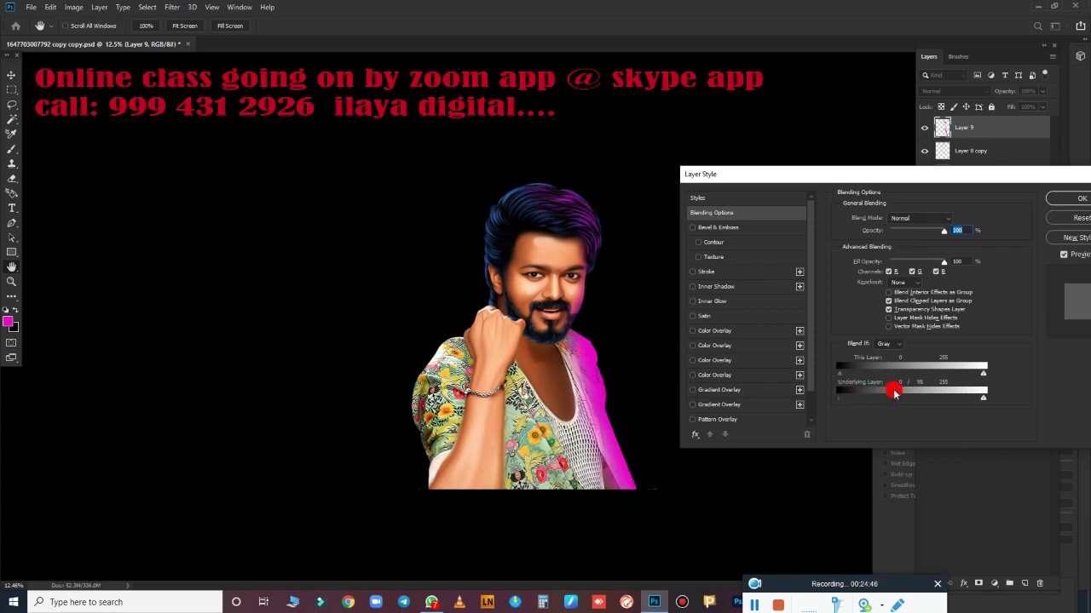
mouse_move(881, 399)
mouse_down()
mouse_move(931, 389)
mouse_move(964, 401)
mouse_move(949, 411)
mouse_up()
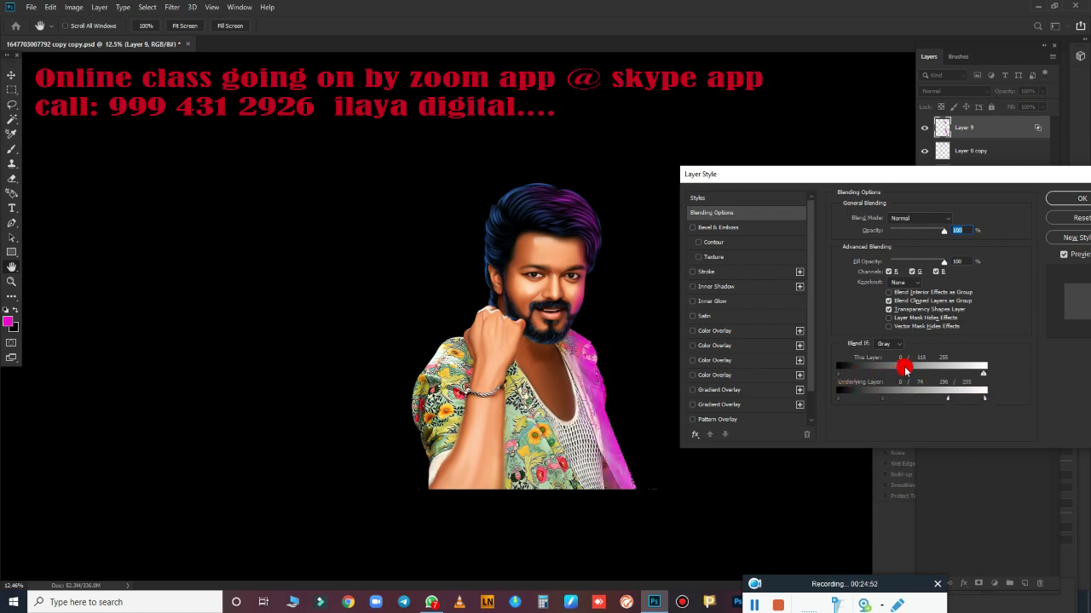
drag(902, 372, 893, 375)
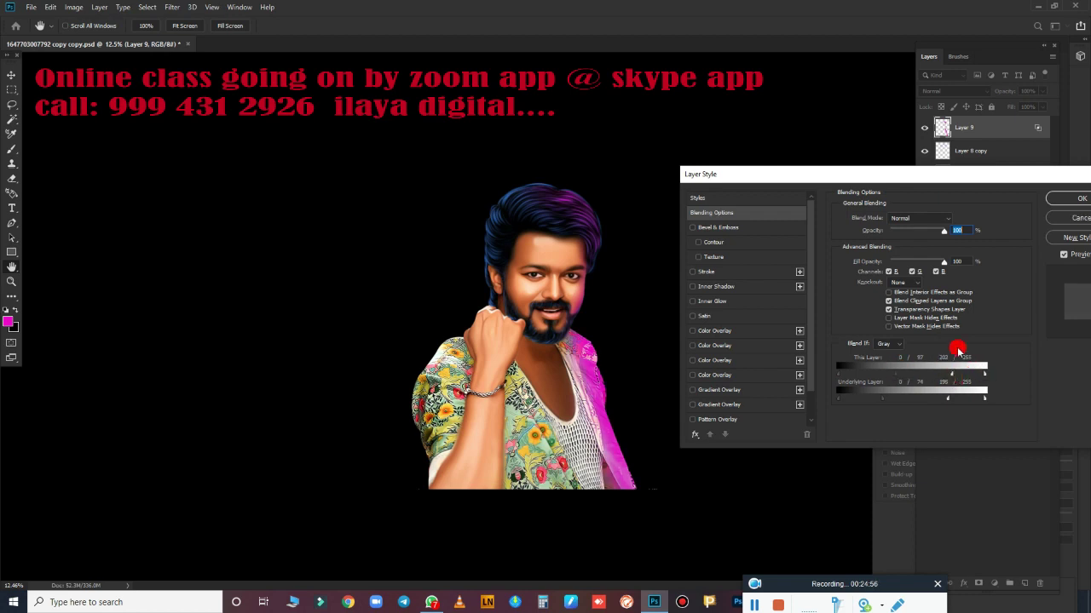
click(1076, 198)
- Pick the Eraser and change Layer 9's blend mode to Color
scroll(653, 357, up, 3)
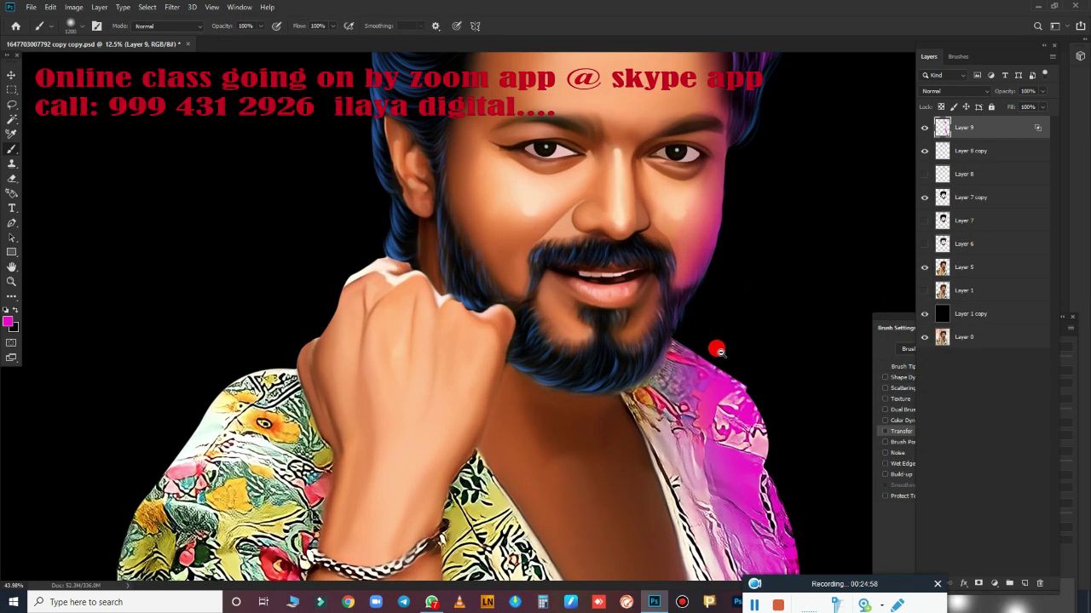
scroll(559, 448, down, 2)
scroll(585, 431, down, 2)
scroll(597, 431, up, 2)
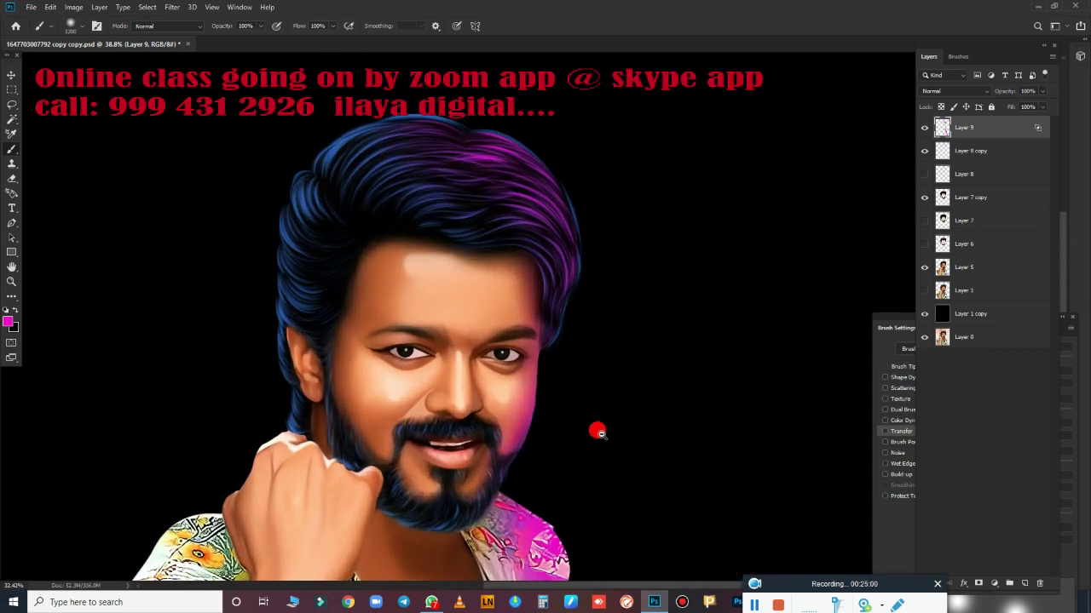
scroll(605, 434, down, 1)
scroll(694, 369, down, 2)
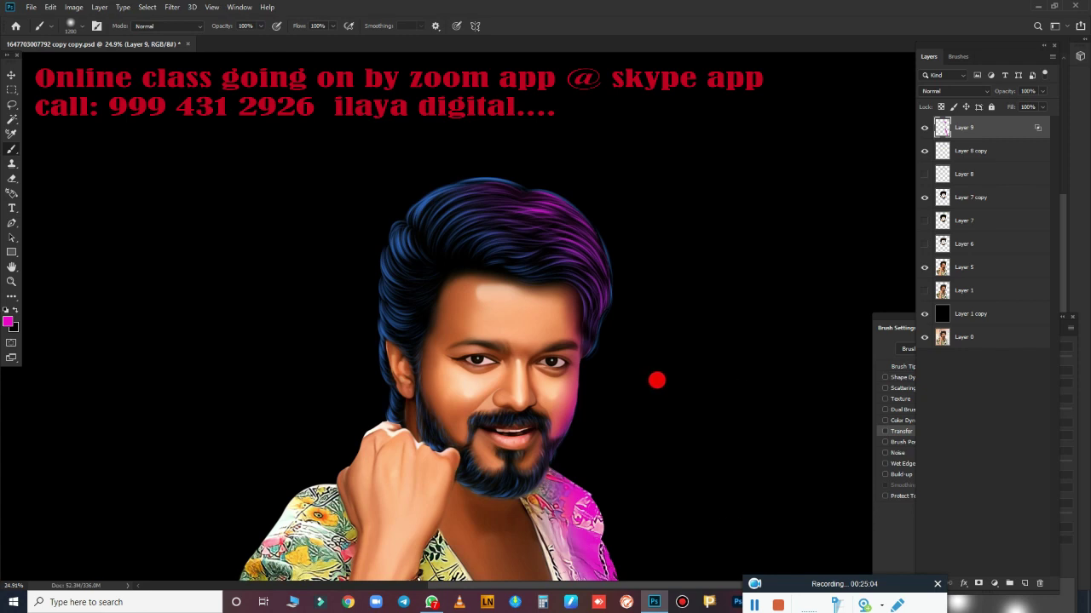
key(e)
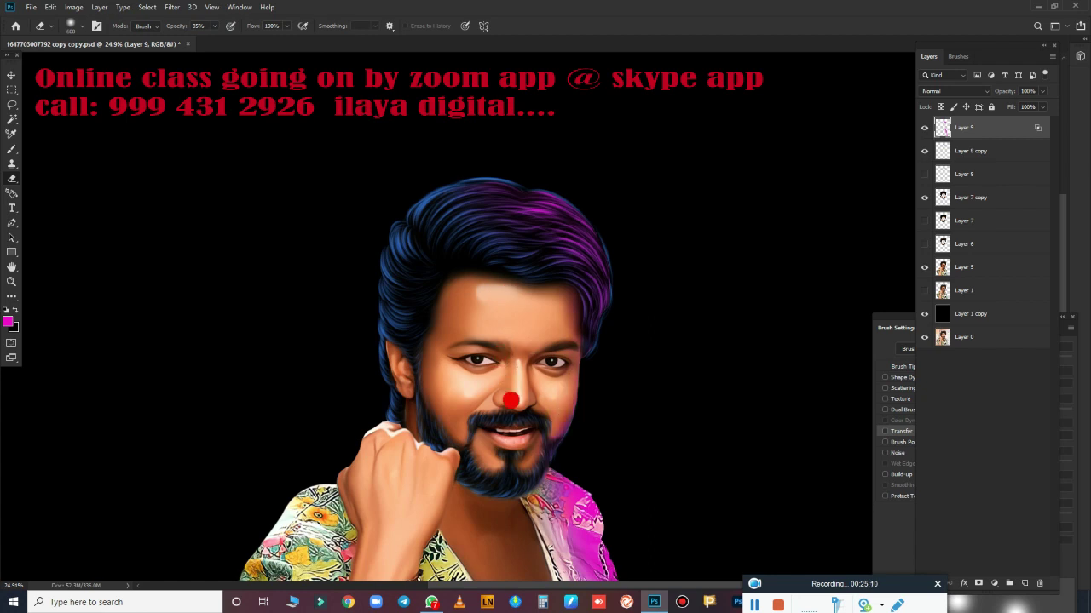
click(968, 92)
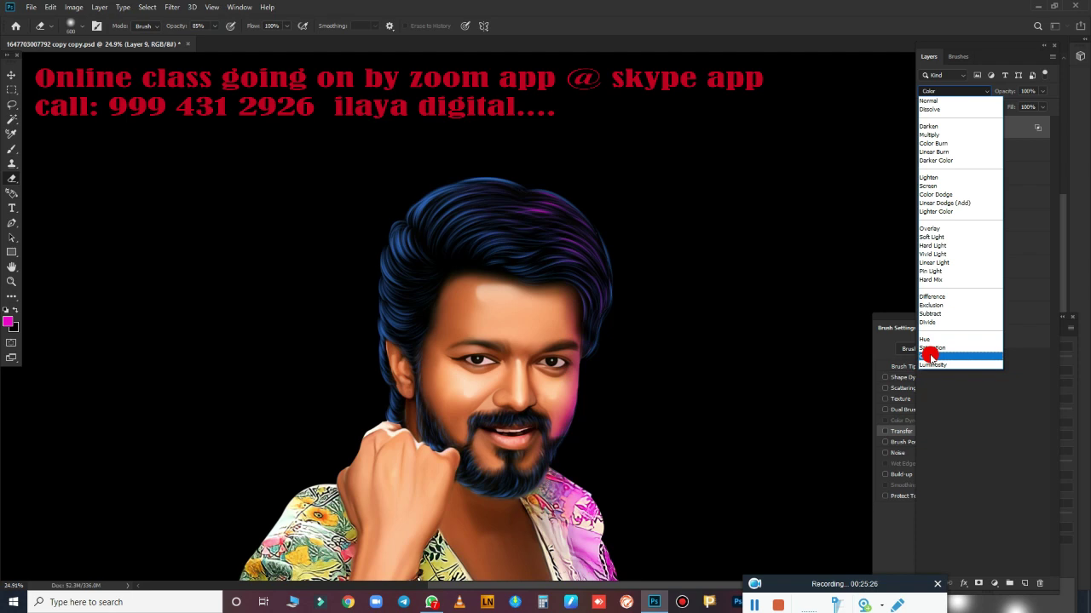
click(930, 355)
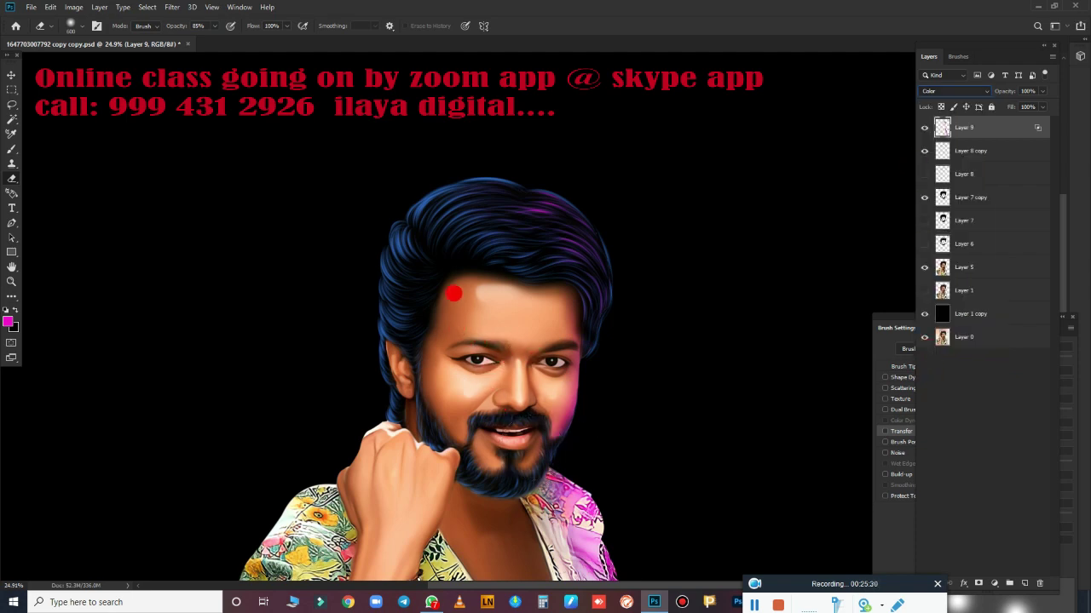
- Erase the pink from the right cheek at 60% eraser opacity, then add empty Layer 10
click(214, 26)
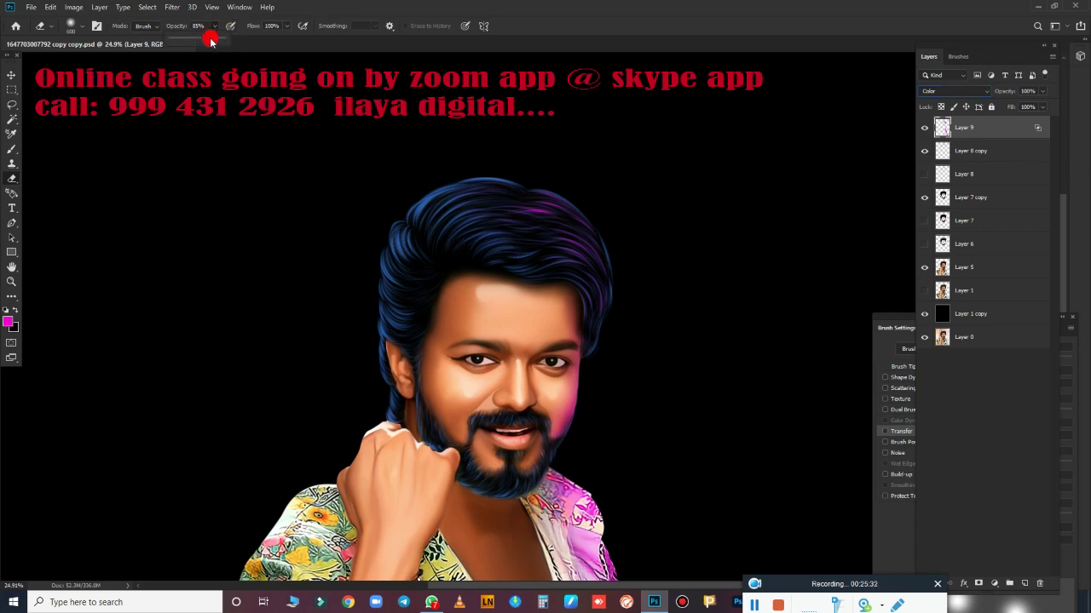
click(512, 314)
mouse_move(523, 326)
mouse_down()
mouse_move(528, 382)
mouse_move(504, 426)
mouse_move(511, 465)
mouse_up()
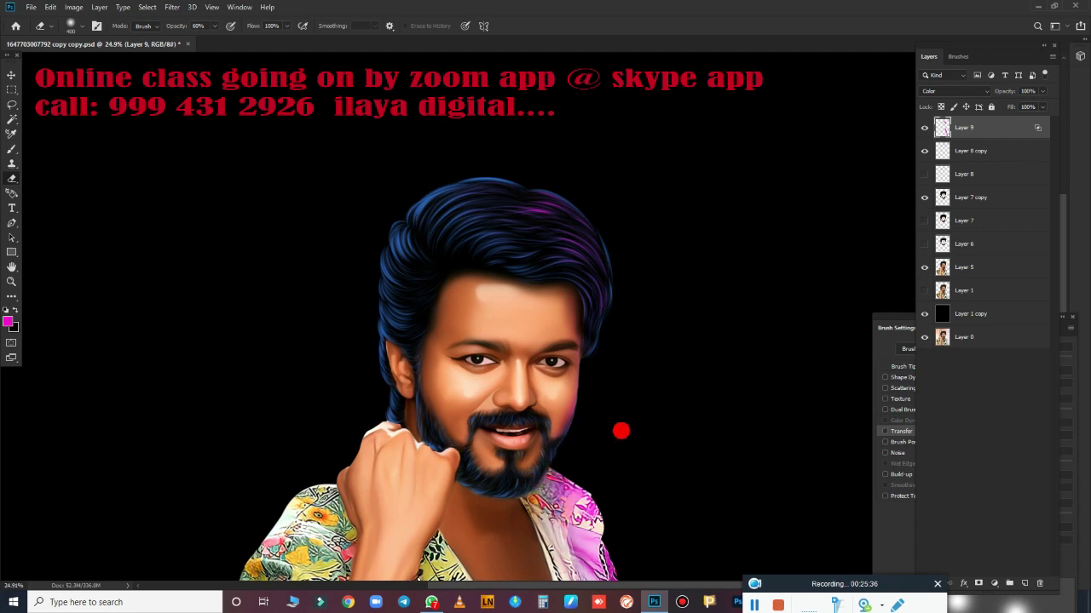
scroll(620, 431, down, 5)
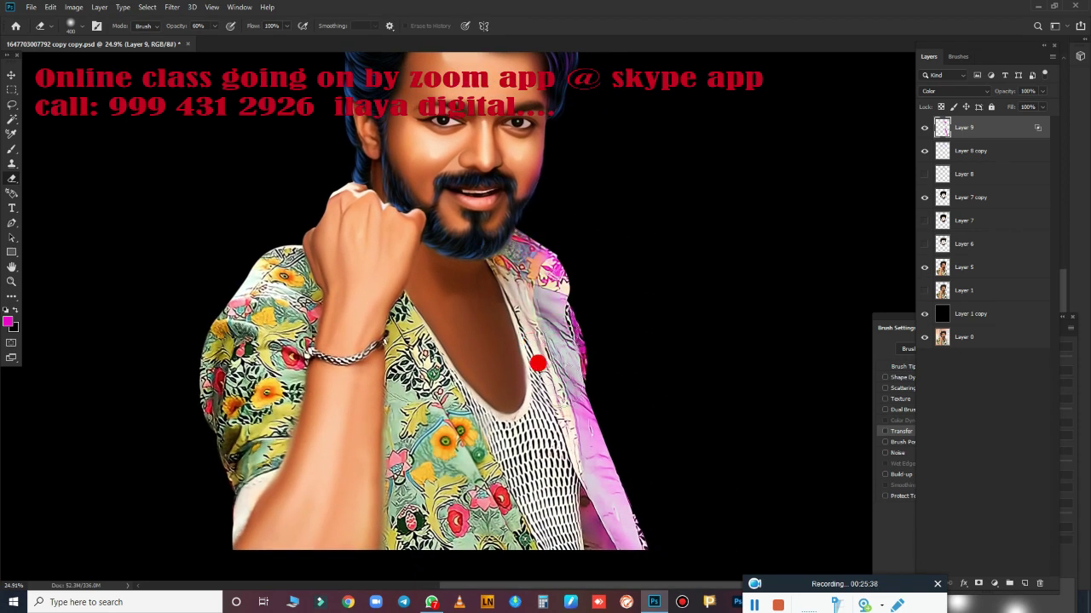
scroll(588, 409, down, 3)
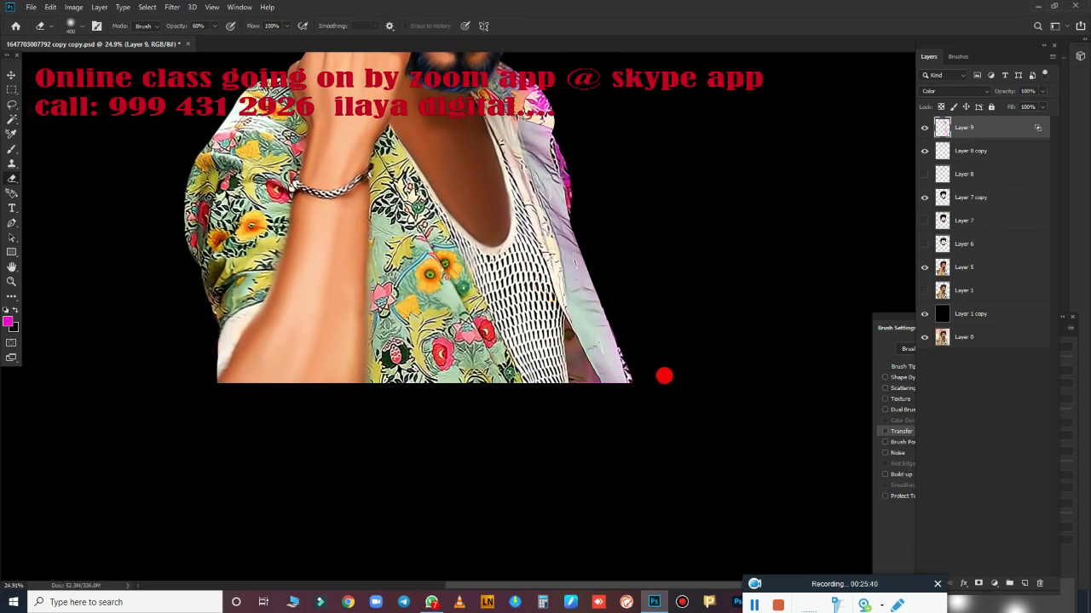
scroll(677, 246, down, 2)
scroll(652, 265, down, 1)
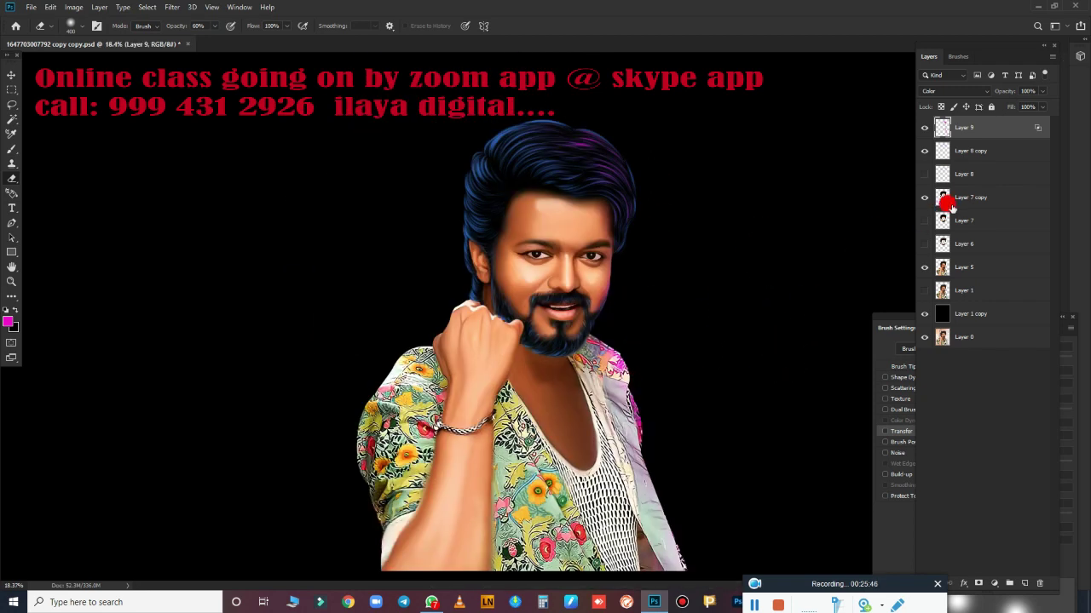
click(1024, 585)
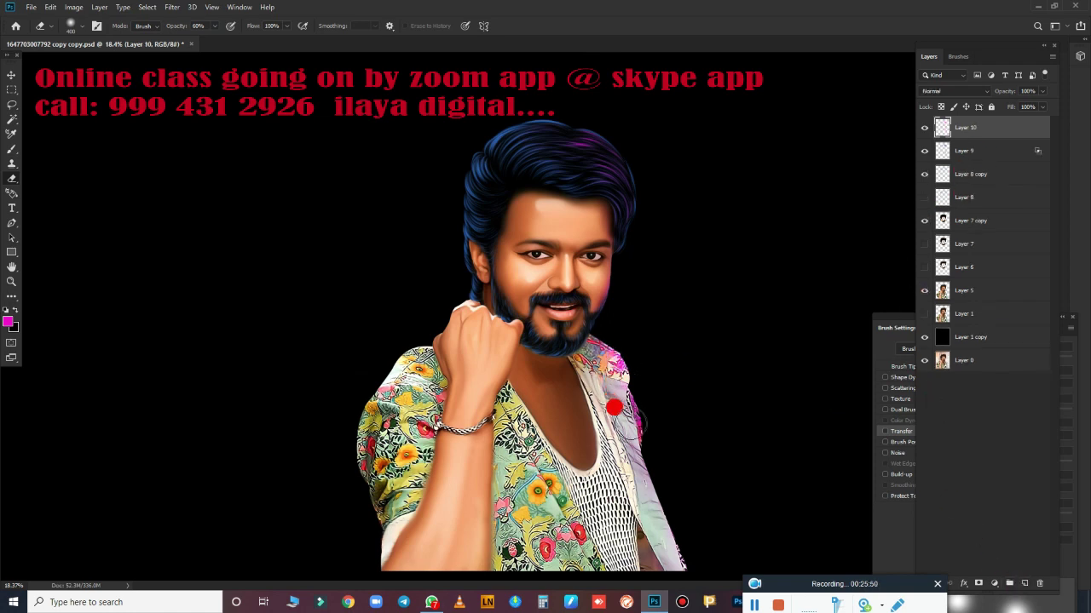
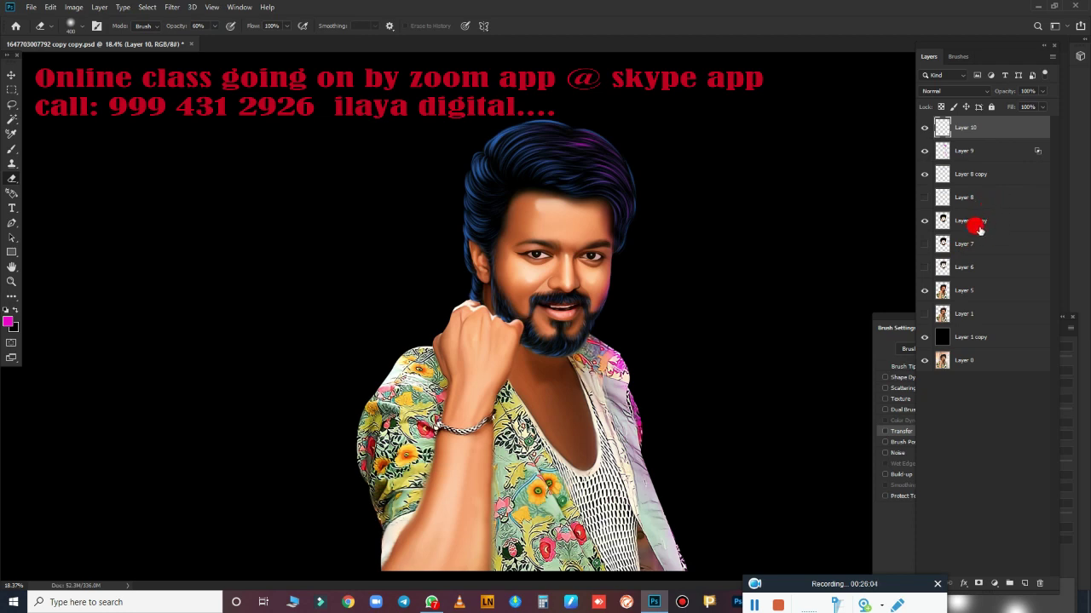
- Select Layers 7 copy through 5, group them, then undo that grouping
ctrl+click(989, 225)
ctrl+click(985, 247)
ctrl+click(985, 269)
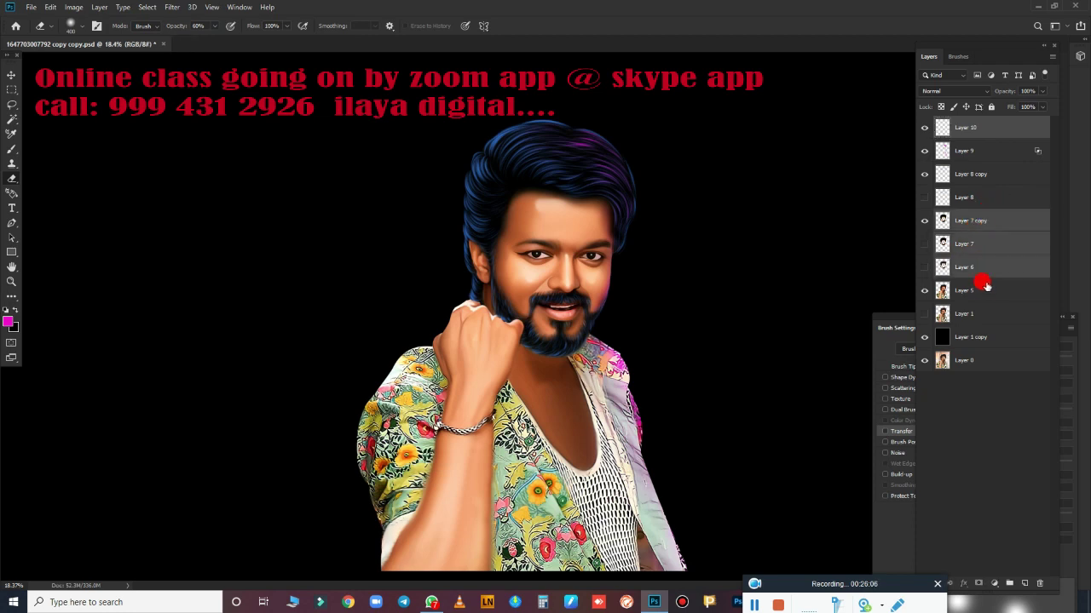
ctrl+click(985, 293)
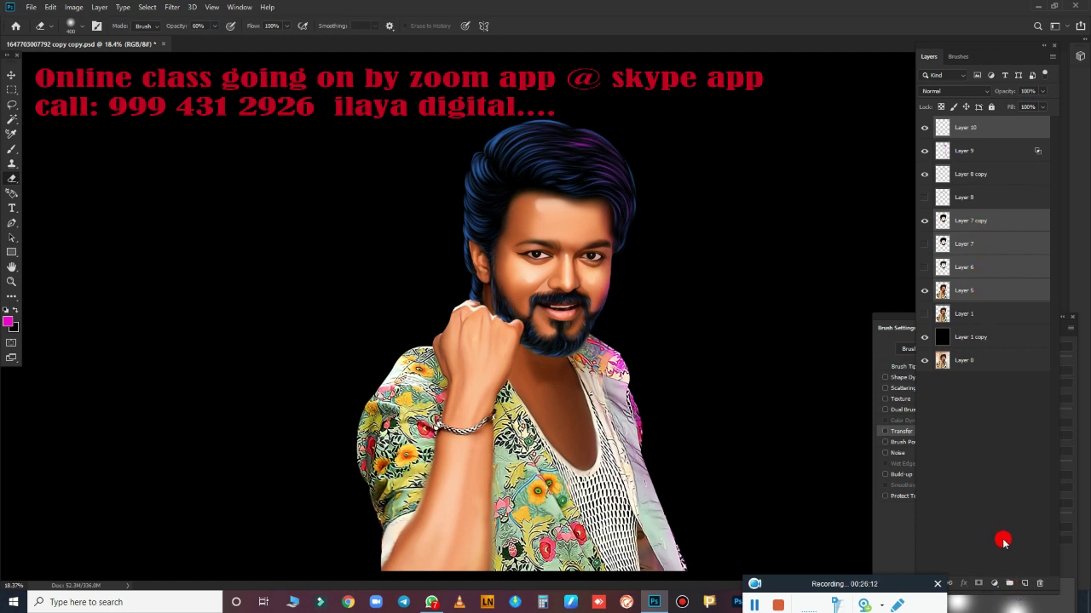
click(1009, 584)
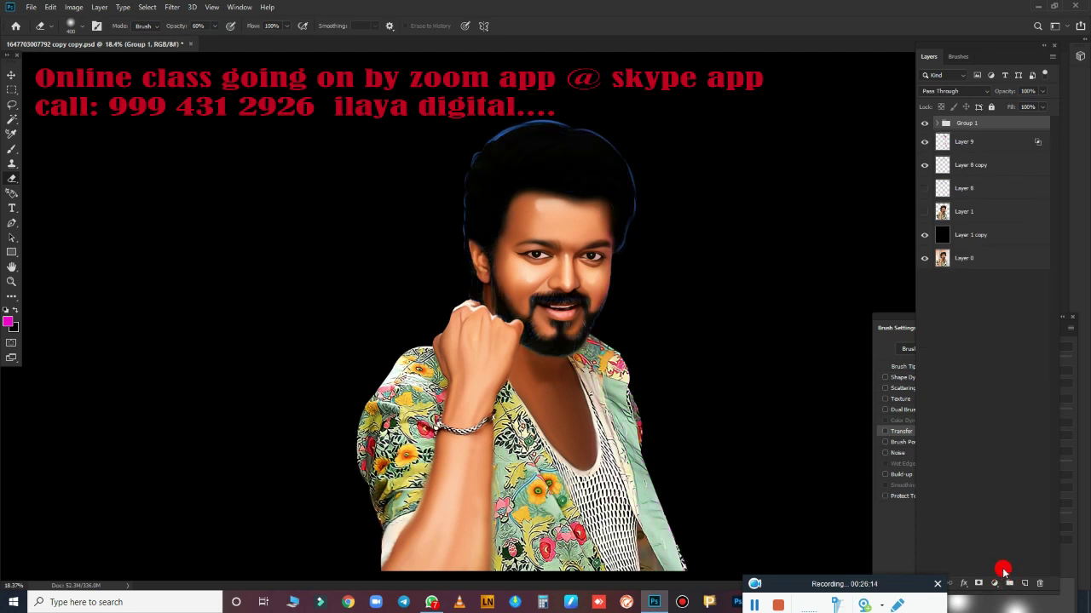
key(ctrl+z)
- Group Layers 8, 7 copy, 7, 6 and 5 into Group 1
click(994, 219)
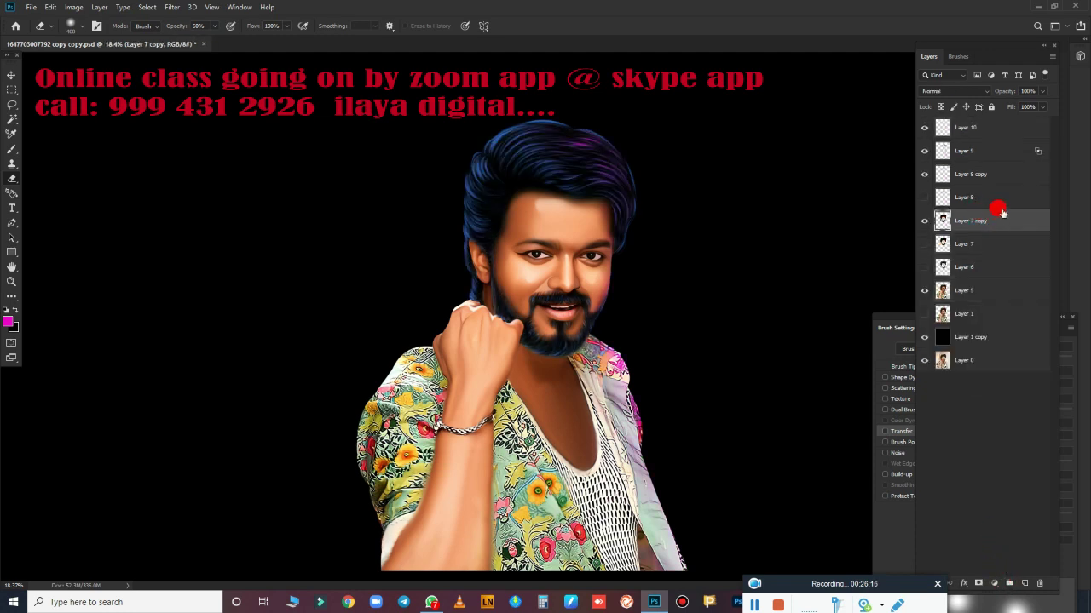
ctrl+click(979, 245)
ctrl+click(979, 268)
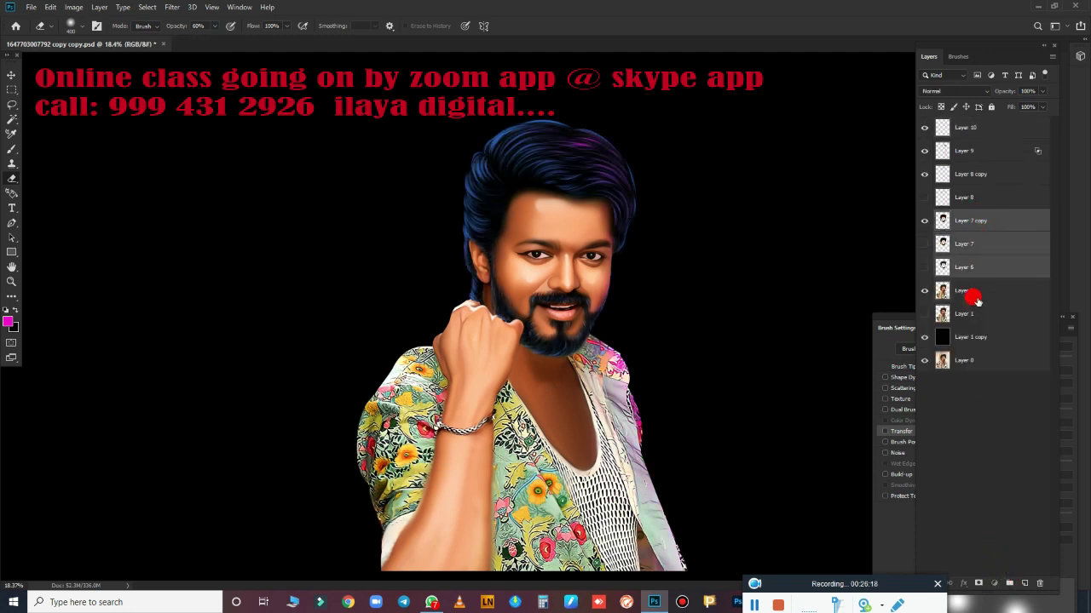
ctrl+click(978, 290)
ctrl+click(988, 201)
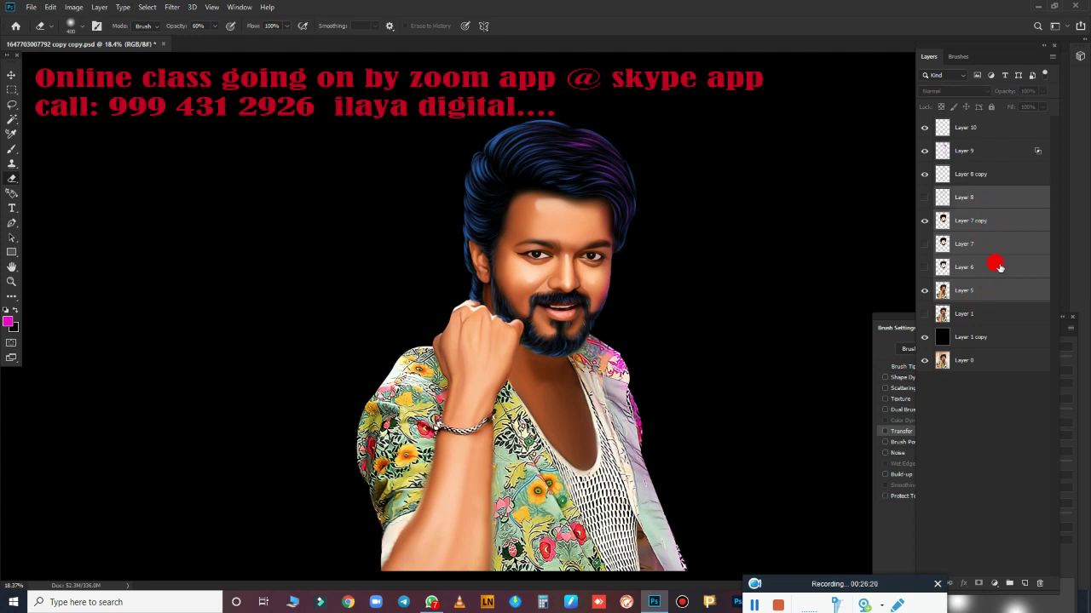
click(1012, 585)
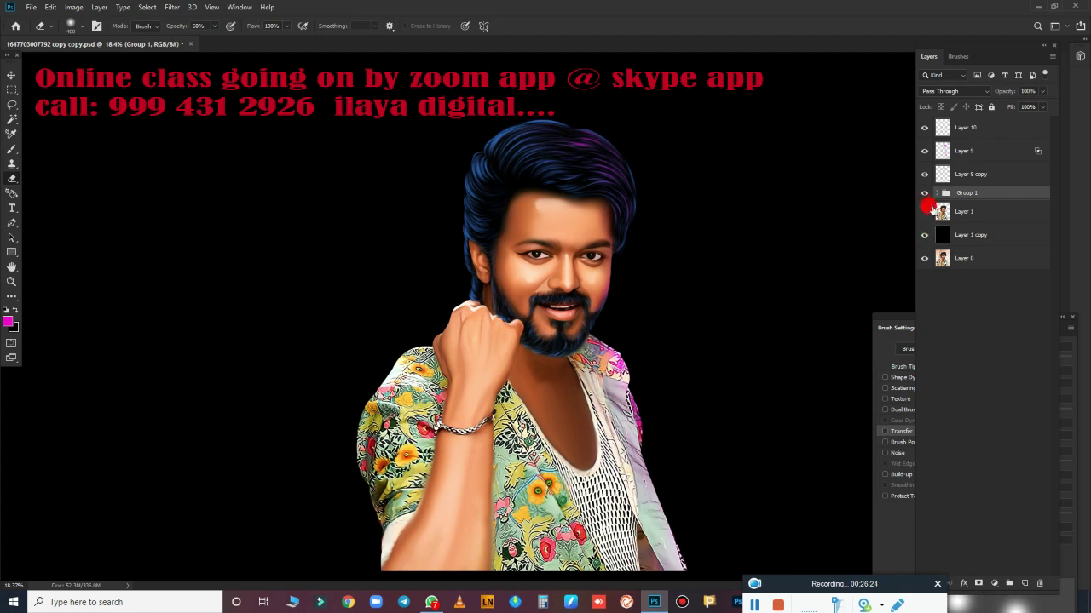
- Duplicate Group 1 and merge the copy into a single flattened layer
click(924, 192)
click(924, 193)
scroll(771, 313, up, 2)
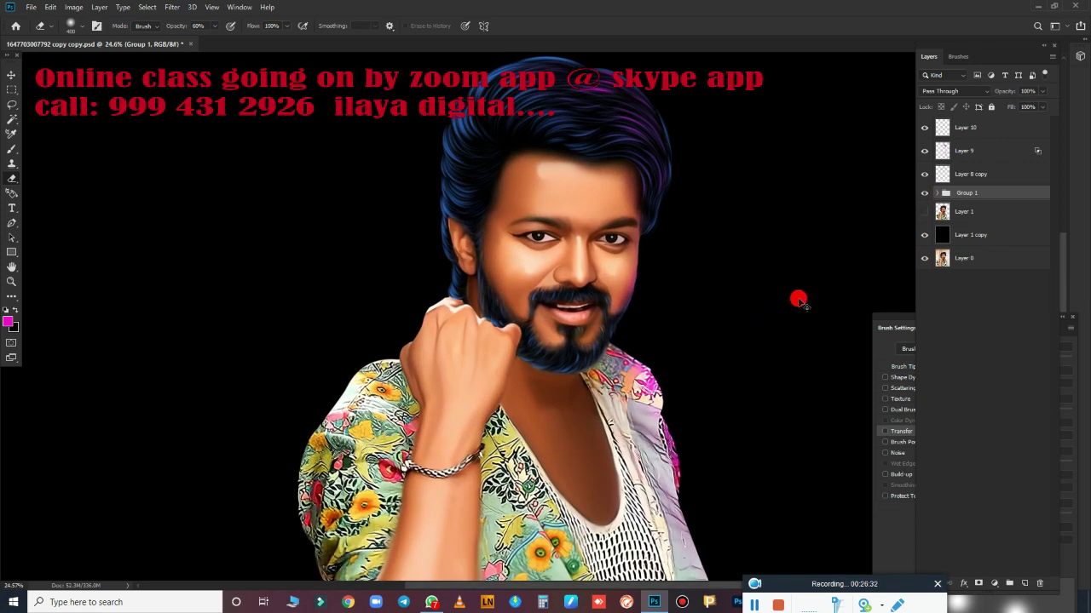
key(ctrl+j)
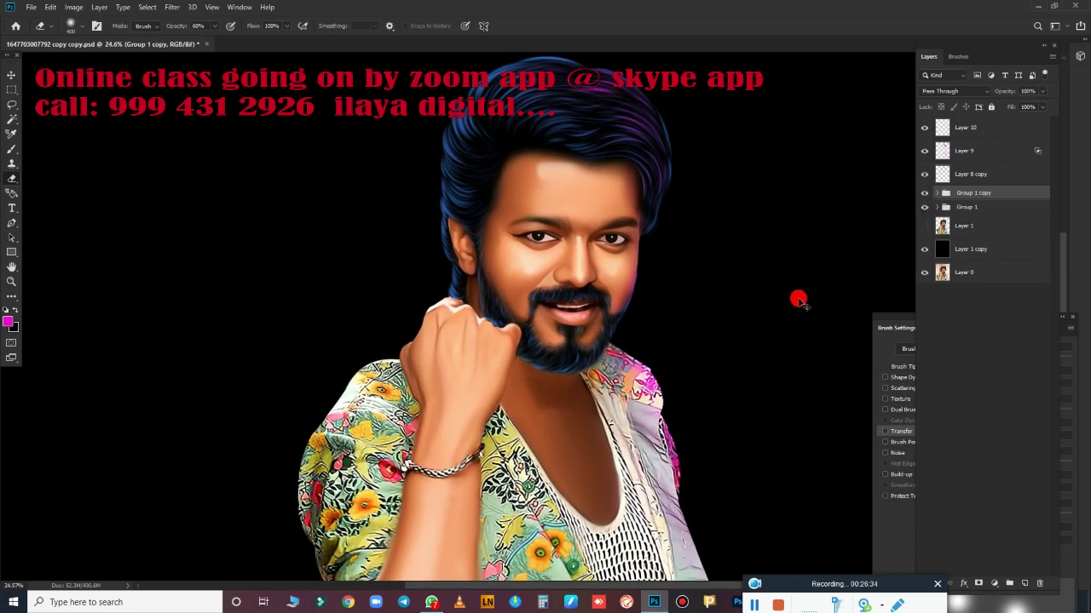
key(ctrl+r)
key(ctrl+r)
key(ctrl+e)
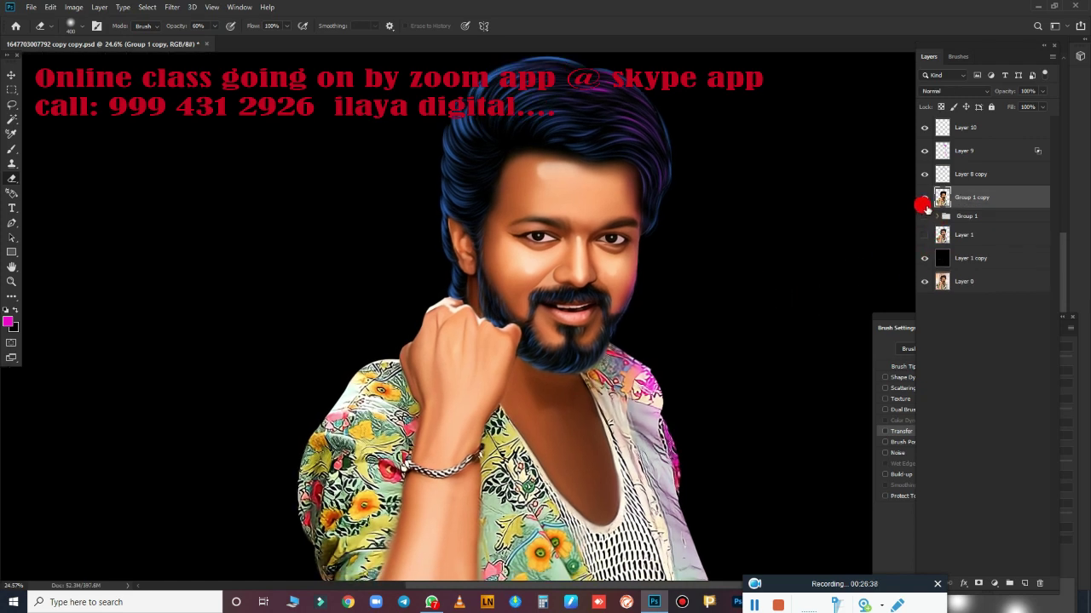
- Color-balance Group 1 copy: midtones +15/-11/-10, highlights pushed to +53 blue
click(924, 197)
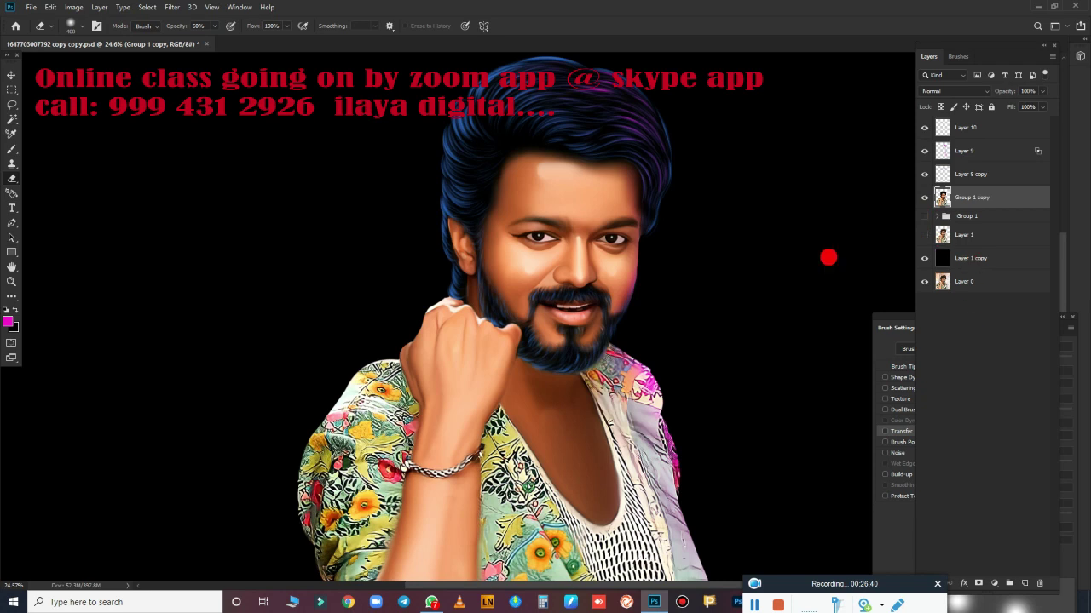
scroll(627, 338, up, 2)
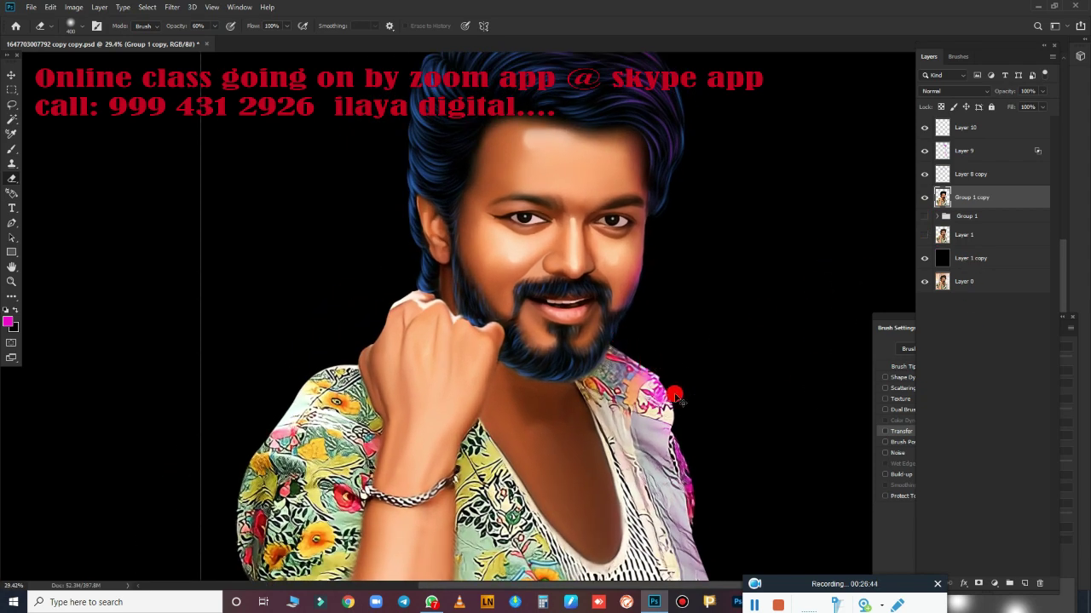
key(ctrl+b)
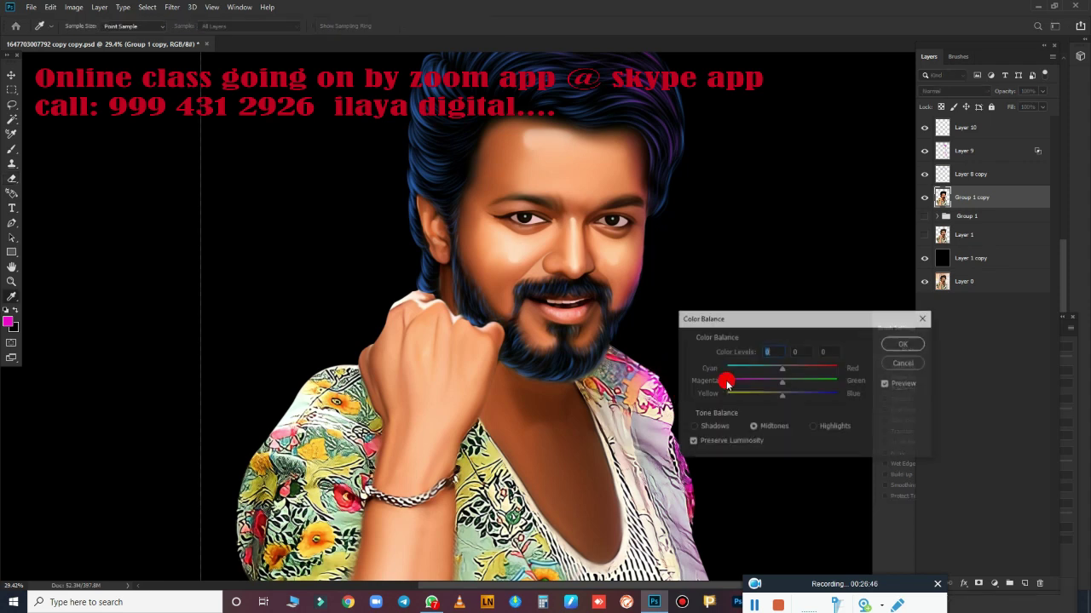
drag(776, 397, 790, 368)
click(777, 395)
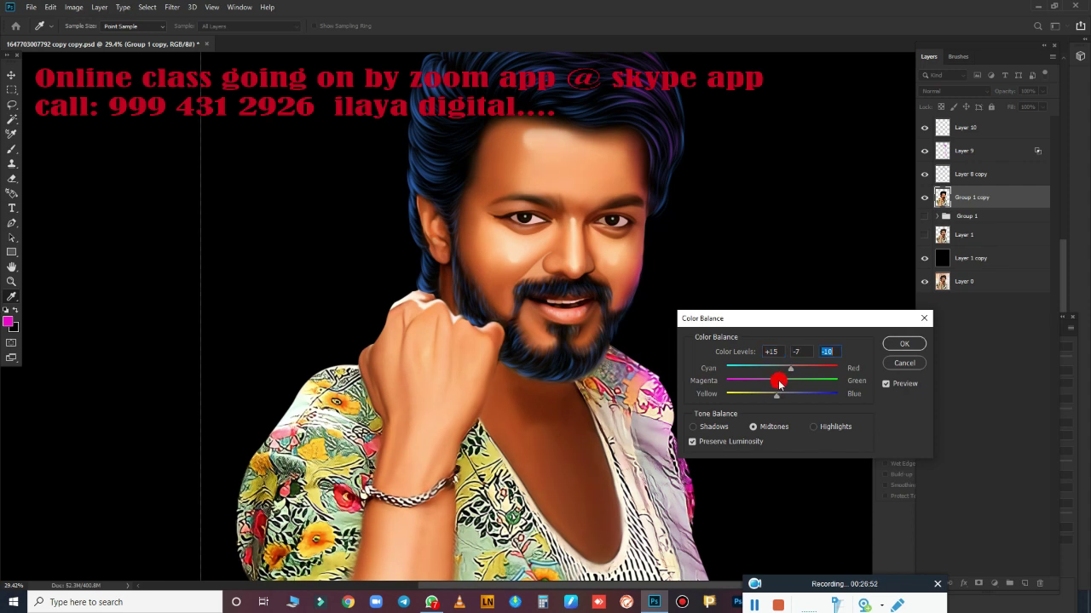
click(776, 384)
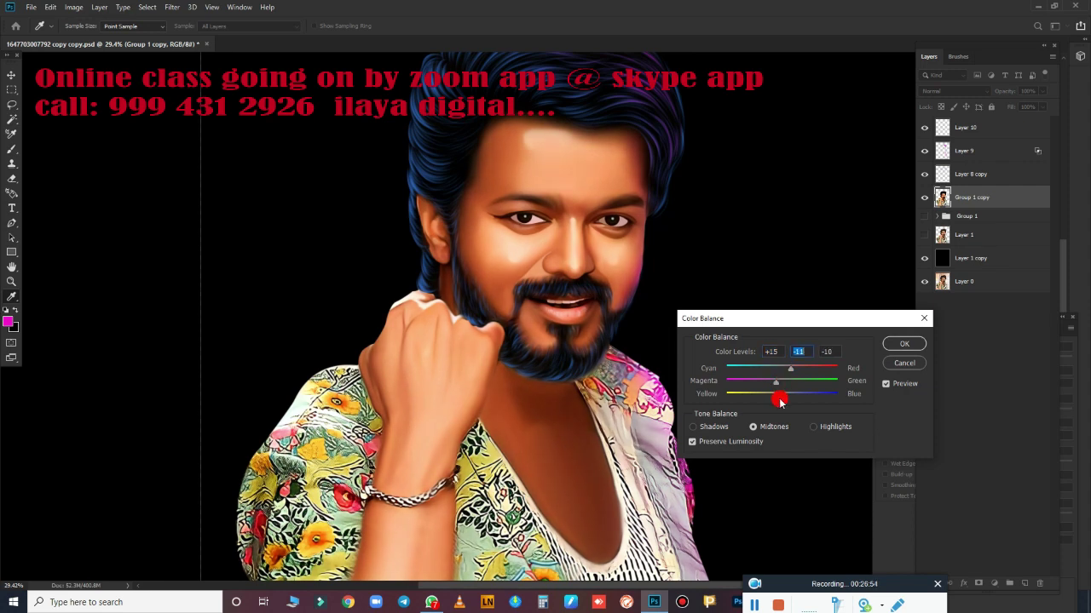
click(815, 427)
drag(785, 396, 816, 394)
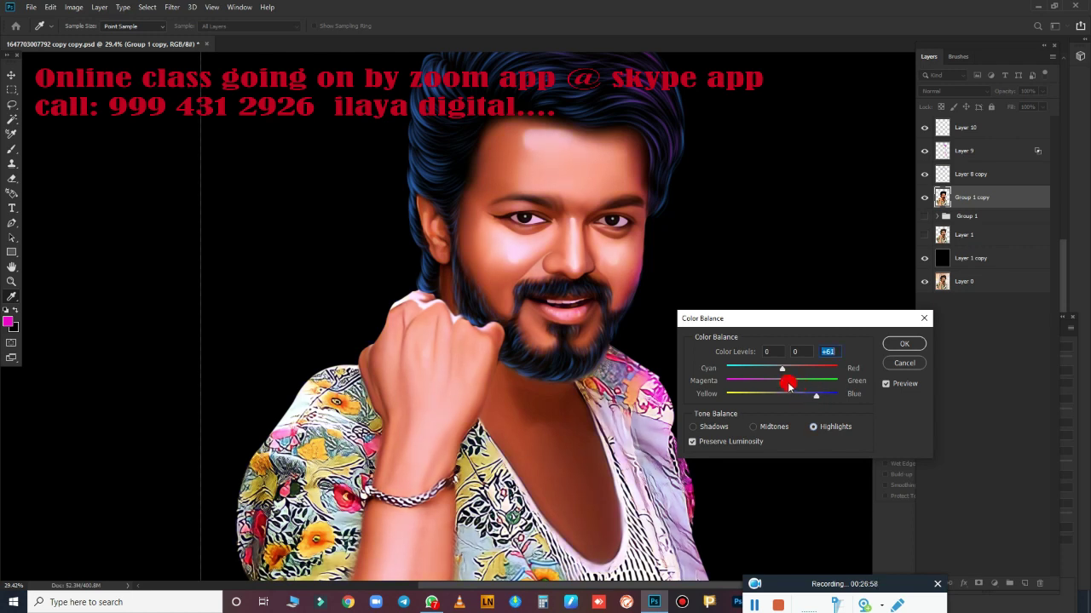
click(784, 384)
- Confirm the colour balance, then lasso the lips with a 15-pixel feather for Curves
click(904, 343)
key(e)
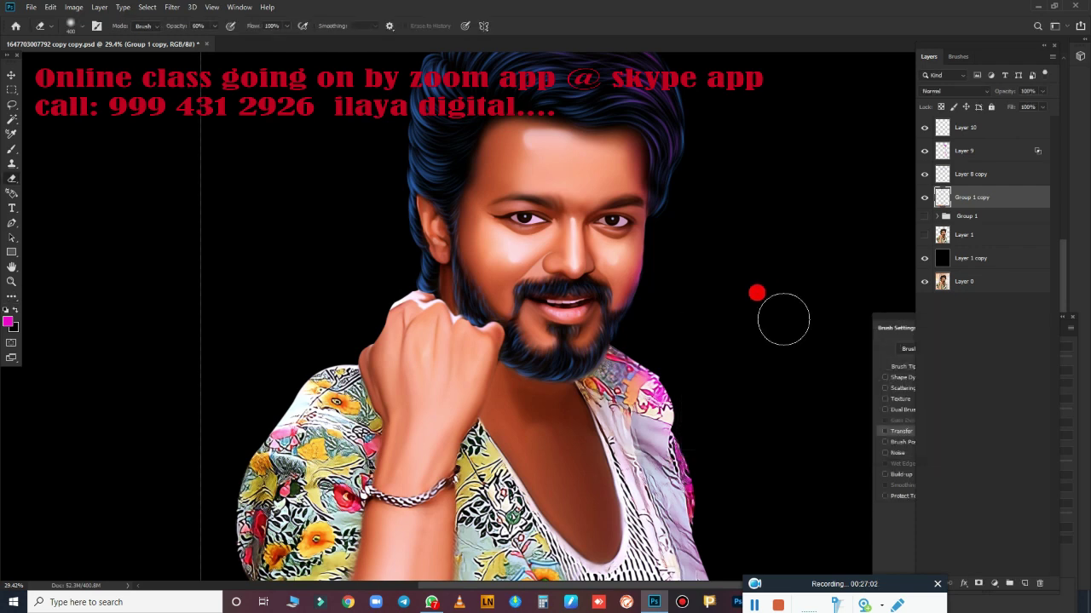
scroll(547, 300, up, 5)
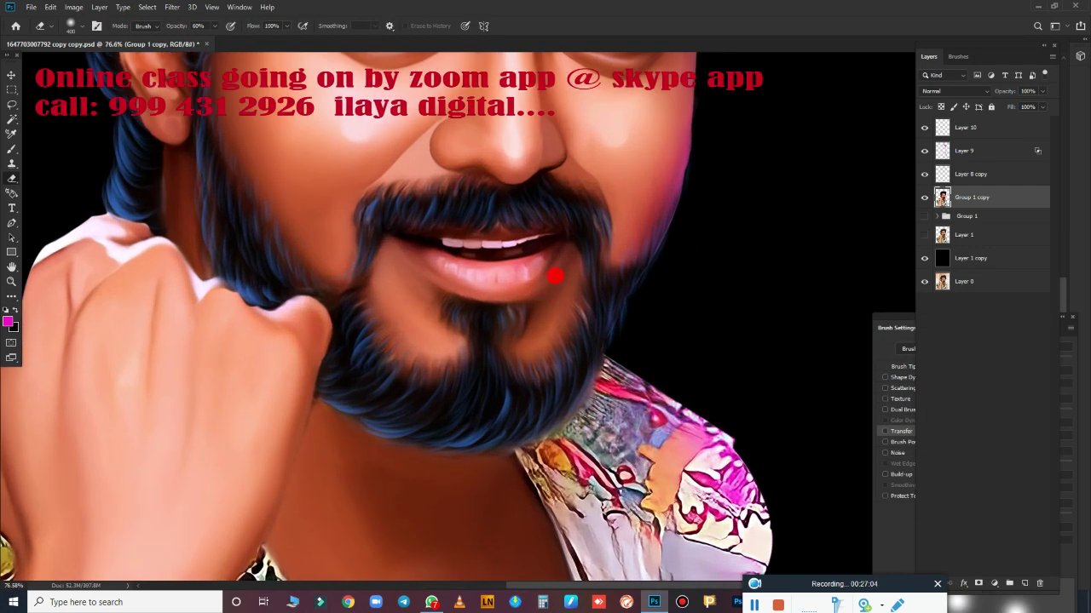
key(l)
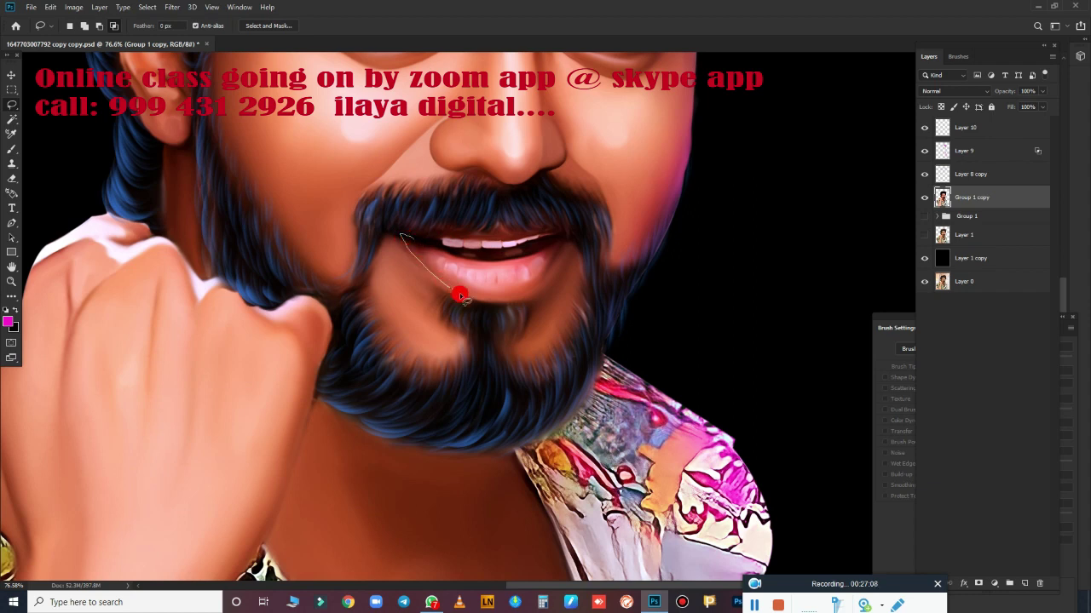
mouse_move(460, 295)
mouse_down()
mouse_move(568, 240)
mouse_move(454, 259)
mouse_move(555, 231)
mouse_move(398, 234)
mouse_up()
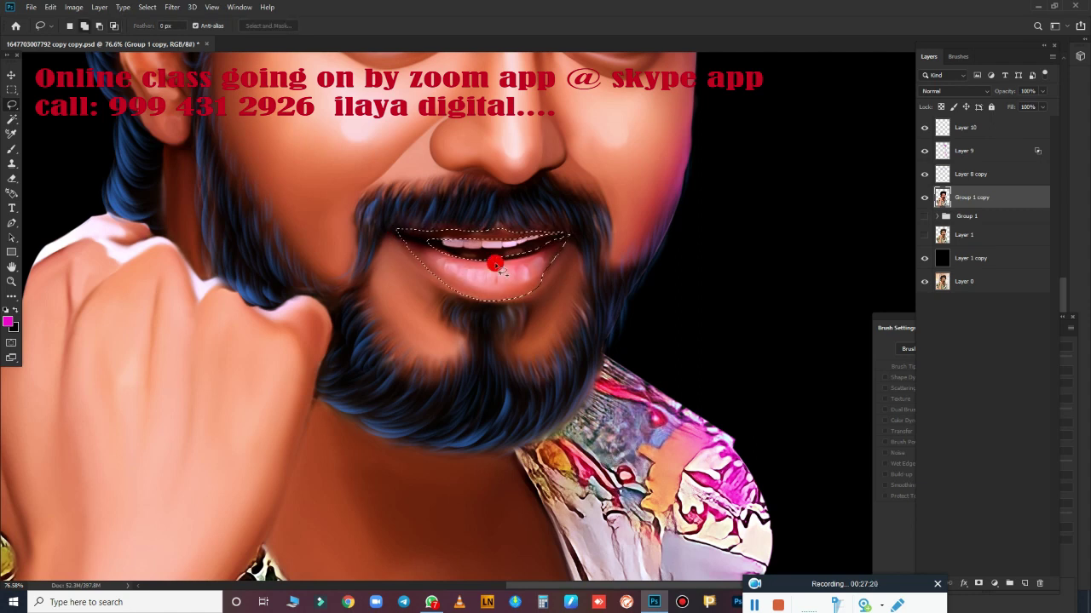
key(shift+F6)
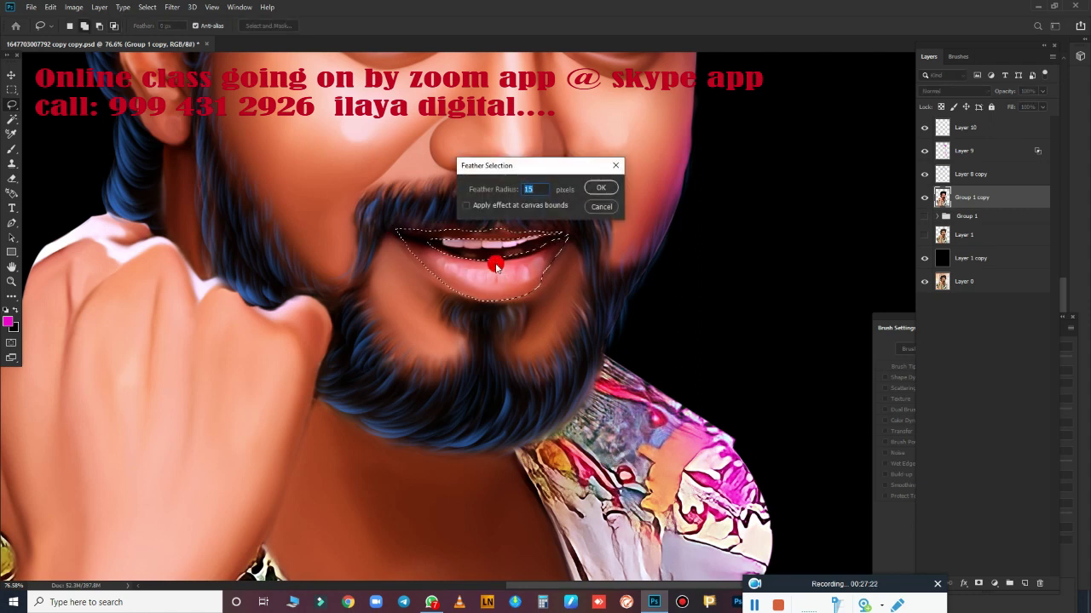
key(Return)
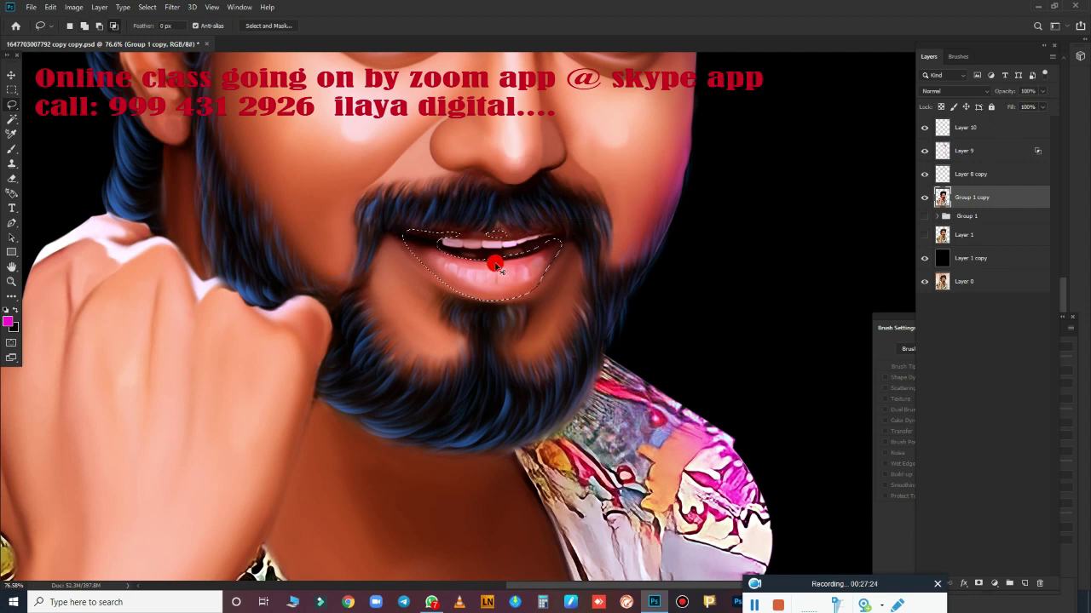
key(ctrl+m)
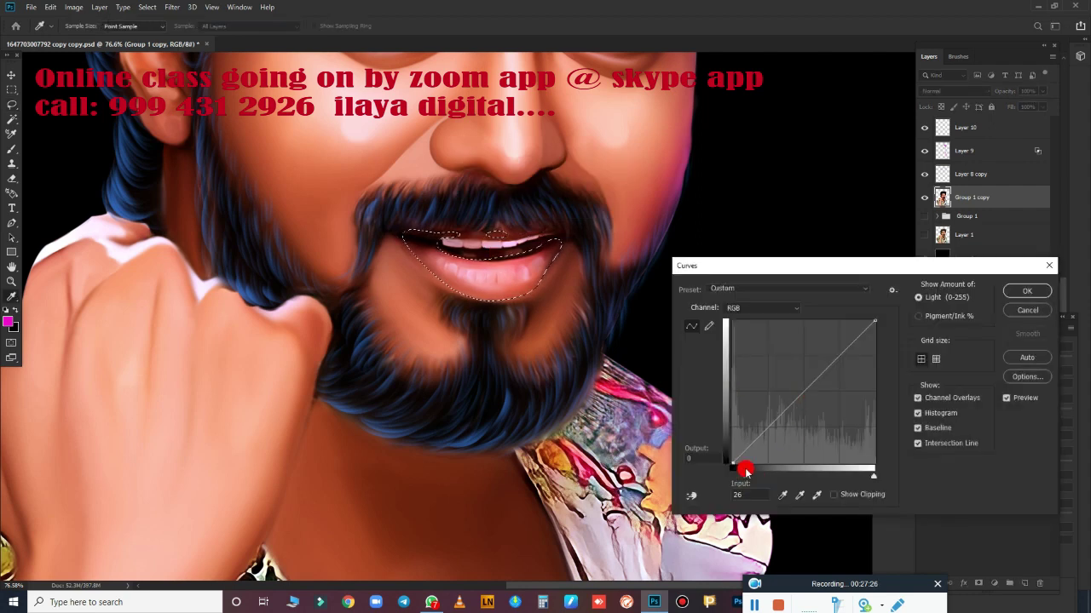
- Curve the lips: RGB black point to 40, Red channel white point to 245
mouse_move(745, 470)
mouse_down()
mouse_move(774, 475)
mouse_move(761, 477)
mouse_up()
click(776, 305)
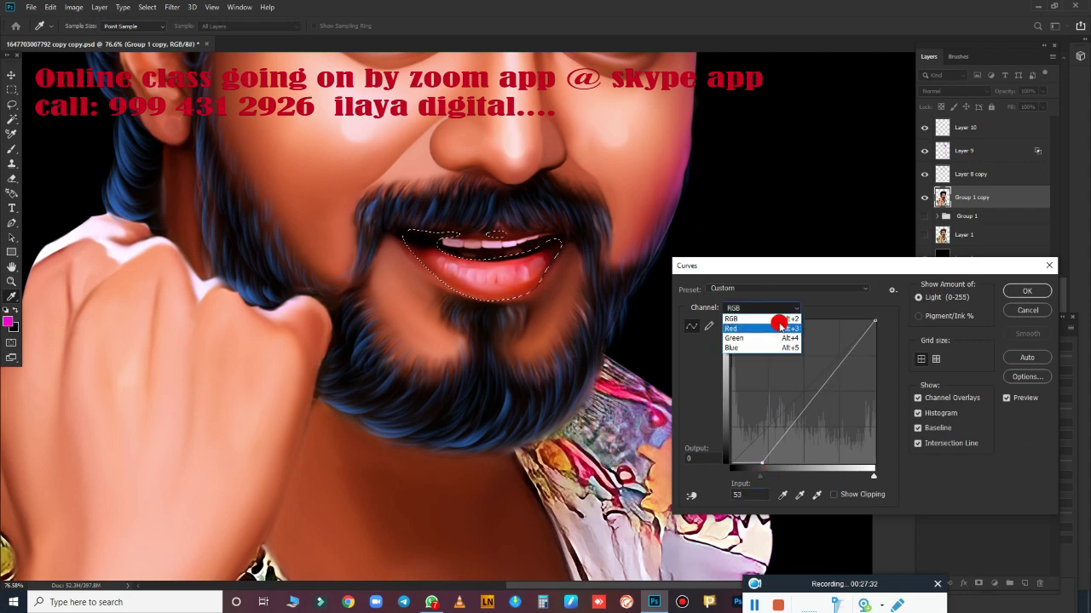
click(771, 327)
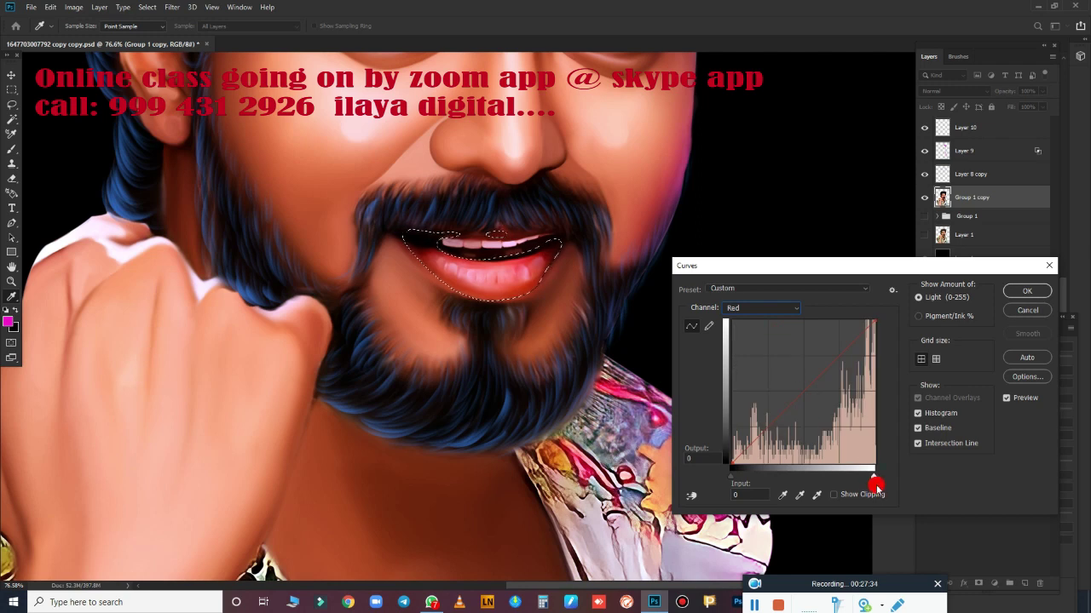
drag(874, 479, 857, 475)
click(1026, 290)
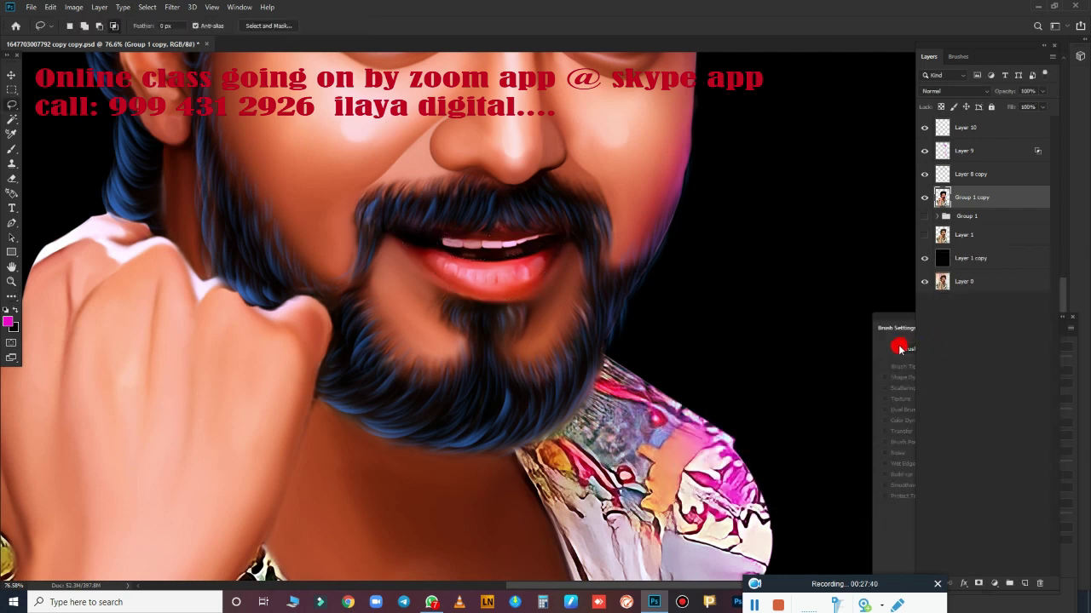
key(ctrl+0)
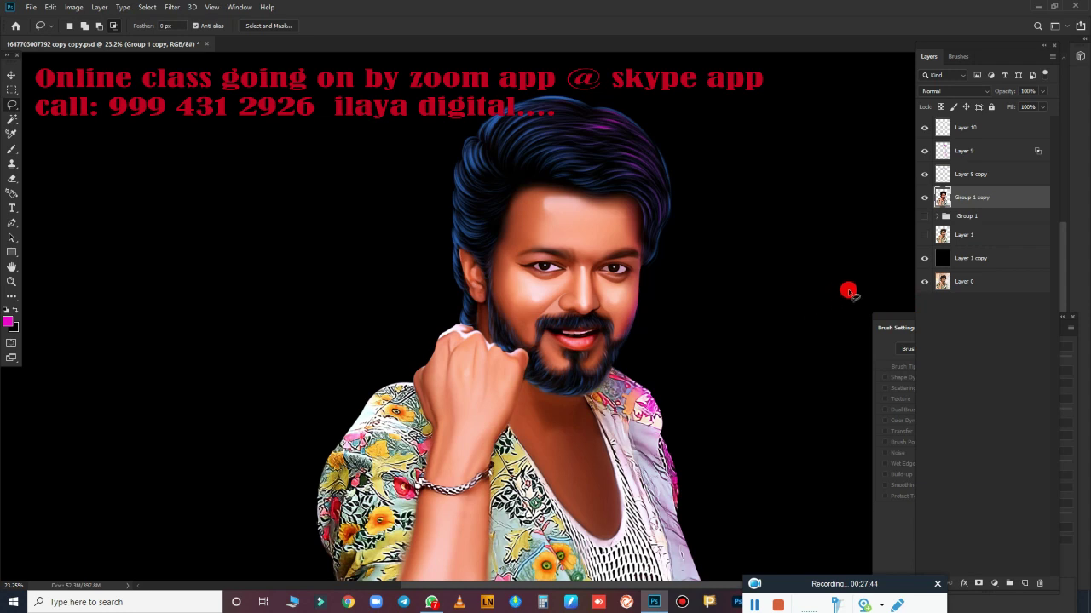
- Save the portrait PSD with all retouching, then reselect the Group 1 copy layer
alt+scroll(694, 322, up, 5)
alt+scroll(732, 333, down, 5)
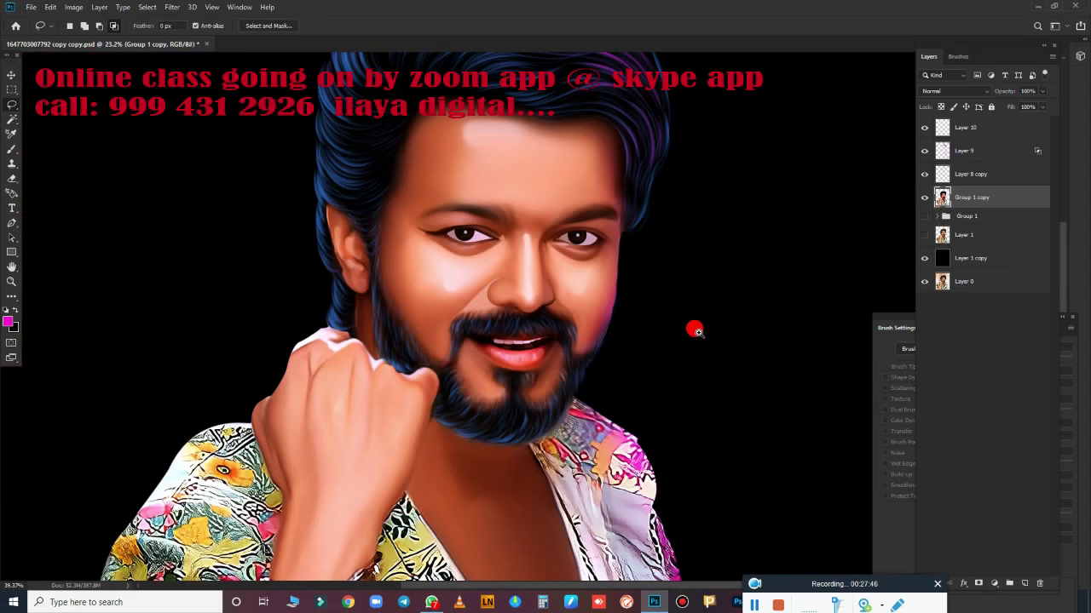
alt+scroll(747, 355, up, 1)
alt+scroll(720, 358, down, 2)
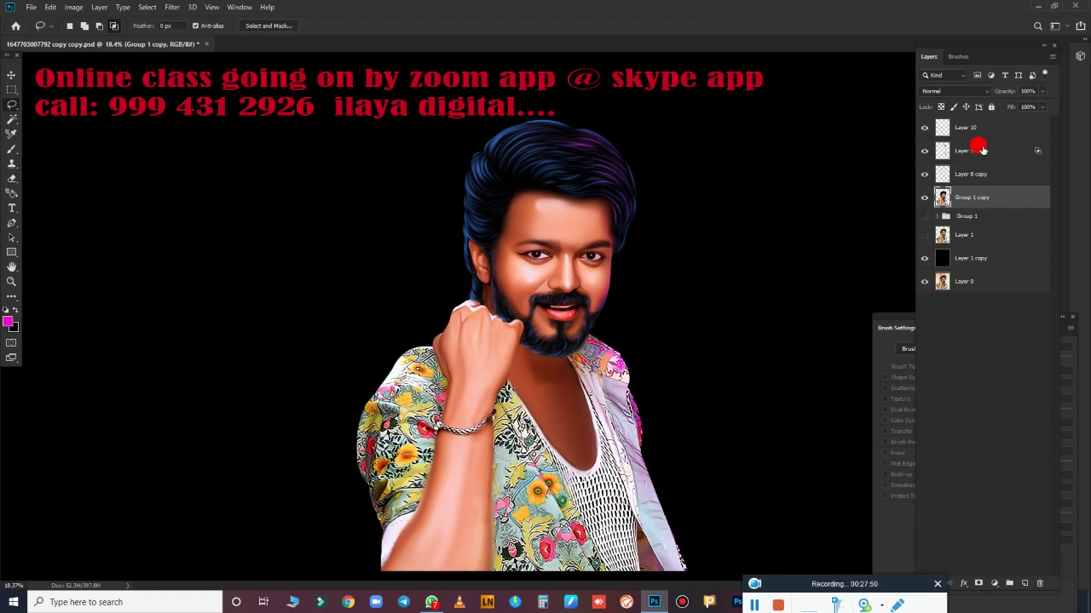
key(alt+bracketright)
key(alt+bracketright)
key(alt+bracketright)
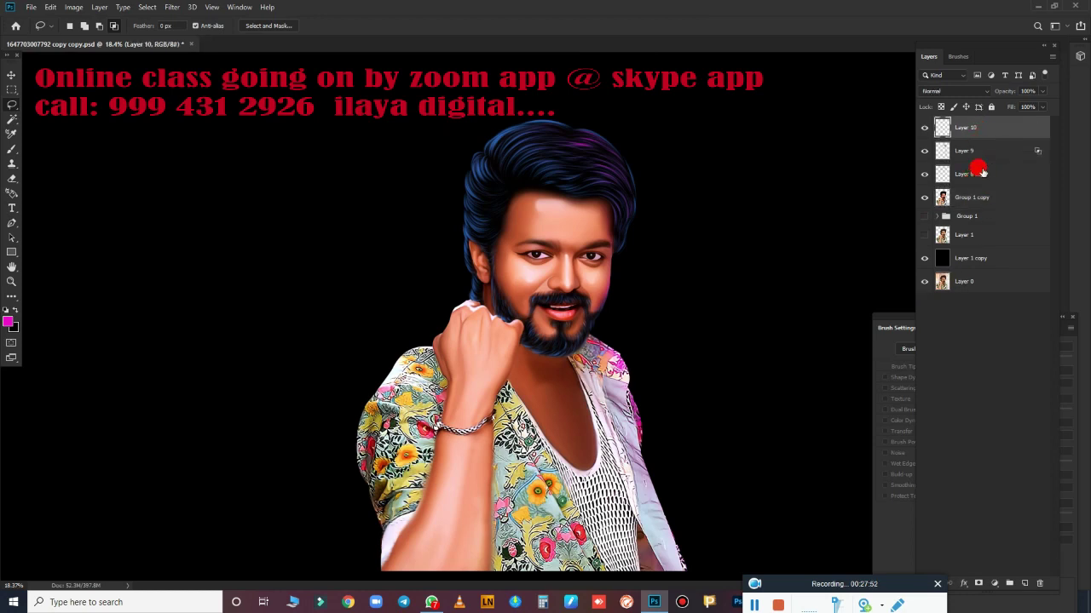
key(ctrl+s)
click(995, 198)
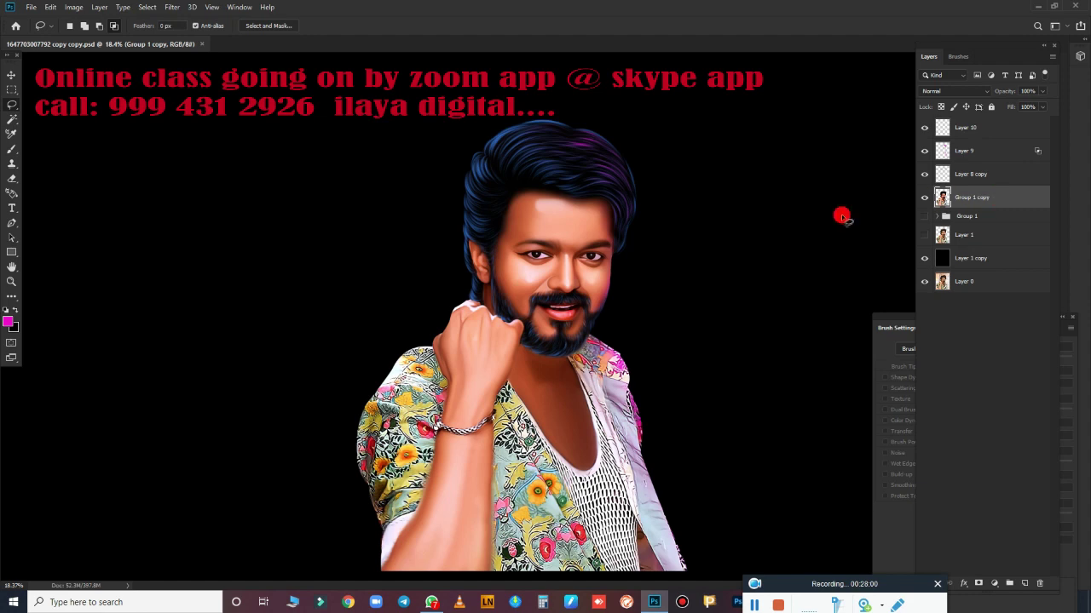
- Apply Curves to Group 1 copy: RGB black 14, white 253; Blue white 192, black 10
key(ctrl+m)
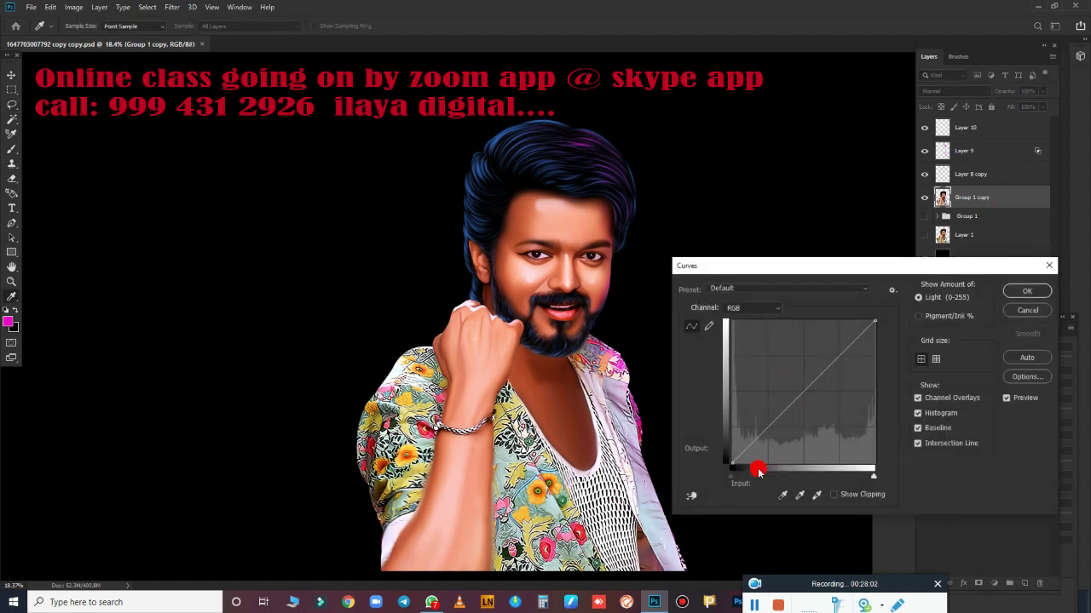
drag(733, 478, 743, 477)
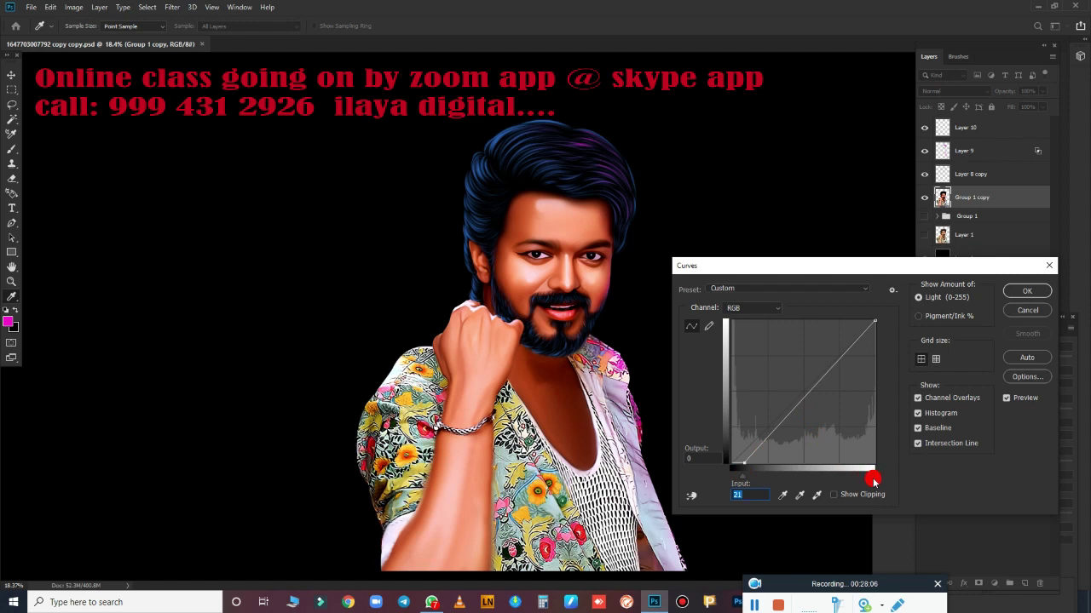
drag(873, 479, 860, 473)
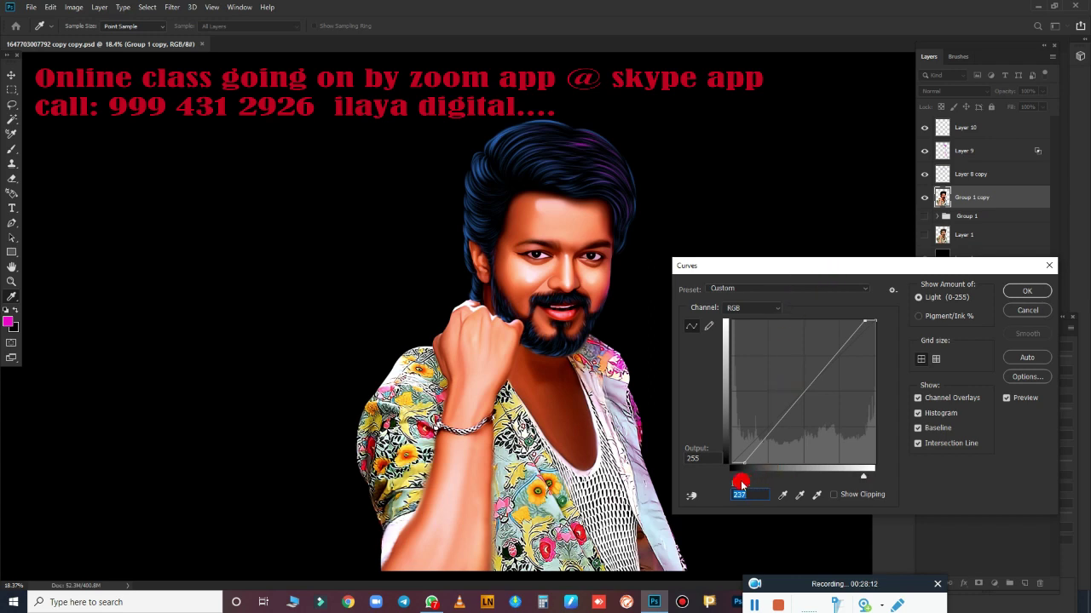
drag(733, 475, 738, 473)
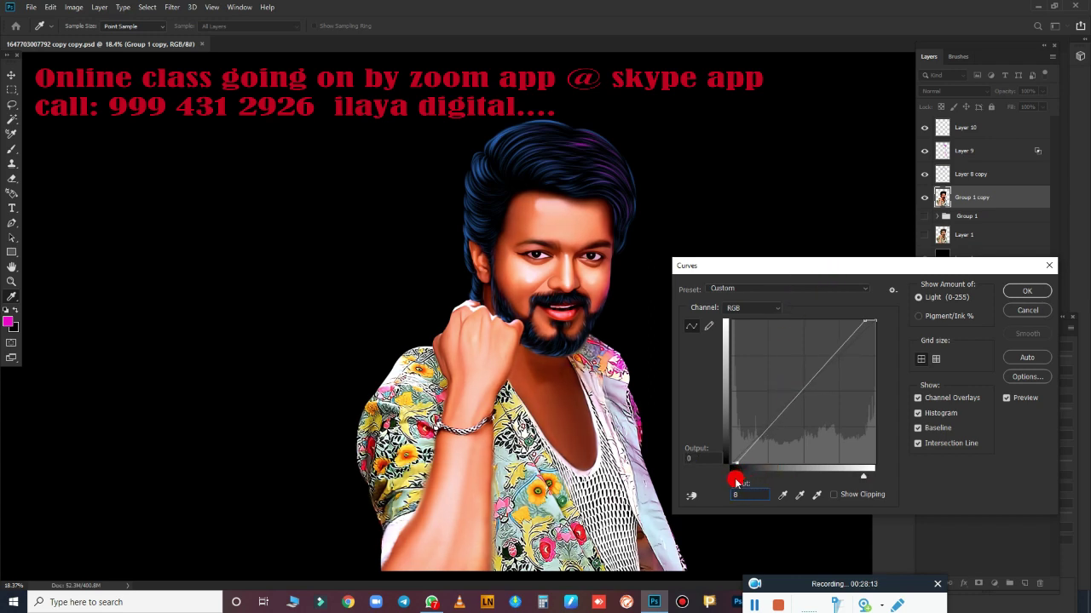
click(747, 312)
click(755, 350)
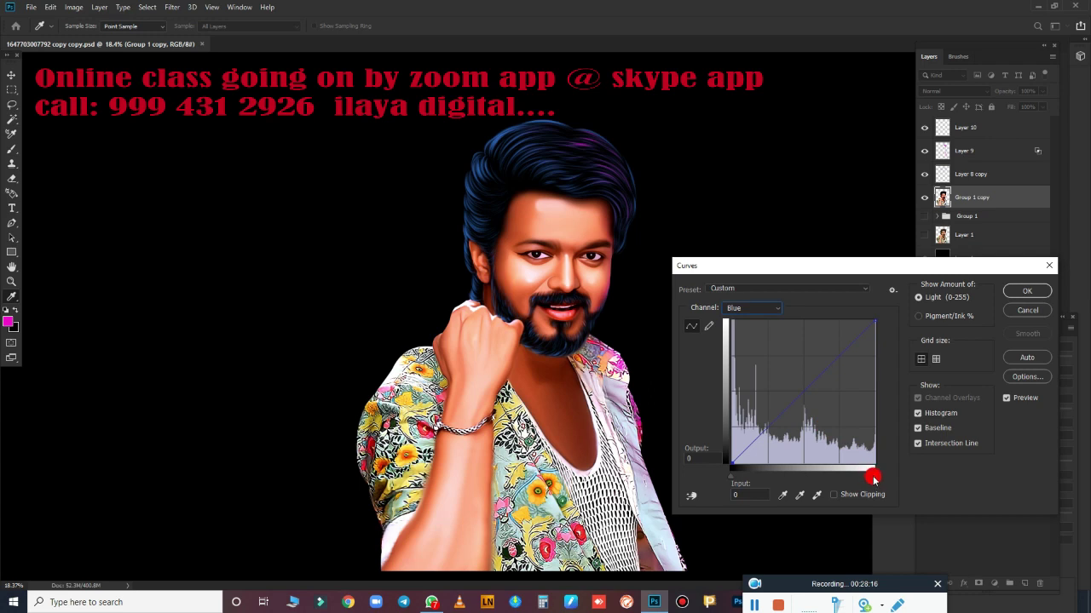
drag(872, 477, 839, 482)
drag(731, 474, 737, 477)
click(1027, 291)
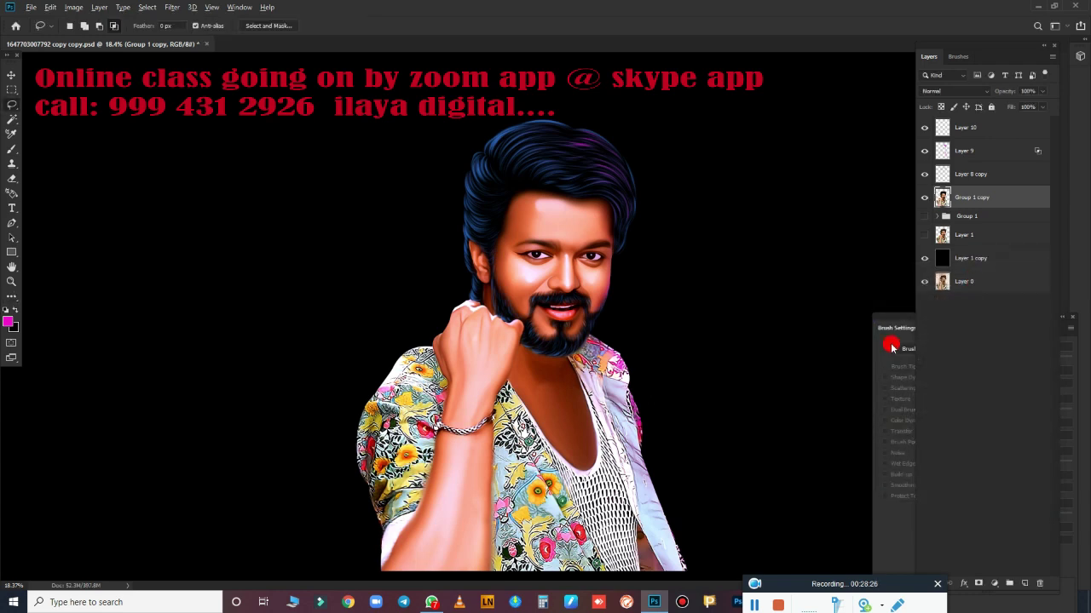
- Boost Group 1 copy's Vibrance to +67, leaving Saturation at 0
key(alt+i)
key(j)
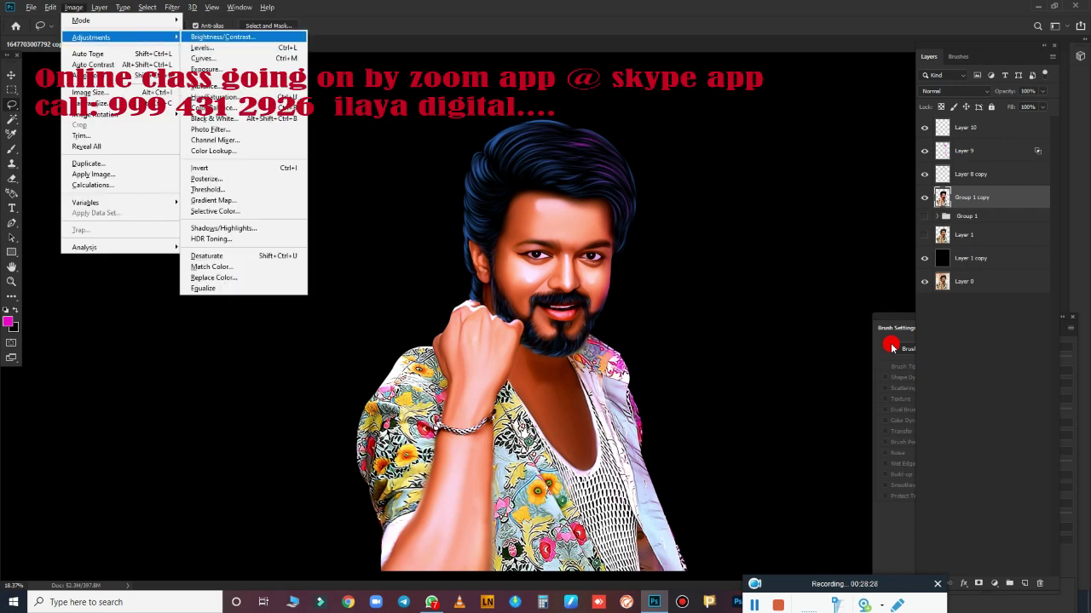
key(v)
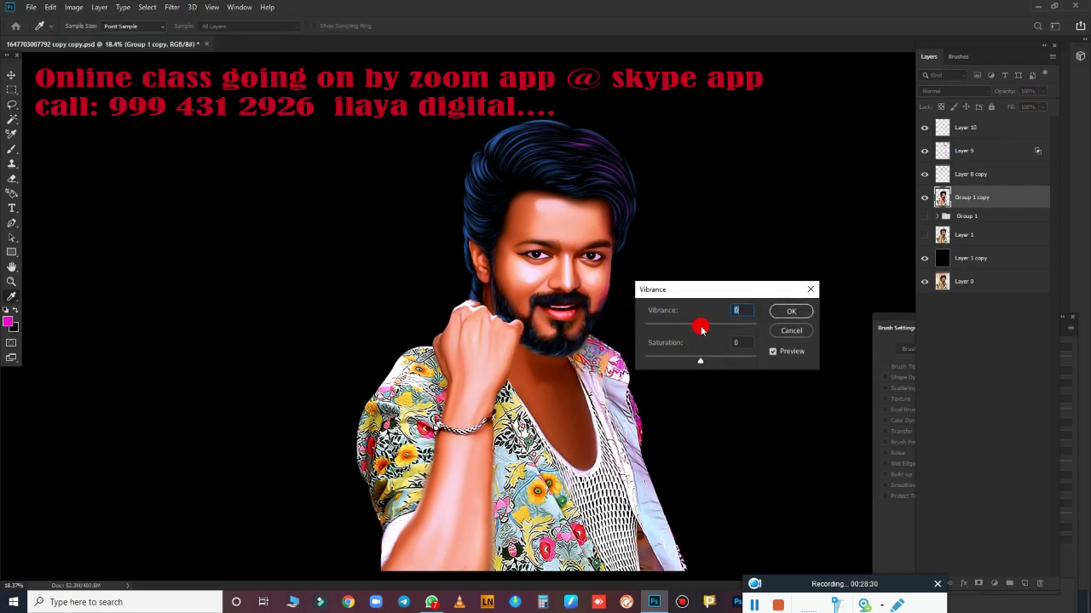
drag(700, 329, 730, 330)
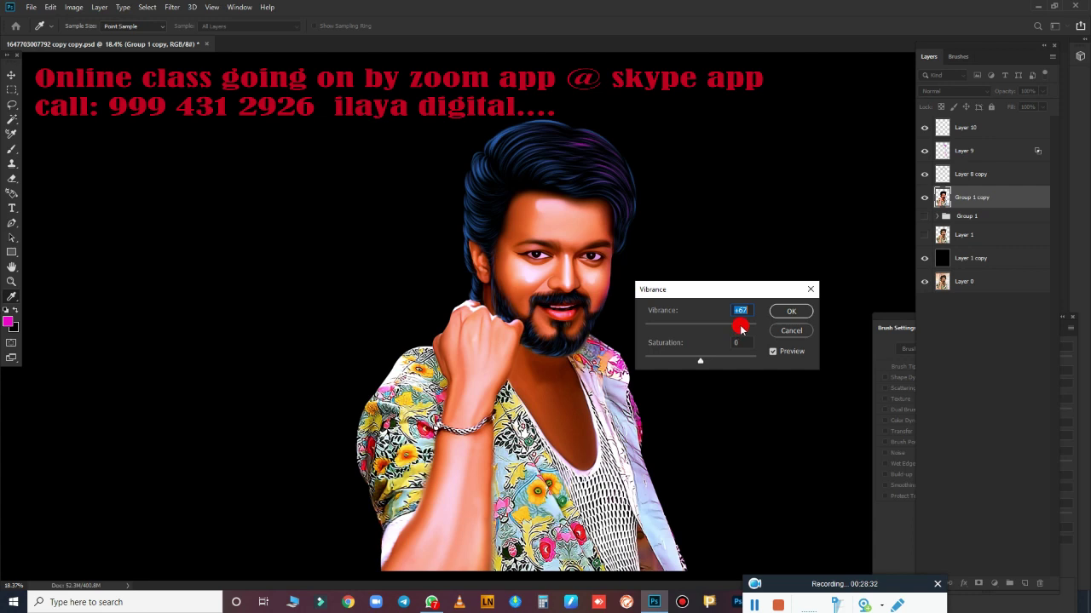
click(789, 312)
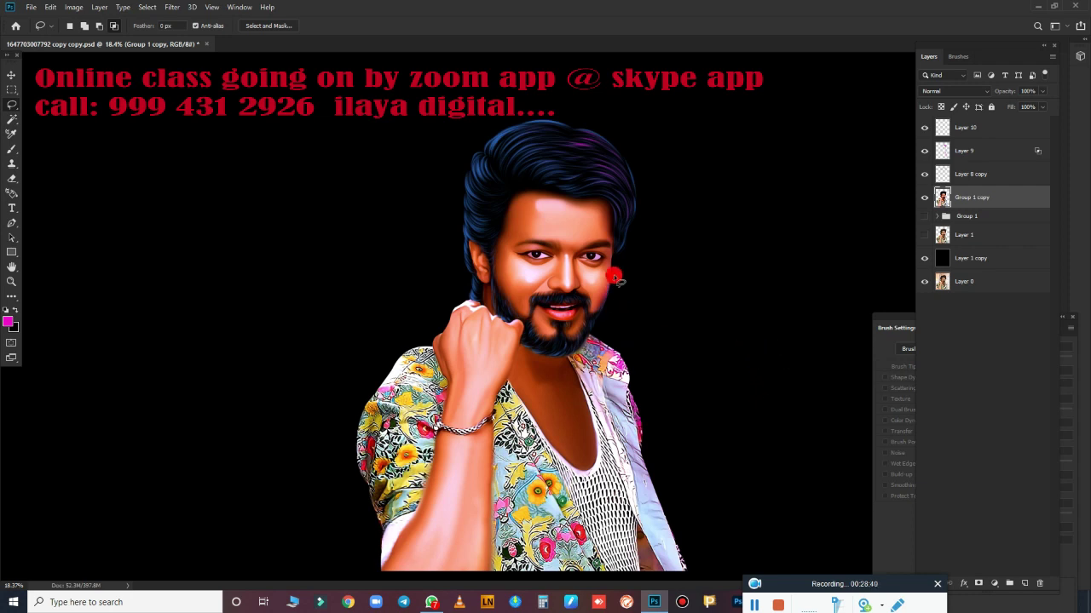
- Lasso the face's right side and hair, feather 100 px, shift hue to -35, deselect
mouse_move(581, 214)
mouse_down()
mouse_move(610, 431)
mouse_move(599, 260)
mouse_move(582, 213)
mouse_up()
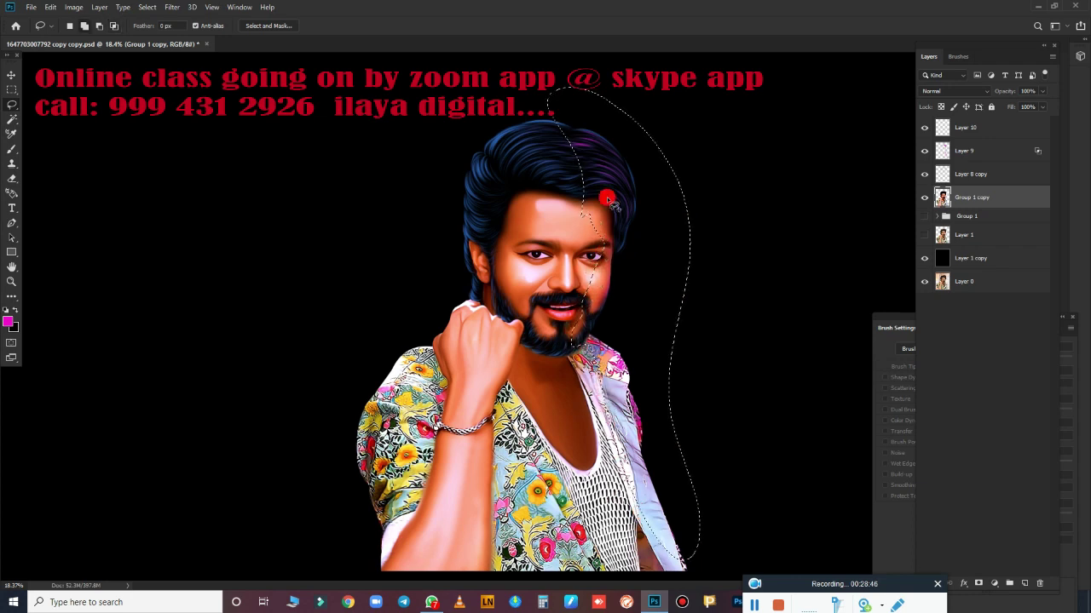
key(shift+F6)
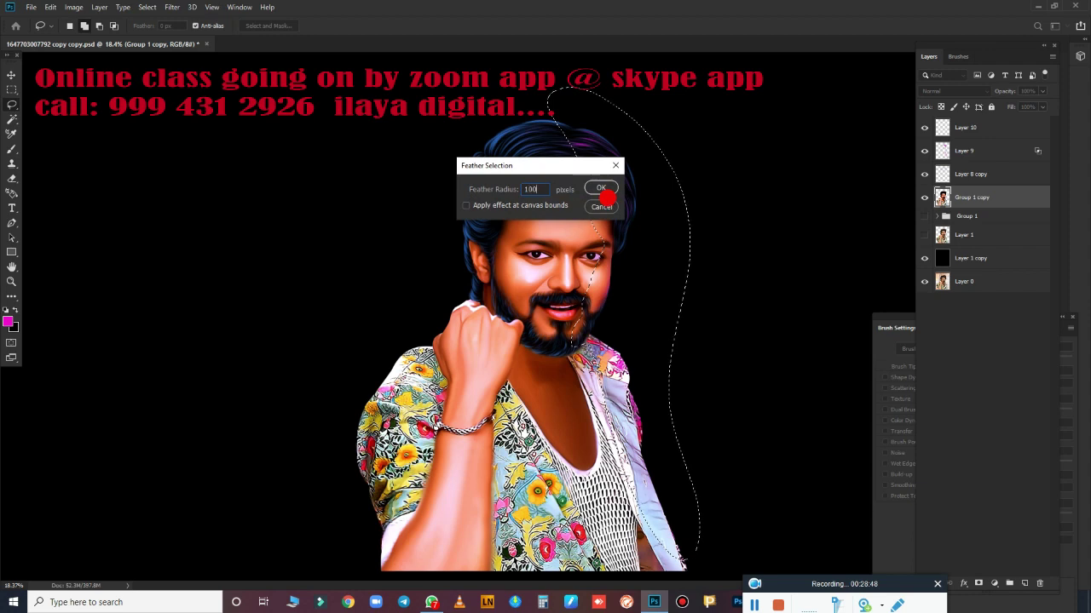
click(607, 199)
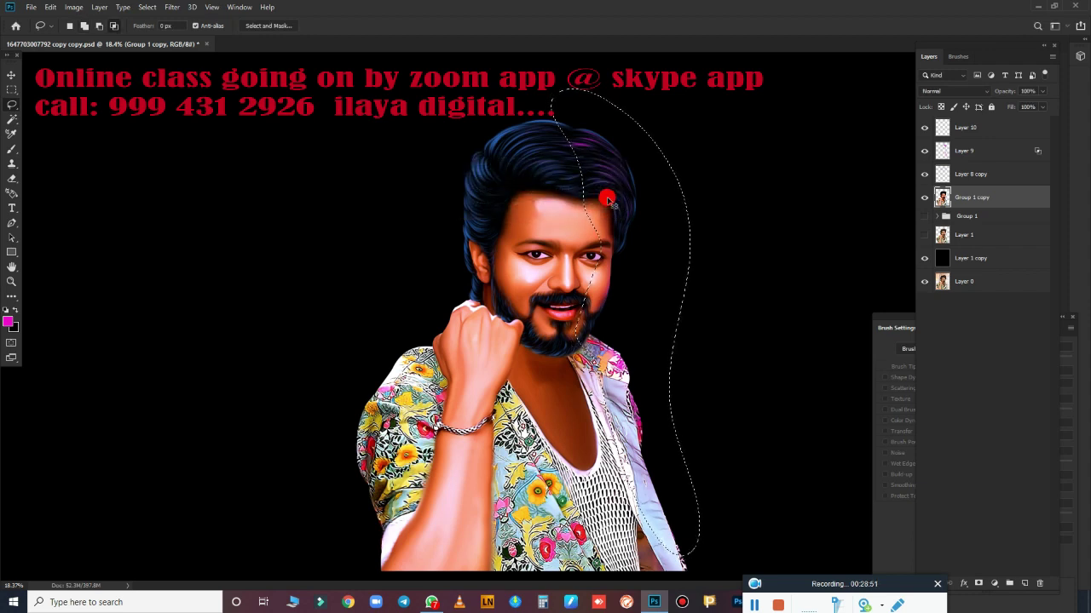
key(ctrl+u)
mouse_move(817, 284)
mouse_down()
mouse_move(872, 285)
mouse_move(797, 290)
mouse_up()
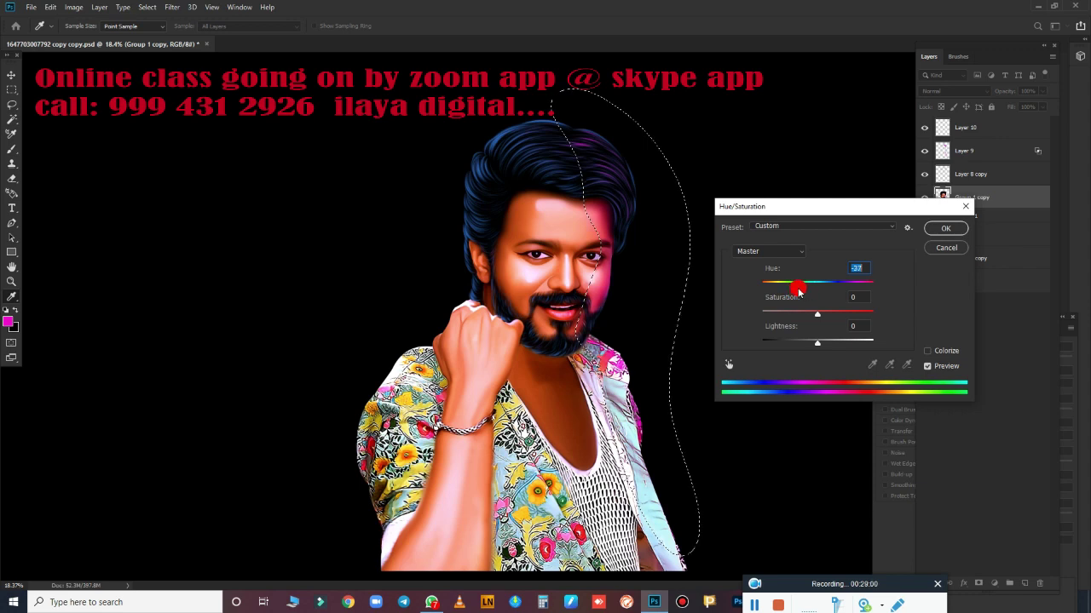
click(945, 229)
click(925, 280)
key(ctrl+d)
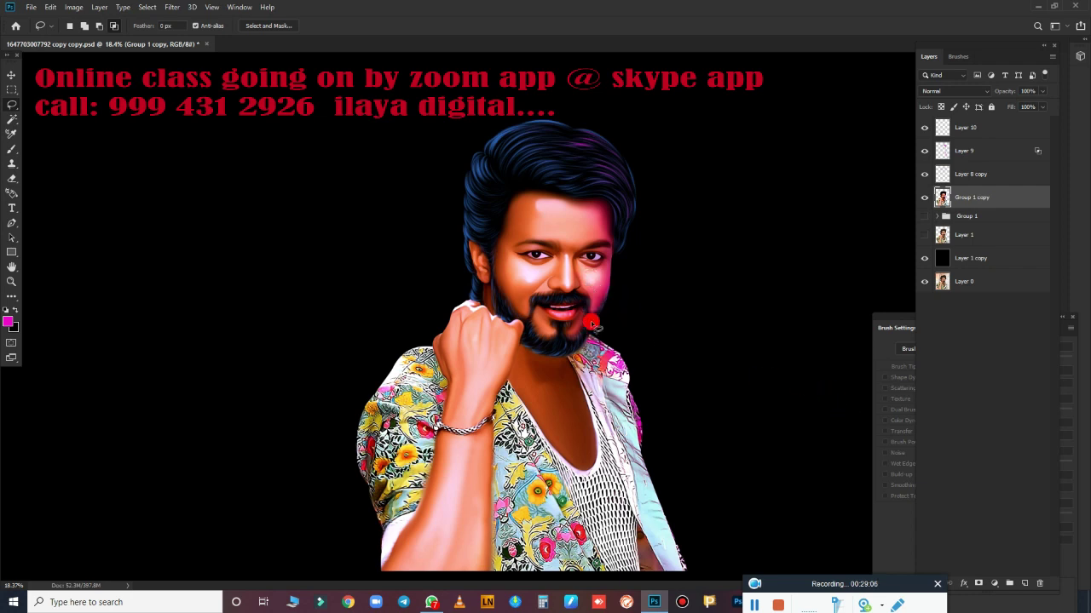
- Copy a 100 px-feathered lasso of the left face and fist to Layer 11, hue +5
mouse_move(559, 217)
mouse_down()
mouse_move(515, 103)
mouse_move(432, 276)
mouse_move(483, 558)
mouse_up()
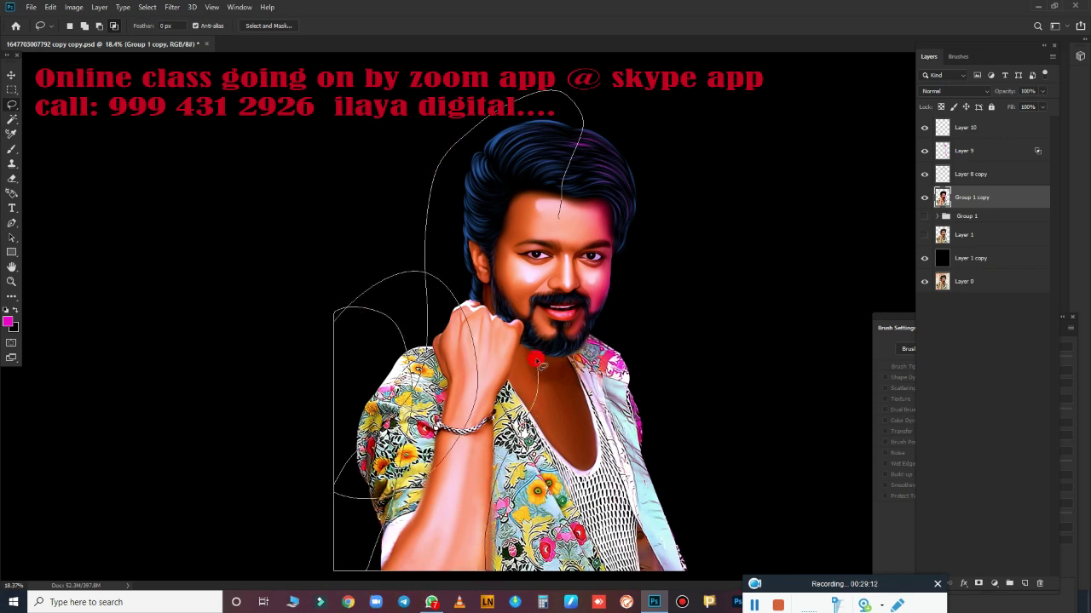
drag(537, 361, 582, 196)
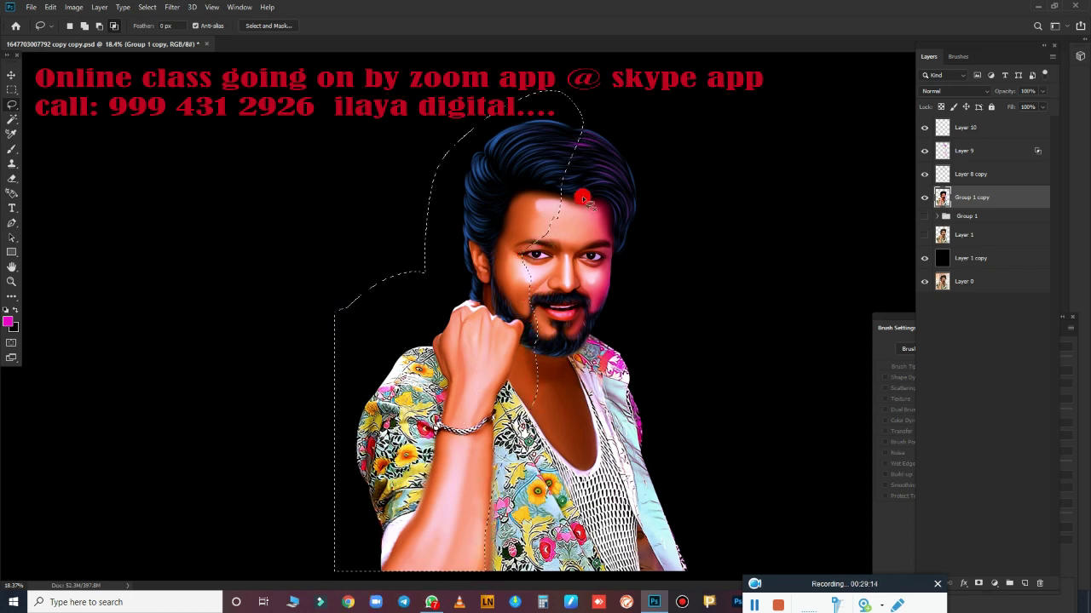
key(shift+F6)
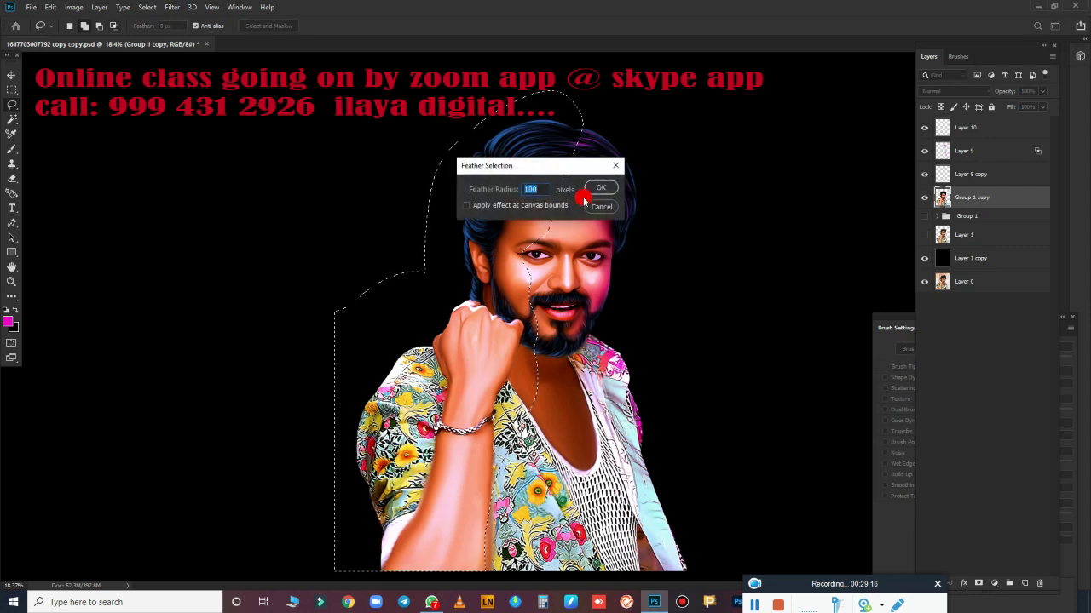
key(Return)
key(ctrl+j)
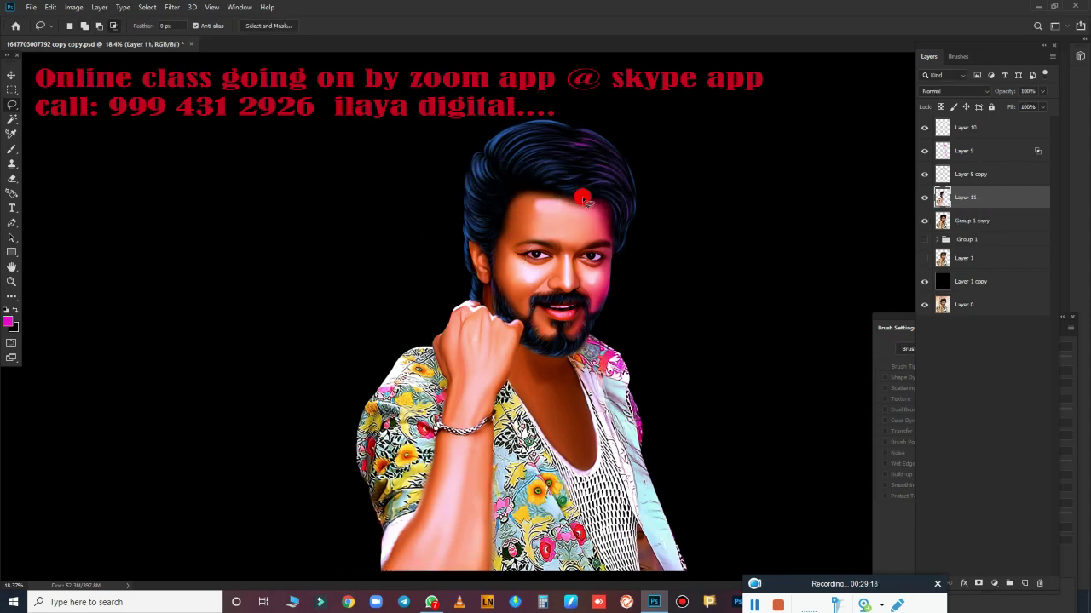
key(ctrl+u)
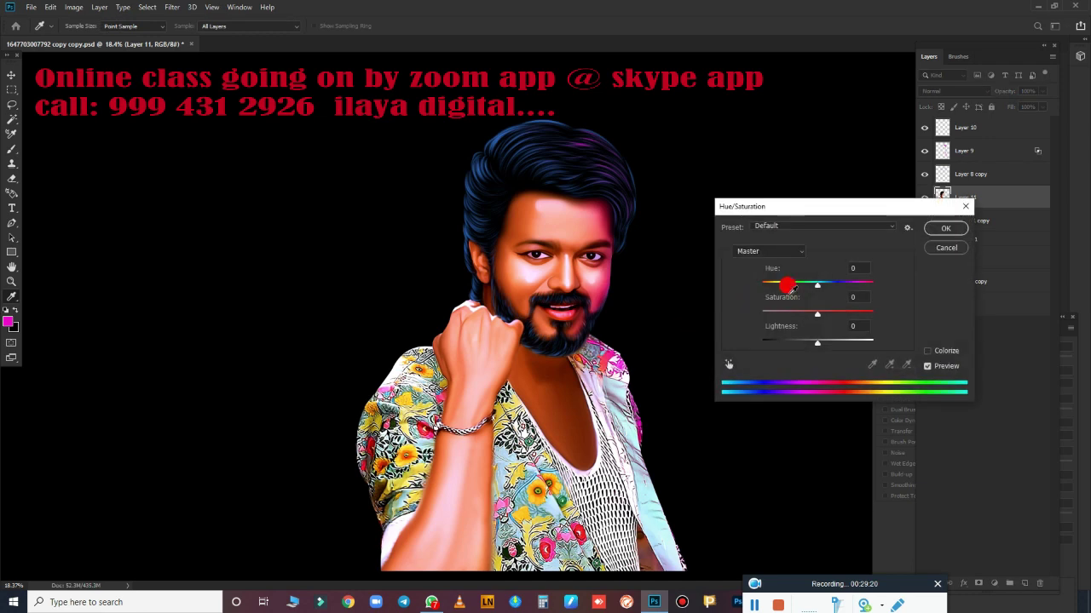
mouse_move(817, 291)
mouse_down()
mouse_move(756, 293)
mouse_move(832, 291)
mouse_move(822, 295)
mouse_up()
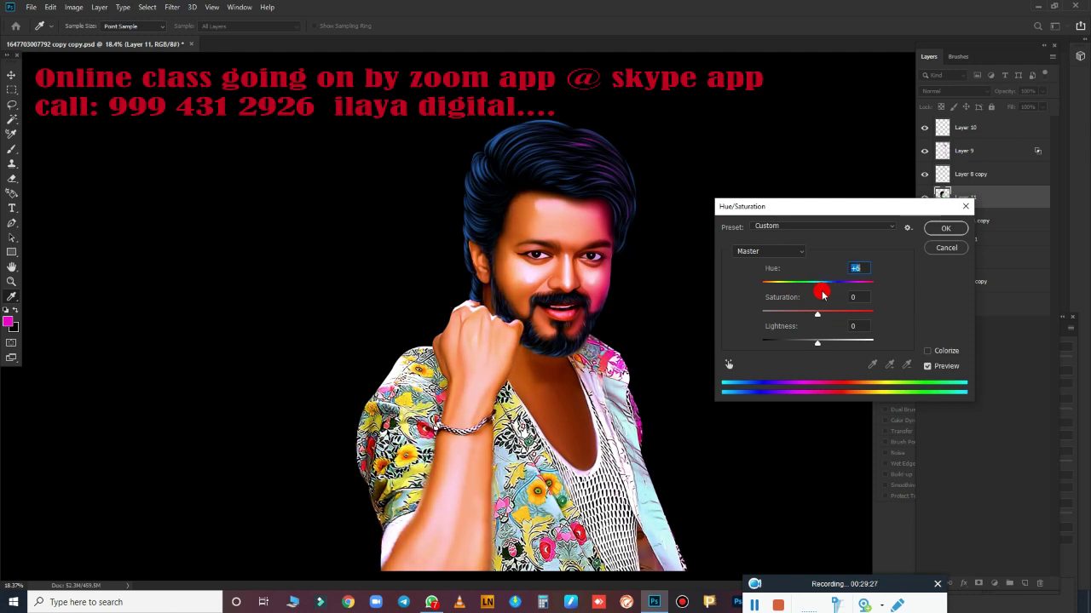
click(946, 230)
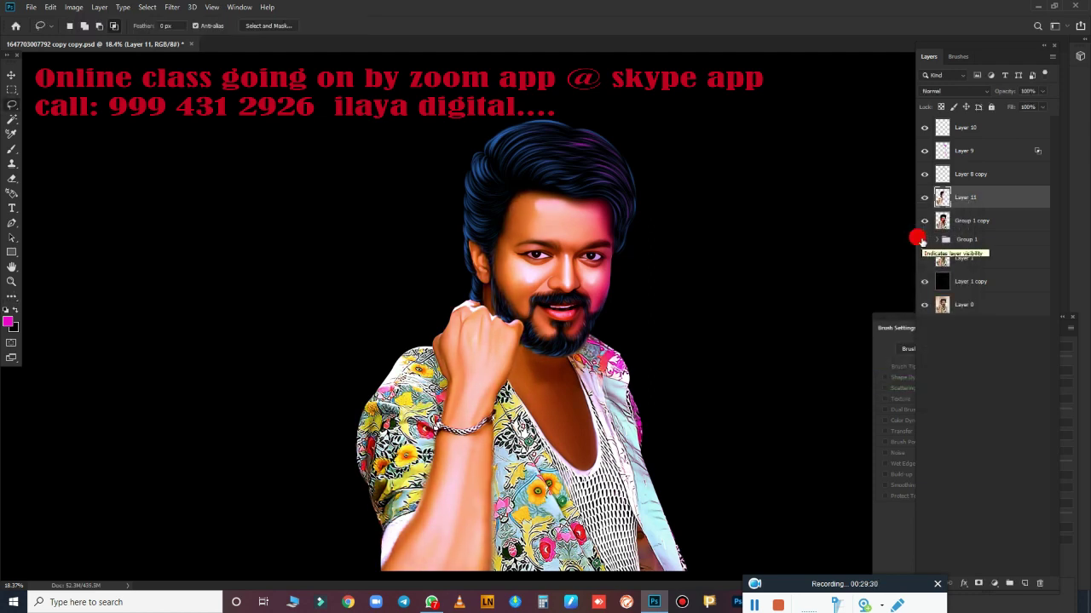
- Delete the Group 1 copy layer and select Layer 8 copy
click(989, 221)
key(Delete)
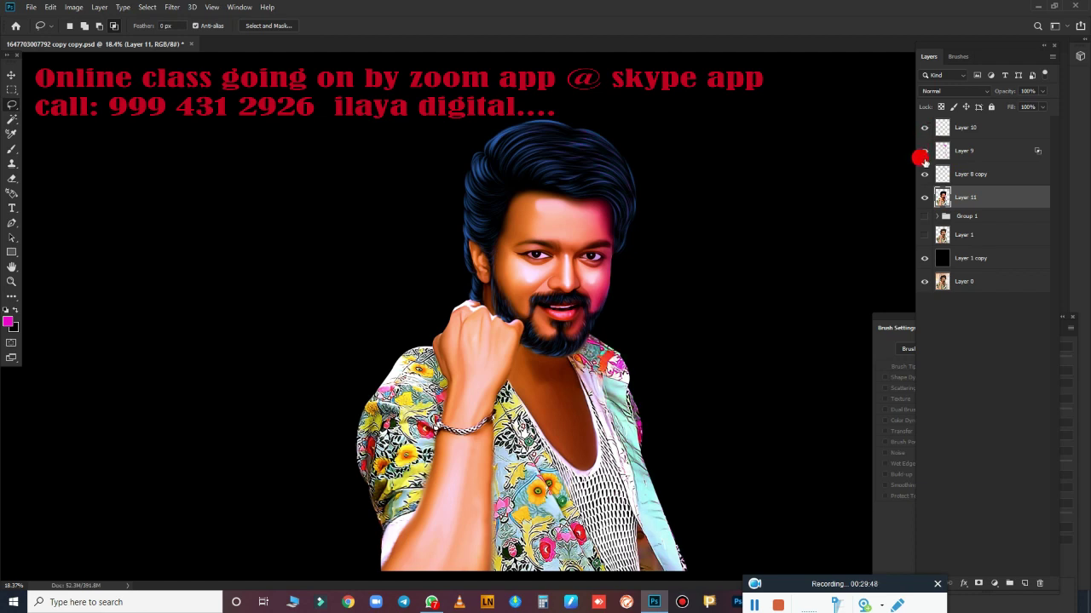
click(925, 173)
click(988, 174)
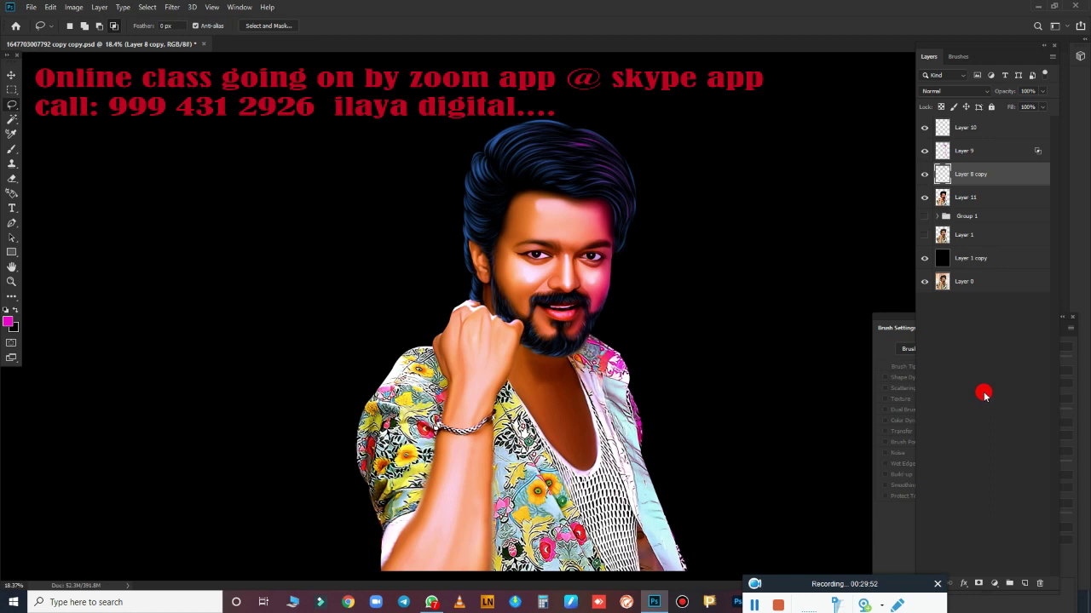
- Shift Layer 8 copy's Hue to about -8 so the hair turns deep blue
key(ctrl+u)
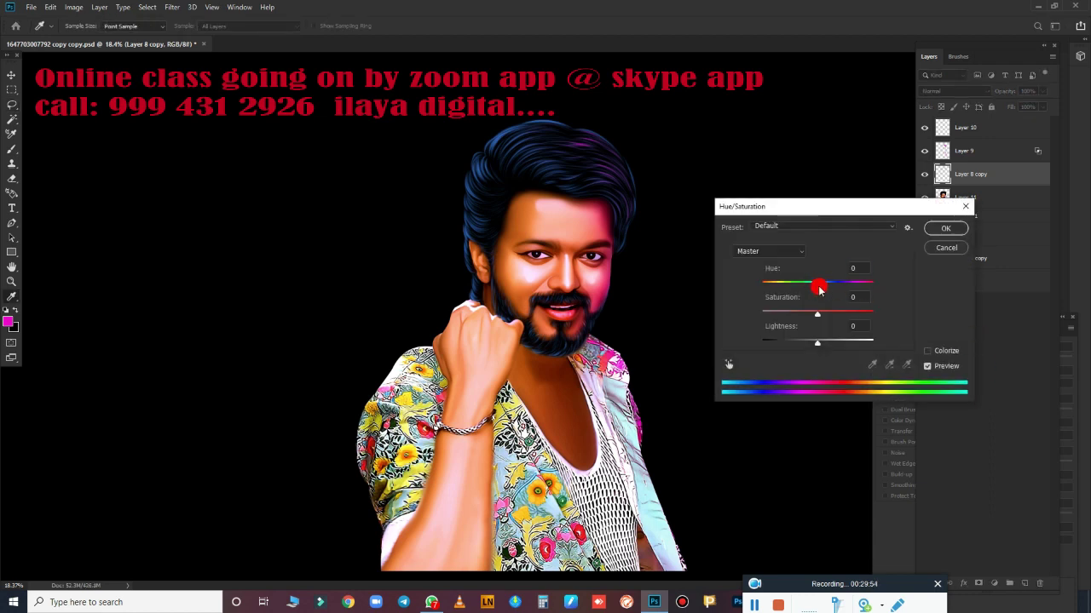
drag(819, 289, 867, 299)
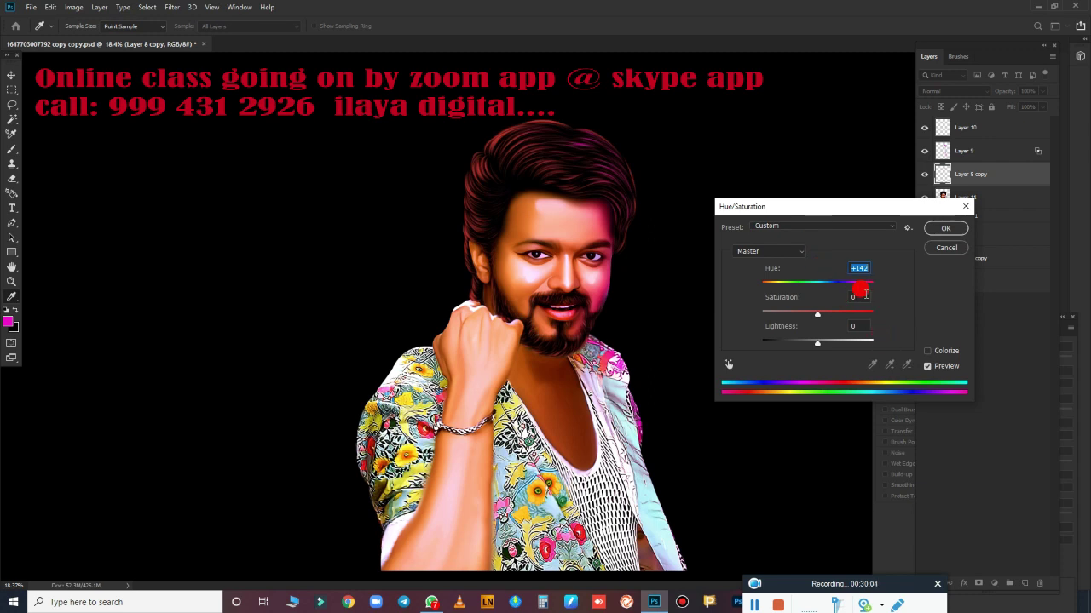
drag(866, 286, 874, 285)
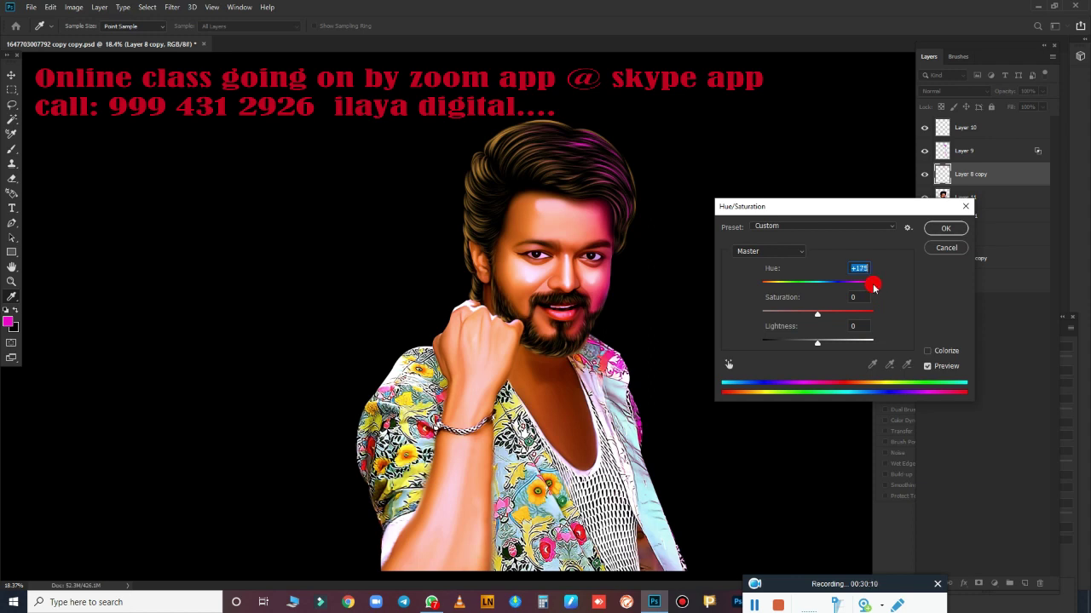
key(Down)
key(Down)
key(Down)
drag(883, 291, 820, 289)
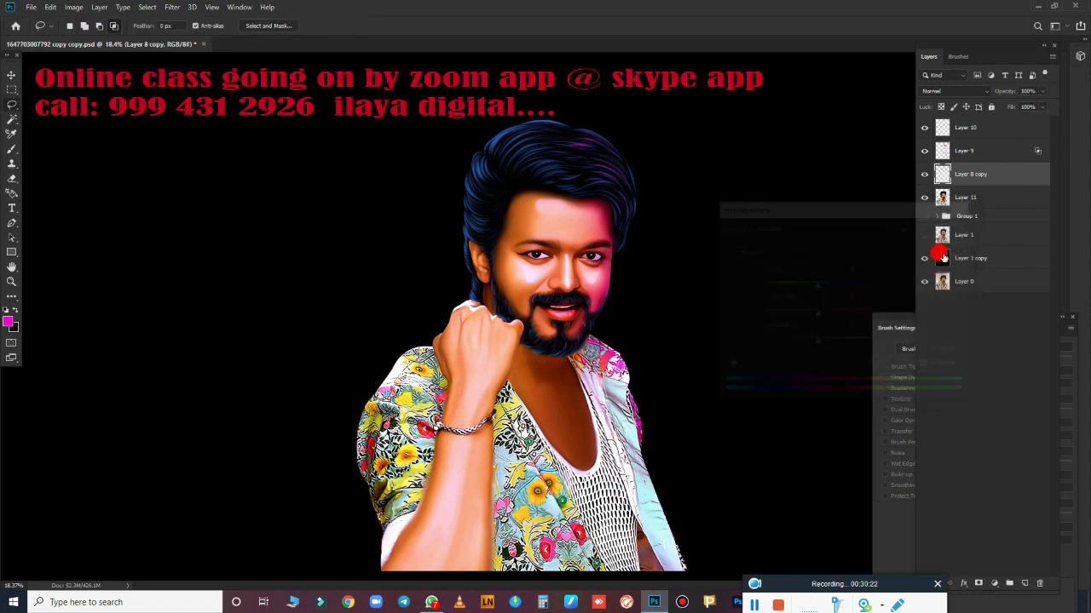
- Apply the pending blue hue change and loosely lasso the top of the hair
click(947, 228)
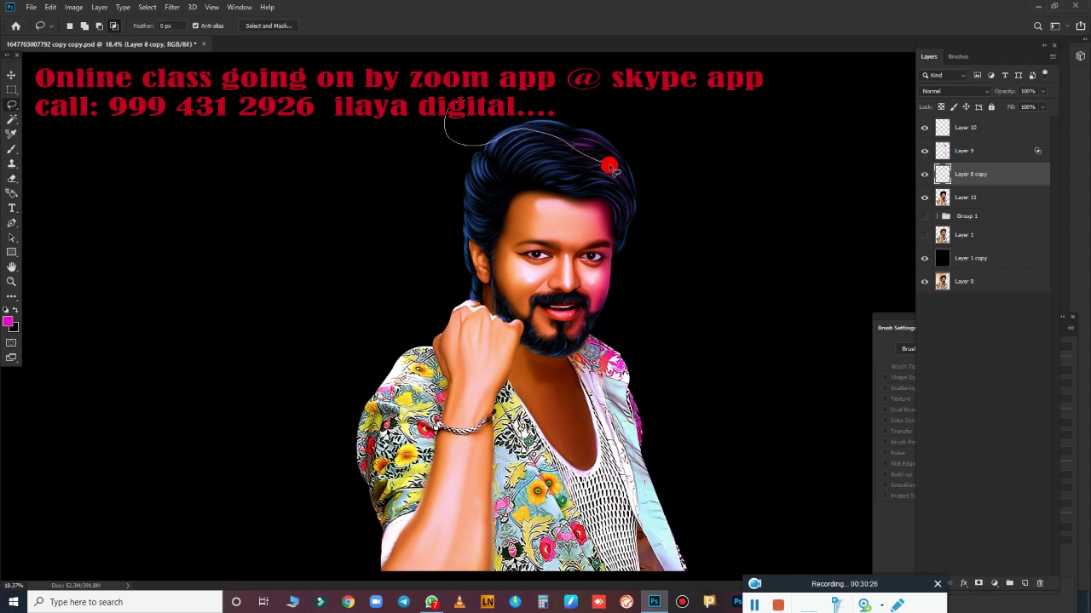
drag(610, 166, 597, 67)
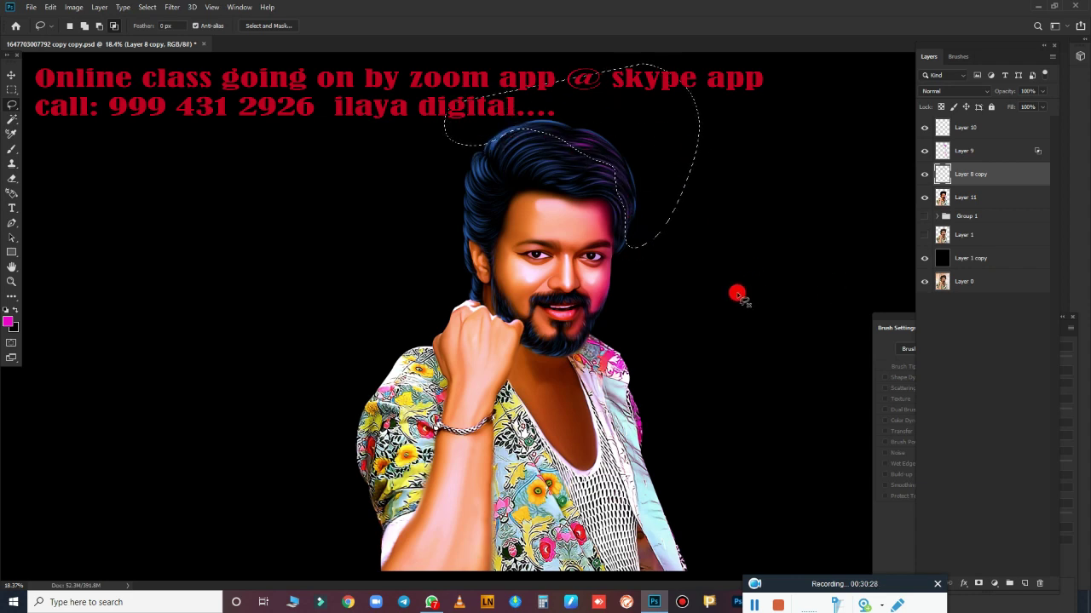
key(ctrl+u)
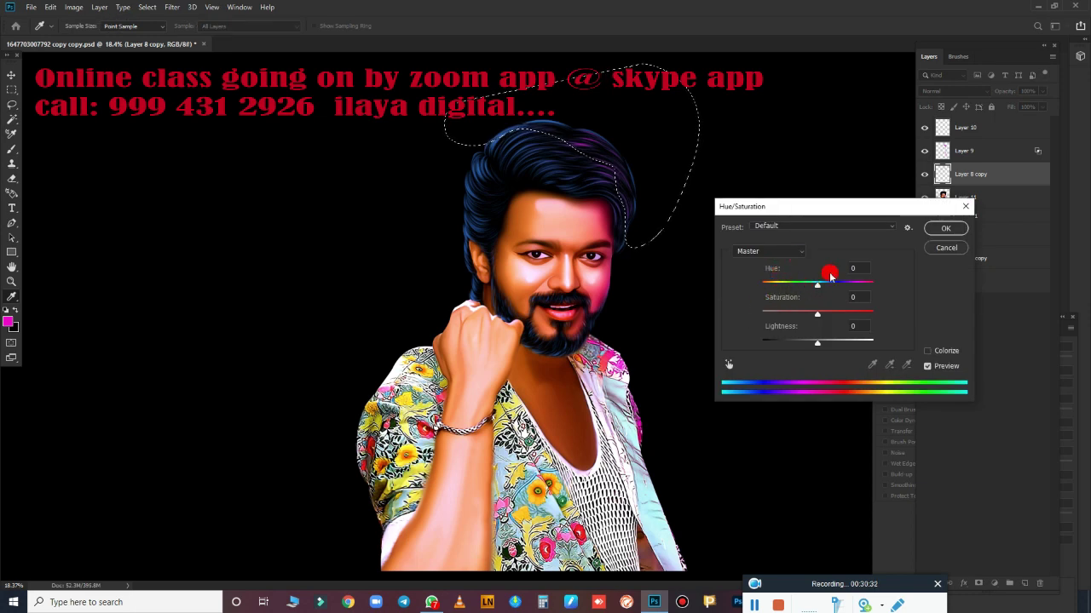
click(934, 250)
- Feather the hair selection 50 px, shift its hue to +150 pink, and deselect
key(shift+F6)
text(50)
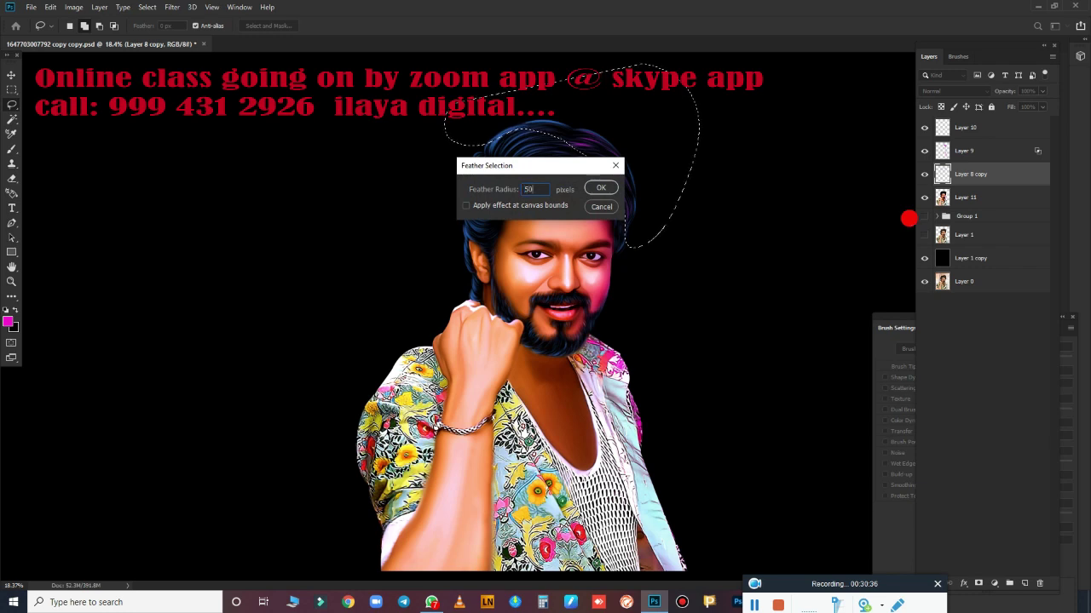
key(Return)
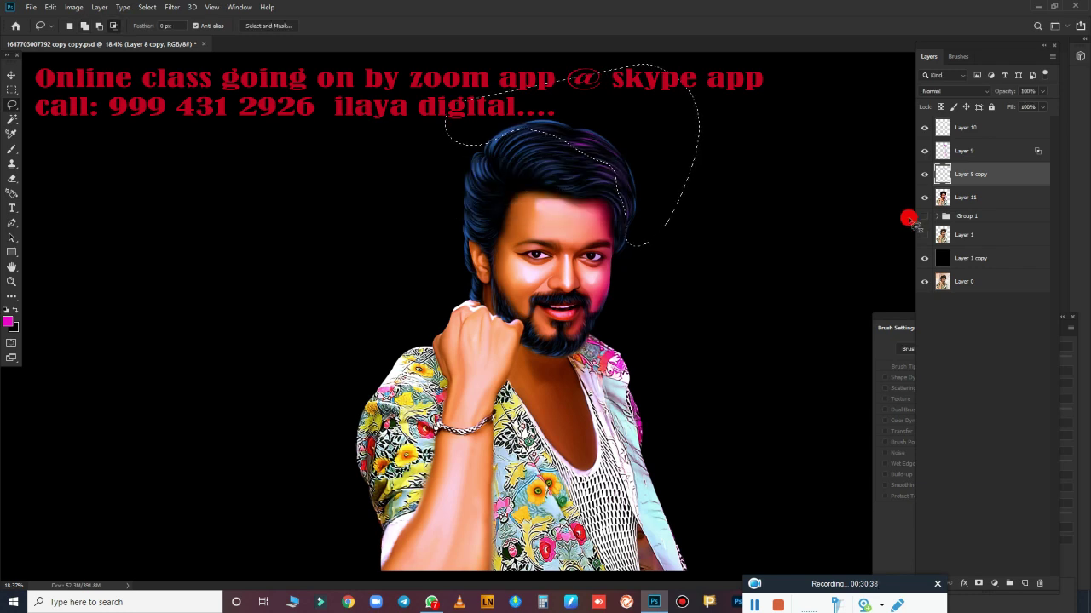
key(ctrl+u)
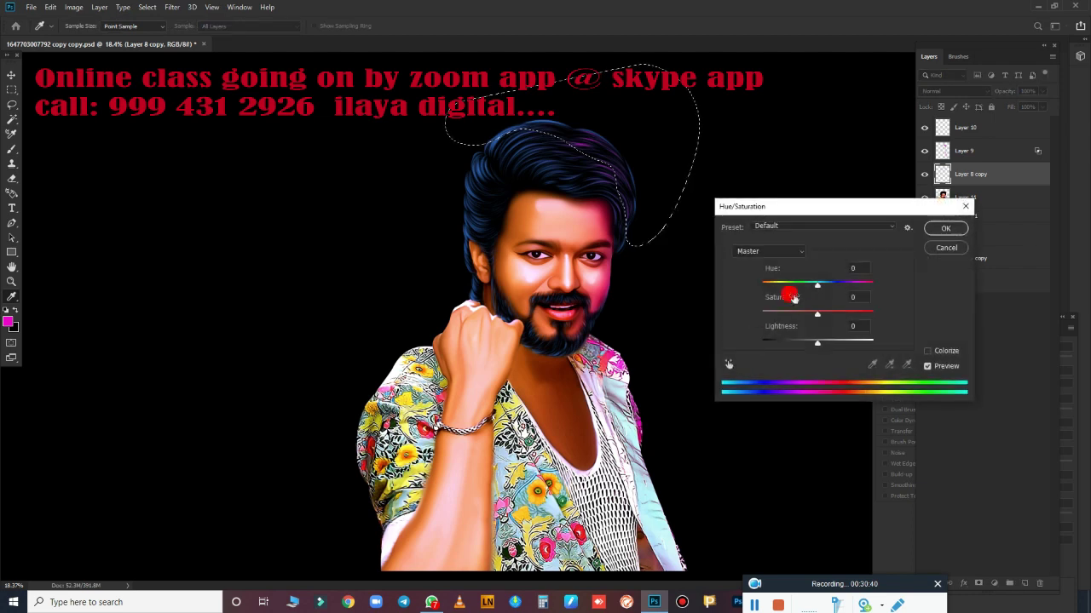
drag(821, 288, 879, 293)
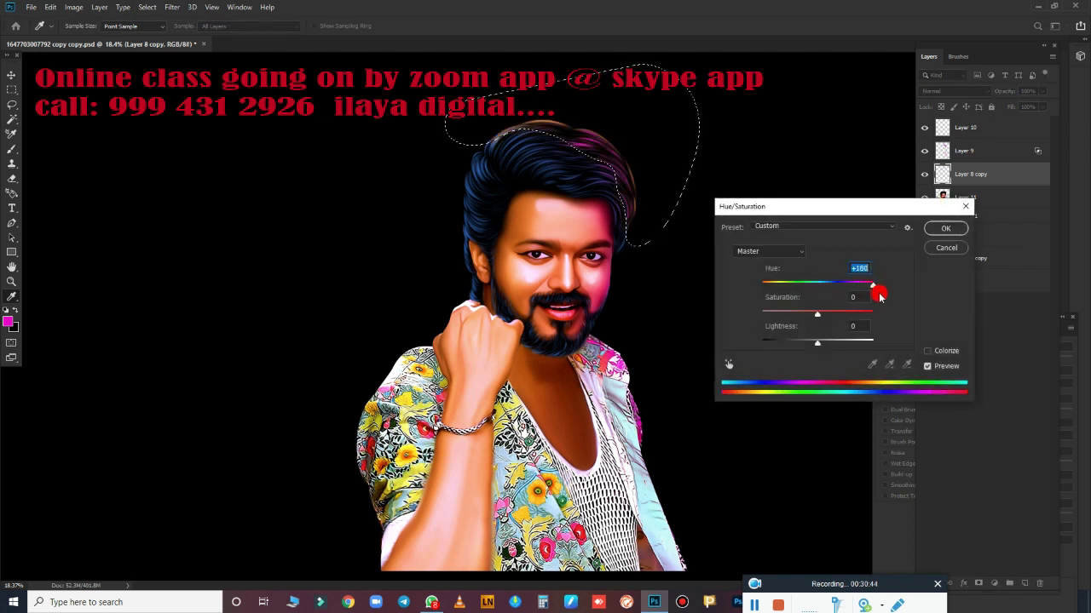
drag(876, 295, 868, 296)
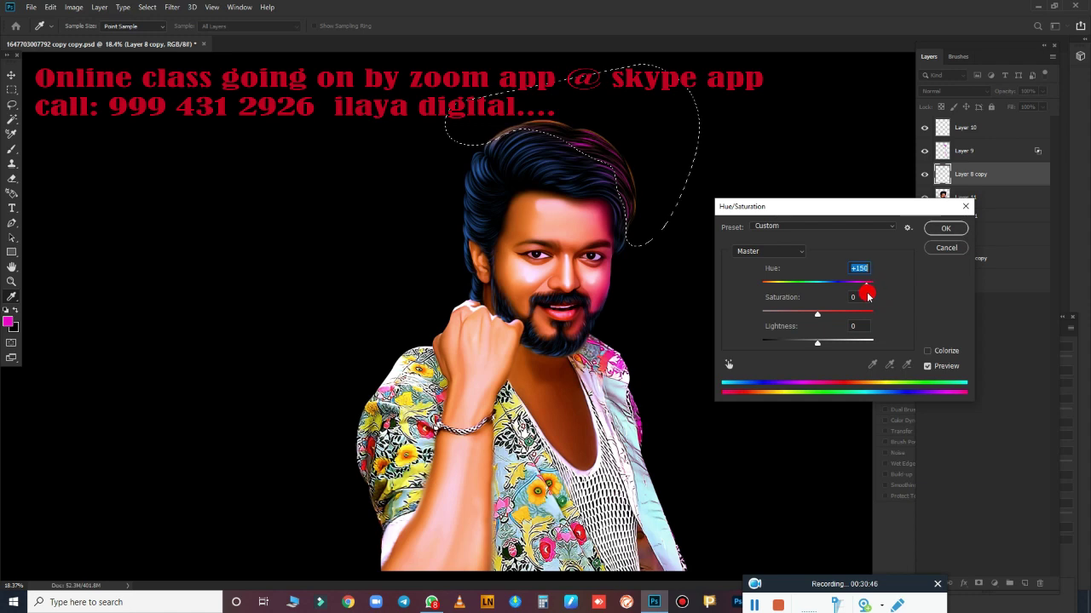
click(944, 229)
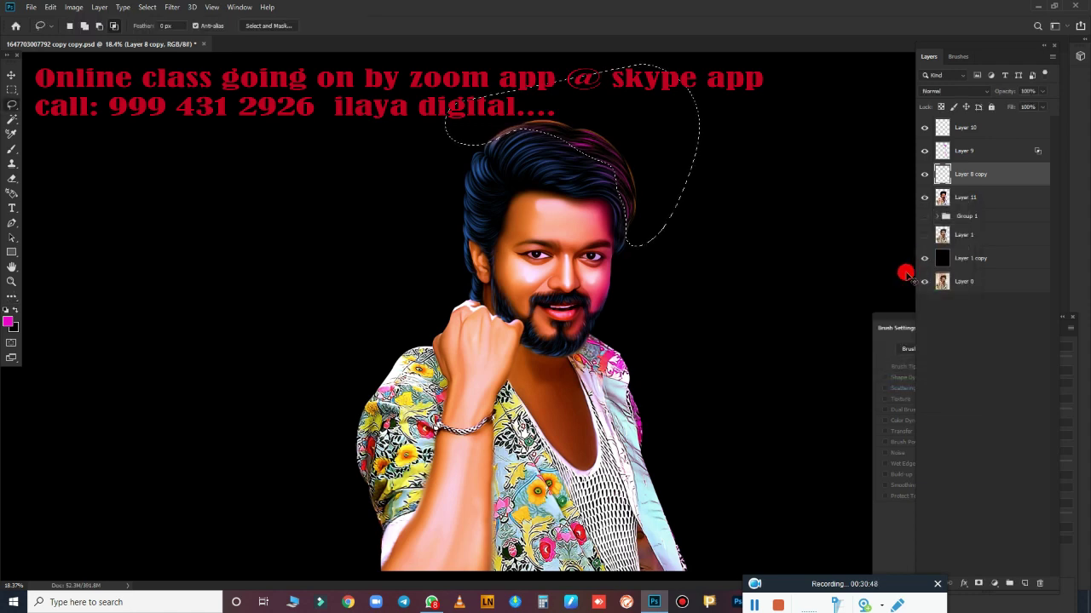
key(ctrl+d)
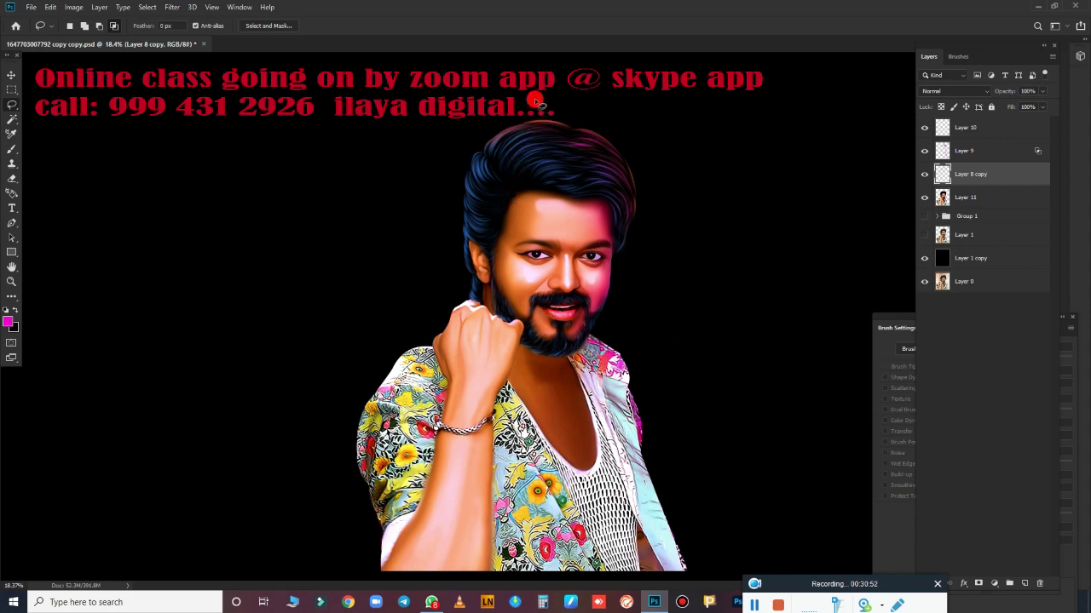
- Lasso the left hair, feather it 50 px, shift hue to -44 toward teal, then deselect
mouse_move(534, 101)
mouse_down()
mouse_move(430, 290)
mouse_move(480, 293)
mouse_move(541, 92)
mouse_up()
key(shift+F6)
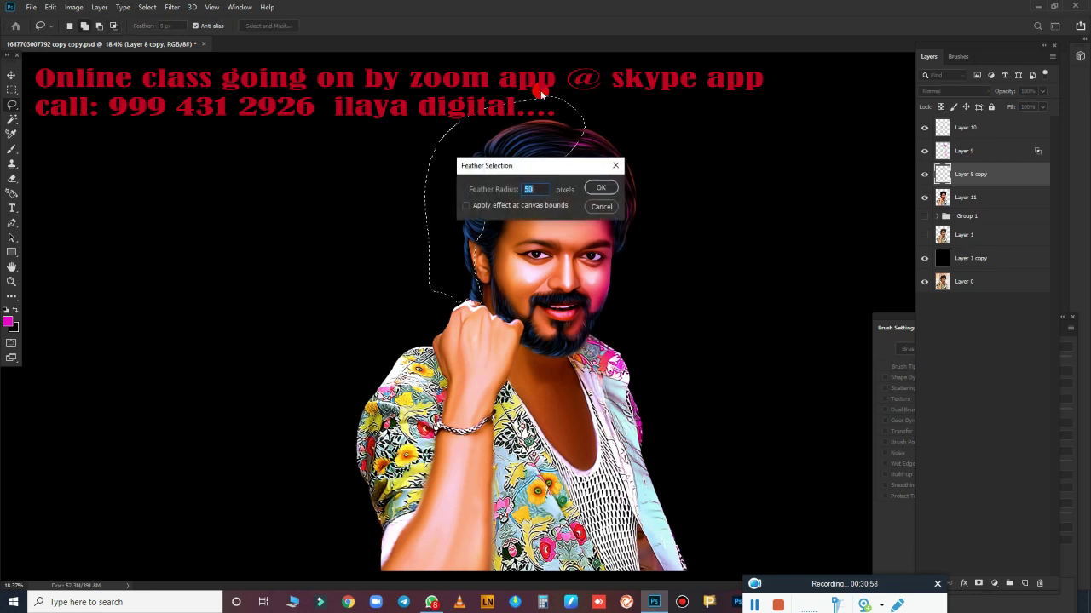
key(Return)
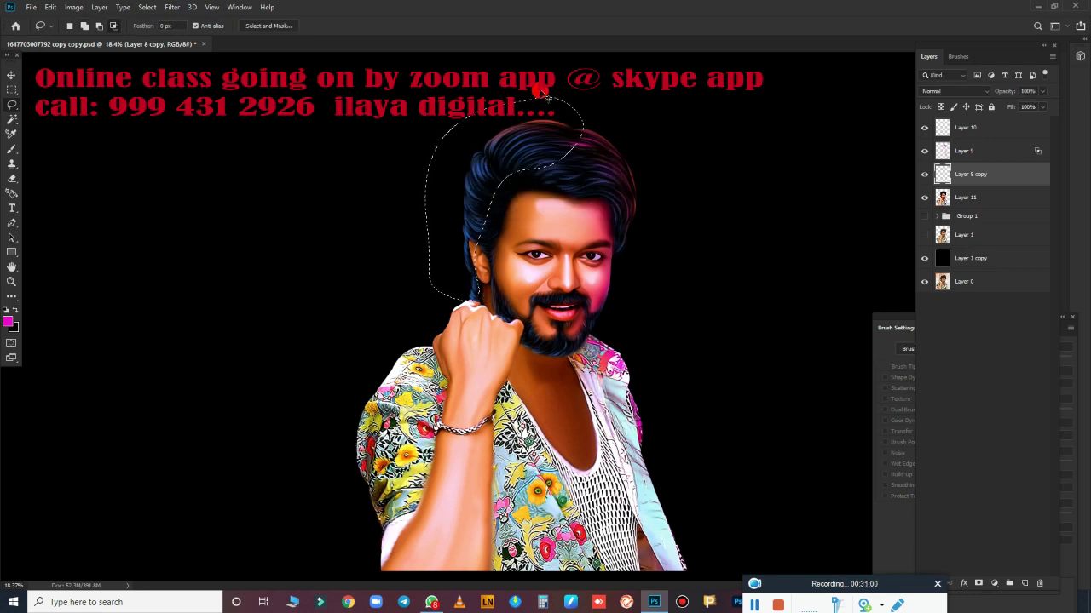
key(ctrl+u)
mouse_move(817, 282)
mouse_down()
mouse_move(783, 288)
mouse_move(808, 292)
mouse_up()
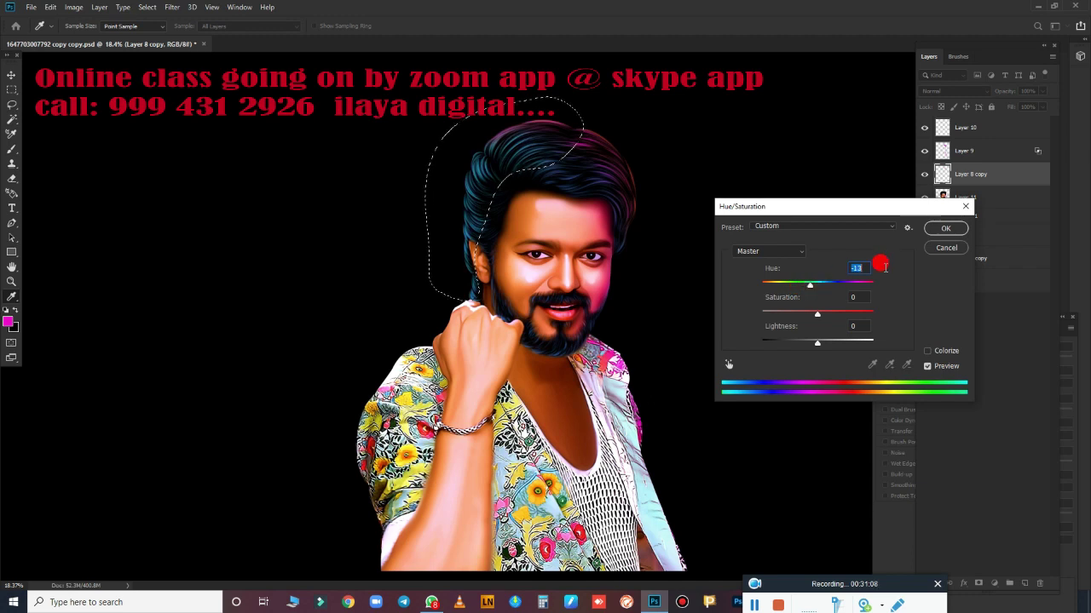
click(947, 229)
key(ctrl+d)
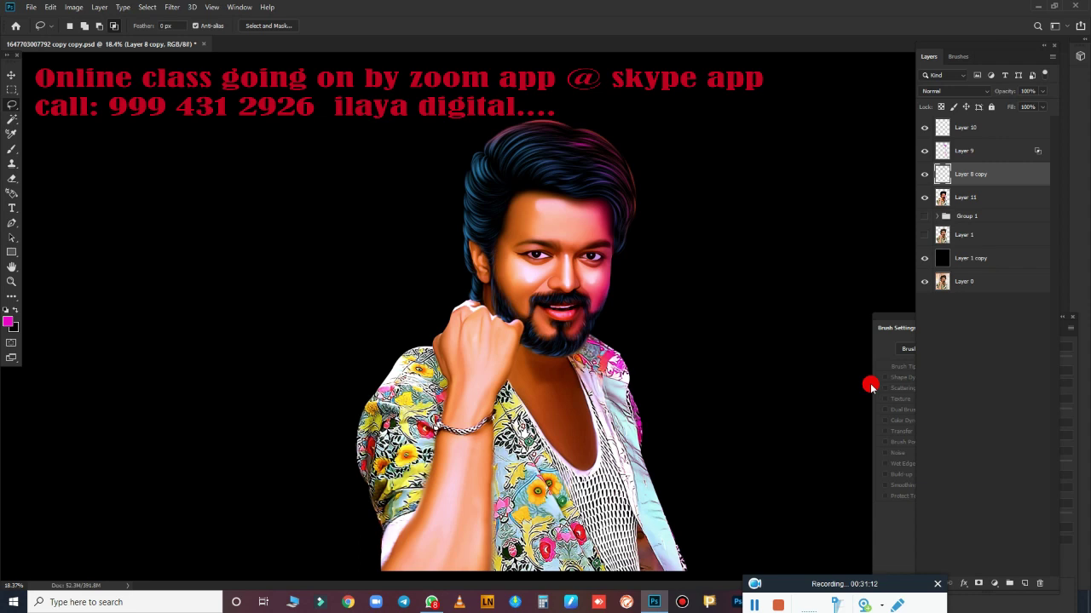
- Create Layer 12 above Layer 10, then move it below Layer 8 copy
scroll(641, 268, up, 3)
scroll(672, 360, up, 3)
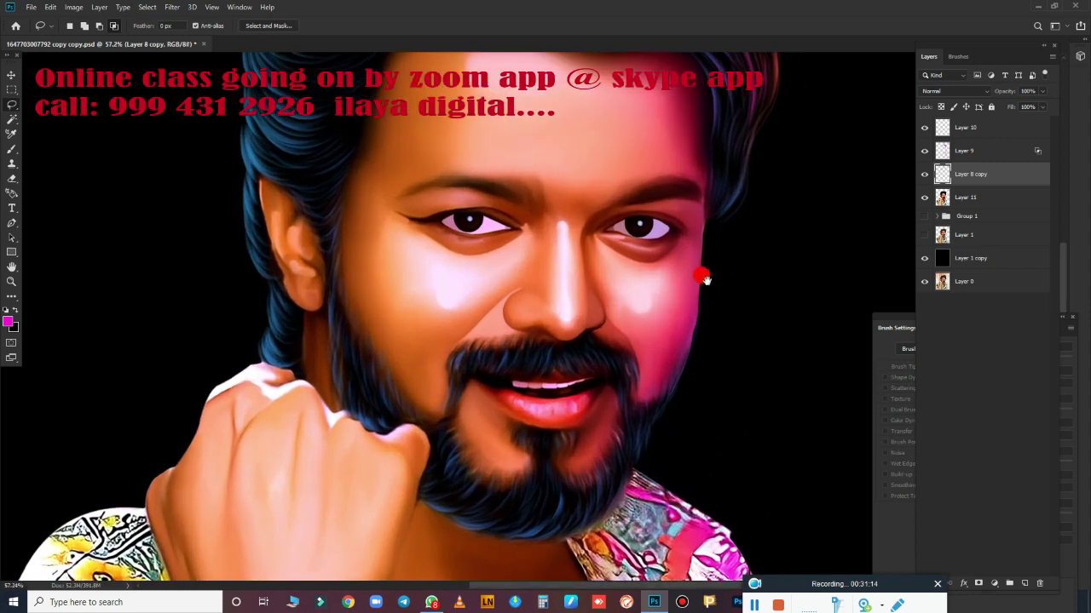
mouse_move(704, 277)
mouse_down()
mouse_move(682, 397)
mouse_move(648, 421)
mouse_up()
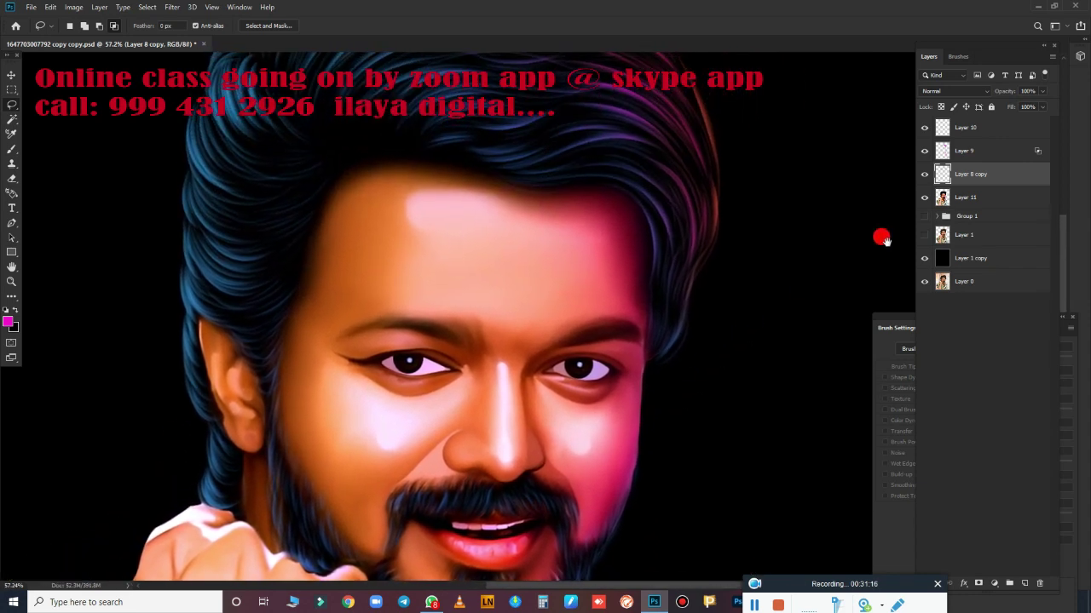
click(998, 131)
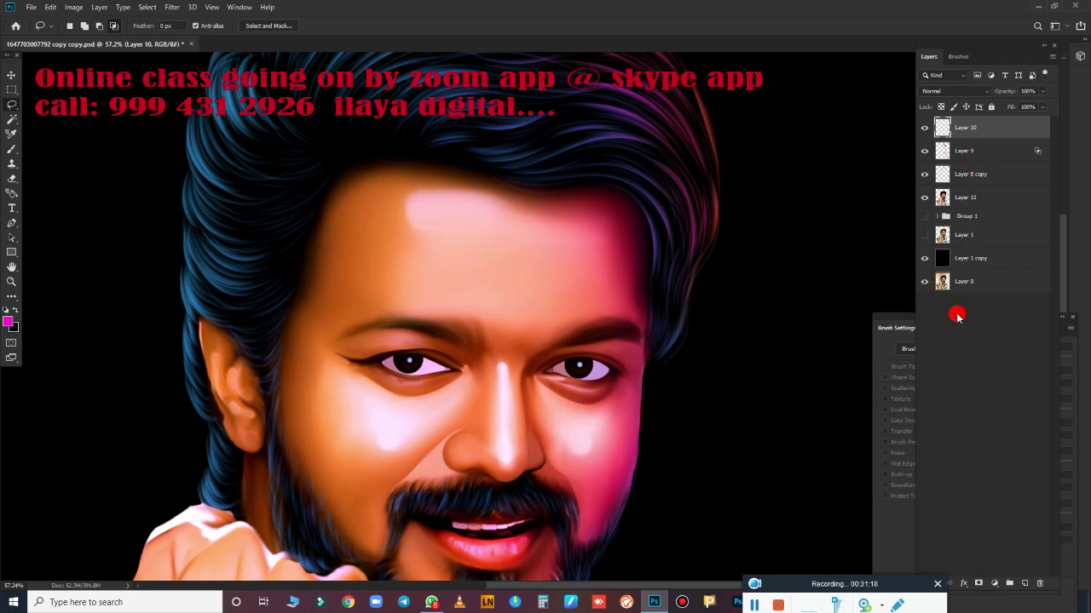
click(1024, 583)
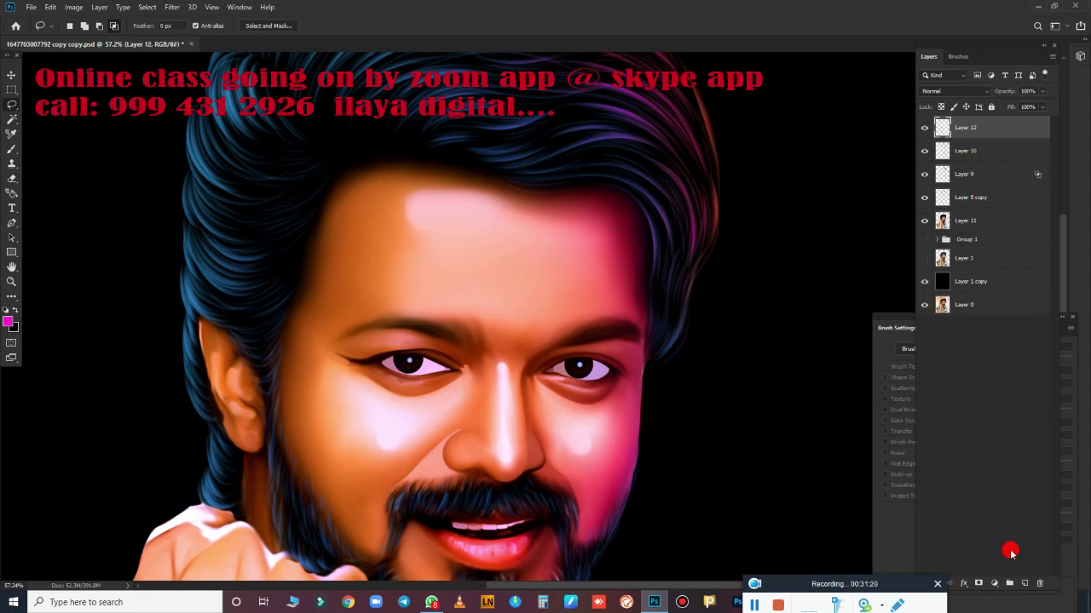
key(ctrl+bracketleft)
key(ctrl+bracketleft)
key(ctrl+bracketleft)
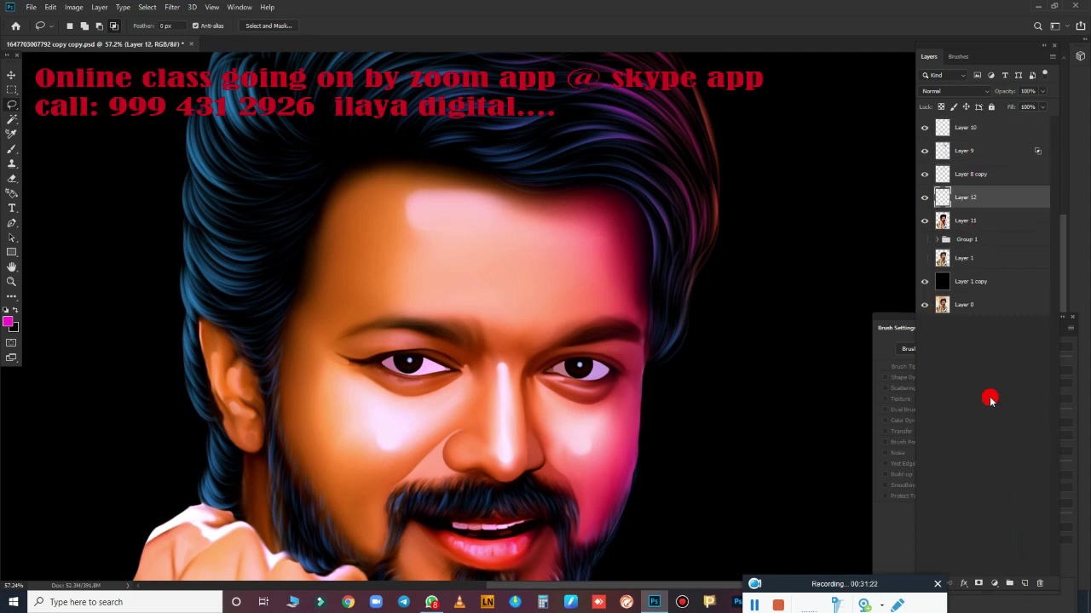
key(b)
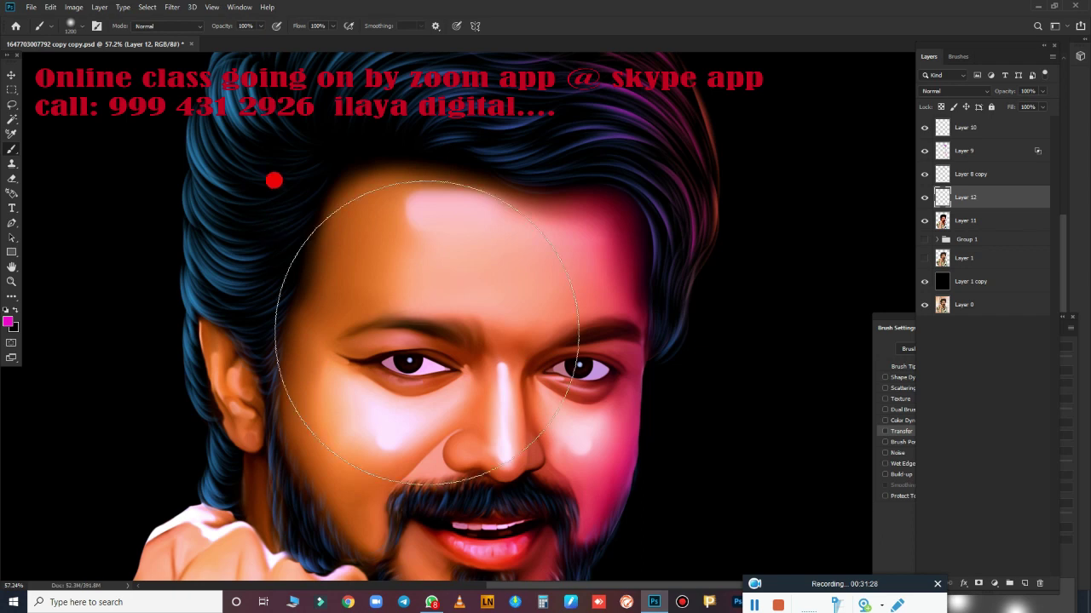
- Pick a brush from the 'ilaya digital brushes set 2022' with pen pressure controlling size
right_click(441, 266)
click(555, 507)
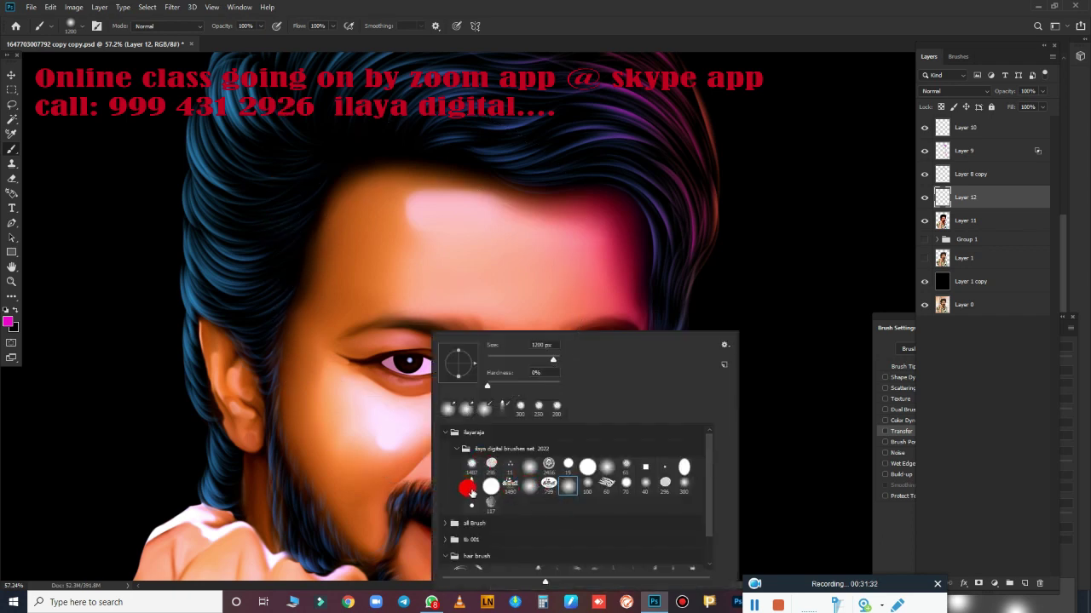
double_click(468, 489)
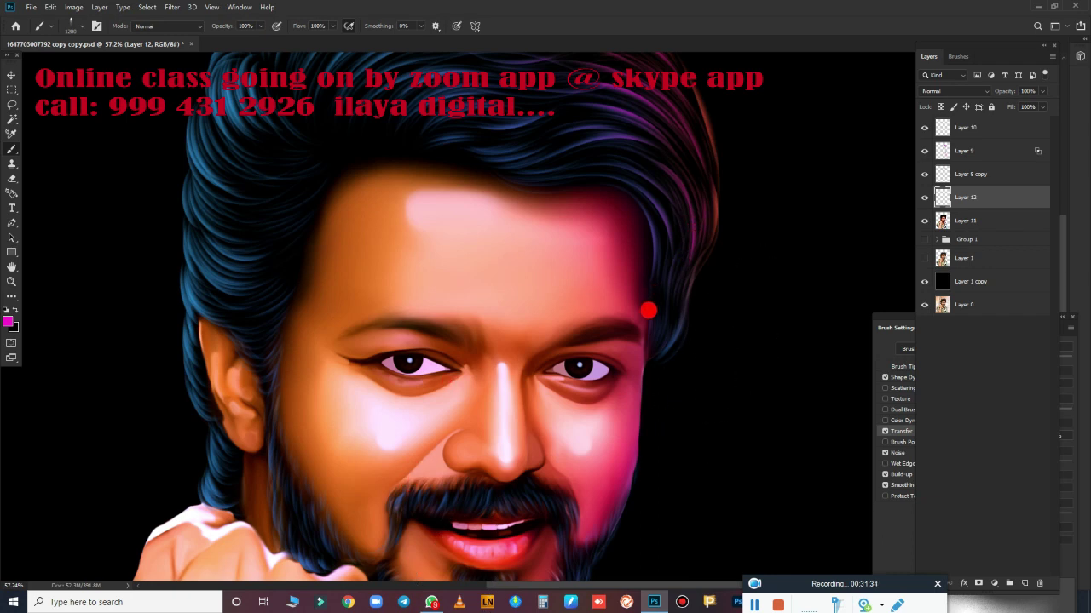
click(455, 27)
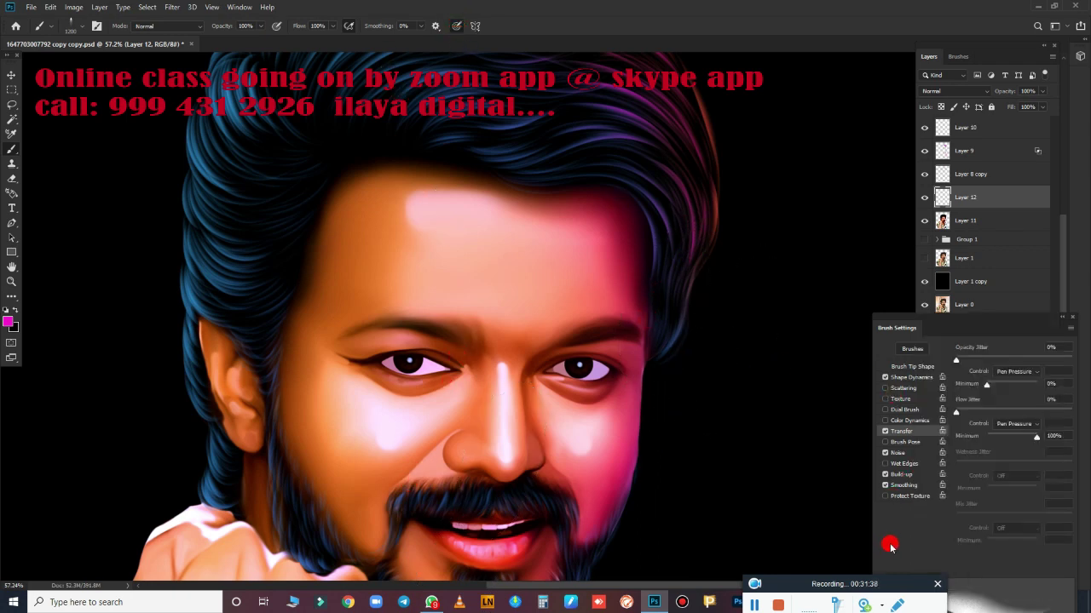
drag(973, 332, 899, 271)
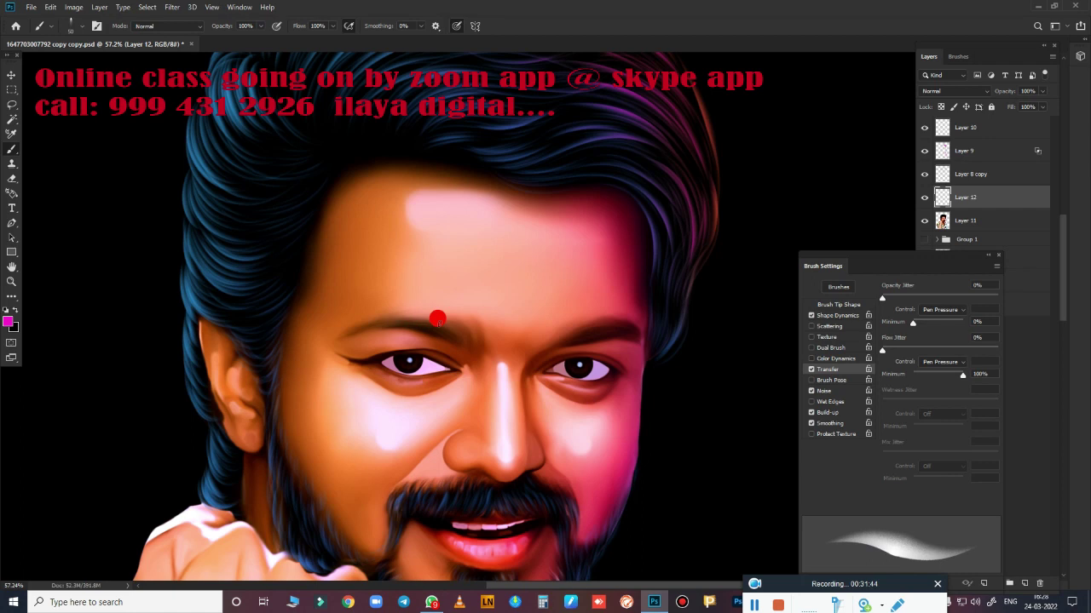
- Make black the paint colour and frame the jaw, beard and fist
key(x)
scroll(485, 314, up, 3)
scroll(508, 344, up, 2)
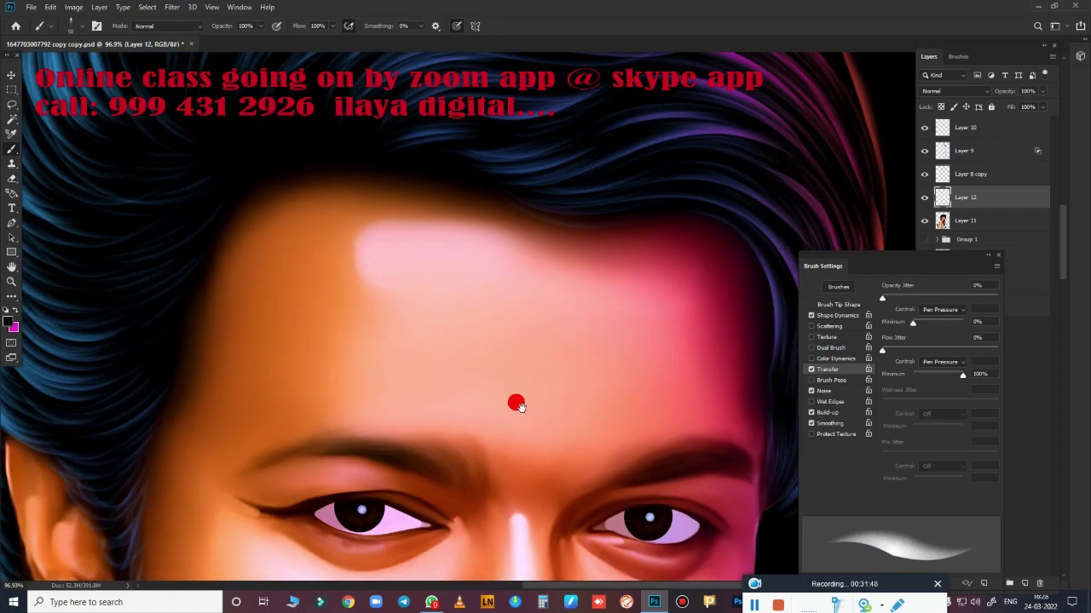
scroll(369, 365, up, 3)
scroll(265, 452, right, 3)
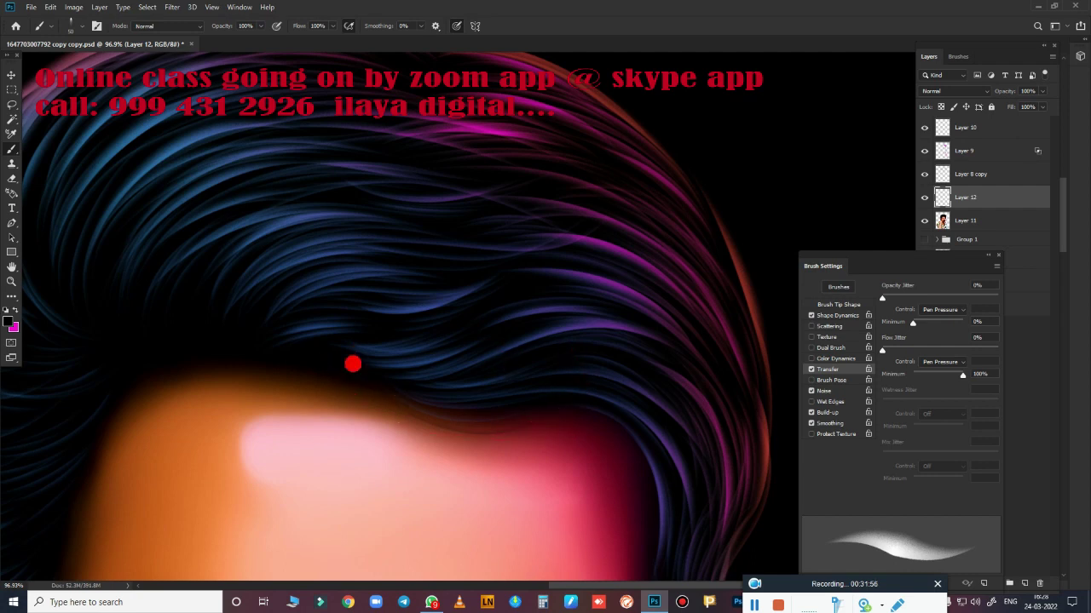
drag(609, 418, 499, 267)
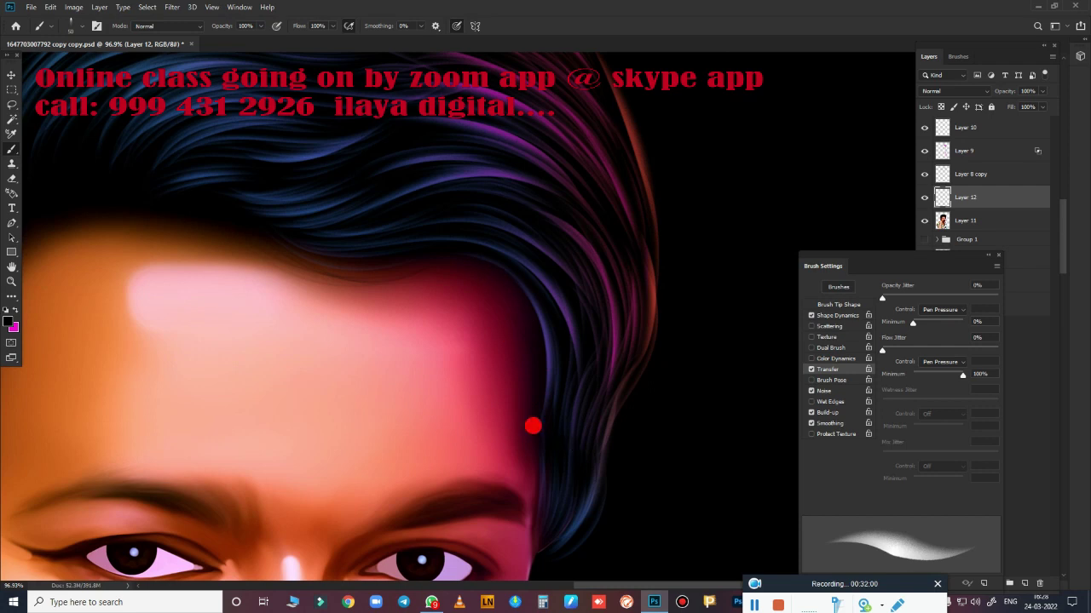
drag(533, 426, 748, 366)
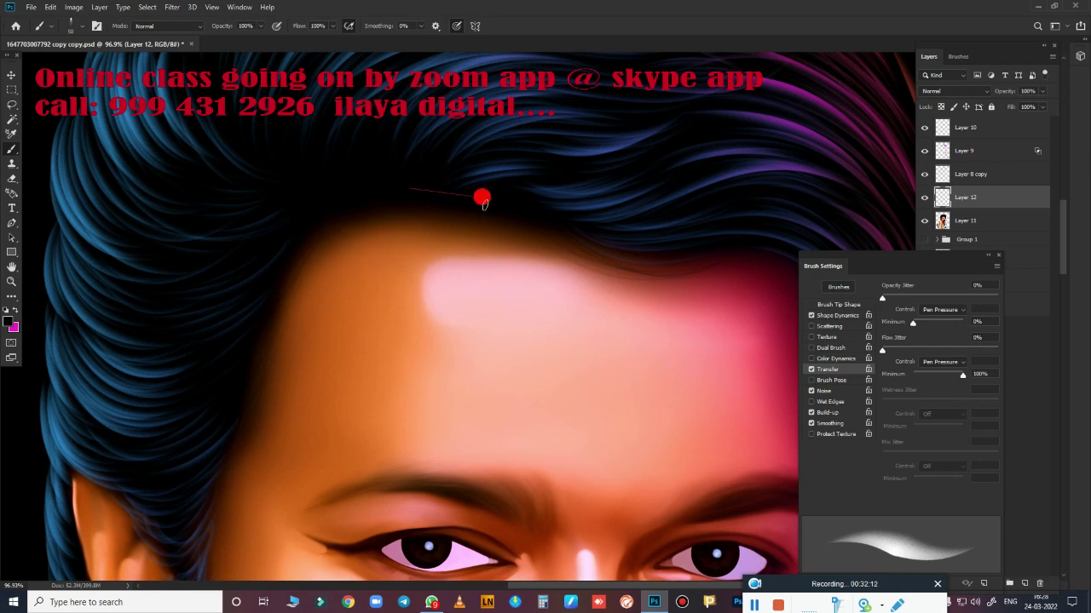
drag(494, 348, 698, 158)
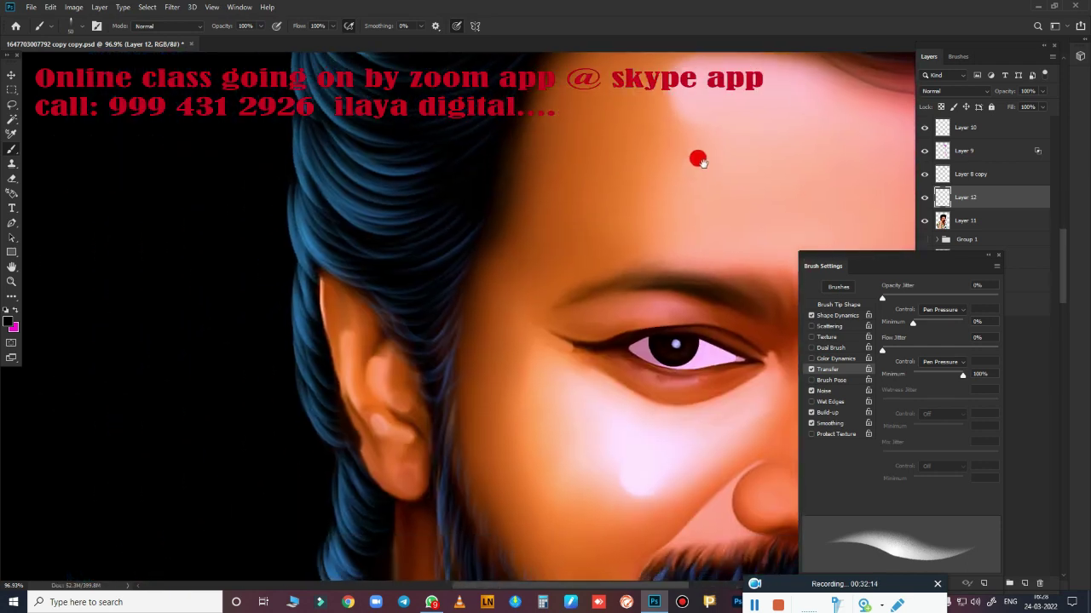
drag(450, 419, 451, 244)
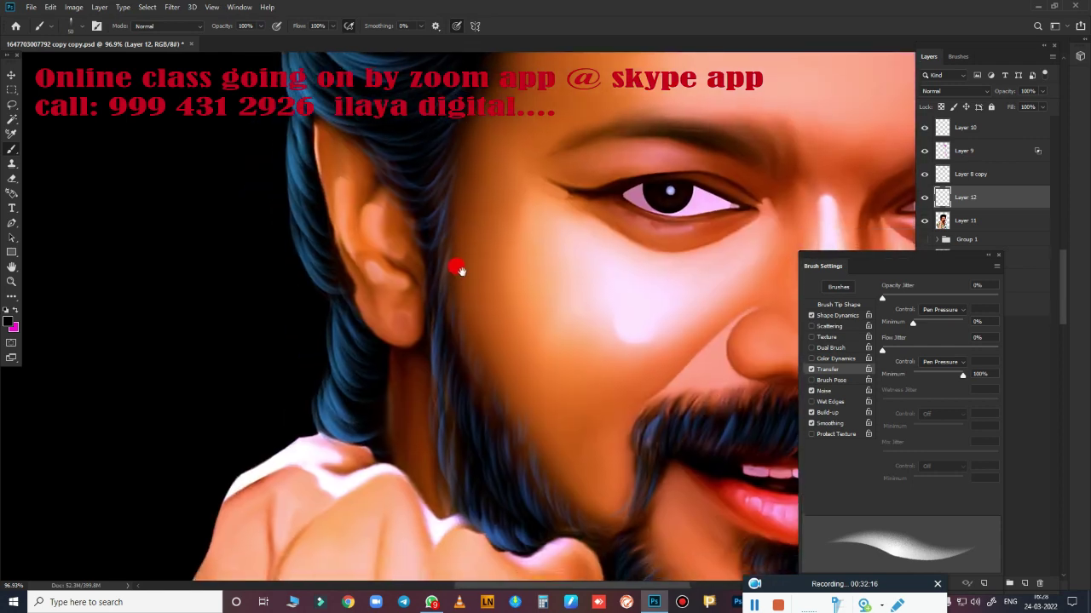
- Paint dark strokes along the jaw/hair edge, the left beard edge, and above the ear
drag(445, 366, 452, 312)
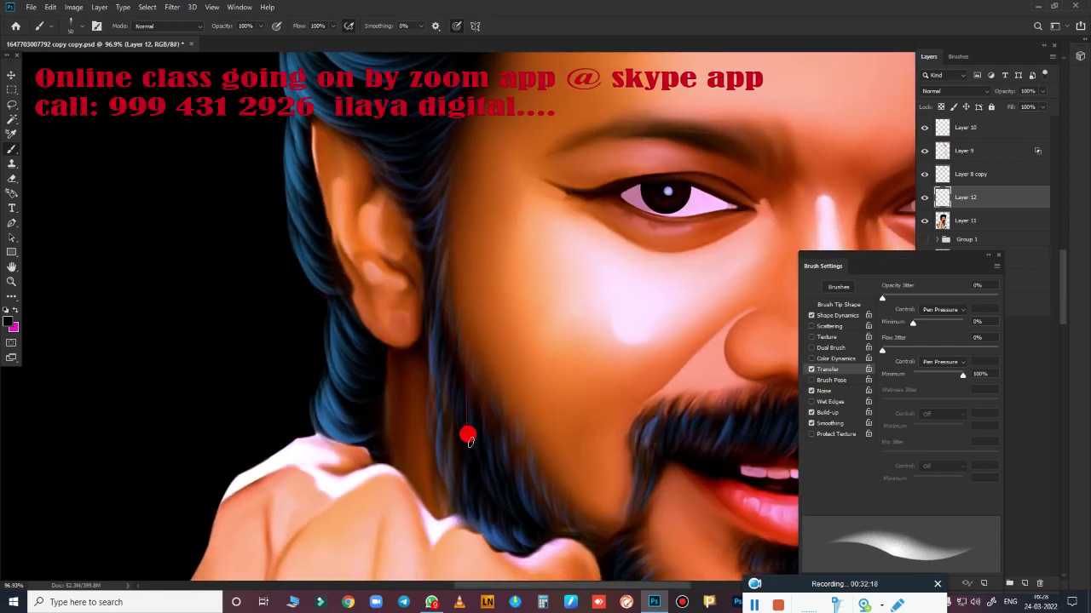
drag(495, 441, 481, 427)
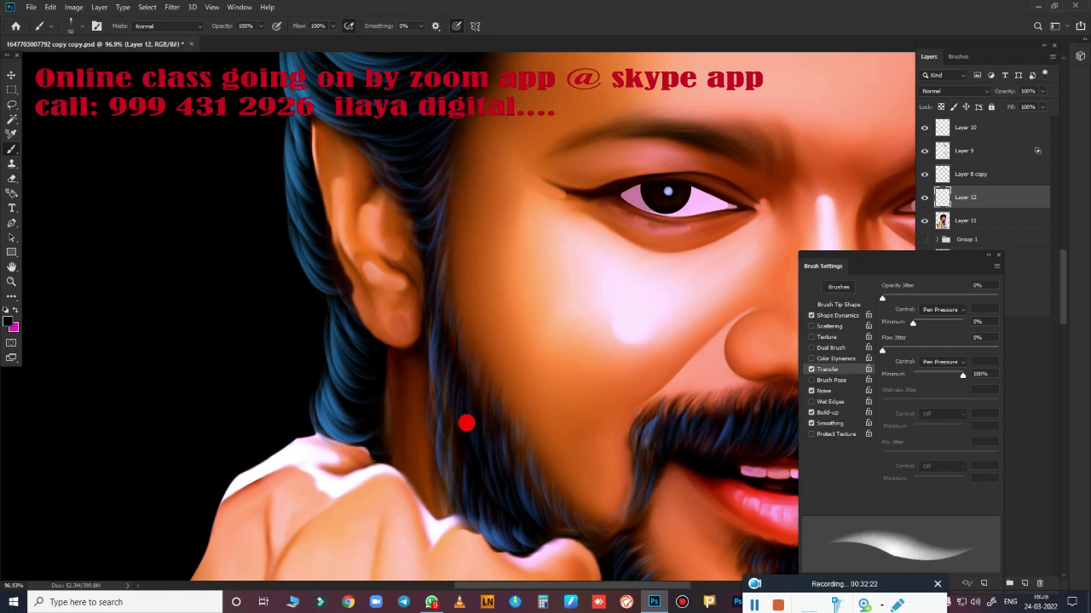
mouse_move(492, 446)
mouse_down()
mouse_move(363, 354)
mouse_move(280, 316)
mouse_move(333, 419)
mouse_up()
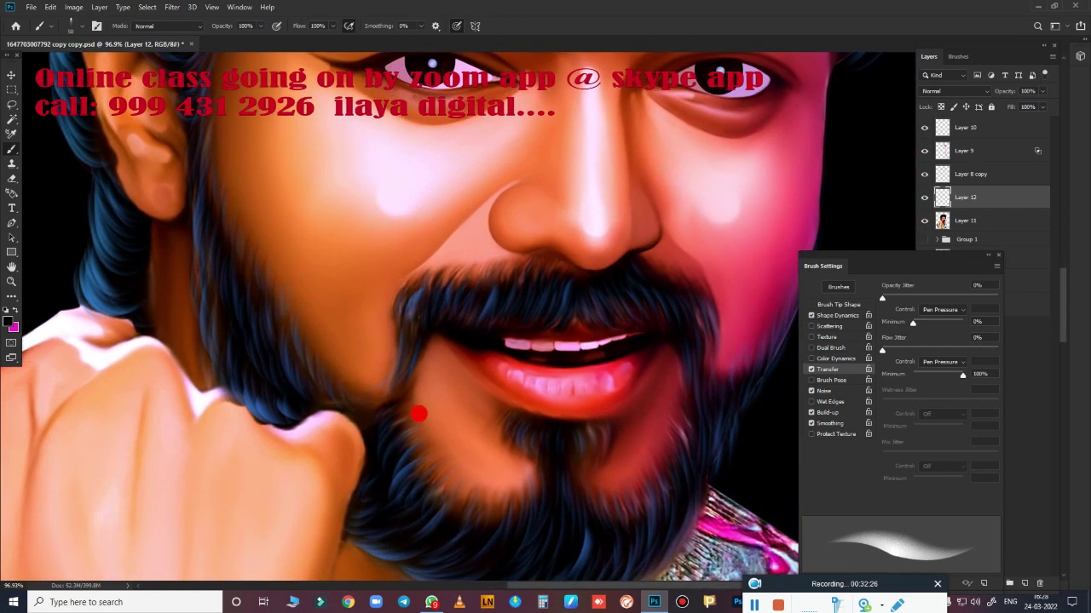
mouse_move(419, 414)
mouse_down()
mouse_move(380, 472)
mouse_move(425, 446)
mouse_move(451, 546)
mouse_move(465, 479)
mouse_move(506, 526)
mouse_move(509, 565)
mouse_move(525, 504)
mouse_up()
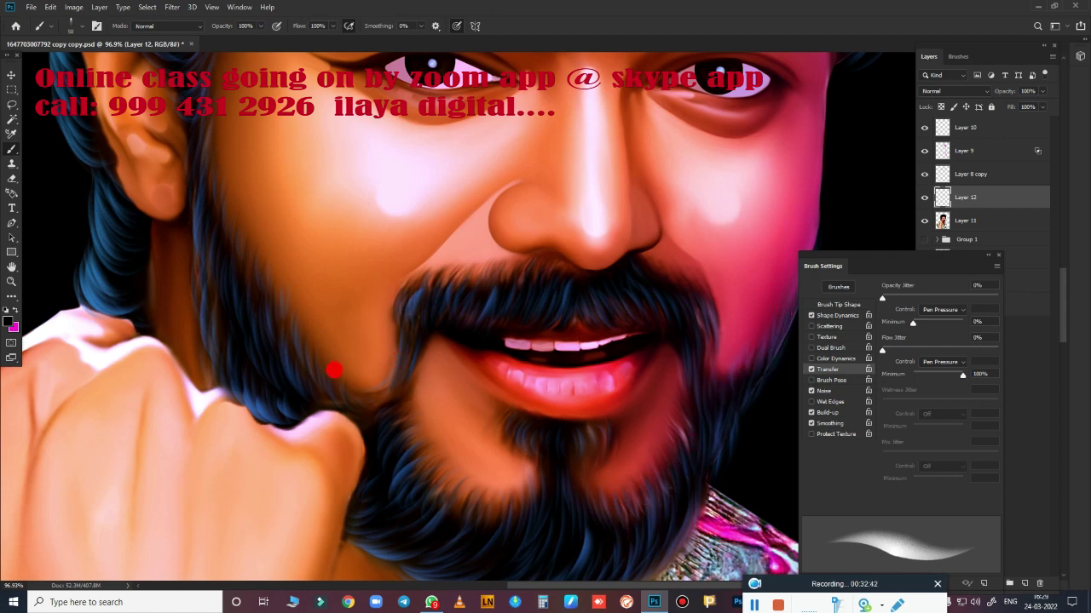
drag(231, 266, 428, 504)
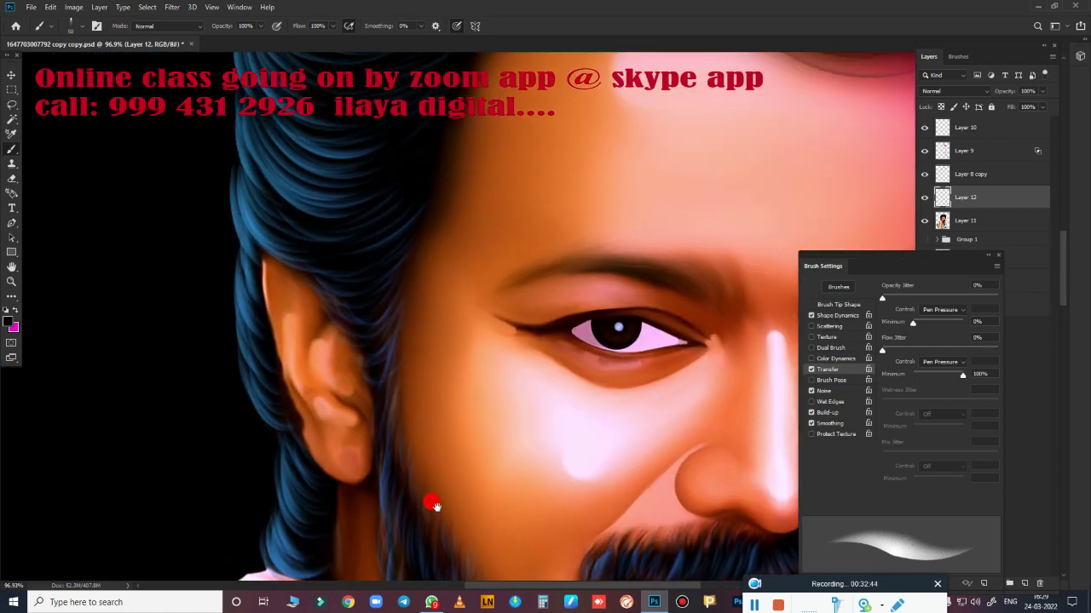
drag(339, 293, 390, 305)
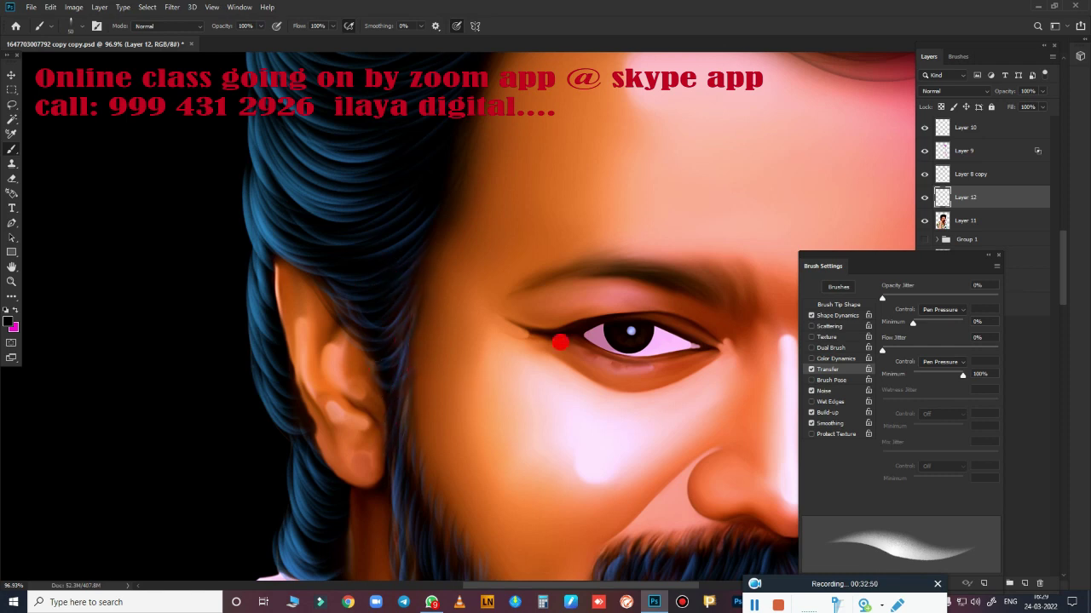
- Zoom in and paint fine hair strokes filling out the first eyebrow and its lower edge
scroll(560, 342, down, 3)
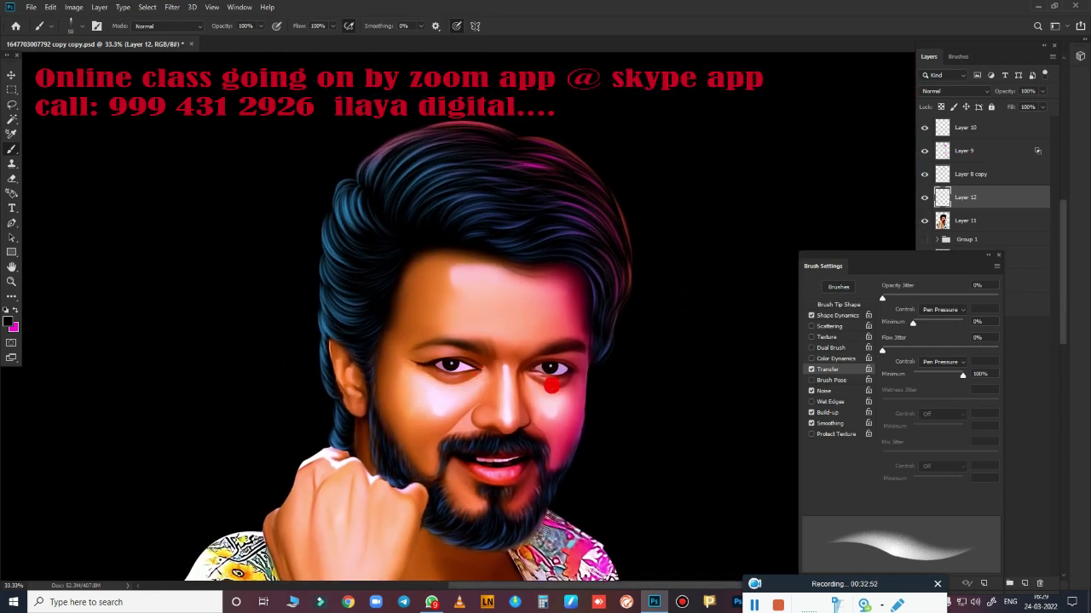
scroll(552, 385, up, 2)
scroll(616, 414, up, 2)
scroll(642, 443, up, 1)
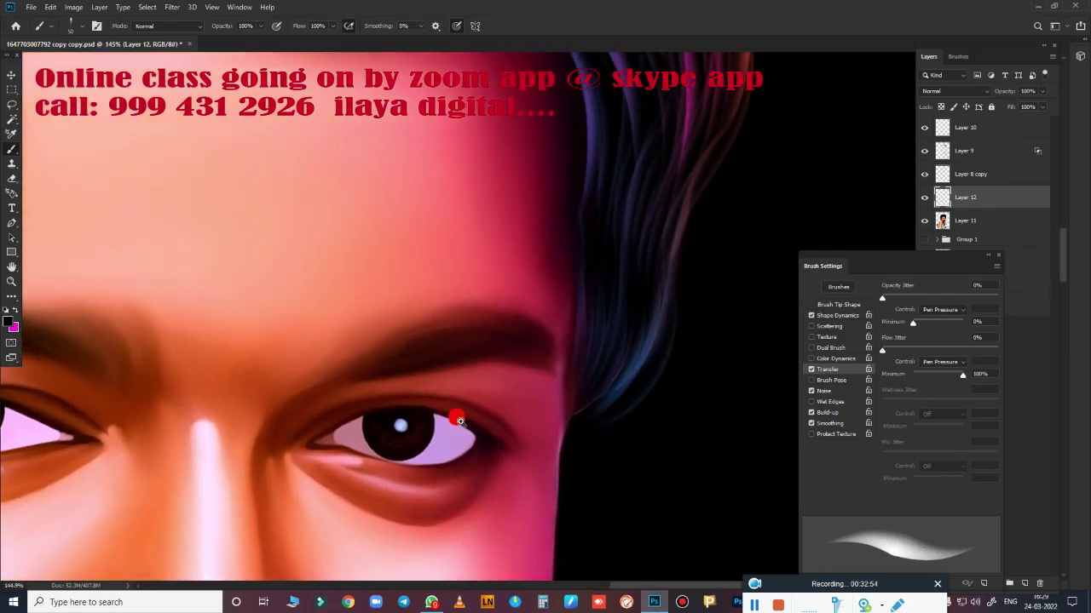
scroll(459, 421, up, 2)
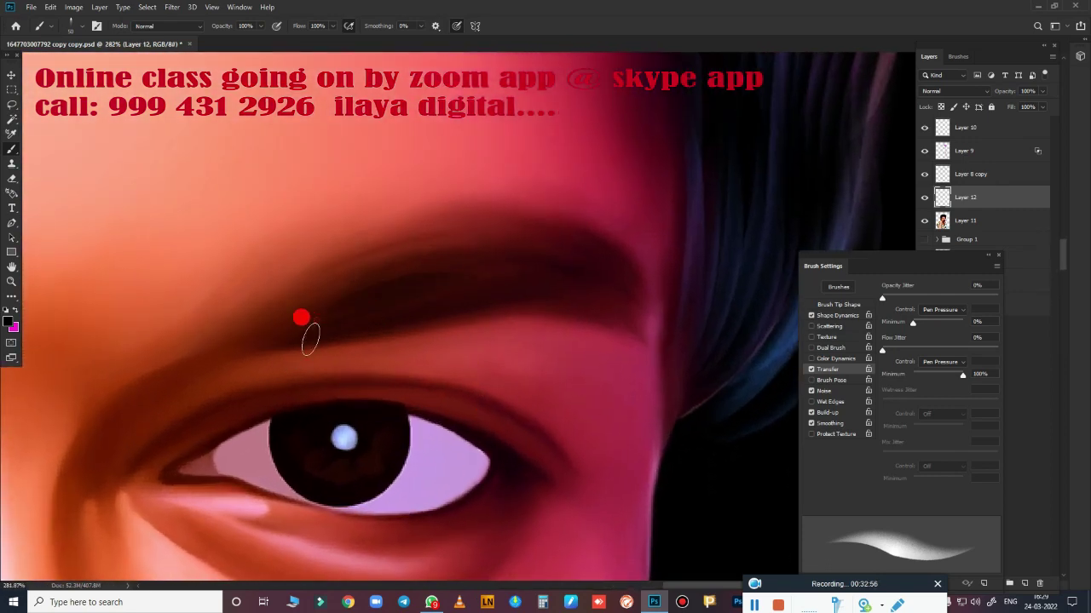
drag(362, 271, 339, 293)
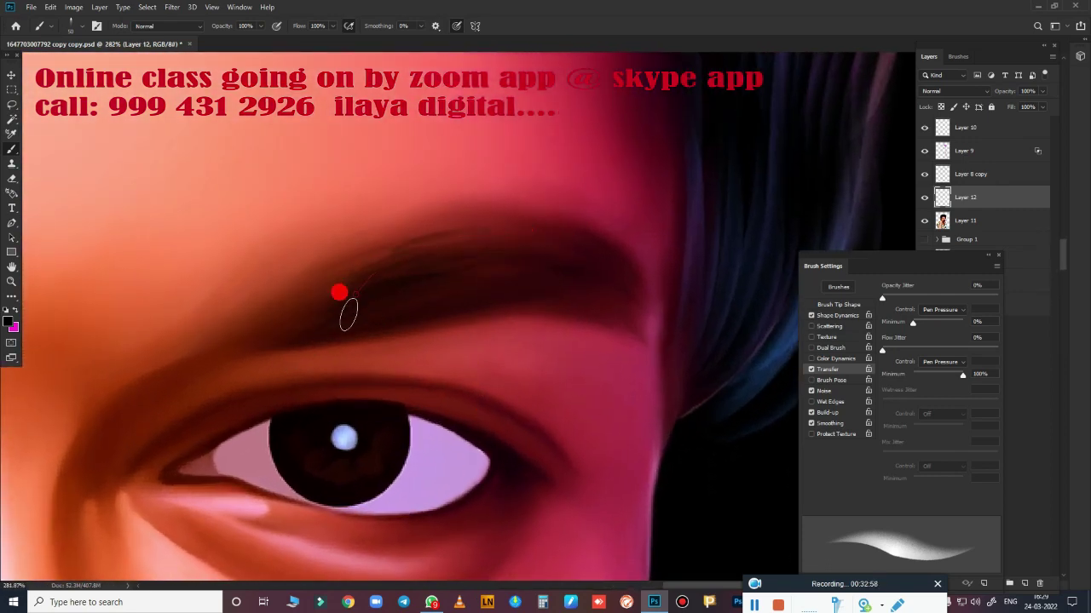
drag(375, 249, 554, 214)
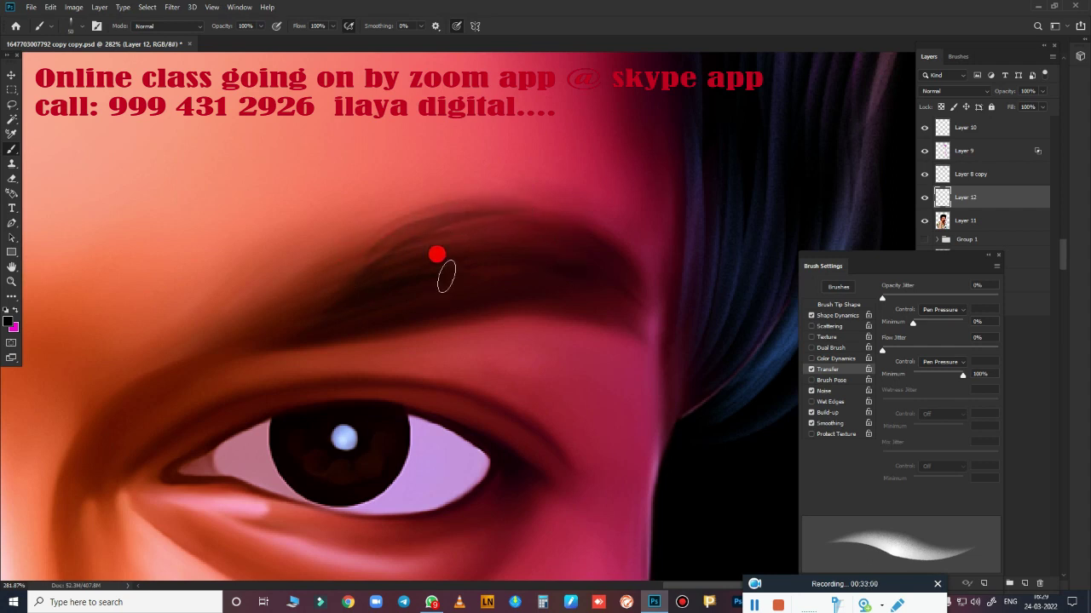
mouse_move(328, 246)
mouse_down()
mouse_move(177, 330)
mouse_move(153, 356)
mouse_up()
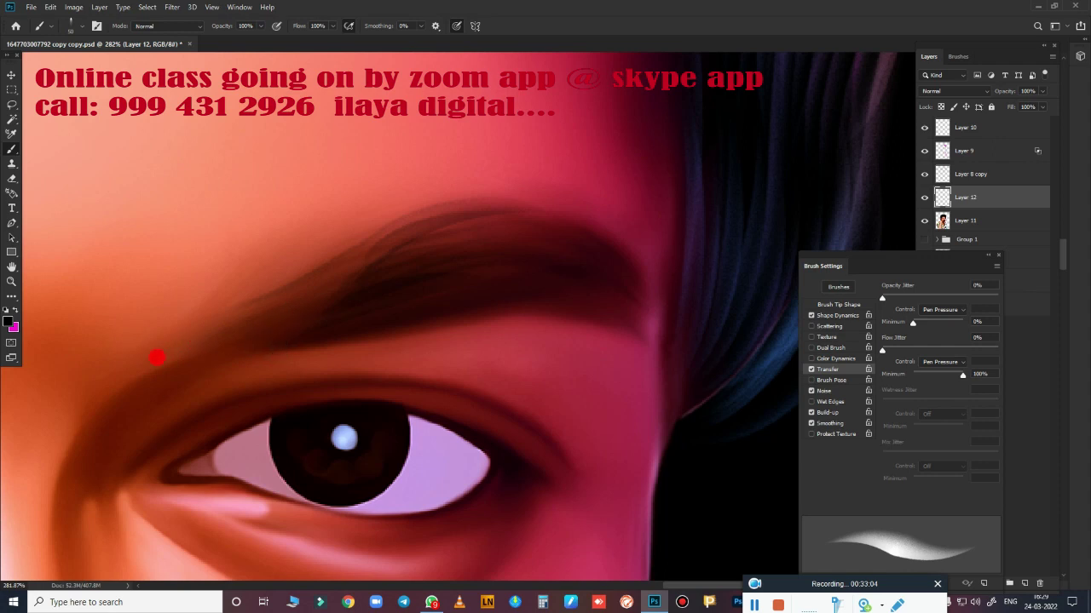
- Add dark and faint hair strokes along the first eyebrow's upper edge
mouse_move(400, 253)
mouse_down()
mouse_move(511, 228)
mouse_move(552, 257)
mouse_up()
drag(346, 258, 477, 243)
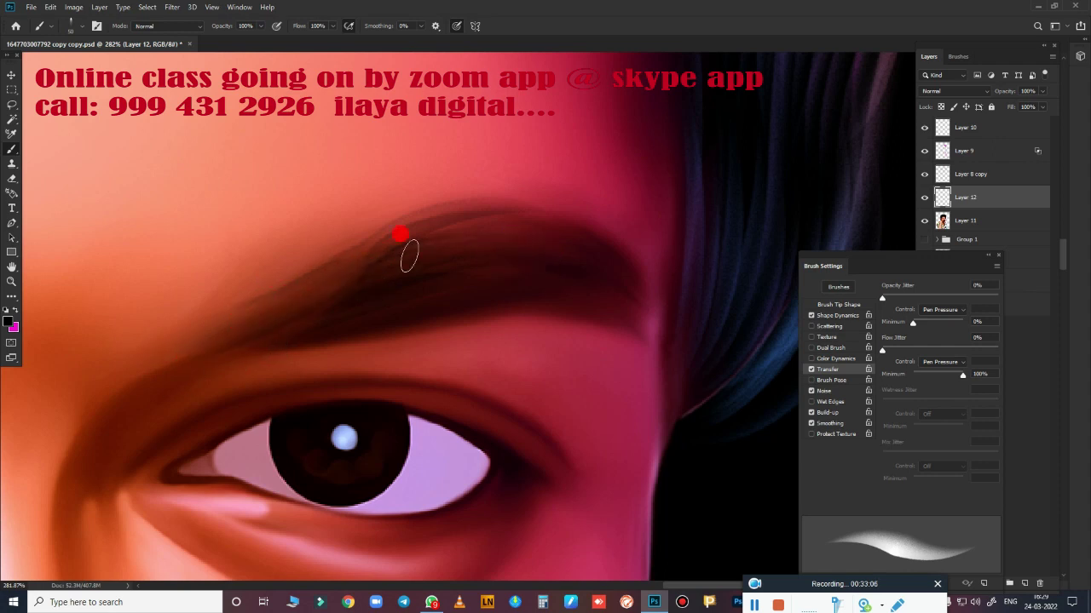
drag(401, 233, 507, 225)
mouse_move(273, 311)
mouse_down()
mouse_move(506, 229)
mouse_move(156, 348)
mouse_move(293, 307)
mouse_up()
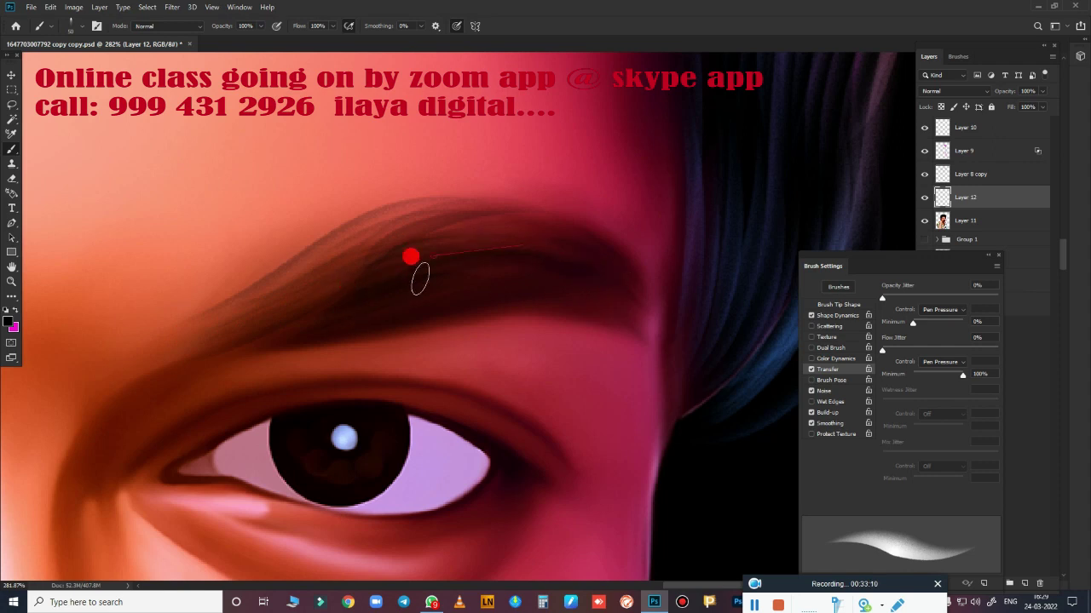
mouse_move(414, 258)
mouse_down()
mouse_move(622, 294)
mouse_move(341, 280)
mouse_up()
drag(604, 243, 345, 325)
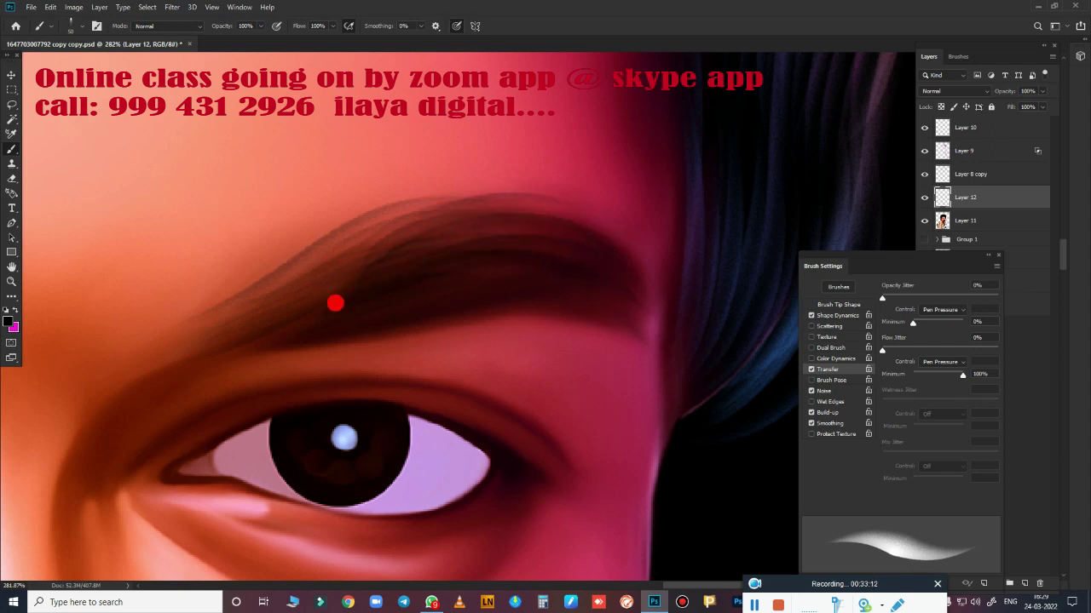
mouse_move(500, 237)
mouse_down()
mouse_move(202, 309)
mouse_move(518, 268)
mouse_move(207, 317)
mouse_move(477, 272)
mouse_move(399, 299)
mouse_move(585, 290)
mouse_move(369, 292)
mouse_move(366, 309)
mouse_move(382, 297)
mouse_move(328, 296)
mouse_up()
mouse_move(222, 325)
mouse_down()
mouse_move(469, 270)
mouse_move(361, 275)
mouse_move(554, 234)
mouse_up()
- Paint thin hair strokes along the other eyebrow's upper edge, tail and inner end
mouse_move(360, 334)
mouse_down()
mouse_move(762, 364)
mouse_move(696, 361)
mouse_up()
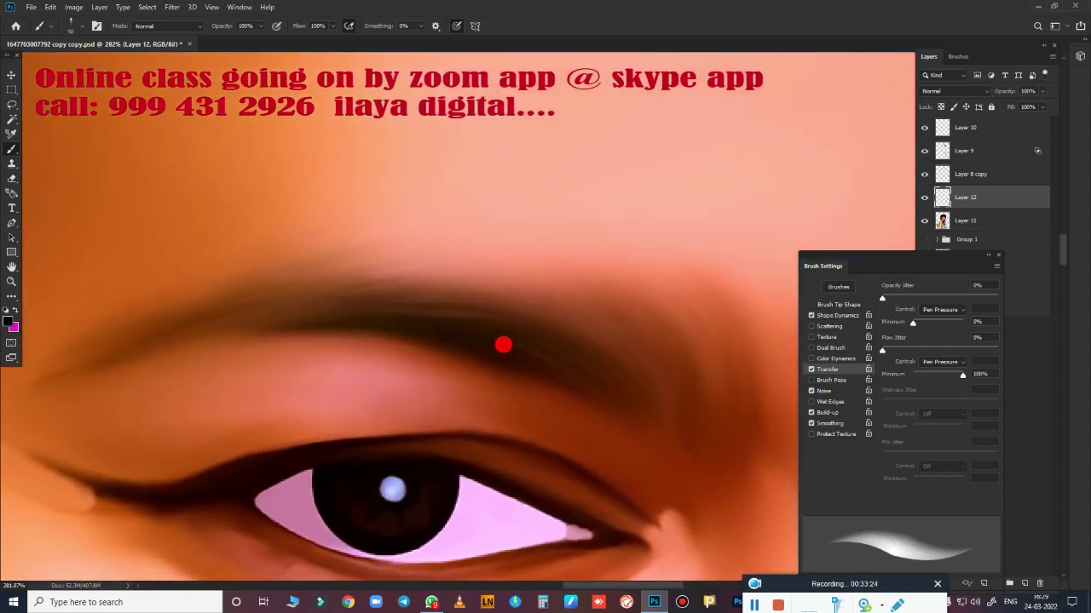
mouse_move(503, 345)
mouse_down()
mouse_move(204, 316)
mouse_move(426, 299)
mouse_move(333, 284)
mouse_up()
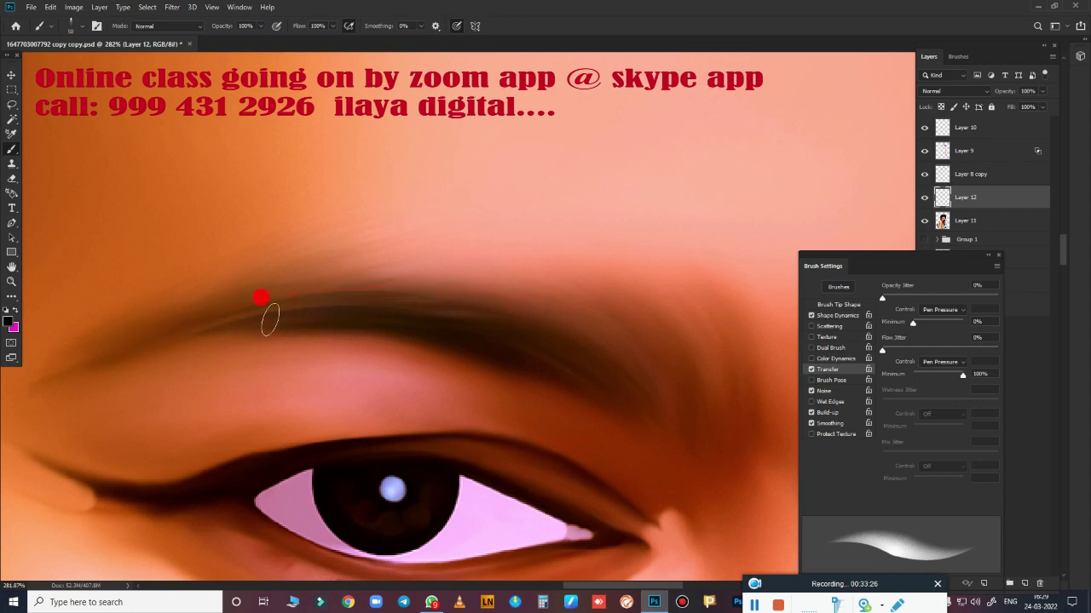
drag(323, 351, 261, 369)
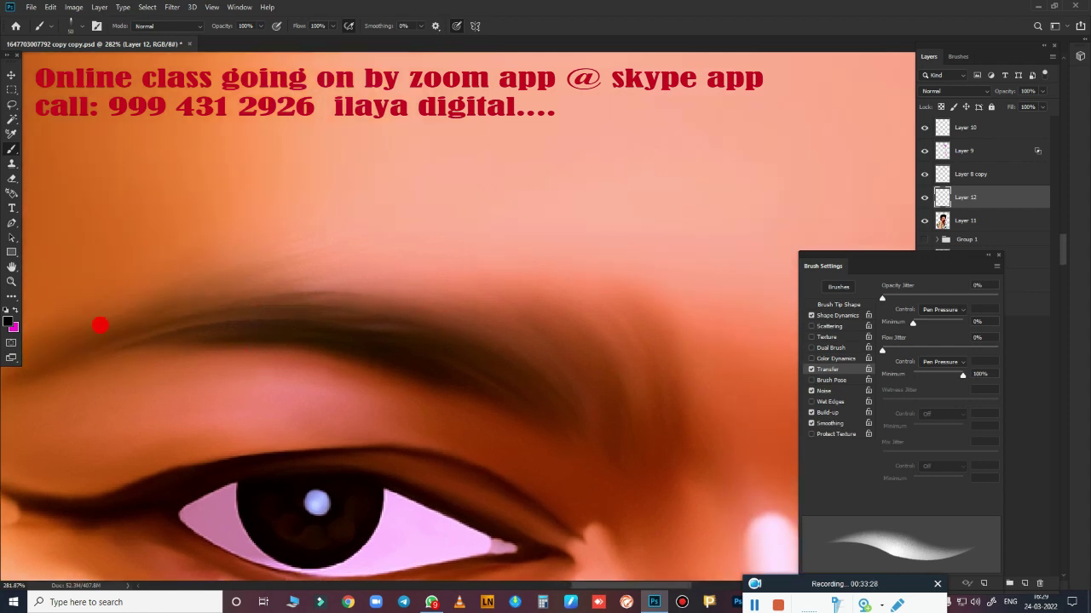
mouse_move(426, 280)
mouse_down()
mouse_move(146, 295)
mouse_move(333, 262)
mouse_move(94, 338)
mouse_up()
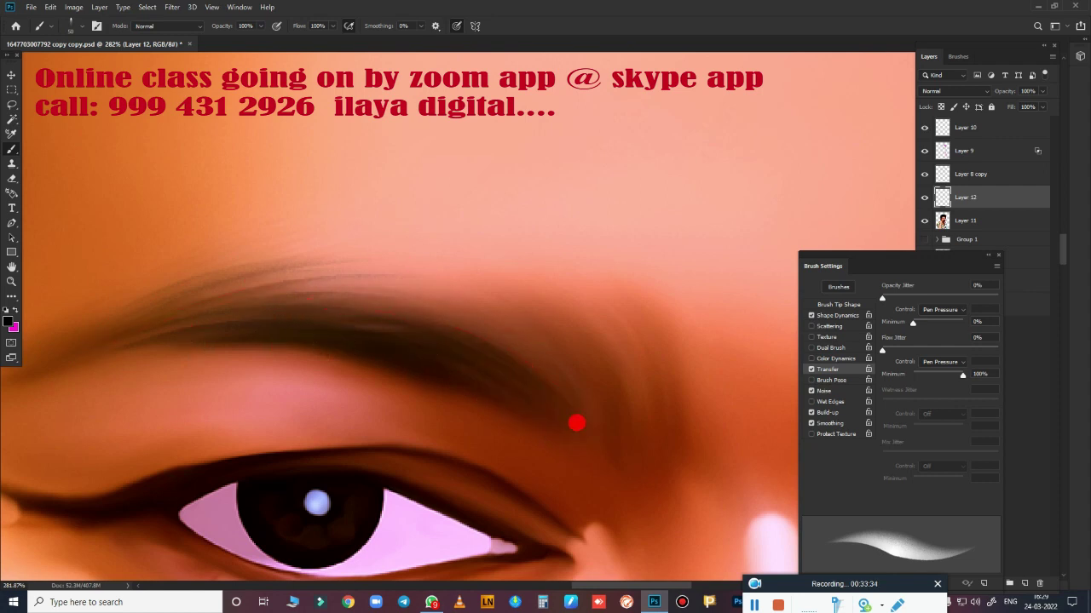
mouse_move(530, 352)
mouse_down()
mouse_move(487, 312)
mouse_move(550, 350)
mouse_up()
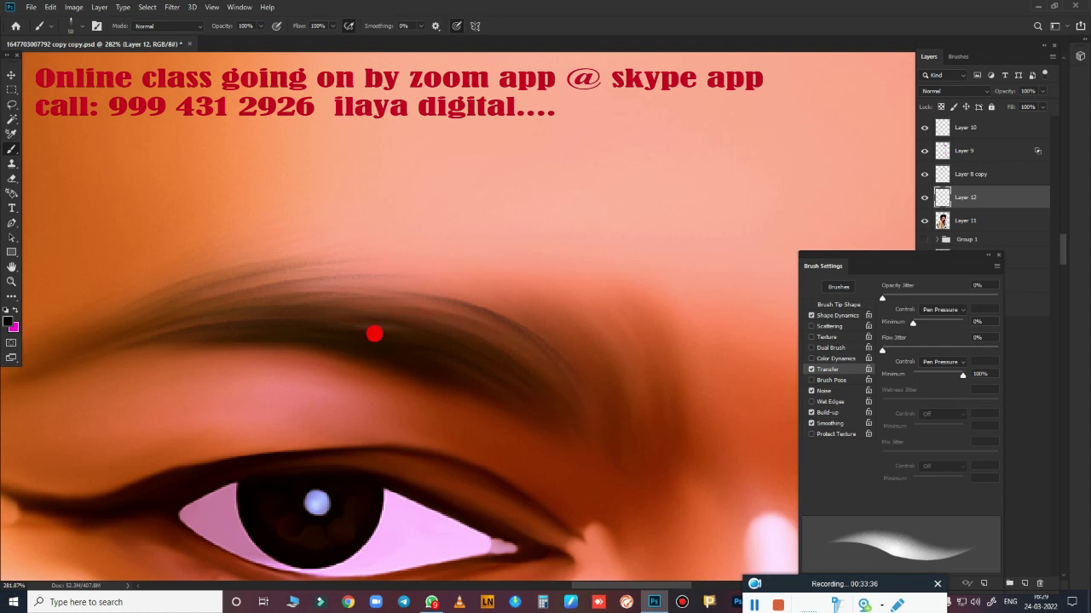
drag(414, 336, 389, 324)
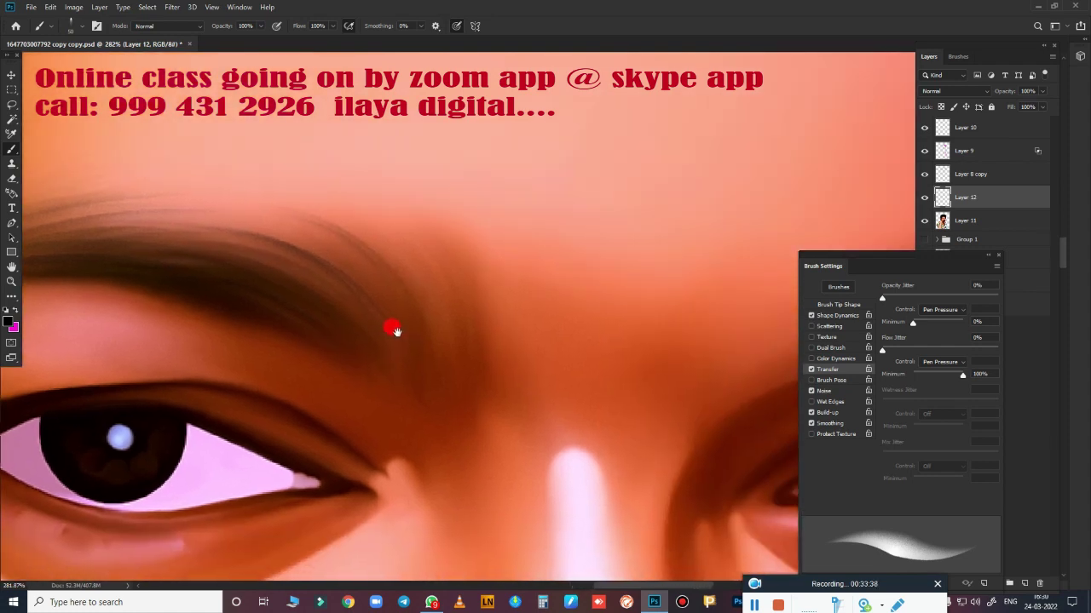
drag(432, 256, 475, 325)
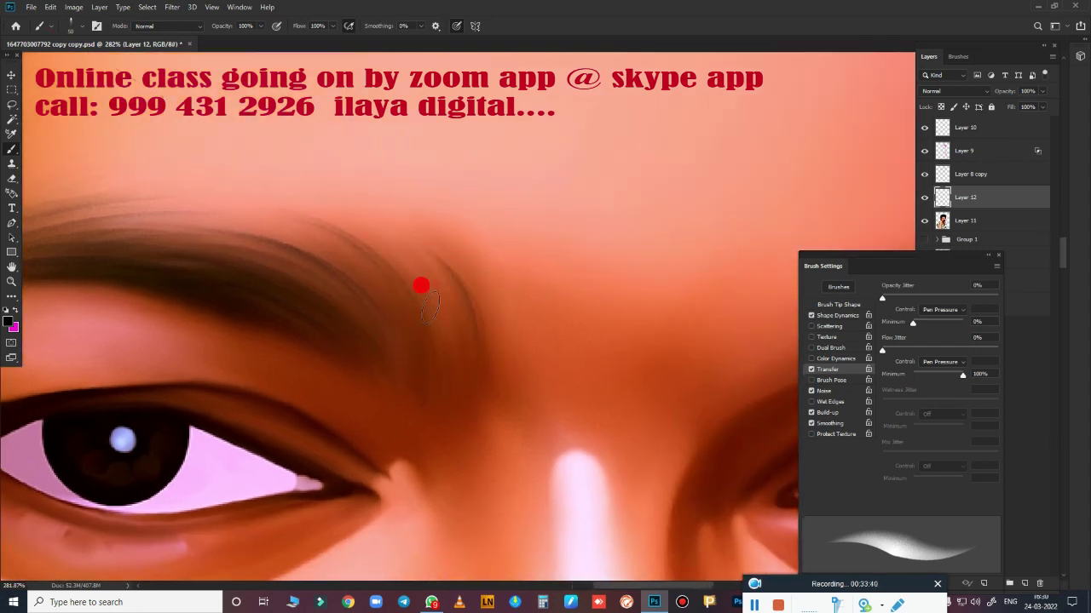
drag(366, 325, 405, 269)
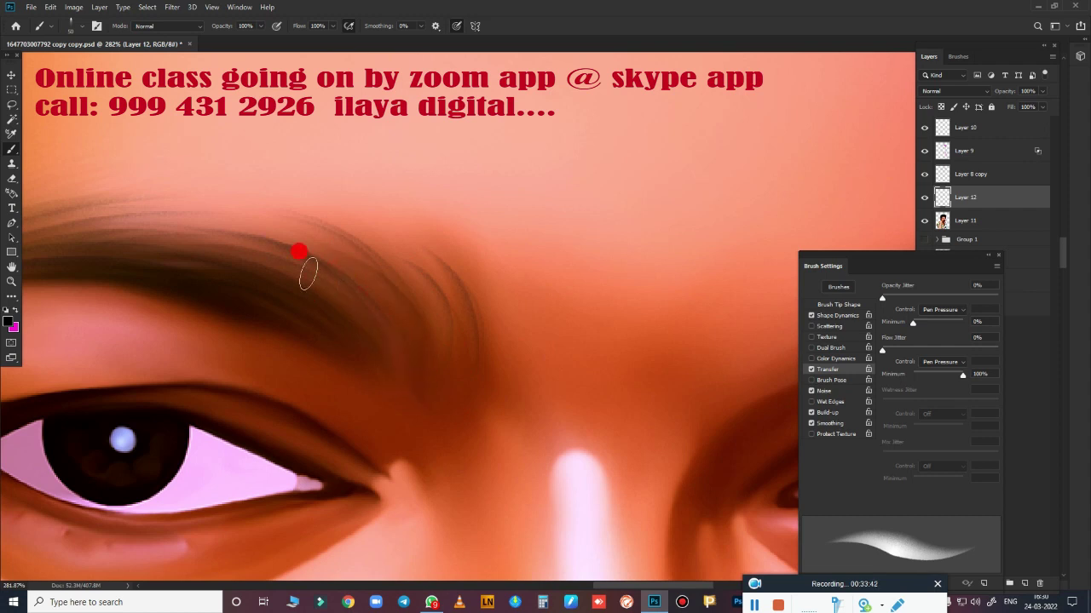
scroll(531, 384, down, 5)
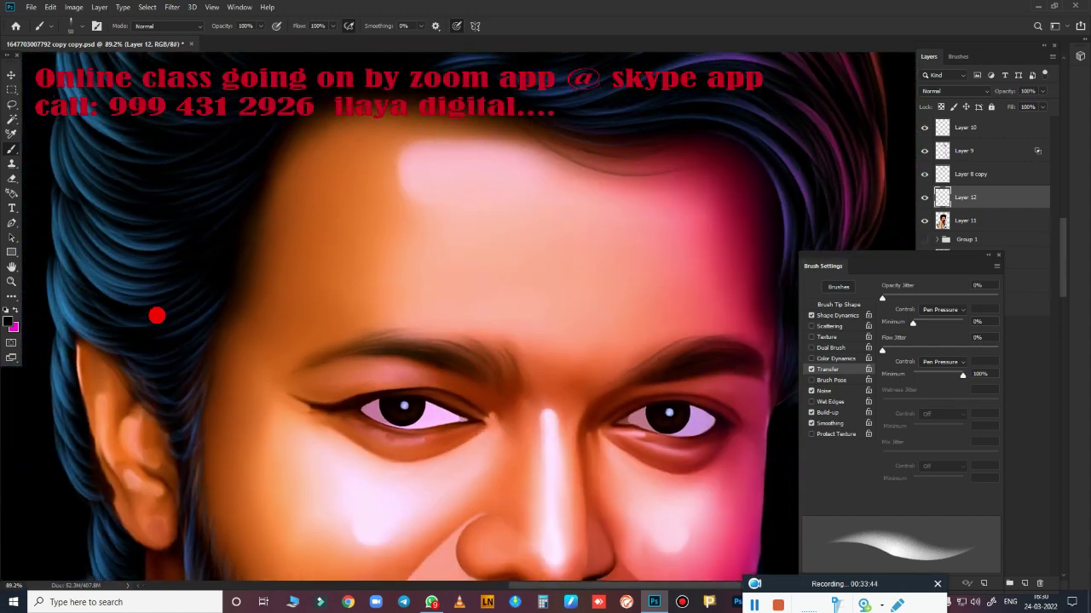
- Set the foreground colour to a brighter hair blue, 124377
click(9, 319)
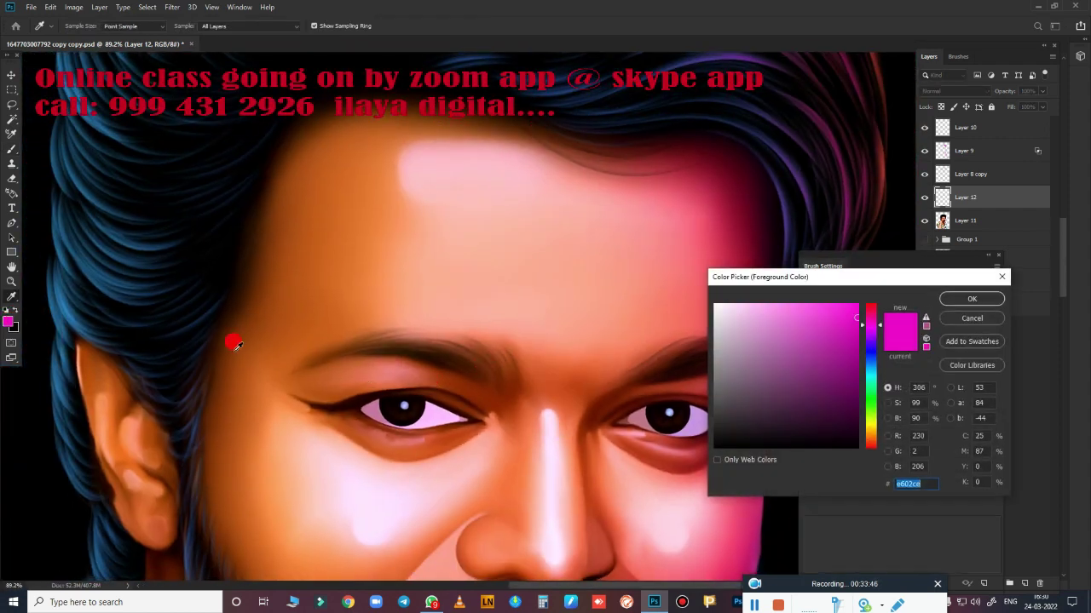
click(128, 284)
drag(854, 353, 849, 365)
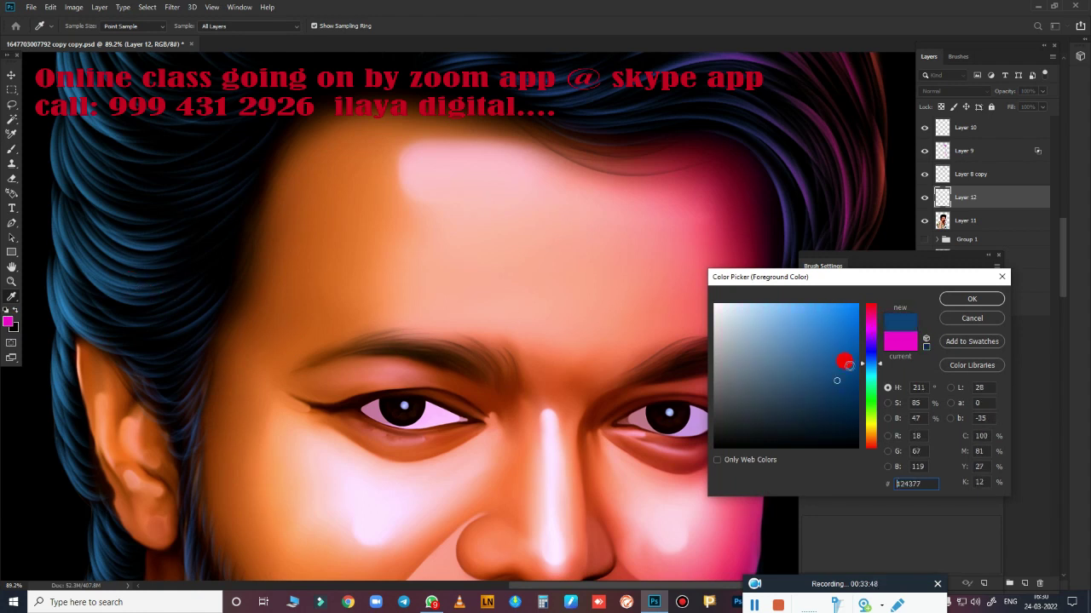
click(955, 304)
- Paint blue-grey hair strokes along the first eyebrow's upper edge and right end
scroll(533, 364, up, 3)
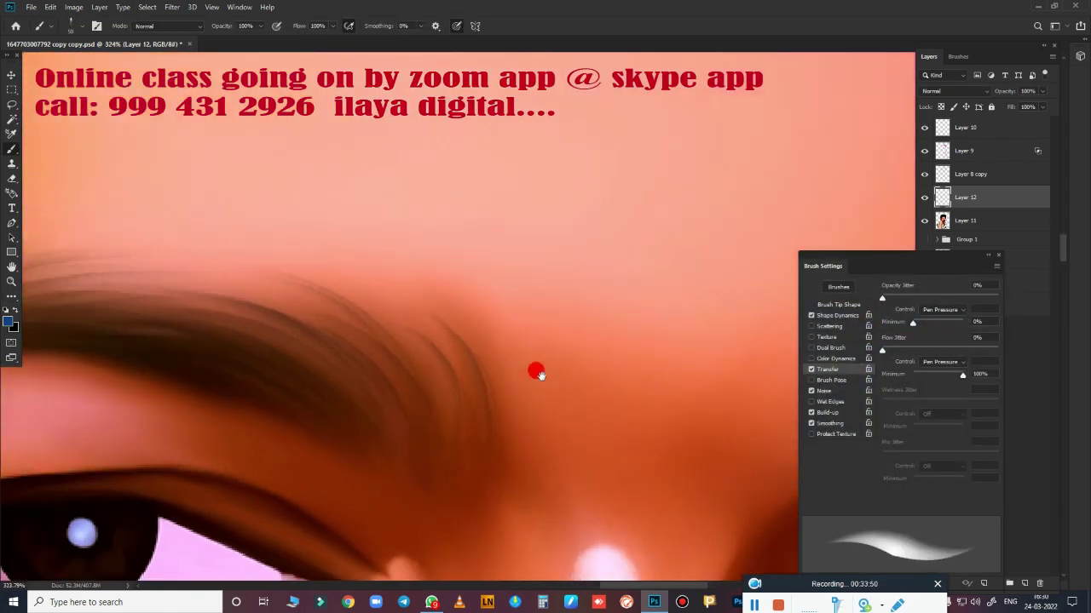
scroll(648, 377, up, 2)
drag(329, 326, 520, 373)
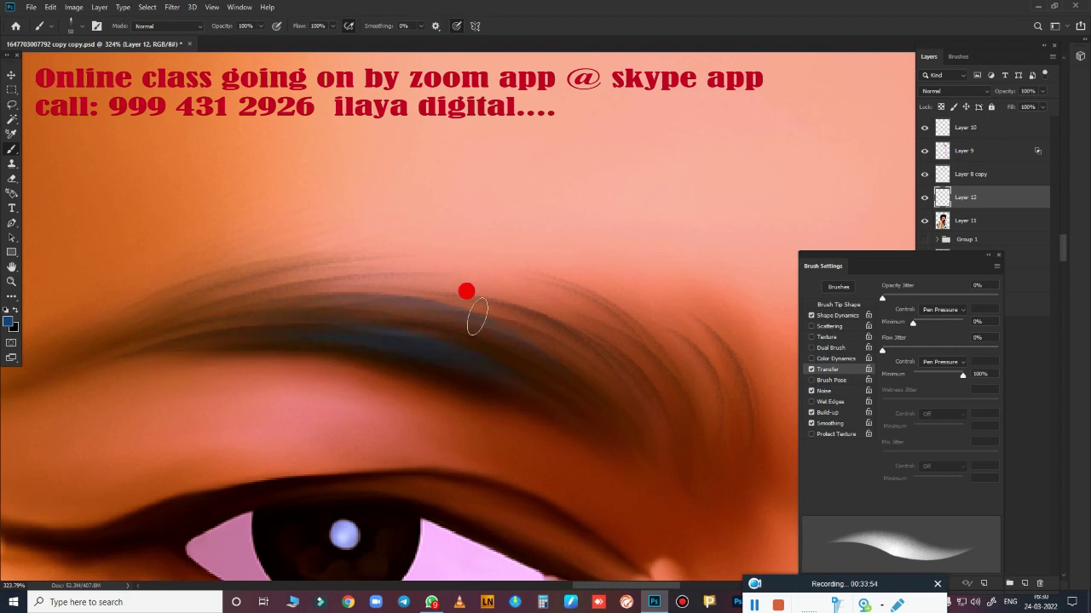
drag(469, 268, 217, 273)
mouse_move(628, 394)
mouse_down()
mouse_move(420, 358)
mouse_move(466, 370)
mouse_move(380, 319)
mouse_move(380, 254)
mouse_up()
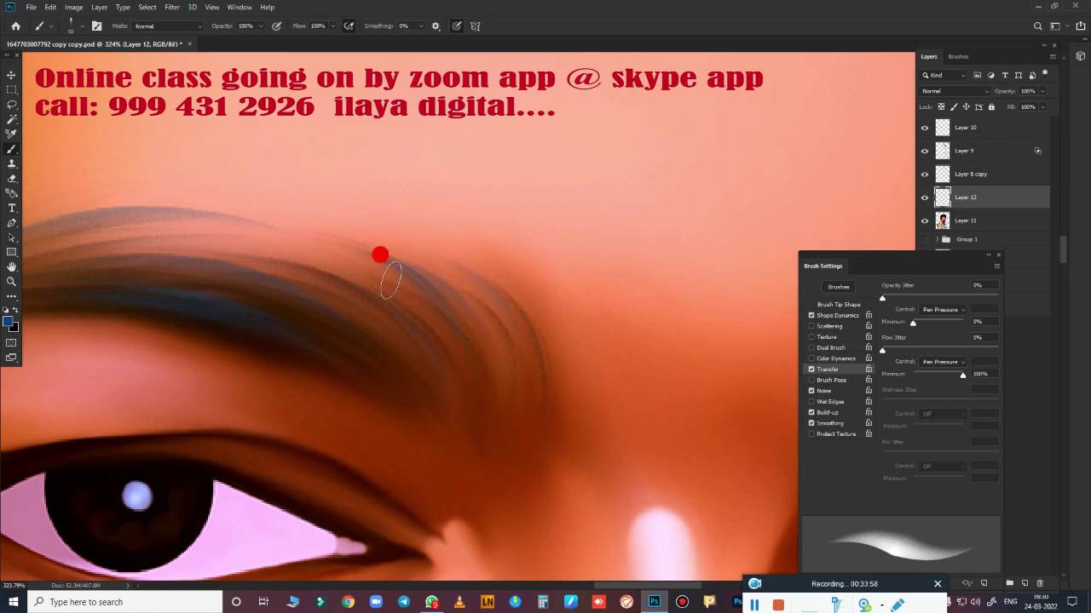
drag(492, 290, 545, 317)
drag(498, 260, 567, 362)
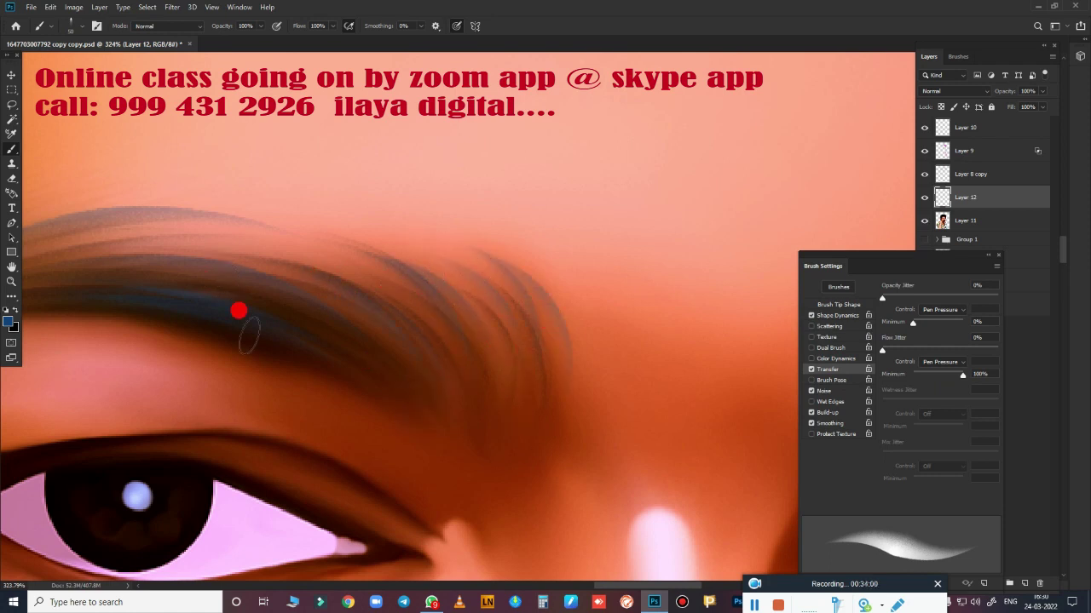
- Add blue-grey hair strokes to the other eyebrow's left and right parts
mouse_move(141, 269)
mouse_down()
mouse_move(348, 414)
mouse_move(321, 387)
mouse_move(195, 443)
mouse_up()
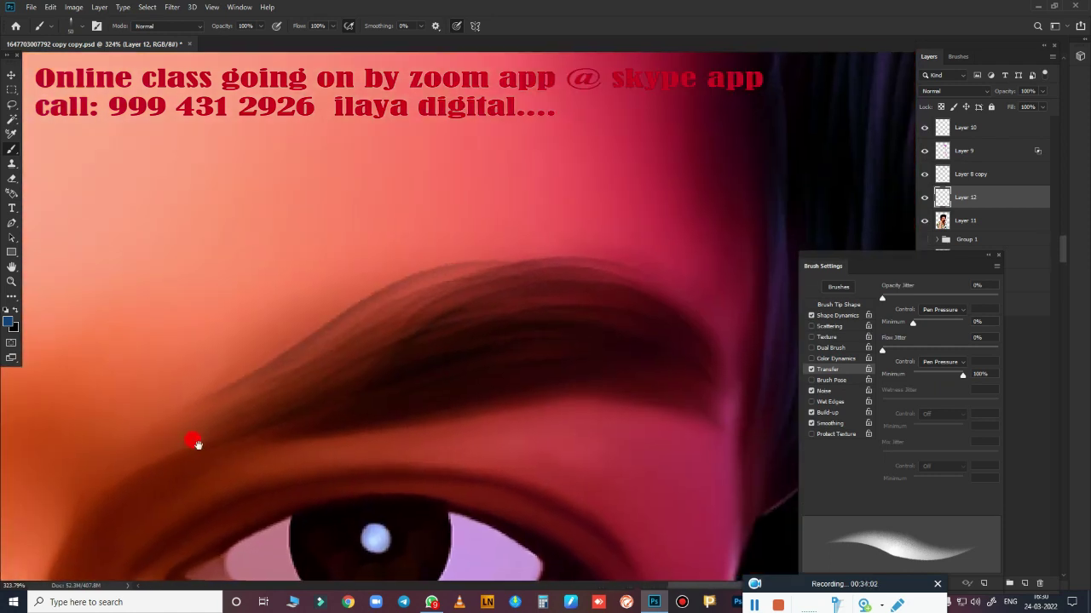
drag(339, 290, 248, 347)
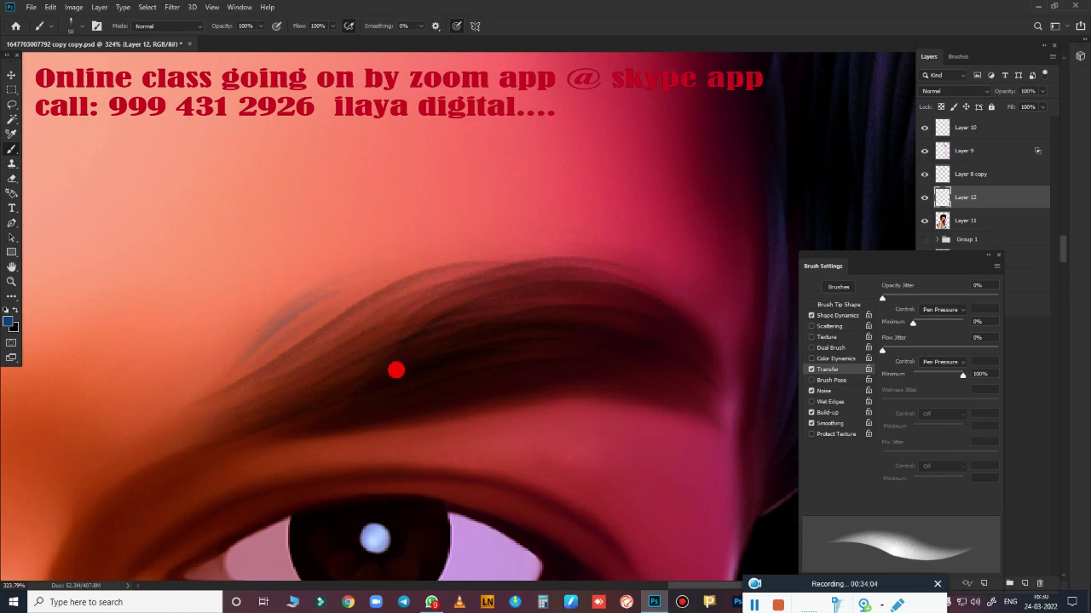
drag(661, 318, 600, 301)
mouse_move(391, 282)
mouse_down()
mouse_move(555, 280)
mouse_move(487, 335)
mouse_move(302, 351)
mouse_up()
- Zoom in on the eyes and add a new empty Layer 13 above Layer 12
scroll(451, 409, down, 10)
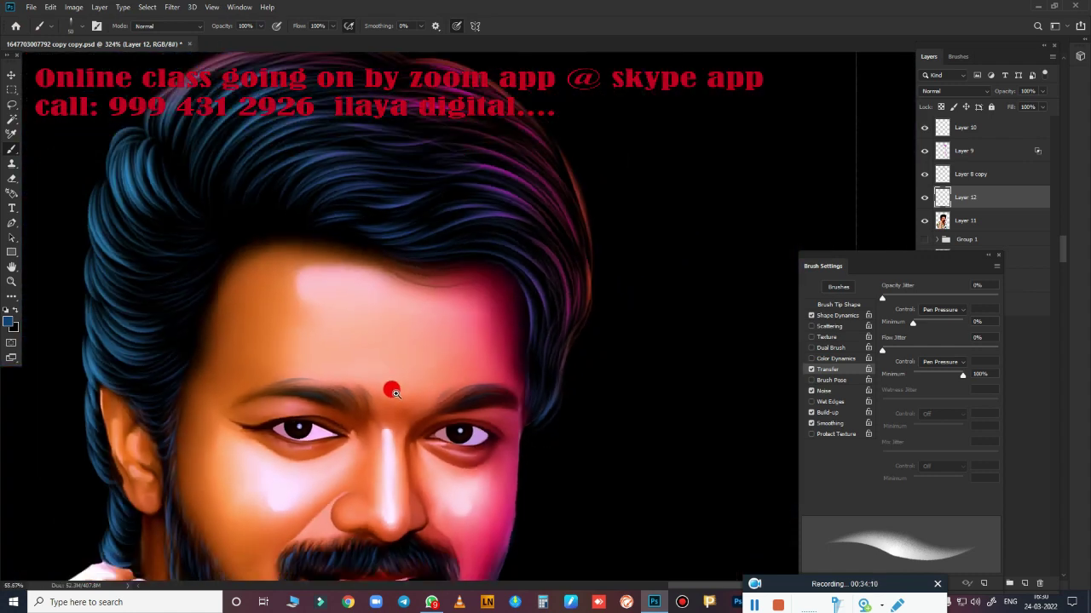
scroll(491, 233, up, 3)
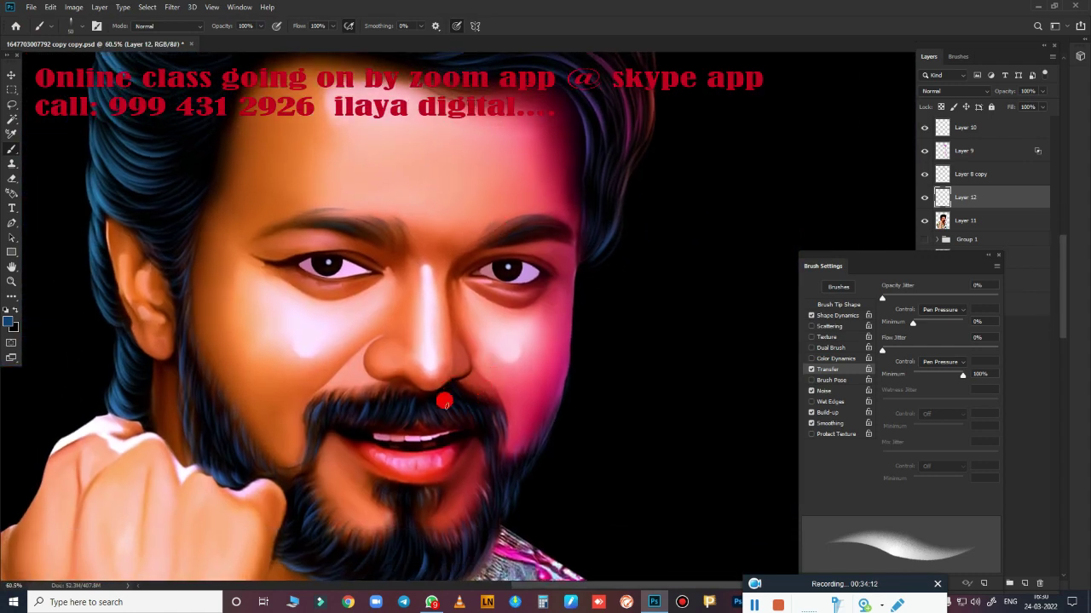
scroll(377, 351, up, 2)
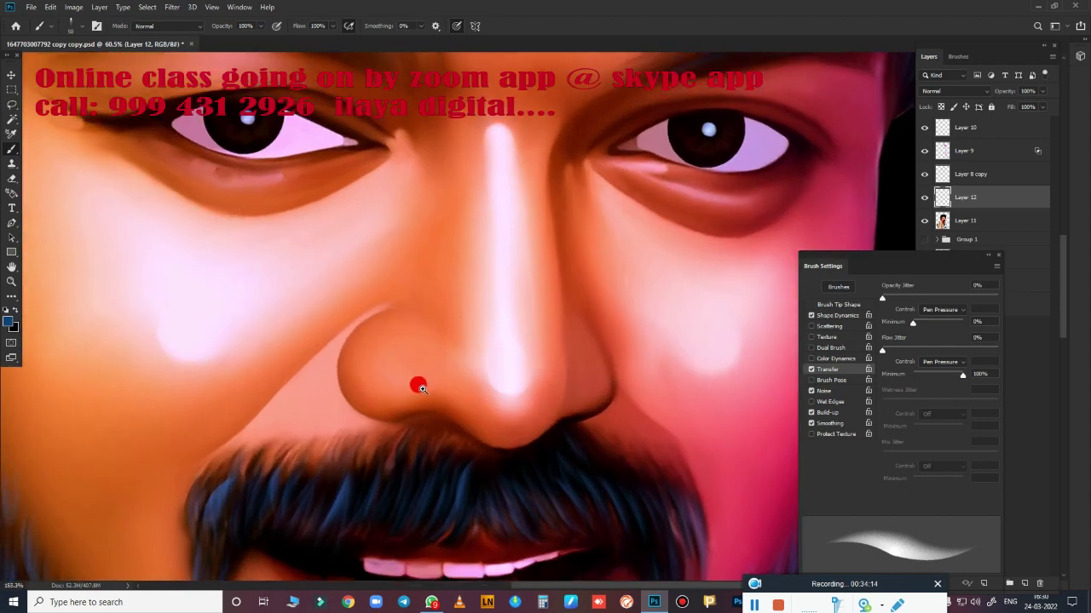
scroll(389, 316, up, 2)
scroll(511, 426, up, 2)
scroll(596, 417, up, 1)
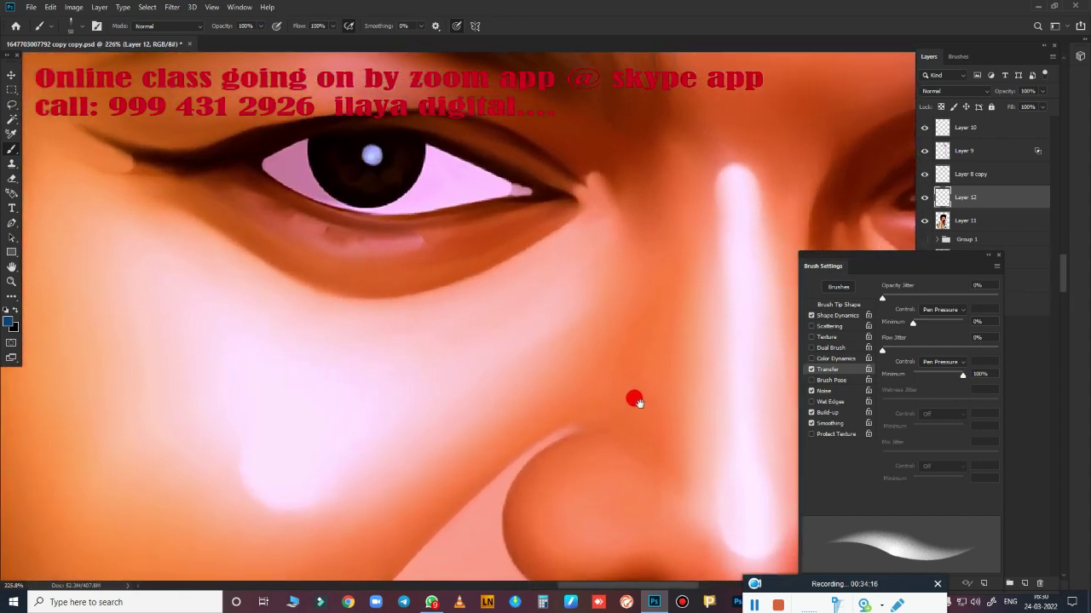
scroll(523, 446, up, 2)
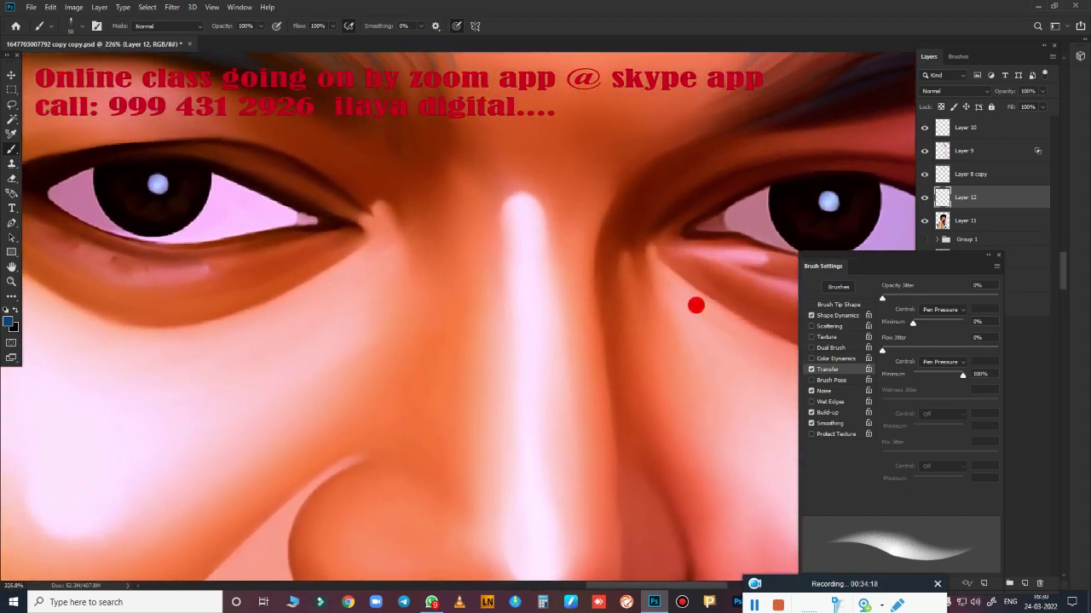
click(1024, 584)
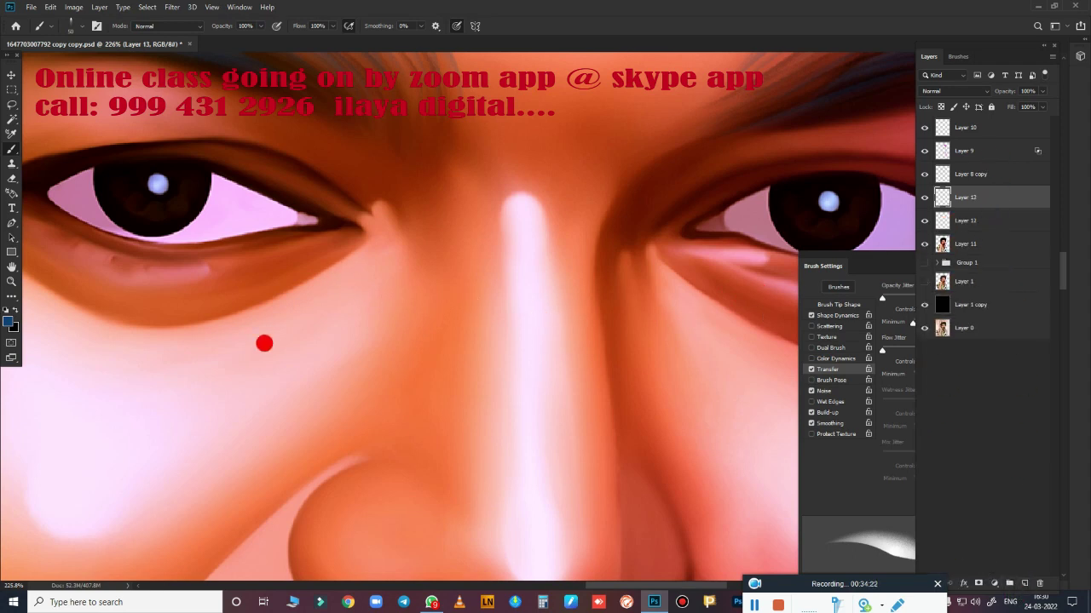
key(m)
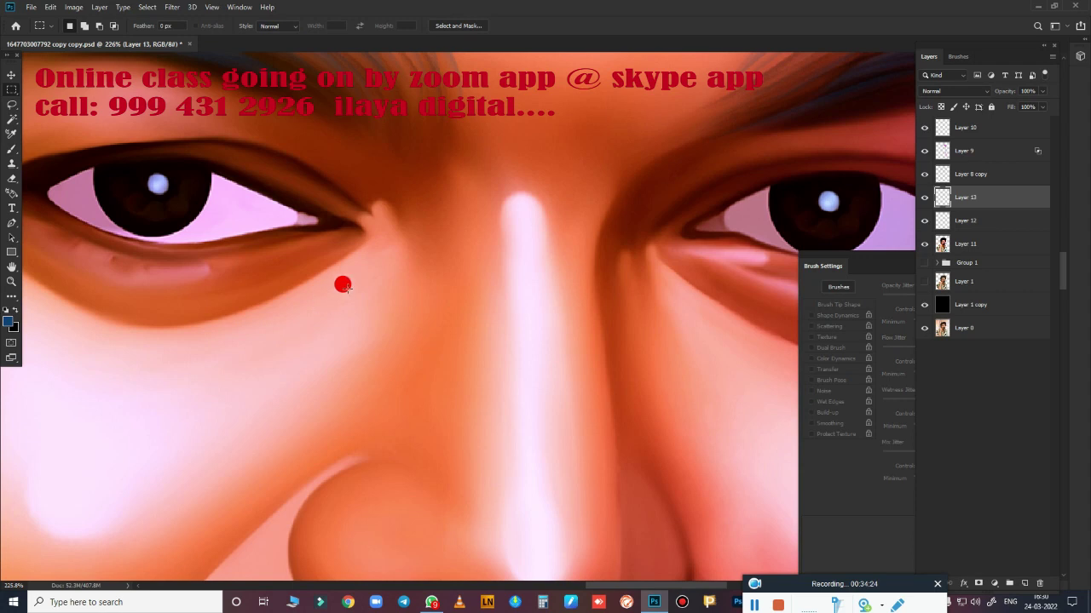
- Draw a circular selection around the left iris with the Elliptical Marquee Tool
right_click(11, 89)
click(51, 99)
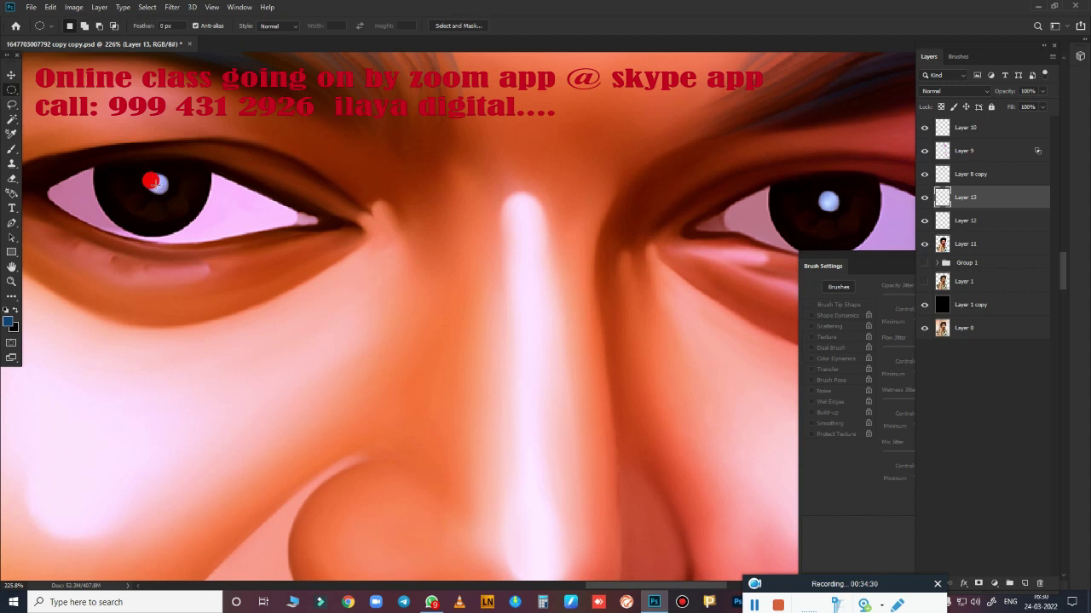
drag(152, 180, 197, 238)
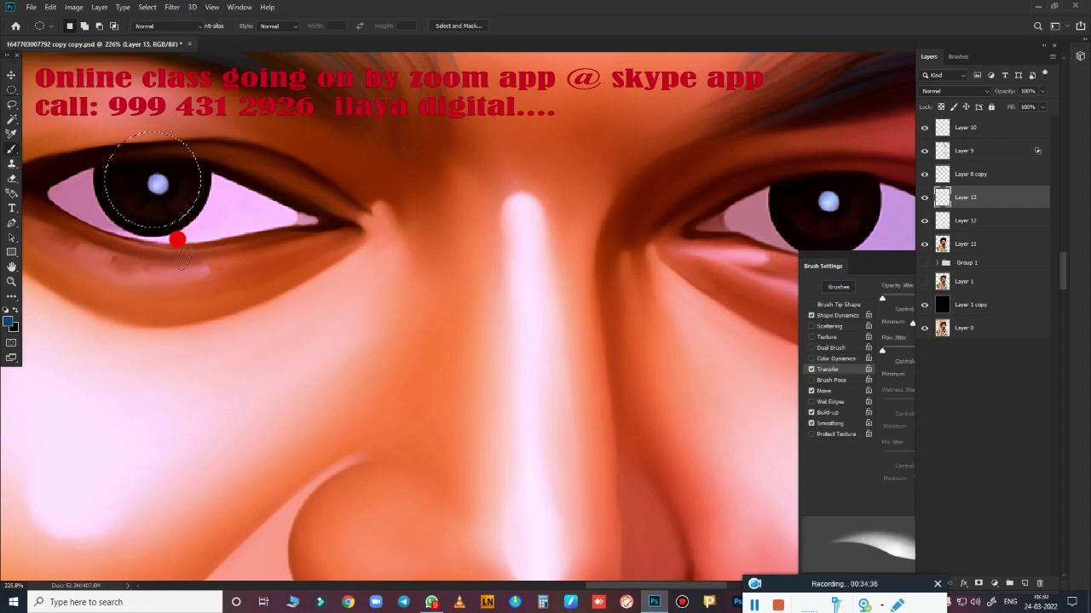
- Switch to the Brush tool with a soft round brush preset
key(b)
right_click(258, 224)
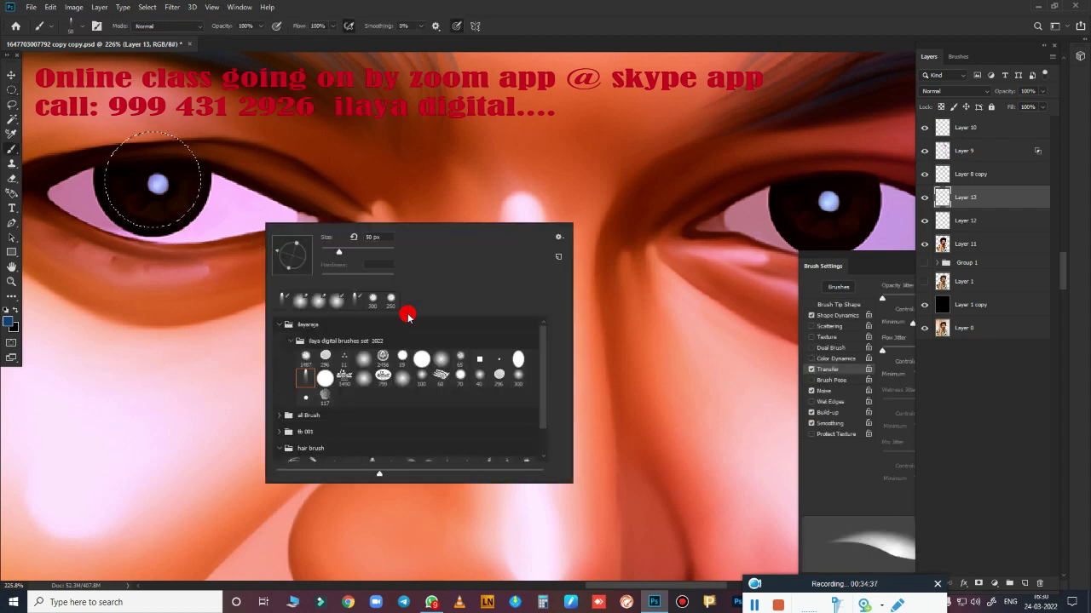
click(402, 378)
click(588, 11)
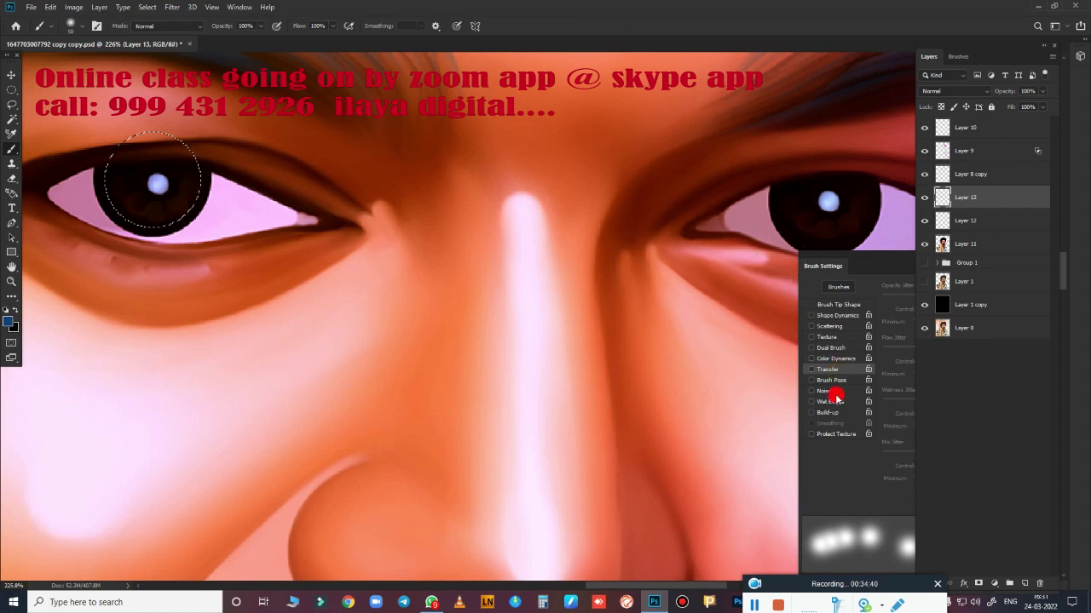
- Set the foreground to bright red f70813, enlarge the brush, and paint the lower iris
click(9, 324)
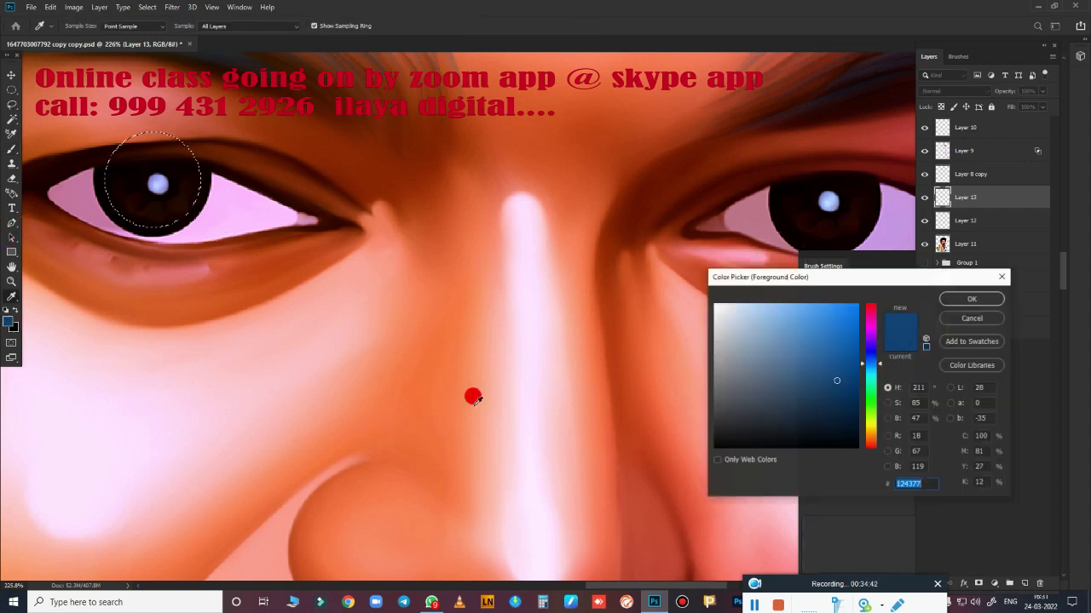
click(873, 307)
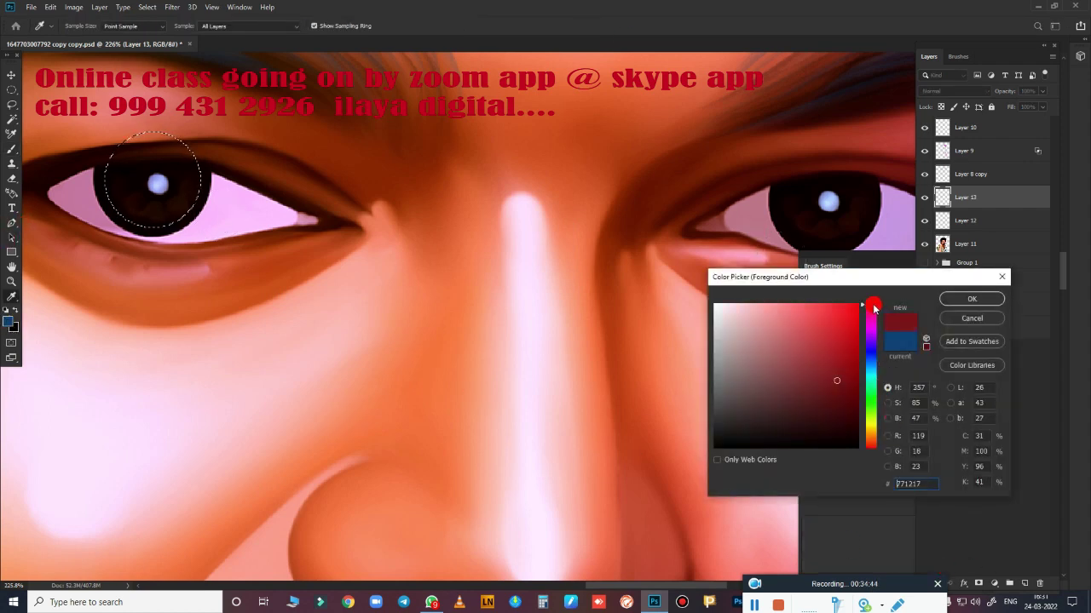
click(854, 307)
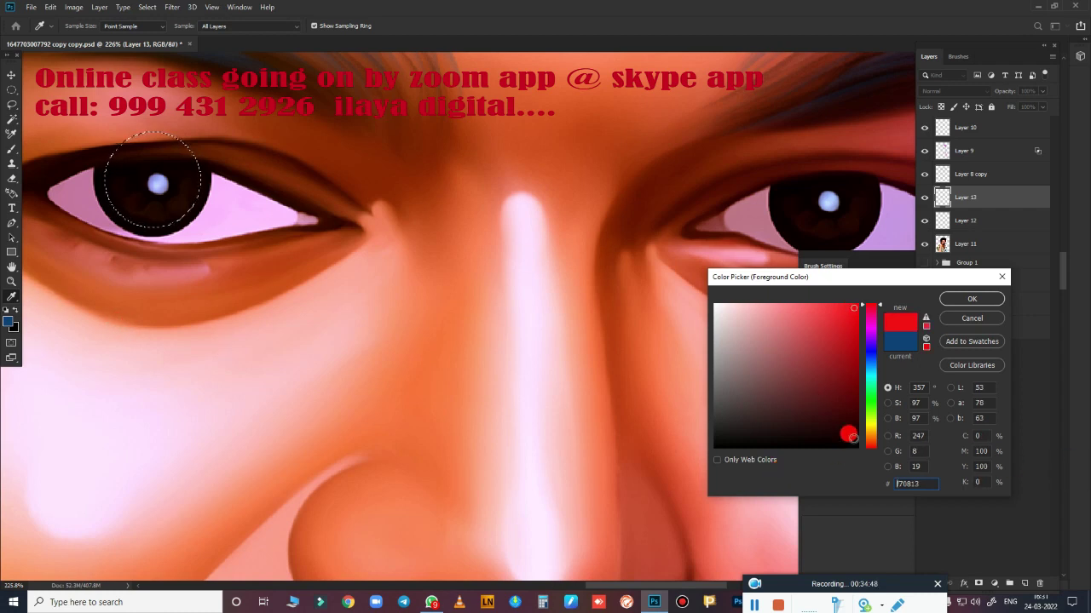
click(945, 299)
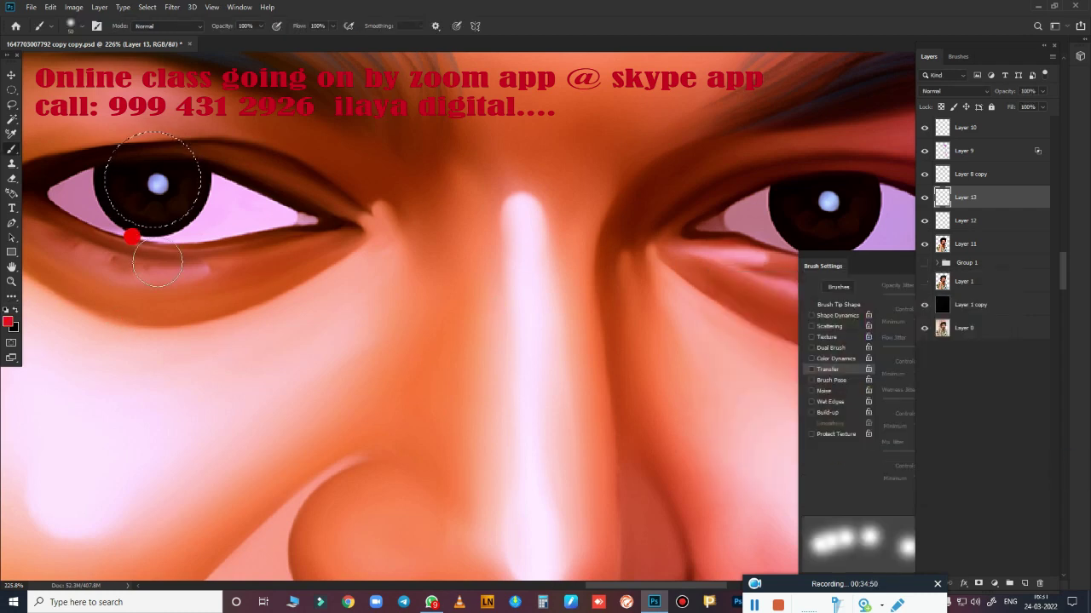
key(bracketright)
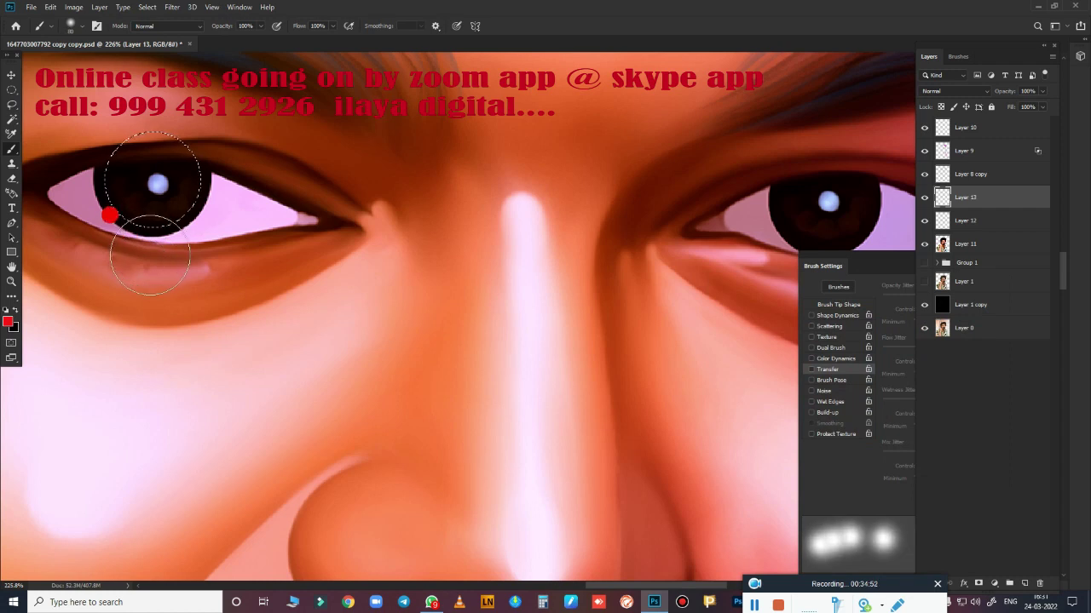
mouse_move(150, 253)
mouse_down()
mouse_move(145, 287)
mouse_move(93, 224)
mouse_move(273, 268)
mouse_move(30, 312)
mouse_up()
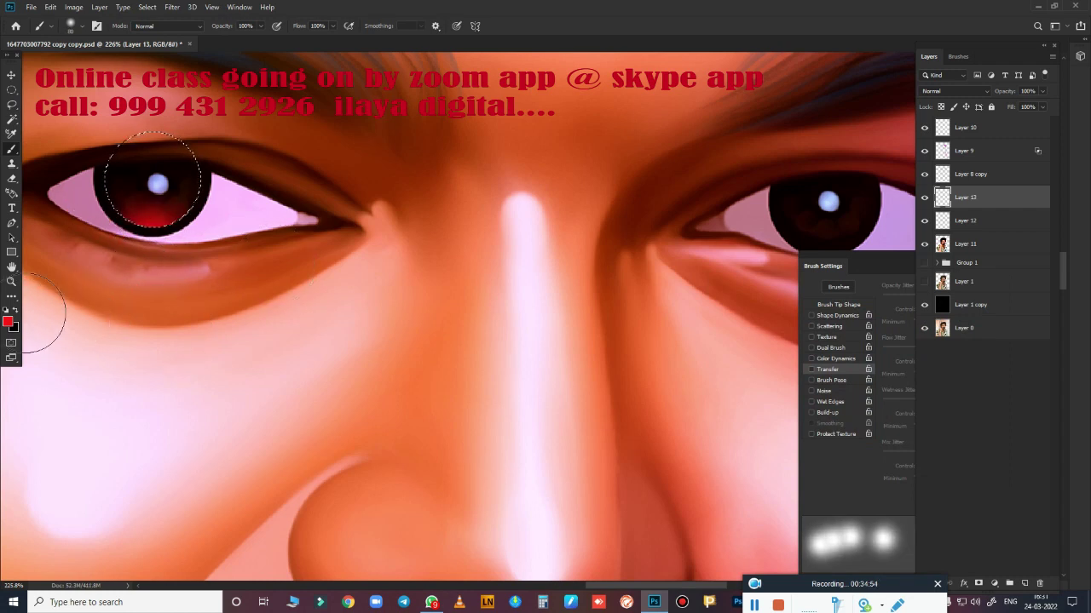
click(8, 321)
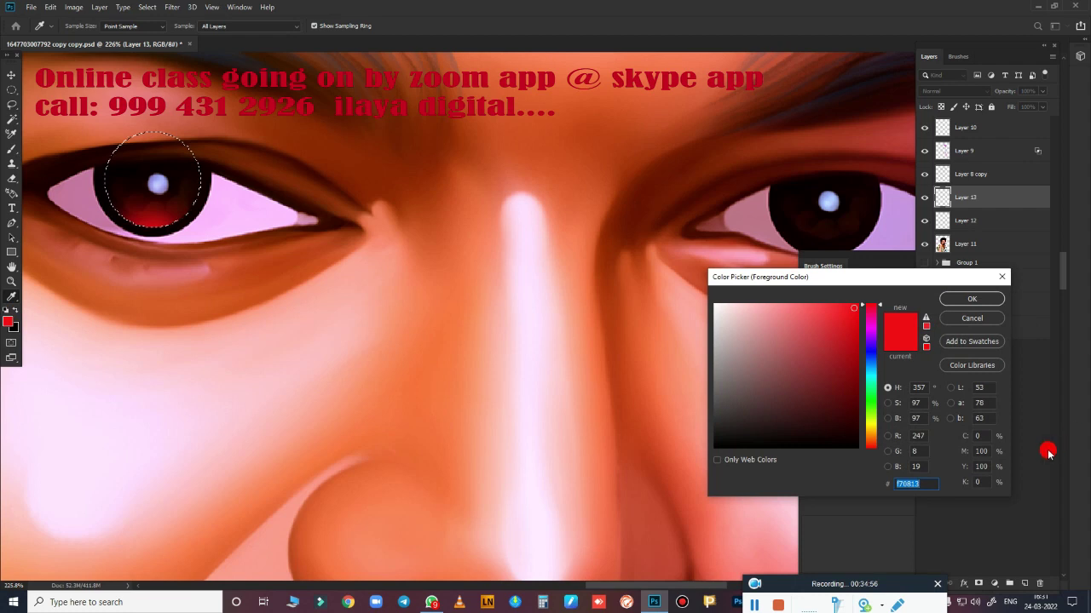
- Set the foreground colour to yellow and zoom in close on the left eye
drag(874, 430, 866, 415)
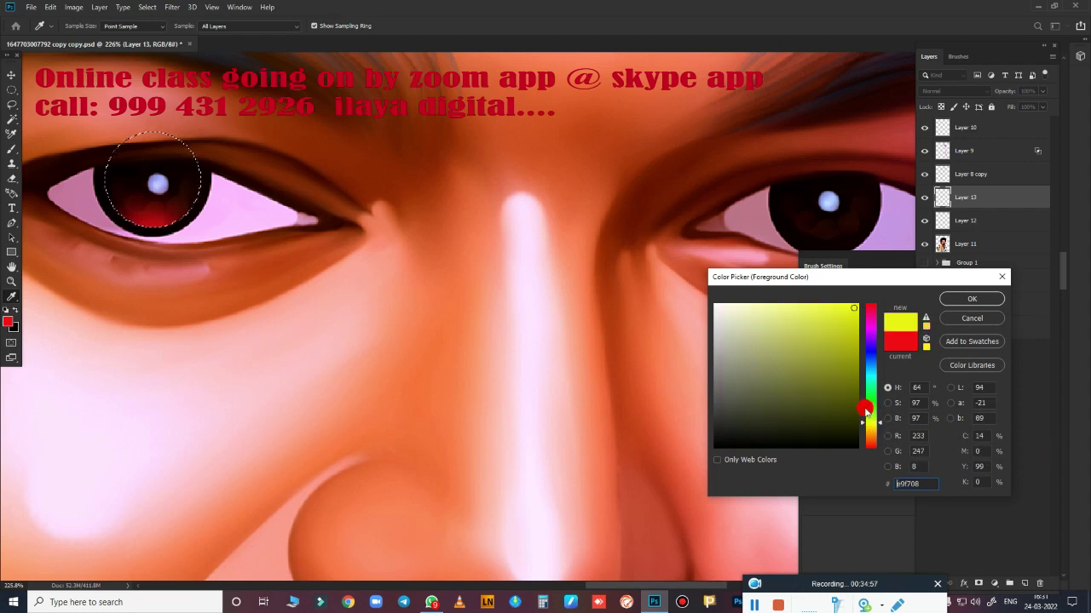
click(969, 298)
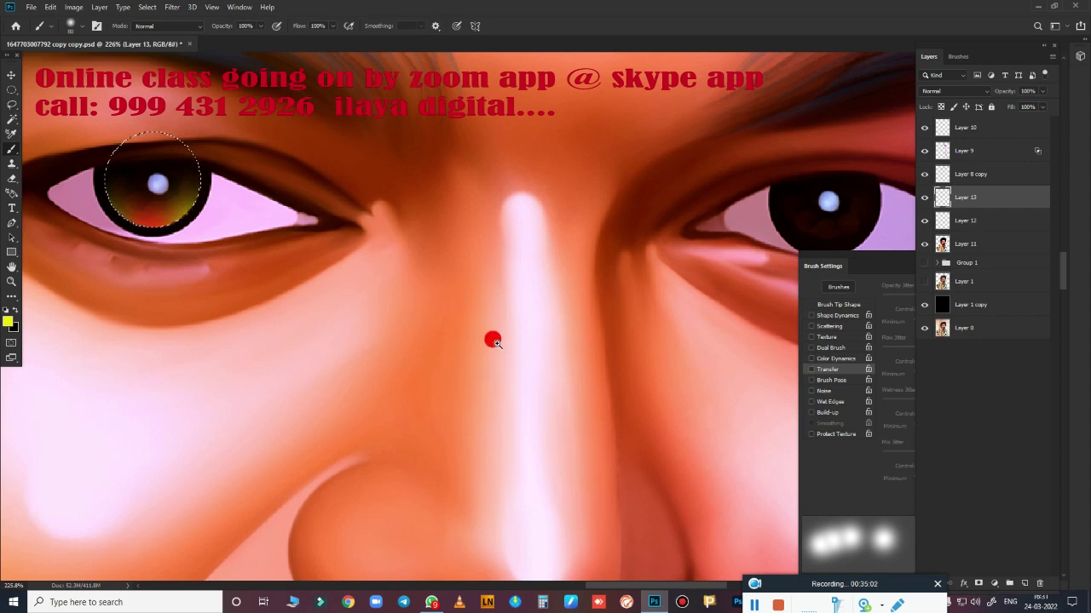
scroll(490, 341, down, 3)
scroll(486, 345, up, 3)
scroll(426, 298, up, 2)
mouse_move(380, 265)
mouse_down()
mouse_move(711, 394)
mouse_move(516, 419)
mouse_up()
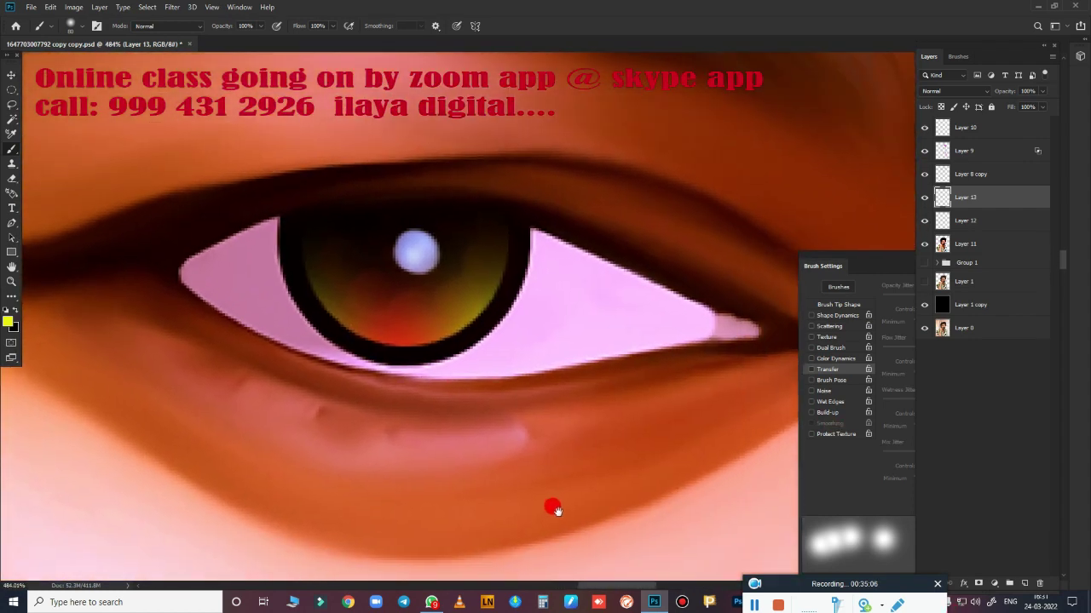
drag(554, 510, 551, 508)
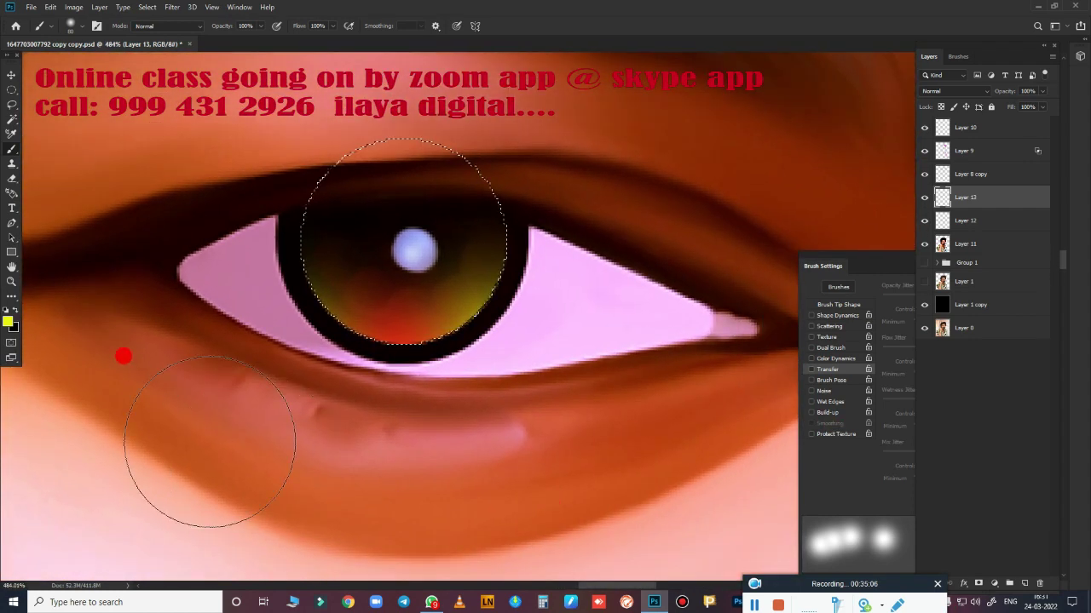
- Paint light orange (f76708) over the lower part of the left iris
click(8, 323)
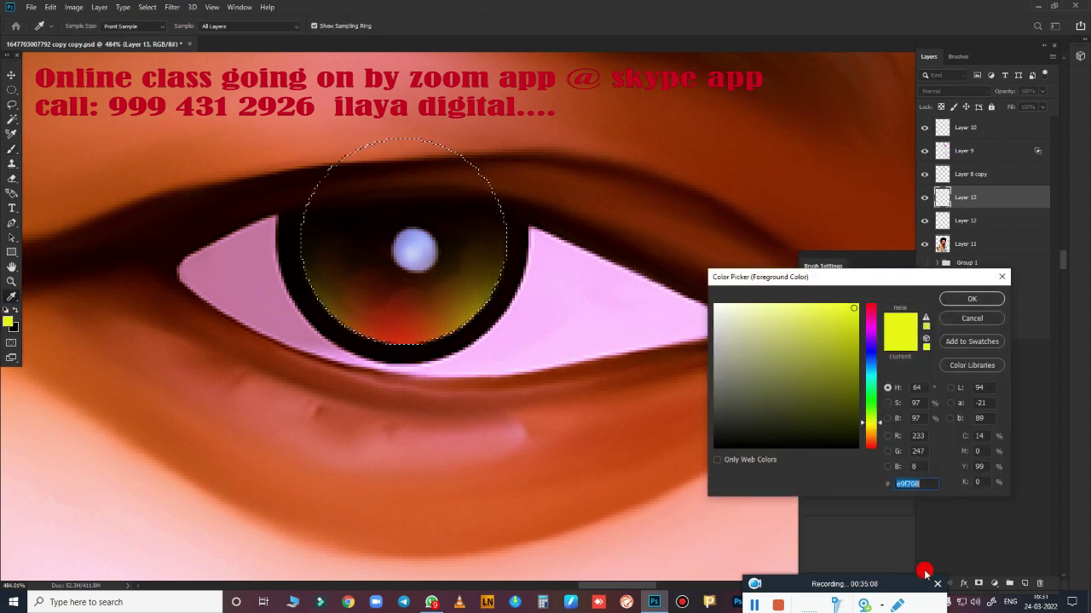
drag(865, 441, 861, 430)
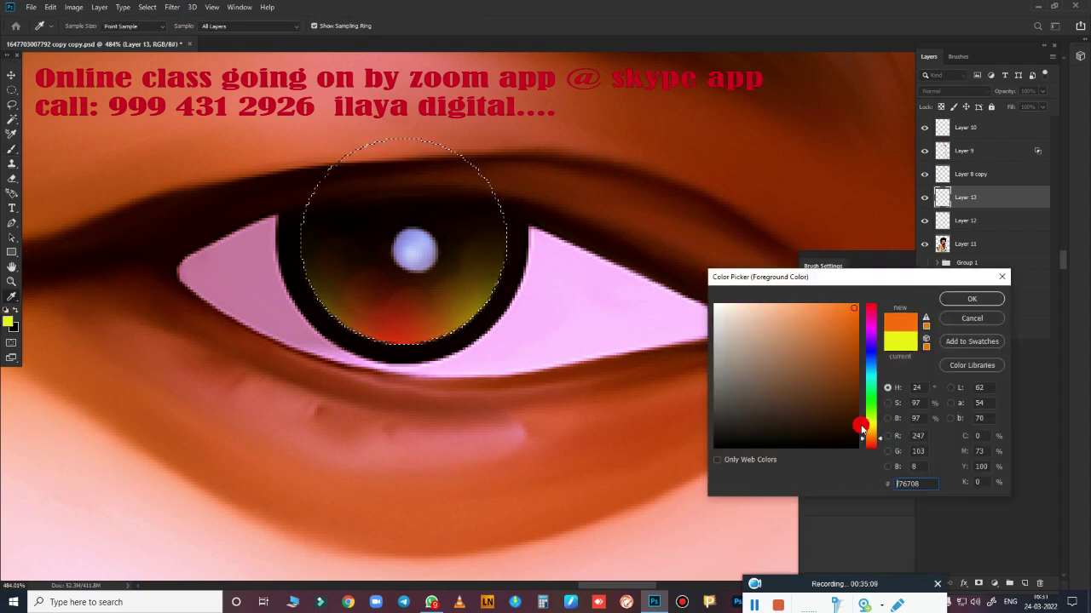
click(823, 304)
click(955, 301)
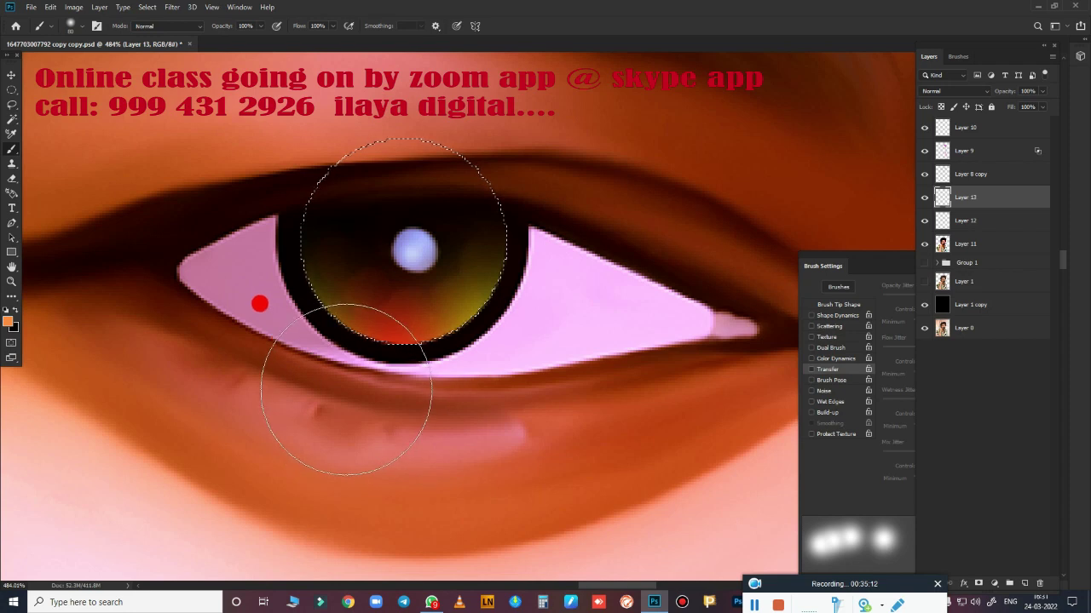
drag(260, 304, 433, 320)
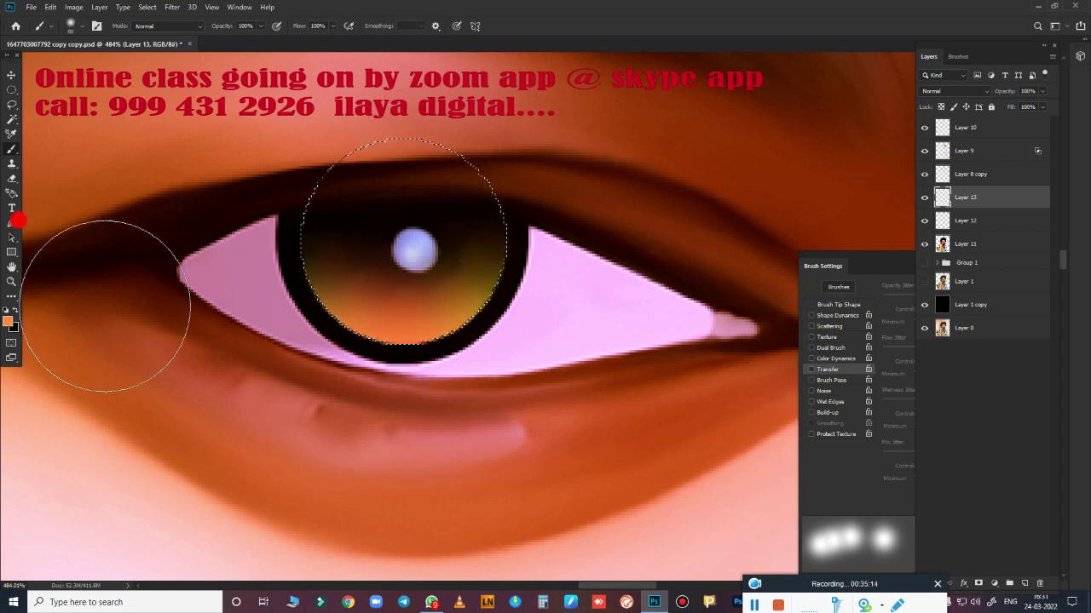
- Try erasing some orange from the iris, then undo the erase
key(e)
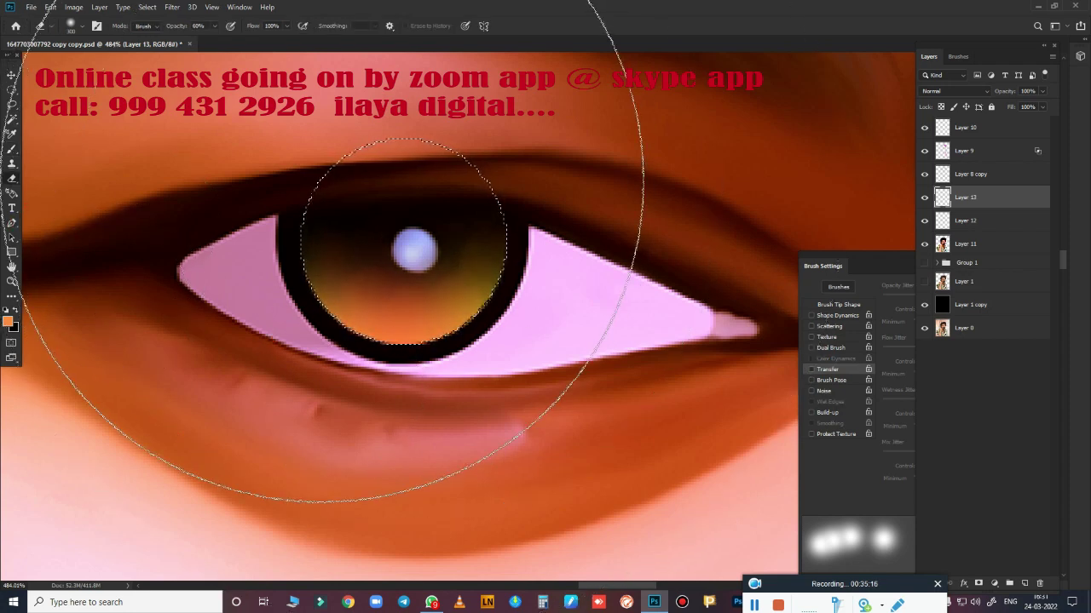
mouse_move(394, 153)
mouse_down()
mouse_move(434, 195)
mouse_move(409, 192)
mouse_move(402, 176)
mouse_move(409, 205)
mouse_up()
key(ctrl+z)
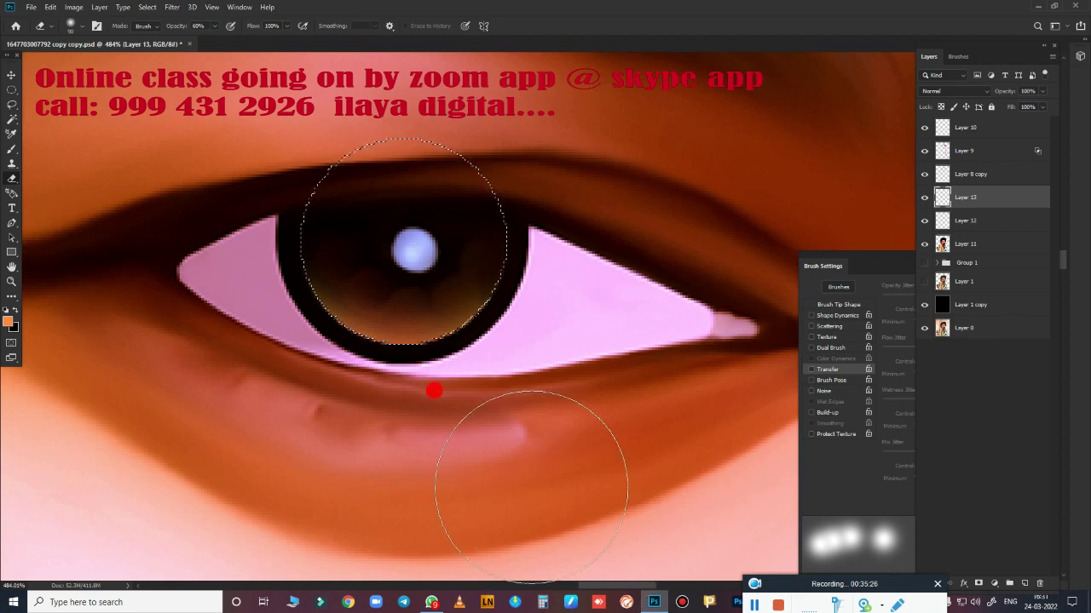
- Zoom out to the whole face and duplicate Layer 13 as Layer 13 copy
mouse_move(595, 397)
mouse_down()
mouse_move(438, 370)
mouse_move(516, 394)
mouse_move(584, 375)
mouse_move(450, 389)
mouse_up()
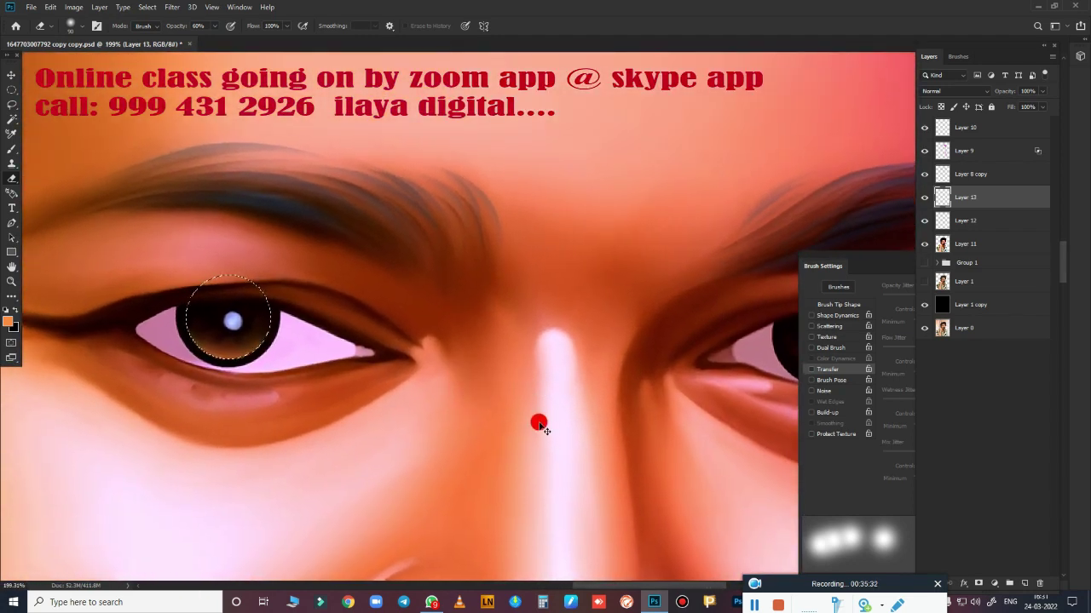
mouse_move(540, 375)
mouse_down()
mouse_move(537, 424)
mouse_move(564, 414)
mouse_move(486, 383)
mouse_move(520, 391)
mouse_up()
key(ctrl+j)
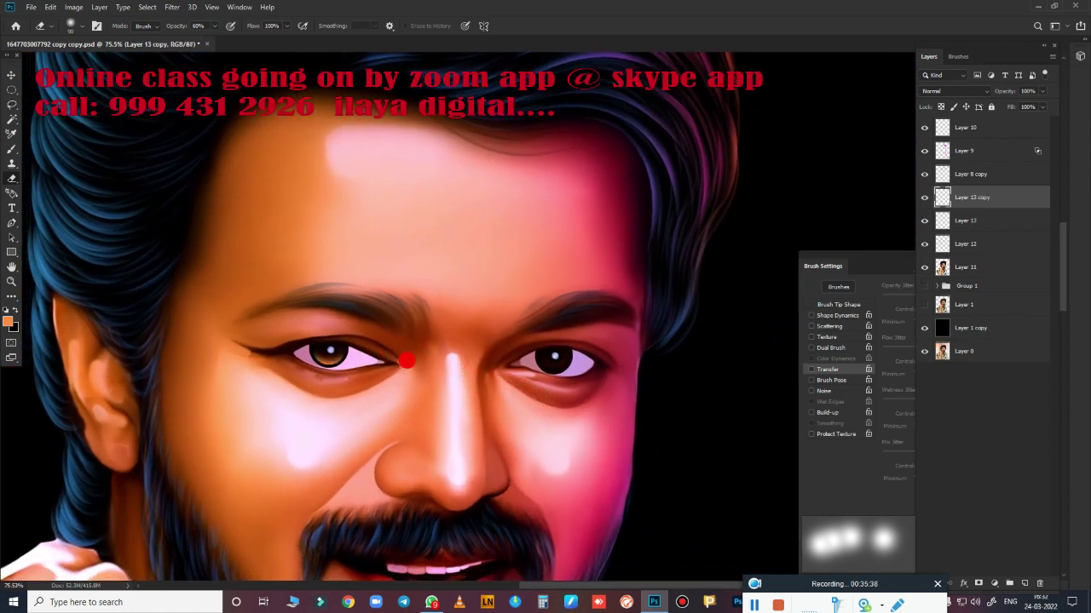
- Toggle Layer 12 and Layer 13 copy visibility to compare the iris tint
key(v)
drag(328, 361, 433, 358)
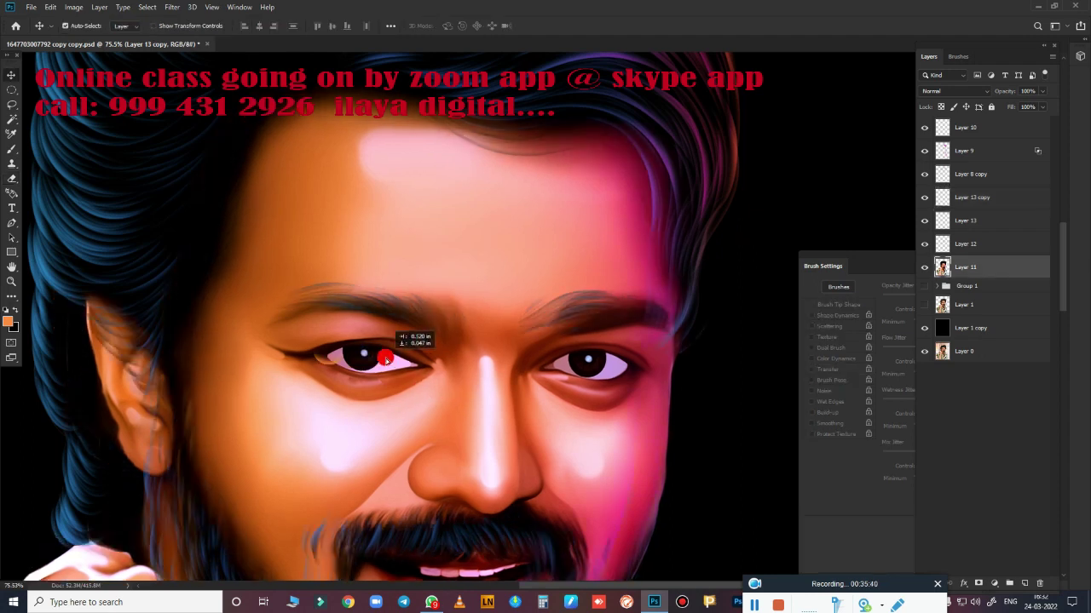
key(ctrl+z)
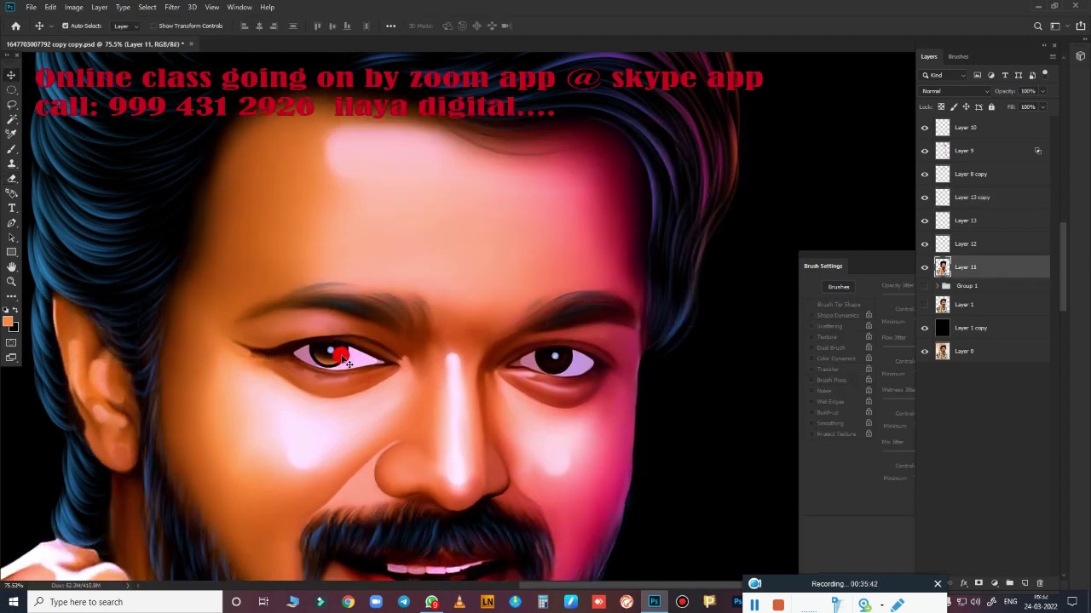
click(924, 245)
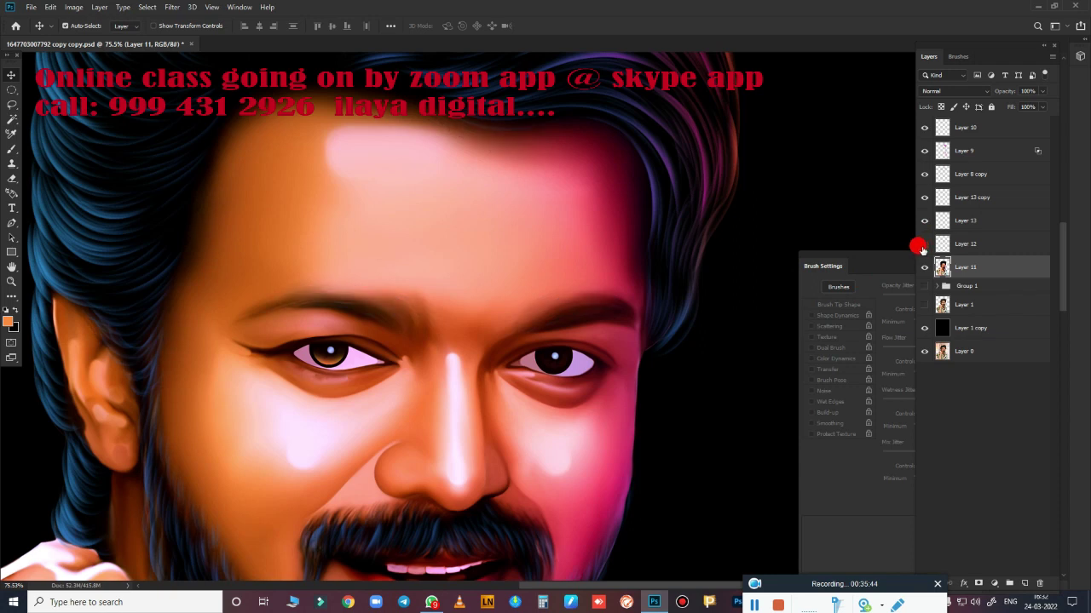
click(924, 244)
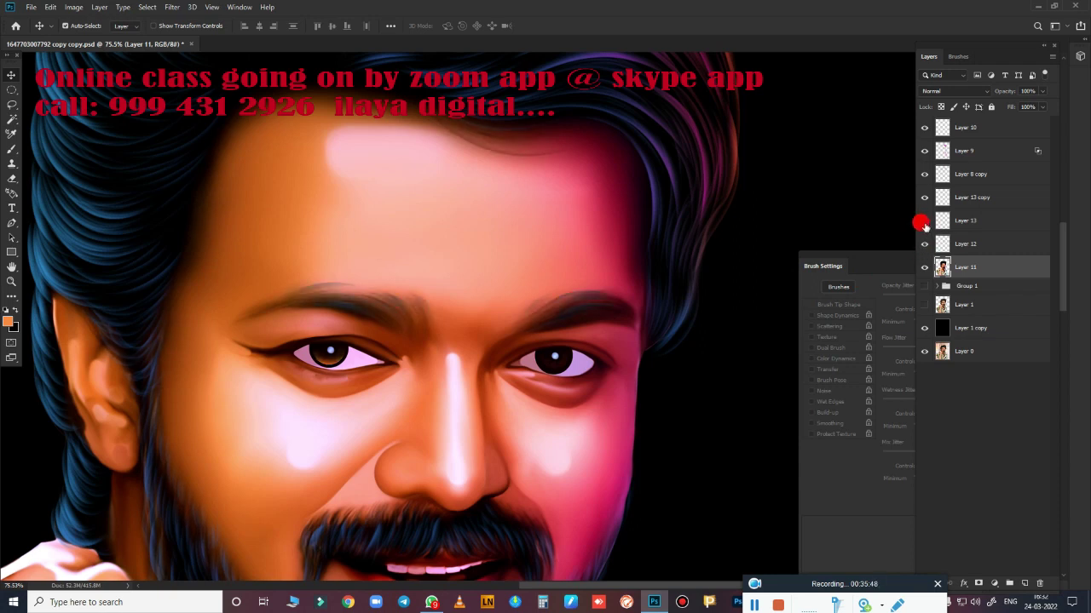
click(923, 243)
click(925, 200)
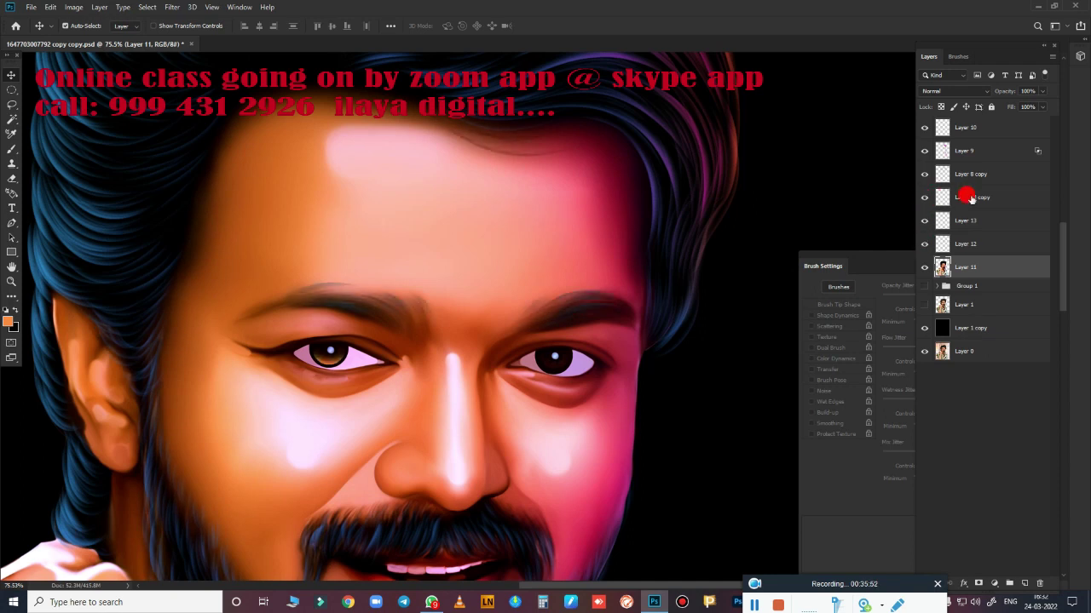
- Move Layer 13 copy's orange iris tint onto the right eye with Free Transform
click(967, 196)
drag(345, 365, 417, 350)
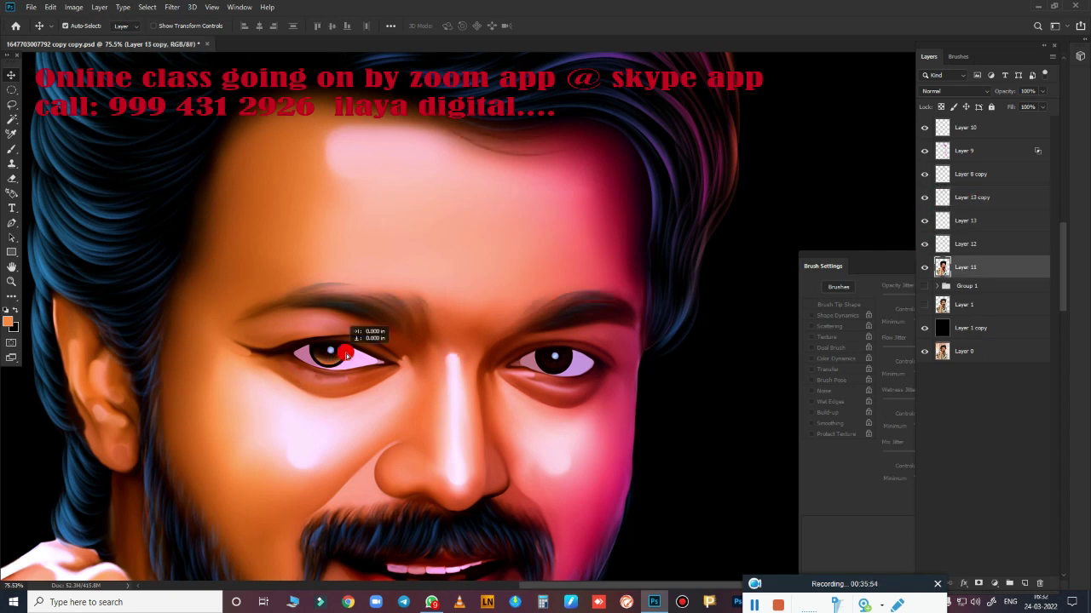
key(ctrl+z)
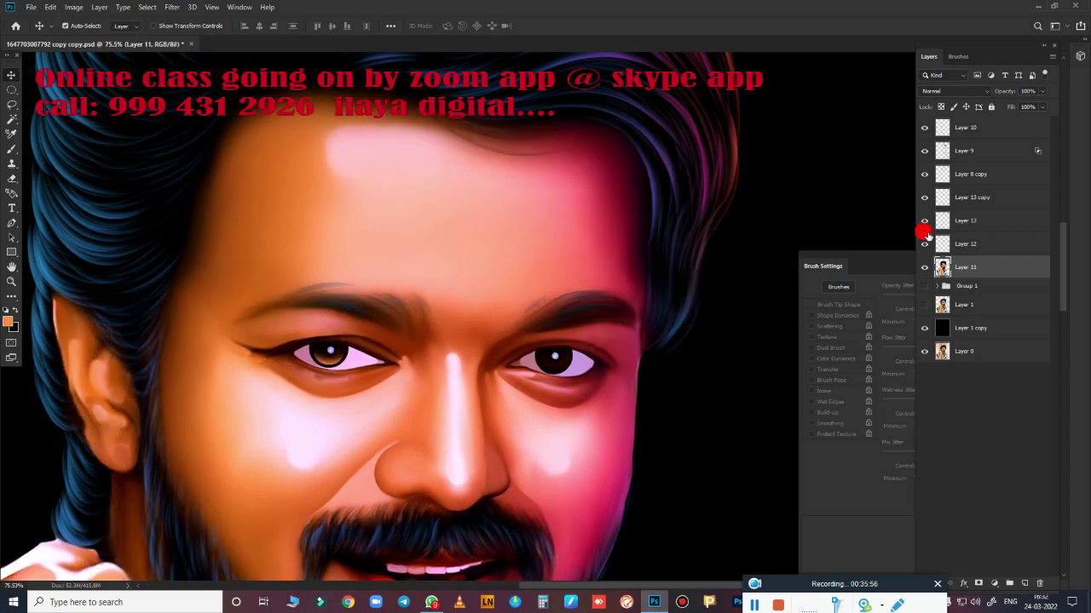
click(976, 197)
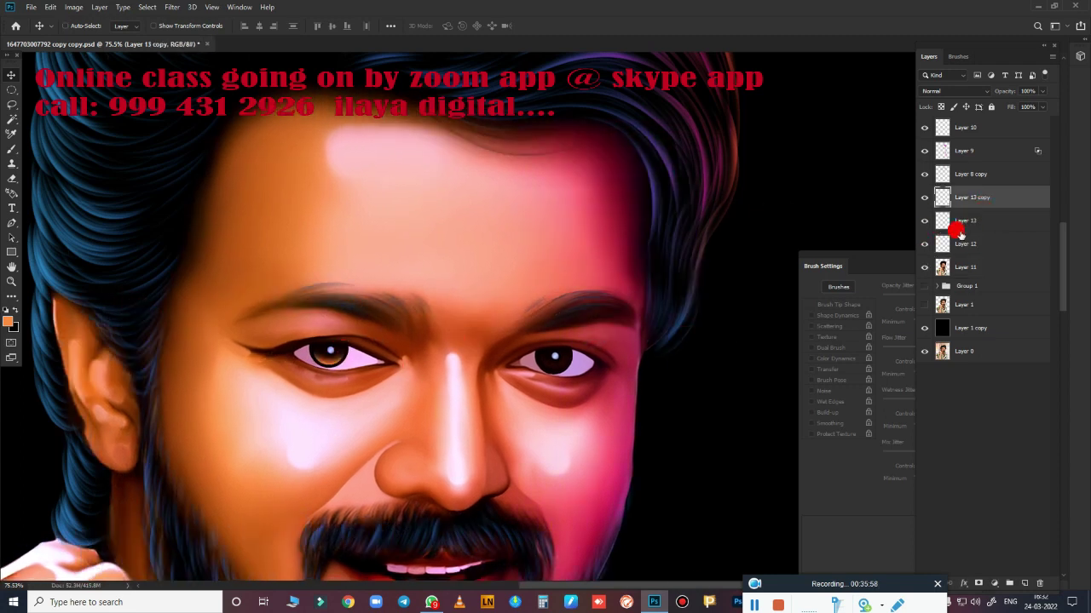
key(ctrl+t)
drag(337, 356, 570, 375)
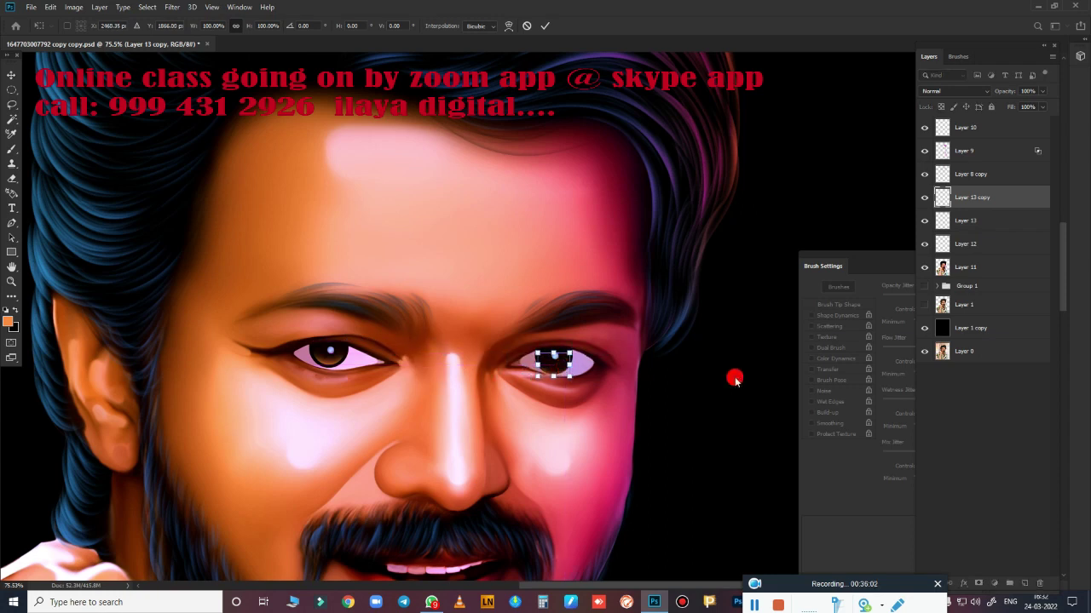
key(Return)
- Adjust the left iris on Layer 13 with Free Transform
click(569, 362)
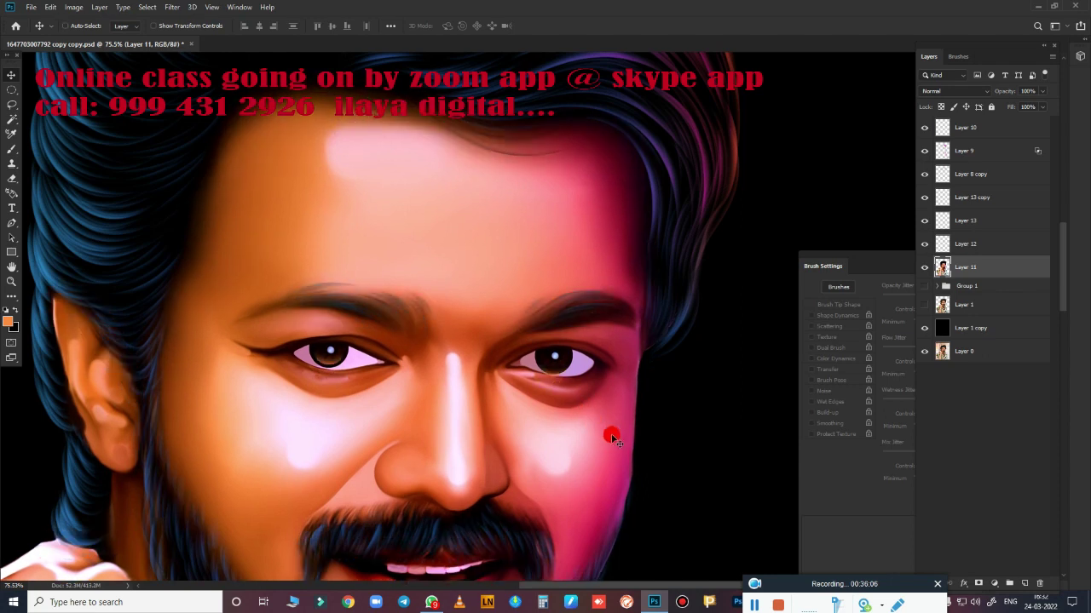
scroll(611, 437, down, 4)
scroll(596, 447, up, 3)
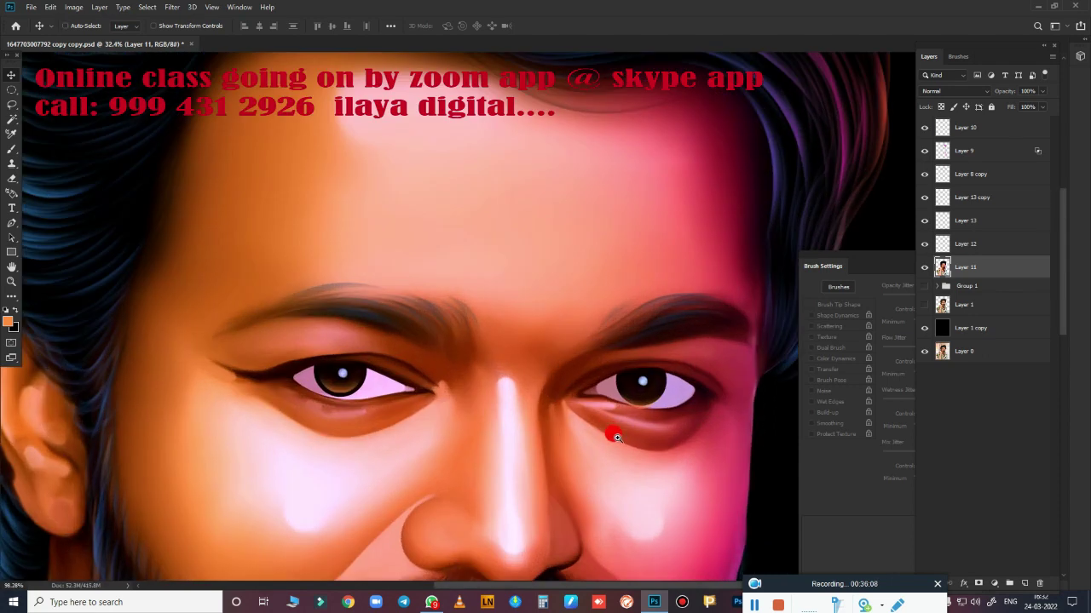
scroll(639, 433, up, 2)
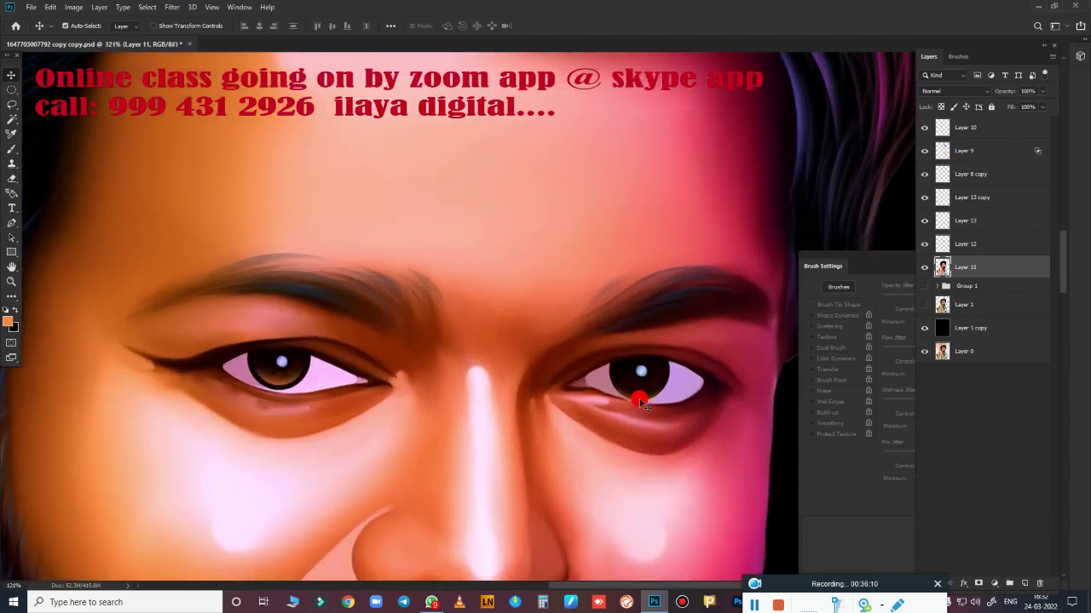
click(941, 223)
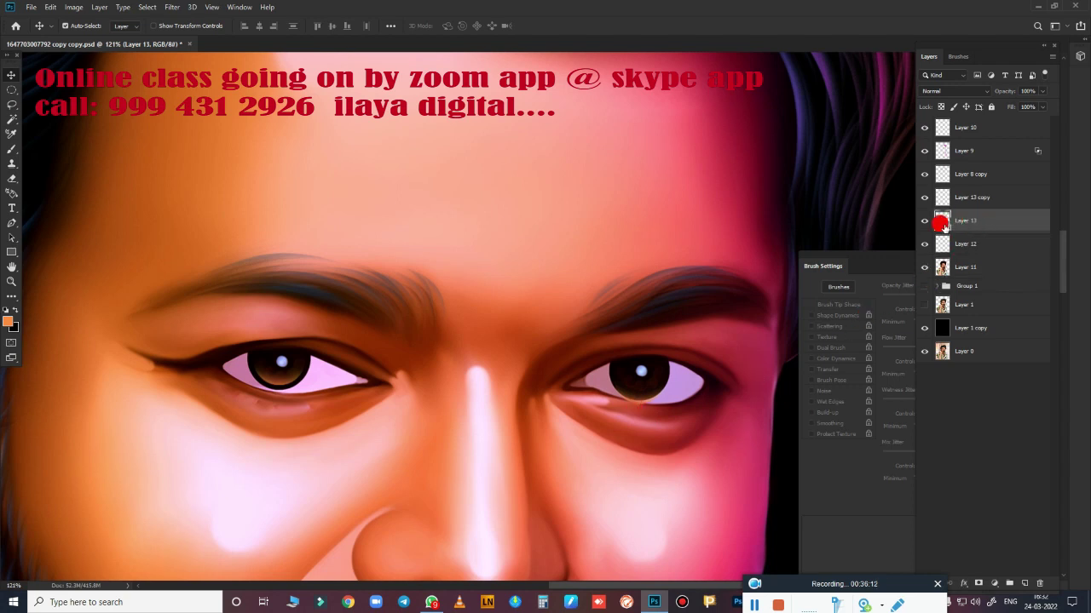
key(ctrl+t)
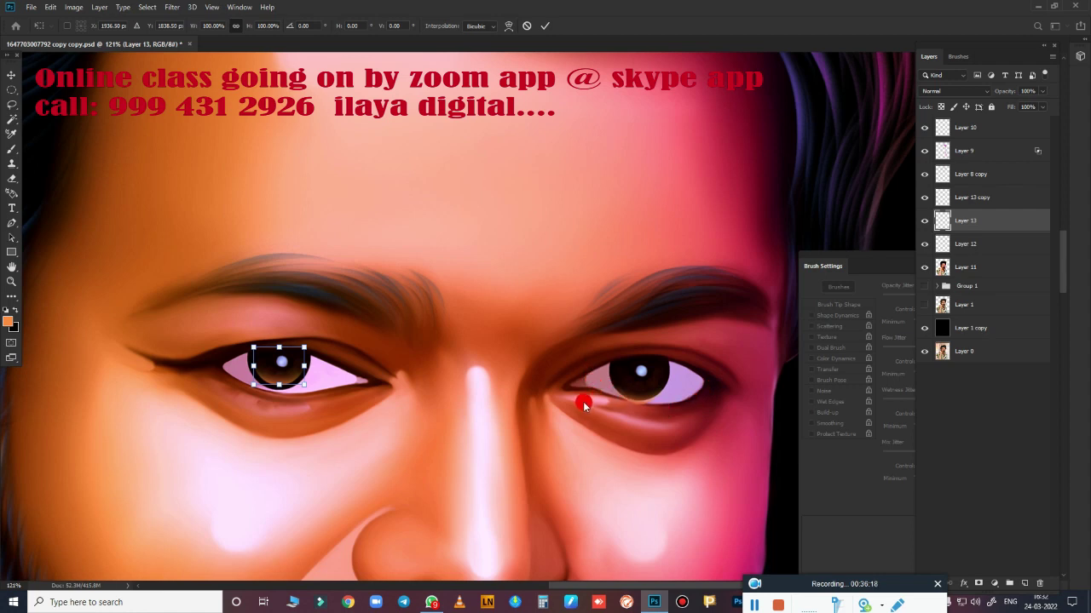
key(Return)
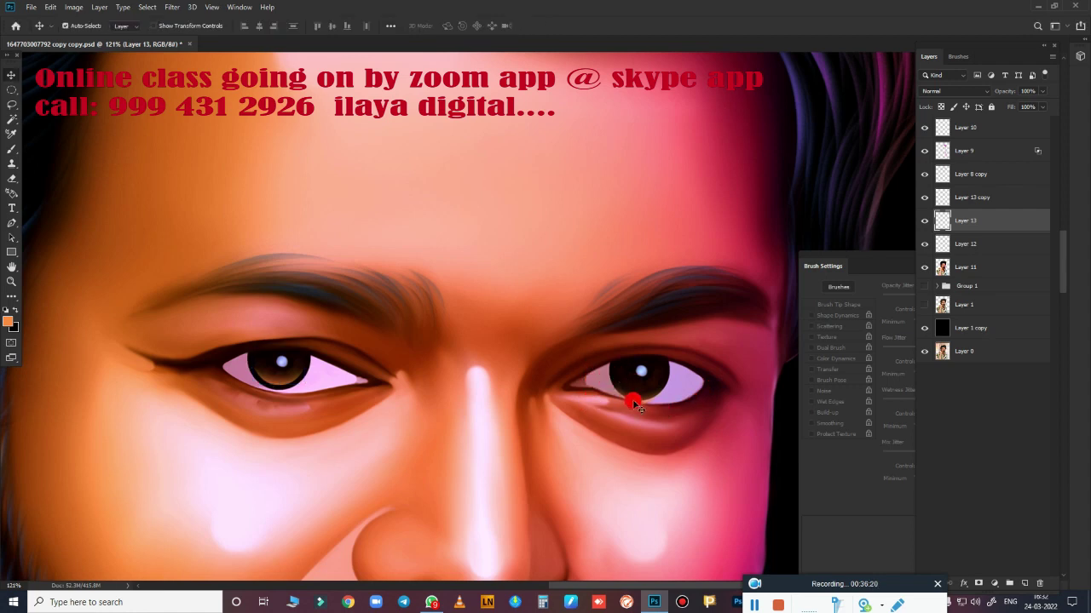
- Fit the right iris to its eye and select both iris layers together
click(639, 399)
drag(639, 399, 646, 380)
key(ctrl+t)
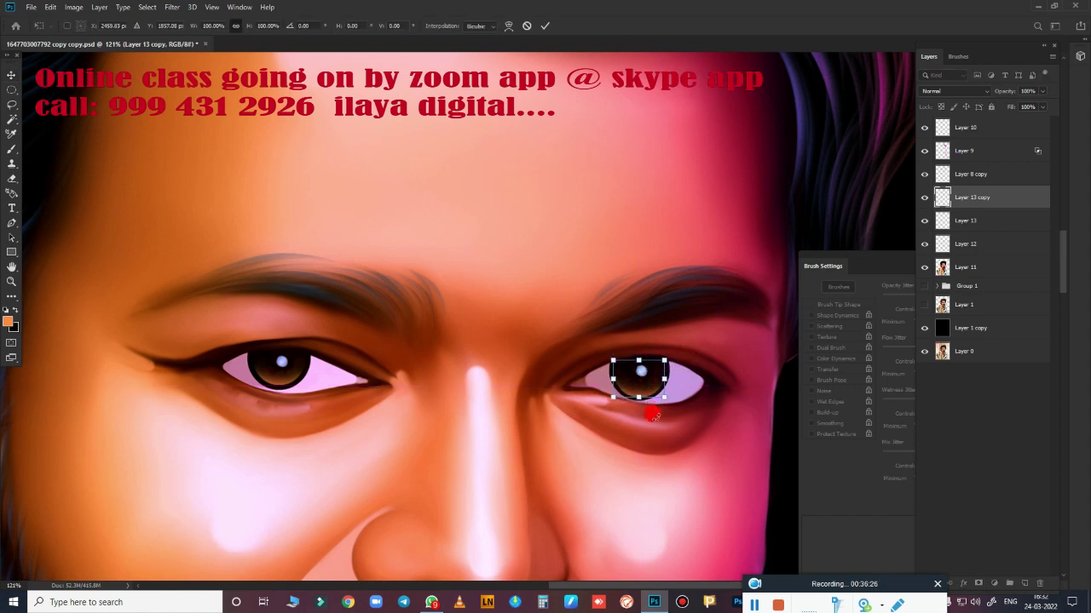
key(Return)
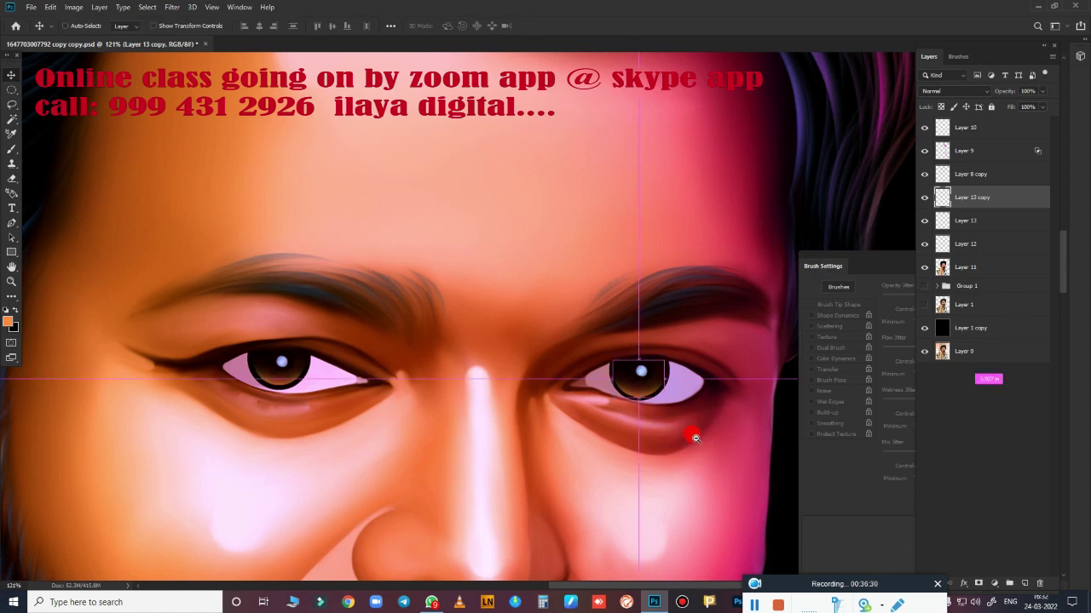
scroll(703, 443, up, 1)
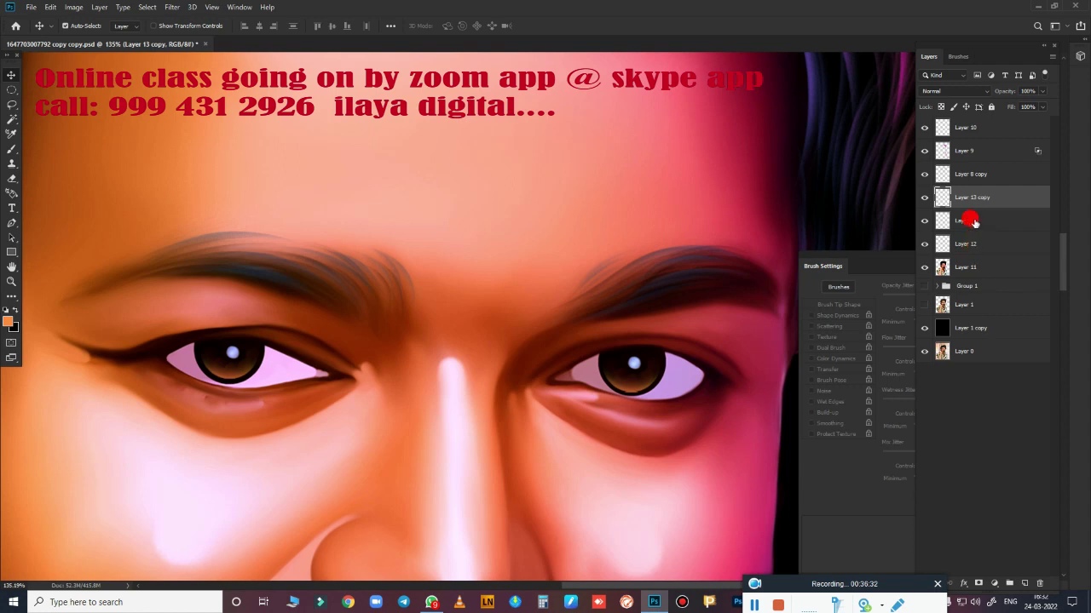
shift+click(970, 221)
- Merge Layer 13 into Layer 13 copy and lower its hue to turn the irises reddish-brown
key(ctrl+e)
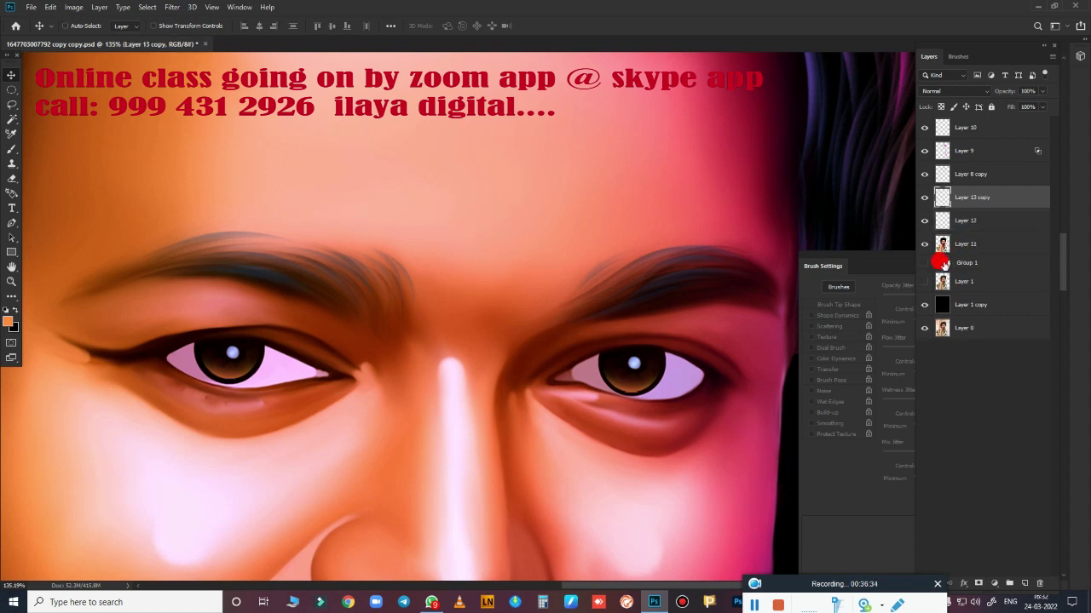
key(ctrl+u)
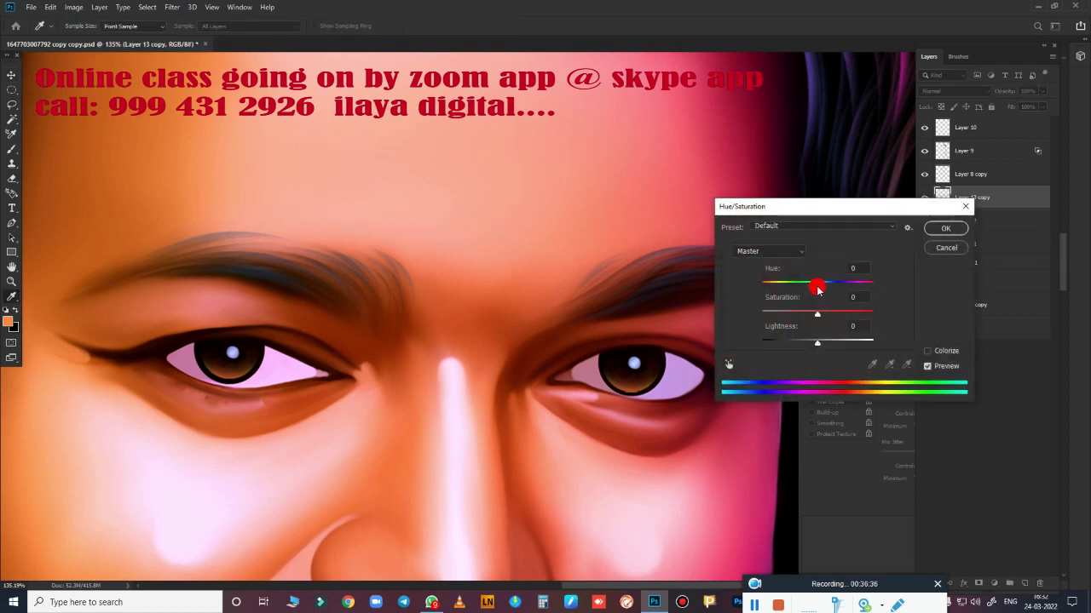
drag(818, 283, 796, 288)
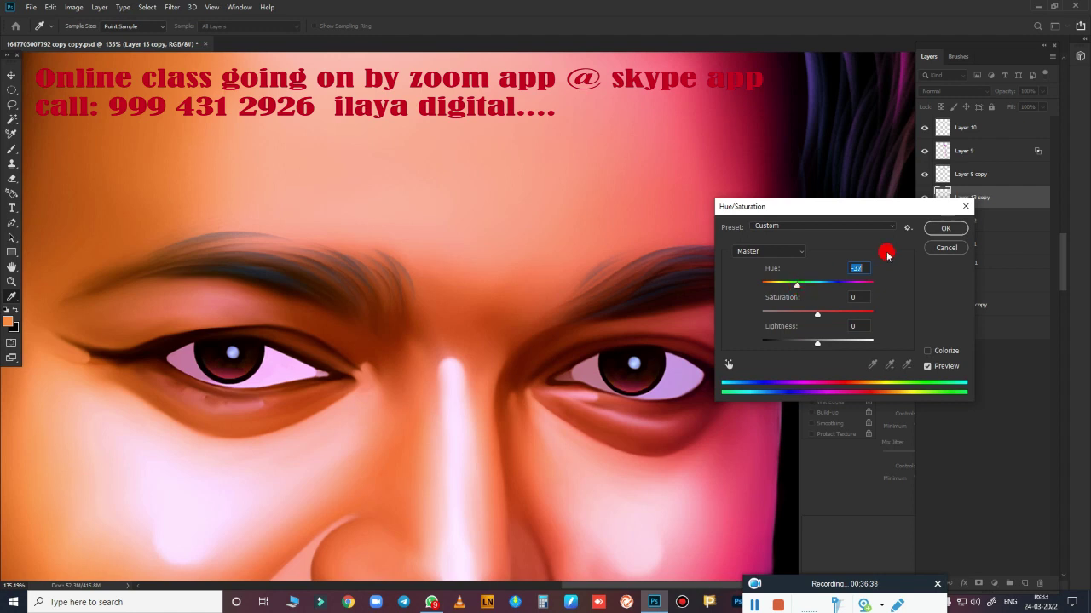
click(948, 231)
scroll(645, 288, down, 5)
scroll(645, 288, up, 2)
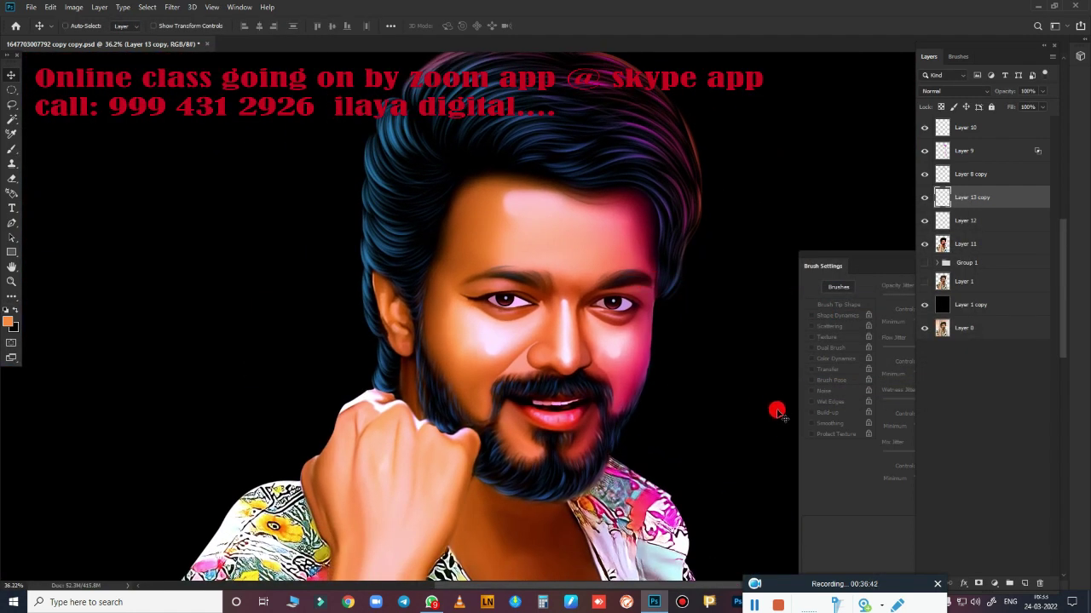
drag(773, 407, 777, 415)
scroll(707, 350, up, 3)
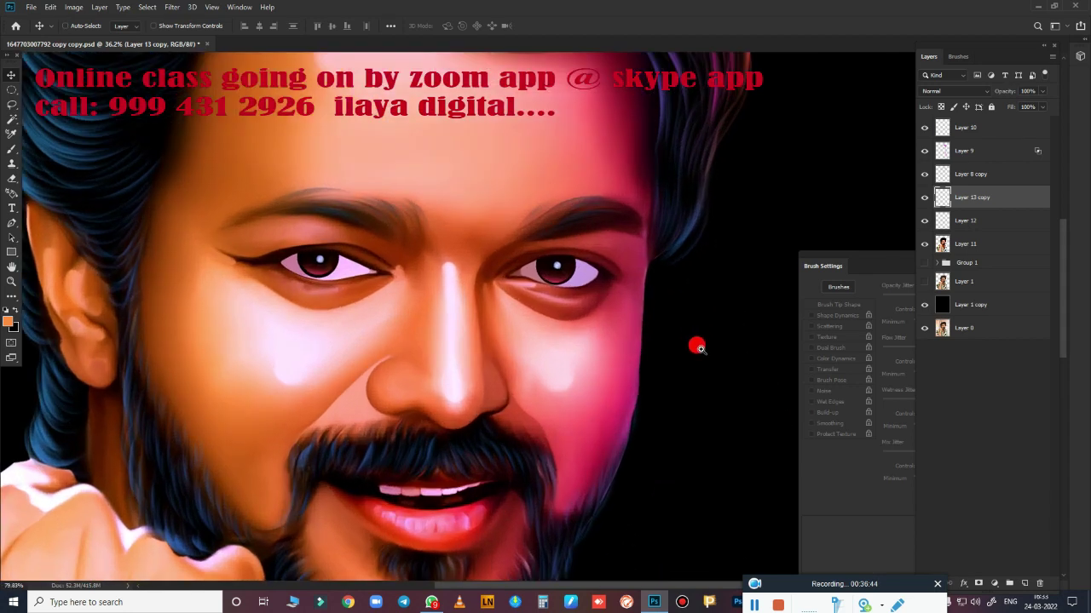
scroll(713, 358, up, 2)
scroll(714, 357, down, 1)
key(e)
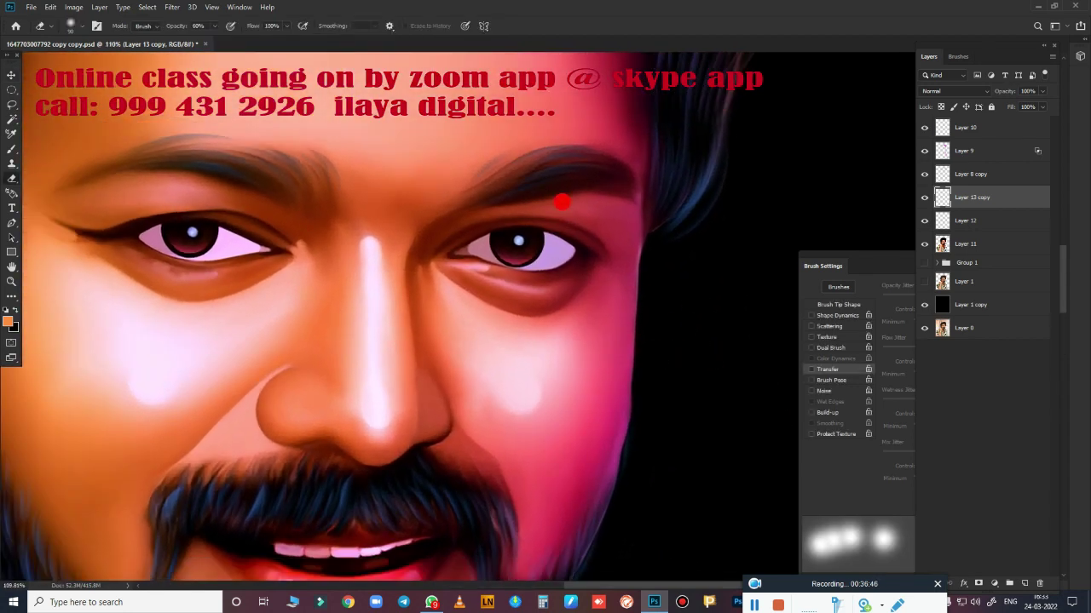
key(bracketleft)
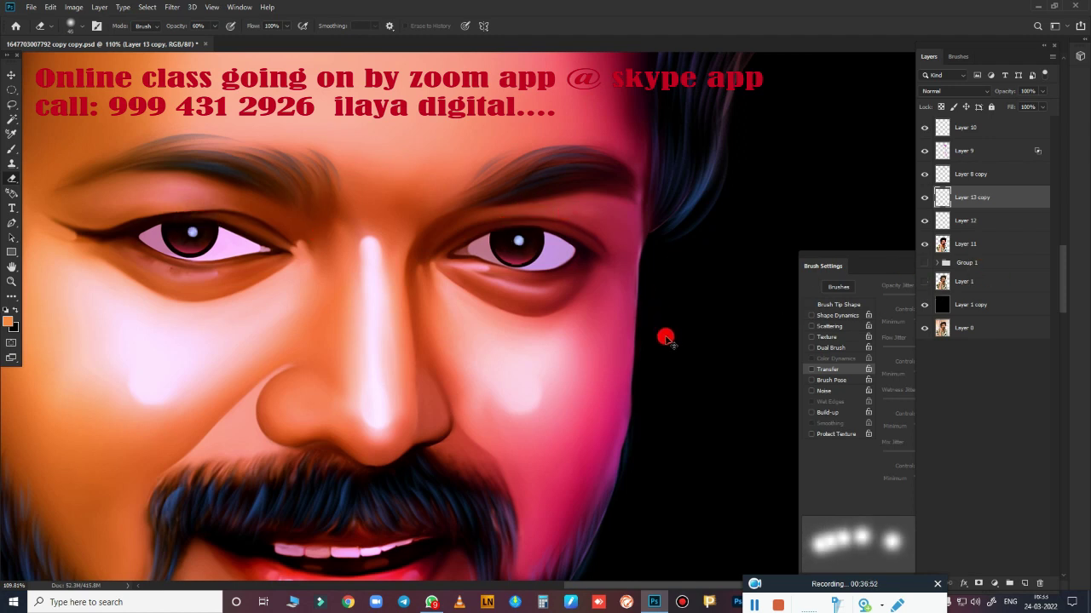
scroll(656, 353, down, 5)
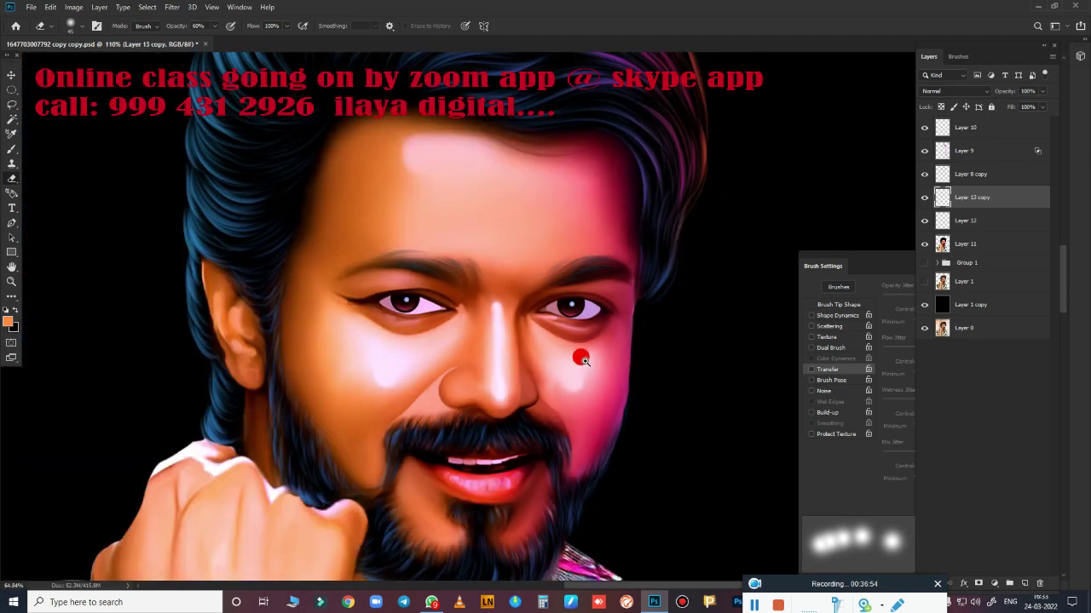
scroll(625, 385, down, 2)
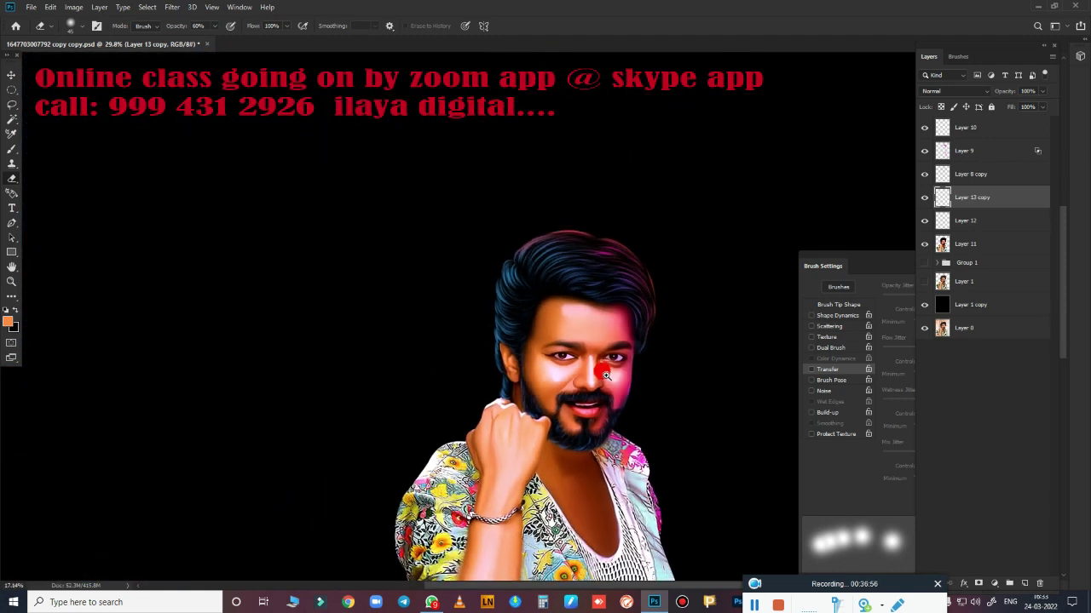
scroll(604, 323, down, 2)
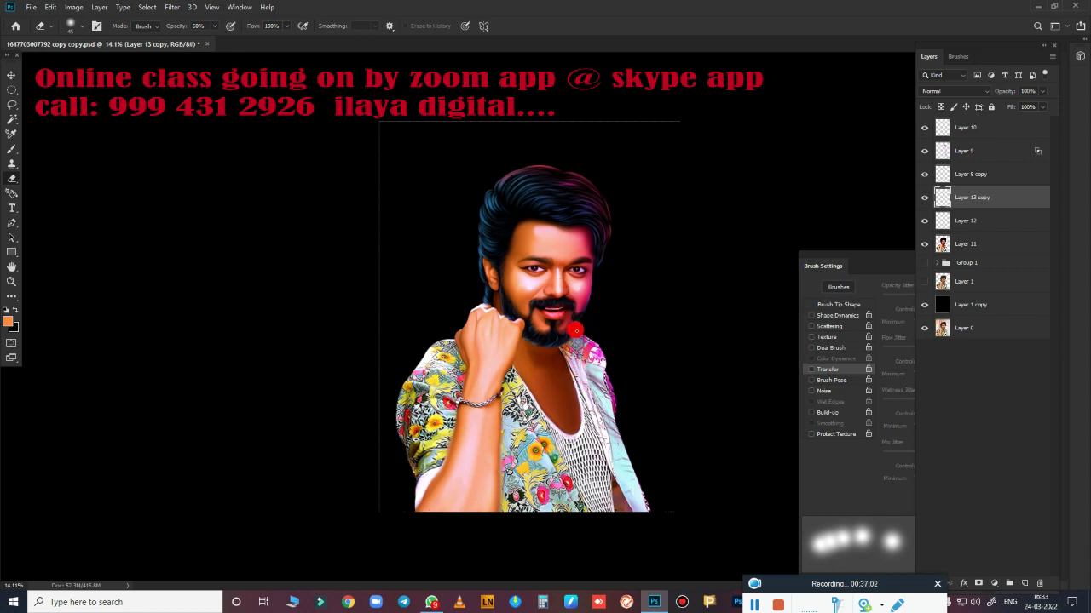
key(v)
right_click(540, 340)
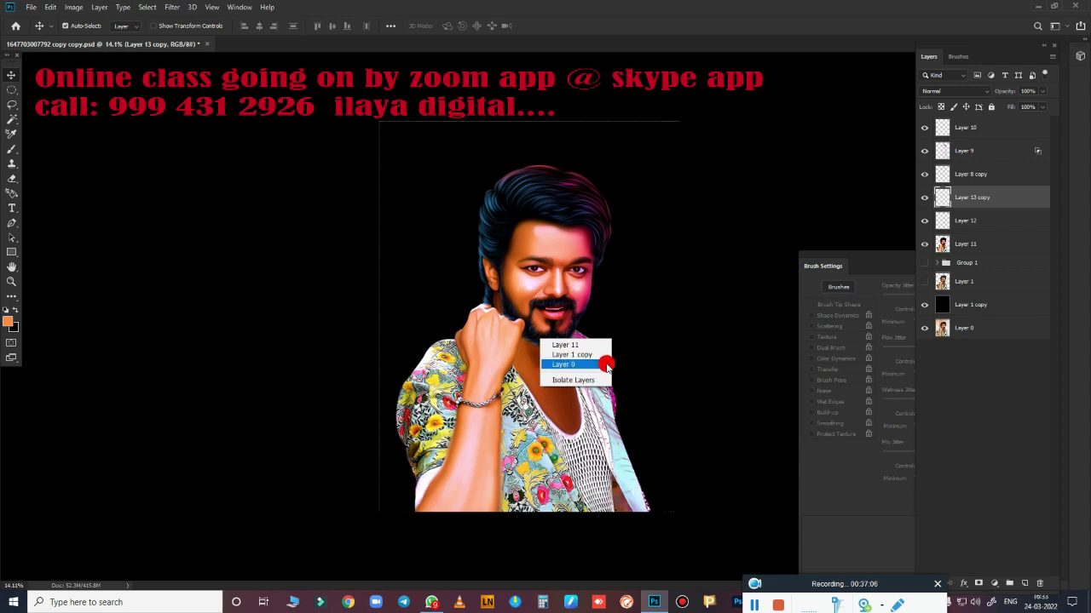
click(642, 447)
- Choose the 1490 px logo brush preset for the Brush tool
key(b)
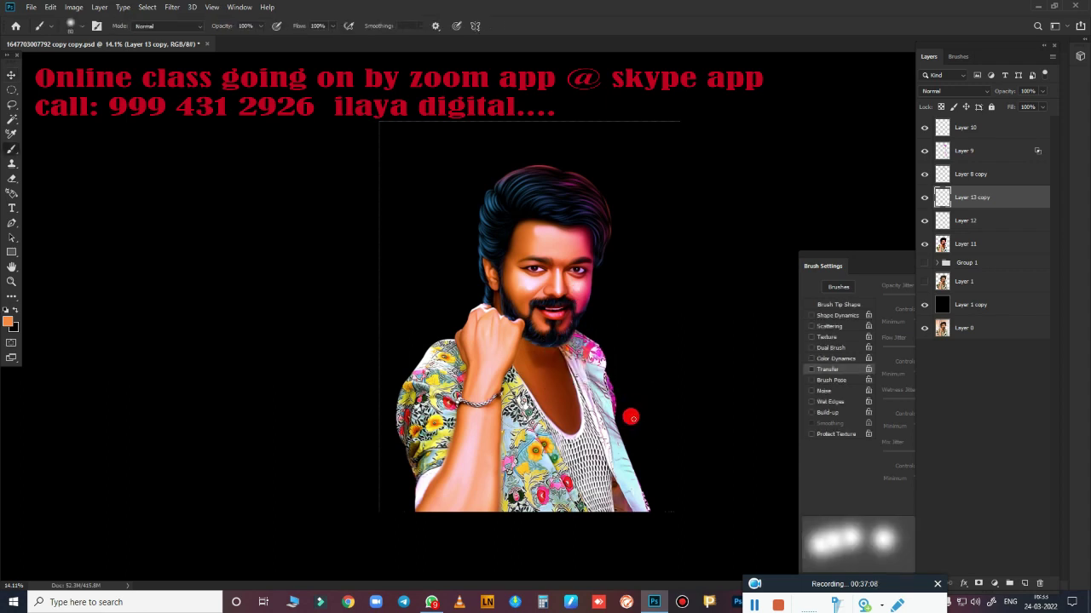
right_click(627, 392)
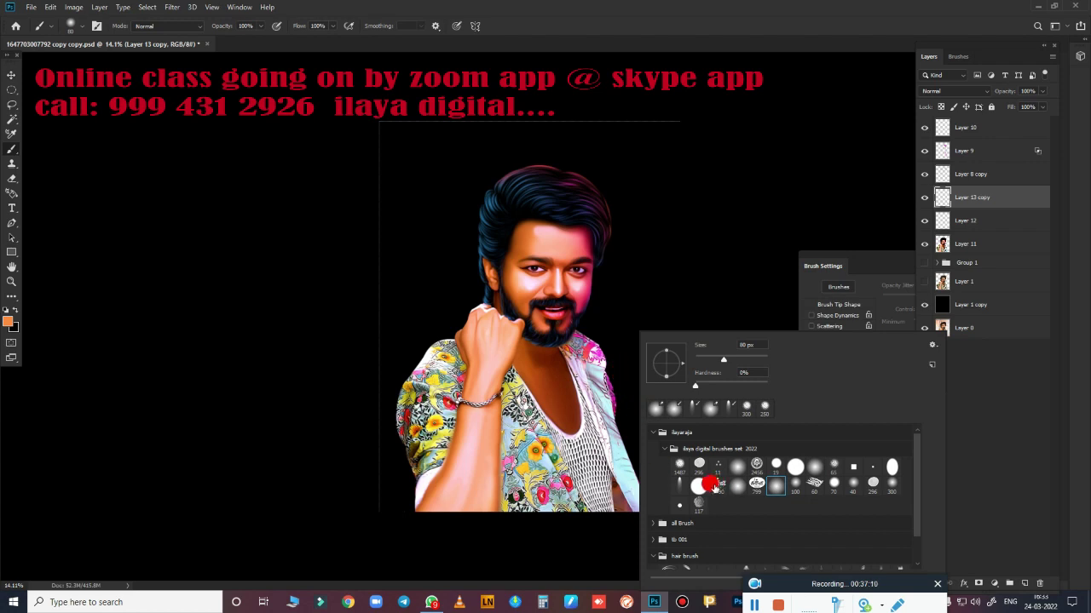
click(716, 484)
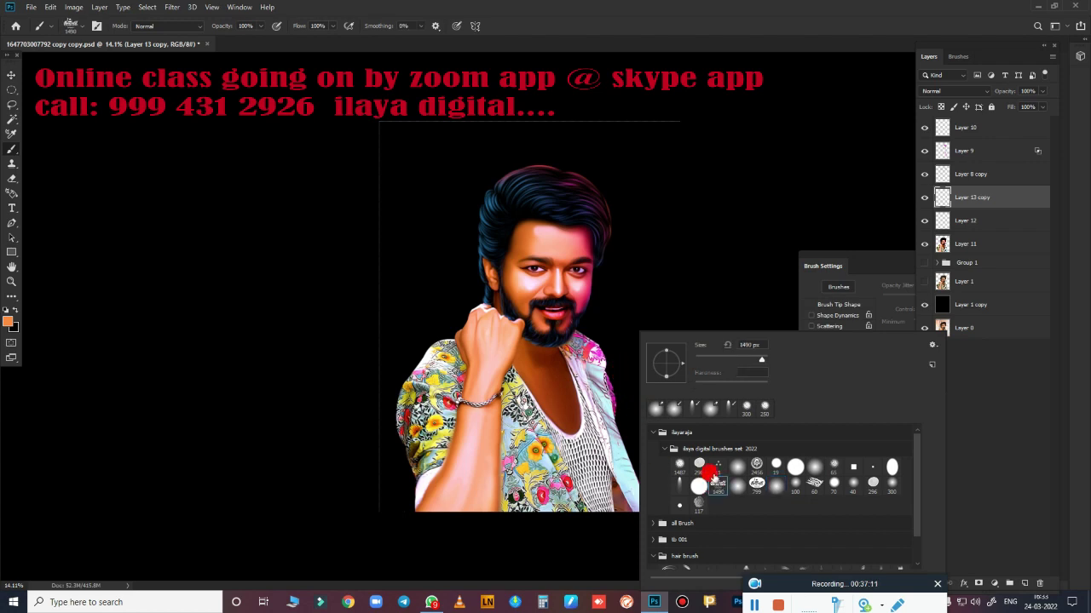
click(461, 316)
scroll(512, 332, up, 5)
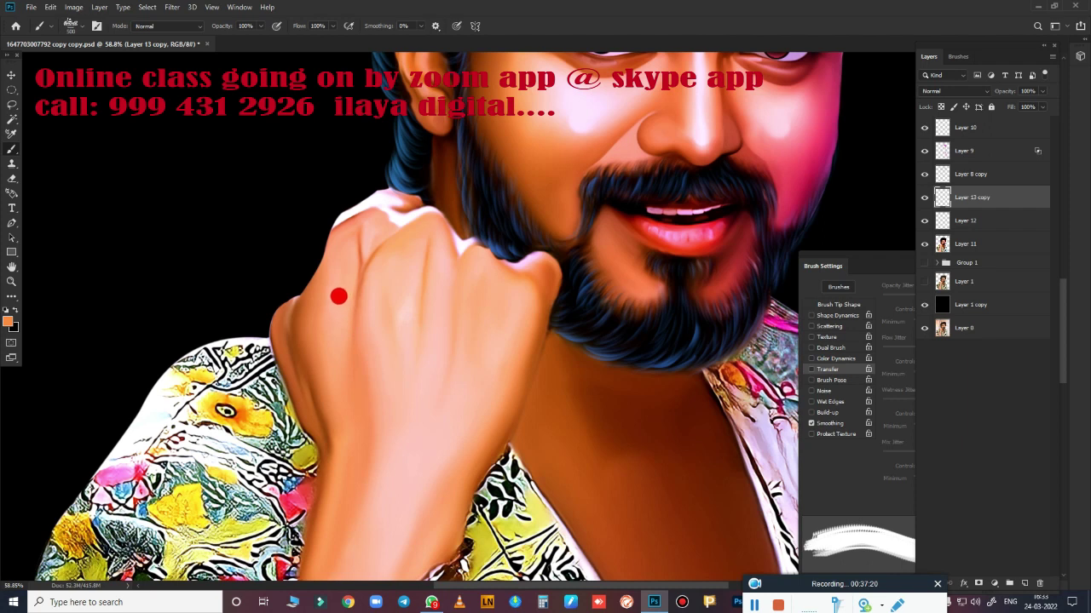
- Stamp the logo in black on the raised fist and save the document
click(15, 310)
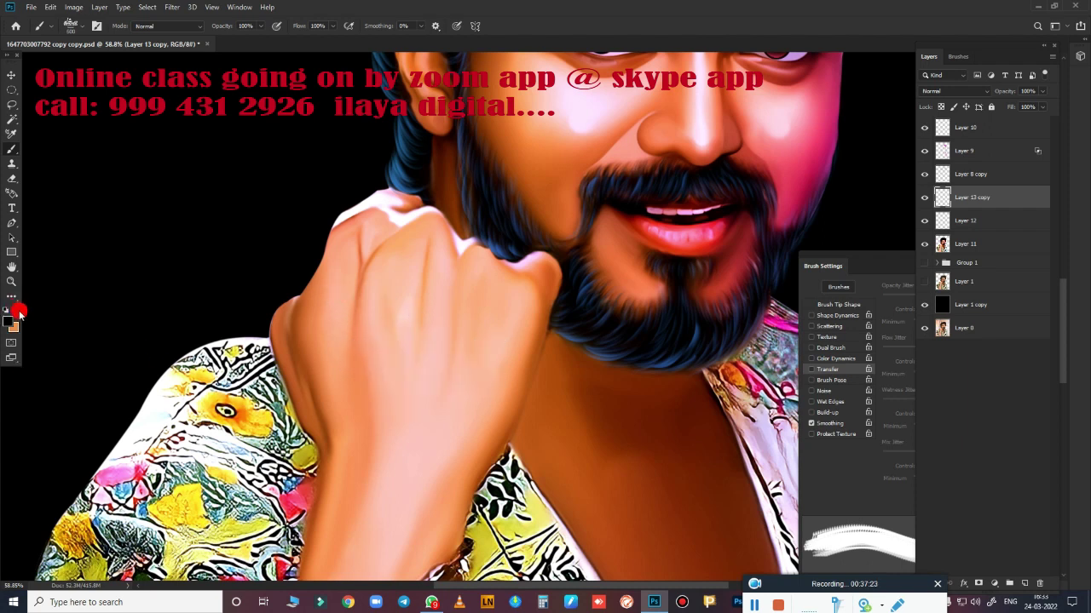
click(322, 277)
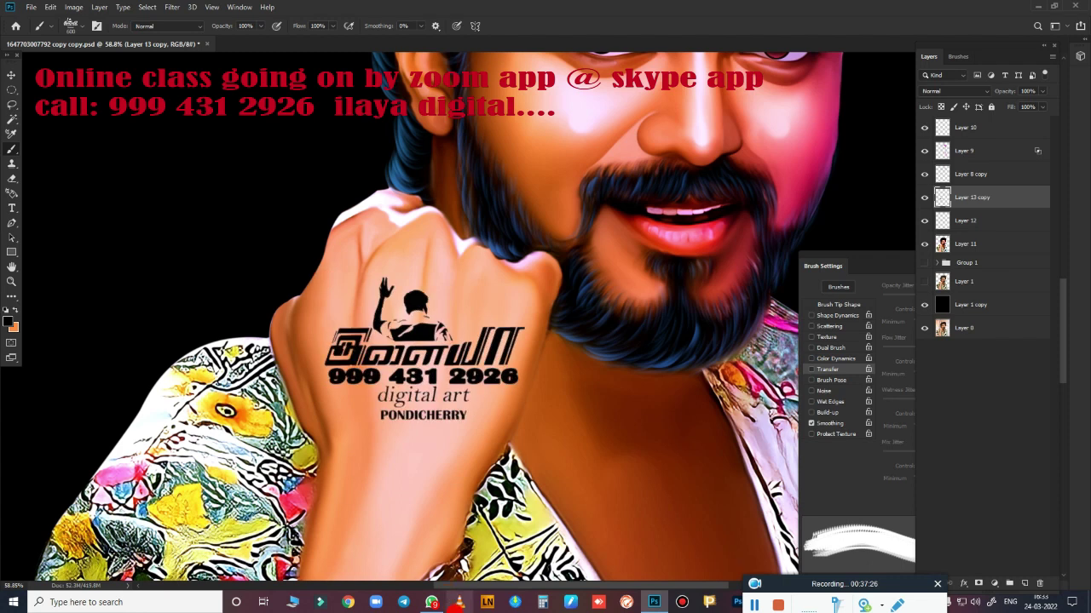
scroll(616, 393, down, 5)
scroll(689, 438, up, 3)
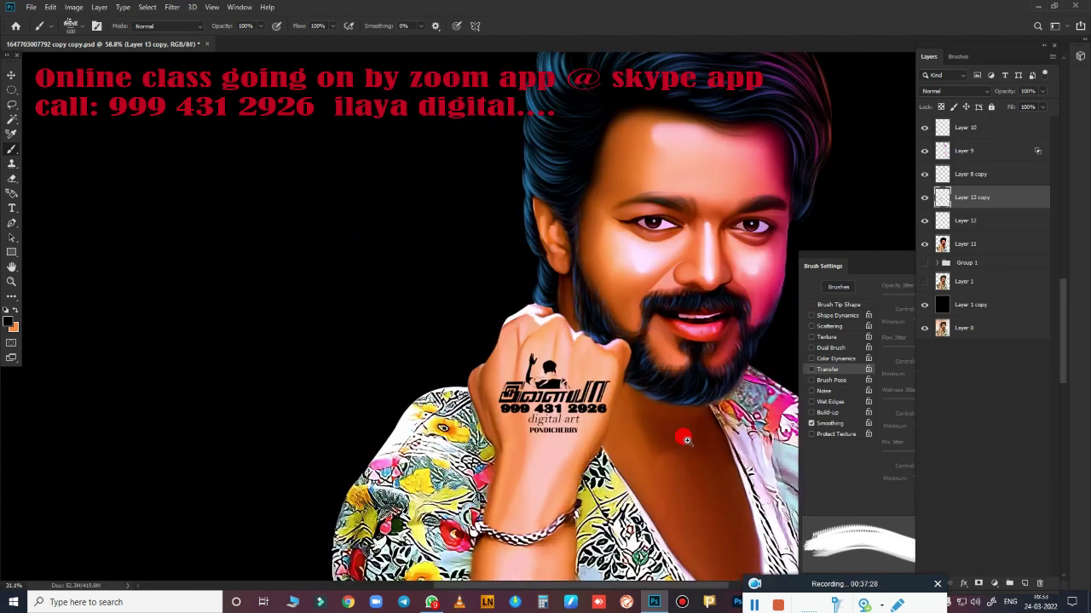
scroll(693, 440, up, 1)
scroll(697, 442, down, 2)
scroll(716, 445, down, 2)
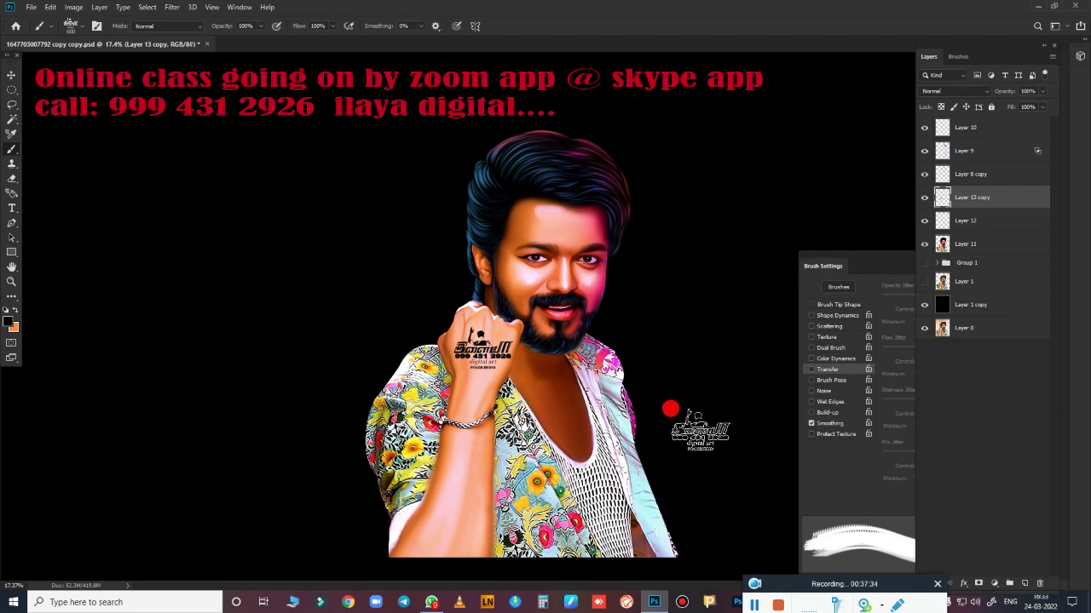
key(ctrl+s)
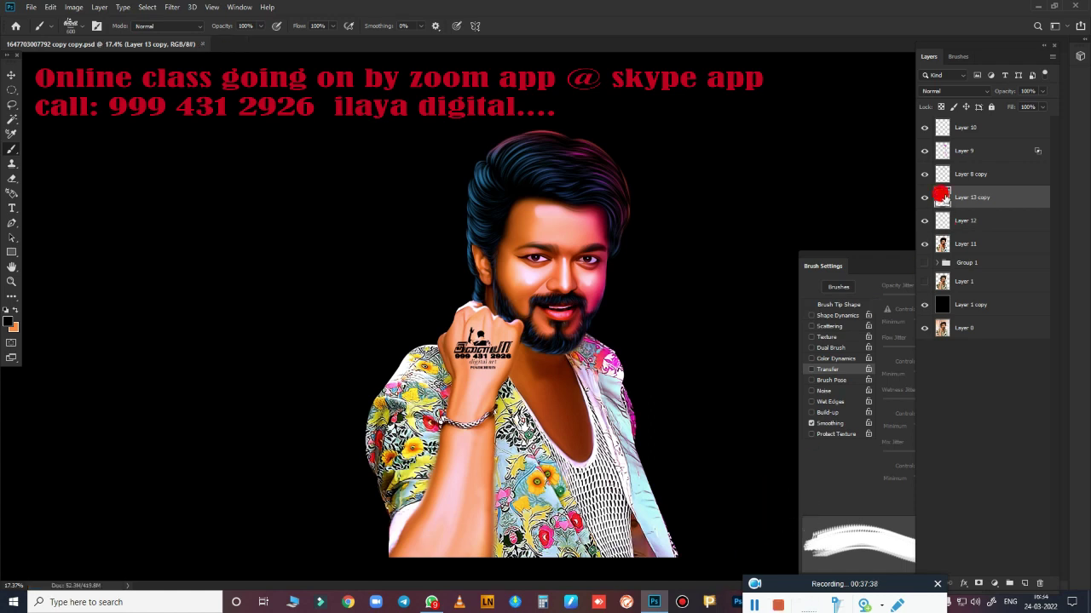
- Group Layer 10 through Layer 11 into Group 2
click(976, 129)
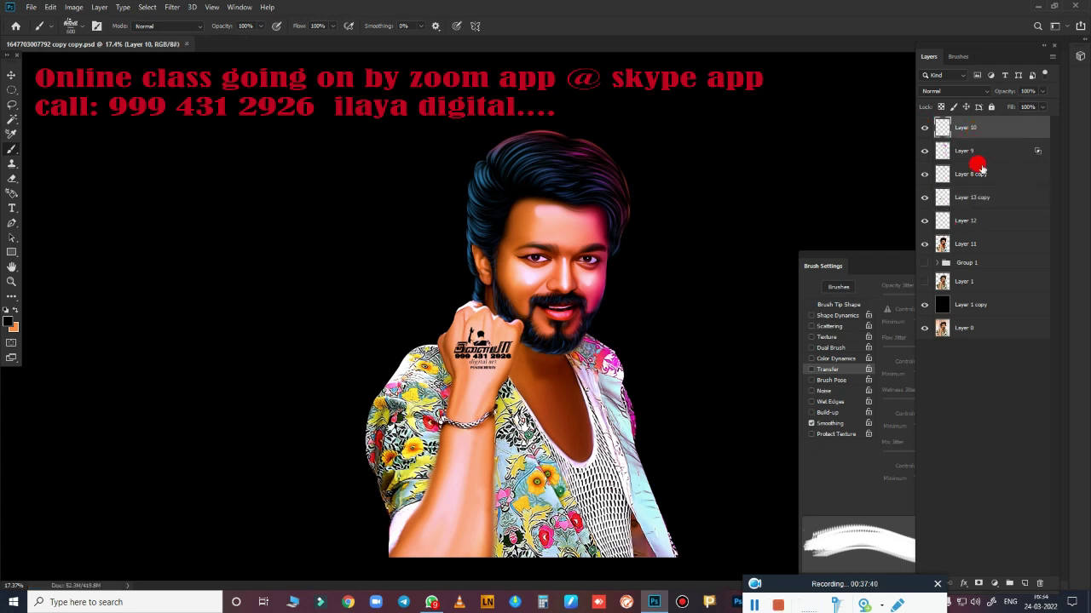
shift+click(992, 197)
shift+click(1004, 228)
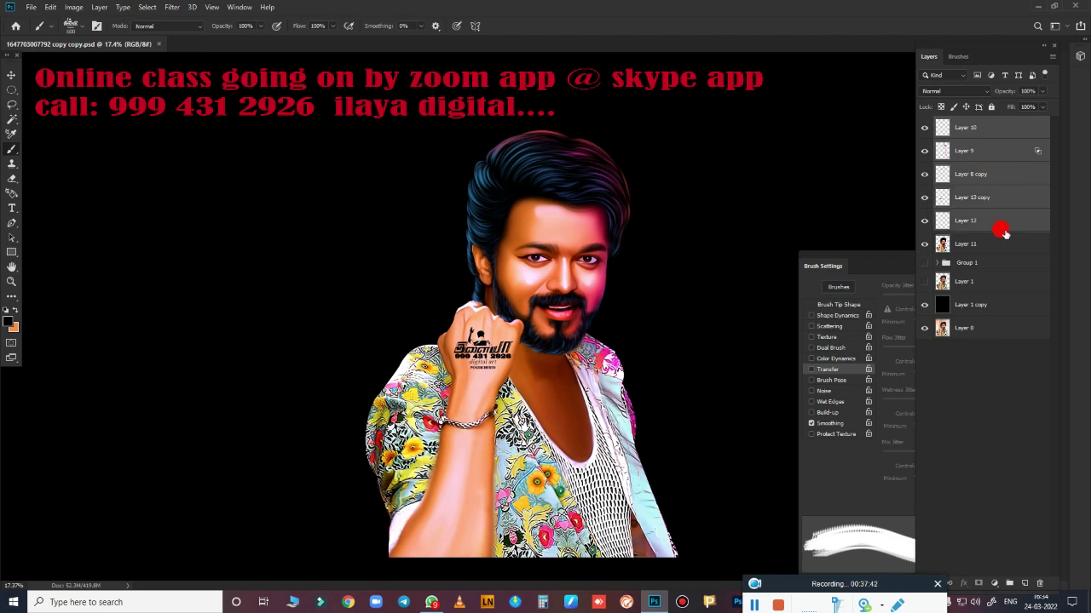
shift+click(1001, 246)
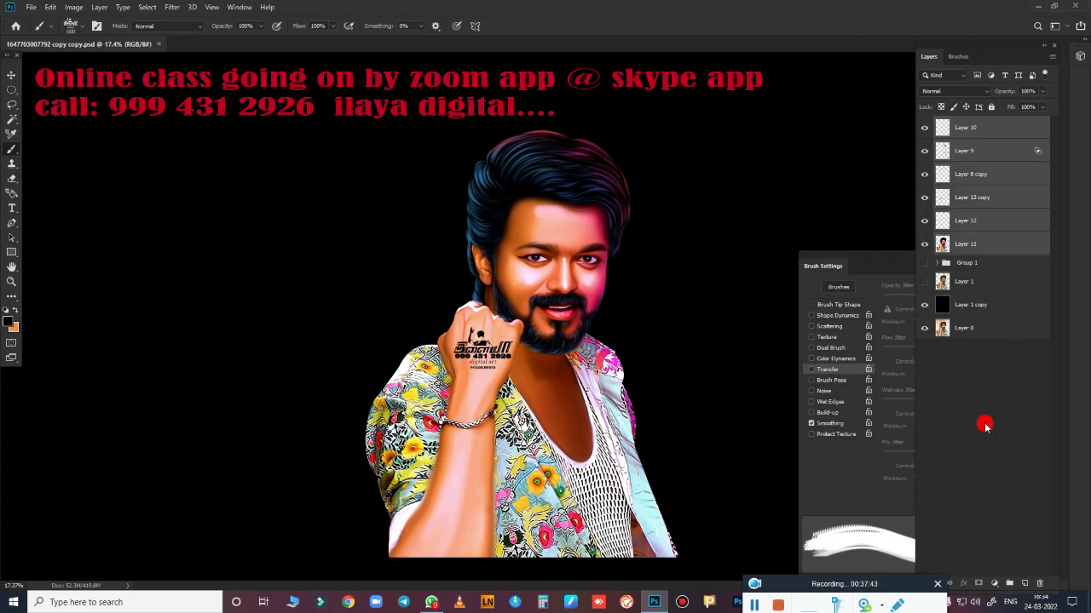
click(1009, 585)
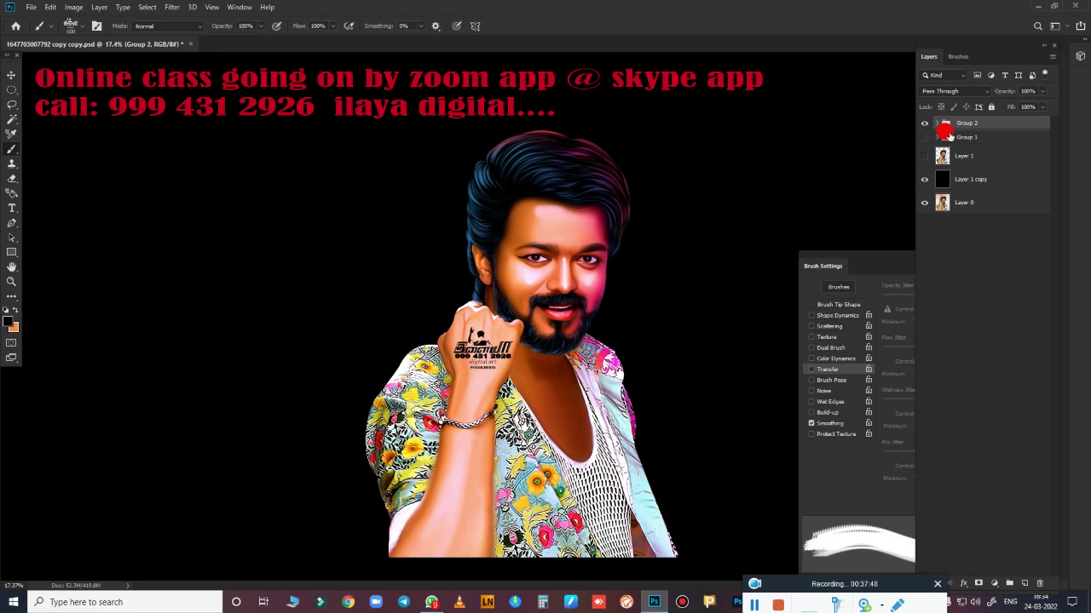
- Create a merged Group 2 copy and toggle visibility to compare before and after
key(ctrl+j)
key(ctrl+e)
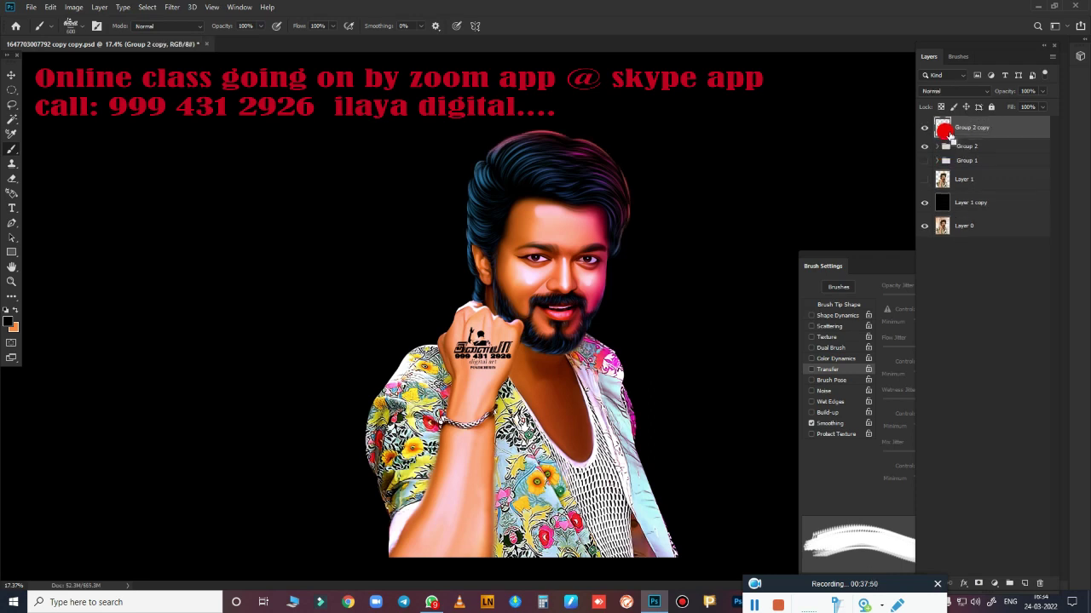
click(926, 146)
click(925, 179)
click(924, 127)
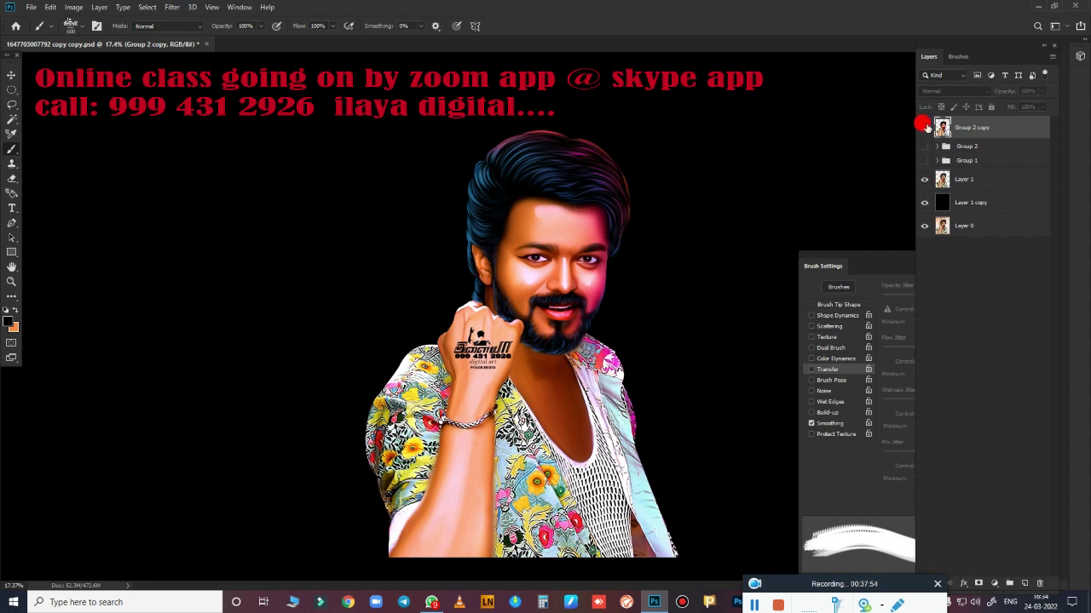
click(925, 127)
click(925, 127)
click(942, 236)
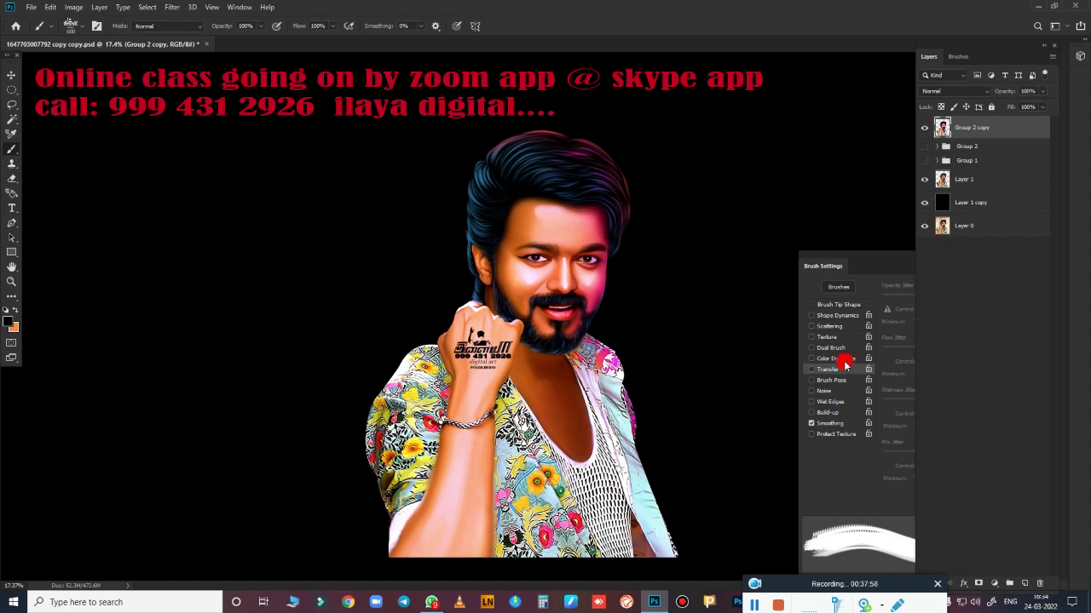